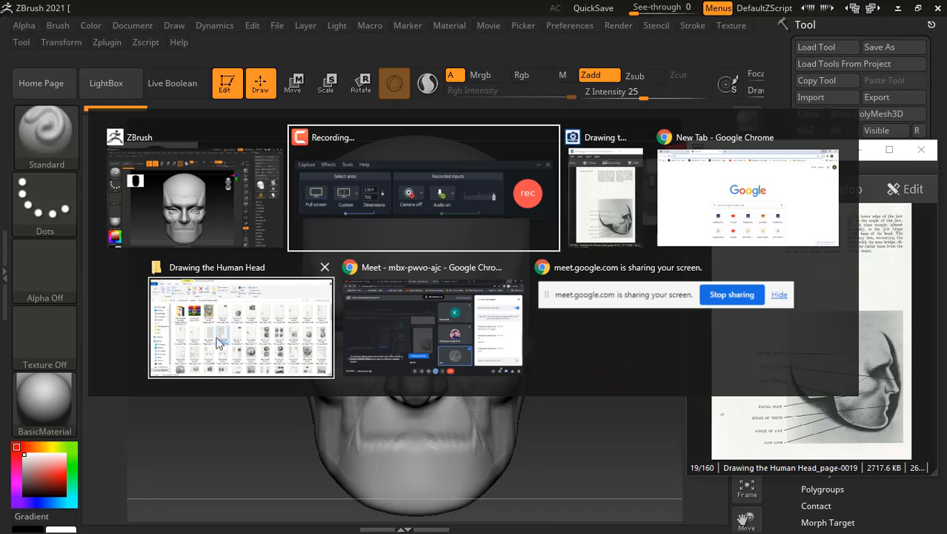
Step: Browse the Drawing the Human Head pages in an enlarged image viewer up to page 0033, Proportions and Measurements
{"action": "left_click", "coordinate": [205, 342]}
{"action": "left_click", "coordinate": [890, 151]}
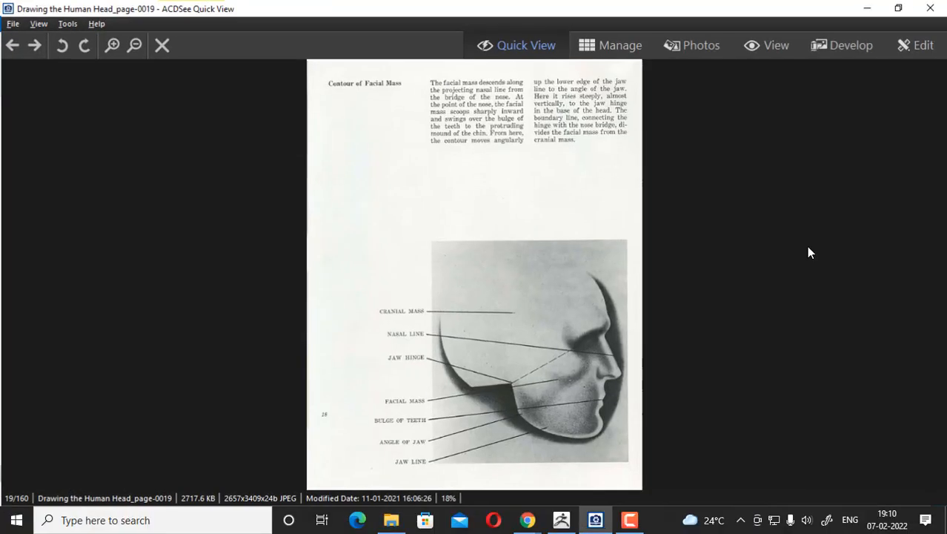
{"action": "scroll", "coordinate": [602, 303], "scroll_direction": "down", "scroll_amount": 3}
{"action": "scroll", "coordinate": [602, 363], "scroll_direction": "down", "scroll_amount": 7}
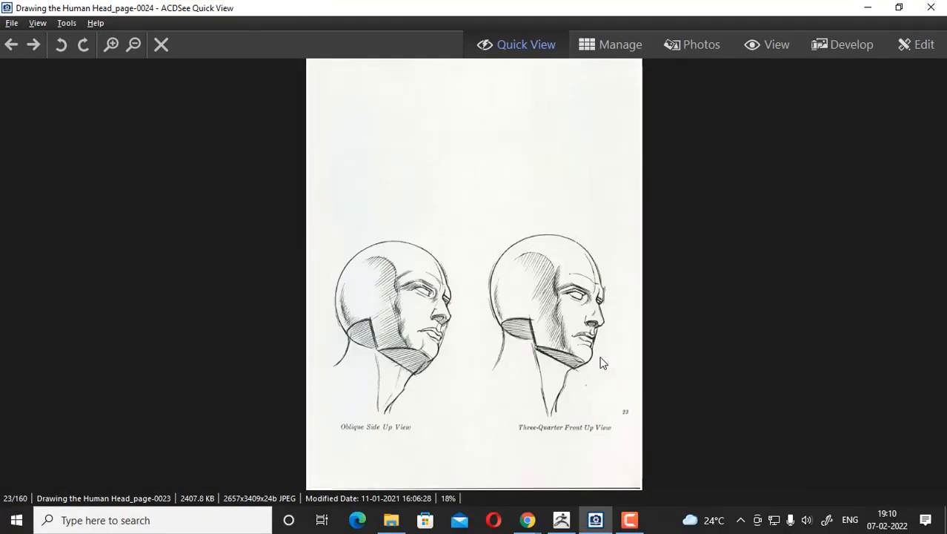
{"action": "scroll", "coordinate": [603, 375], "scroll_direction": "down", "scroll_amount": 1}
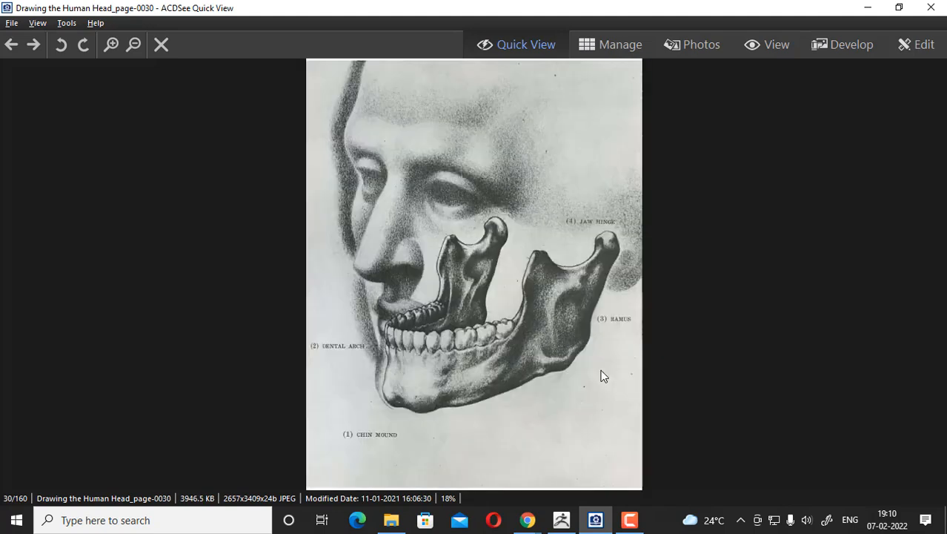
{"action": "scroll", "coordinate": [602, 376], "scroll_direction": "down", "scroll_amount": 1}
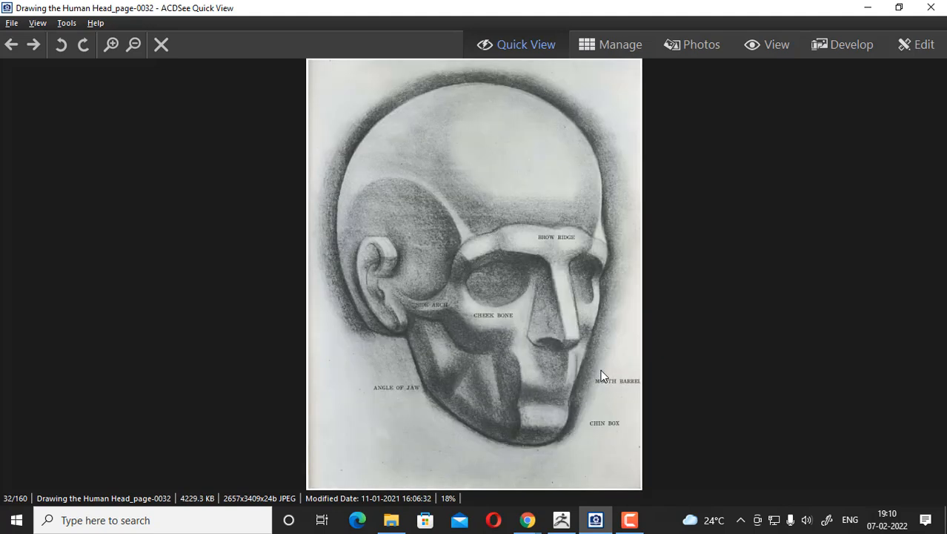
{"action": "scroll", "coordinate": [602, 376], "scroll_direction": "down", "scroll_amount": 1}
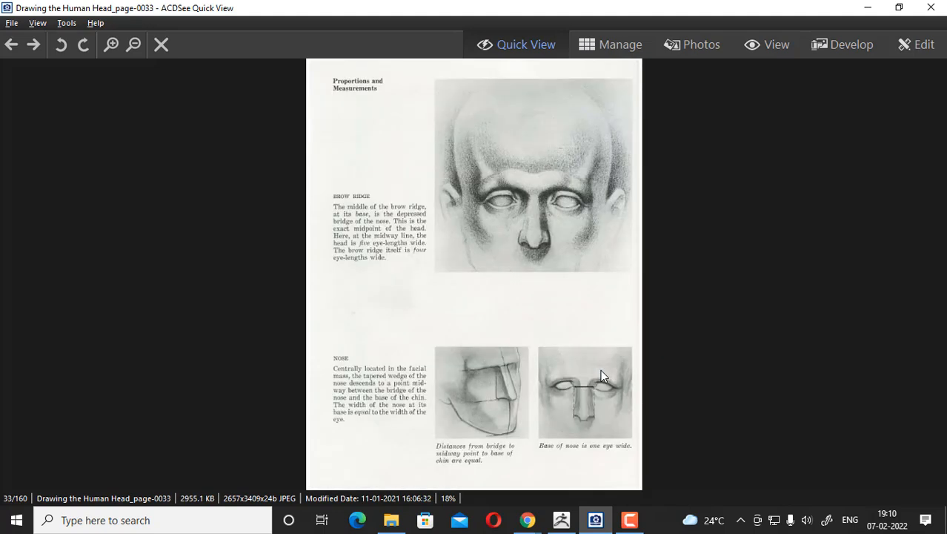
{"action": "double_click", "coordinate": [591, 6]}
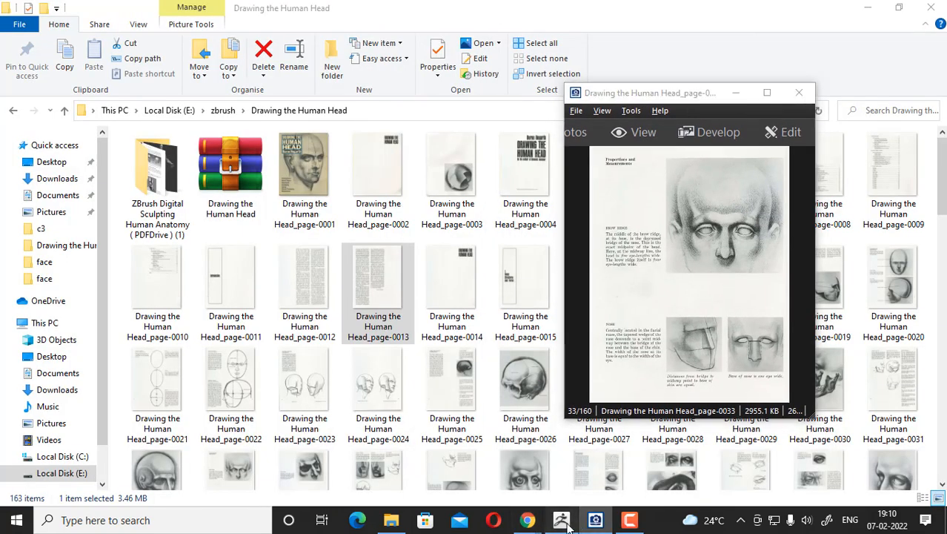
Step: Switch to ZBrush, place the reference window beside the head model and enlarge the front-view face drawing
{"action": "left_click", "coordinate": [561, 520]}
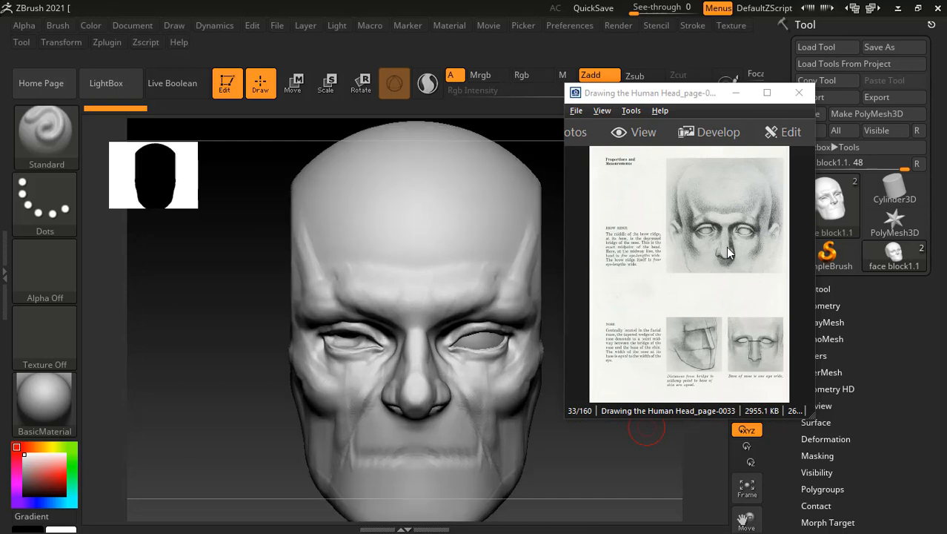
{"action": "left_click_drag", "start_coordinate": [693, 93], "coordinate": [711, 101]}
{"action": "scroll", "coordinate": [772, 311], "scroll_direction": "up", "scroll_amount": 3}
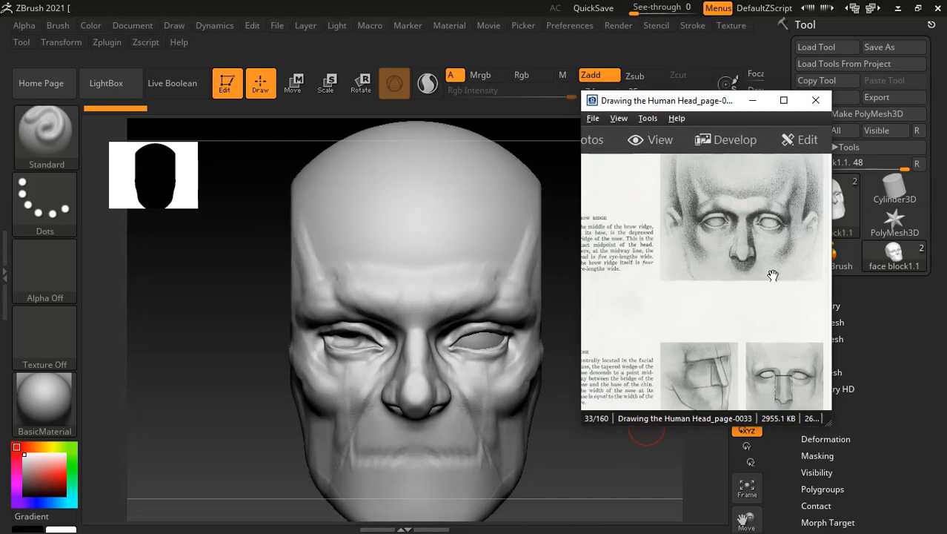
{"action": "scroll", "coordinate": [773, 318], "scroll_direction": "up", "scroll_amount": 2}
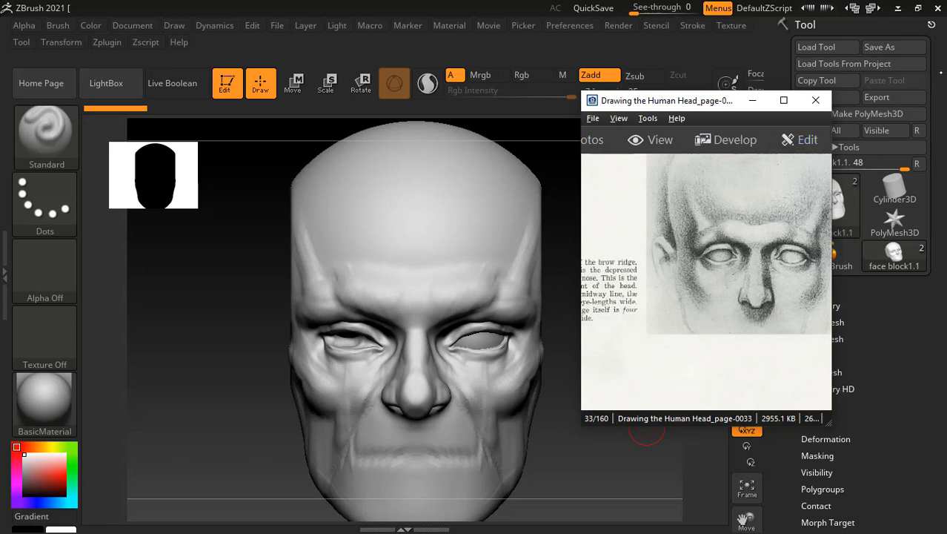
Step: Load the compact_UI_brush_materials interface layout and choose the Move brush
{"action": "left_click", "coordinate": [872, 7]}
{"action": "left_click", "coordinate": [873, 8]}
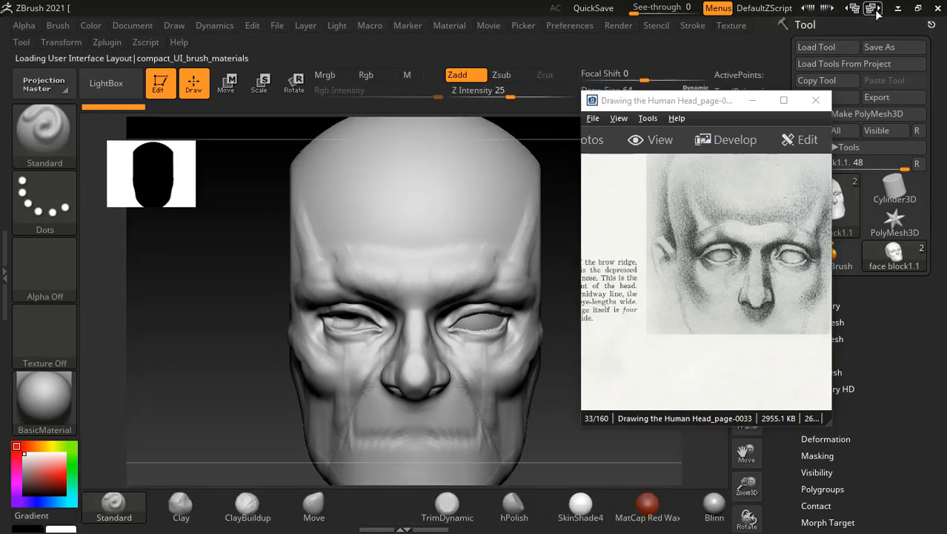
{"action": "left_click", "coordinate": [314, 508]}
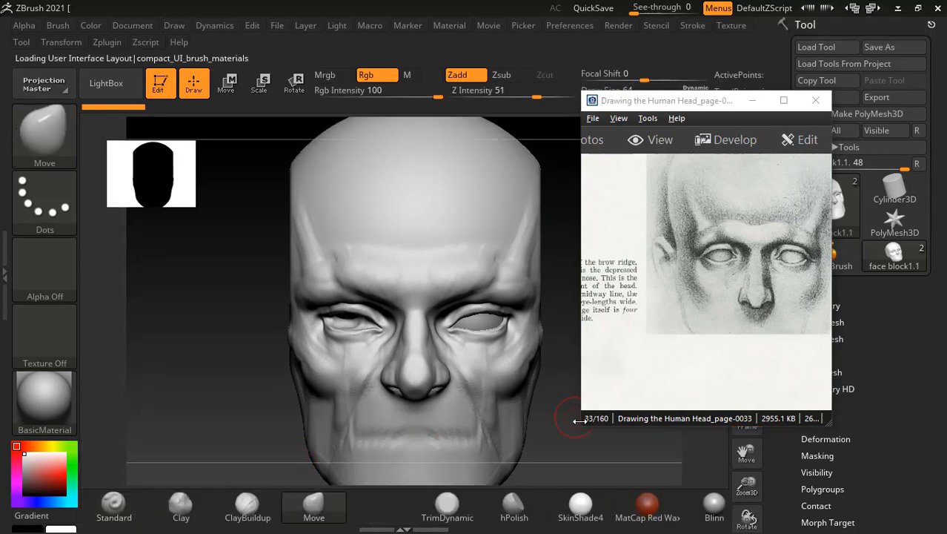
Step: Refine the shape of the nose with the Smooth and Move brushes, keeping the reference drawing beside the model
{"action": "mouse_move", "coordinate": [558, 434]}
{"action": "left_mouse_down", "text": "alt"}
{"action": "mouse_move", "coordinate": [556, 359]}
{"action": "mouse_move", "coordinate": [570, 363]}
{"action": "left_mouse_up", "text": "alt"}
{"action": "key", "text": "shift"}
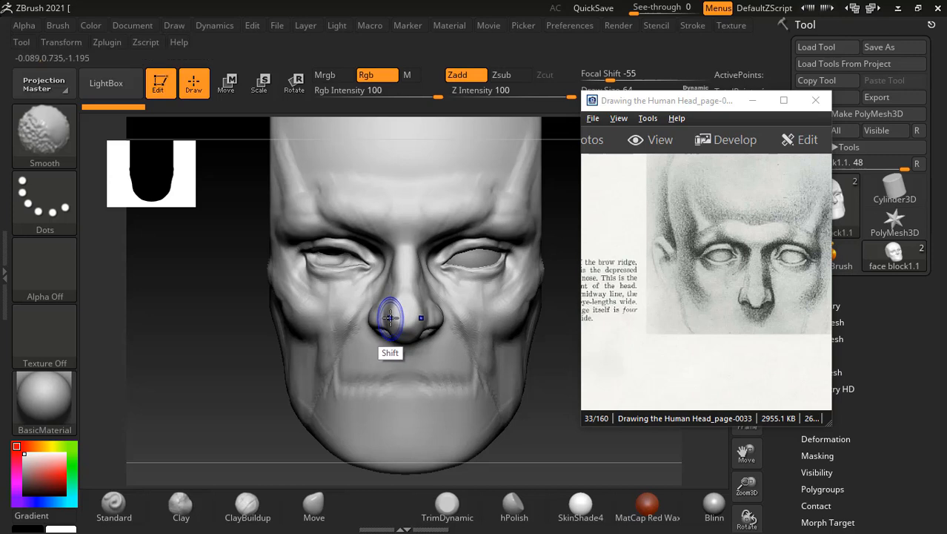
{"action": "left_click", "coordinate": [313, 504]}
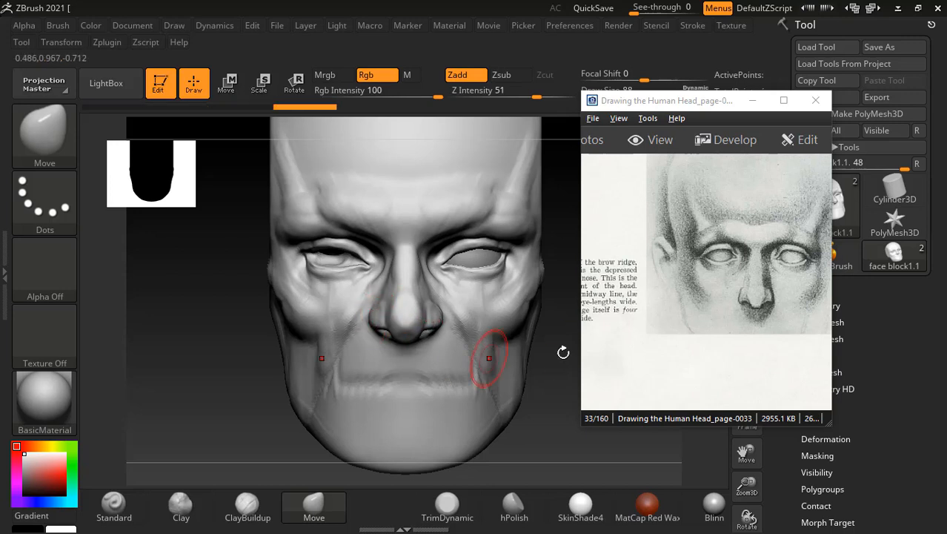
{"action": "left_click_drag", "start_coordinate": [713, 103], "coordinate": [708, 90]}
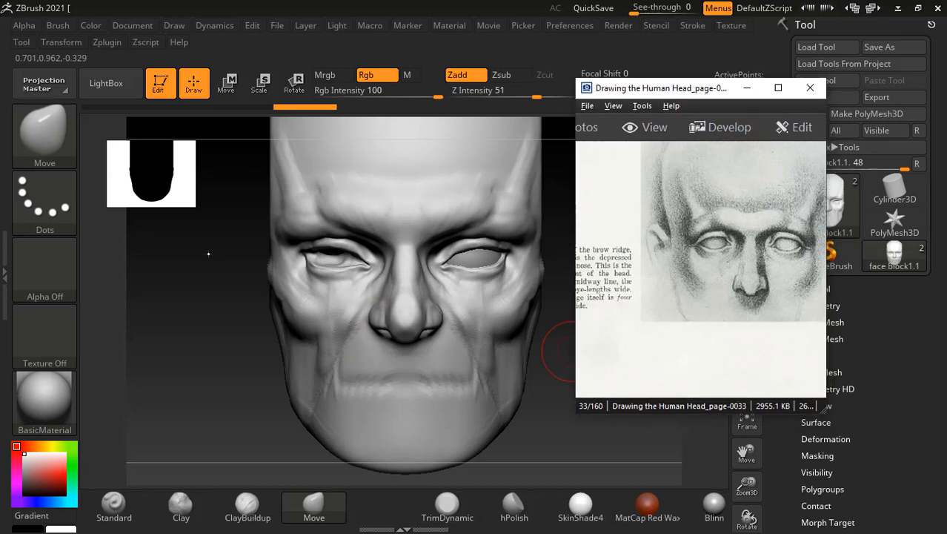
Step: Build up the cheekbone arch on the side of the head with ClayBuildup strokes running back from below the eye
{"action": "mouse_move", "coordinate": [208, 253]}
{"action": "left_mouse_down"}
{"action": "mouse_move", "coordinate": [205, 273]}
{"action": "mouse_move", "coordinate": [364, 312]}
{"action": "mouse_move", "coordinate": [518, 315]}
{"action": "mouse_move", "coordinate": [492, 286]}
{"action": "mouse_move", "coordinate": [508, 281]}
{"action": "mouse_move", "coordinate": [488, 277]}
{"action": "mouse_move", "coordinate": [341, 362]}
{"action": "left_mouse_up"}
{"action": "key", "text": "ctrl"}
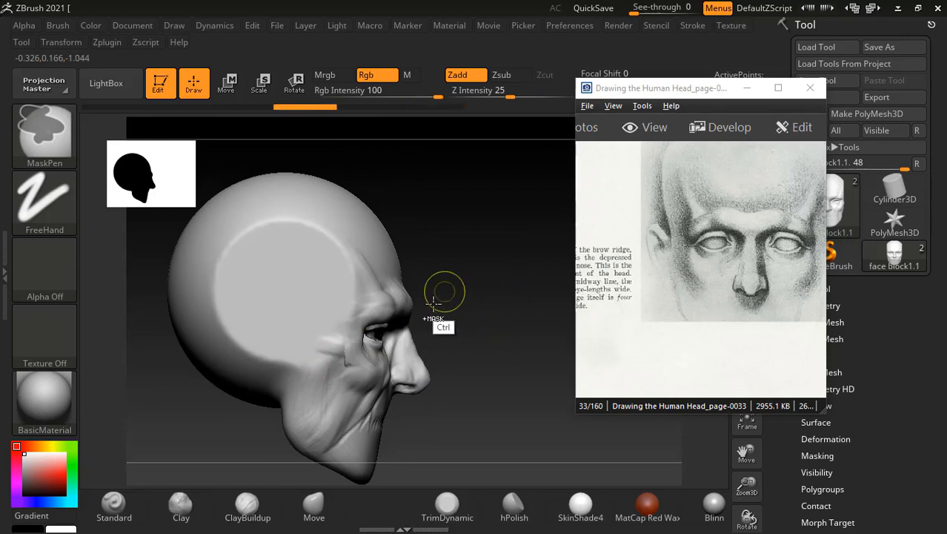
{"action": "left_click", "coordinate": [248, 504]}
{"action": "left_click_drag", "start_coordinate": [332, 359], "coordinate": [354, 361]}
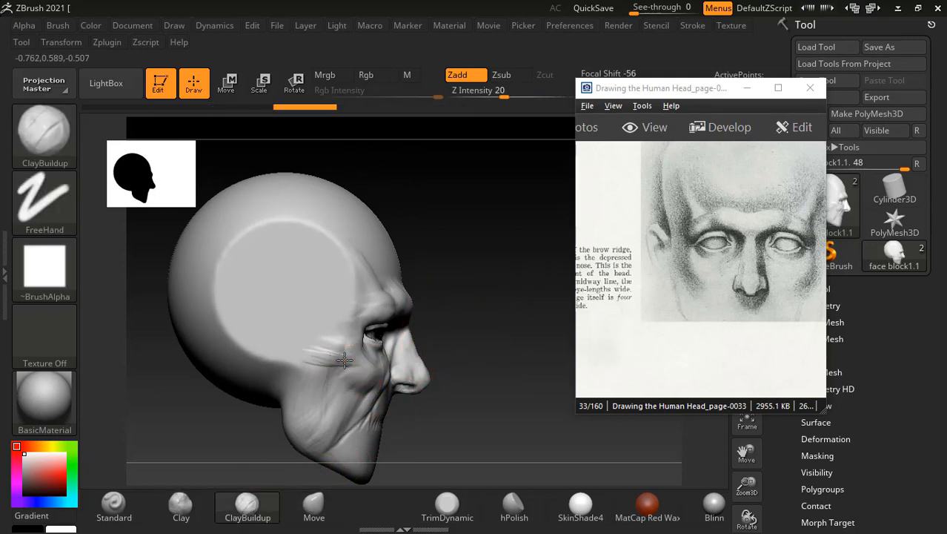
{"action": "mouse_move", "coordinate": [481, 292]}
{"action": "left_mouse_down"}
{"action": "mouse_move", "coordinate": [538, 268]}
{"action": "mouse_move", "coordinate": [470, 281]}
{"action": "mouse_move", "coordinate": [529, 227]}
{"action": "mouse_move", "coordinate": [564, 226]}
{"action": "mouse_move", "coordinate": [533, 225]}
{"action": "mouse_move", "coordinate": [548, 258]}
{"action": "mouse_move", "coordinate": [510, 315]}
{"action": "mouse_move", "coordinate": [522, 290]}
{"action": "mouse_move", "coordinate": [470, 324]}
{"action": "left_mouse_up"}
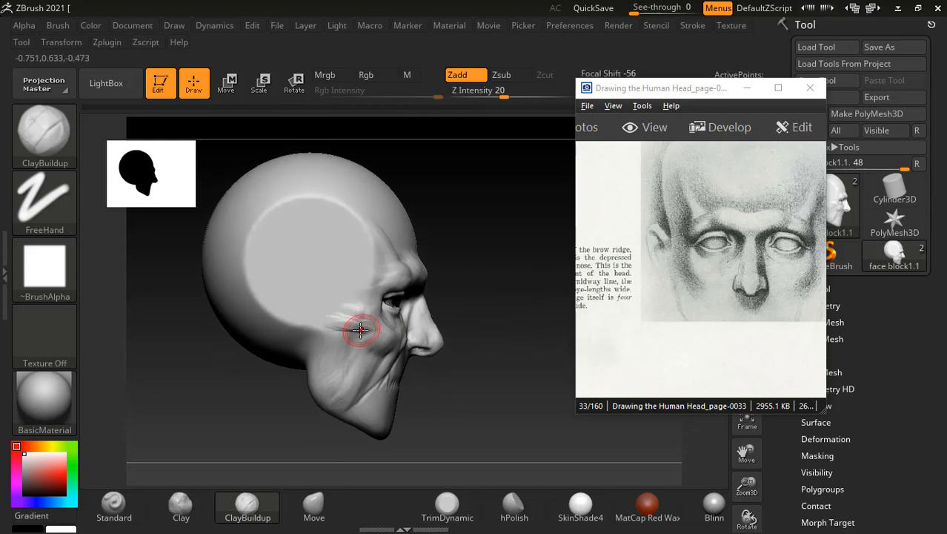
{"action": "left_click_drag", "start_coordinate": [349, 338], "coordinate": [320, 330]}
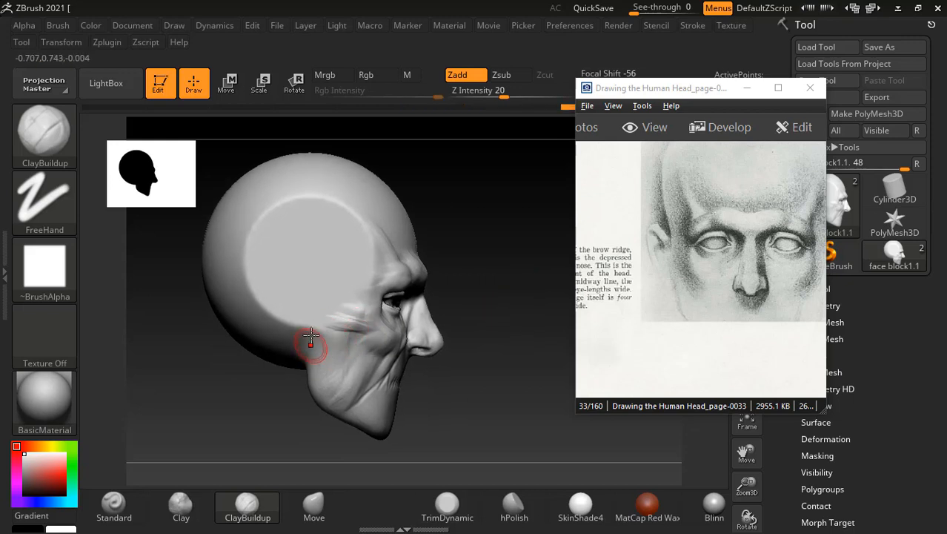
Step: Fill the hollow underside of the jaw between both jaw edges with ClayBuildup strokes at Z Intensity 20
{"action": "left_click_drag", "start_coordinate": [510, 271], "coordinate": [465, 255]}
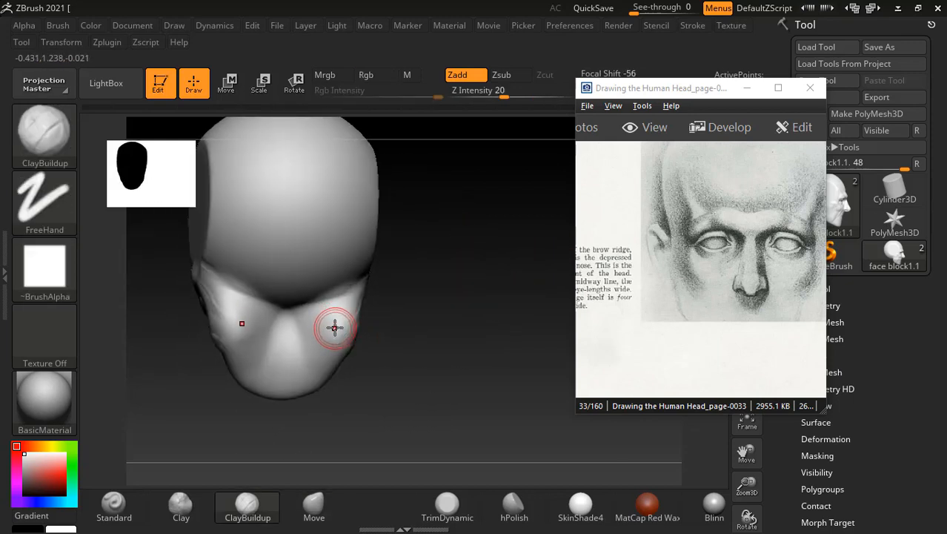
{"action": "mouse_move", "coordinate": [333, 327]}
{"action": "left_mouse_down"}
{"action": "mouse_move", "coordinate": [338, 317]}
{"action": "mouse_move", "coordinate": [368, 327]}
{"action": "mouse_move", "coordinate": [338, 333]}
{"action": "mouse_move", "coordinate": [264, 297]}
{"action": "mouse_move", "coordinate": [258, 305]}
{"action": "mouse_move", "coordinate": [270, 347]}
{"action": "left_mouse_up"}
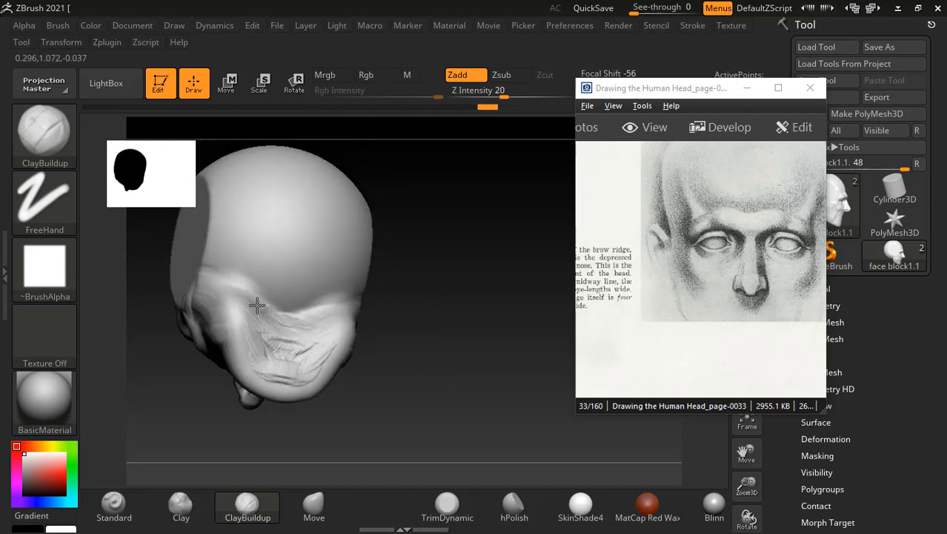
{"action": "mouse_move", "coordinate": [258, 305]}
{"action": "left_mouse_down"}
{"action": "mouse_move", "coordinate": [296, 333]}
{"action": "mouse_move", "coordinate": [282, 348]}
{"action": "mouse_move", "coordinate": [311, 358]}
{"action": "mouse_move", "coordinate": [286, 370]}
{"action": "left_mouse_up"}
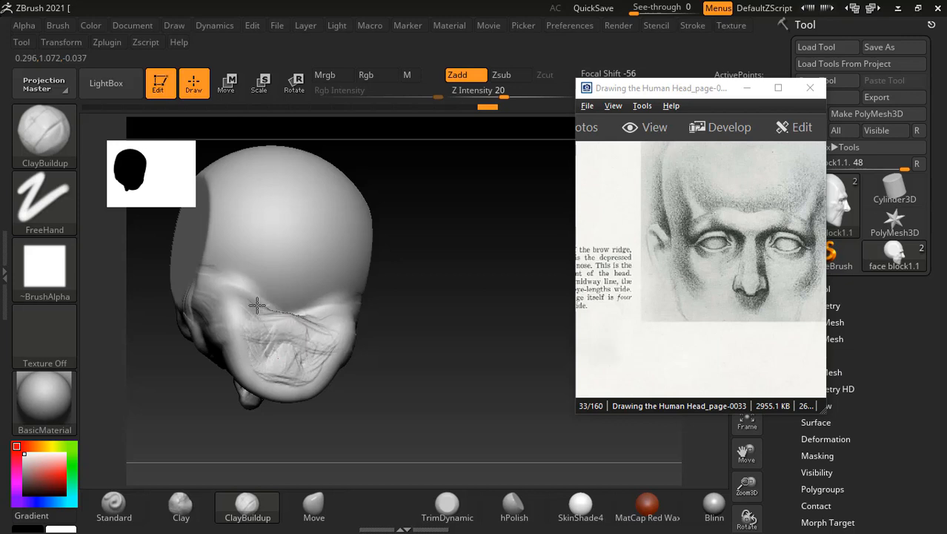
{"action": "left_click_drag", "start_coordinate": [456, 244], "coordinate": [465, 310]}
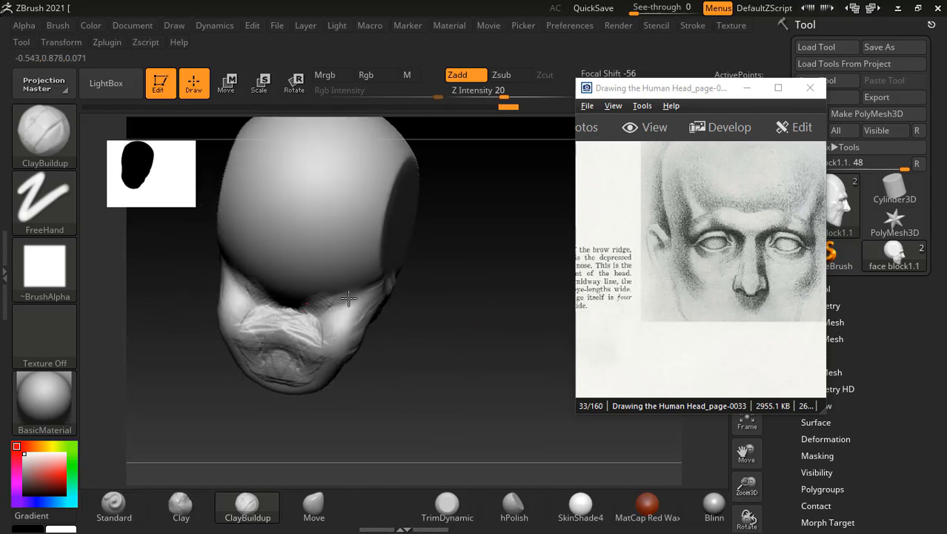
{"action": "mouse_move", "coordinate": [296, 296]}
{"action": "left_mouse_down"}
{"action": "mouse_move", "coordinate": [317, 319]}
{"action": "mouse_move", "coordinate": [345, 320]}
{"action": "mouse_move", "coordinate": [298, 328]}
{"action": "left_mouse_up"}
{"action": "left_click_drag", "start_coordinate": [445, 367], "coordinate": [537, 362]}
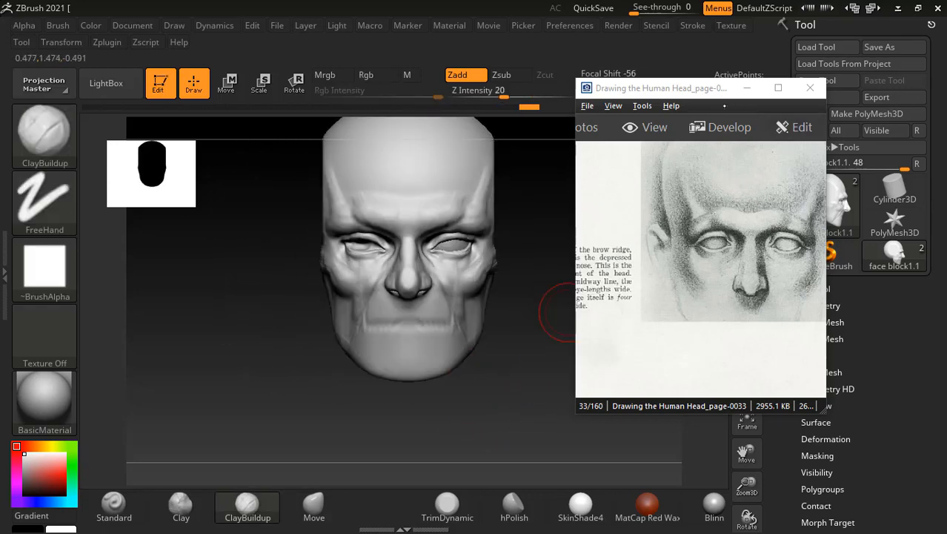
Step: Reposition the reference window and zoom it out to show the whole Proportions and Measurements page
{"action": "left_click_drag", "start_coordinate": [657, 190], "coordinate": [650, 171]}
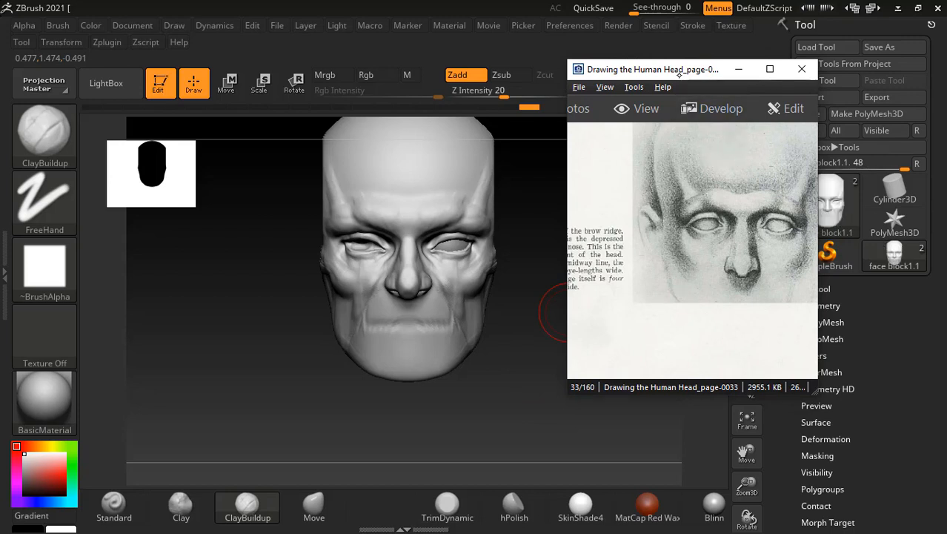
{"action": "left_click_drag", "start_coordinate": [658, 183], "coordinate": [632, 175]}
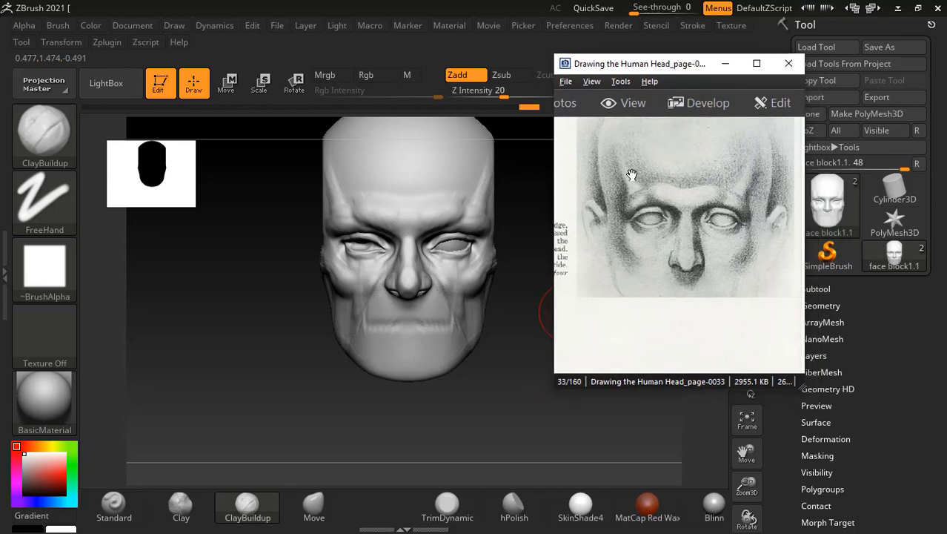
{"action": "scroll", "coordinate": [634, 167], "scroll_direction": "down", "scroll_amount": 3, "text": "ctrl"}
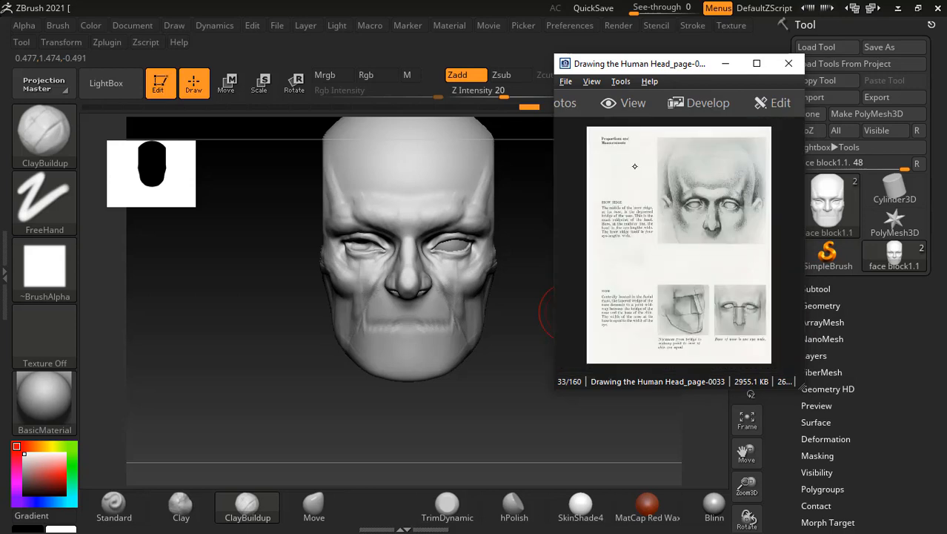
Step: Frame the front of the lower face more closely and switch to the Move brush
{"action": "mouse_move", "coordinate": [497, 373]}
{"action": "left_mouse_down"}
{"action": "mouse_move", "coordinate": [512, 397]}
{"action": "mouse_move", "coordinate": [478, 376]}
{"action": "mouse_move", "coordinate": [455, 408]}
{"action": "left_mouse_up"}
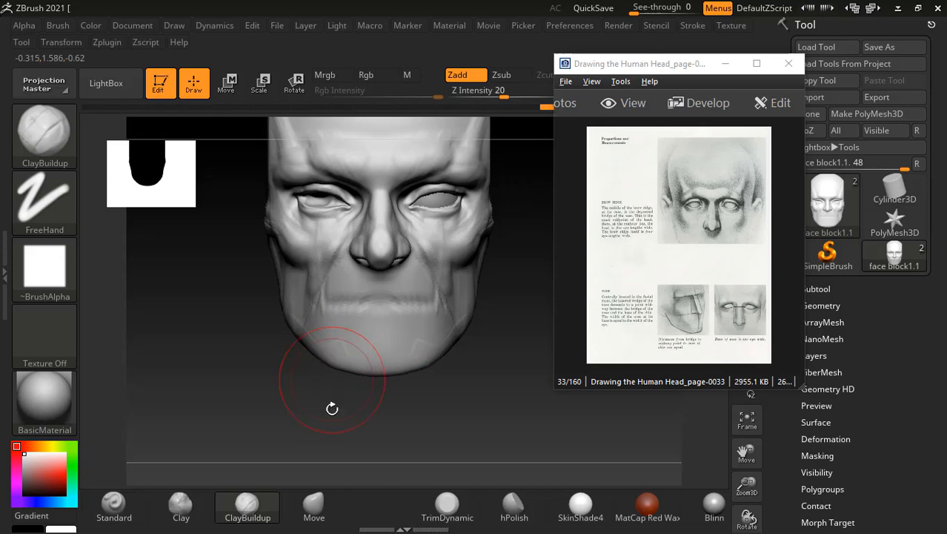
{"action": "left_click", "coordinate": [320, 506]}
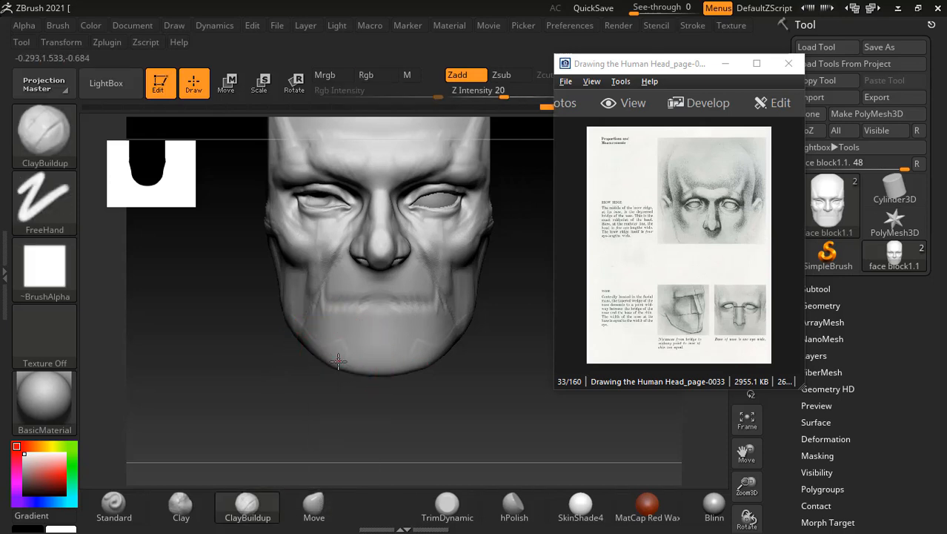
{"action": "left_click", "coordinate": [321, 507]}
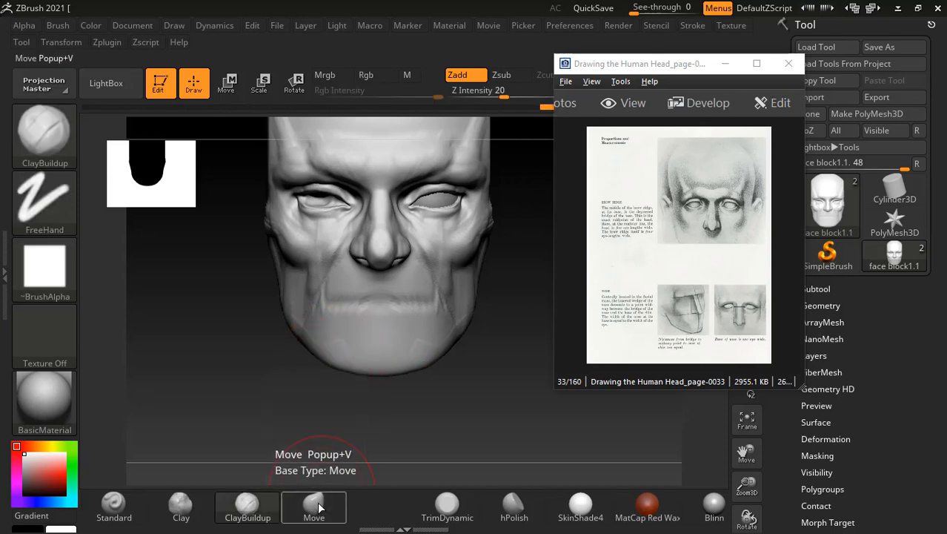
{"action": "left_click", "coordinate": [320, 508]}
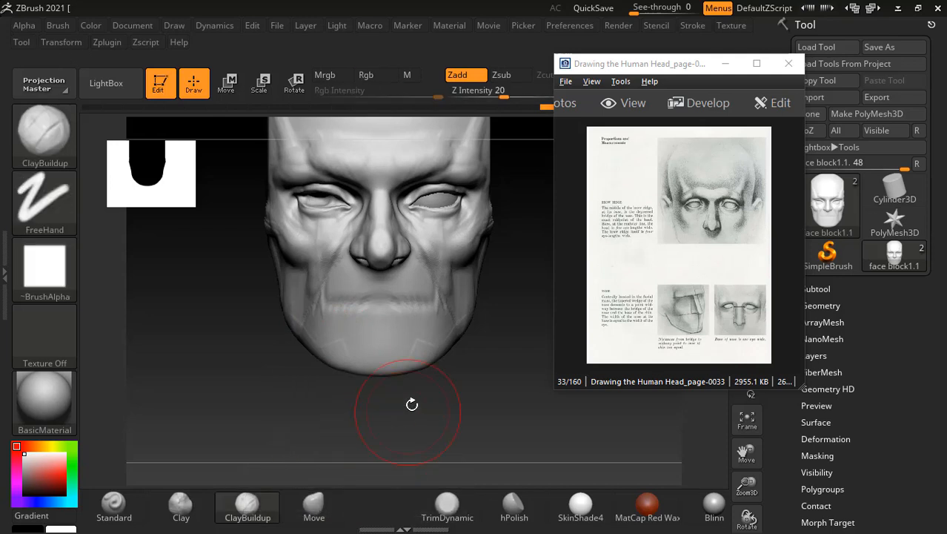
{"action": "left_click", "coordinate": [314, 508]}
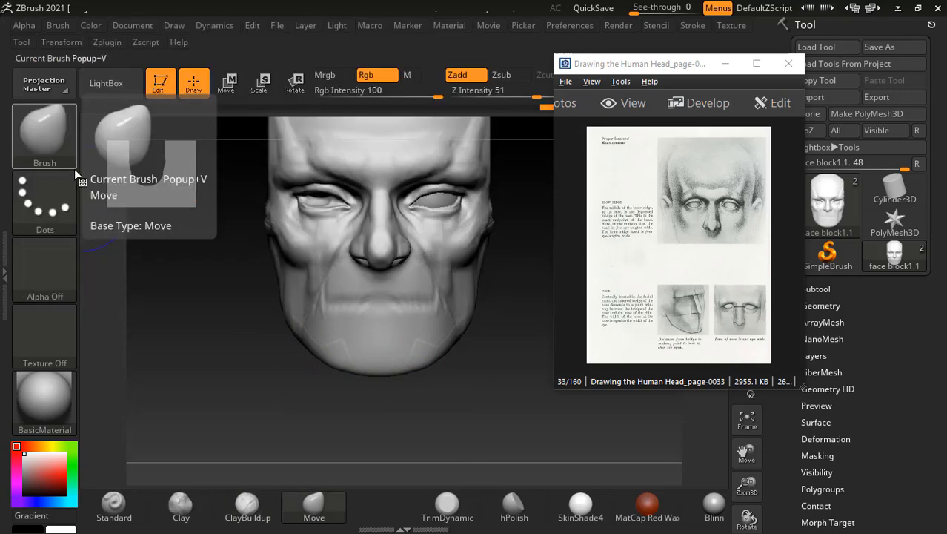
Step: Look through the full brush library with the reference window minimized, and select the ClayBuildup brush
{"action": "left_click", "coordinate": [73, 164]}
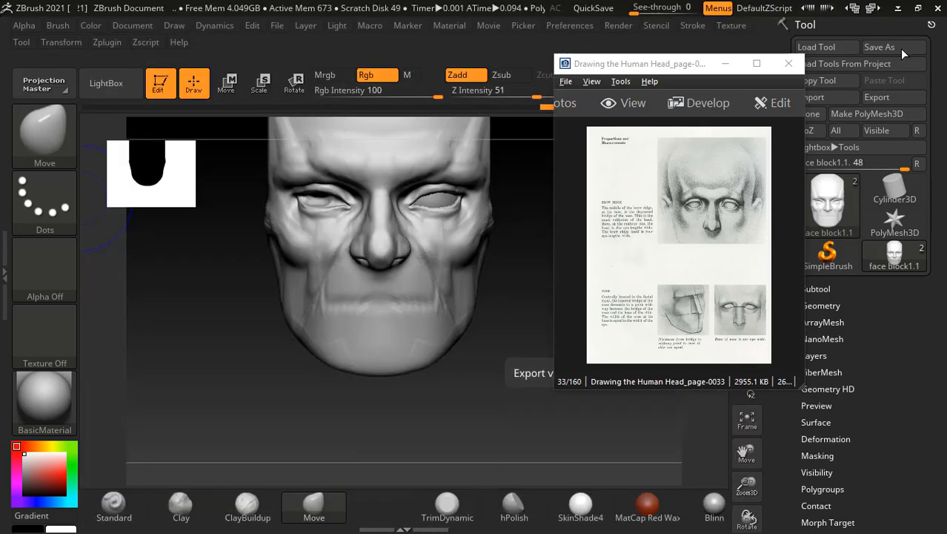
{"action": "left_click", "coordinate": [44, 137]}
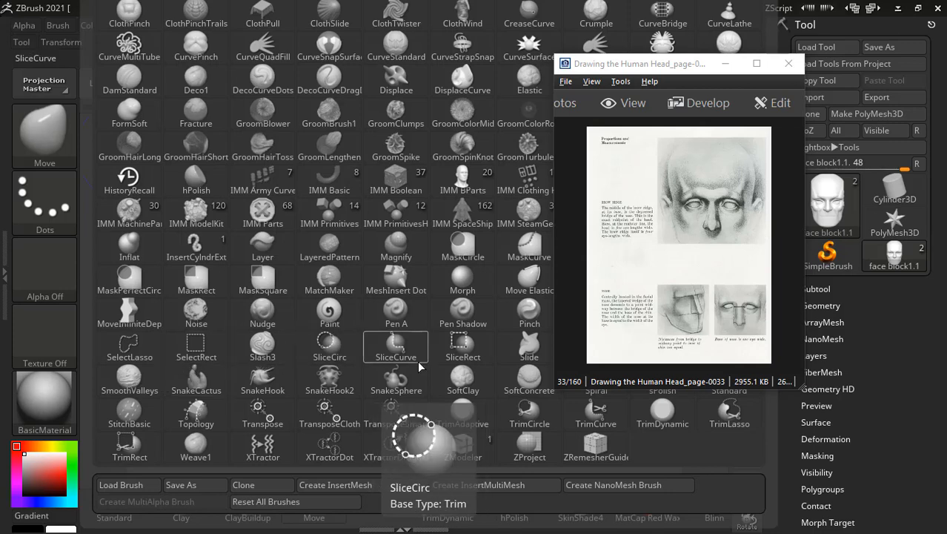
{"action": "left_click", "coordinate": [730, 65]}
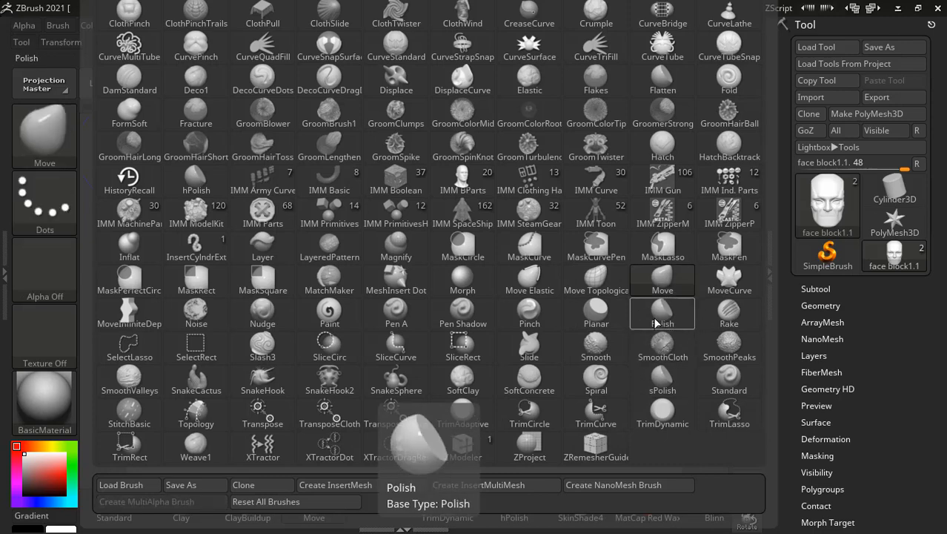
{"action": "left_click", "coordinate": [606, 347]}
{"action": "left_click", "coordinate": [246, 507]}
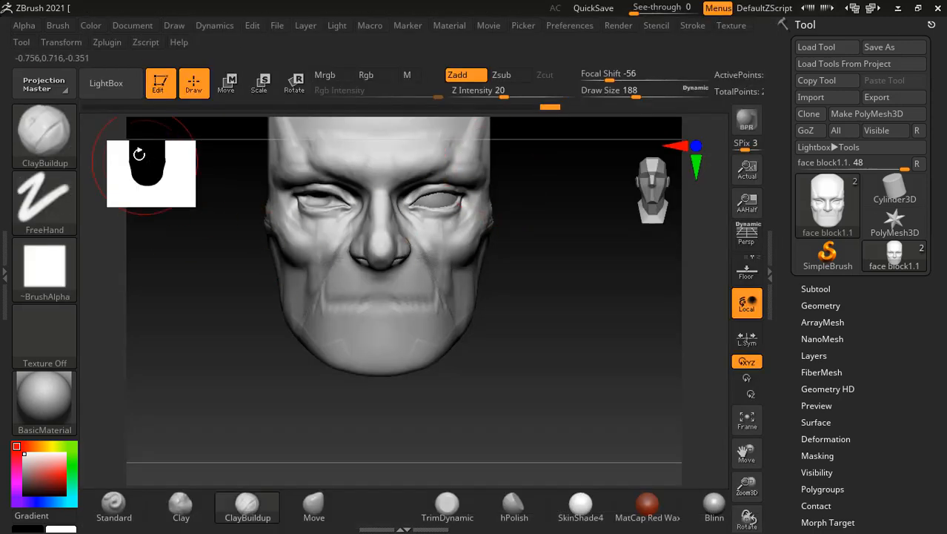
Step: Reshape the lower jaw on both sides of the chin with the Move brush
{"action": "left_click", "coordinate": [313, 507]}
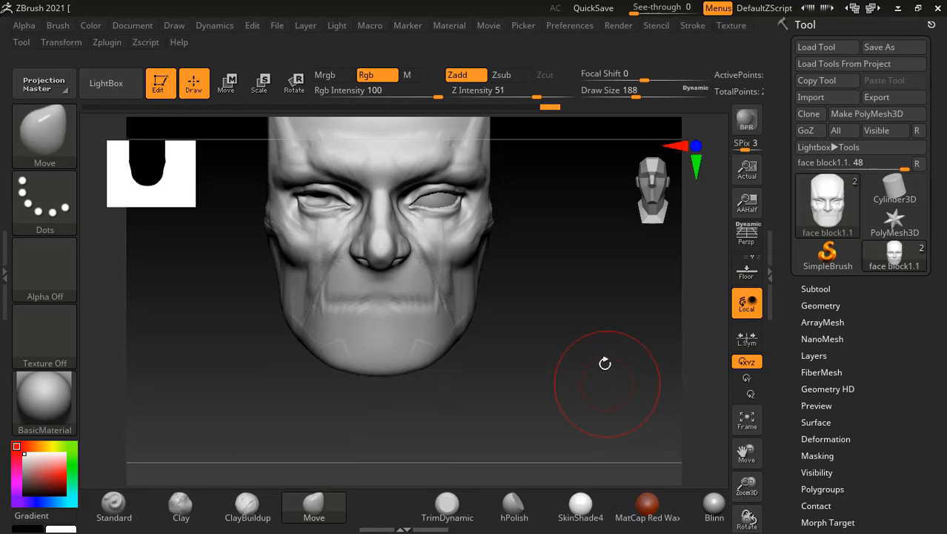
{"action": "key", "text": "shift"}
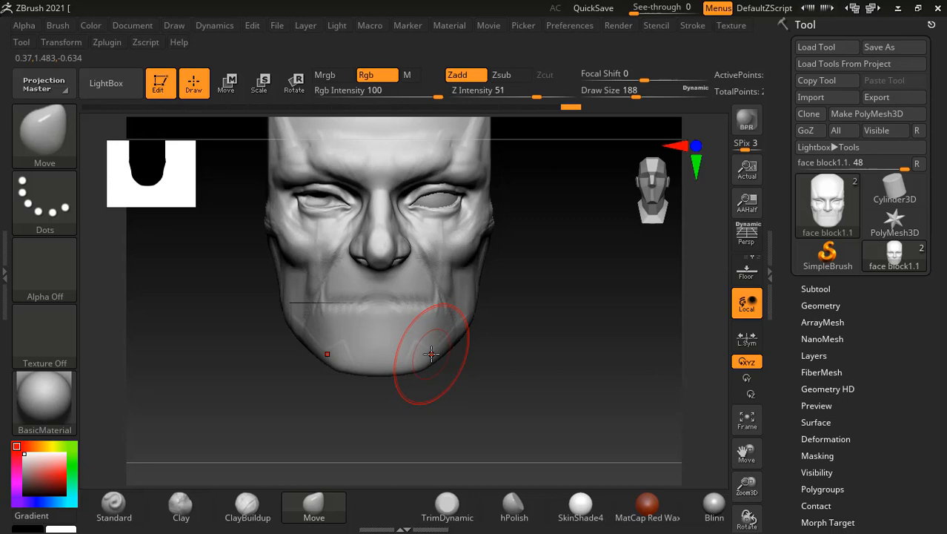
{"action": "mouse_move", "coordinate": [618, 277]}
{"action": "left_mouse_down"}
{"action": "mouse_move", "coordinate": [525, 320]}
{"action": "mouse_move", "coordinate": [552, 343]}
{"action": "mouse_move", "coordinate": [596, 325]}
{"action": "mouse_move", "coordinate": [582, 327]}
{"action": "left_mouse_up"}
Step: Bring back the reference viewer, advance to page 34 of Drawing the Human Head and enlarge its cheek bone profile drawing
{"action": "key", "text": "alt+Tab"}
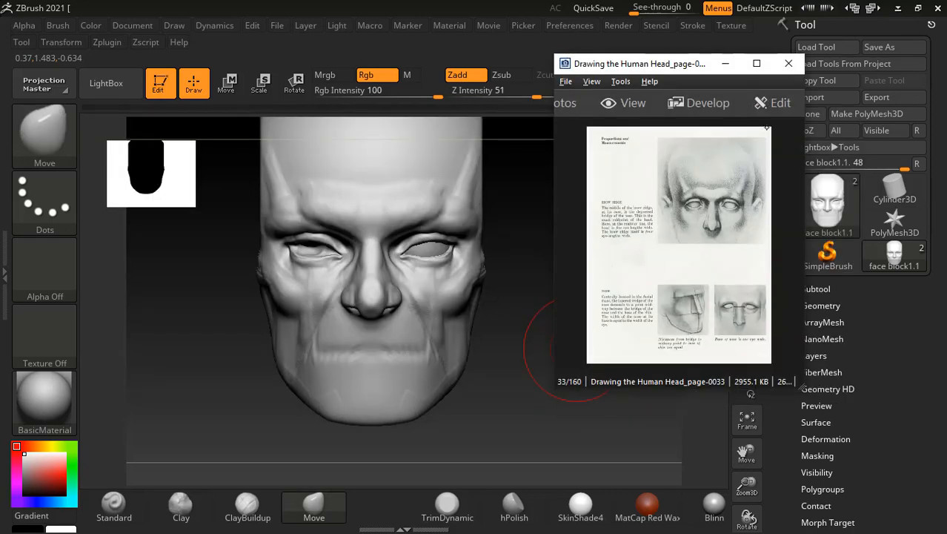
{"action": "left_click", "coordinate": [758, 64]}
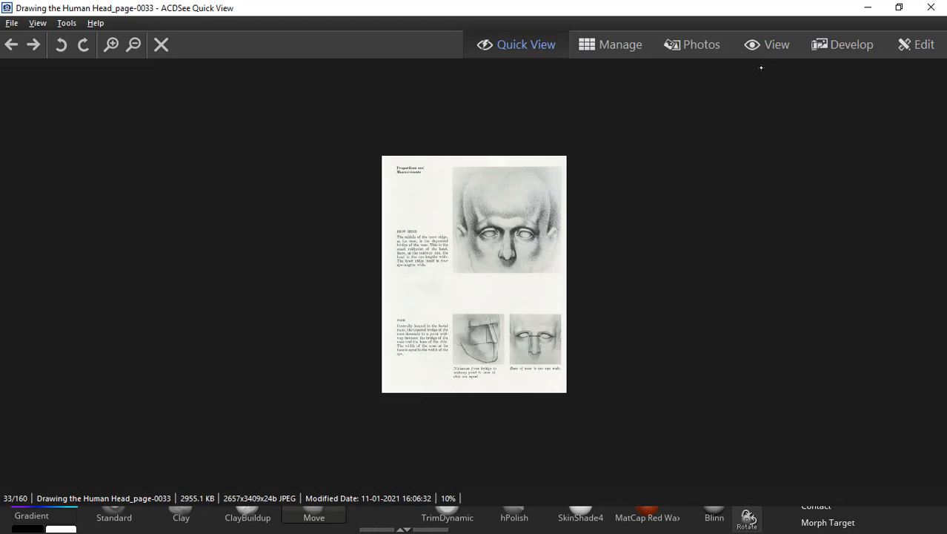
{"action": "scroll", "coordinate": [762, 68], "scroll_direction": "up", "scroll_amount": 2}
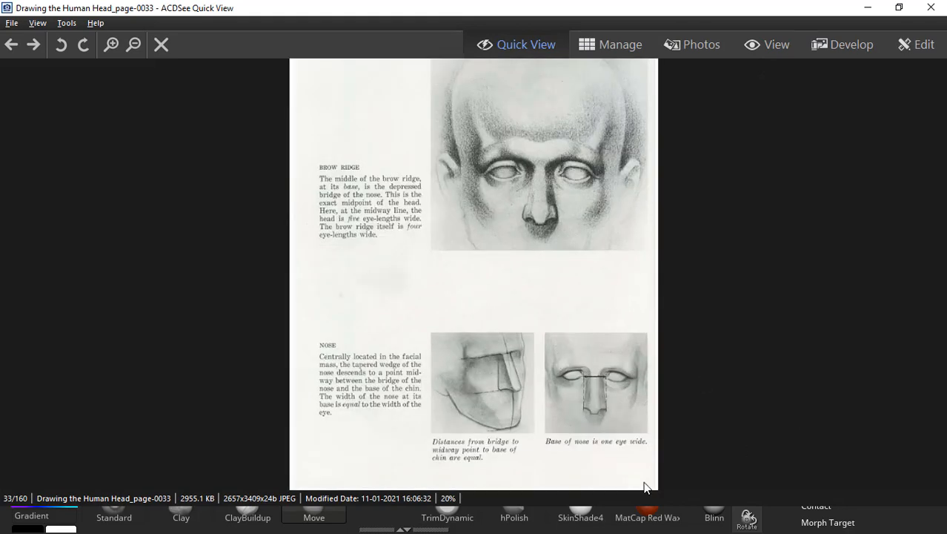
{"action": "key", "text": "Page_Down"}
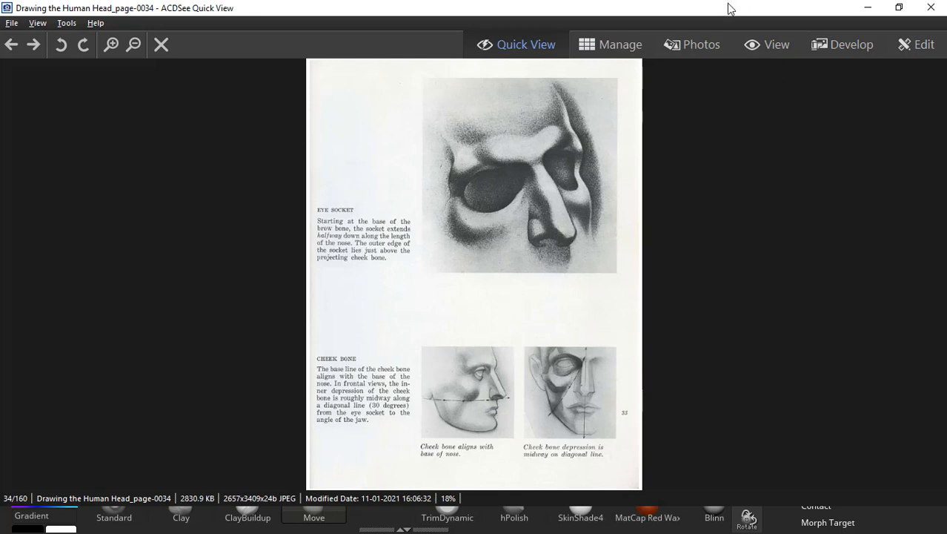
{"action": "left_click_drag", "start_coordinate": [730, 9], "coordinate": [755, 62]}
{"action": "scroll", "coordinate": [808, 326], "scroll_direction": "up", "scroll_amount": 1, "text": "ctrl"}
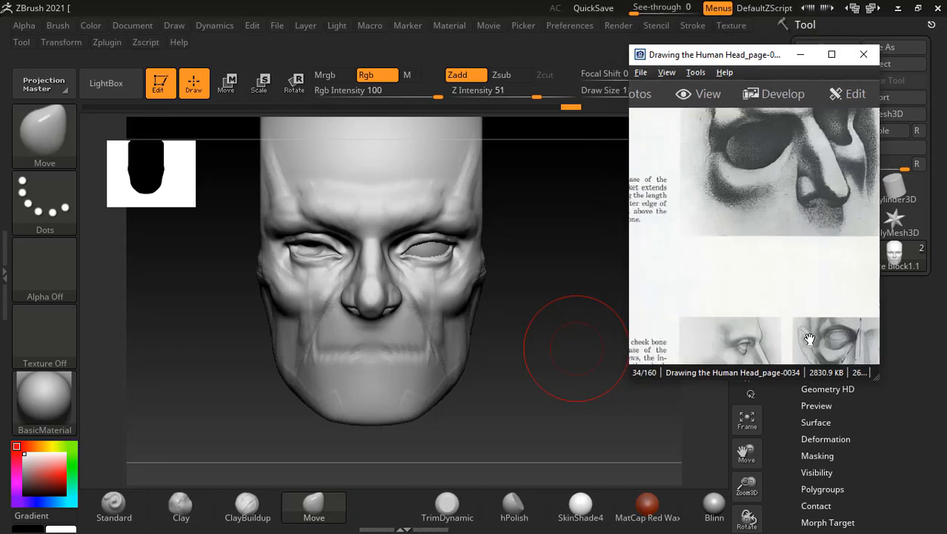
{"action": "left_click_drag", "start_coordinate": [796, 318], "coordinate": [795, 161]}
{"action": "scroll", "coordinate": [825, 258], "scroll_direction": "up", "scroll_amount": 1, "text": "ctrl"}
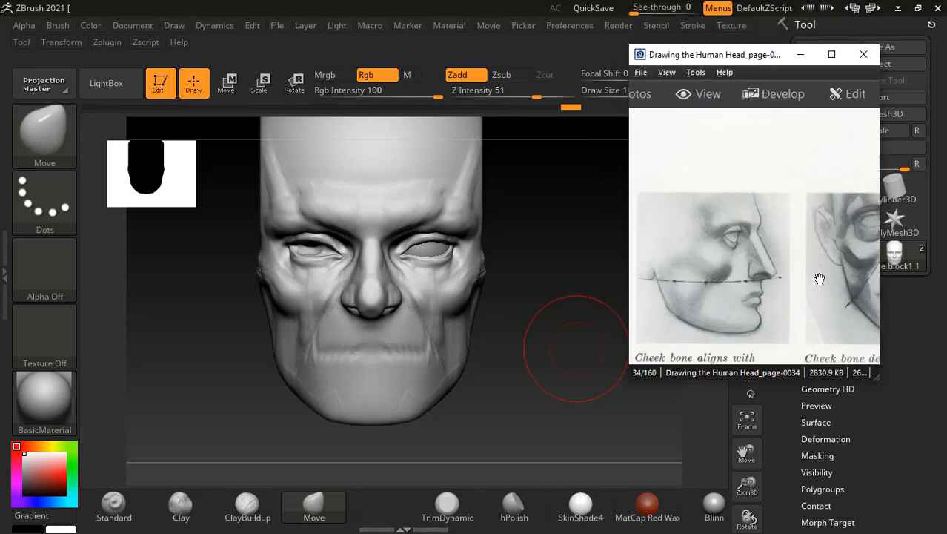
Step: In profile, draw a horizontal guide line from the nose base back across the cheek with a smaller Standard brush
{"action": "mouse_move", "coordinate": [576, 348]}
{"action": "left_mouse_down"}
{"action": "mouse_move", "coordinate": [536, 332]}
{"action": "mouse_move", "coordinate": [561, 339]}
{"action": "left_mouse_up"}
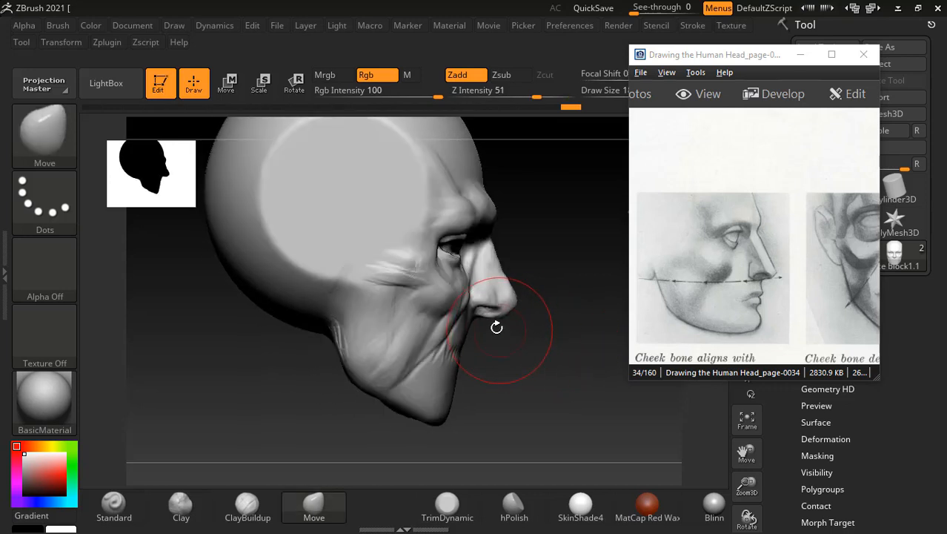
{"action": "left_click", "coordinate": [113, 505]}
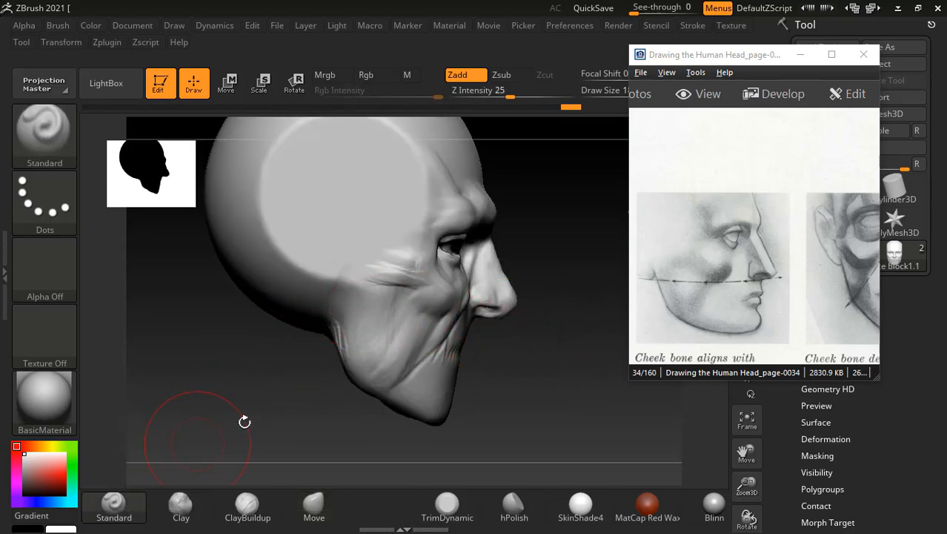
{"action": "key", "text": "bracketleft"}
{"action": "key", "text": "bracketleft"}
{"action": "key", "text": "bracketleft"}
{"action": "key", "text": "bracketleft"}
{"action": "key", "text": "bracketleft"}
{"action": "key", "text": "bracketleft"}
{"action": "key", "text": "bracketleft"}
{"action": "key", "text": "bracketleft"}
{"action": "key", "text": "bracketleft"}
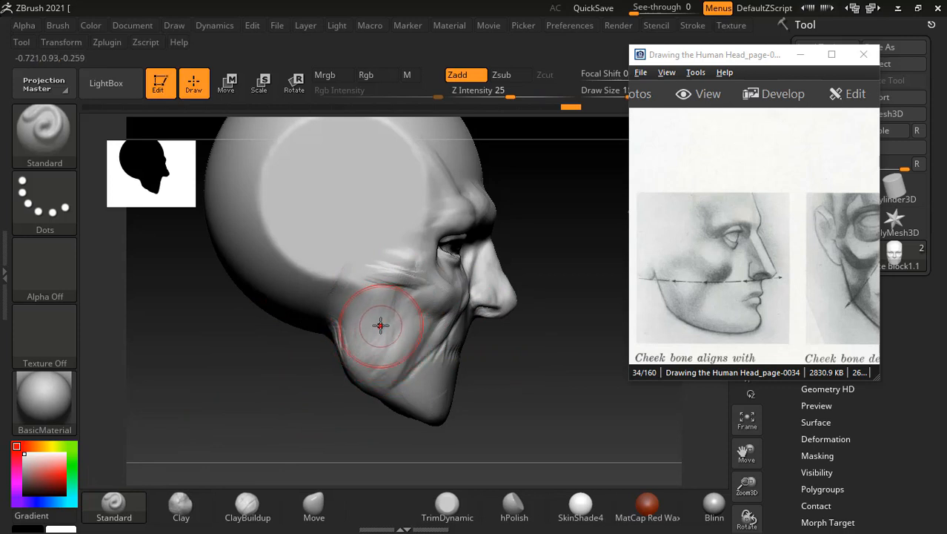
{"action": "key", "text": "bracketleft"}
{"action": "key", "text": "bracketleft"}
{"action": "key", "text": "bracketleft"}
{"action": "key", "text": "bracketleft"}
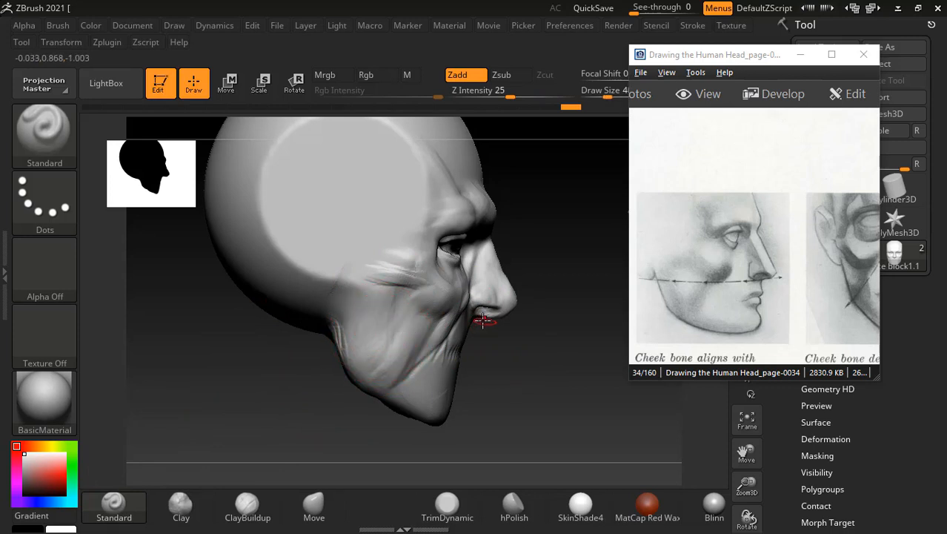
{"action": "left_click_drag", "start_coordinate": [477, 318], "coordinate": [338, 314]}
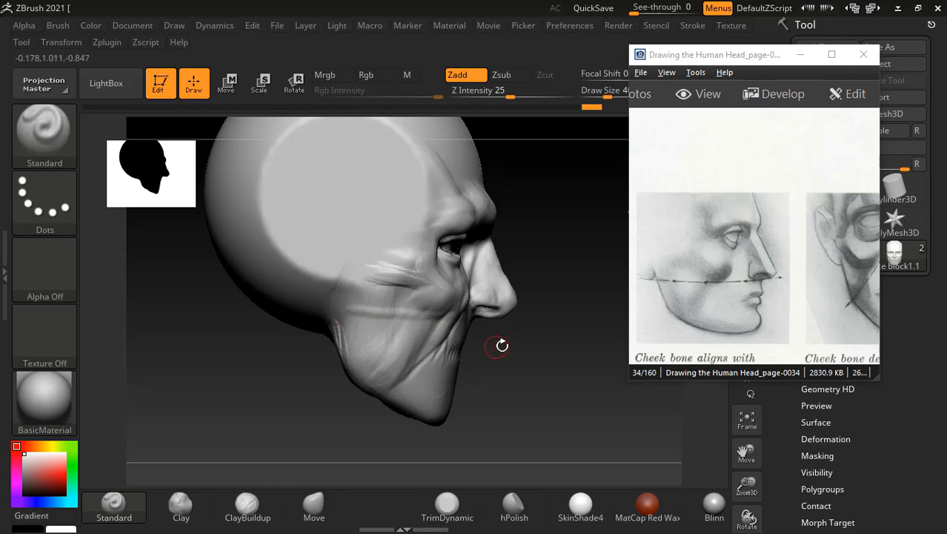
Step: Define the cheekbone's lower edge with Standard brush strokes, carve the hollow beneath its rear end and smooth it
{"action": "left_click_drag", "start_coordinate": [584, 333], "coordinate": [584, 332]}
{"action": "left_click_drag", "start_coordinate": [490, 330], "coordinate": [474, 323]}
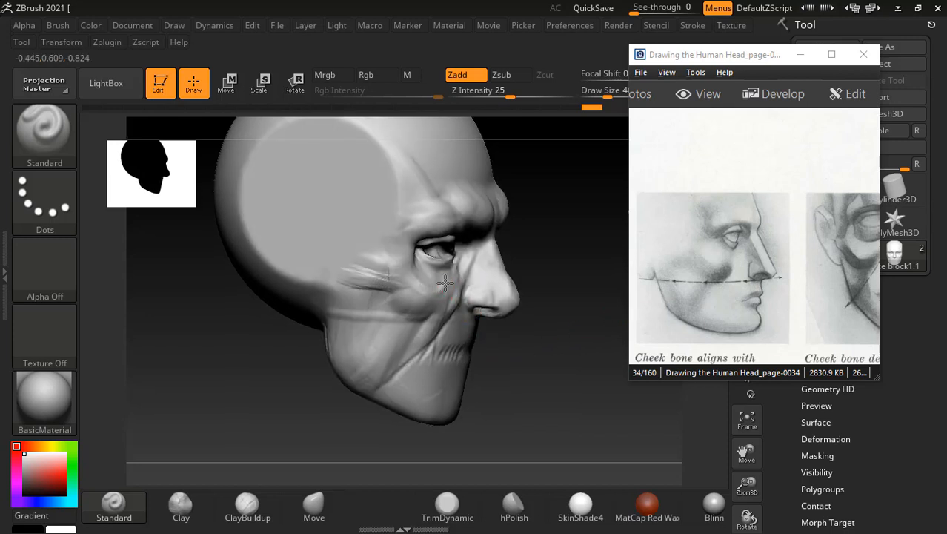
{"action": "mouse_move", "coordinate": [525, 382]}
{"action": "left_mouse_down"}
{"action": "mouse_move", "coordinate": [537, 377]}
{"action": "mouse_move", "coordinate": [524, 364]}
{"action": "left_mouse_up"}
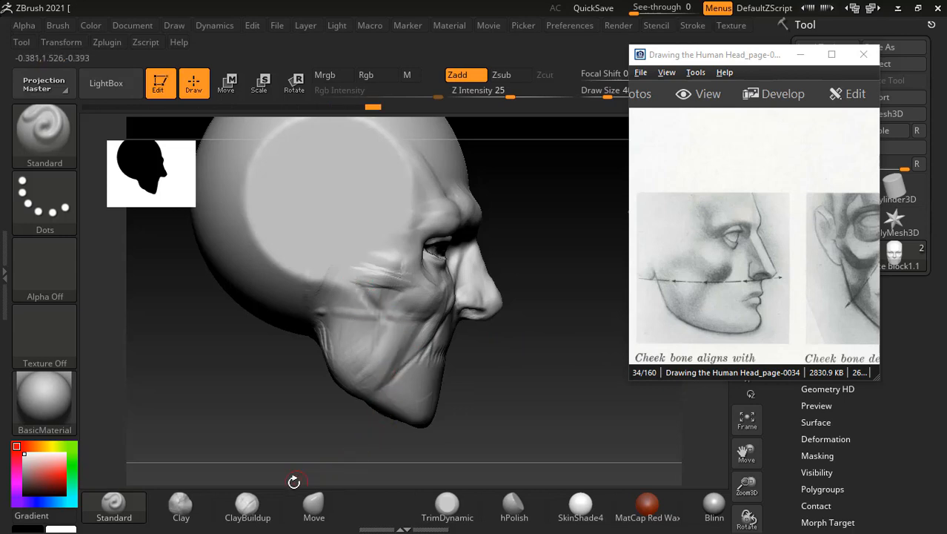
{"action": "mouse_move", "coordinate": [294, 482]}
{"action": "left_mouse_down"}
{"action": "mouse_move", "coordinate": [528, 397]}
{"action": "mouse_move", "coordinate": [420, 386]}
{"action": "mouse_move", "coordinate": [592, 376]}
{"action": "mouse_move", "coordinate": [345, 409]}
{"action": "left_mouse_up"}
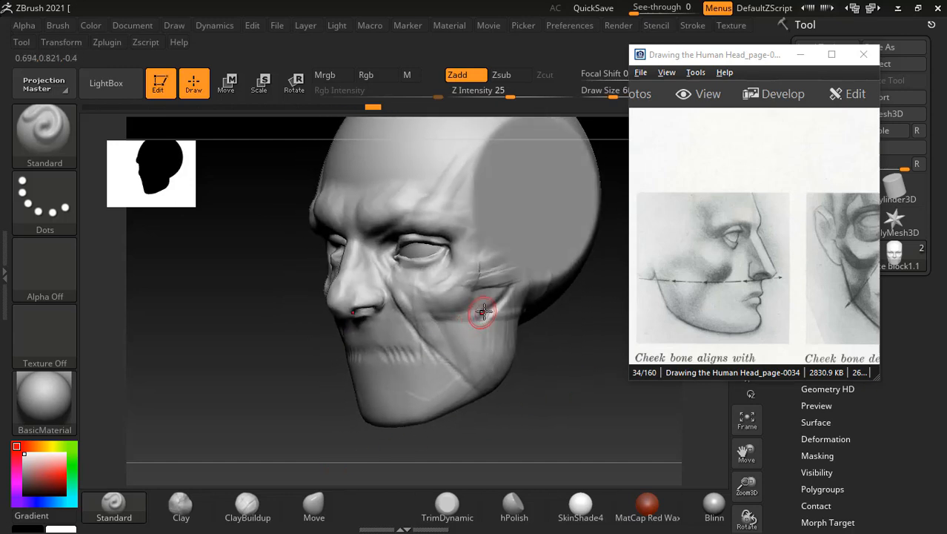
{"action": "mouse_move", "coordinate": [486, 296]}
{"action": "left_mouse_down", "text": "alt"}
{"action": "mouse_move", "coordinate": [486, 275]}
{"action": "mouse_move", "coordinate": [489, 300]}
{"action": "mouse_move", "coordinate": [507, 279]}
{"action": "left_mouse_up", "text": "alt"}
{"action": "mouse_move", "coordinate": [560, 335]}
{"action": "left_mouse_down"}
{"action": "mouse_move", "coordinate": [605, 340]}
{"action": "mouse_move", "coordinate": [588, 343]}
{"action": "mouse_move", "coordinate": [602, 356]}
{"action": "mouse_move", "coordinate": [593, 353]}
{"action": "left_mouse_up"}
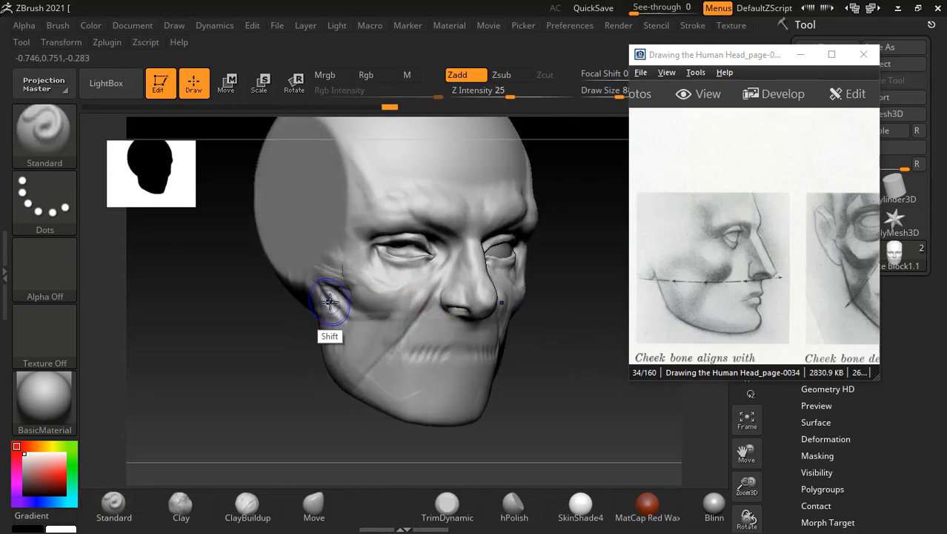
{"action": "mouse_move", "coordinate": [326, 319]}
{"action": "left_mouse_down", "text": "shift"}
{"action": "mouse_move", "coordinate": [330, 311]}
{"action": "mouse_move", "coordinate": [325, 327]}
{"action": "left_mouse_up", "text": "shift"}
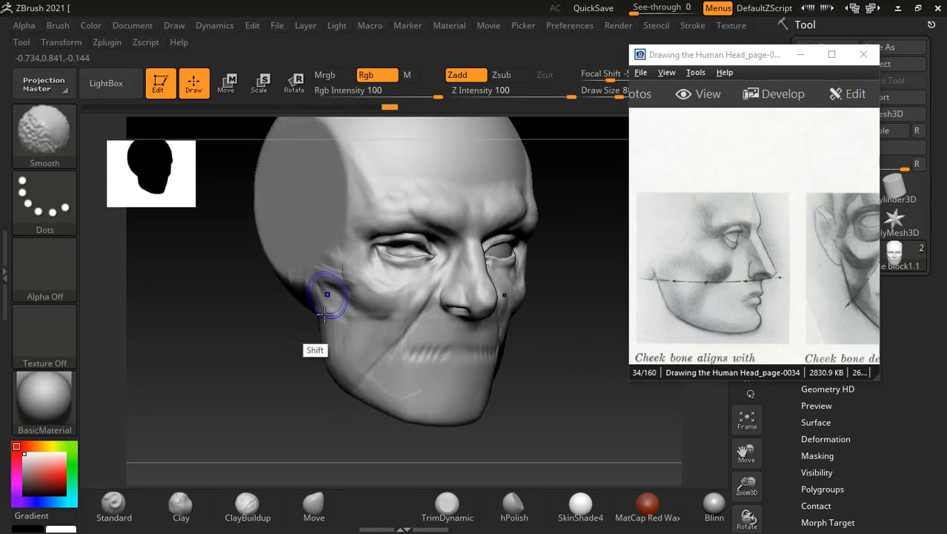
Step: Build up the rear side of the jaw below the cheekbone with ClayBuildup and smooth the surface
{"action": "left_click", "coordinate": [248, 508]}
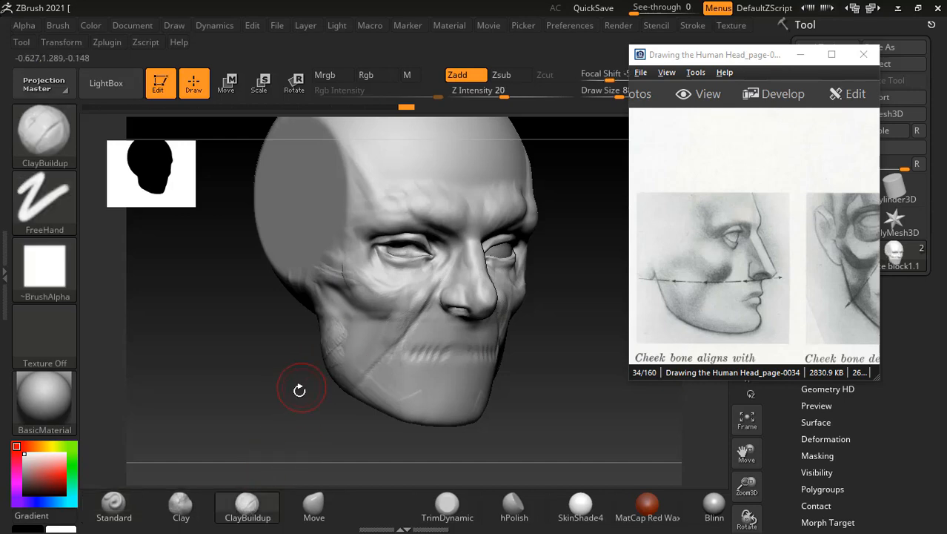
{"action": "mouse_move", "coordinate": [300, 387]}
{"action": "left_mouse_down", "text": "shift"}
{"action": "mouse_move", "coordinate": [392, 370]}
{"action": "mouse_move", "coordinate": [588, 381]}
{"action": "mouse_move", "coordinate": [585, 393]}
{"action": "left_mouse_up", "text": "shift"}
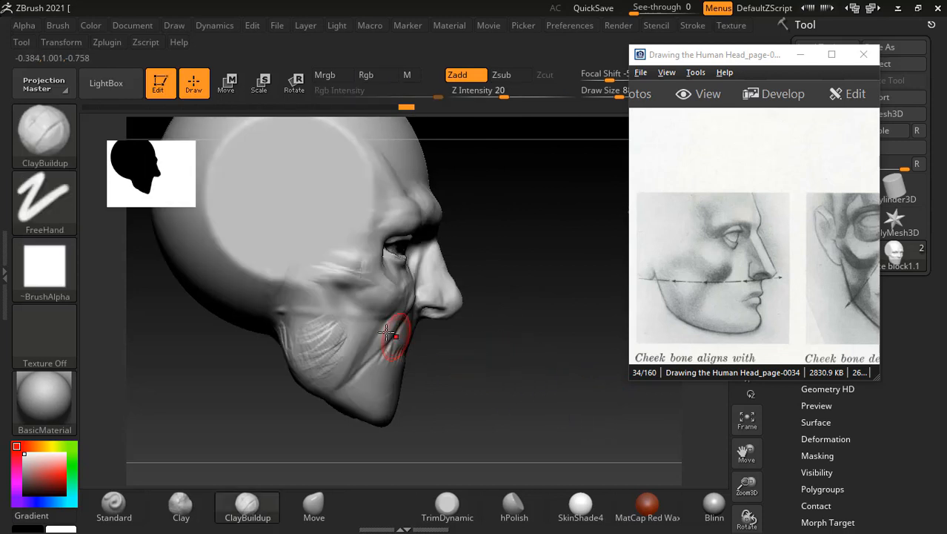
{"action": "mouse_move", "coordinate": [332, 324]}
{"action": "left_mouse_down"}
{"action": "mouse_move", "coordinate": [330, 348]}
{"action": "mouse_move", "coordinate": [317, 344]}
{"action": "mouse_move", "coordinate": [318, 317]}
{"action": "mouse_move", "coordinate": [305, 329]}
{"action": "mouse_move", "coordinate": [344, 344]}
{"action": "left_mouse_up"}
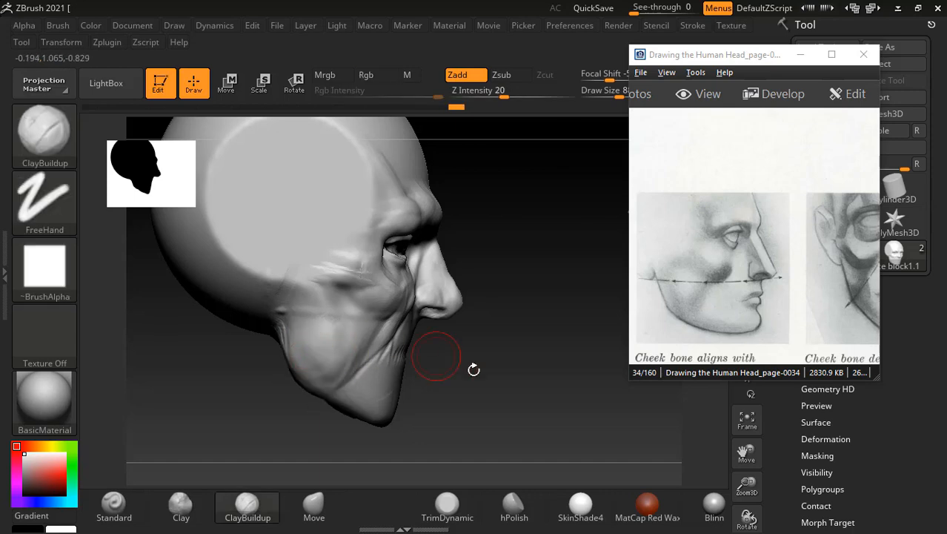
{"action": "mouse_move", "coordinate": [433, 353]}
{"action": "left_mouse_down"}
{"action": "mouse_move", "coordinate": [514, 371]}
{"action": "mouse_move", "coordinate": [487, 354]}
{"action": "left_mouse_up"}
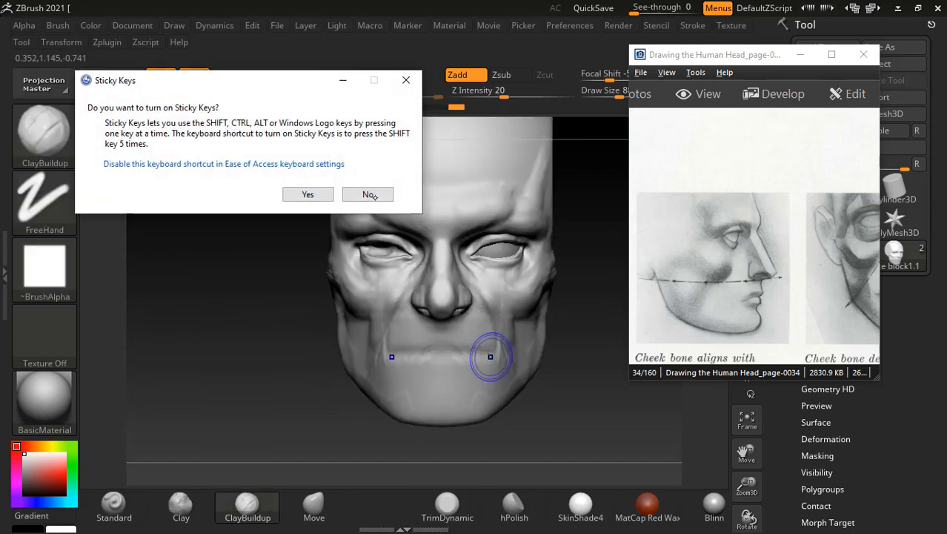
{"action": "left_click", "coordinate": [369, 194]}
Step: Following the frontal cheek bone reference, mark a diagonal from the inner eye socket toward the jaw and carve the cheek depression with the Standard brush
{"action": "left_click_drag", "start_coordinate": [757, 63], "coordinate": [681, 63]}
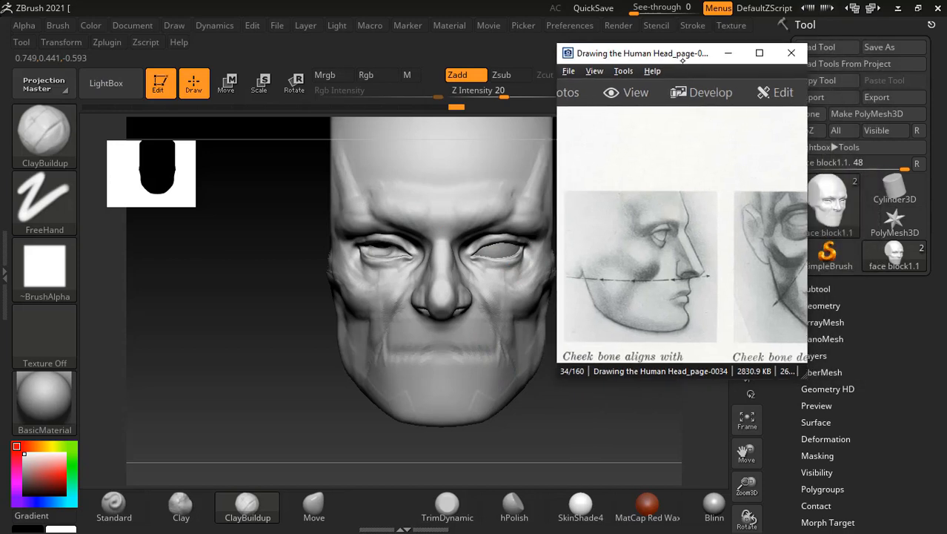
{"action": "left_click_drag", "start_coordinate": [704, 261], "coordinate": [628, 251]}
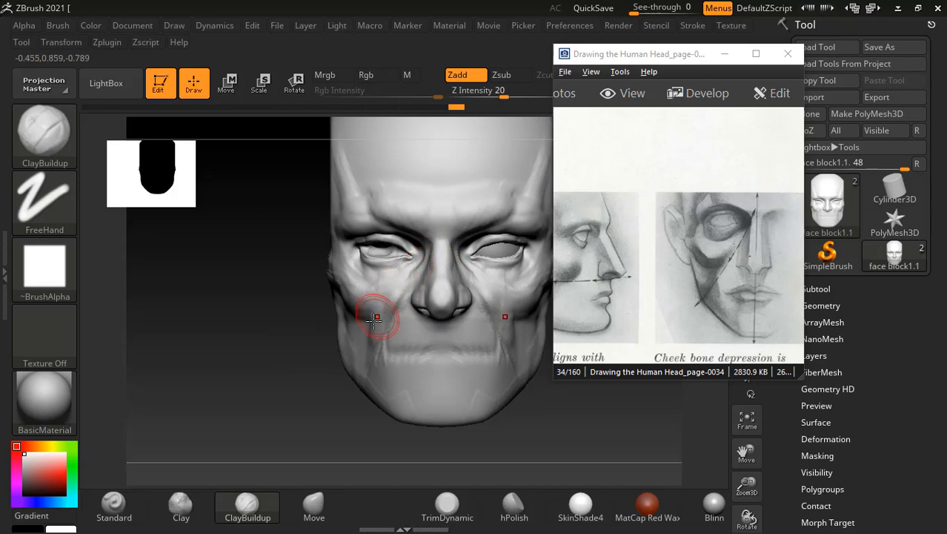
{"action": "left_click", "coordinate": [114, 507]}
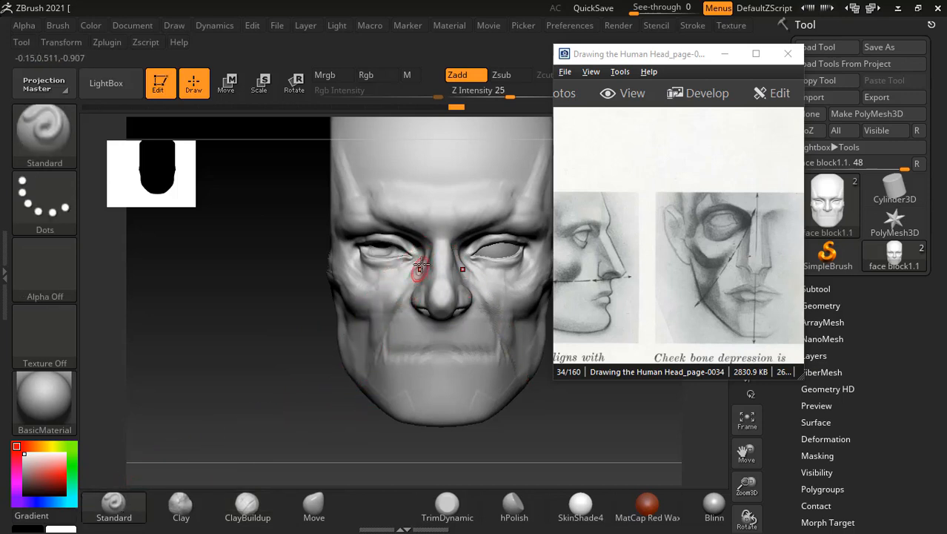
{"action": "left_click_drag", "start_coordinate": [429, 246], "coordinate": [382, 305]}
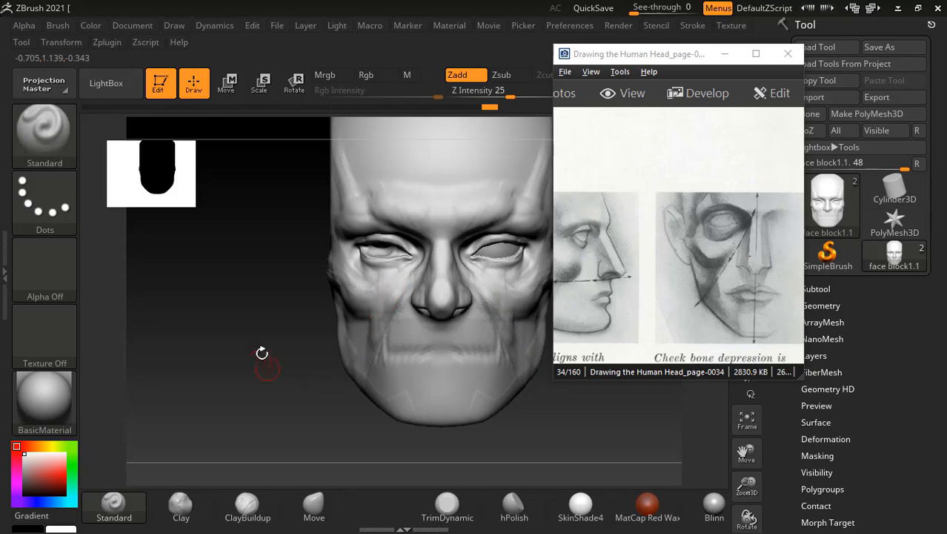
{"action": "mouse_move", "coordinate": [261, 353]}
{"action": "left_mouse_down"}
{"action": "mouse_move", "coordinate": [262, 337]}
{"action": "mouse_move", "coordinate": [341, 365]}
{"action": "left_mouse_up"}
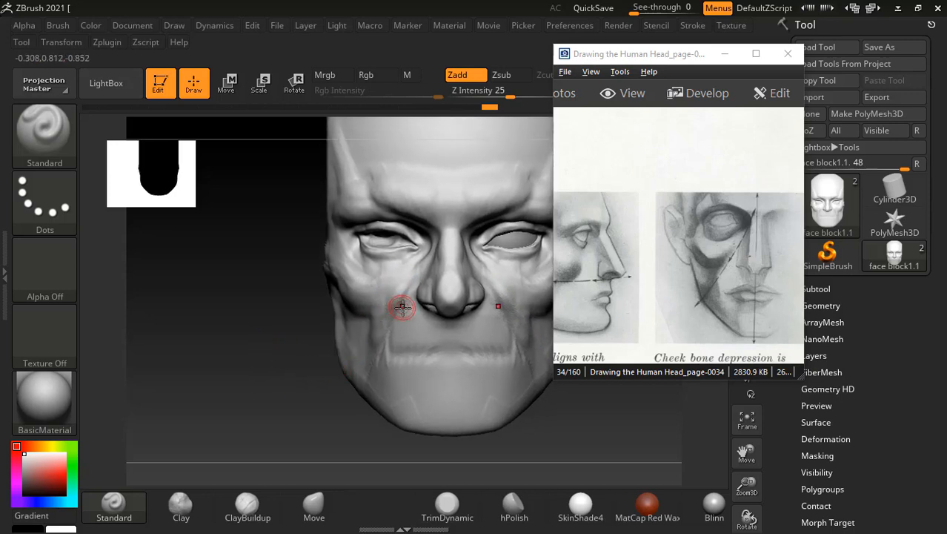
{"action": "left_click_drag", "start_coordinate": [392, 295], "coordinate": [375, 317], "text": "alt"}
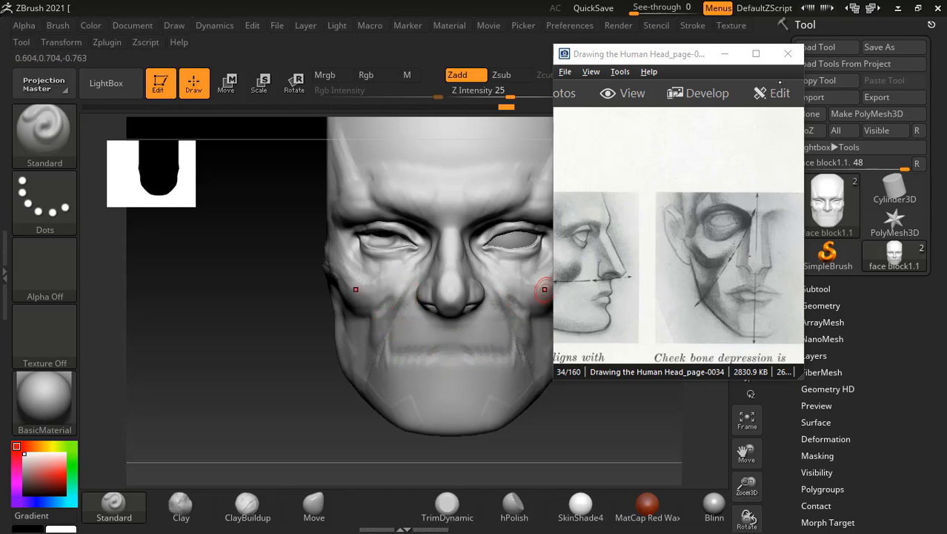
Step: Browse the reference book to the mouth proportions on page 48 and place that page beside the head
{"action": "left_click", "coordinate": [756, 53]}
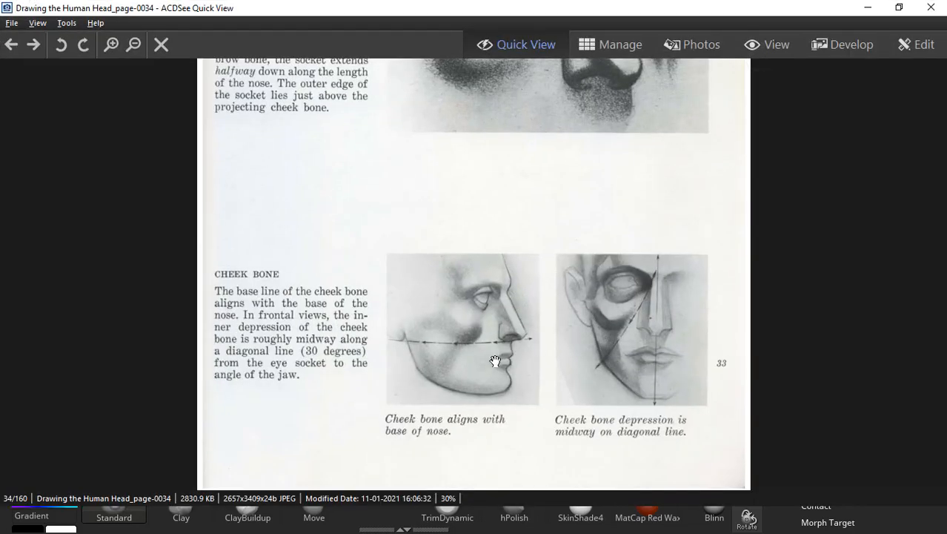
{"action": "scroll", "coordinate": [578, 374], "scroll_direction": "down", "scroll_amount": 1}
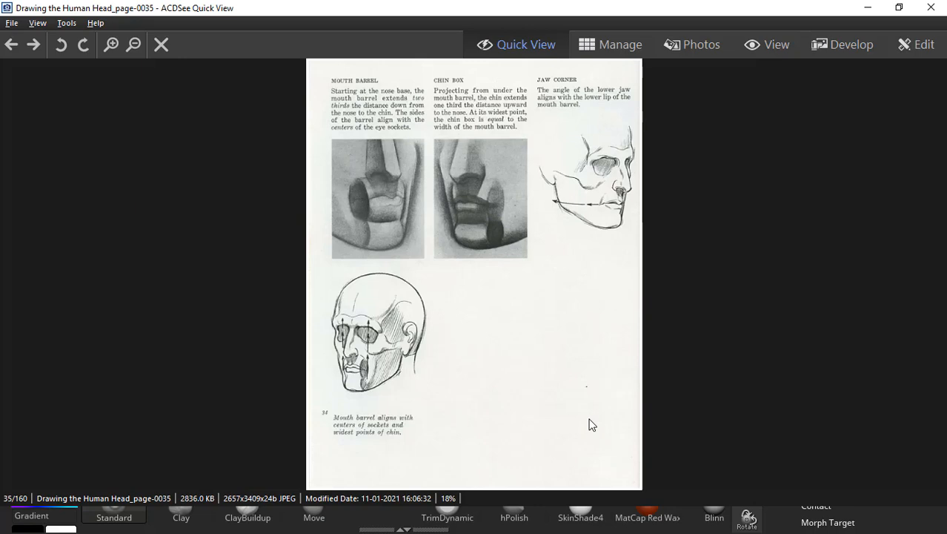
{"action": "scroll", "coordinate": [591, 423], "scroll_direction": "down", "scroll_amount": 4}
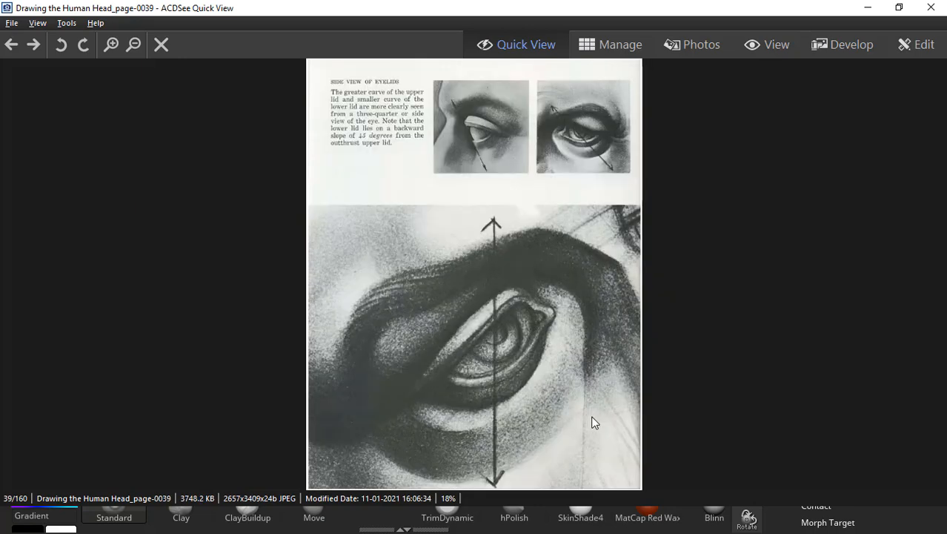
{"action": "scroll", "coordinate": [592, 422], "scroll_direction": "down", "scroll_amount": 5}
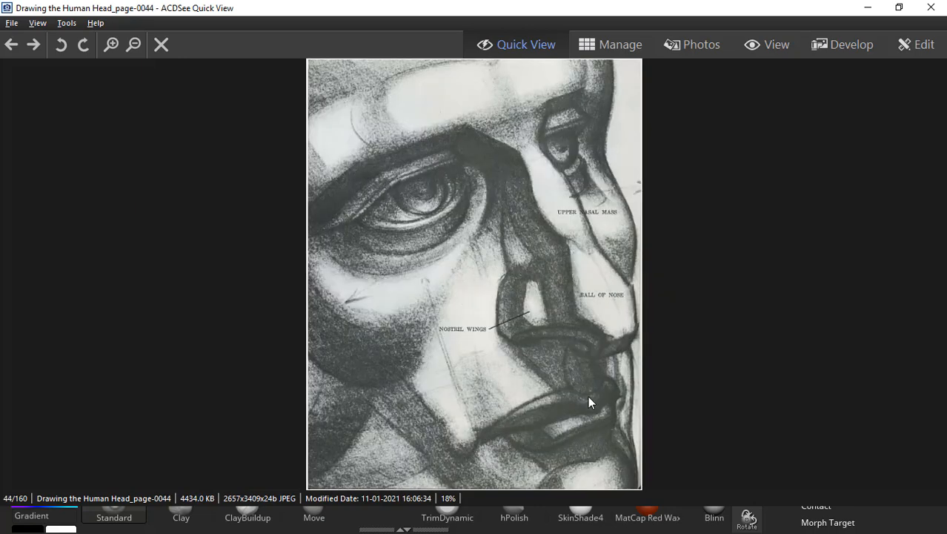
{"action": "scroll", "coordinate": [589, 397], "scroll_direction": "down", "scroll_amount": 5}
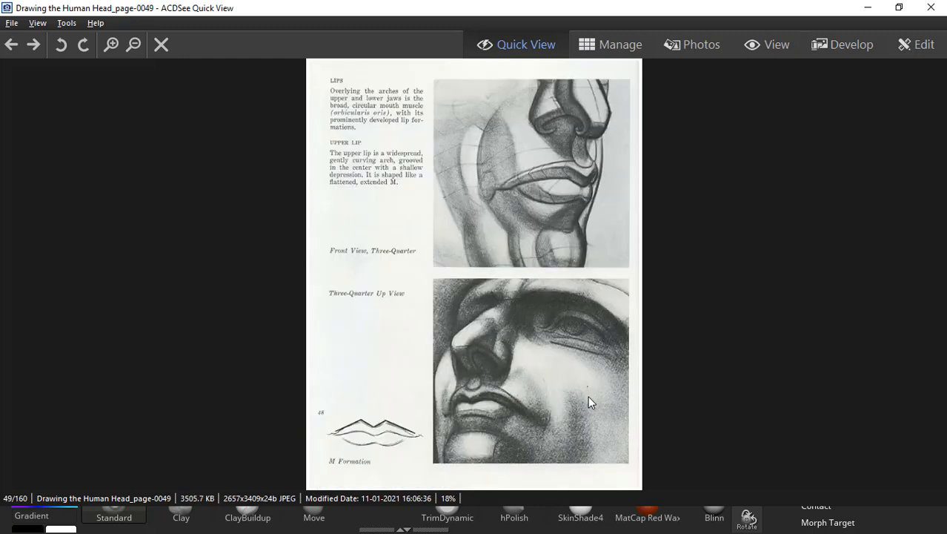
{"action": "scroll", "coordinate": [588, 400], "scroll_direction": "up", "scroll_amount": 1}
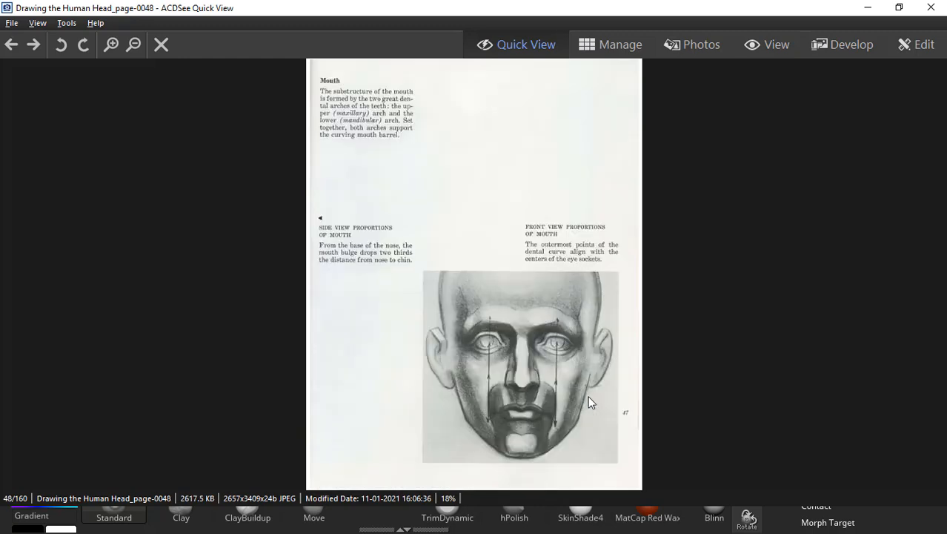
{"action": "double_click", "coordinate": [562, 6]}
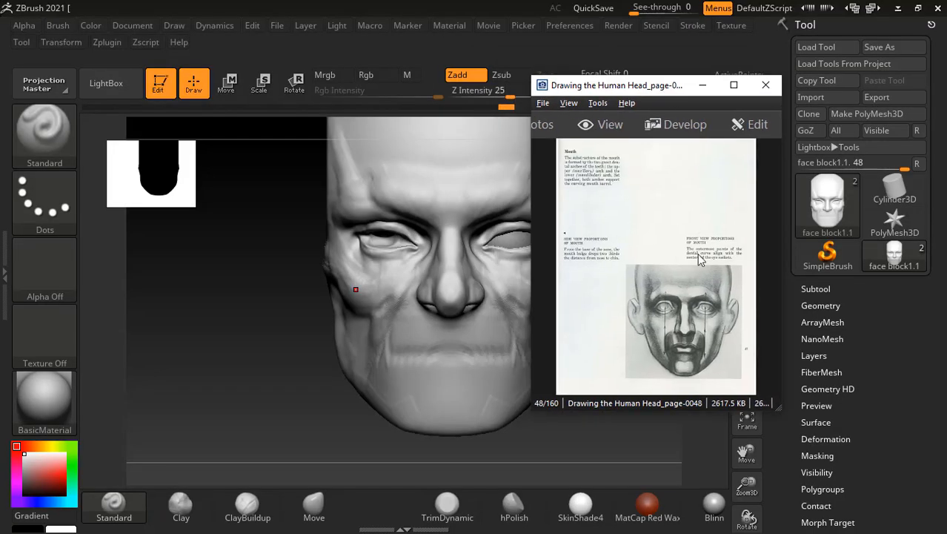
Step: Following the front-view mouth proportions, outline the upper and lower lips on the head with Standard brush strokes
{"action": "scroll", "coordinate": [684, 324], "scroll_direction": "up", "scroll_amount": 1, "text": "ctrl"}
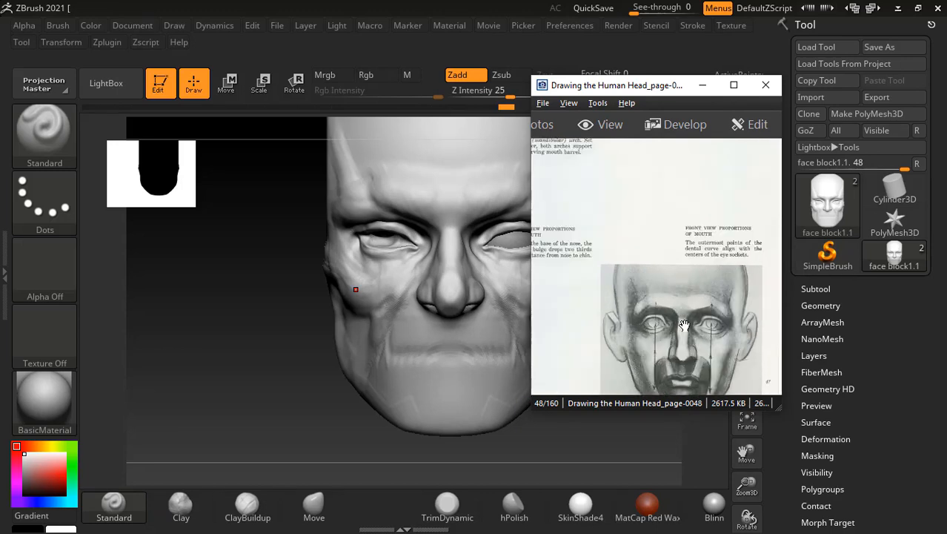
{"action": "left_click_drag", "start_coordinate": [692, 342], "coordinate": [689, 253]}
{"action": "scroll", "coordinate": [699, 290], "scroll_direction": "up", "scroll_amount": 1, "text": "ctrl"}
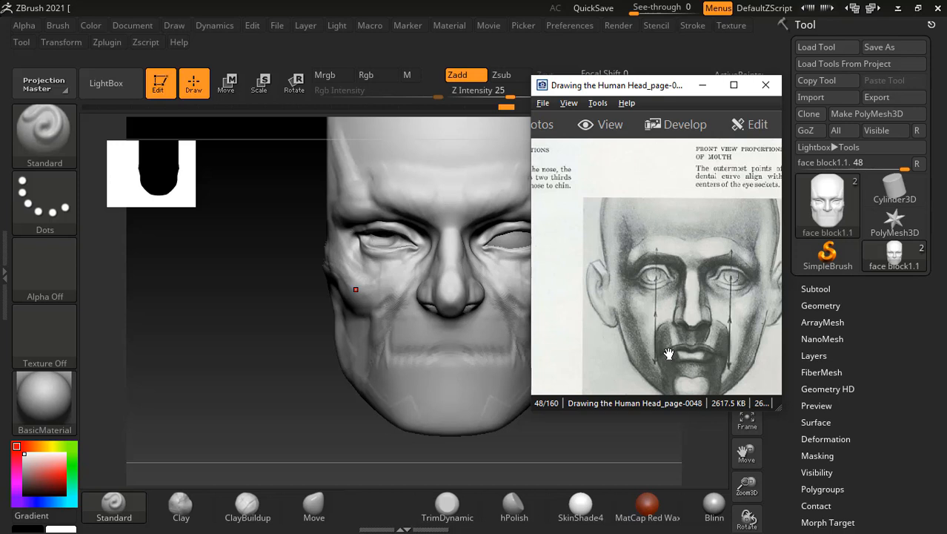
{"action": "left_click_drag", "start_coordinate": [254, 327], "coordinate": [268, 350]}
{"action": "left_click", "coordinate": [262, 328], "text": "shift"}
{"action": "left_click_drag", "start_coordinate": [237, 309], "coordinate": [238, 312], "text": "alt"}
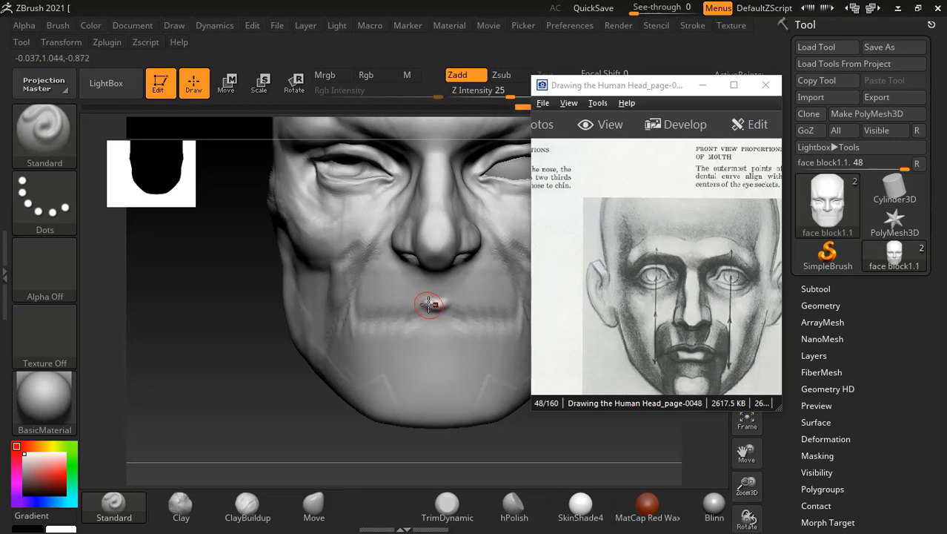
{"action": "left_click_drag", "start_coordinate": [417, 302], "coordinate": [367, 303]}
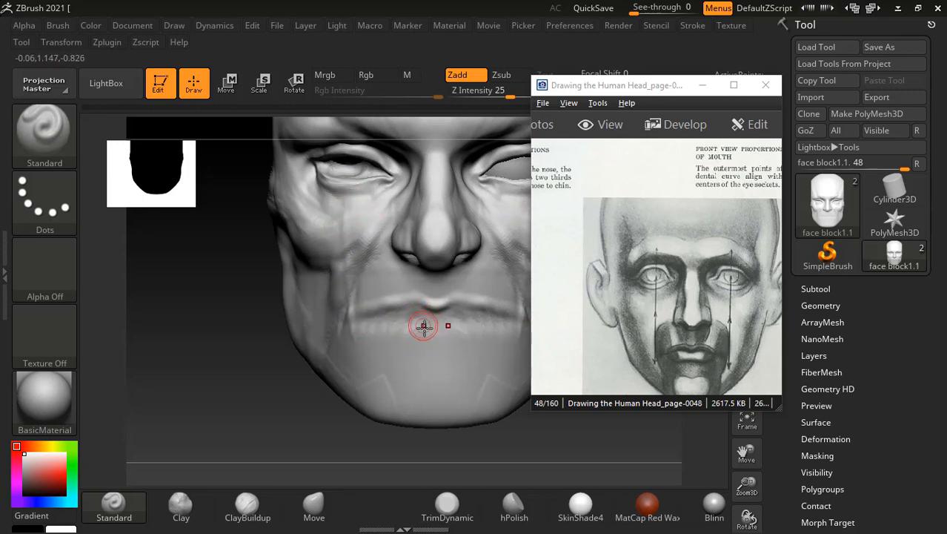
{"action": "mouse_move", "coordinate": [424, 327]}
{"action": "left_mouse_down"}
{"action": "mouse_move", "coordinate": [436, 330]}
{"action": "mouse_move", "coordinate": [425, 328]}
{"action": "left_mouse_up"}
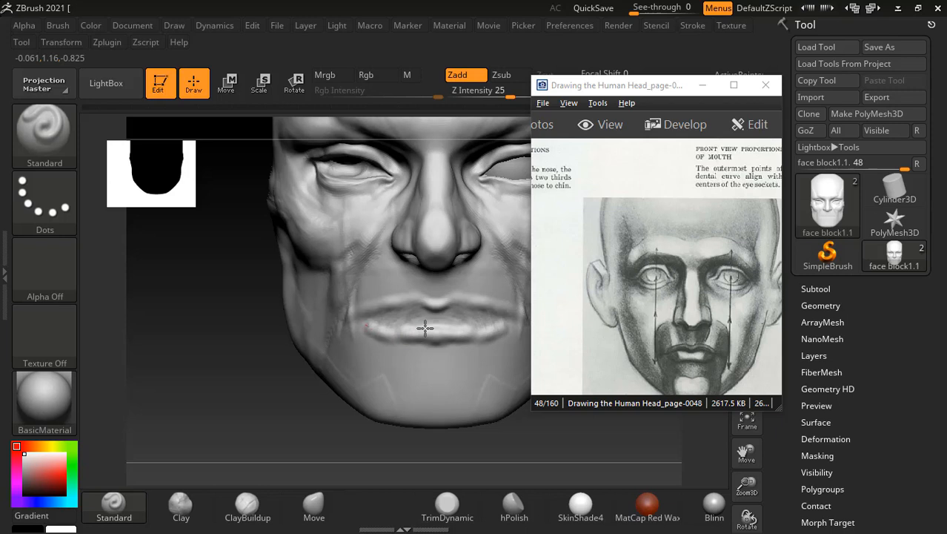
{"action": "left_click_drag", "start_coordinate": [361, 324], "coordinate": [362, 328]}
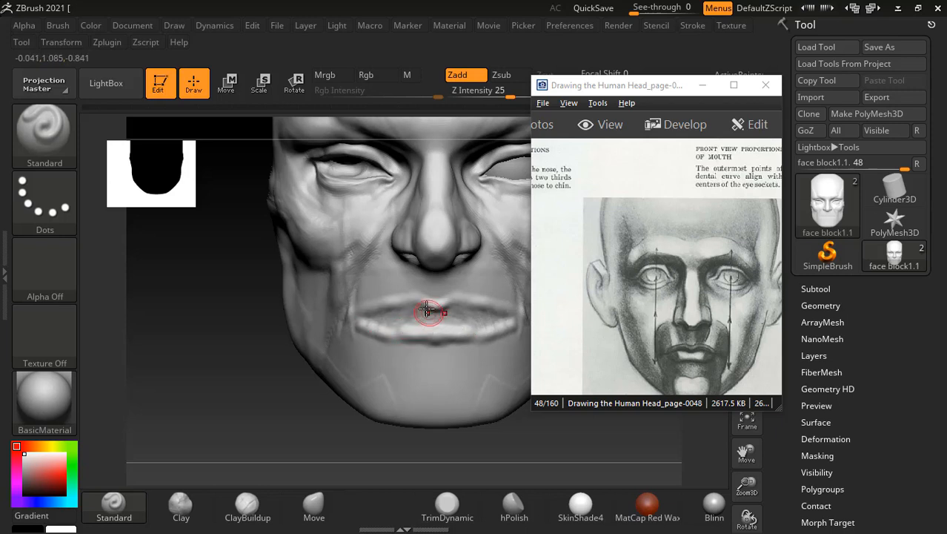
{"action": "mouse_move", "coordinate": [424, 306]}
{"action": "left_mouse_down"}
{"action": "mouse_move", "coordinate": [444, 304]}
{"action": "mouse_move", "coordinate": [382, 307]}
{"action": "mouse_move", "coordinate": [433, 300]}
{"action": "left_mouse_up"}
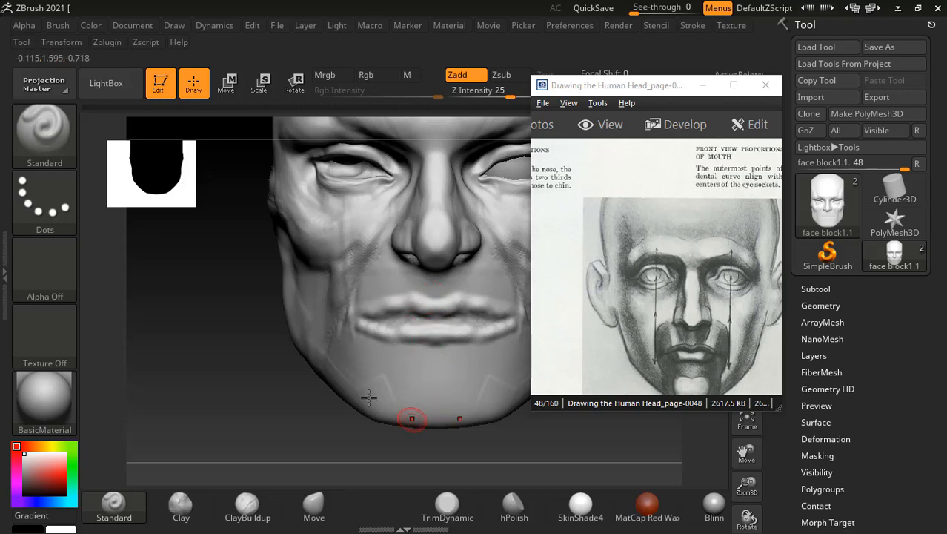
Step: With ClayBuildup at Z Intensity 1, build up the area between the nose and the upper lip
{"action": "left_click_drag", "start_coordinate": [248, 369], "coordinate": [205, 342]}
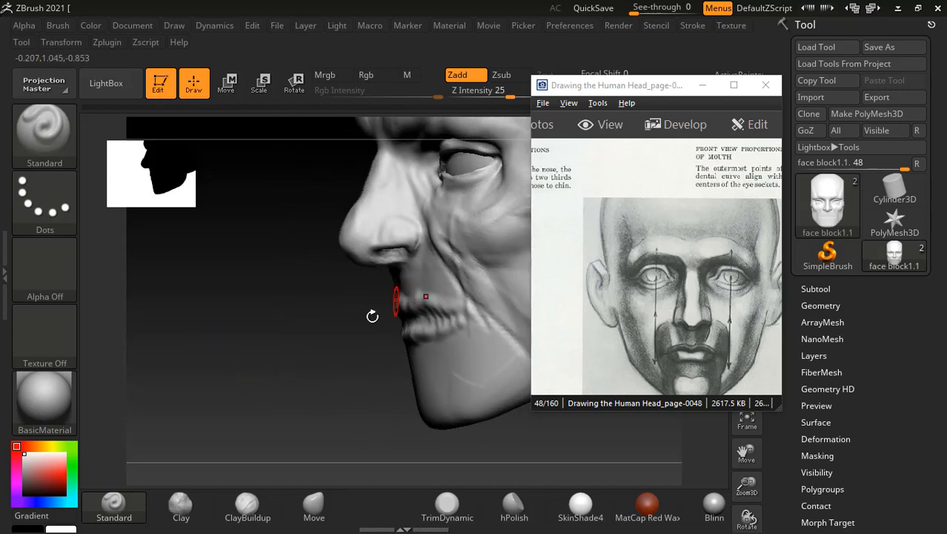
{"action": "left_click_drag", "start_coordinate": [373, 316], "coordinate": [370, 349]}
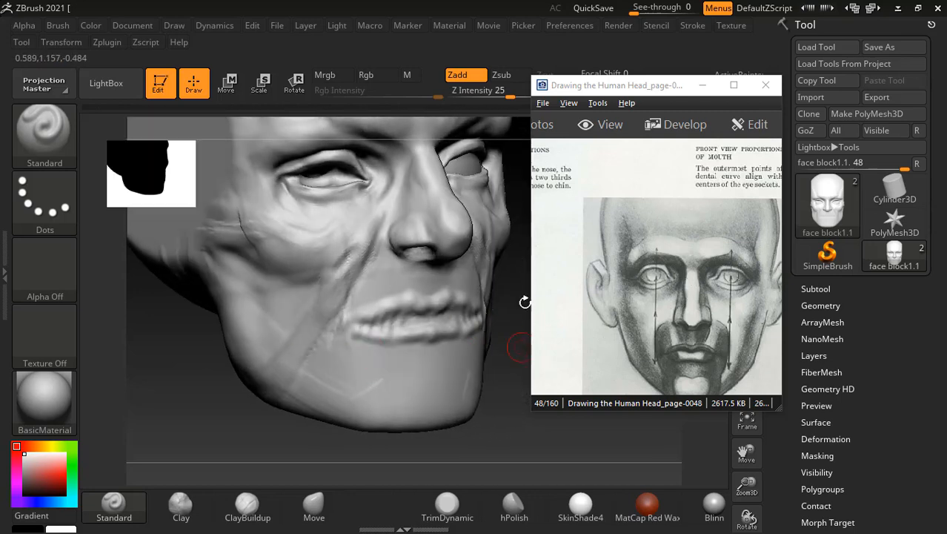
{"action": "left_click", "coordinate": [247, 505]}
{"action": "left_click_drag", "start_coordinate": [510, 437], "coordinate": [535, 430], "text": "shift"}
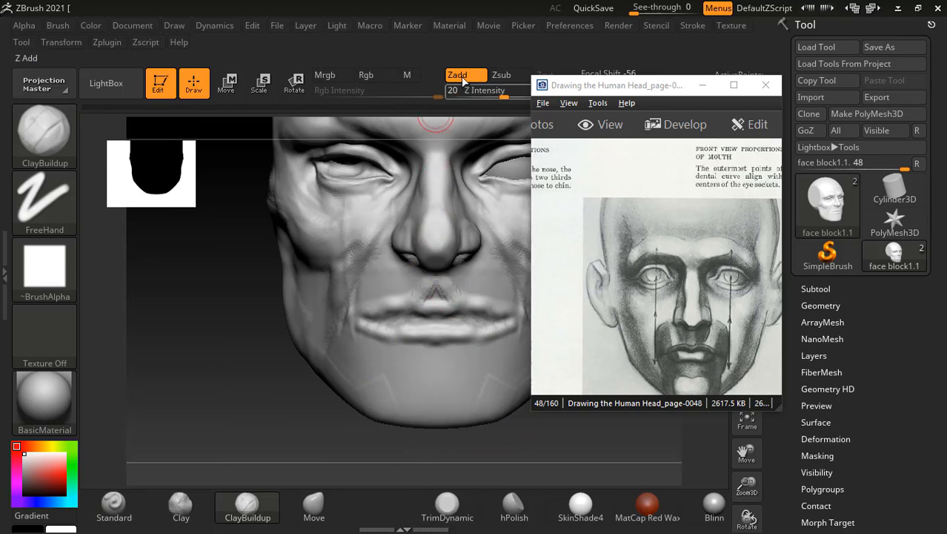
{"action": "left_click_drag", "start_coordinate": [489, 90], "coordinate": [447, 91]}
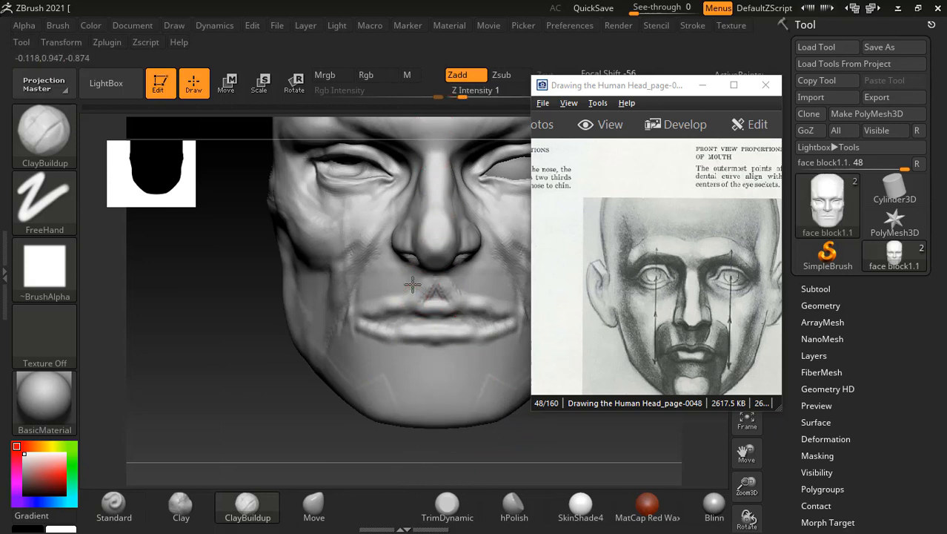
{"action": "mouse_move", "coordinate": [413, 285]}
{"action": "left_mouse_down"}
{"action": "mouse_move", "coordinate": [399, 297]}
{"action": "mouse_move", "coordinate": [426, 301]}
{"action": "mouse_move", "coordinate": [434, 290]}
{"action": "left_mouse_up"}
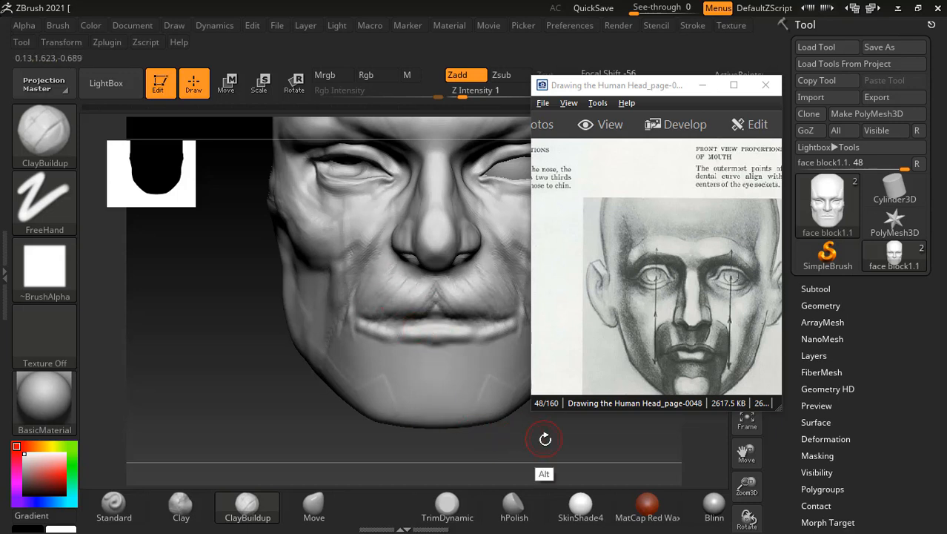
Step: Build up the front of the chin and the surface around the lower lip with ClayBuildup
{"action": "mouse_move", "coordinate": [548, 435]}
{"action": "left_mouse_down"}
{"action": "mouse_move", "coordinate": [514, 459]}
{"action": "mouse_move", "coordinate": [407, 371]}
{"action": "mouse_move", "coordinate": [428, 389]}
{"action": "mouse_move", "coordinate": [404, 379]}
{"action": "mouse_move", "coordinate": [404, 357]}
{"action": "left_mouse_up"}
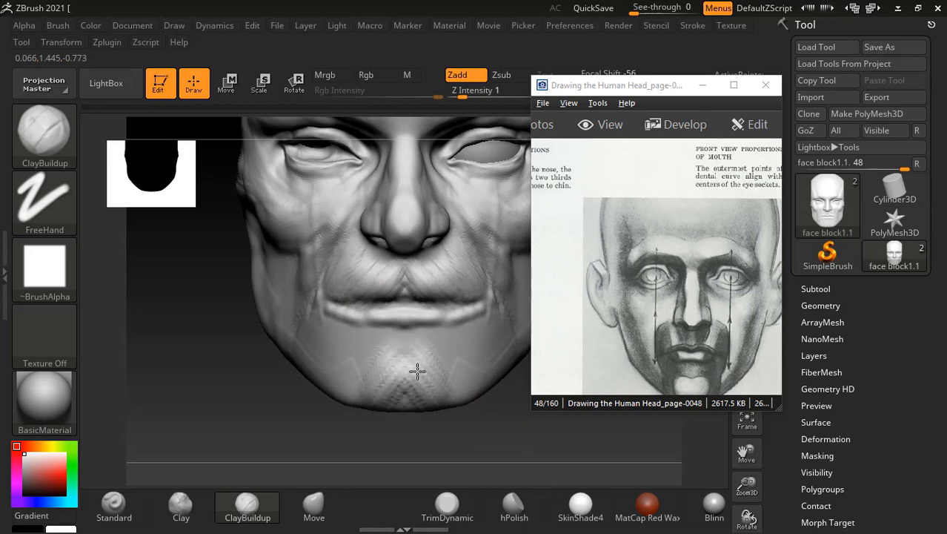
{"action": "left_click_drag", "start_coordinate": [404, 312], "coordinate": [416, 320]}
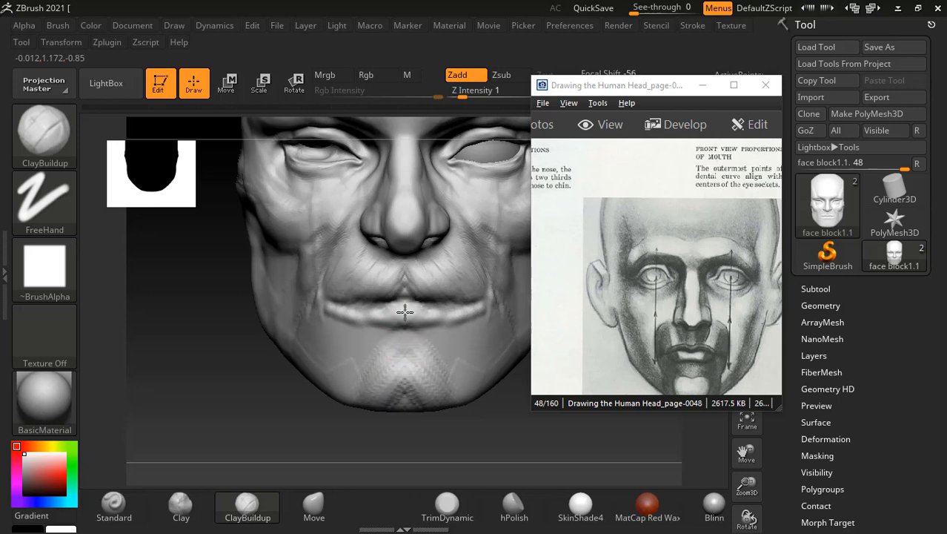
{"action": "left_click_drag", "start_coordinate": [465, 301], "coordinate": [458, 300]}
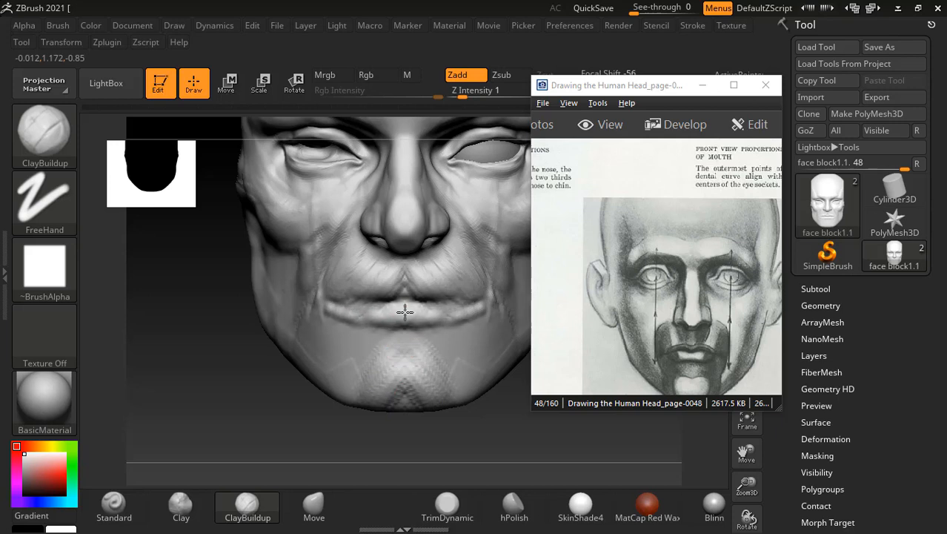
{"action": "left_click_drag", "start_coordinate": [285, 392], "coordinate": [359, 338]}
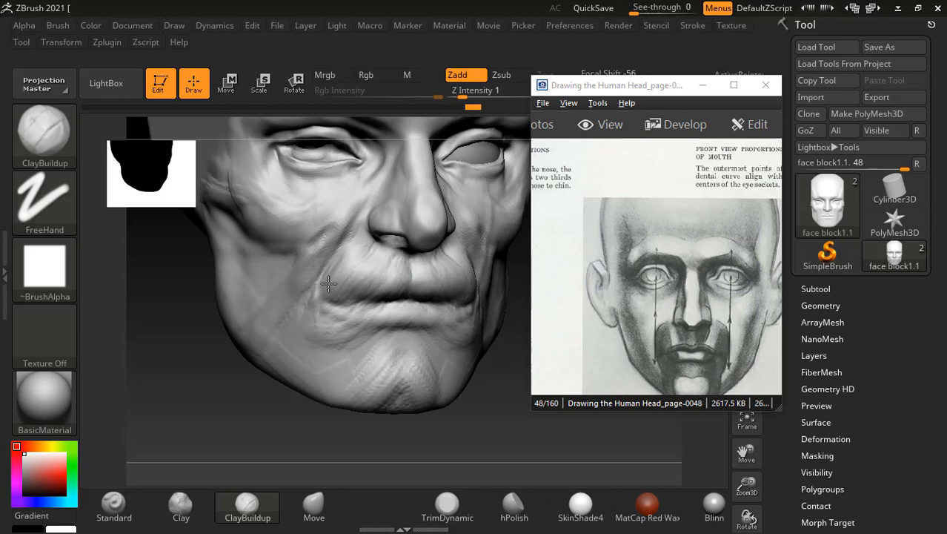
Step: Shape the side of the mouth between the nose wing and chin with ClayBuildup and smooth the rough strokes
{"action": "left_click_drag", "start_coordinate": [328, 284], "coordinate": [412, 355]}
{"action": "left_click_drag", "start_coordinate": [513, 412], "coordinate": [504, 390]}
{"action": "left_click_drag", "start_coordinate": [512, 411], "coordinate": [523, 301]}
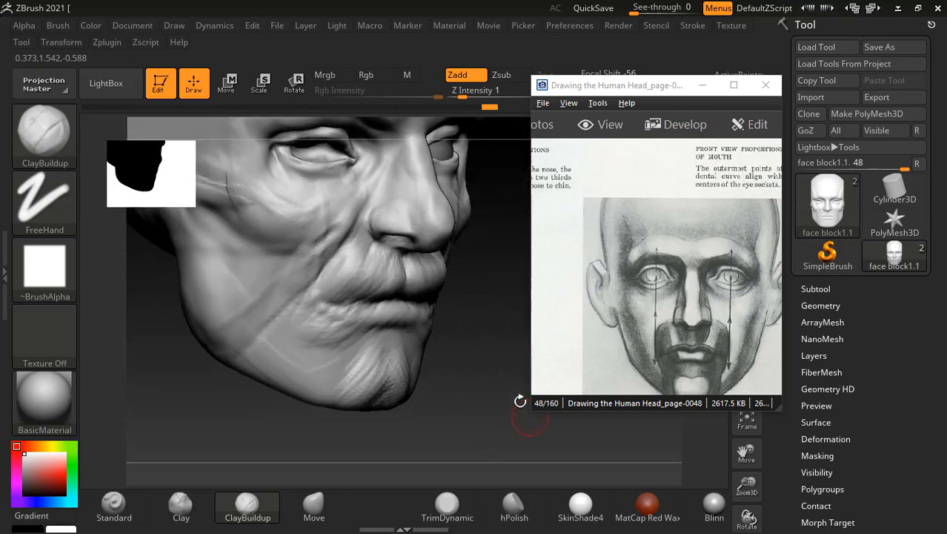
{"action": "key", "text": "alt"}
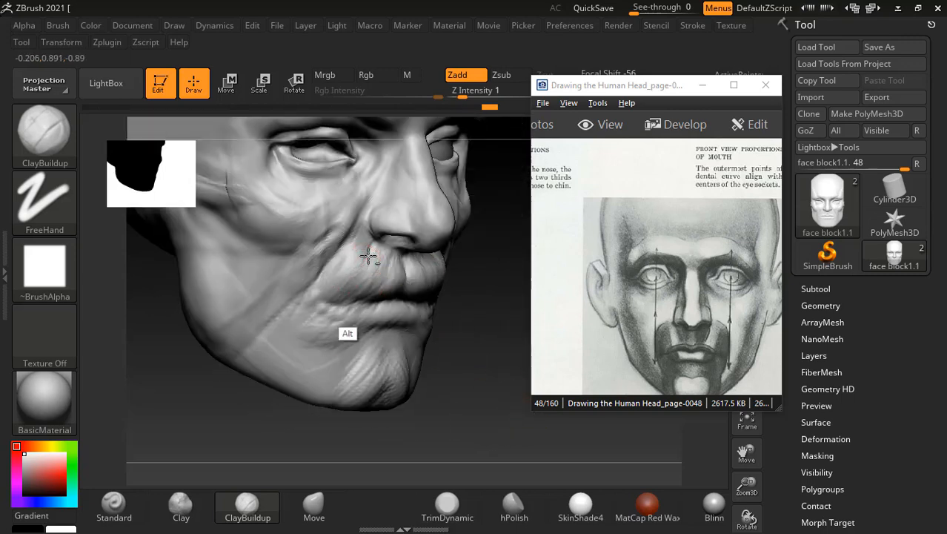
{"action": "key", "text": "shift"}
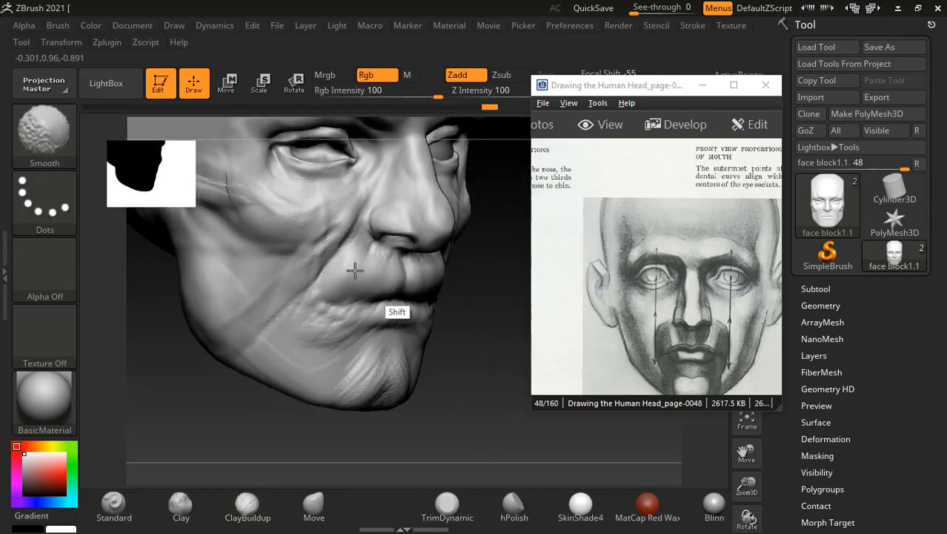
{"action": "mouse_move", "coordinate": [440, 397]}
{"action": "left_mouse_down"}
{"action": "mouse_move", "coordinate": [466, 395]}
{"action": "mouse_move", "coordinate": [490, 376]}
{"action": "left_mouse_up"}
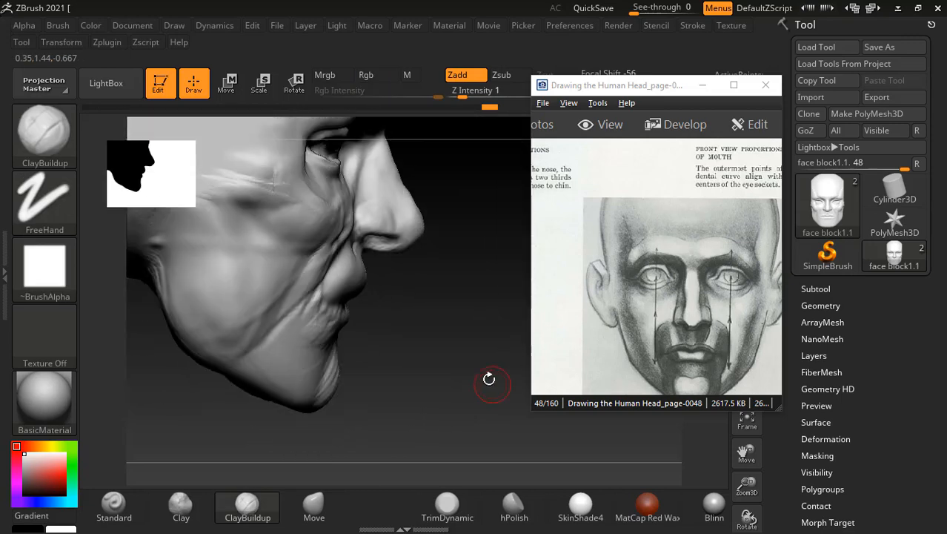
{"action": "key", "text": "shift"}
{"action": "mouse_move", "coordinate": [482, 343]}
{"action": "left_mouse_down"}
{"action": "mouse_move", "coordinate": [479, 352]}
{"action": "mouse_move", "coordinate": [412, 275]}
{"action": "left_mouse_up"}
{"action": "key", "text": "shift"}
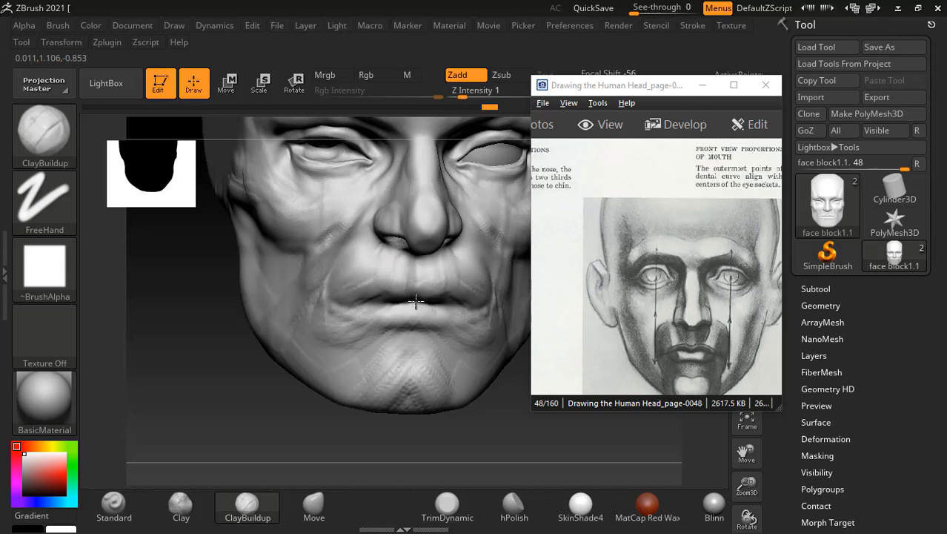
Step: Refine the parting line between the lips and build up the rounded muscle mass around the mouth corners
{"action": "left_click_drag", "start_coordinate": [416, 300], "coordinate": [372, 286]}
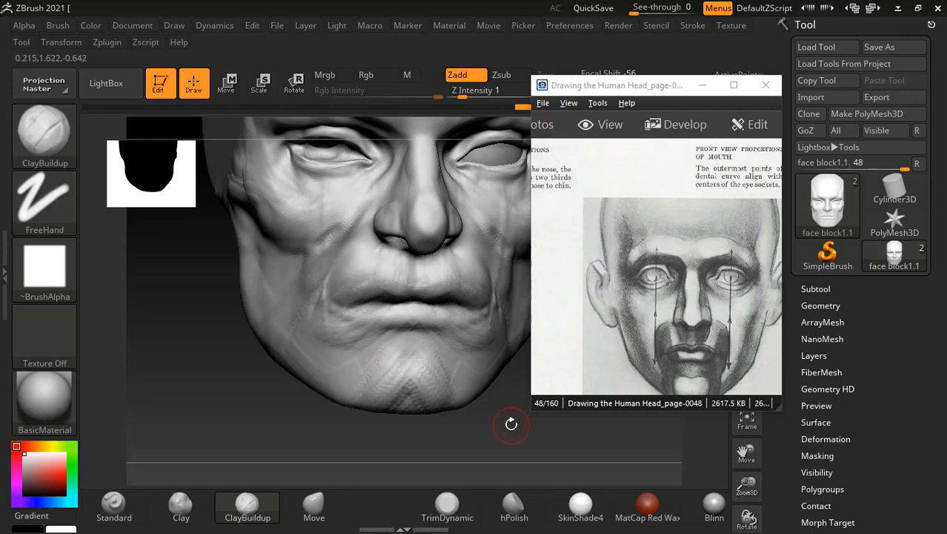
{"action": "mouse_move", "coordinate": [508, 423]}
{"action": "left_mouse_down"}
{"action": "mouse_move", "coordinate": [400, 349]}
{"action": "mouse_move", "coordinate": [380, 265]}
{"action": "left_mouse_up"}
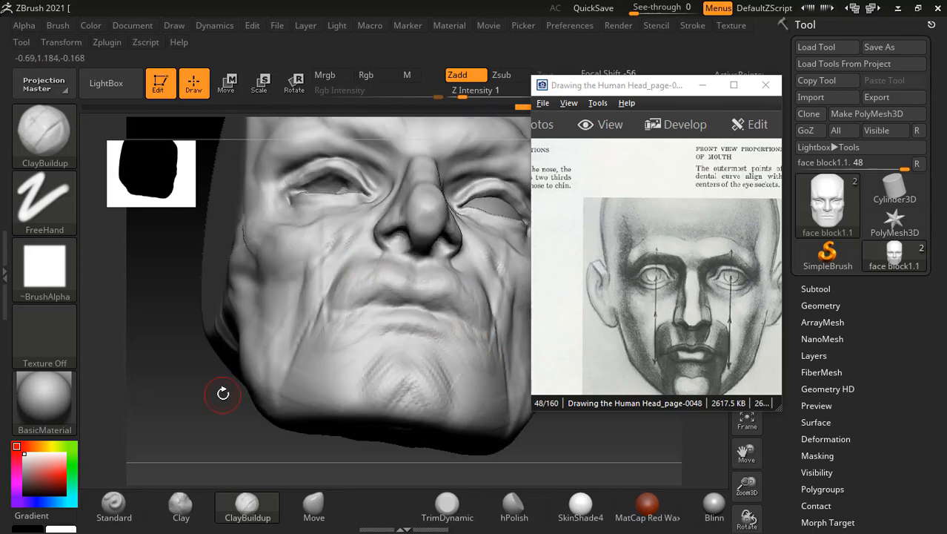
{"action": "left_click_drag", "start_coordinate": [220, 393], "coordinate": [273, 387]}
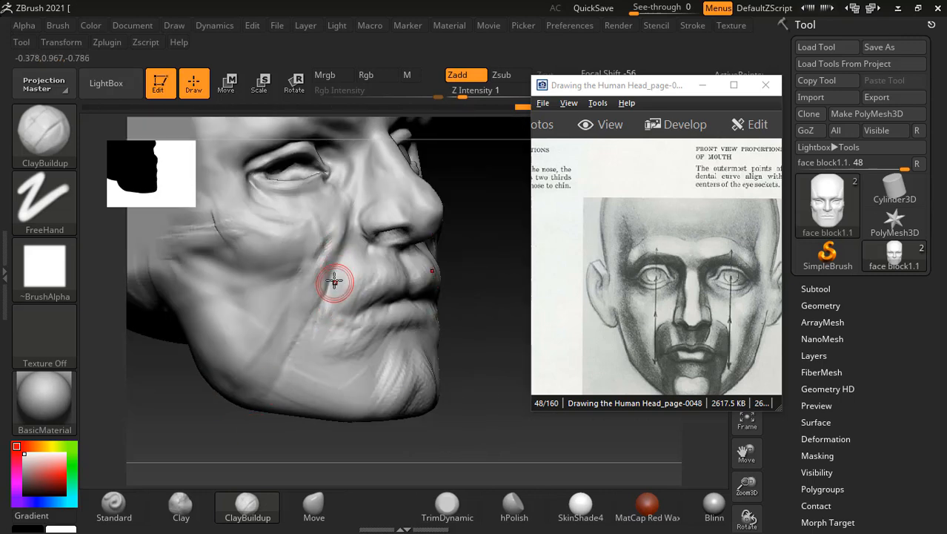
{"action": "left_click_drag", "start_coordinate": [334, 281], "coordinate": [345, 237]}
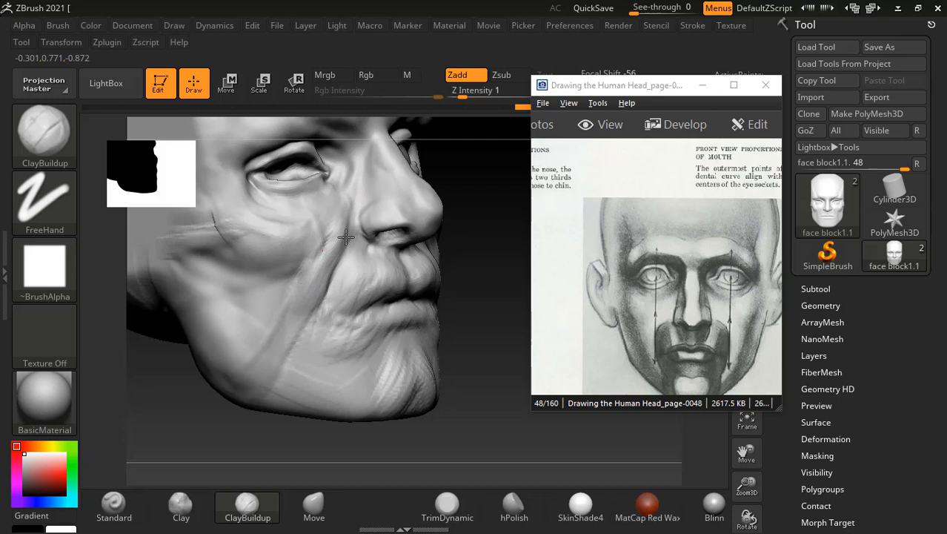
{"action": "left_click_drag", "start_coordinate": [307, 335], "coordinate": [318, 317]}
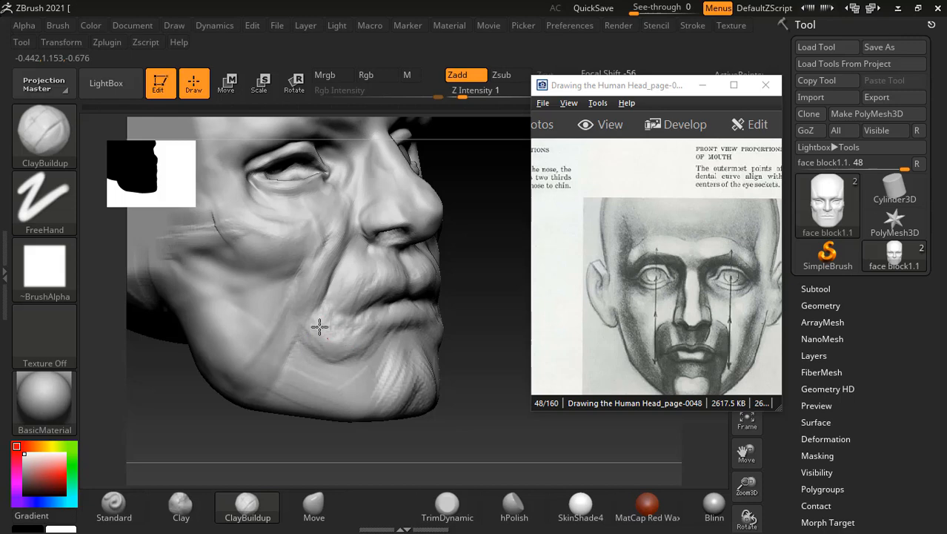
{"action": "mouse_move", "coordinate": [467, 349]}
{"action": "left_mouse_down"}
{"action": "mouse_move", "coordinate": [488, 344]}
{"action": "mouse_move", "coordinate": [402, 372]}
{"action": "left_mouse_up"}
{"action": "key", "text": "shift"}
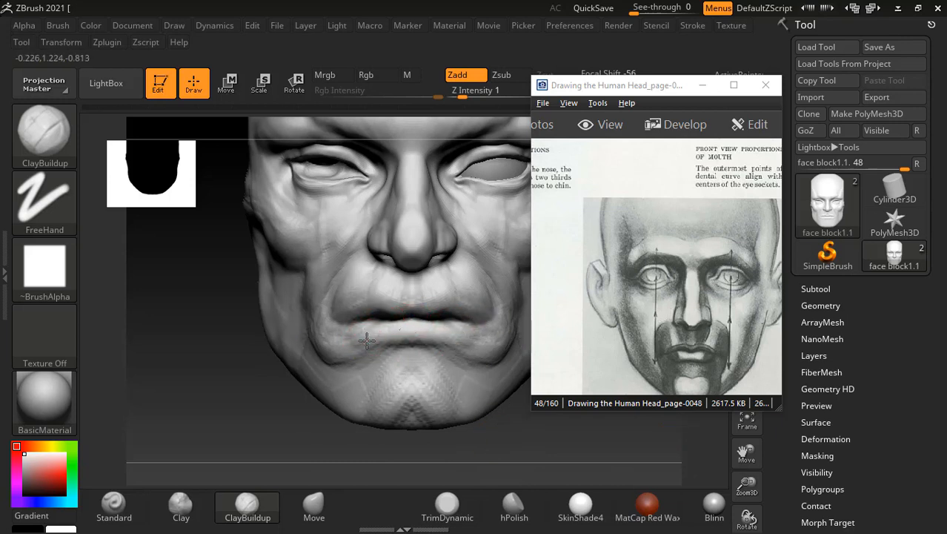
Step: Build up and widen the chin and its underside with ClayBuildup, and smooth the surface around the mouth
{"action": "left_click", "coordinate": [410, 403]}
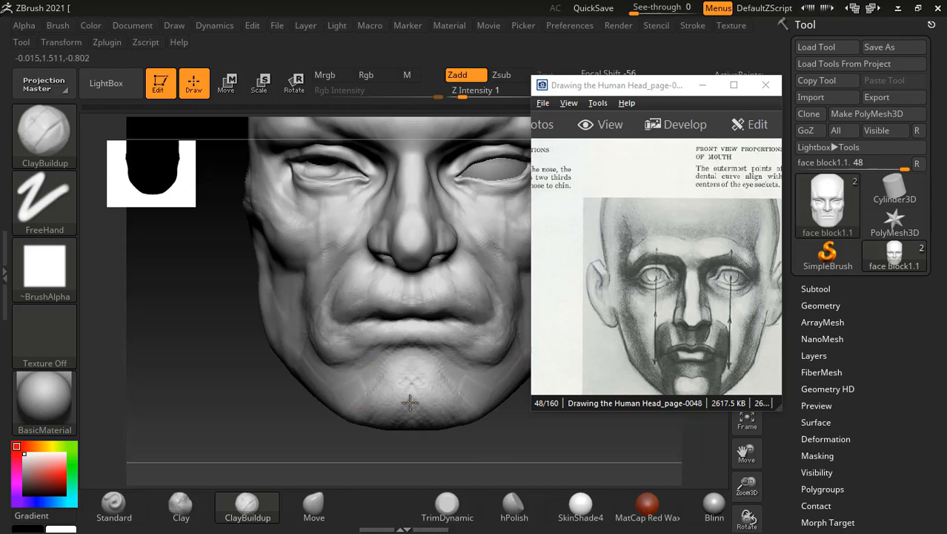
{"action": "mouse_move", "coordinate": [292, 413]}
{"action": "left_mouse_down"}
{"action": "mouse_move", "coordinate": [281, 403]}
{"action": "mouse_move", "coordinate": [396, 409]}
{"action": "mouse_move", "coordinate": [350, 376]}
{"action": "left_mouse_up"}
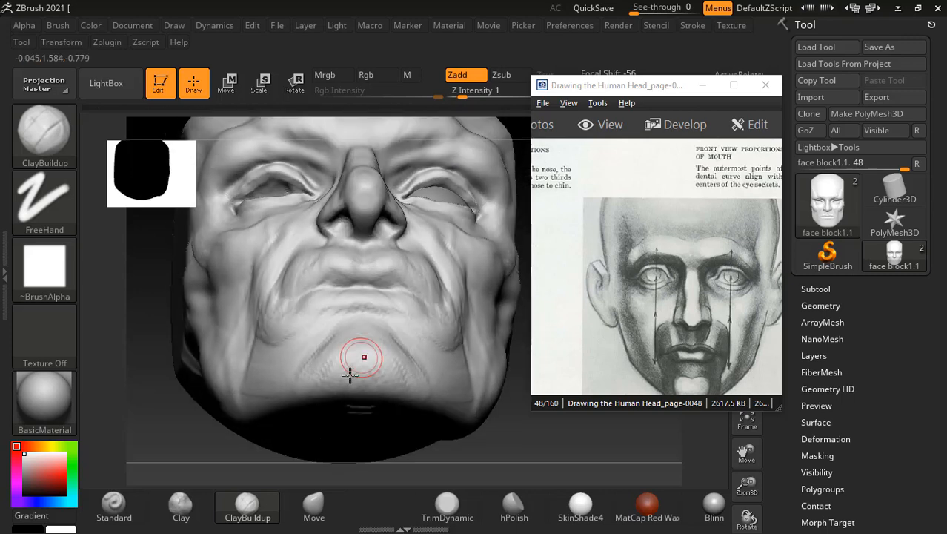
{"action": "mouse_move", "coordinate": [387, 406]}
{"action": "left_mouse_down"}
{"action": "mouse_move", "coordinate": [425, 402]}
{"action": "mouse_move", "coordinate": [349, 394]}
{"action": "left_mouse_up"}
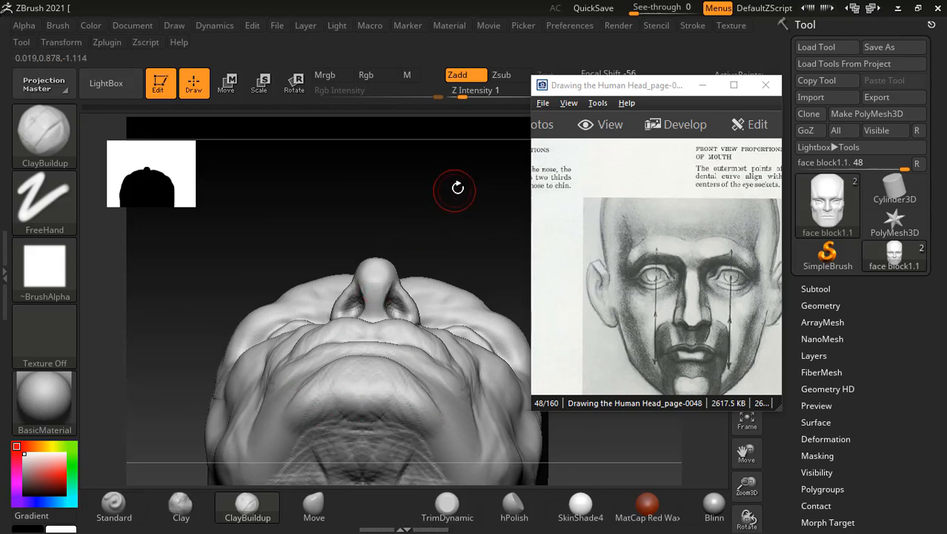
{"action": "left_click_drag", "start_coordinate": [459, 186], "coordinate": [458, 431]}
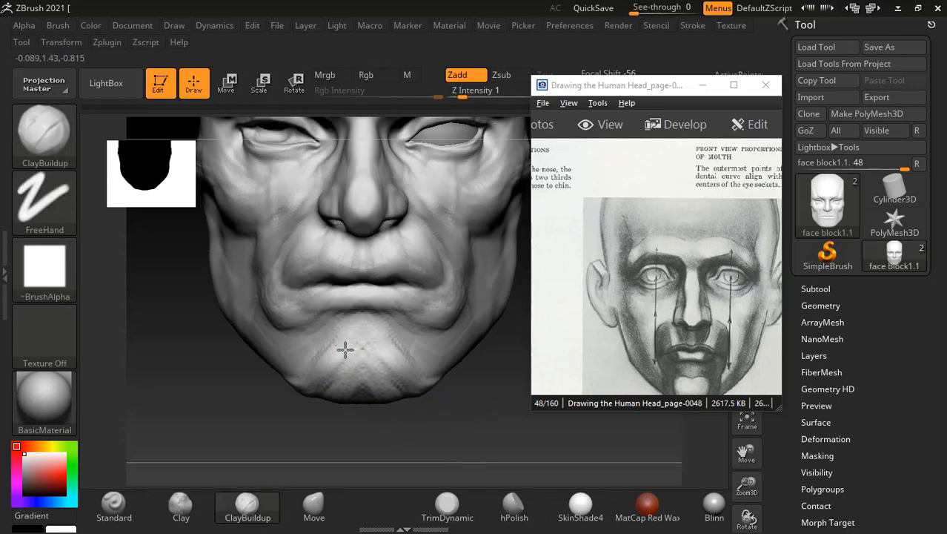
{"action": "left_click_drag", "start_coordinate": [476, 419], "coordinate": [501, 404]}
{"action": "mouse_move", "coordinate": [295, 264]}
{"action": "left_mouse_down", "text": "shift"}
{"action": "mouse_move", "coordinate": [250, 319]}
{"action": "mouse_move", "coordinate": [294, 319]}
{"action": "left_mouse_up", "text": "shift"}
{"action": "left_click_drag", "start_coordinate": [483, 369], "coordinate": [506, 380], "text": "shift"}
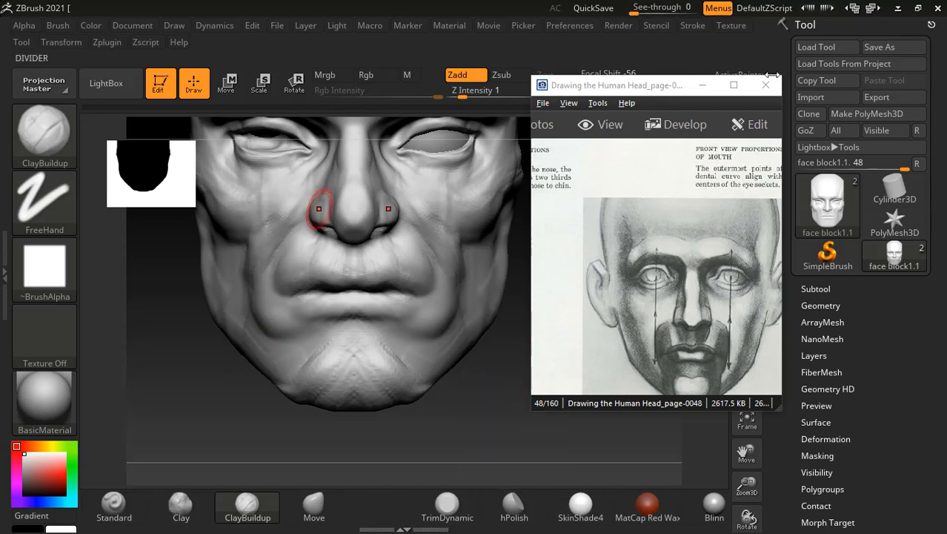
Step: Bring up the lips reference on page 49 beside the head and enlarge its M Formation lip sketch
{"action": "left_click", "coordinate": [735, 86]}
{"action": "scroll", "coordinate": [640, 221], "scroll_direction": "down", "scroll_amount": 1}
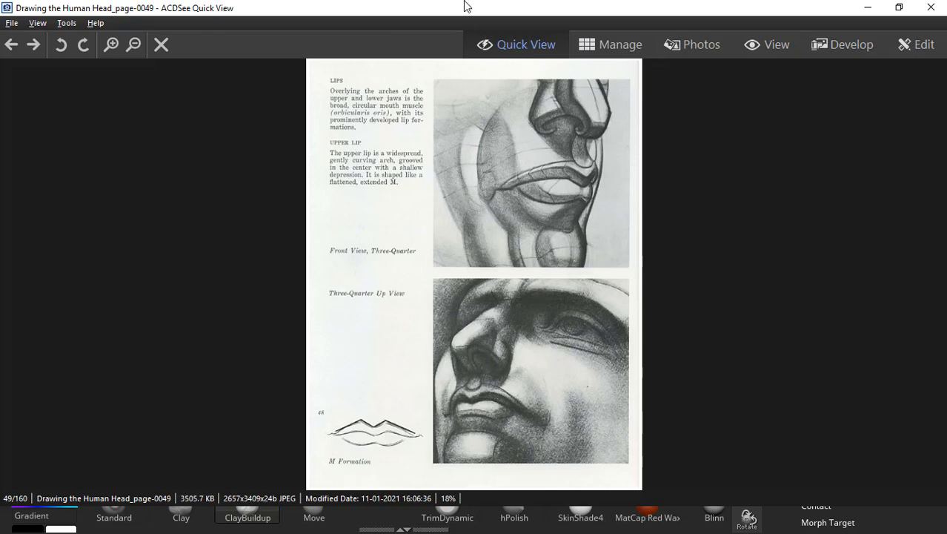
{"action": "left_click_drag", "start_coordinate": [467, 6], "coordinate": [627, 43]}
{"action": "scroll", "coordinate": [629, 285], "scroll_direction": "up", "scroll_amount": 2, "text": "ctrl"}
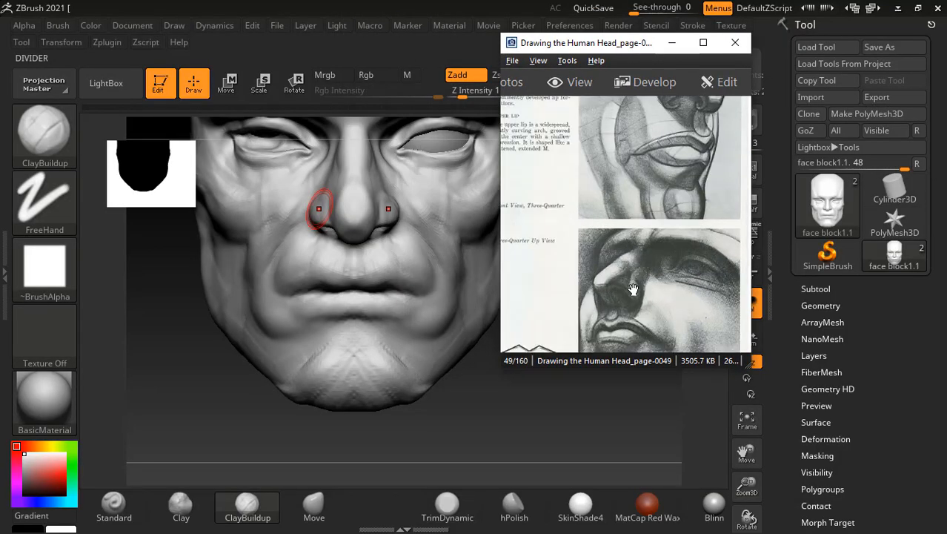
{"action": "mouse_move", "coordinate": [631, 287]}
{"action": "left_mouse_down"}
{"action": "mouse_move", "coordinate": [645, 220]}
{"action": "mouse_move", "coordinate": [674, 183]}
{"action": "left_mouse_up"}
{"action": "scroll", "coordinate": [613, 285], "scroll_direction": "up", "scroll_amount": 2, "text": "ctrl"}
{"action": "left_click_drag", "start_coordinate": [596, 269], "coordinate": [726, 206]}
{"action": "scroll", "coordinate": [726, 206], "scroll_direction": "up", "scroll_amount": 2, "text": "ctrl"}
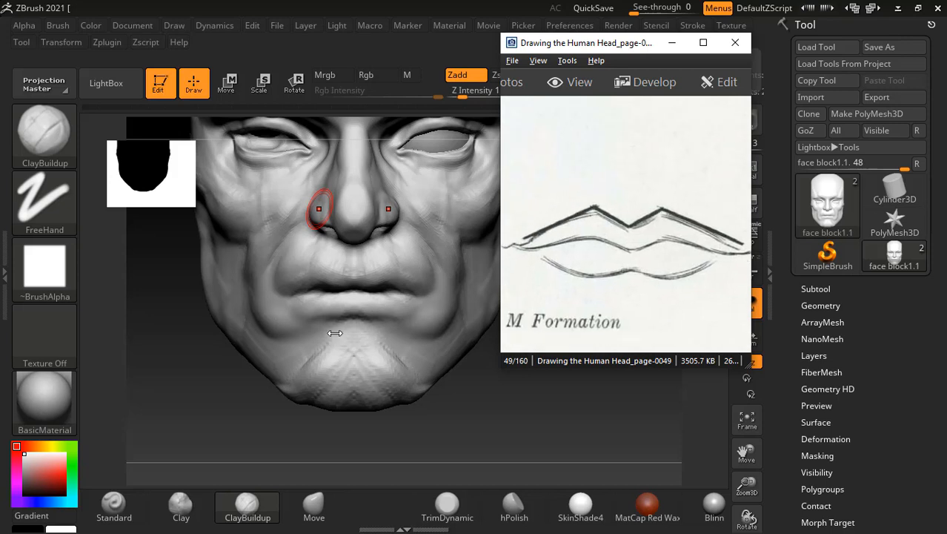
Step: Sculpt the upper lip's M-shaped outline with the Standard brush at Focal Shift 49, following the lip sketch
{"action": "left_click", "coordinate": [395, 287]}
{"action": "left_click", "coordinate": [116, 507]}
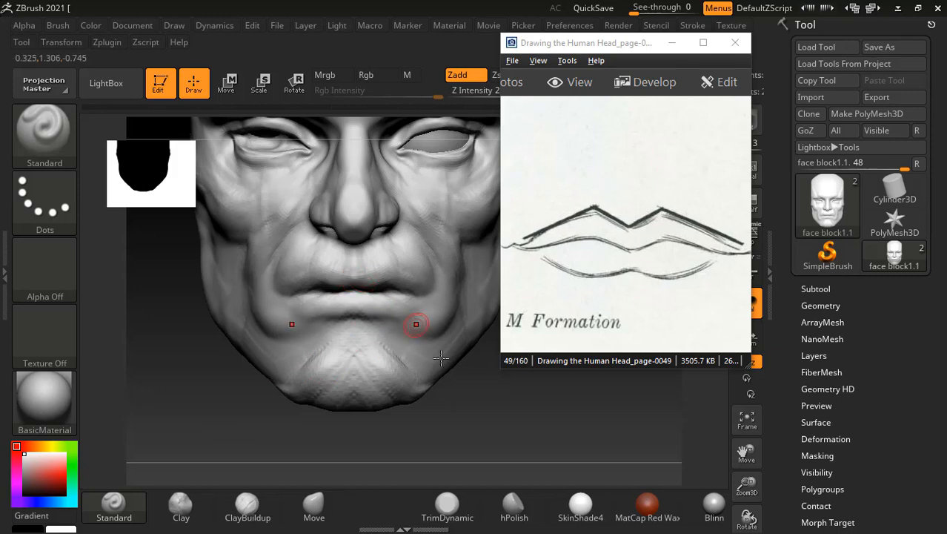
{"action": "left_click_drag", "start_coordinate": [469, 394], "coordinate": [476, 417], "text": "alt"}
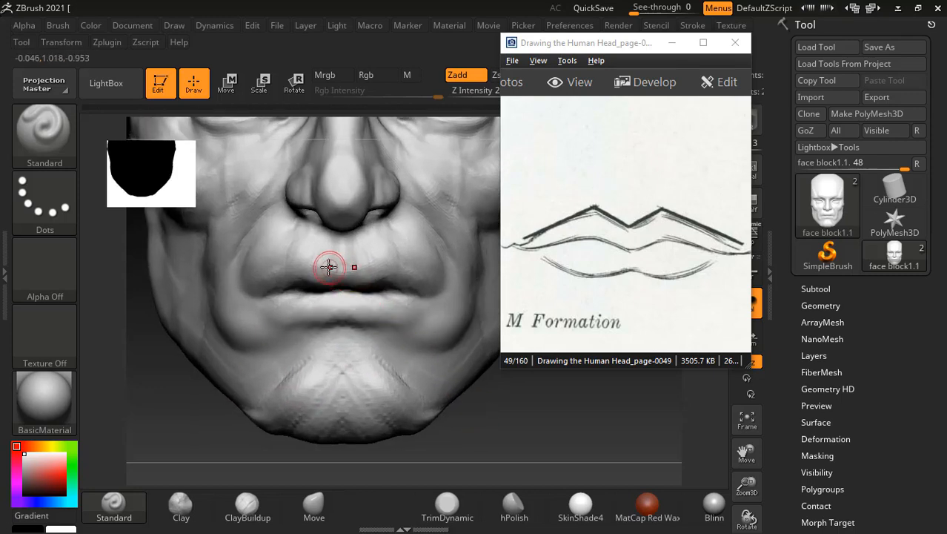
{"action": "left_click", "coordinate": [598, 72]}
{"action": "left_click_drag", "start_coordinate": [580, 42], "coordinate": [645, 121]}
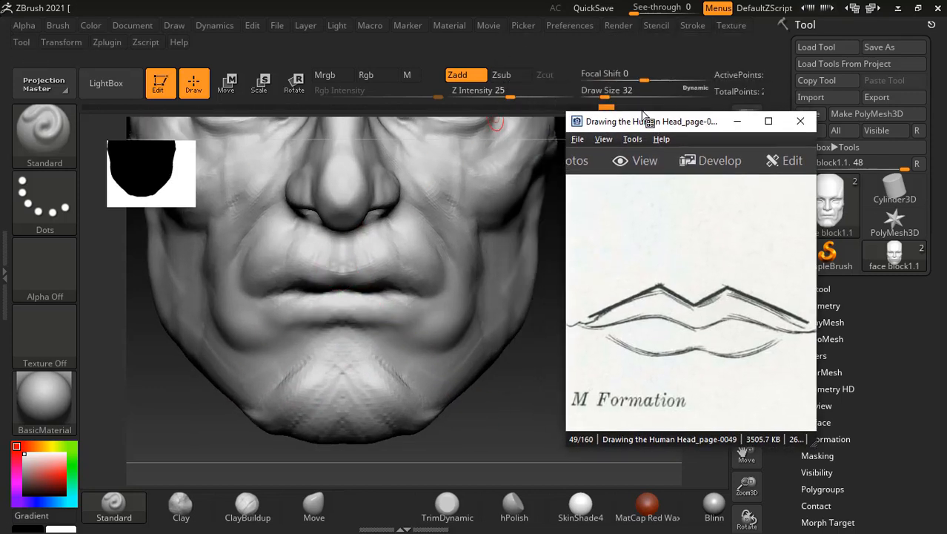
{"action": "left_click_drag", "start_coordinate": [639, 80], "coordinate": [674, 80]}
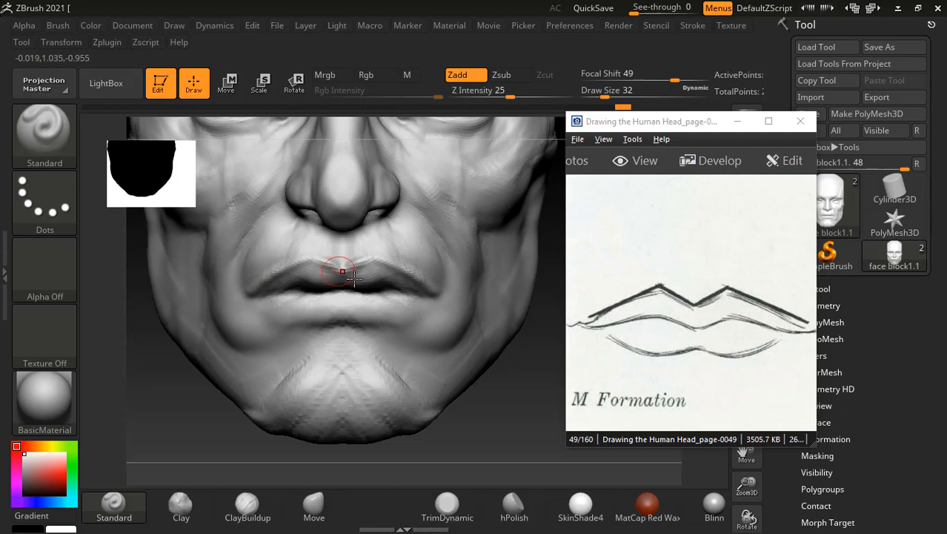
Step: Reduce the Smooth brush's Z Intensity to 4 and refine the upper lip's edge and centre along the parting line
{"action": "left_click_drag", "start_coordinate": [507, 392], "coordinate": [497, 381]}
{"action": "key", "text": "shift"}
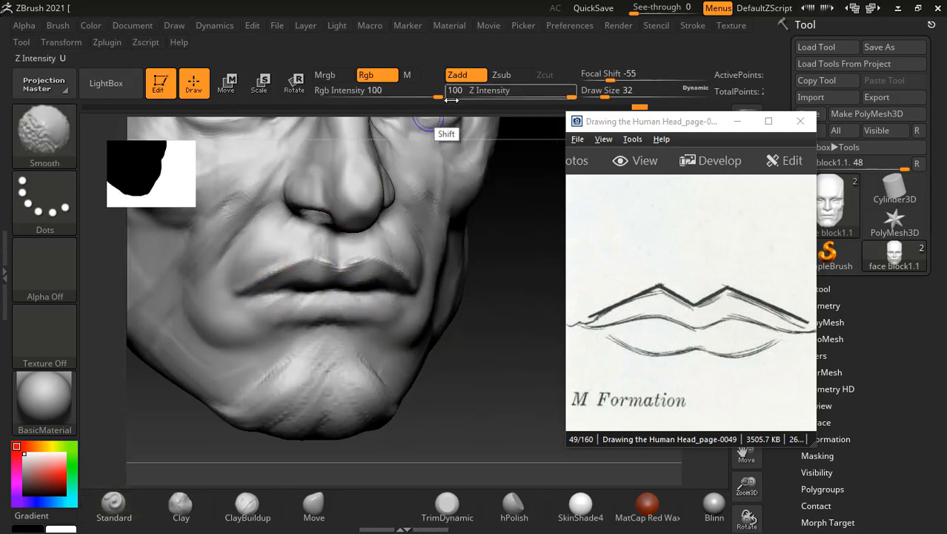
{"action": "left_click_drag", "start_coordinate": [505, 94], "coordinate": [477, 94]}
{"action": "left_click_drag", "start_coordinate": [528, 384], "coordinate": [491, 374]}
{"action": "mouse_move", "coordinate": [325, 273]}
{"action": "left_mouse_down"}
{"action": "mouse_move", "coordinate": [263, 278]}
{"action": "mouse_move", "coordinate": [298, 267]}
{"action": "mouse_move", "coordinate": [324, 278]}
{"action": "left_mouse_up"}
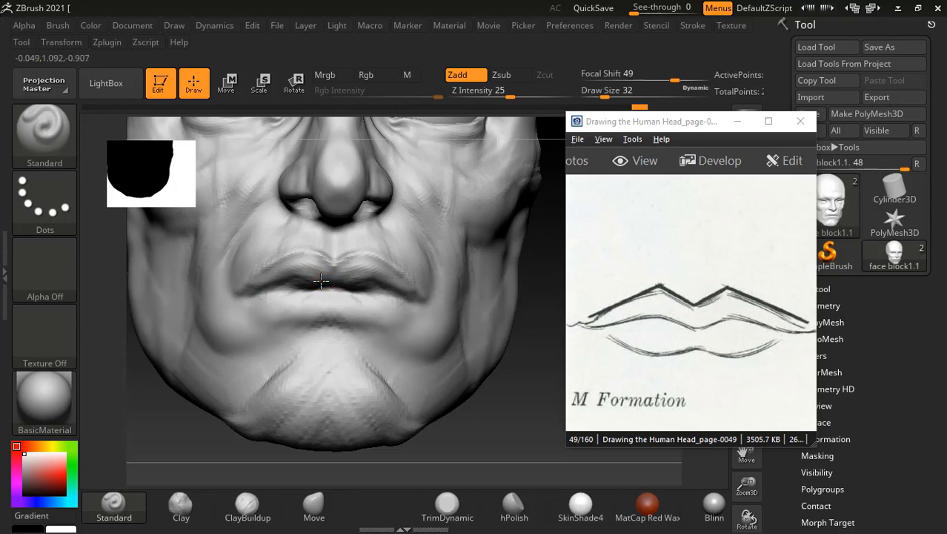
{"action": "key", "text": "shift"}
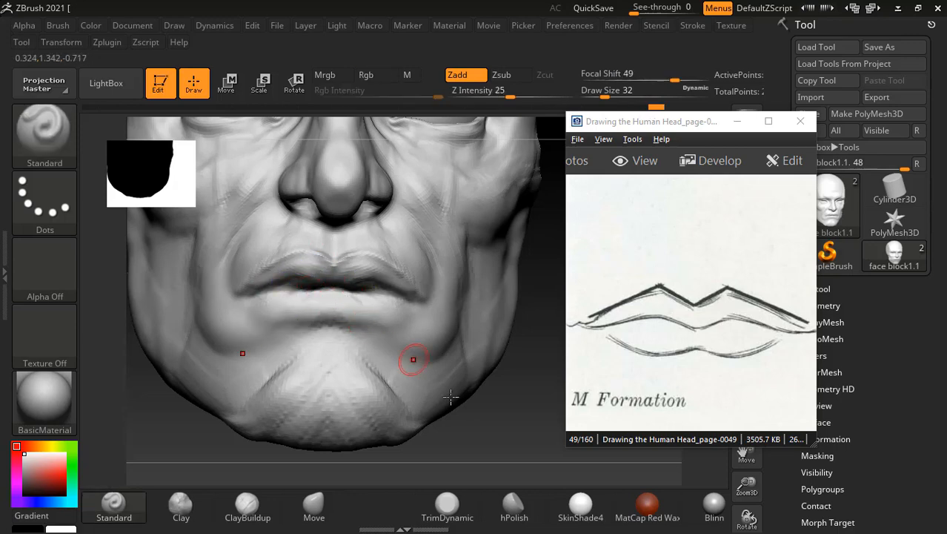
Step: Sculpt and soften the philtrum's two ridges between nose and mouth, and reshape the upper lip beneath them
{"action": "left_click_drag", "start_coordinate": [527, 417], "coordinate": [507, 415]}
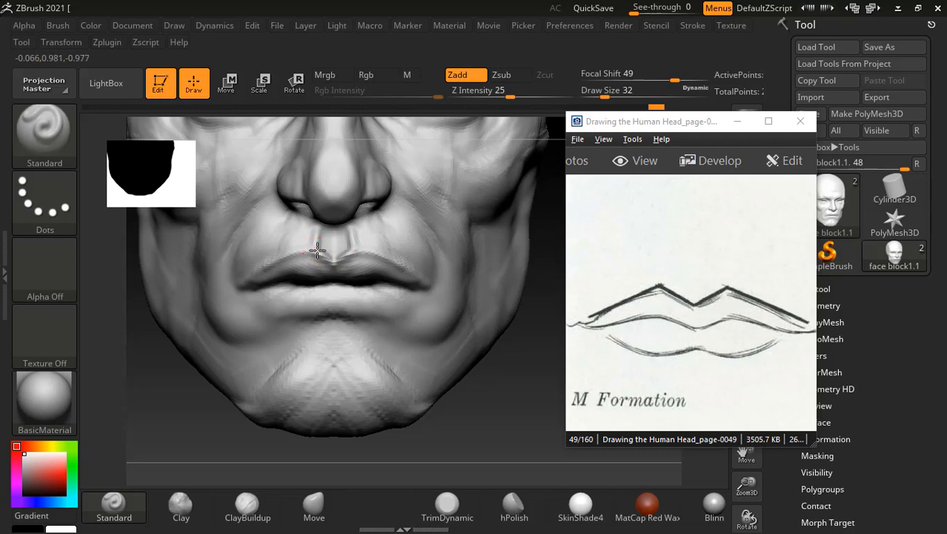
{"action": "key", "text": "shift"}
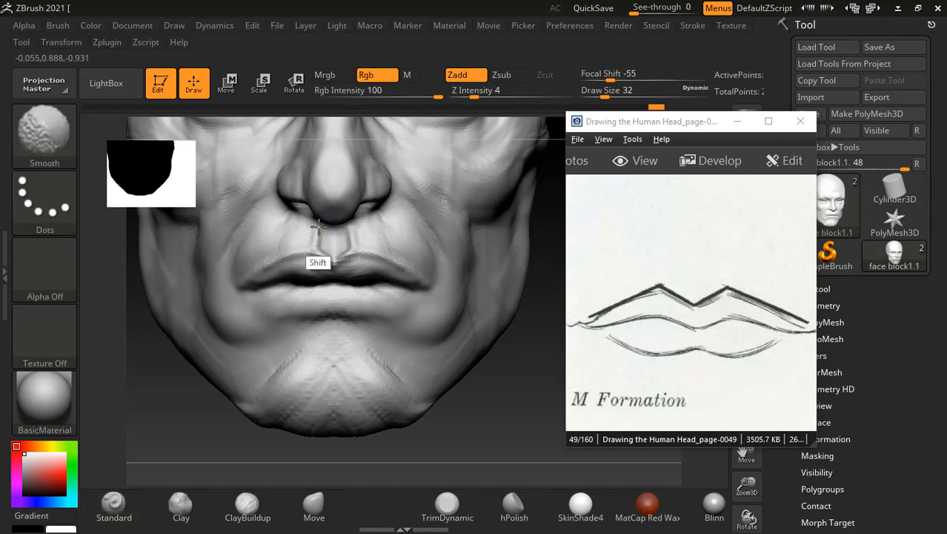
{"action": "left_click_drag", "start_coordinate": [319, 226], "coordinate": [322, 258], "text": "shift"}
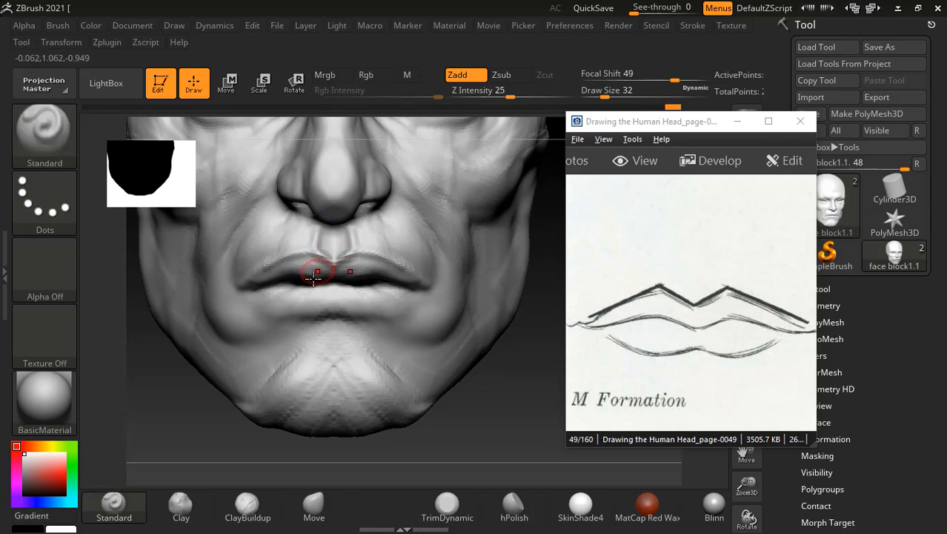
{"action": "key", "text": "shift"}
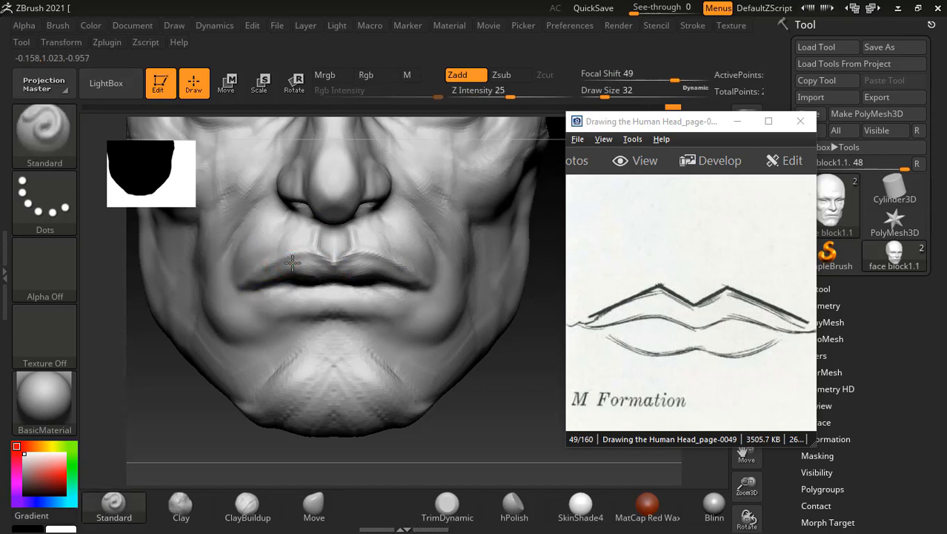
{"action": "mouse_move", "coordinate": [283, 264]}
{"action": "left_mouse_down"}
{"action": "mouse_move", "coordinate": [250, 280]}
{"action": "mouse_move", "coordinate": [305, 294]}
{"action": "left_mouse_up"}
{"action": "key", "text": "shift"}
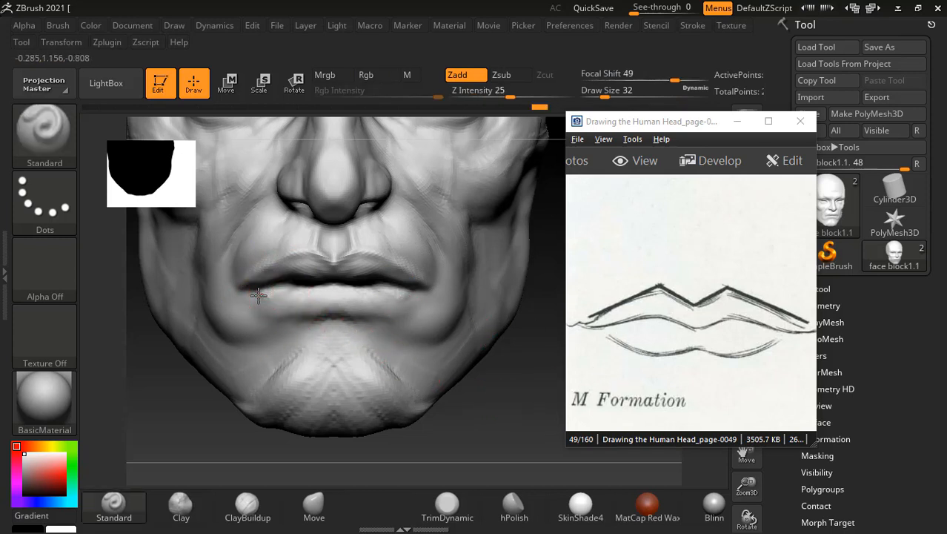
Step: Define the lower lip's outline and two rounded lobes with the Standard brush and lightly smooth them
{"action": "left_click_drag", "start_coordinate": [259, 295], "coordinate": [298, 313]}
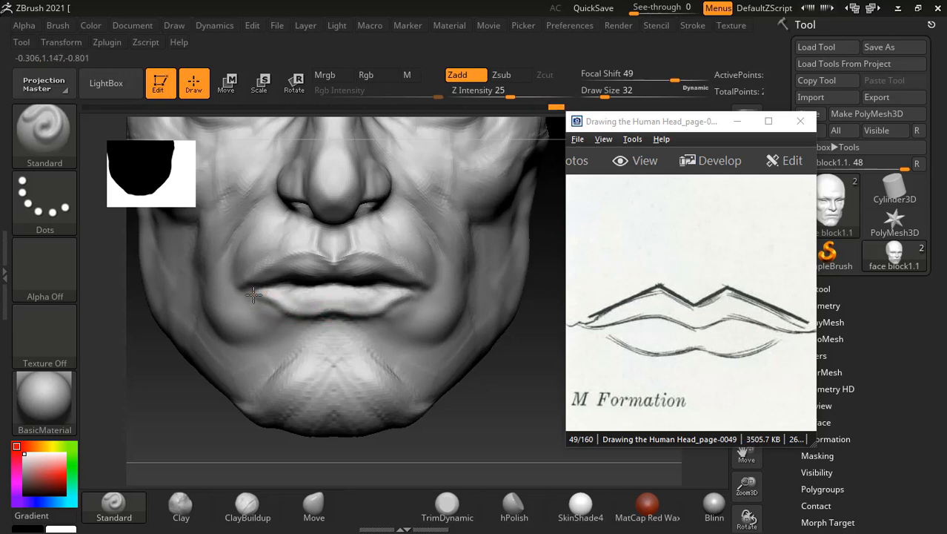
{"action": "mouse_move", "coordinate": [254, 295]}
{"action": "left_mouse_down"}
{"action": "mouse_move", "coordinate": [328, 309]}
{"action": "mouse_move", "coordinate": [332, 294]}
{"action": "mouse_move", "coordinate": [314, 306]}
{"action": "mouse_move", "coordinate": [323, 301]}
{"action": "mouse_move", "coordinate": [278, 296]}
{"action": "mouse_move", "coordinate": [326, 298]}
{"action": "left_mouse_up"}
{"action": "key", "text": "shift"}
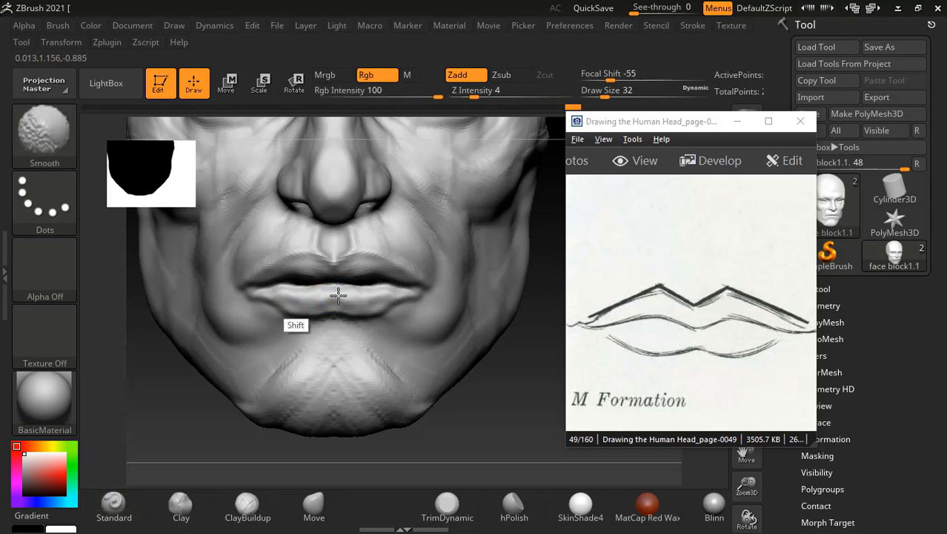
Step: Extend the lower lip's rim towards the mouth corner and smooth the lip surface
{"action": "mouse_move", "coordinate": [495, 398]}
{"action": "left_mouse_down"}
{"action": "mouse_move", "coordinate": [528, 402]}
{"action": "mouse_move", "coordinate": [475, 400]}
{"action": "left_mouse_up"}
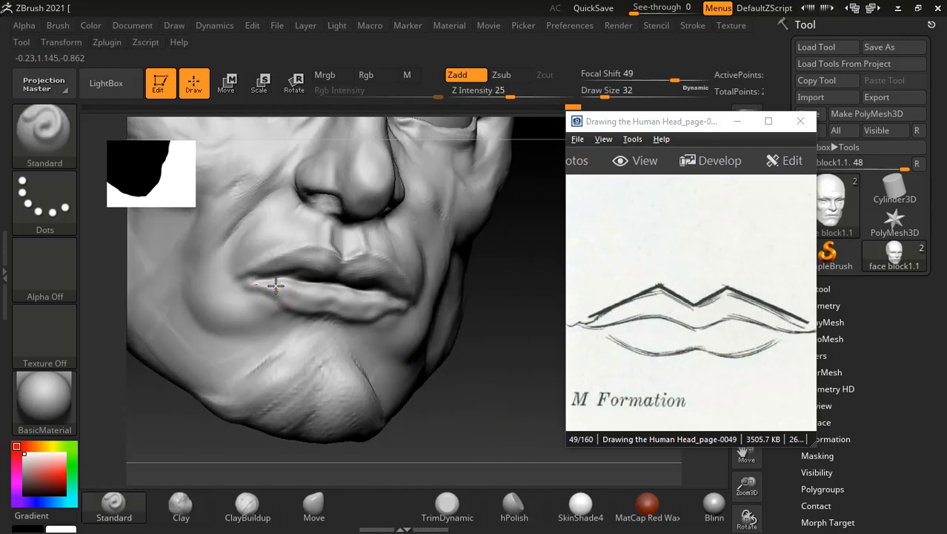
{"action": "mouse_move", "coordinate": [276, 286]}
{"action": "left_mouse_down"}
{"action": "mouse_move", "coordinate": [315, 300]}
{"action": "mouse_move", "coordinate": [257, 283]}
{"action": "left_mouse_up"}
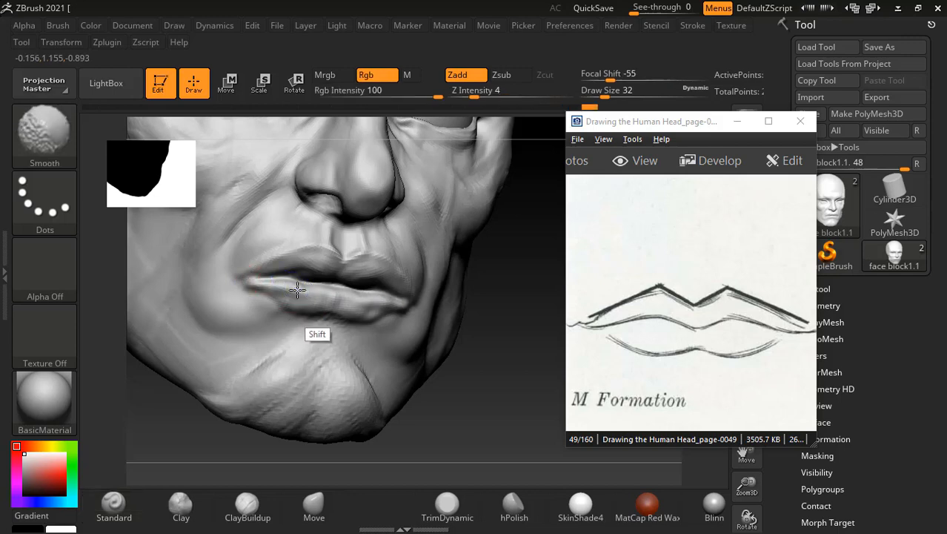
{"action": "left_click_drag", "start_coordinate": [315, 302], "coordinate": [298, 290], "text": "shift"}
{"action": "mouse_move", "coordinate": [482, 384]}
{"action": "left_mouse_down"}
{"action": "mouse_move", "coordinate": [501, 407]}
{"action": "mouse_move", "coordinate": [531, 394]}
{"action": "left_mouse_up"}
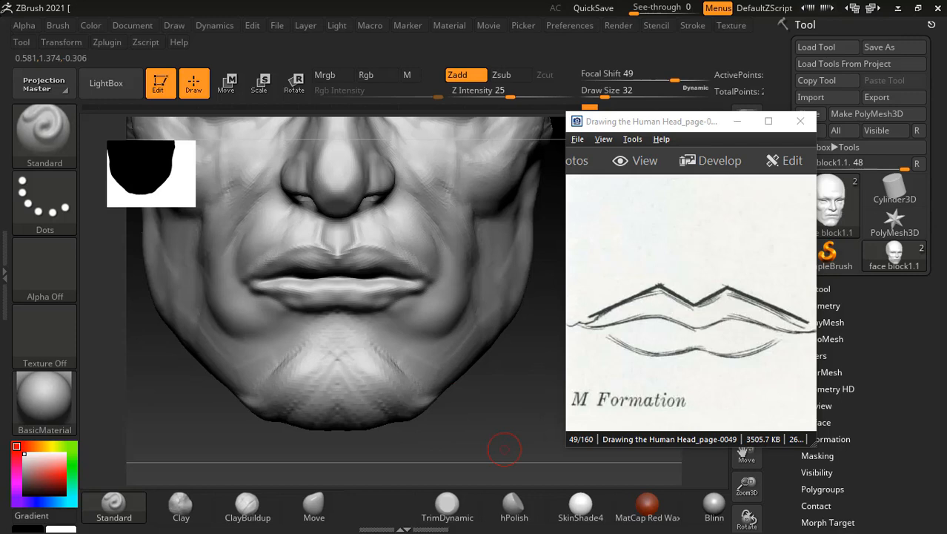
Step: Browse the reference pages to page 51 on upper and lower lip comparison and place it beside the head
{"action": "left_click", "coordinate": [769, 121]}
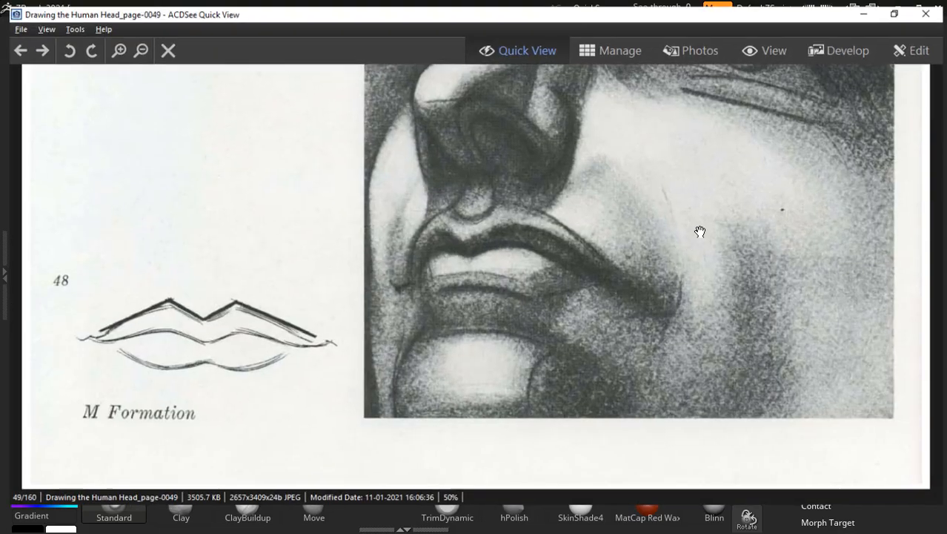
{"action": "scroll", "coordinate": [682, 243], "scroll_direction": "down", "scroll_amount": 2}
{"action": "scroll", "coordinate": [524, 137], "scroll_direction": "up", "scroll_amount": 1}
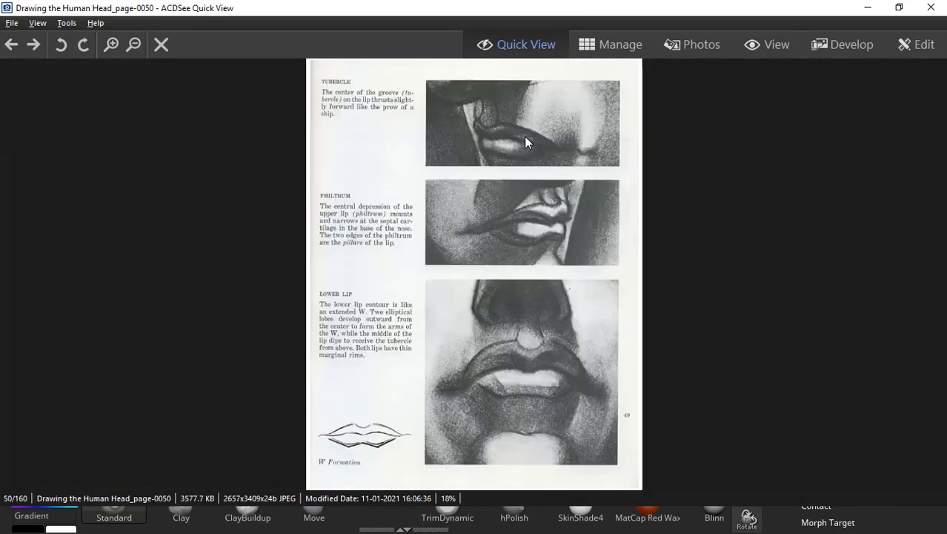
{"action": "scroll", "coordinate": [524, 137], "scroll_direction": "down", "scroll_amount": 1}
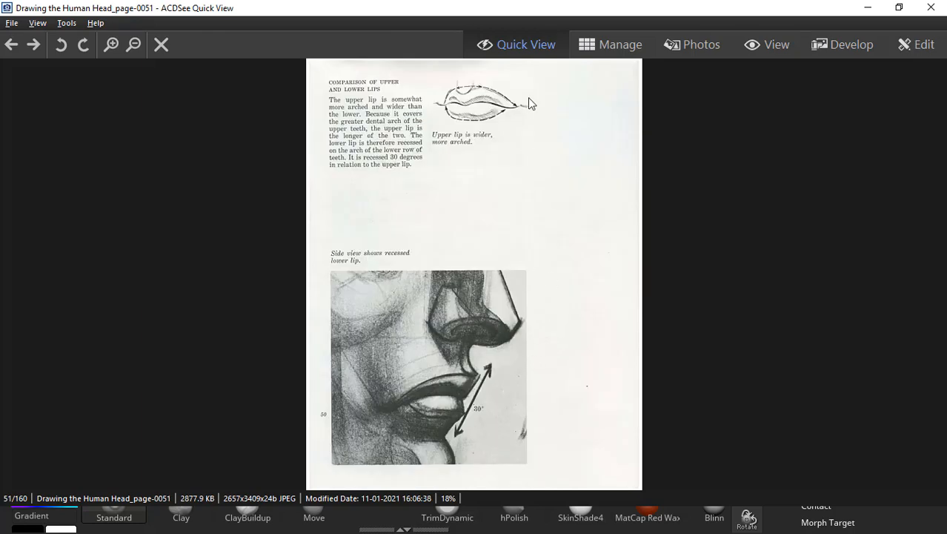
{"action": "left_click_drag", "start_coordinate": [533, 3], "coordinate": [745, 53]}
Step: Fill out the middle of the lower lip with ClayBuildup and mask the areas around the mouth corners
{"action": "mouse_move", "coordinate": [504, 443]}
{"action": "left_mouse_down"}
{"action": "mouse_move", "coordinate": [548, 408]}
{"action": "mouse_move", "coordinate": [527, 338]}
{"action": "mouse_move", "coordinate": [501, 367]}
{"action": "mouse_move", "coordinate": [508, 408]}
{"action": "left_mouse_up"}
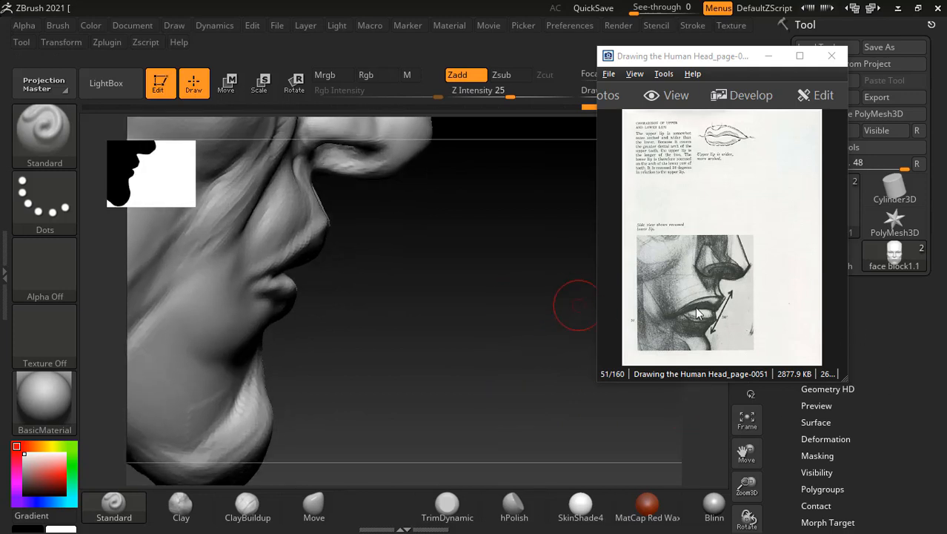
{"action": "mouse_move", "coordinate": [463, 337]}
{"action": "left_mouse_down"}
{"action": "mouse_move", "coordinate": [429, 333]}
{"action": "mouse_move", "coordinate": [443, 332]}
{"action": "left_mouse_up"}
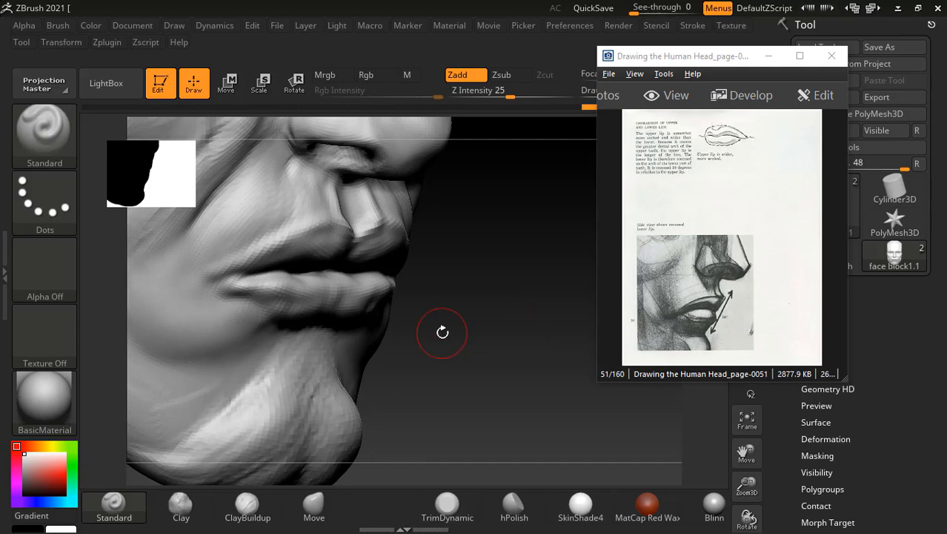
{"action": "mouse_move", "coordinate": [487, 363]}
{"action": "left_mouse_down"}
{"action": "mouse_move", "coordinate": [484, 340]}
{"action": "mouse_move", "coordinate": [460, 345]}
{"action": "left_mouse_up"}
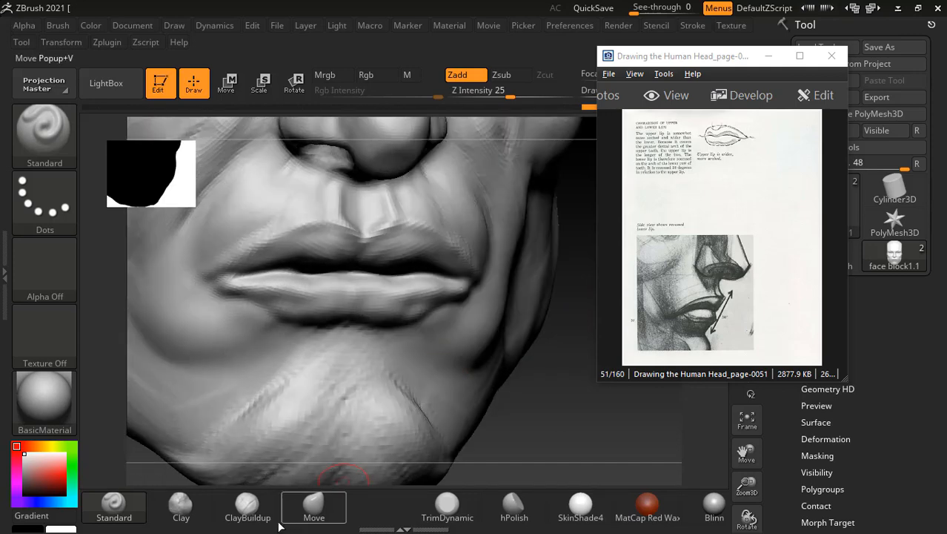
{"action": "left_click", "coordinate": [247, 504]}
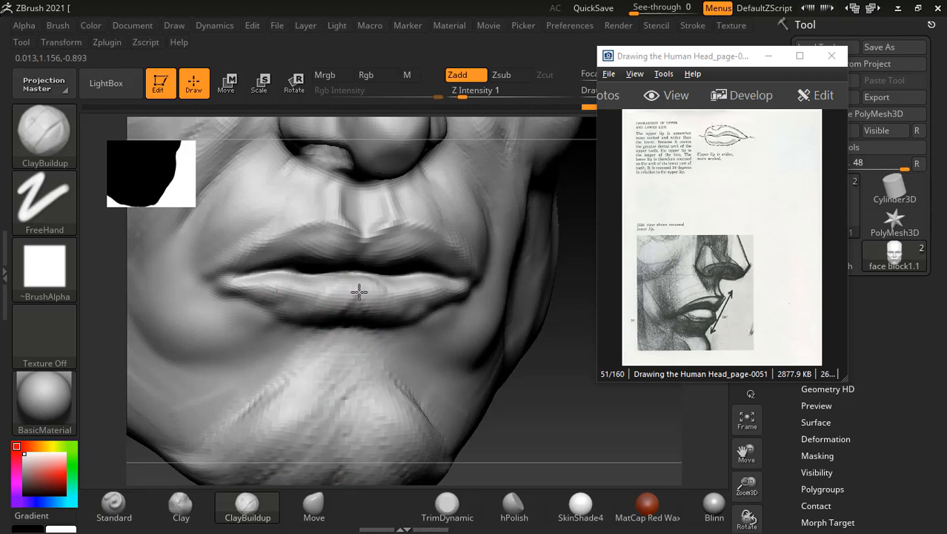
{"action": "mouse_move", "coordinate": [231, 257]}
{"action": "left_mouse_down", "text": "ctrl"}
{"action": "mouse_move", "coordinate": [227, 241]}
{"action": "mouse_move", "coordinate": [179, 276]}
{"action": "mouse_move", "coordinate": [244, 236]}
{"action": "mouse_move", "coordinate": [252, 294]}
{"action": "mouse_move", "coordinate": [239, 275]}
{"action": "mouse_move", "coordinate": [280, 283]}
{"action": "left_mouse_up", "text": "ctrl"}
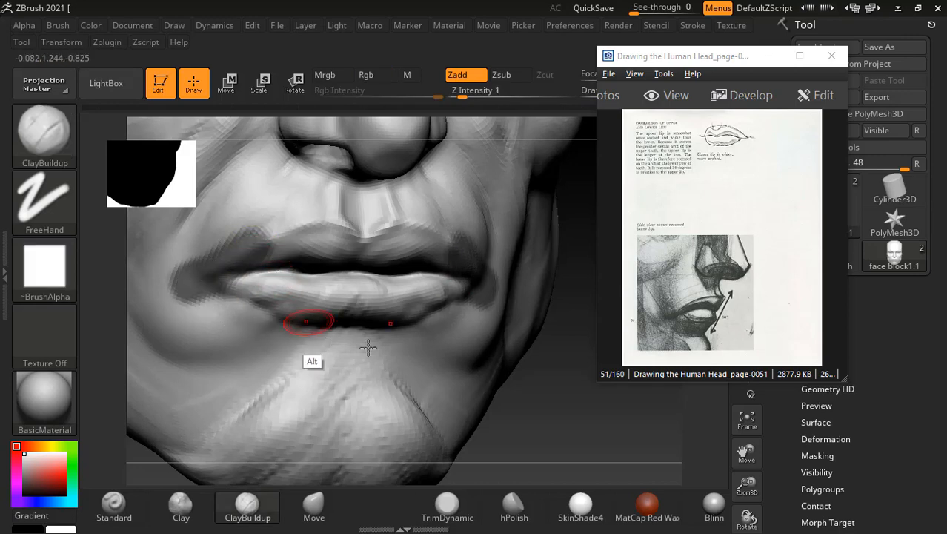
Step: Isolate the mouth region by hiding the rest of the head
{"action": "mouse_move", "coordinate": [519, 407]}
{"action": "left_mouse_down"}
{"action": "mouse_move", "coordinate": [548, 394]}
{"action": "mouse_move", "coordinate": [524, 339]}
{"action": "left_mouse_up"}
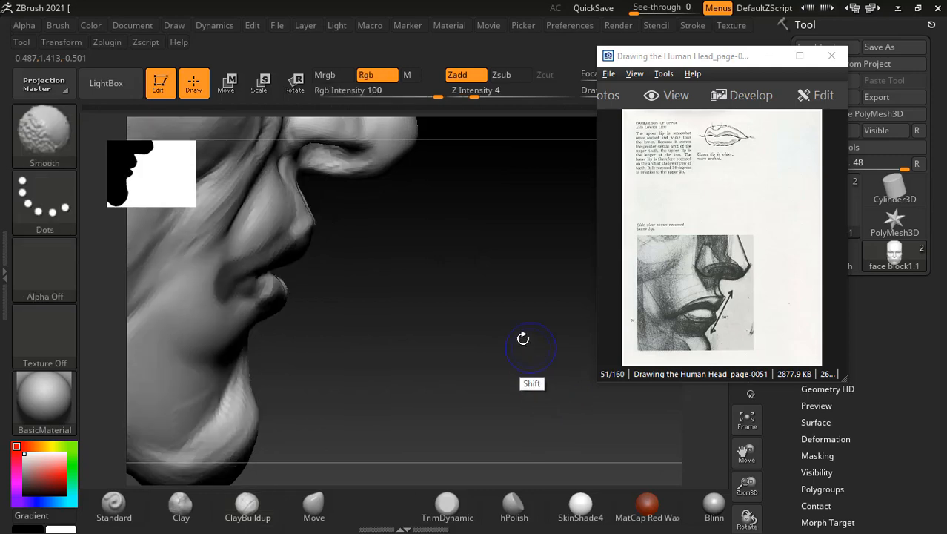
{"action": "left_click_drag", "start_coordinate": [448, 176], "coordinate": [158, 370], "text": "ctrl+shift"}
{"action": "left_click_drag", "start_coordinate": [481, 345], "coordinate": [408, 349]}
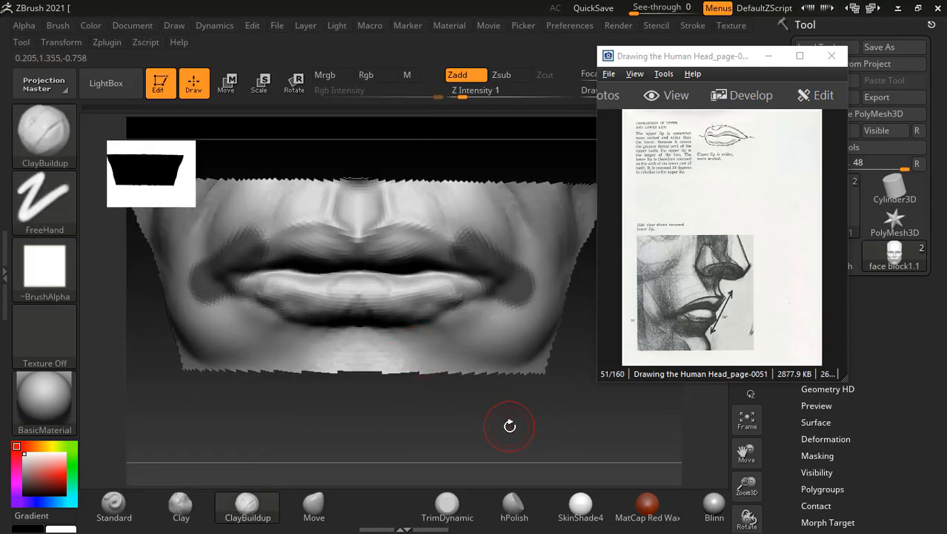
Step: Build up the lower lip into a fuller, rounded form from corner to corner with ClayBuildup
{"action": "mouse_move", "coordinate": [508, 430]}
{"action": "left_mouse_down"}
{"action": "mouse_move", "coordinate": [544, 313]}
{"action": "mouse_move", "coordinate": [430, 336]}
{"action": "mouse_move", "coordinate": [461, 280]}
{"action": "mouse_move", "coordinate": [431, 255]}
{"action": "left_mouse_up"}
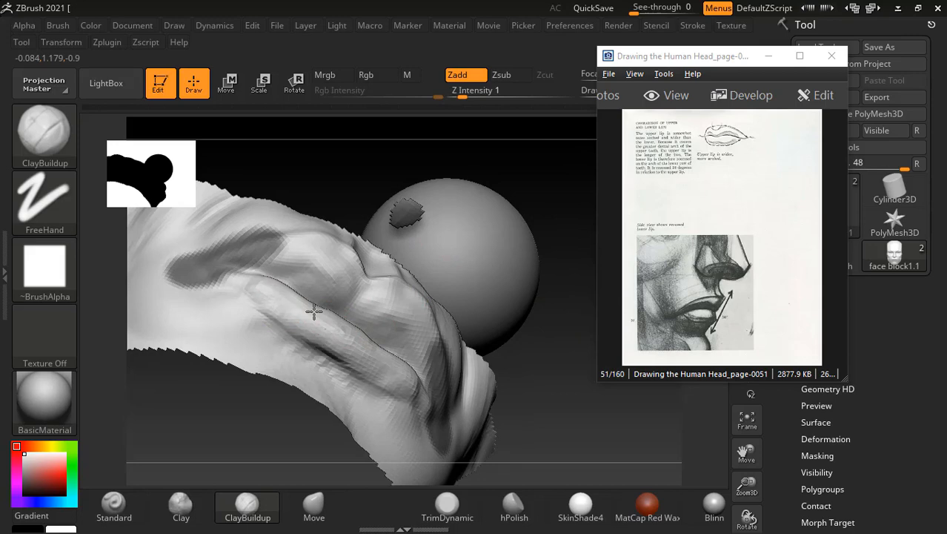
{"action": "left_click_drag", "start_coordinate": [550, 334], "coordinate": [386, 310]}
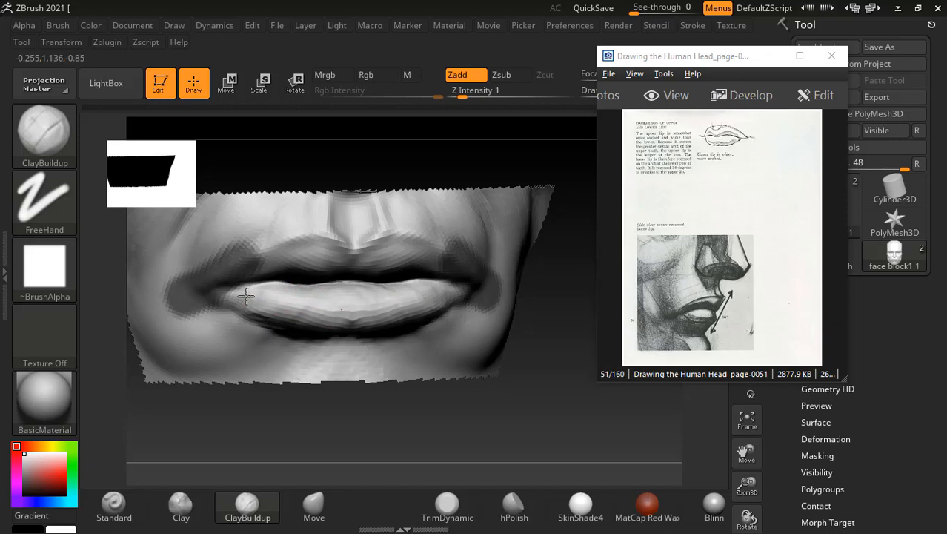
{"action": "mouse_move", "coordinate": [531, 391]}
{"action": "left_mouse_down"}
{"action": "mouse_move", "coordinate": [670, 406]}
{"action": "mouse_move", "coordinate": [518, 385]}
{"action": "left_mouse_up"}
Step: Build up the surface beneath the lower lip's outer sides with ClayBuildup and refine the lip's fullness
{"action": "mouse_move", "coordinate": [271, 338]}
{"action": "left_mouse_down"}
{"action": "mouse_move", "coordinate": [268, 328]}
{"action": "mouse_move", "coordinate": [242, 349]}
{"action": "mouse_move", "coordinate": [259, 347]}
{"action": "mouse_move", "coordinate": [230, 357]}
{"action": "mouse_move", "coordinate": [275, 376]}
{"action": "left_mouse_up"}
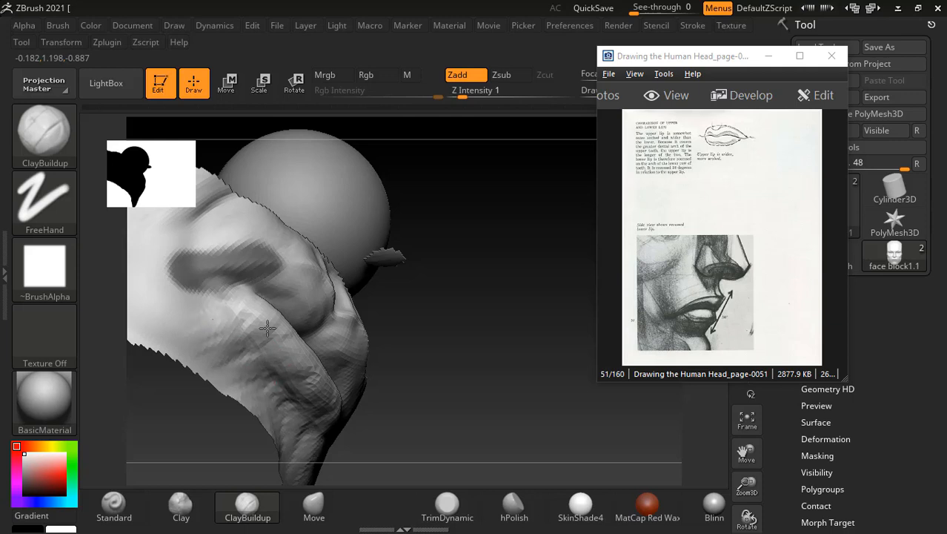
{"action": "left_click_drag", "start_coordinate": [211, 337], "coordinate": [260, 370]}
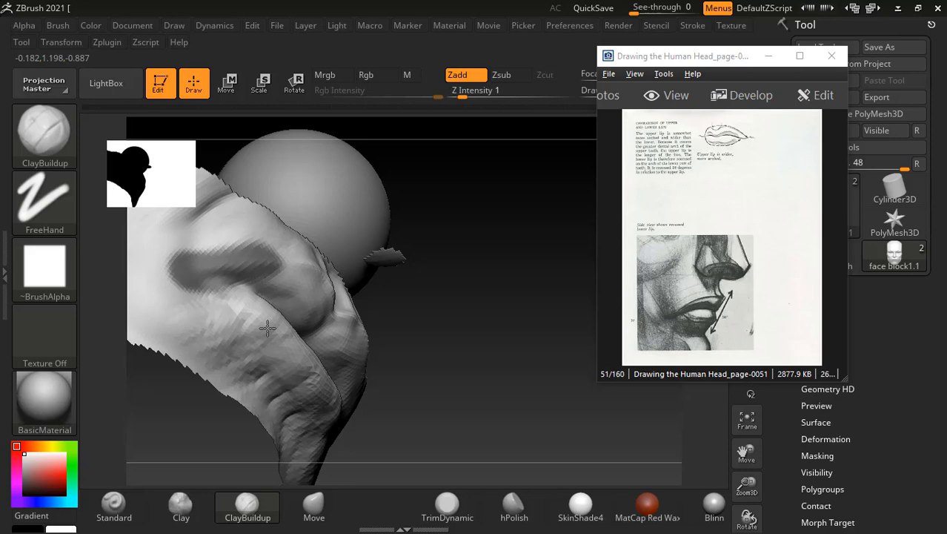
{"action": "mouse_move", "coordinate": [454, 320]}
{"action": "left_mouse_down"}
{"action": "mouse_move", "coordinate": [521, 336]}
{"action": "mouse_move", "coordinate": [463, 403]}
{"action": "left_mouse_up"}
{"action": "mouse_move", "coordinate": [613, 417]}
{"action": "left_mouse_down"}
{"action": "mouse_move", "coordinate": [590, 394]}
{"action": "mouse_move", "coordinate": [626, 429]}
{"action": "mouse_move", "coordinate": [586, 434]}
{"action": "mouse_move", "coordinate": [645, 423]}
{"action": "mouse_move", "coordinate": [565, 421]}
{"action": "left_mouse_up"}
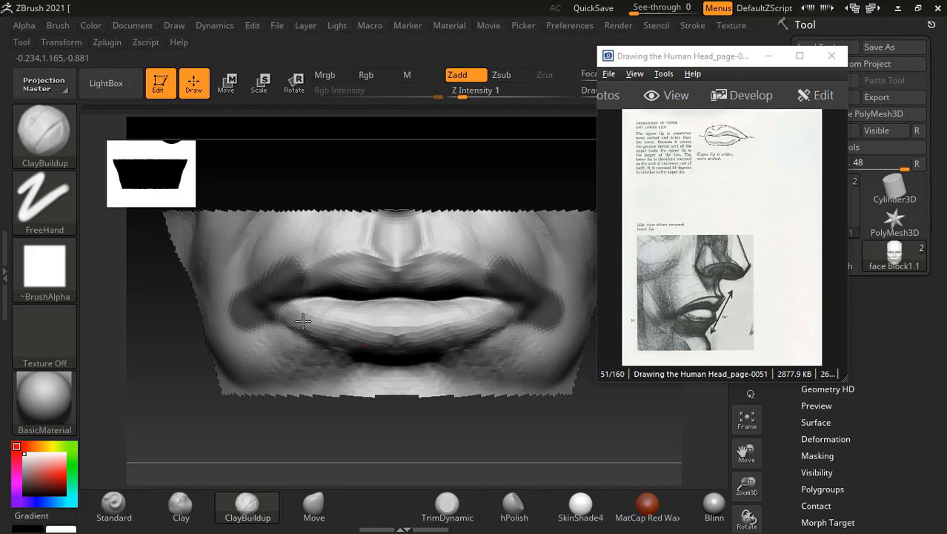
{"action": "left_click_drag", "start_coordinate": [444, 424], "coordinate": [466, 432]}
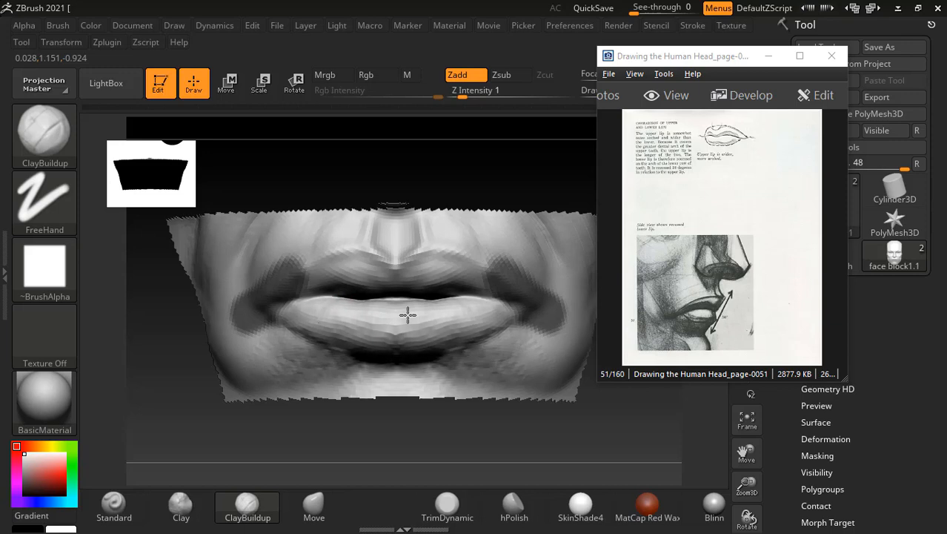
Step: Clear the mouth-corner mask and unhide the rest of the head to smooth the rough area under the lower lip
{"action": "key", "text": "f"}
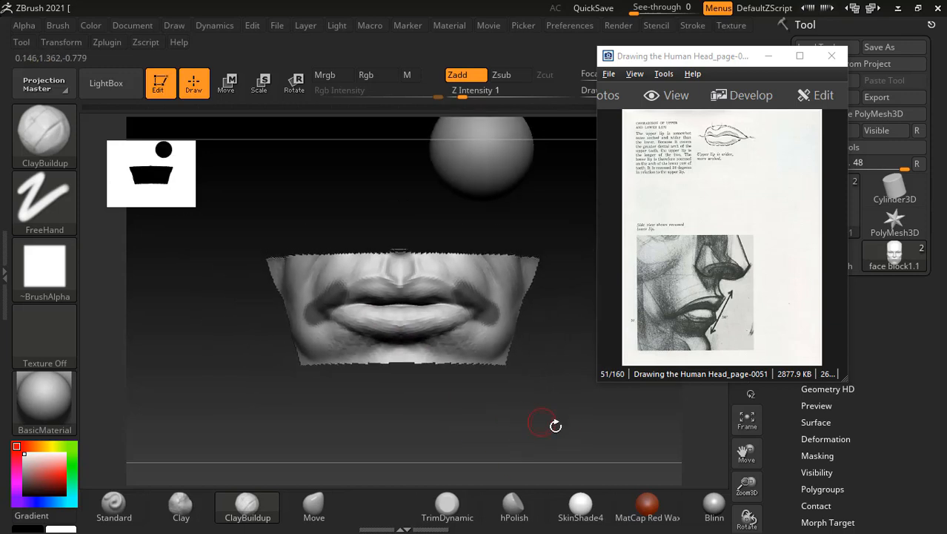
{"action": "key", "text": "ctrl"}
{"action": "mouse_move", "coordinate": [571, 394]}
{"action": "left_mouse_down"}
{"action": "mouse_move", "coordinate": [587, 400]}
{"action": "mouse_move", "coordinate": [598, 427]}
{"action": "mouse_move", "coordinate": [597, 414]}
{"action": "left_mouse_up"}
{"action": "left_click", "coordinate": [593, 400], "text": "ctrl+shift"}
{"action": "key", "text": "shift"}
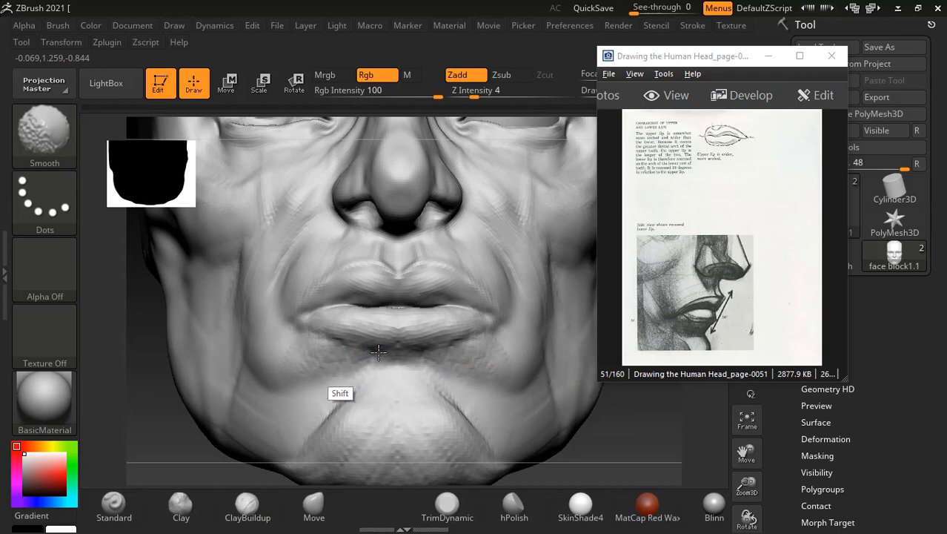
Step: Smooth the rough surface beneath the lower lip, above the chin
{"action": "key", "text": "shift"}
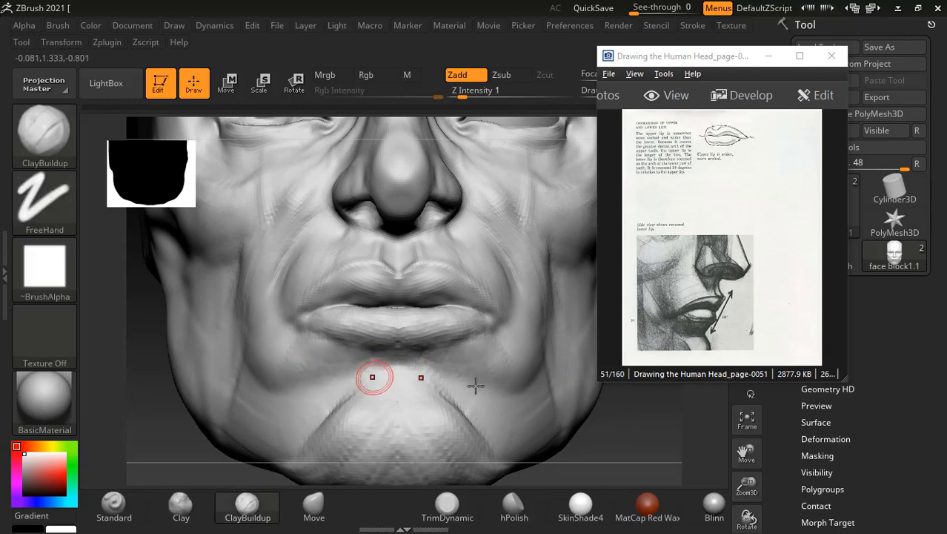
{"action": "key", "text": "shift"}
{"action": "key", "text": "f"}
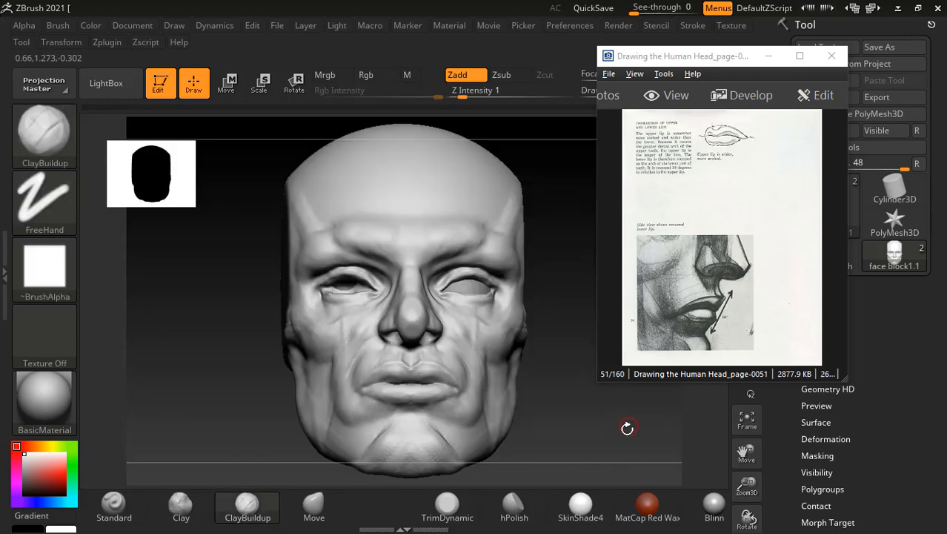
Step: Mask the lower lip from corner to corner, keeping the upper lip unmasked
{"action": "mouse_move", "coordinate": [611, 434]}
{"action": "left_mouse_down"}
{"action": "mouse_move", "coordinate": [630, 457]}
{"action": "mouse_move", "coordinate": [645, 430]}
{"action": "mouse_move", "coordinate": [613, 429]}
{"action": "mouse_move", "coordinate": [542, 328]}
{"action": "mouse_move", "coordinate": [562, 368]}
{"action": "mouse_move", "coordinate": [588, 317]}
{"action": "mouse_move", "coordinate": [587, 404]}
{"action": "left_mouse_up"}
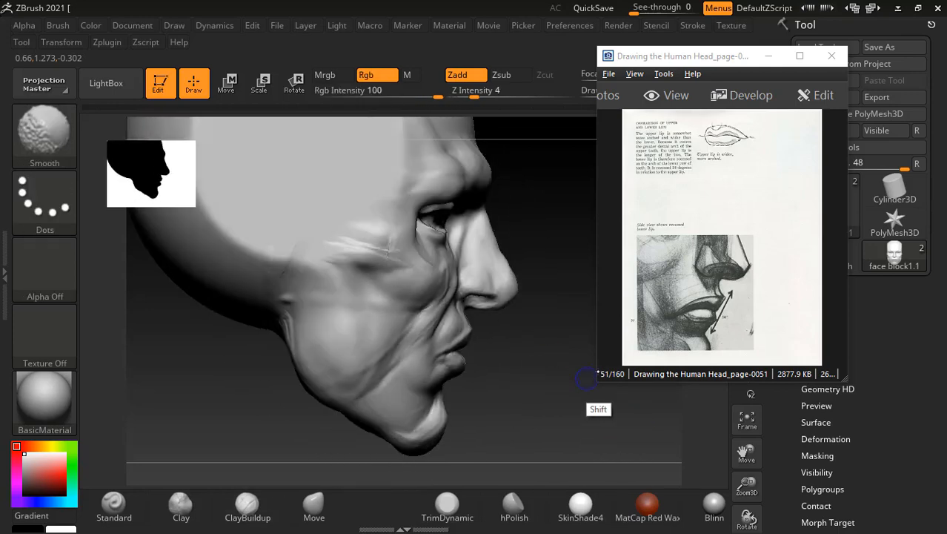
{"action": "mouse_move", "coordinate": [524, 357]}
{"action": "left_mouse_down", "text": "alt"}
{"action": "mouse_move", "coordinate": [538, 400]}
{"action": "mouse_move", "coordinate": [499, 323]}
{"action": "mouse_move", "coordinate": [506, 346]}
{"action": "mouse_move", "coordinate": [501, 302]}
{"action": "mouse_move", "coordinate": [519, 310]}
{"action": "left_mouse_up", "text": "alt"}
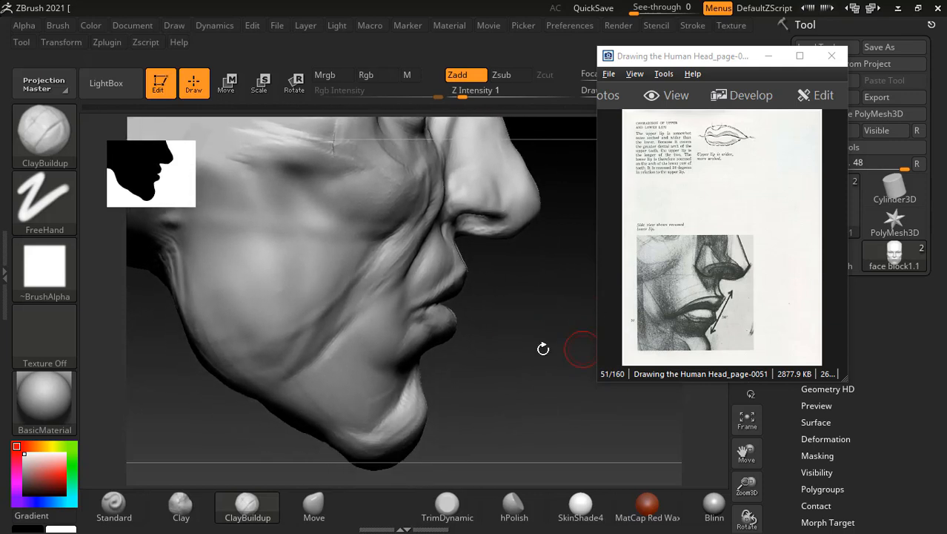
{"action": "mouse_move", "coordinate": [504, 309]}
{"action": "left_mouse_down"}
{"action": "mouse_move", "coordinate": [514, 310]}
{"action": "mouse_move", "coordinate": [464, 313]}
{"action": "mouse_move", "coordinate": [527, 339]}
{"action": "left_mouse_up"}
{"action": "left_click_drag", "start_coordinate": [489, 374], "coordinate": [450, 338], "text": "alt"}
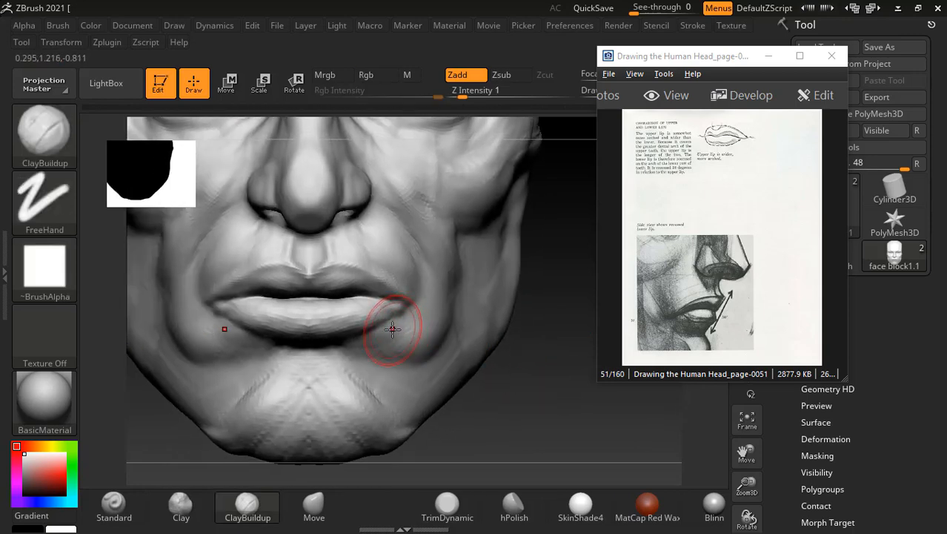
{"action": "key", "text": "ctrl"}
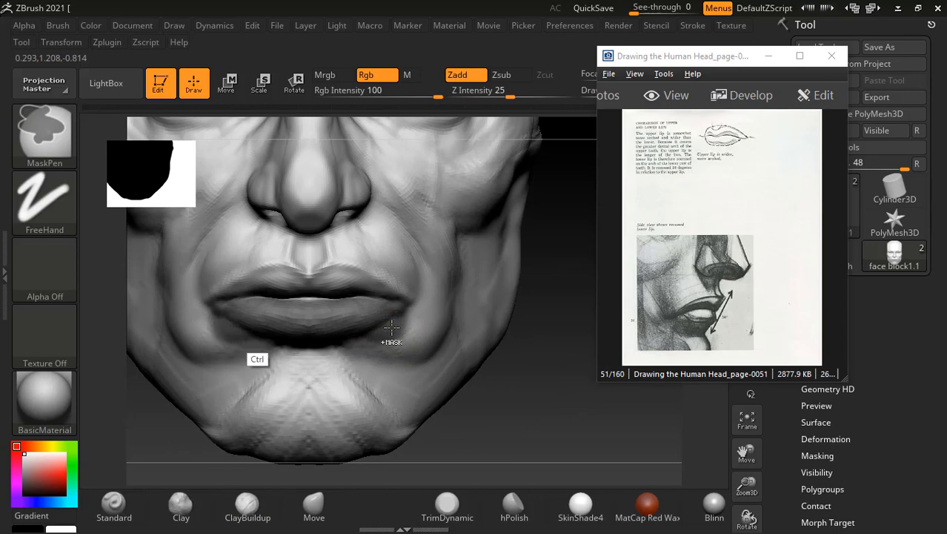
{"action": "mouse_move", "coordinate": [545, 402]}
{"action": "left_mouse_down"}
{"action": "mouse_move", "coordinate": [494, 348]}
{"action": "mouse_move", "coordinate": [355, 317]}
{"action": "left_mouse_up"}
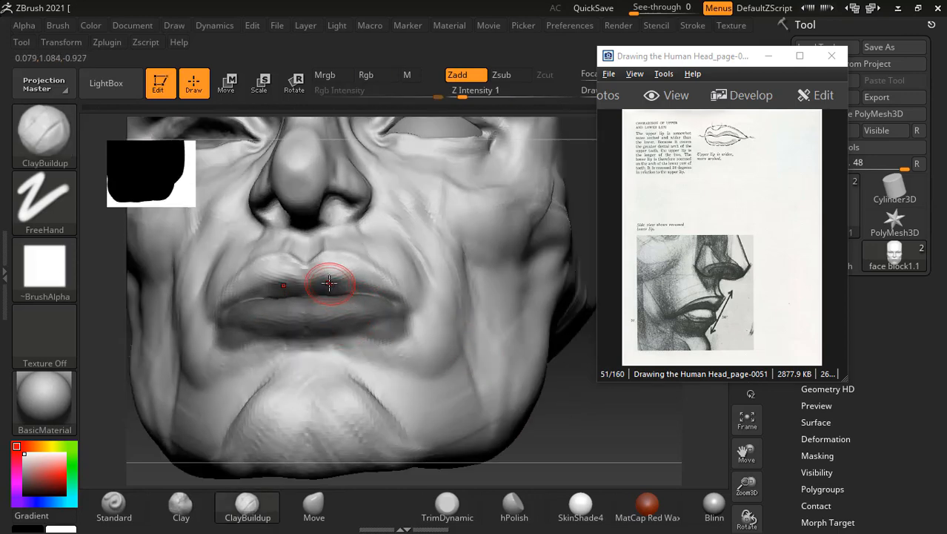
{"action": "key", "text": "ctrl+alt"}
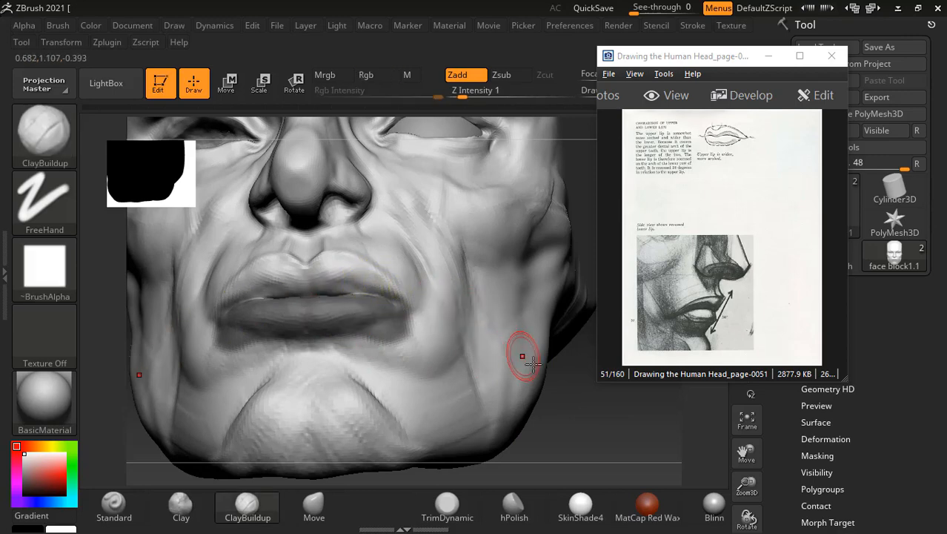
Step: Reshape the side profile of the upper lip and philtrum with the Move brush
{"action": "mouse_move", "coordinate": [555, 385]}
{"action": "left_mouse_down"}
{"action": "mouse_move", "coordinate": [608, 402]}
{"action": "mouse_move", "coordinate": [582, 380]}
{"action": "mouse_move", "coordinate": [543, 393]}
{"action": "mouse_move", "coordinate": [567, 382]}
{"action": "mouse_move", "coordinate": [558, 365]}
{"action": "left_mouse_up"}
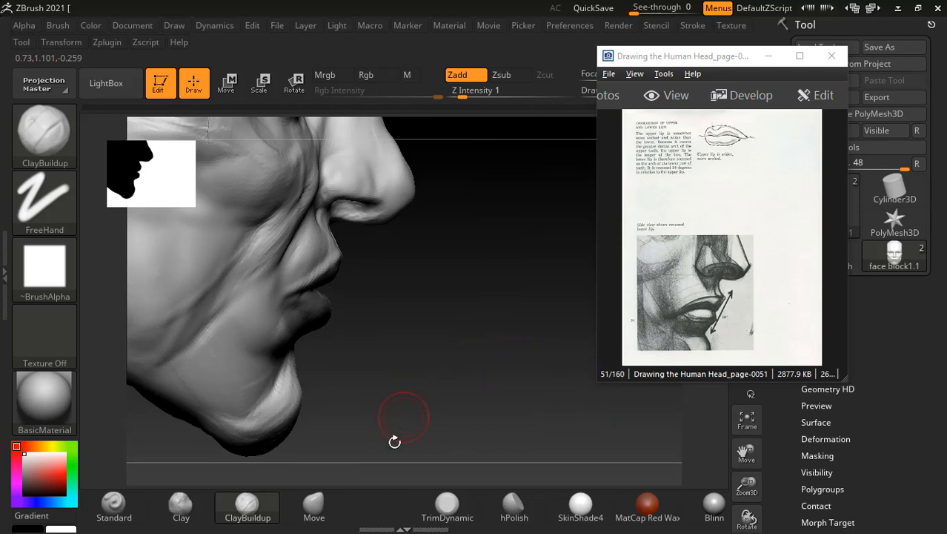
{"action": "left_click", "coordinate": [314, 507]}
{"action": "left_click_drag", "start_coordinate": [451, 320], "coordinate": [437, 315], "text": "alt"}
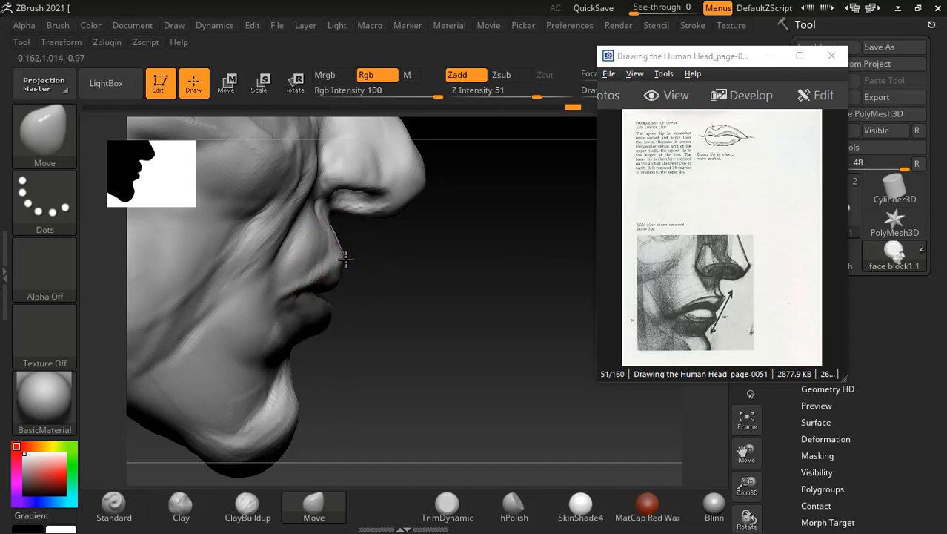
{"action": "mouse_move", "coordinate": [404, 265]}
{"action": "left_mouse_down"}
{"action": "mouse_move", "coordinate": [417, 264]}
{"action": "mouse_move", "coordinate": [457, 313]}
{"action": "mouse_move", "coordinate": [436, 305]}
{"action": "left_mouse_up"}
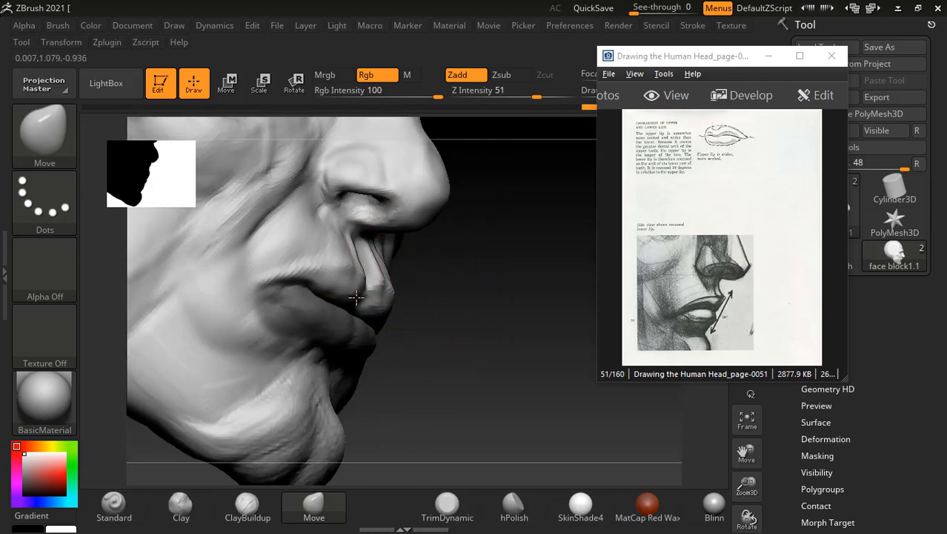
{"action": "mouse_move", "coordinate": [439, 284]}
{"action": "left_mouse_down"}
{"action": "mouse_move", "coordinate": [466, 302]}
{"action": "mouse_move", "coordinate": [422, 297]}
{"action": "left_mouse_up"}
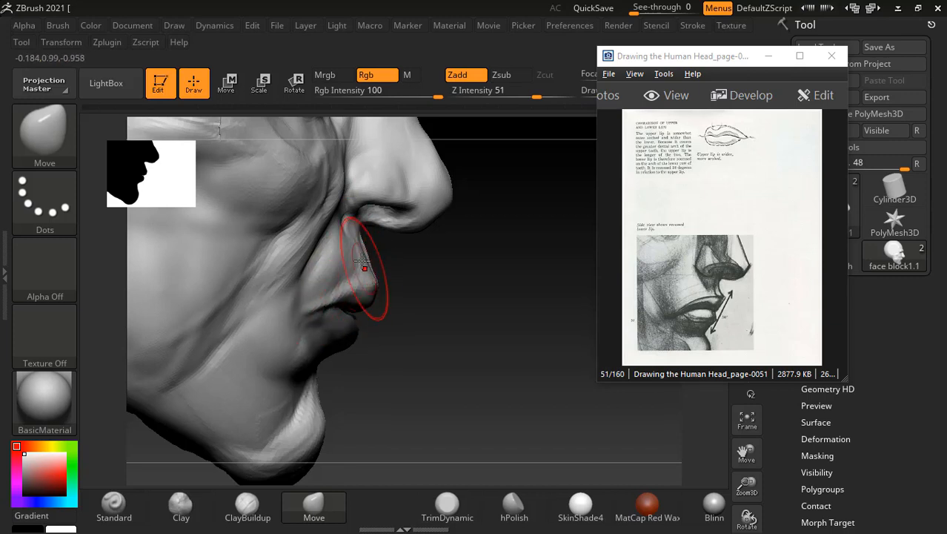
{"action": "left_click_drag", "start_coordinate": [355, 229], "coordinate": [360, 230]}
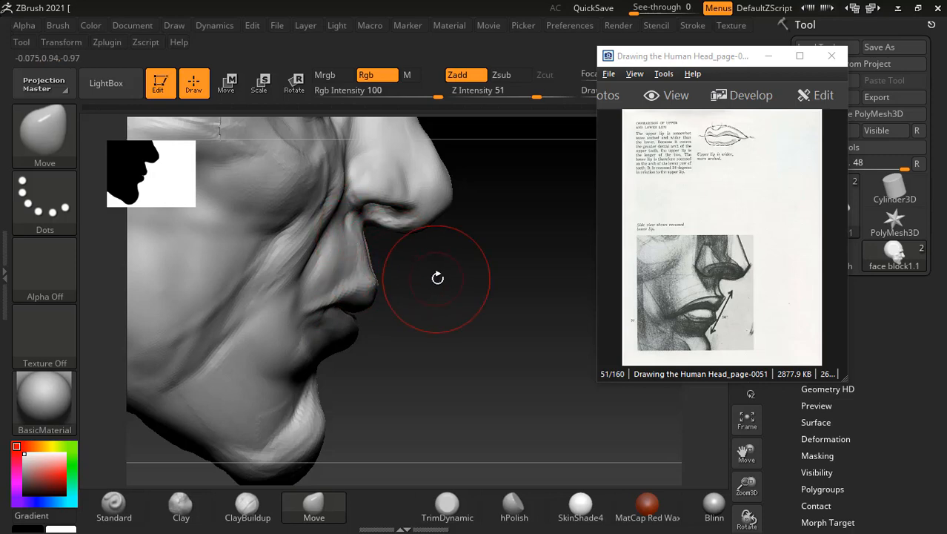
Step: Clear the lower-lip mask and adjust the area where the philtrum meets the nose base with the Move brush
{"action": "left_click_drag", "start_coordinate": [438, 278], "coordinate": [349, 292]}
{"action": "mouse_move", "coordinate": [230, 380]}
{"action": "left_mouse_down"}
{"action": "mouse_move", "coordinate": [249, 356]}
{"action": "mouse_move", "coordinate": [296, 391]}
{"action": "left_mouse_up"}
{"action": "mouse_move", "coordinate": [554, 406]}
{"action": "left_mouse_down"}
{"action": "mouse_move", "coordinate": [528, 391]}
{"action": "mouse_move", "coordinate": [579, 402]}
{"action": "mouse_move", "coordinate": [573, 410]}
{"action": "mouse_move", "coordinate": [582, 412]}
{"action": "mouse_move", "coordinate": [529, 352]}
{"action": "mouse_move", "coordinate": [547, 343]}
{"action": "left_mouse_up"}
{"action": "key", "text": "f"}
{"action": "left_click_drag", "start_coordinate": [360, 299], "coordinate": [357, 291]}
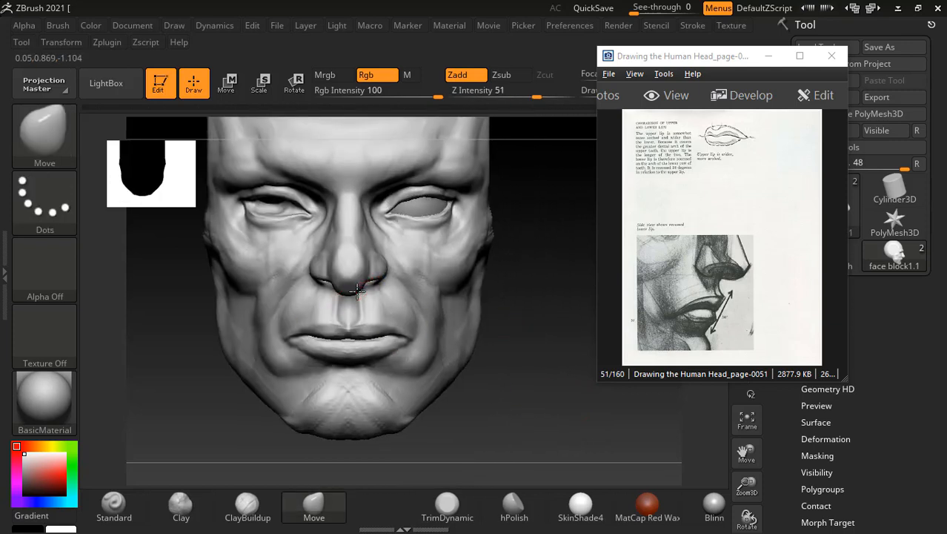
Step: Set the Smooth brush's Z Intensity to 14, smooth the cheeks beneath the eyes, and decline turning on Sticky Keys
{"action": "key", "text": "shift"}
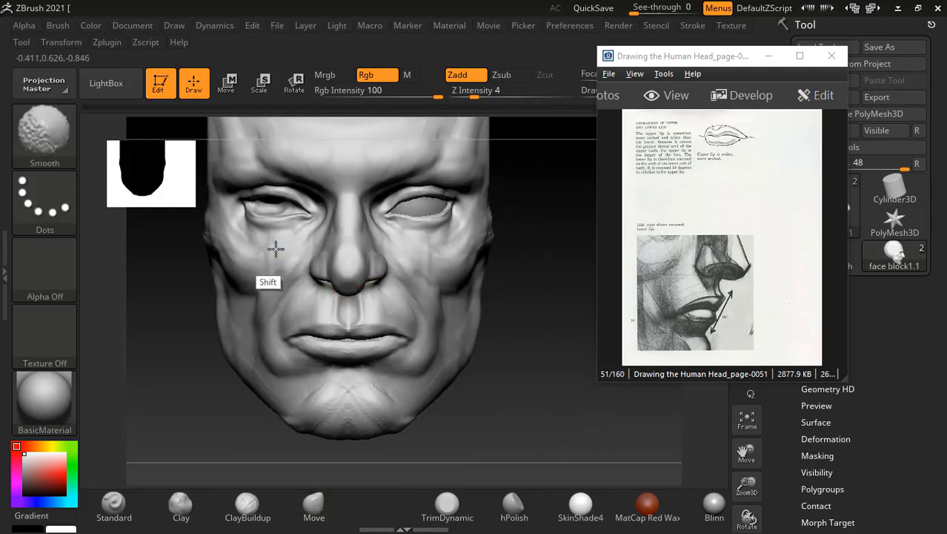
{"action": "left_click_drag", "start_coordinate": [276, 249], "coordinate": [250, 279], "text": "shift"}
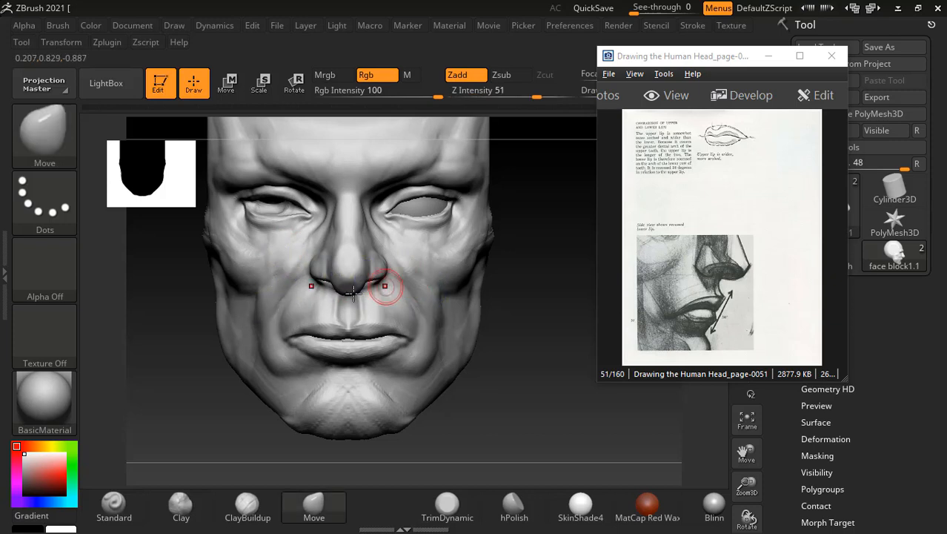
{"action": "left_click_drag", "start_coordinate": [467, 92], "coordinate": [480, 95], "text": "shift"}
{"action": "left_click", "coordinate": [480, 96], "text": "shift"}
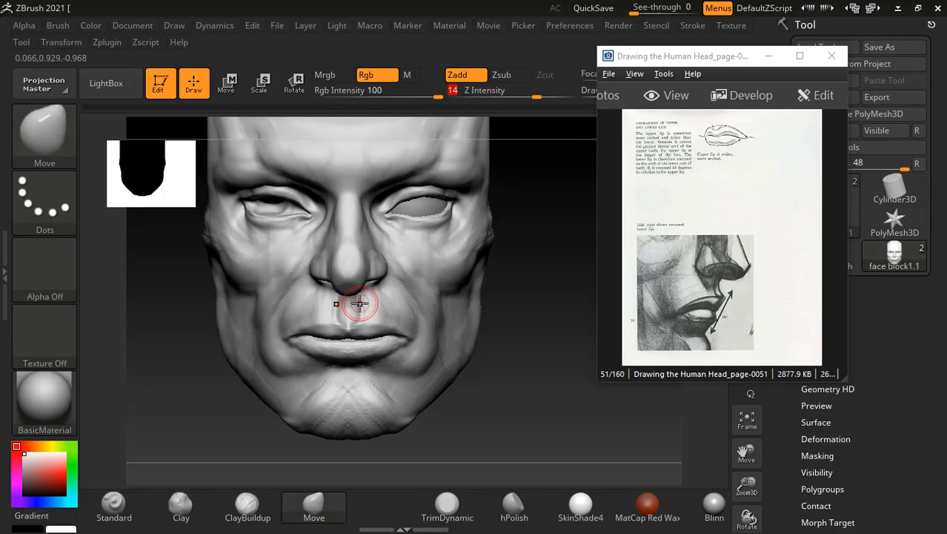
{"action": "mouse_move", "coordinate": [289, 254]}
{"action": "left_mouse_down", "text": "shift"}
{"action": "mouse_move", "coordinate": [264, 303]}
{"action": "mouse_move", "coordinate": [272, 327]}
{"action": "left_mouse_up", "text": "shift"}
{"action": "key", "text": "shift"}
{"action": "key", "text": "shift"}
{"action": "key", "text": "shift"}
{"action": "key", "text": "shift"}
{"action": "key", "text": "shift"}
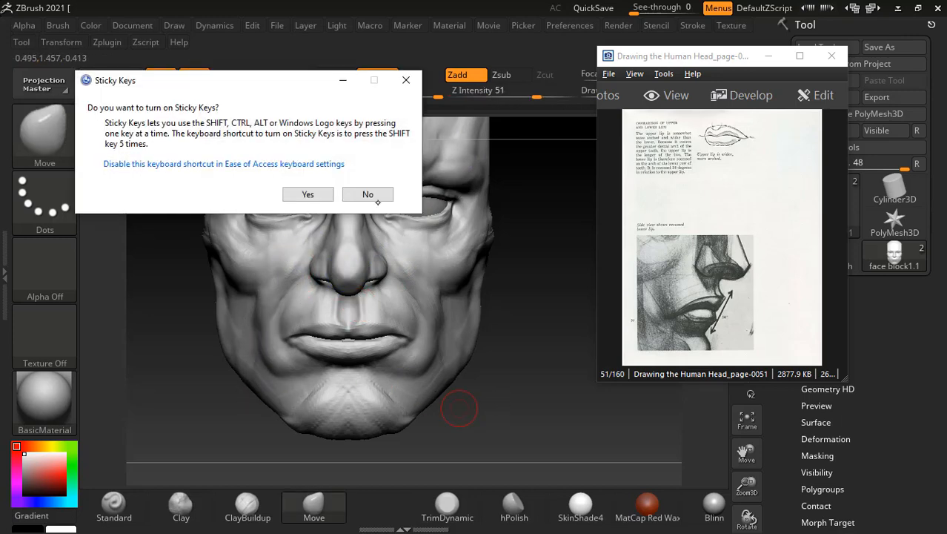
{"action": "left_click", "coordinate": [374, 199]}
Step: Smooth the rough surface and creases of the chin into a rounded form
{"action": "left_click_drag", "start_coordinate": [526, 372], "coordinate": [528, 330], "text": "alt"}
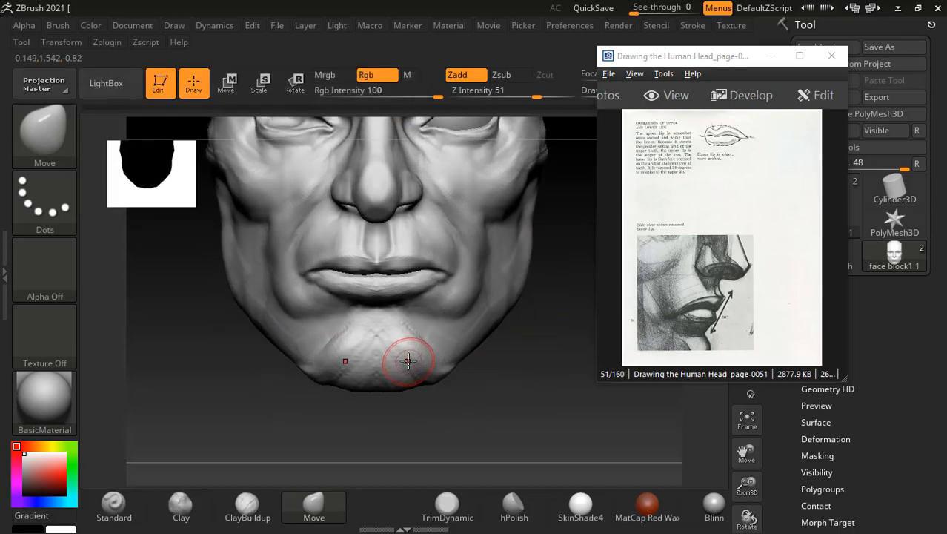
{"action": "key", "text": "shift"}
{"action": "mouse_move", "coordinate": [383, 350]}
{"action": "left_mouse_down", "text": "shift"}
{"action": "mouse_move", "coordinate": [356, 308]}
{"action": "mouse_move", "coordinate": [330, 296]}
{"action": "mouse_move", "coordinate": [398, 350]}
{"action": "mouse_move", "coordinate": [330, 338]}
{"action": "mouse_move", "coordinate": [264, 309]}
{"action": "mouse_move", "coordinate": [241, 246]}
{"action": "mouse_move", "coordinate": [254, 303]}
{"action": "mouse_move", "coordinate": [392, 333]}
{"action": "left_mouse_up", "text": "shift"}
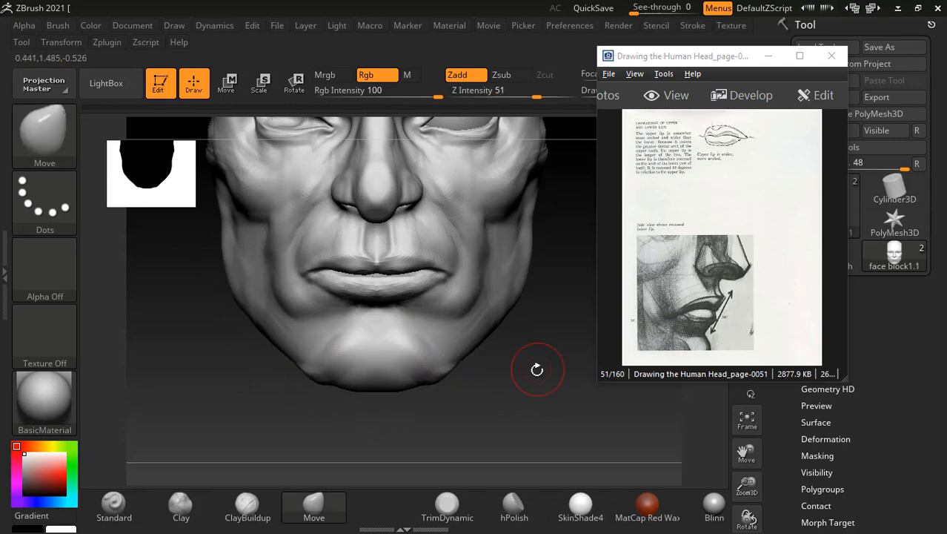
{"action": "left_click_drag", "start_coordinate": [537, 368], "coordinate": [557, 356]}
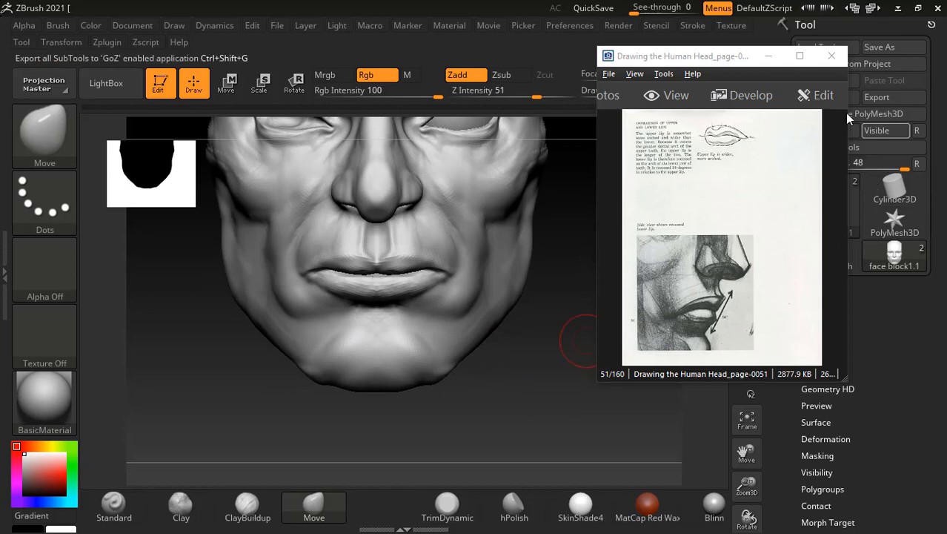
Step: Browse the Drawing the Human Head reference pages on lip shape and lip movement
{"action": "scroll", "coordinate": [748, 237], "scroll_direction": "down", "scroll_amount": 1}
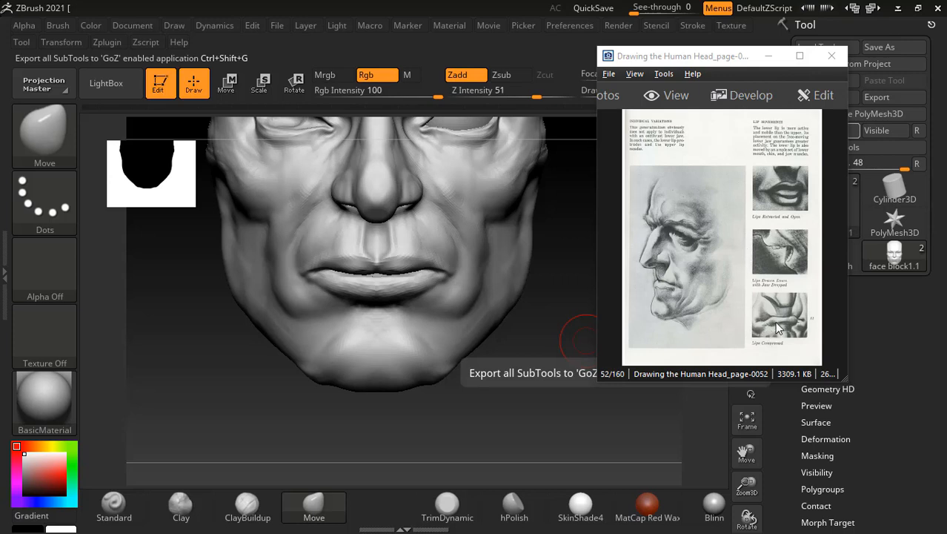
{"action": "scroll", "coordinate": [776, 328], "scroll_direction": "down", "scroll_amount": 1}
{"action": "scroll", "coordinate": [774, 321], "scroll_direction": "up", "scroll_amount": 3}
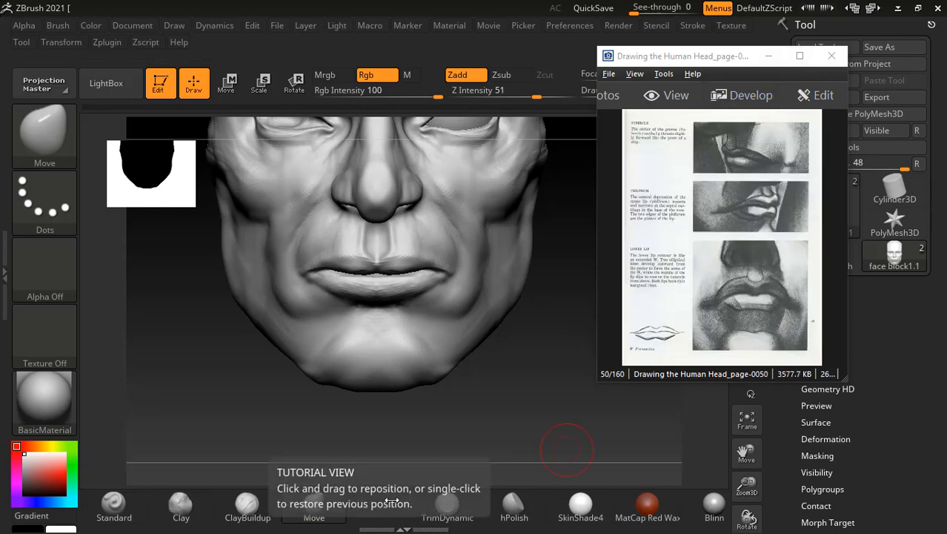
Step: Switch to File Explorer, open the ZBrush Digital Sculpting Human Anatomy folder, and minimise the reference viewer
{"action": "key", "text": "alt+Tab"}
{"action": "left_click", "coordinate": [421, 202]}
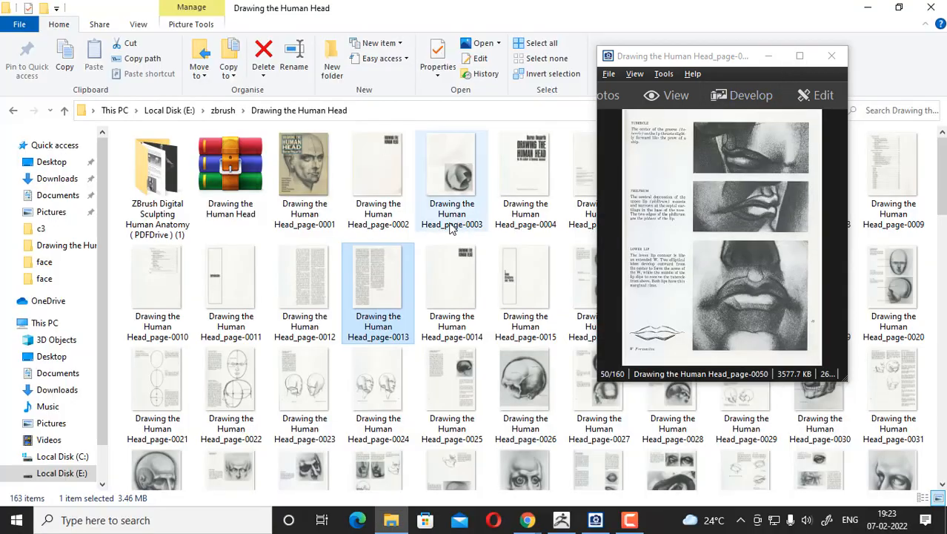
{"action": "double_click", "coordinate": [152, 171]}
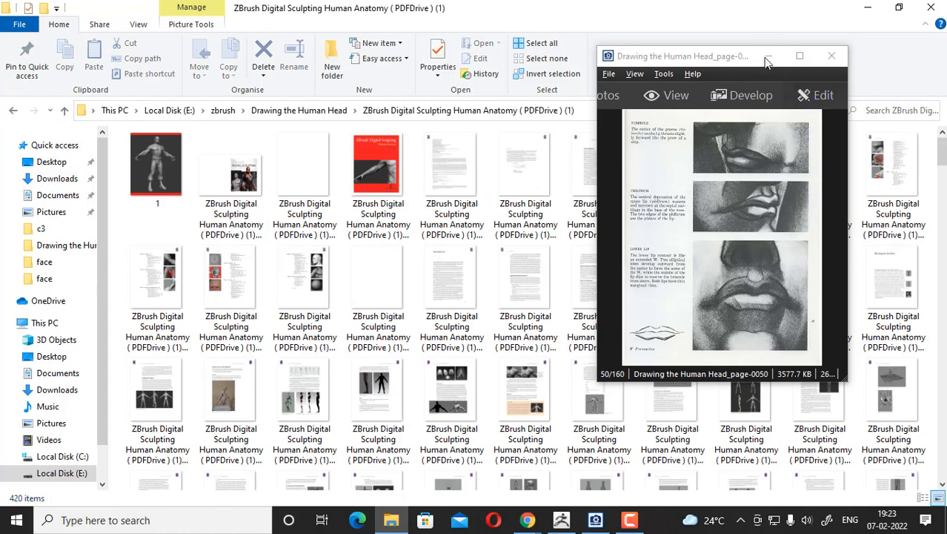
{"action": "left_click", "coordinate": [767, 57]}
Step: Find the page-092 image about the skull, open it in ACDSee, and return to ZBrush
{"action": "scroll", "coordinate": [582, 360], "scroll_direction": "down", "scroll_amount": 5}
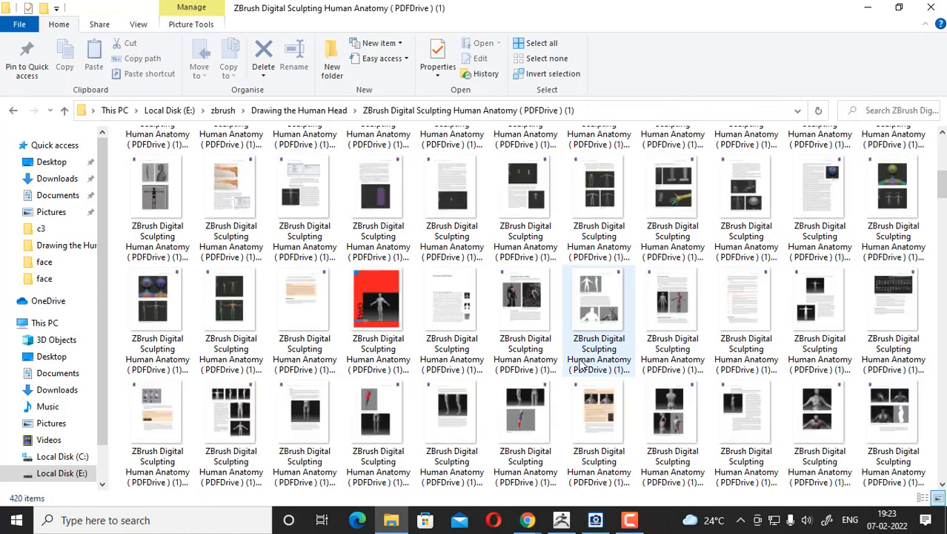
{"action": "scroll", "coordinate": [582, 363], "scroll_direction": "down", "scroll_amount": 3}
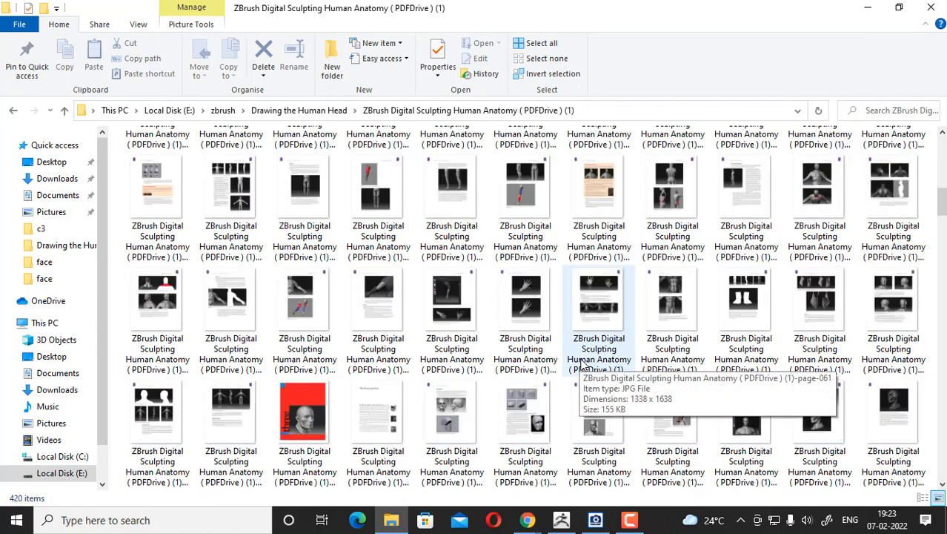
{"action": "scroll", "coordinate": [582, 363], "scroll_direction": "down", "scroll_amount": 3}
{"action": "left_click", "coordinate": [455, 193]}
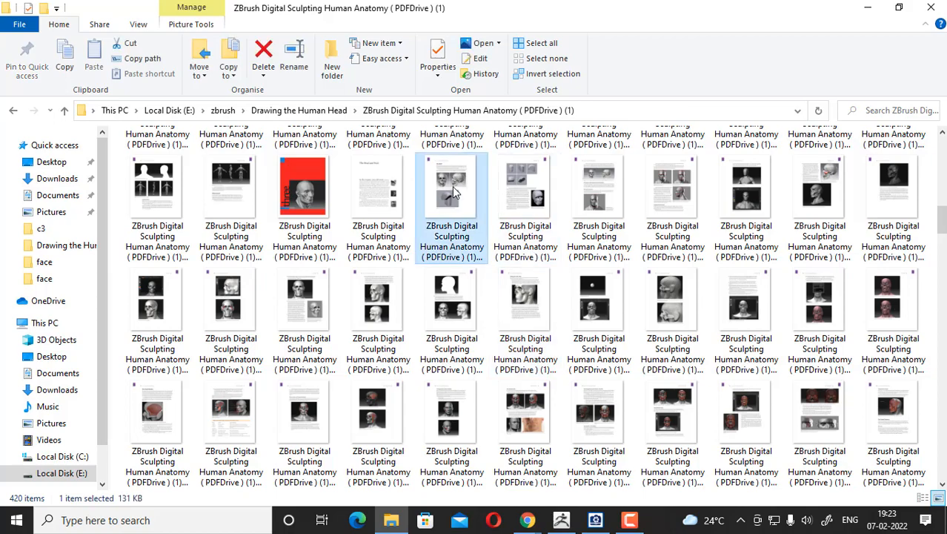
{"action": "double_click", "coordinate": [453, 191]}
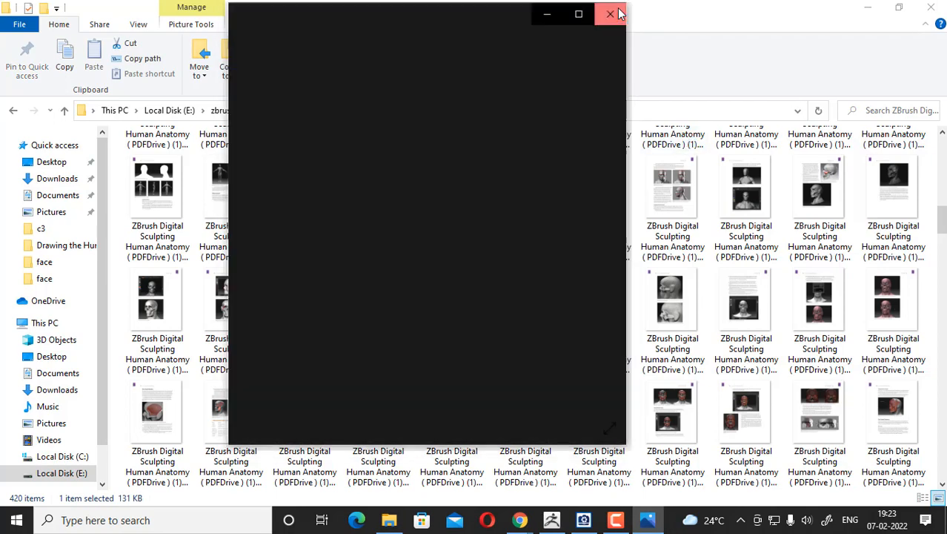
{"action": "left_click", "coordinate": [613, 12]}
{"action": "right_click", "coordinate": [455, 206]}
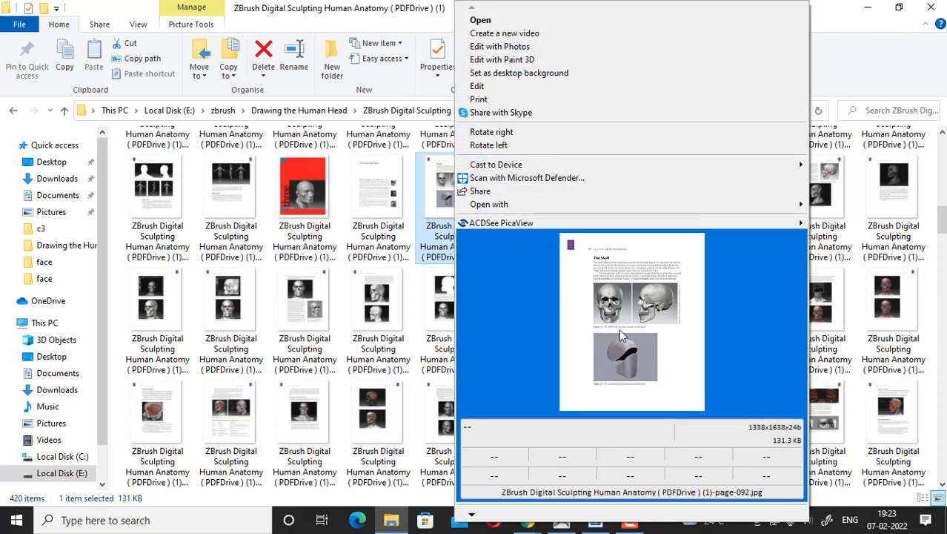
{"action": "left_click", "coordinate": [518, 220]}
{"action": "left_click", "coordinate": [873, 7]}
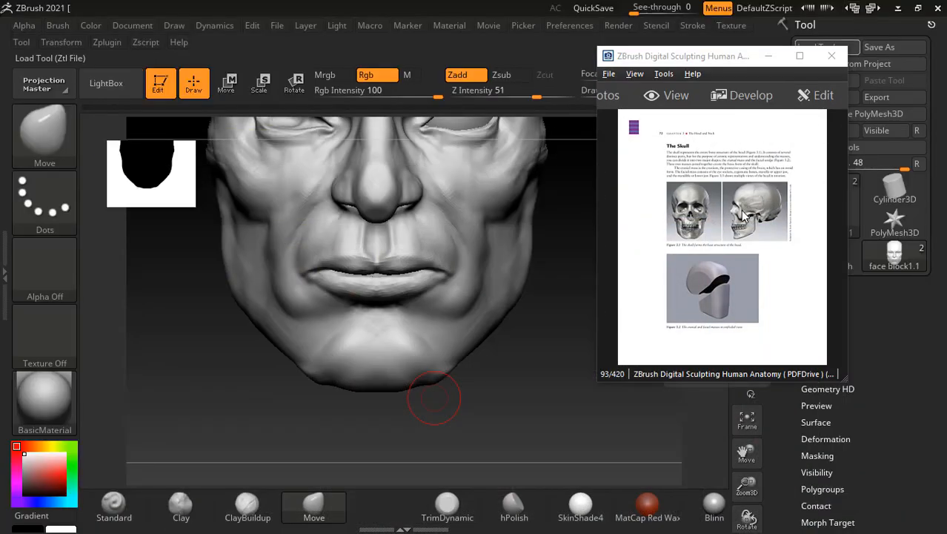
Step: Go to reference image 96 of 420, zoom in on the face divided into thirds, and compare it with the sculpted head
{"action": "scroll", "coordinate": [740, 232], "scroll_direction": "down", "scroll_amount": 4}
{"action": "scroll", "coordinate": [740, 260], "scroll_direction": "up", "scroll_amount": 1}
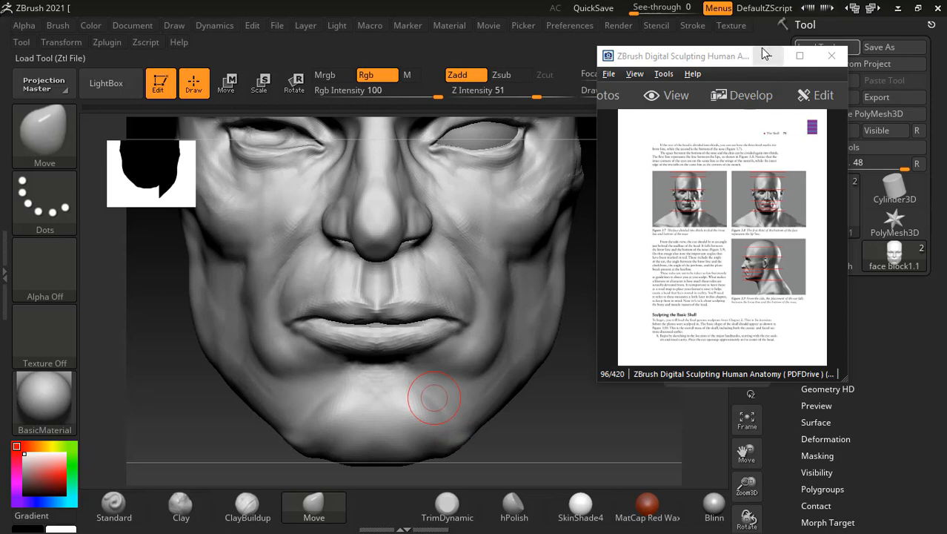
{"action": "left_click_drag", "start_coordinate": [766, 53], "coordinate": [792, 57]}
{"action": "scroll", "coordinate": [768, 276], "scroll_direction": "up", "scroll_amount": 3}
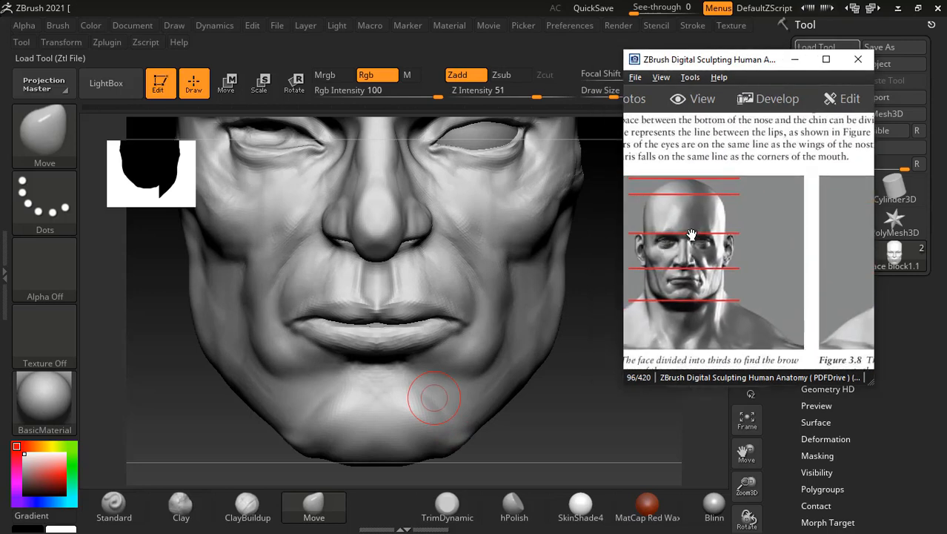
{"action": "left_click", "coordinate": [570, 402]}
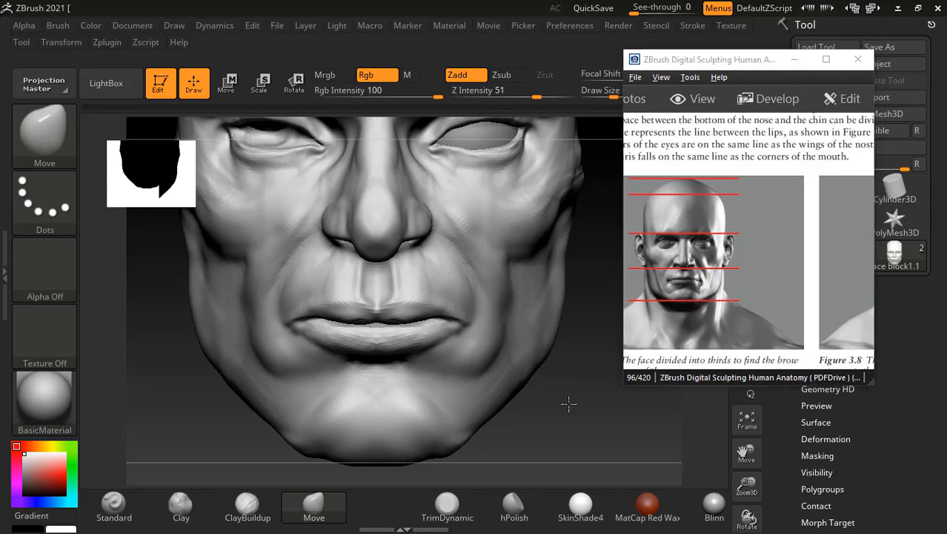
{"action": "mouse_move", "coordinate": [590, 422]}
{"action": "left_mouse_down"}
{"action": "mouse_move", "coordinate": [566, 449]}
{"action": "mouse_move", "coordinate": [574, 430]}
{"action": "mouse_move", "coordinate": [562, 404]}
{"action": "left_mouse_up"}
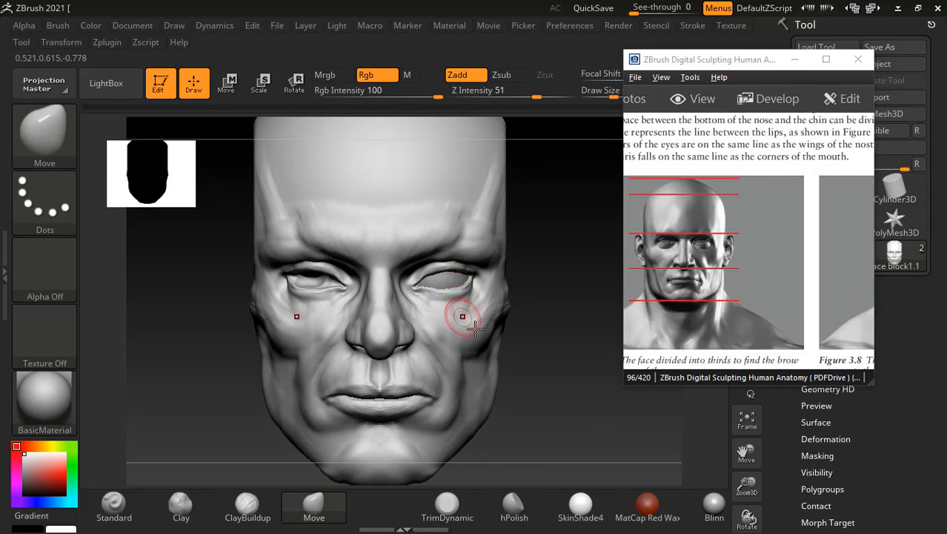
Step: Build up the forehead planes with a larger ClayBuildup brush and smooth the strokes
{"action": "left_click_drag", "start_coordinate": [558, 273], "coordinate": [548, 325], "text": "alt"}
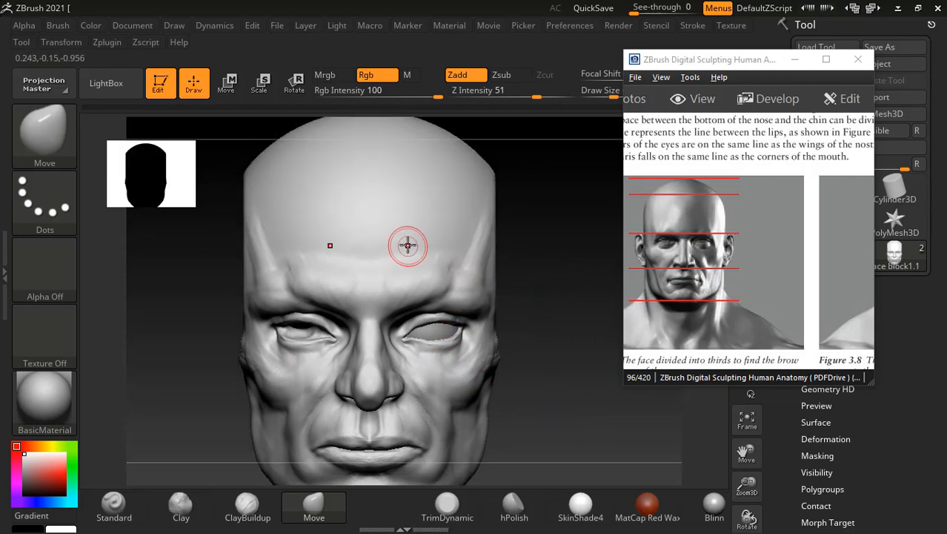
{"action": "key", "text": "bracketright"}
{"action": "key", "text": "bracketright"}
{"action": "key", "text": "bracketright"}
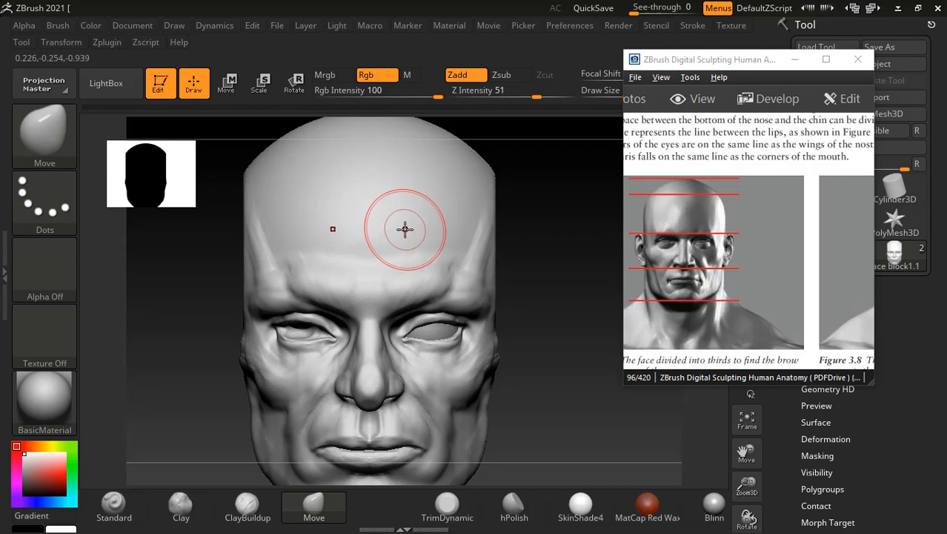
{"action": "left_click", "coordinate": [247, 504]}
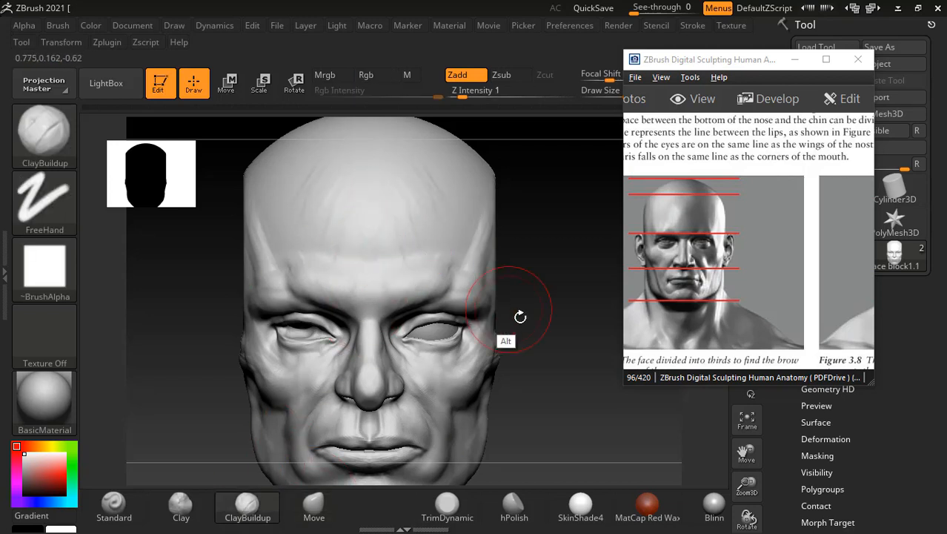
{"action": "mouse_move", "coordinate": [520, 318]}
{"action": "left_mouse_down"}
{"action": "mouse_move", "coordinate": [523, 283]}
{"action": "mouse_move", "coordinate": [536, 281]}
{"action": "mouse_move", "coordinate": [374, 233]}
{"action": "left_mouse_up"}
{"action": "key", "text": "shift"}
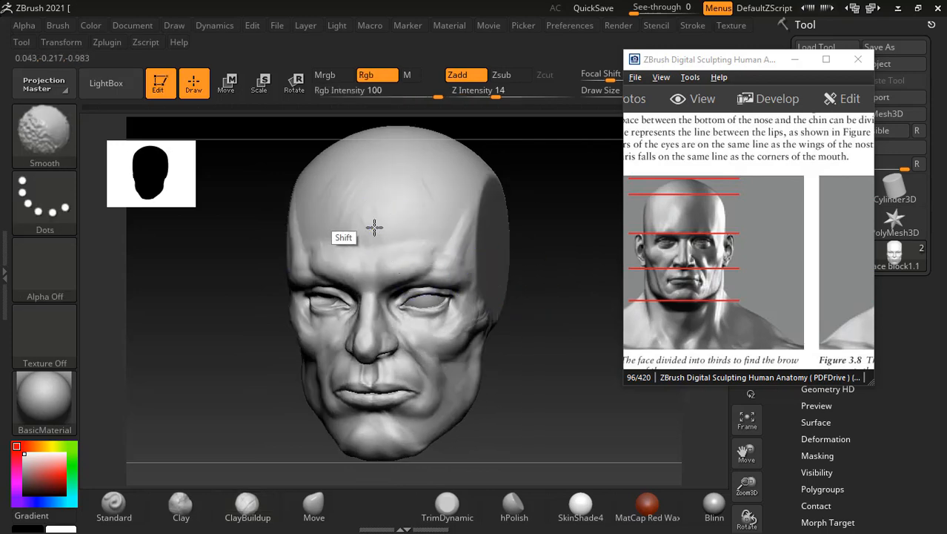
{"action": "left_click_drag", "start_coordinate": [563, 322], "coordinate": [552, 268], "text": "shift"}
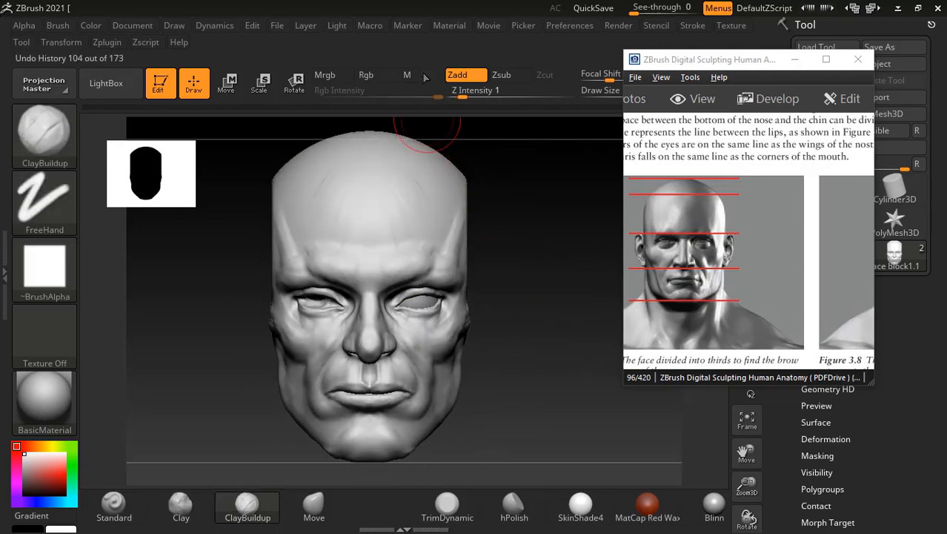
Step: Adjust the light placement so the main light falls on the head from the upper left
{"action": "left_click", "coordinate": [344, 26]}
{"action": "left_click", "coordinate": [338, 31]}
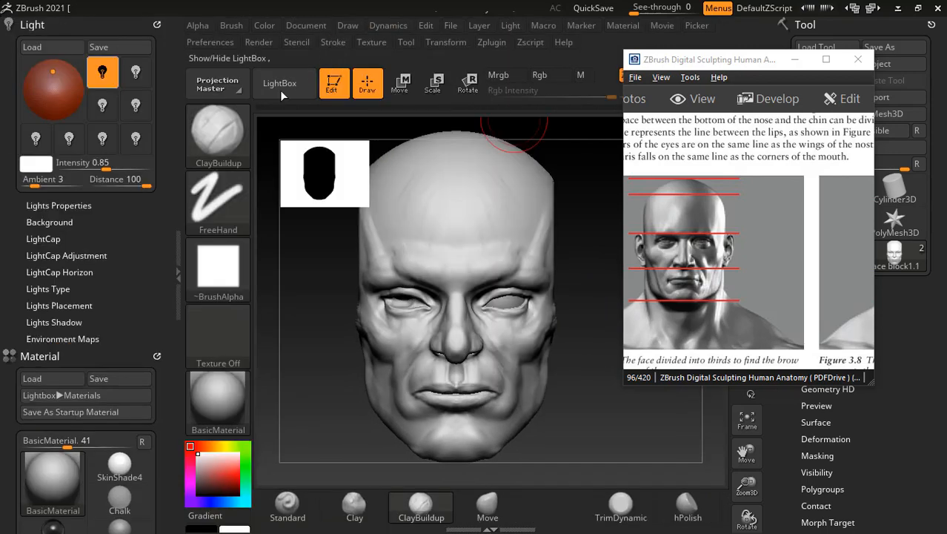
{"action": "left_click", "coordinate": [104, 74]}
{"action": "left_click", "coordinate": [104, 74]}
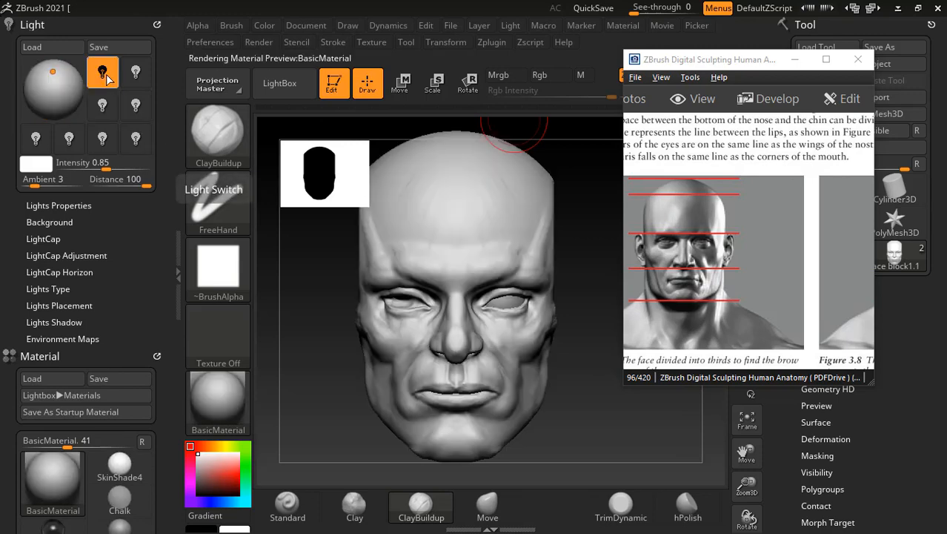
{"action": "left_click", "coordinate": [48, 78]}
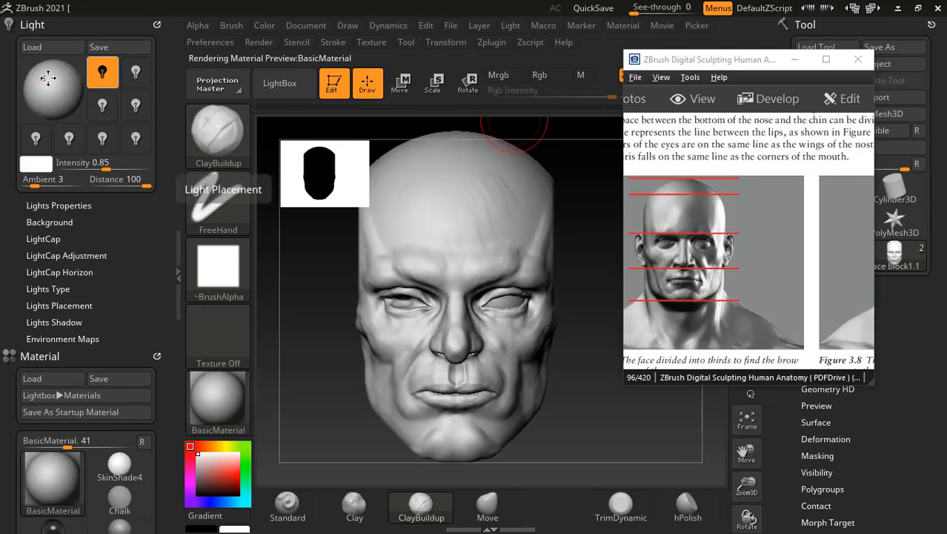
{"action": "left_click_drag", "start_coordinate": [49, 77], "coordinate": [43, 82]}
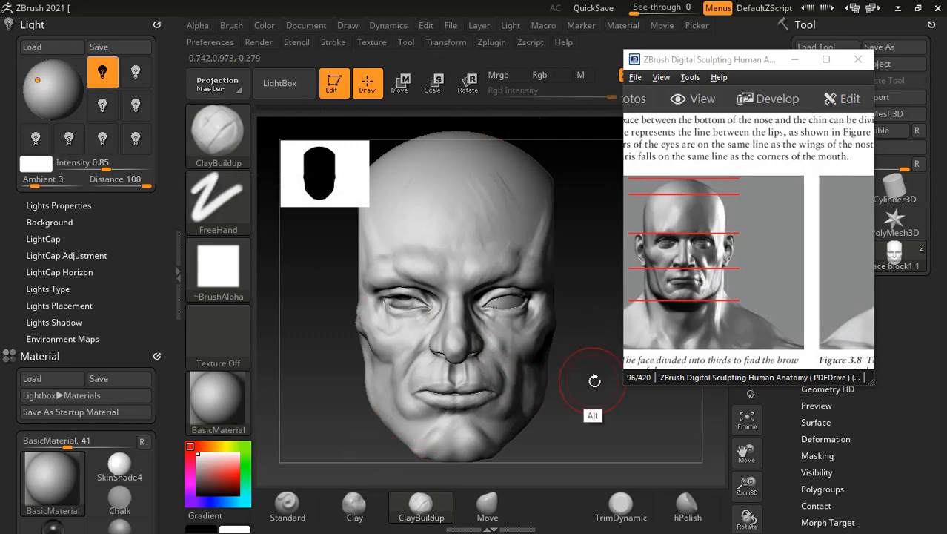
Step: Build up the brow ridge and forehead with ClayBuildup and smooth the transitions between them
{"action": "mouse_move", "coordinate": [594, 380]}
{"action": "left_mouse_down", "text": "alt"}
{"action": "mouse_move", "coordinate": [591, 347]}
{"action": "mouse_move", "coordinate": [590, 381]}
{"action": "left_mouse_up", "text": "alt"}
{"action": "key", "text": "shift"}
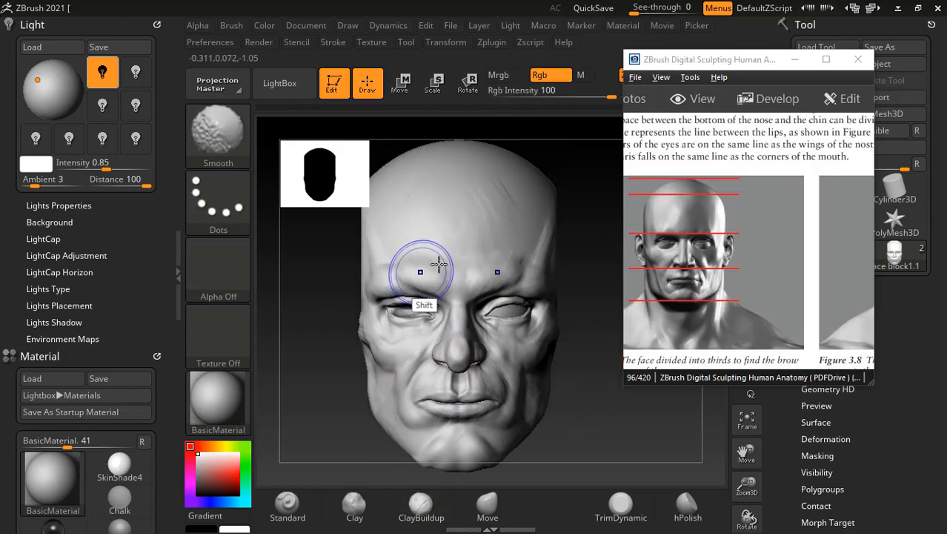
{"action": "mouse_move", "coordinate": [568, 368]}
{"action": "left_mouse_down", "text": "shift"}
{"action": "mouse_move", "coordinate": [610, 350]}
{"action": "mouse_move", "coordinate": [599, 361]}
{"action": "left_mouse_up", "text": "shift"}
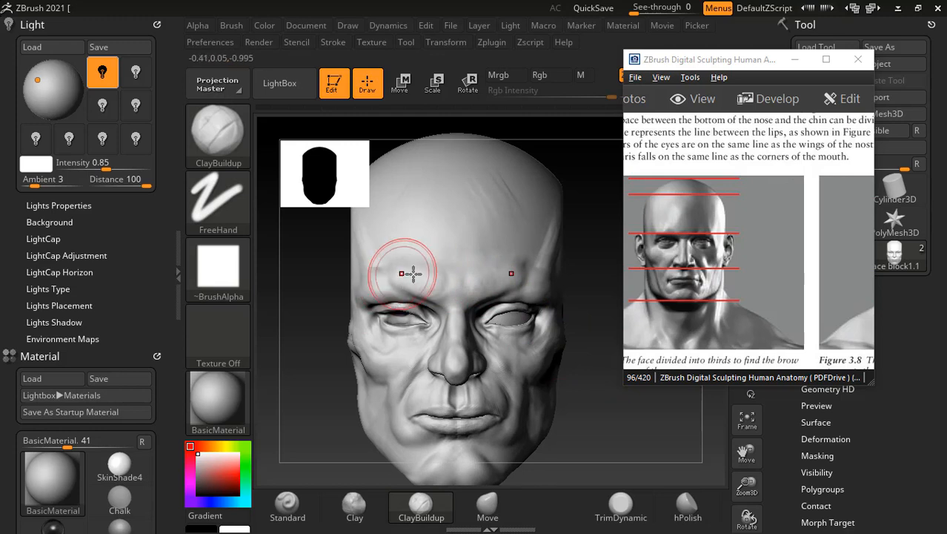
{"action": "key", "text": "shift"}
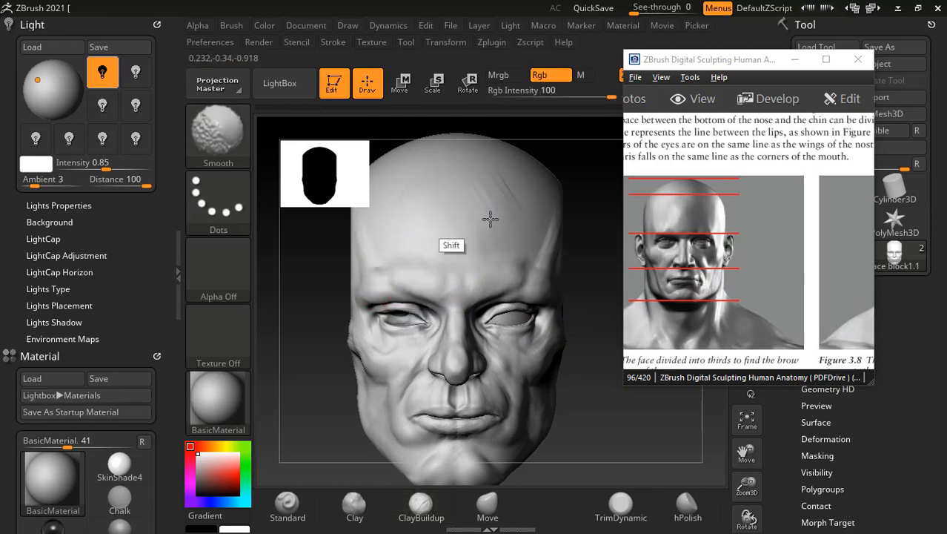
{"action": "mouse_move", "coordinate": [579, 386]}
{"action": "left_mouse_down"}
{"action": "mouse_move", "coordinate": [592, 345]}
{"action": "mouse_move", "coordinate": [598, 388]}
{"action": "mouse_move", "coordinate": [618, 377]}
{"action": "mouse_move", "coordinate": [607, 364]}
{"action": "mouse_move", "coordinate": [615, 437]}
{"action": "mouse_move", "coordinate": [624, 408]}
{"action": "mouse_move", "coordinate": [637, 444]}
{"action": "mouse_move", "coordinate": [637, 415]}
{"action": "mouse_move", "coordinate": [626, 444]}
{"action": "left_mouse_up"}
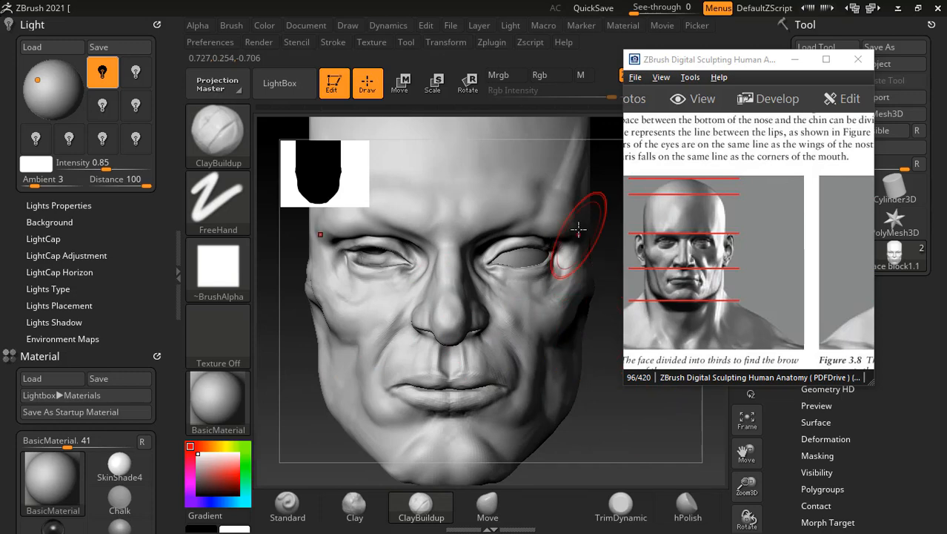
Step: Isolate the eye areas and build up the form beneath the lower eyelids with a smaller ClayBuildup brush
{"action": "left_click_drag", "start_coordinate": [590, 202], "coordinate": [462, 309], "text": "ctrl+shift"}
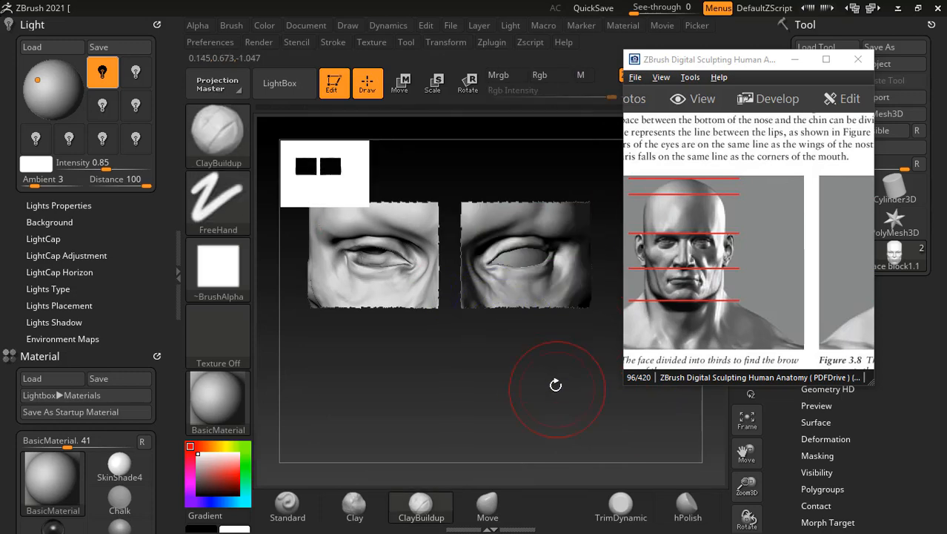
{"action": "left_click_drag", "start_coordinate": [556, 384], "coordinate": [583, 429], "text": "alt"}
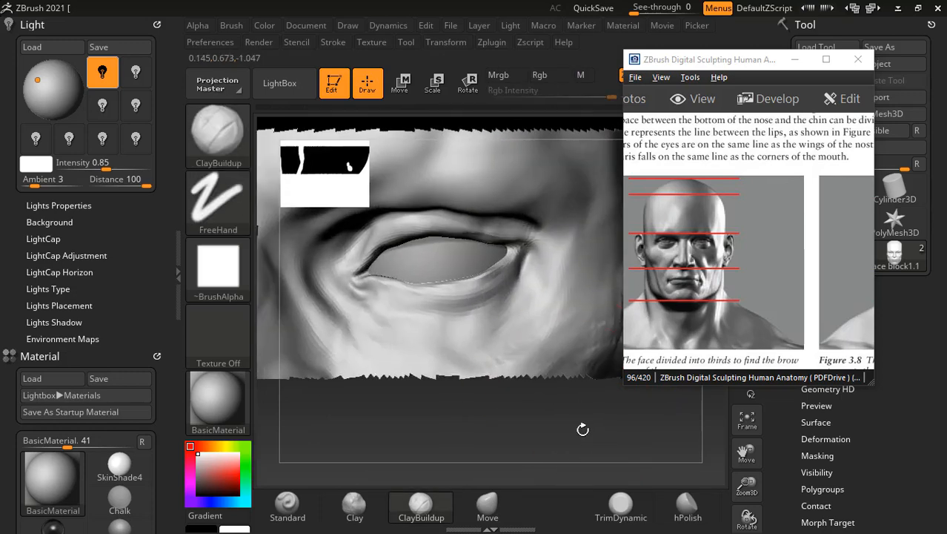
{"action": "key", "text": "bracketleft"}
{"action": "key", "text": "bracketleft"}
{"action": "key", "text": "bracketleft"}
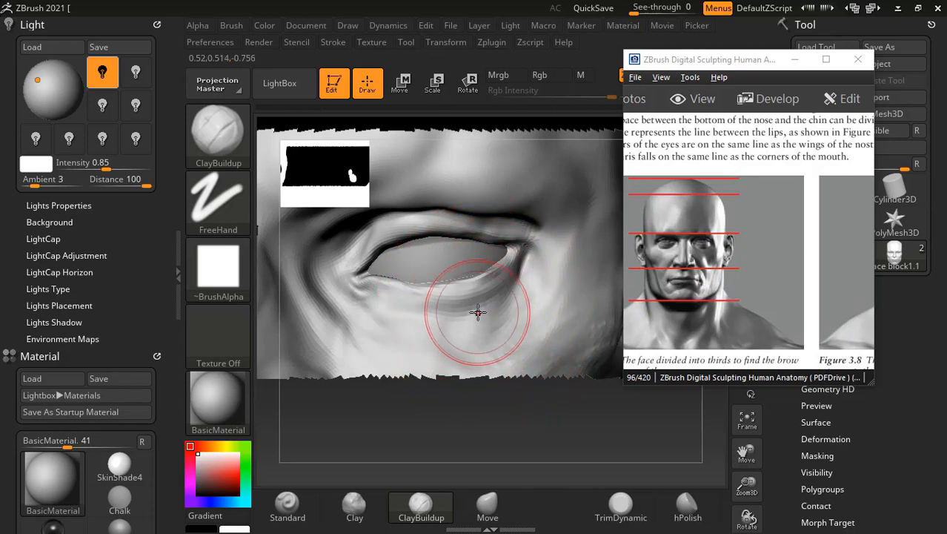
Step: Smooth the area beneath the lower eyelids and unhide the whole head
{"action": "key", "text": "shift"}
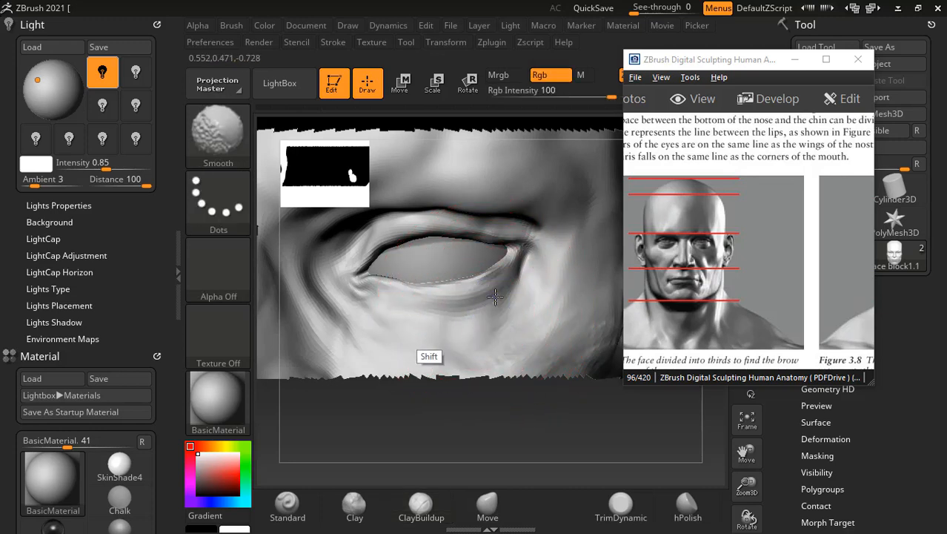
{"action": "left_click_drag", "start_coordinate": [495, 296], "coordinate": [427, 328], "text": "shift"}
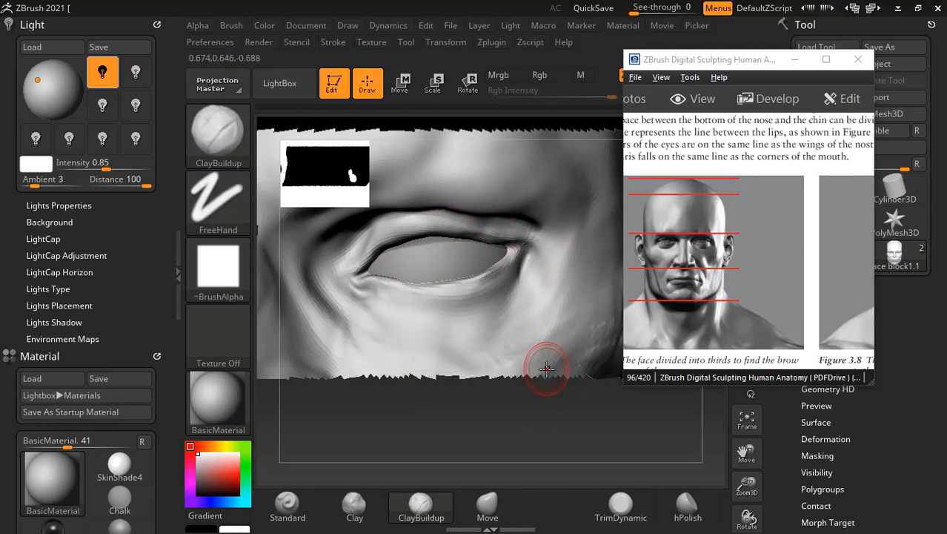
{"action": "scroll", "coordinate": [544, 365], "scroll_direction": "down", "scroll_amount": 3}
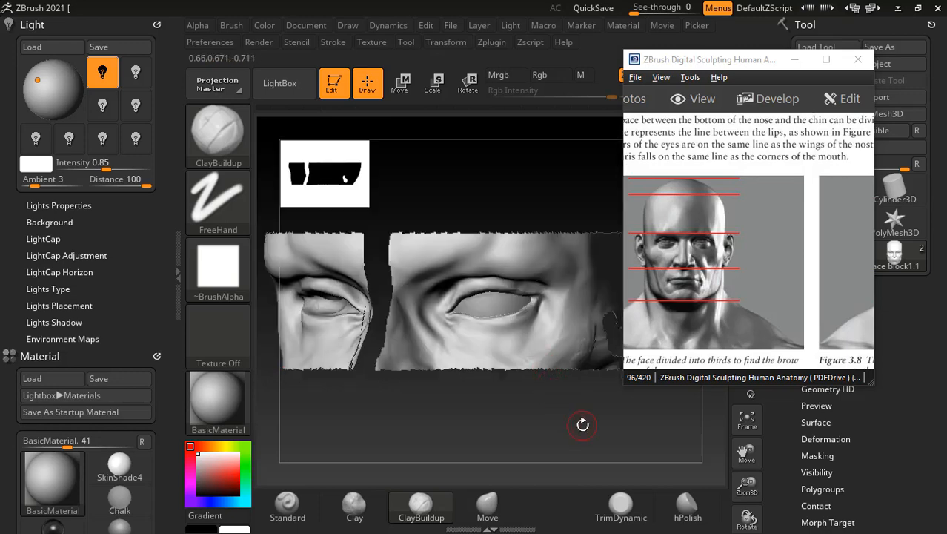
{"action": "left_click_drag", "start_coordinate": [583, 425], "coordinate": [624, 410]}
{"action": "left_click", "coordinate": [522, 185], "text": "ctrl+shift"}
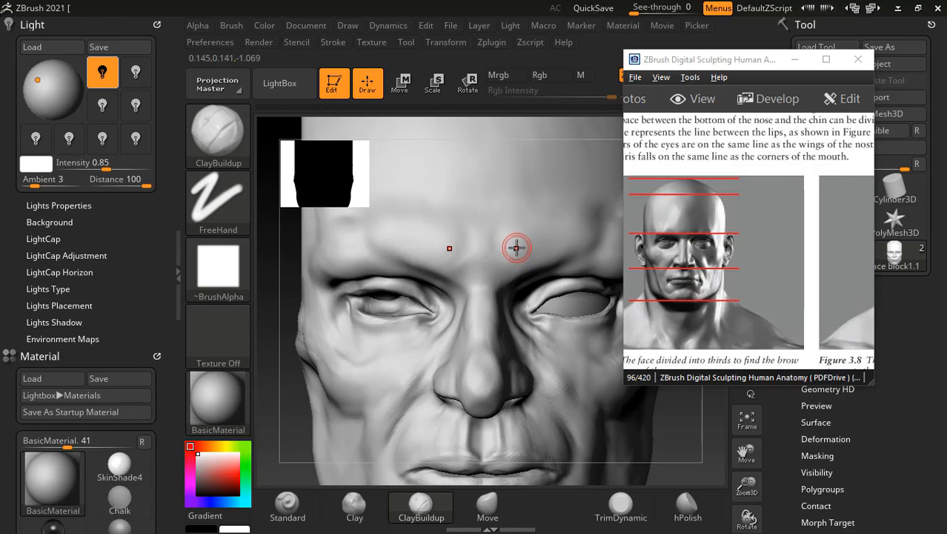
Step: Carve the nose planes and the cheek area beside the nostrils with subtractive ClayBuildup strokes
{"action": "key", "text": "f"}
{"action": "left_click_drag", "start_coordinate": [628, 450], "coordinate": [609, 384]}
{"action": "left_click_drag", "start_coordinate": [635, 418], "coordinate": [549, 376], "text": "alt"}
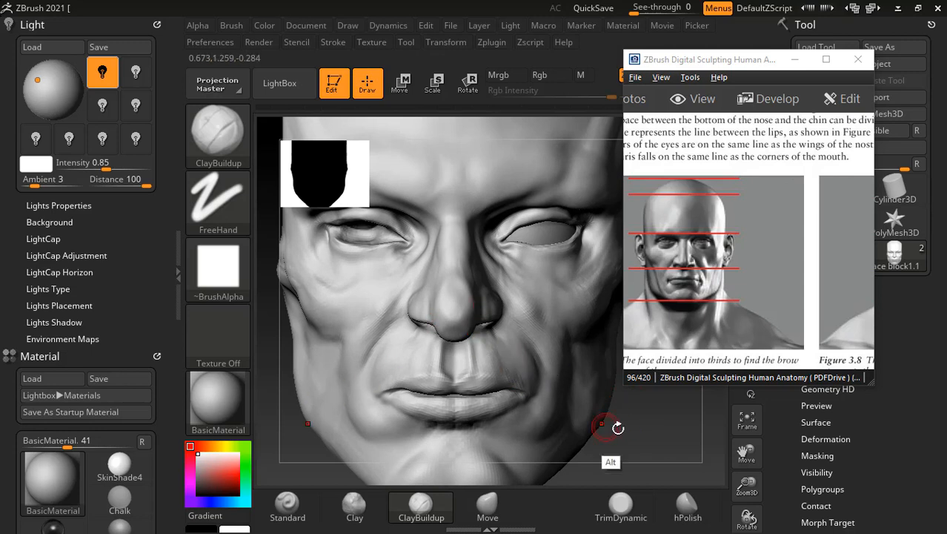
{"action": "mouse_move", "coordinate": [616, 445]}
{"action": "left_mouse_down"}
{"action": "mouse_move", "coordinate": [634, 427]}
{"action": "mouse_move", "coordinate": [615, 437]}
{"action": "left_mouse_up"}
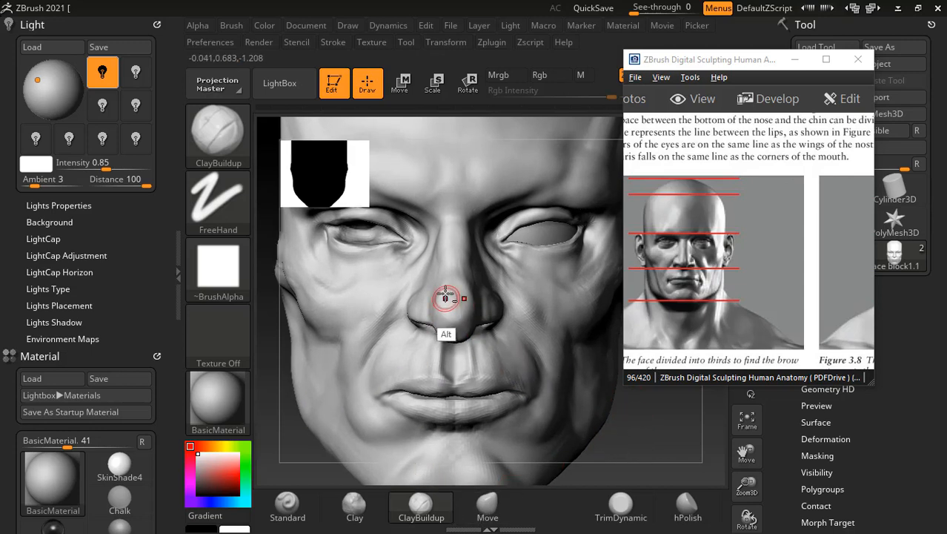
{"action": "left_click_drag", "start_coordinate": [446, 299], "coordinate": [446, 285], "text": "alt"}
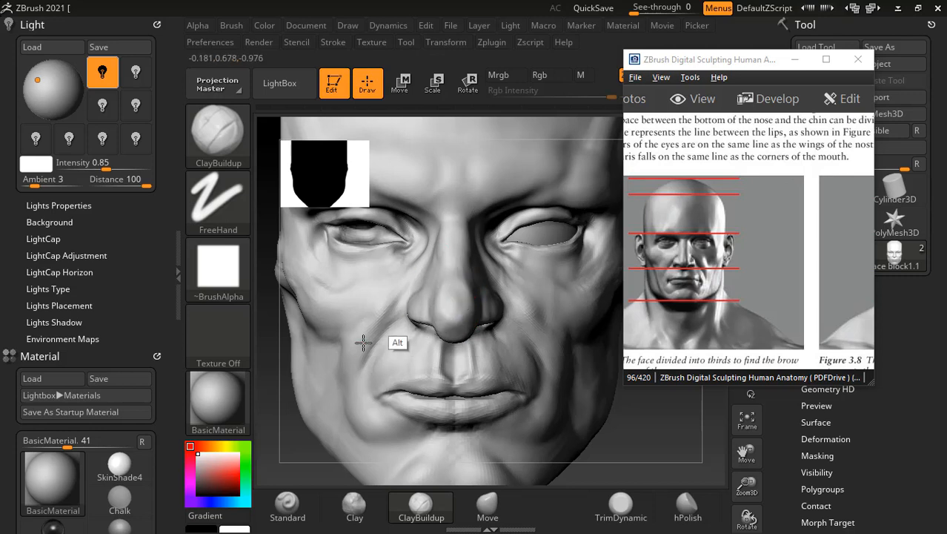
{"action": "left_click_drag", "start_coordinate": [364, 340], "coordinate": [387, 313], "text": "alt"}
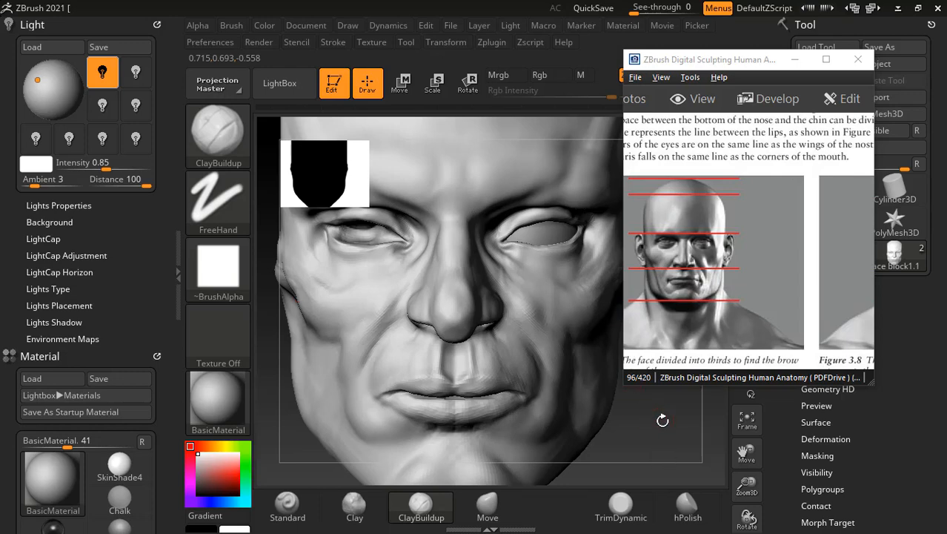
Step: Refine the mouth, cheek and jaw planes with ClayBuildup from front and three-quarter views
{"action": "mouse_move", "coordinate": [662, 421]}
{"action": "left_mouse_down"}
{"action": "mouse_move", "coordinate": [647, 413]}
{"action": "mouse_move", "coordinate": [637, 438]}
{"action": "mouse_move", "coordinate": [647, 435]}
{"action": "left_mouse_up"}
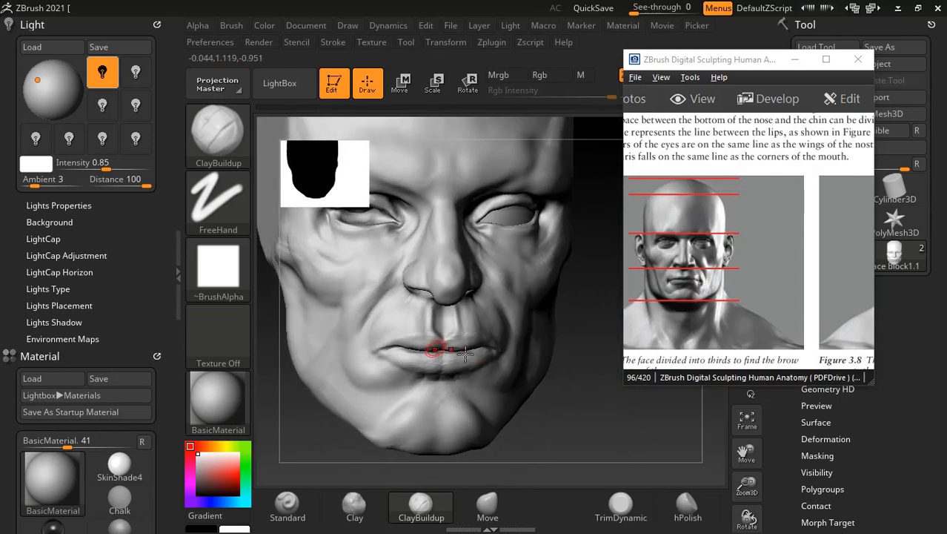
{"action": "left_click_drag", "start_coordinate": [569, 407], "coordinate": [601, 383]}
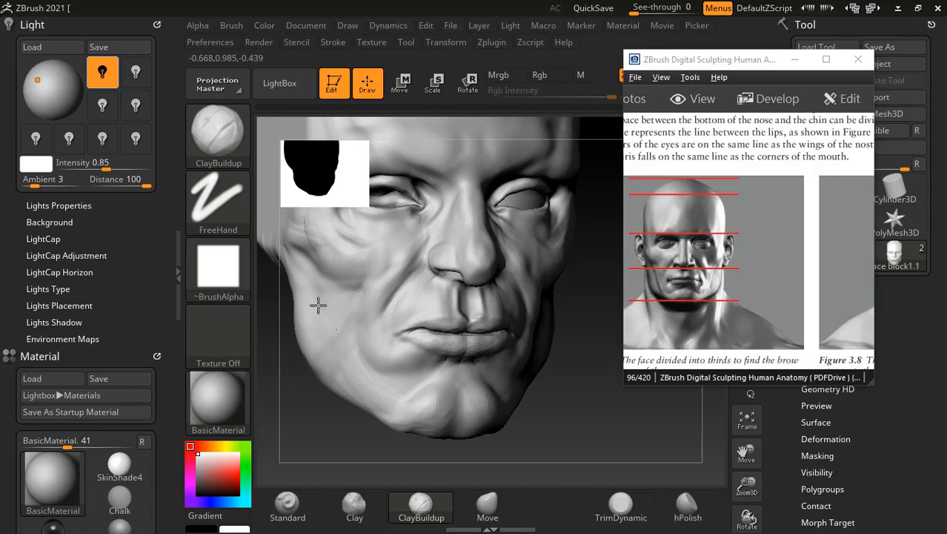
{"action": "mouse_move", "coordinate": [350, 374]}
{"action": "left_mouse_down"}
{"action": "mouse_move", "coordinate": [602, 415]}
{"action": "mouse_move", "coordinate": [605, 403]}
{"action": "mouse_move", "coordinate": [583, 404]}
{"action": "mouse_move", "coordinate": [590, 417]}
{"action": "mouse_move", "coordinate": [548, 366]}
{"action": "left_mouse_up"}
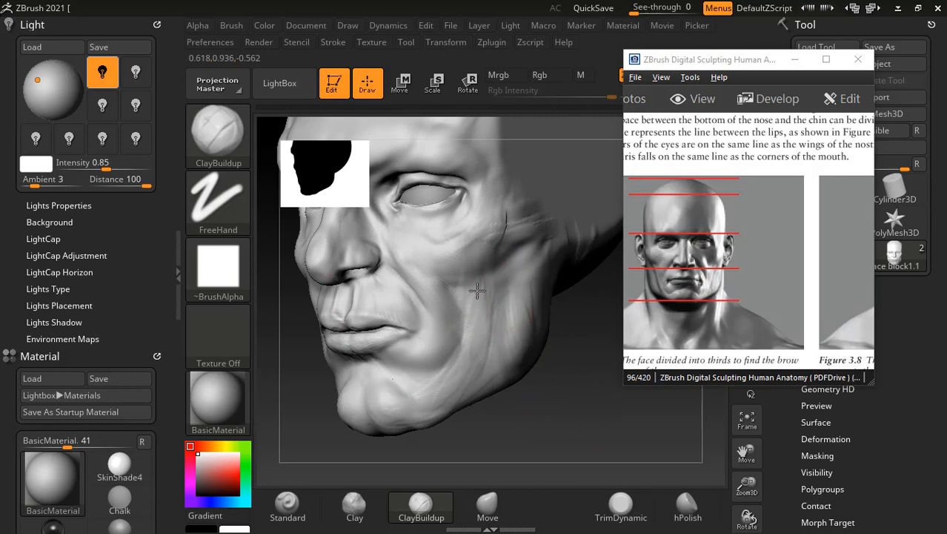
Step: Build up the chin and the lower cheeks beside the mouth, smoothing the chin strokes
{"action": "mouse_move", "coordinate": [507, 412]}
{"action": "left_mouse_down"}
{"action": "mouse_move", "coordinate": [510, 421]}
{"action": "mouse_move", "coordinate": [529, 417]}
{"action": "mouse_move", "coordinate": [528, 400]}
{"action": "left_mouse_up"}
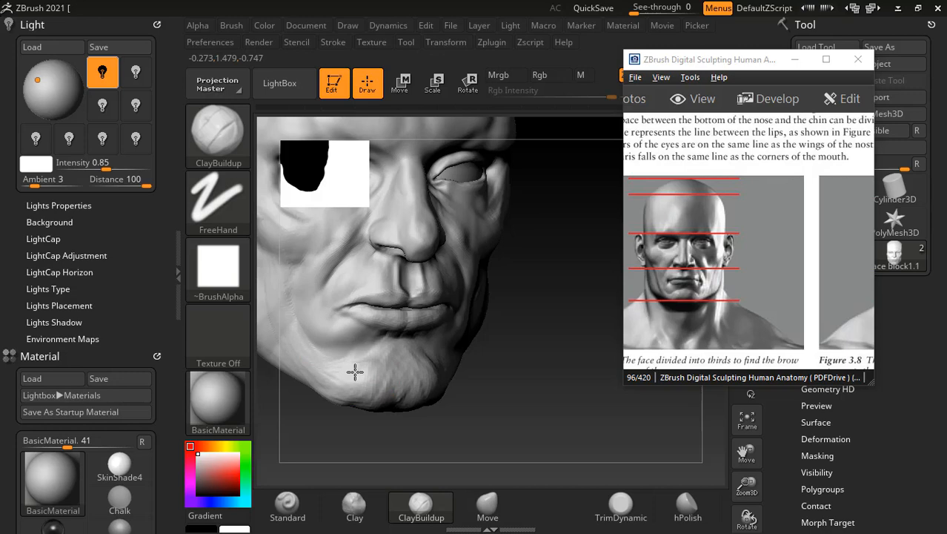
{"action": "mouse_move", "coordinate": [384, 377]}
{"action": "left_mouse_down", "text": "shift"}
{"action": "mouse_move", "coordinate": [364, 386]}
{"action": "mouse_move", "coordinate": [385, 409]}
{"action": "left_mouse_up", "text": "shift"}
{"action": "mouse_move", "coordinate": [481, 413]}
{"action": "left_mouse_down"}
{"action": "mouse_move", "coordinate": [564, 392]}
{"action": "mouse_move", "coordinate": [552, 380]}
{"action": "mouse_move", "coordinate": [594, 387]}
{"action": "left_mouse_up"}
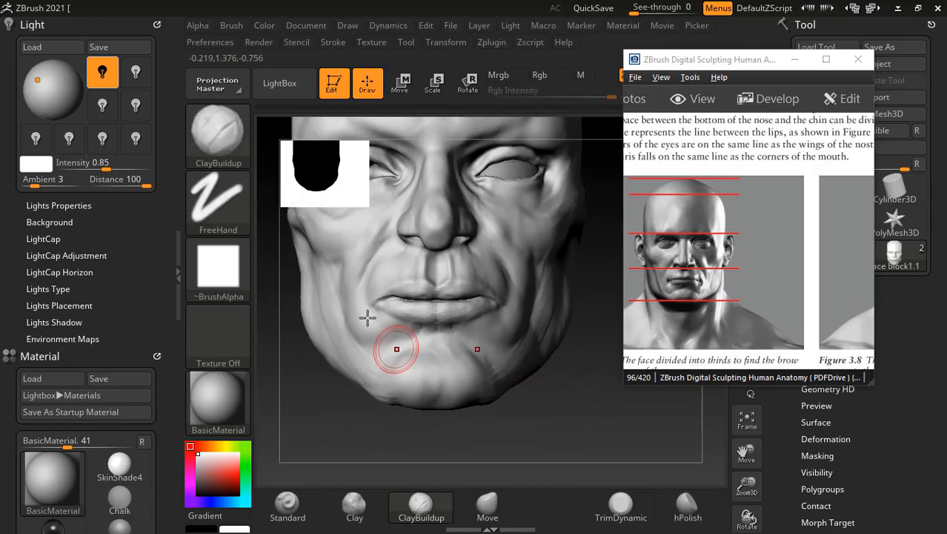
{"action": "left_click_drag", "start_coordinate": [332, 310], "coordinate": [350, 358]}
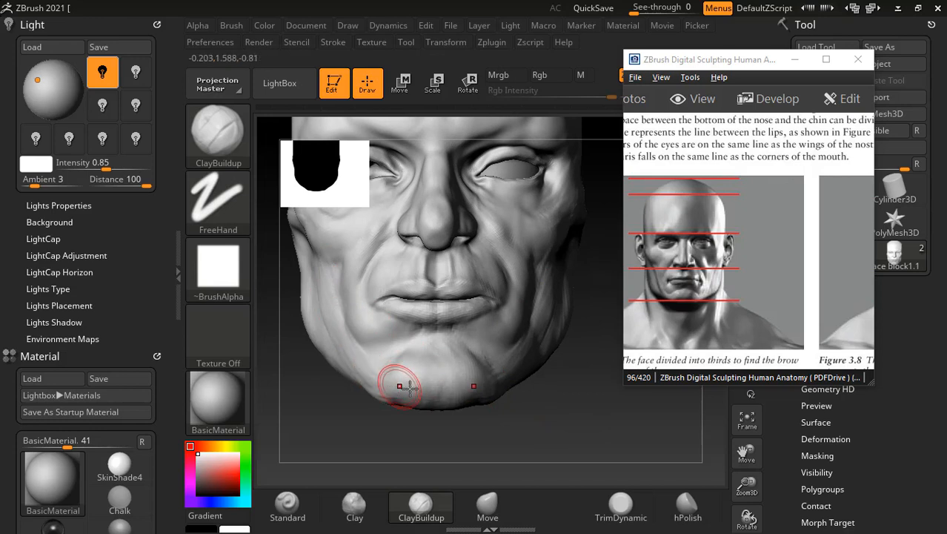
{"action": "key", "text": "shift"}
{"action": "key", "text": "shift"}
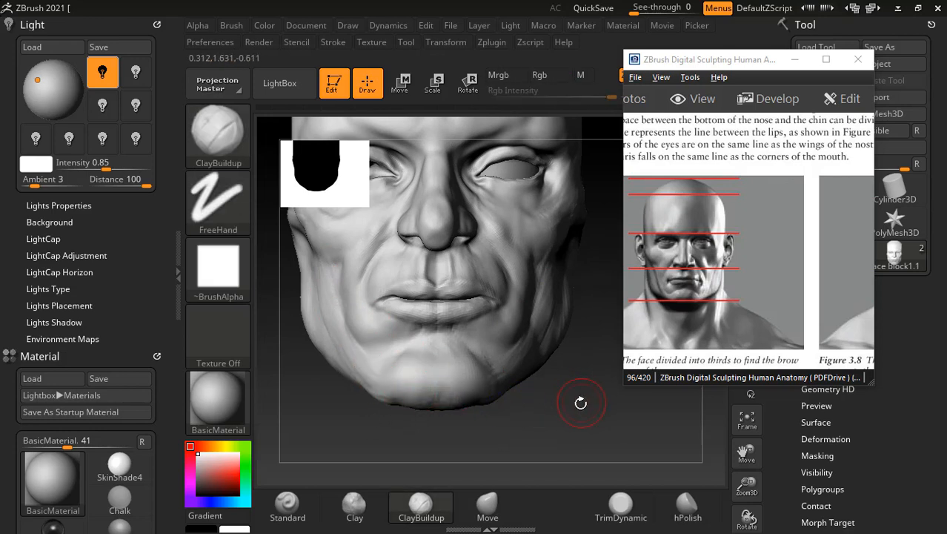
Step: Enlarge the face-thirds reference figure and sculpt the areas below the mouth corners and lower lip to match it
{"action": "scroll", "coordinate": [703, 286], "scroll_direction": "down", "scroll_amount": 1}
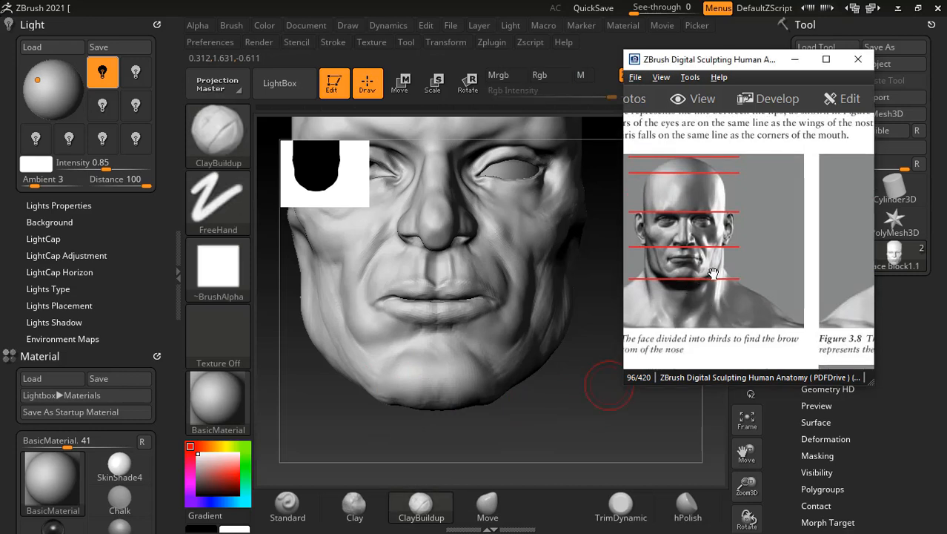
{"action": "scroll", "coordinate": [712, 273], "scroll_direction": "up", "scroll_amount": 2, "text": "ctrl"}
{"action": "mouse_move", "coordinate": [547, 405]}
{"action": "left_mouse_down"}
{"action": "mouse_move", "coordinate": [554, 393]}
{"action": "mouse_move", "coordinate": [565, 410]}
{"action": "mouse_move", "coordinate": [587, 411]}
{"action": "left_mouse_up"}
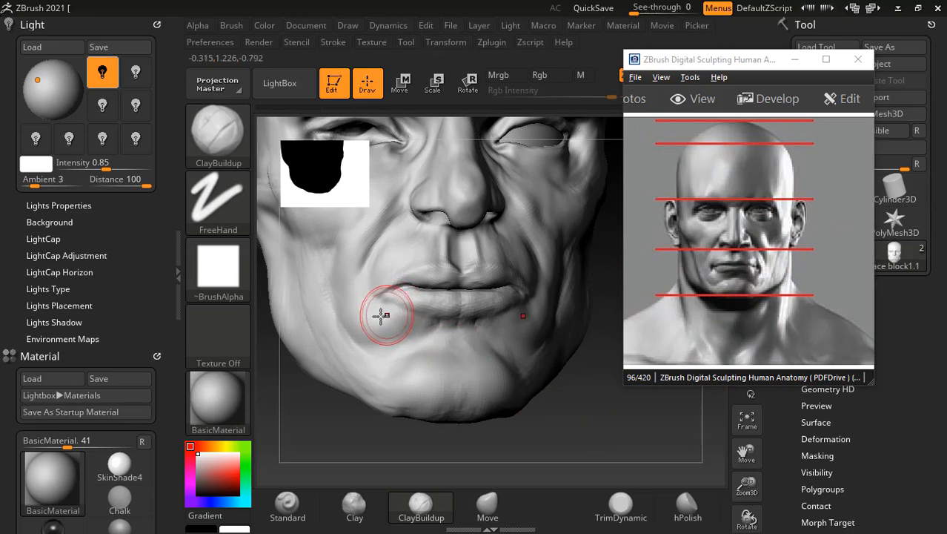
{"action": "left_click_drag", "start_coordinate": [382, 305], "coordinate": [376, 333], "text": "alt"}
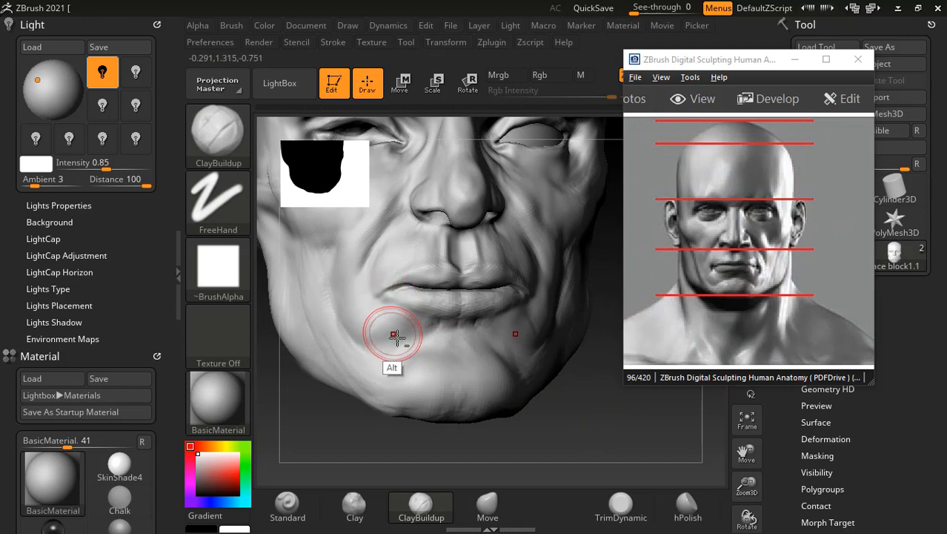
{"action": "left_click_drag", "start_coordinate": [578, 382], "coordinate": [566, 366]}
{"action": "mouse_move", "coordinate": [450, 304]}
{"action": "left_mouse_down"}
{"action": "mouse_move", "coordinate": [444, 328]}
{"action": "mouse_move", "coordinate": [435, 318]}
{"action": "mouse_move", "coordinate": [443, 313]}
{"action": "left_mouse_up"}
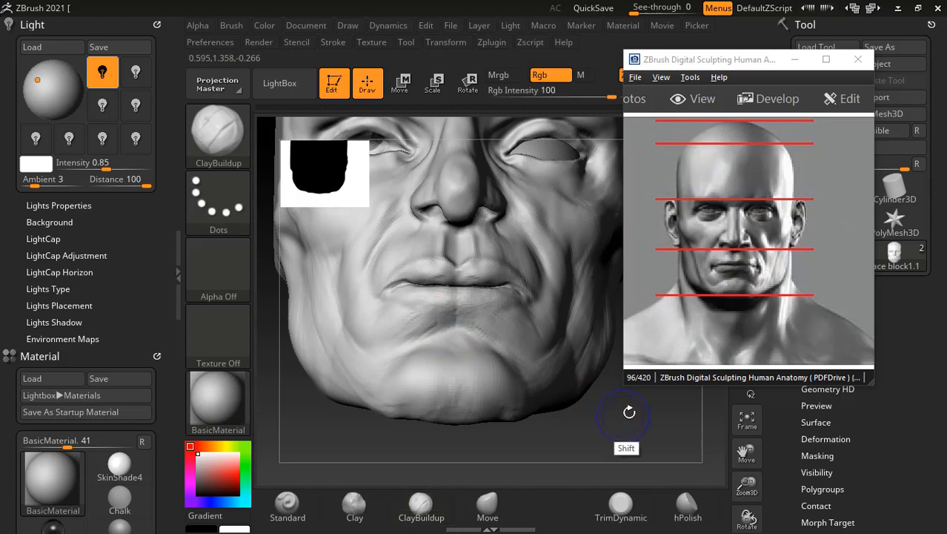
Step: Shape the area below the lower lip and around the mouth corners with ClayBuildup, smoothing the skin beside the corners
{"action": "left_click_drag", "start_coordinate": [627, 415], "coordinate": [632, 401]}
{"action": "left_click_drag", "start_coordinate": [462, 370], "coordinate": [444, 314]}
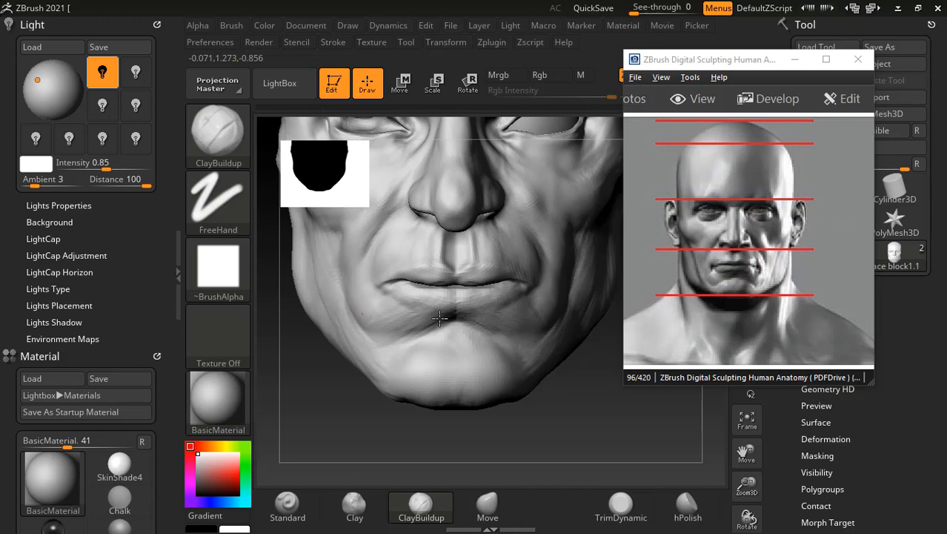
{"action": "mouse_move", "coordinate": [377, 276]}
{"action": "left_mouse_down"}
{"action": "mouse_move", "coordinate": [382, 266]}
{"action": "mouse_move", "coordinate": [372, 267]}
{"action": "left_mouse_up"}
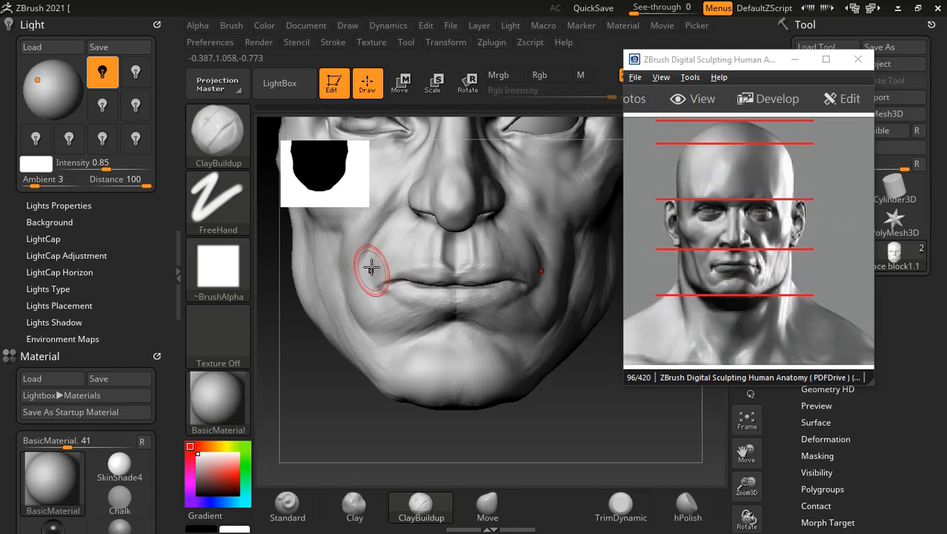
{"action": "left_click_drag", "start_coordinate": [567, 404], "coordinate": [593, 405]}
{"action": "mouse_move", "coordinate": [400, 326]}
{"action": "left_mouse_down"}
{"action": "mouse_move", "coordinate": [367, 271]}
{"action": "mouse_move", "coordinate": [359, 287]}
{"action": "left_mouse_up"}
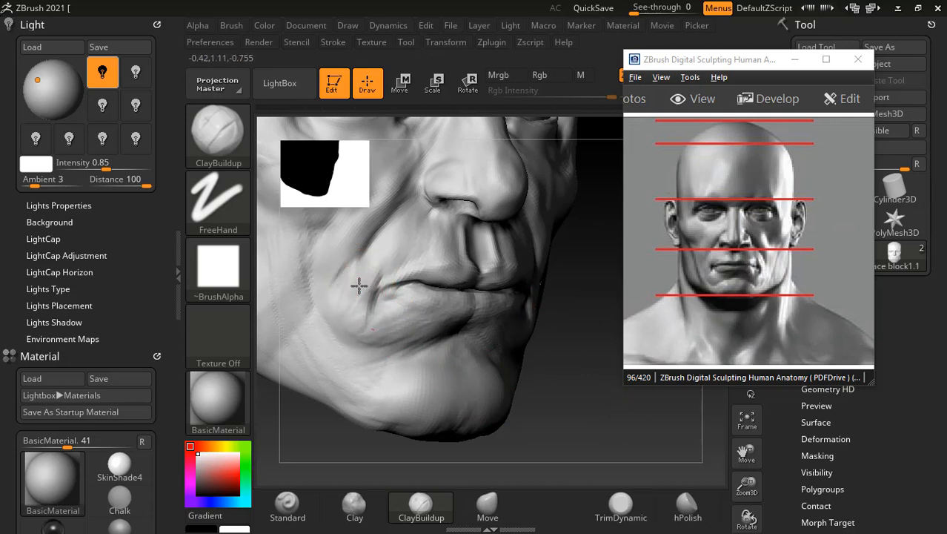
{"action": "left_click_drag", "start_coordinate": [555, 371], "coordinate": [639, 441]}
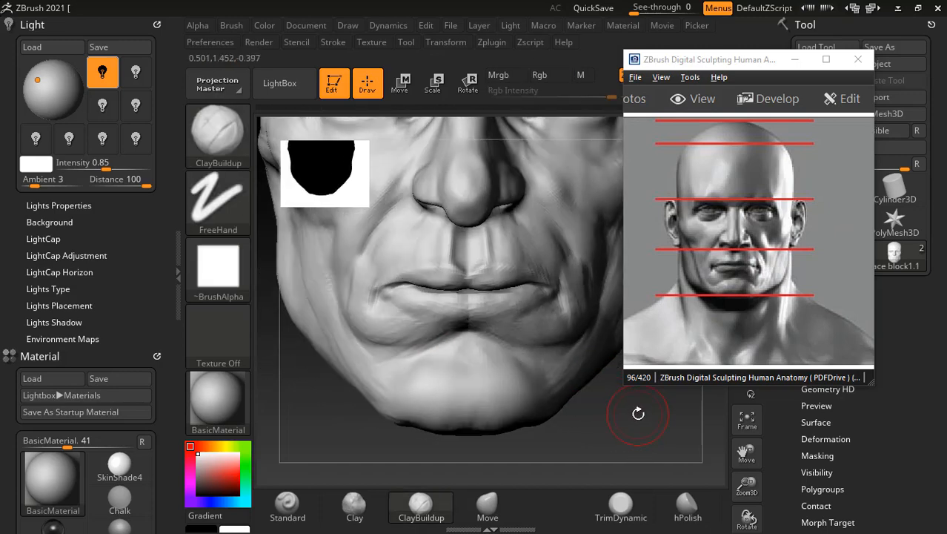
{"action": "key", "text": "shift"}
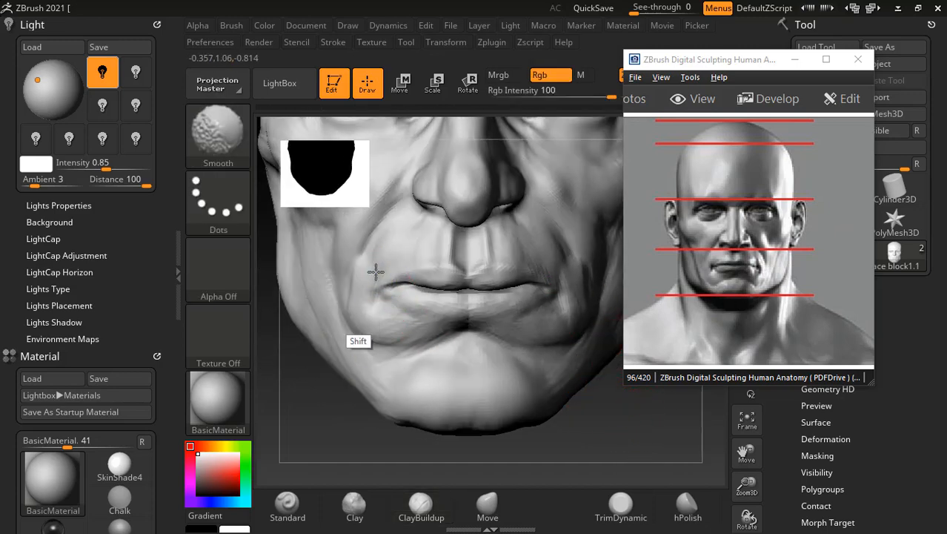
{"action": "left_click_drag", "start_coordinate": [376, 271], "coordinate": [356, 313], "text": "shift"}
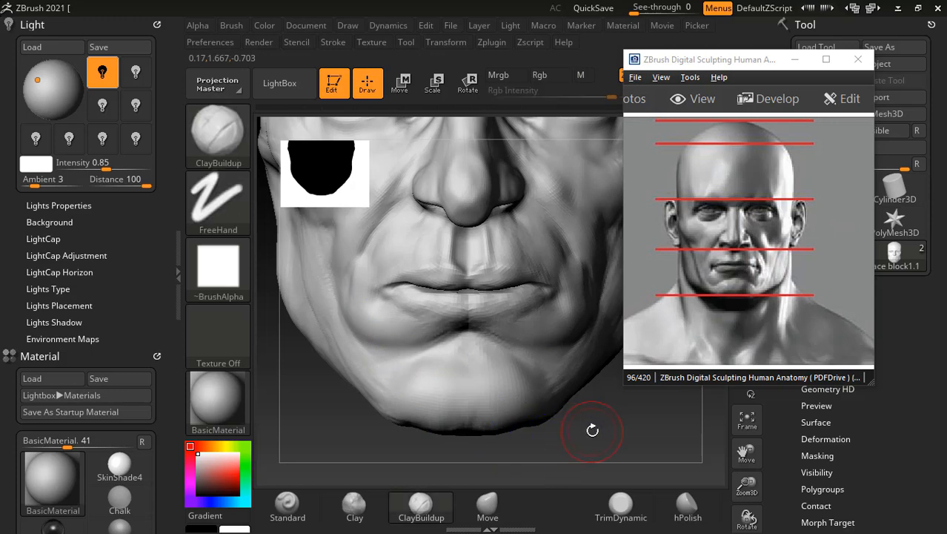
Step: Build up the nasolabial fold and the lower cheek beside the mouth with ClayBuildup, smoothing the strokes
{"action": "left_click_drag", "start_coordinate": [593, 428], "coordinate": [612, 427]}
{"action": "left_click_drag", "start_coordinate": [359, 247], "coordinate": [368, 221]}
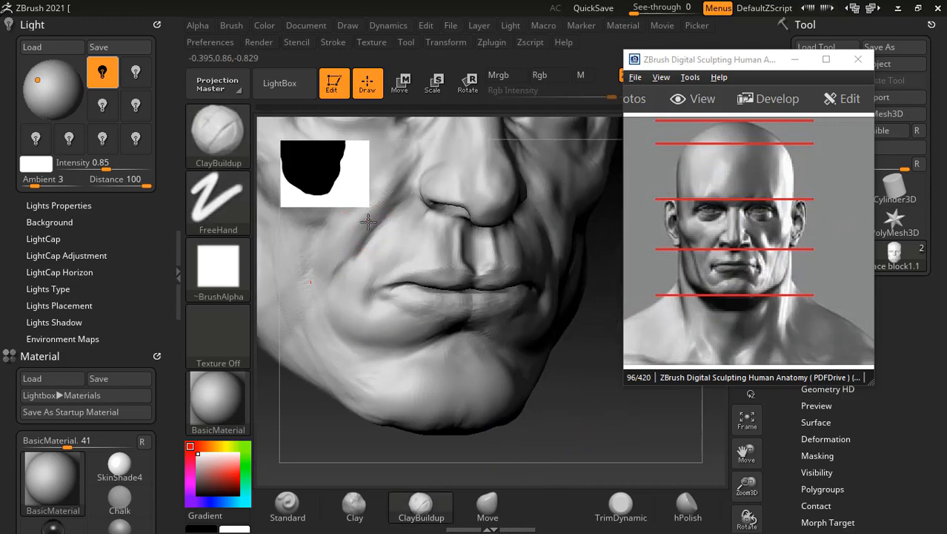
{"action": "left_click_drag", "start_coordinate": [309, 297], "coordinate": [334, 359]}
{"action": "mouse_move", "coordinate": [656, 416]}
{"action": "left_mouse_down"}
{"action": "mouse_move", "coordinate": [594, 412]}
{"action": "mouse_move", "coordinate": [632, 409]}
{"action": "left_mouse_up"}
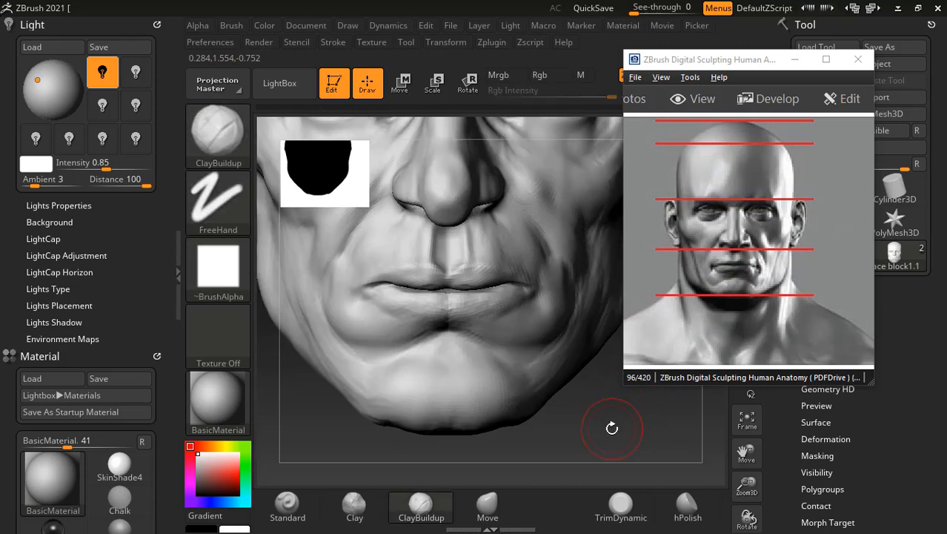
{"action": "key", "text": "shift"}
{"action": "key", "text": "shift"}
{"action": "key", "text": "shift"}
{"action": "key", "text": "shift"}
{"action": "key", "text": "shift"}
{"action": "left_click", "coordinate": [368, 194]}
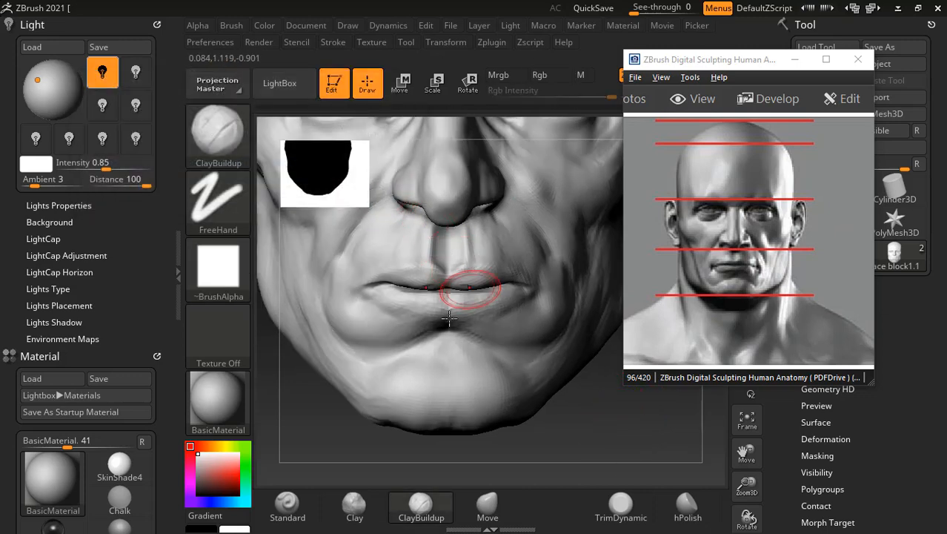
Step: Collapse the Light and Material tray to widen the canvas, and smooth the cheeks and the nasolabial folds
{"action": "double_click", "coordinate": [178, 275]}
{"action": "mouse_move", "coordinate": [516, 382]}
{"action": "left_mouse_down", "text": "alt"}
{"action": "mouse_move", "coordinate": [561, 364]}
{"action": "mouse_move", "coordinate": [546, 361]}
{"action": "mouse_move", "coordinate": [553, 372]}
{"action": "mouse_move", "coordinate": [541, 364]}
{"action": "left_mouse_up", "text": "alt"}
{"action": "key", "text": "shift"}
{"action": "key", "text": "shift"}
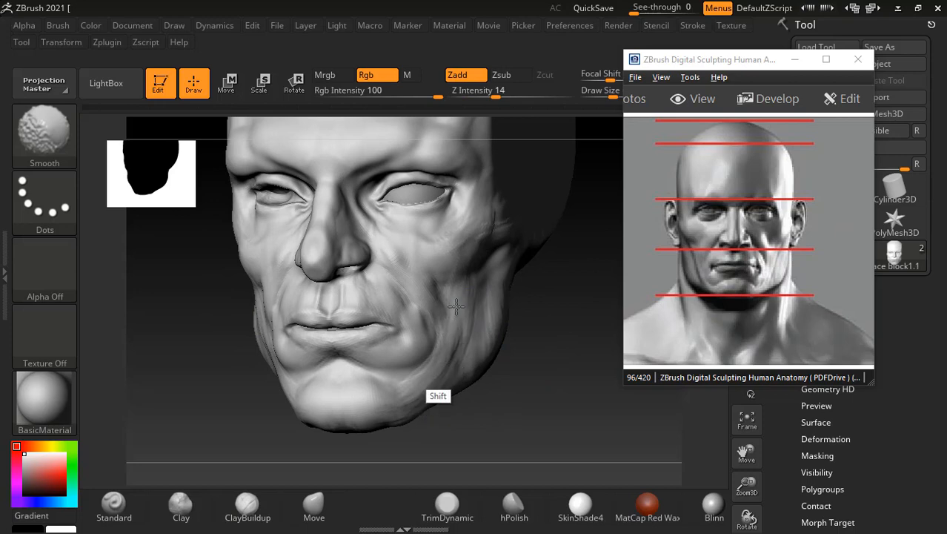
{"action": "mouse_move", "coordinate": [457, 306]}
{"action": "left_mouse_down"}
{"action": "mouse_move", "coordinate": [565, 366]}
{"action": "mouse_move", "coordinate": [487, 355]}
{"action": "left_mouse_up"}
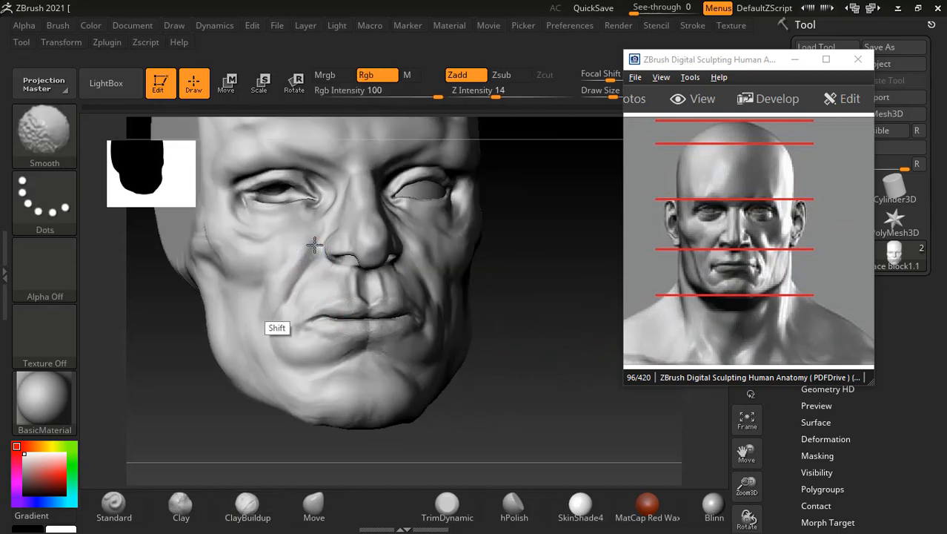
{"action": "left_click_drag", "start_coordinate": [315, 245], "coordinate": [285, 321], "text": "shift"}
{"action": "left_click_drag", "start_coordinate": [516, 346], "coordinate": [539, 355], "text": "shift"}
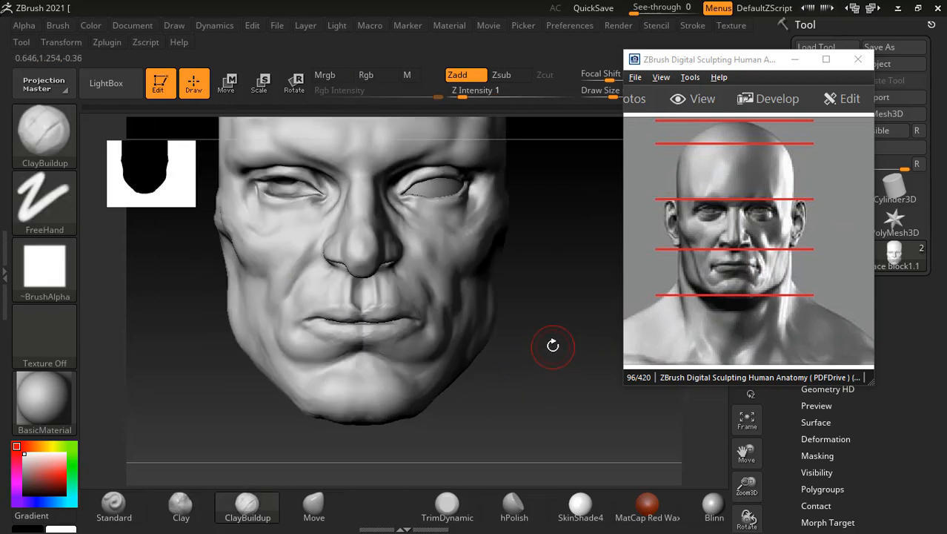
Step: Soften the hollow under the cheekbone and the jaw side, working from three-quarter views
{"action": "left_click_drag", "start_coordinate": [551, 358], "coordinate": [475, 328]}
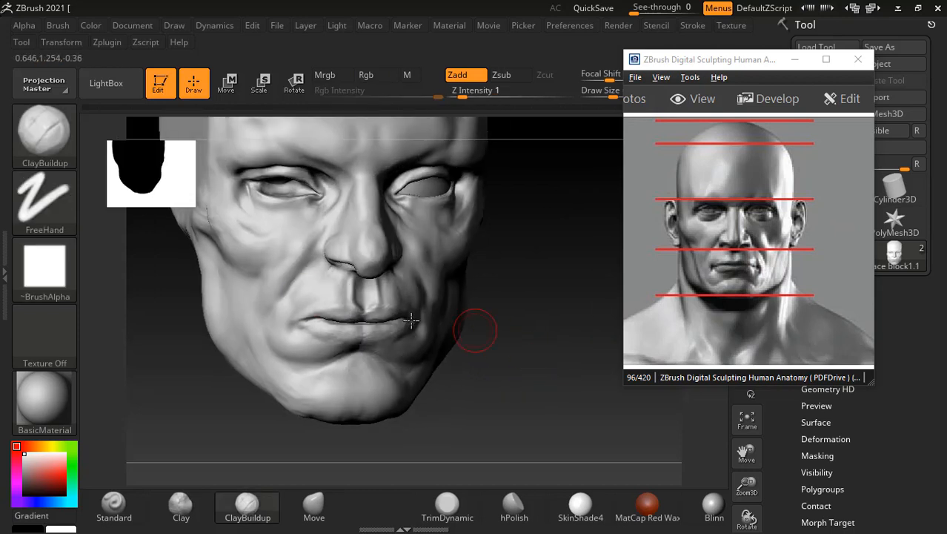
{"action": "key", "text": "shift"}
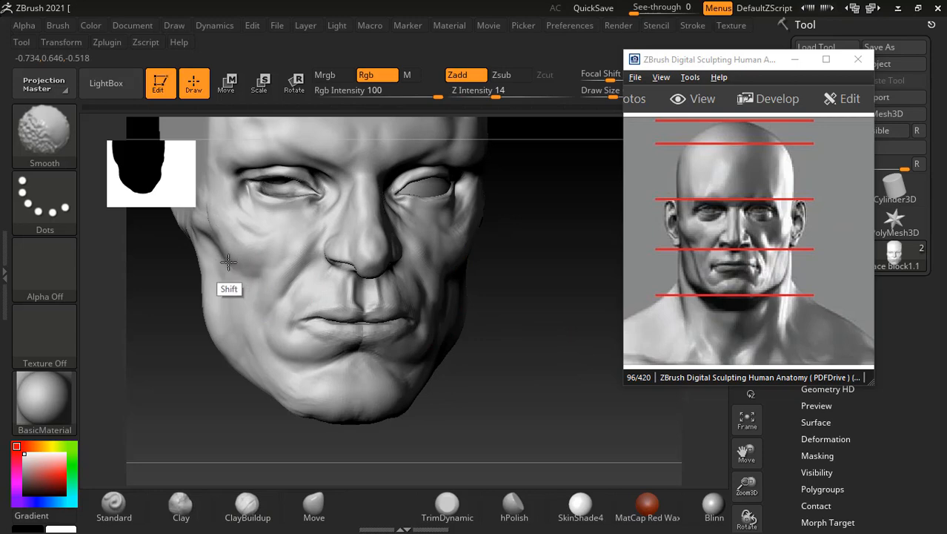
{"action": "mouse_move", "coordinate": [563, 345]}
{"action": "left_mouse_down", "text": "shift"}
{"action": "mouse_move", "coordinate": [566, 365]}
{"action": "mouse_move", "coordinate": [577, 369]}
{"action": "mouse_move", "coordinate": [507, 353]}
{"action": "left_mouse_up", "text": "shift"}
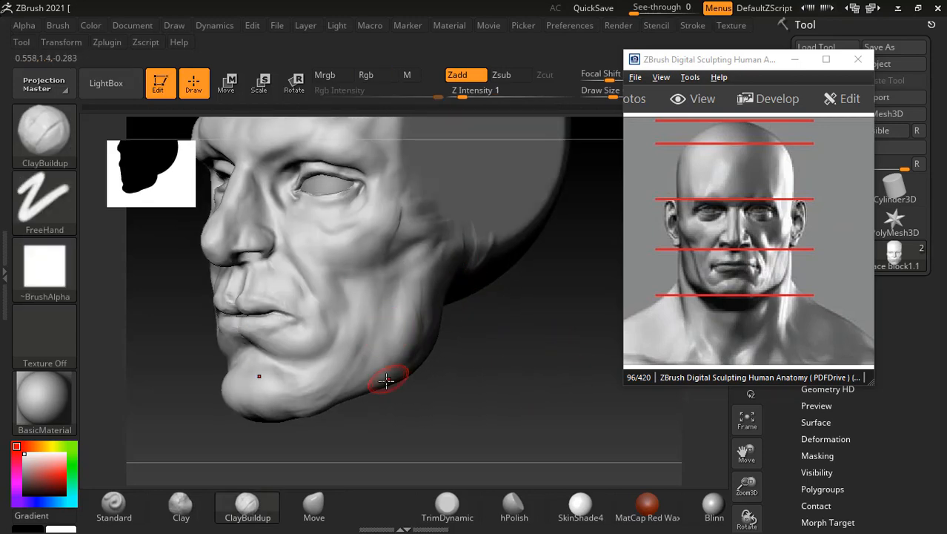
{"action": "key", "text": "shift"}
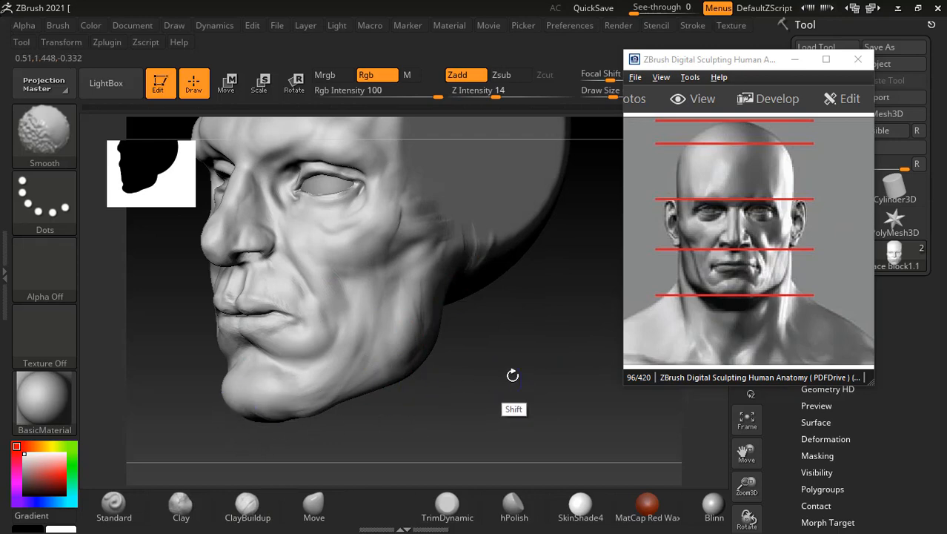
Step: Sculpt the chin's planes below the lower lip with additive and subtractive ClayBuildup strokes, smoothing them into the surrounding form
{"action": "mouse_move", "coordinate": [530, 385]}
{"action": "left_mouse_down"}
{"action": "mouse_move", "coordinate": [542, 356]}
{"action": "mouse_move", "coordinate": [522, 380]}
{"action": "mouse_move", "coordinate": [530, 379]}
{"action": "mouse_move", "coordinate": [546, 366]}
{"action": "mouse_move", "coordinate": [520, 364]}
{"action": "mouse_move", "coordinate": [497, 379]}
{"action": "mouse_move", "coordinate": [522, 381]}
{"action": "left_mouse_up"}
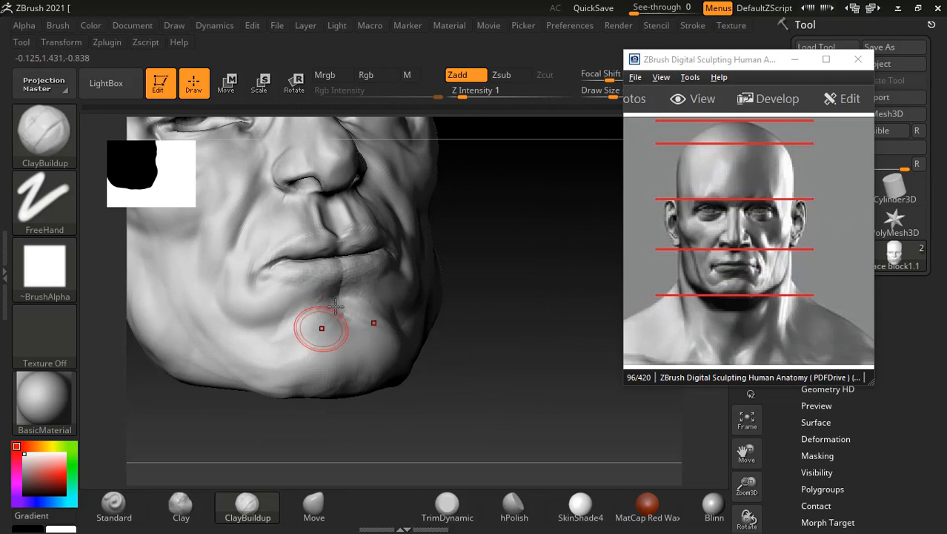
{"action": "key", "text": "shift"}
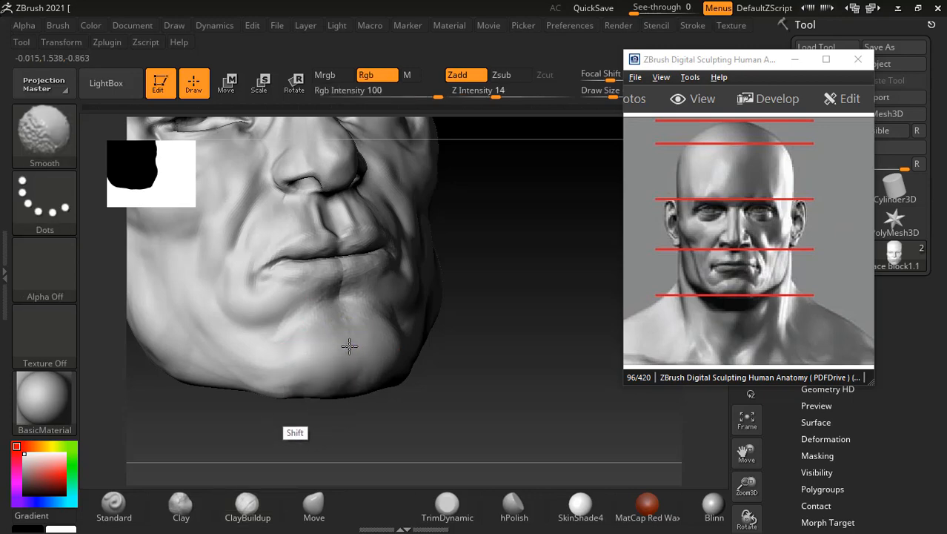
{"action": "mouse_move", "coordinate": [419, 360]}
{"action": "left_mouse_down"}
{"action": "mouse_move", "coordinate": [553, 381]}
{"action": "mouse_move", "coordinate": [571, 375]}
{"action": "left_mouse_up"}
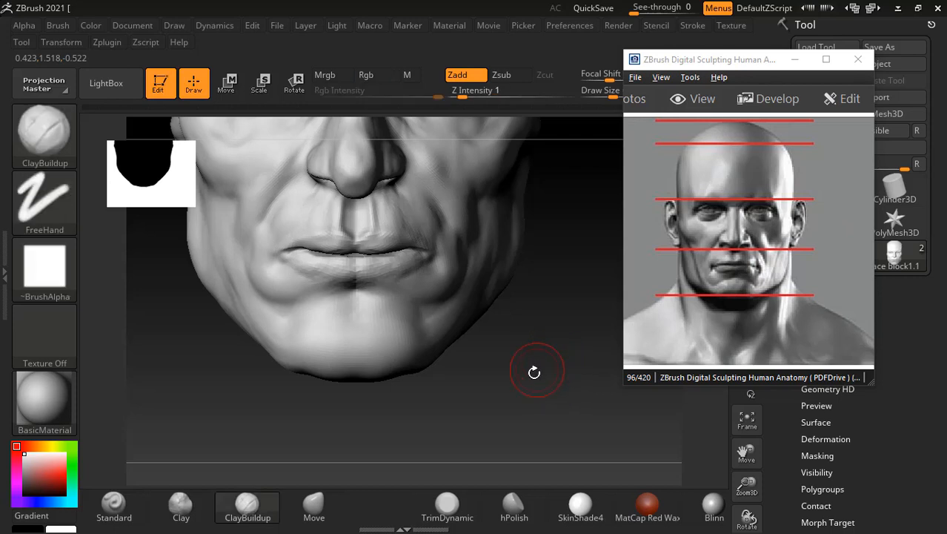
{"action": "key", "text": "alt"}
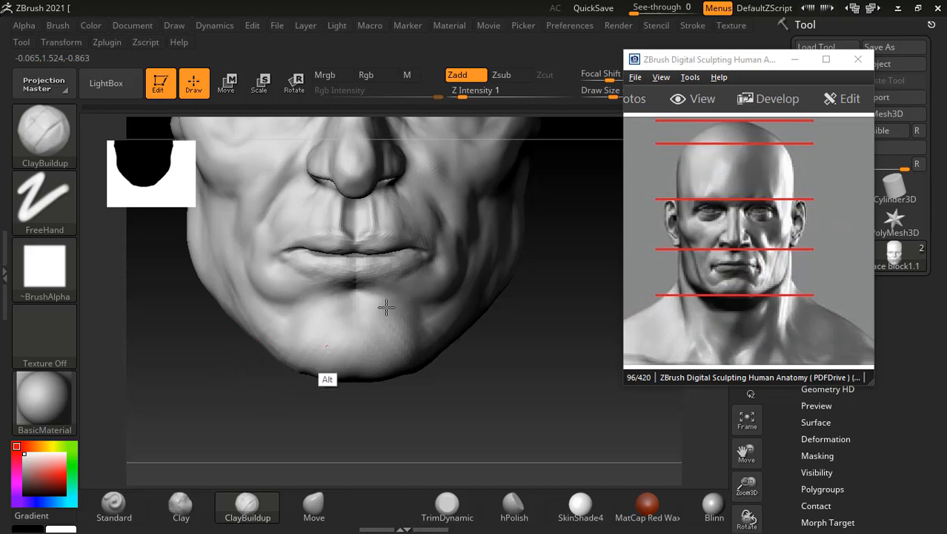
{"action": "key", "text": "shift"}
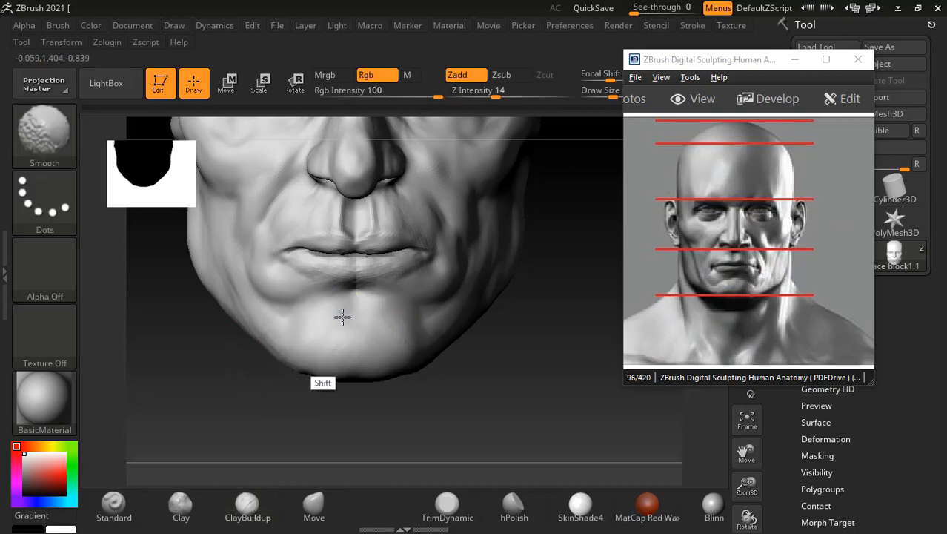
{"action": "key", "text": "shift"}
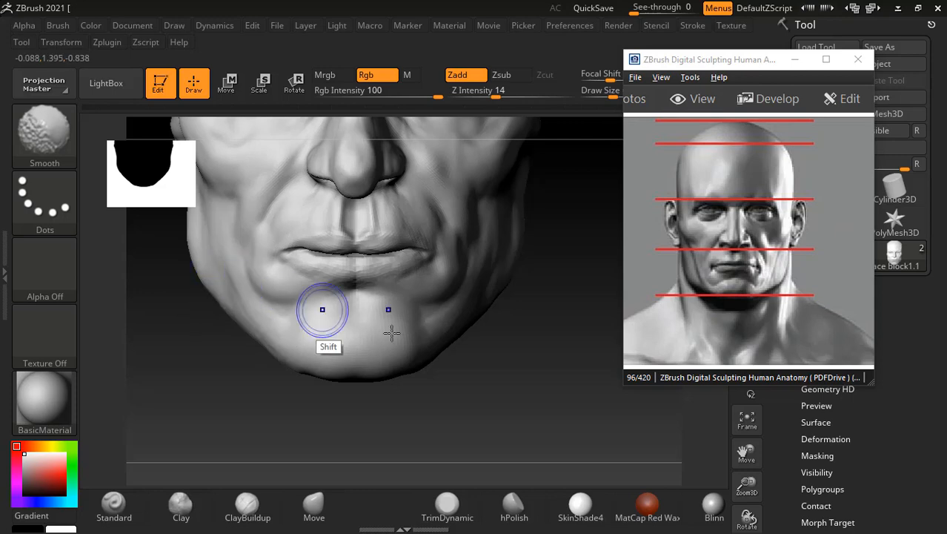
{"action": "mouse_move", "coordinate": [550, 364]}
{"action": "left_mouse_down"}
{"action": "mouse_move", "coordinate": [567, 364]}
{"action": "mouse_move", "coordinate": [541, 334]}
{"action": "mouse_move", "coordinate": [571, 325]}
{"action": "left_mouse_up"}
{"action": "key", "text": "shift"}
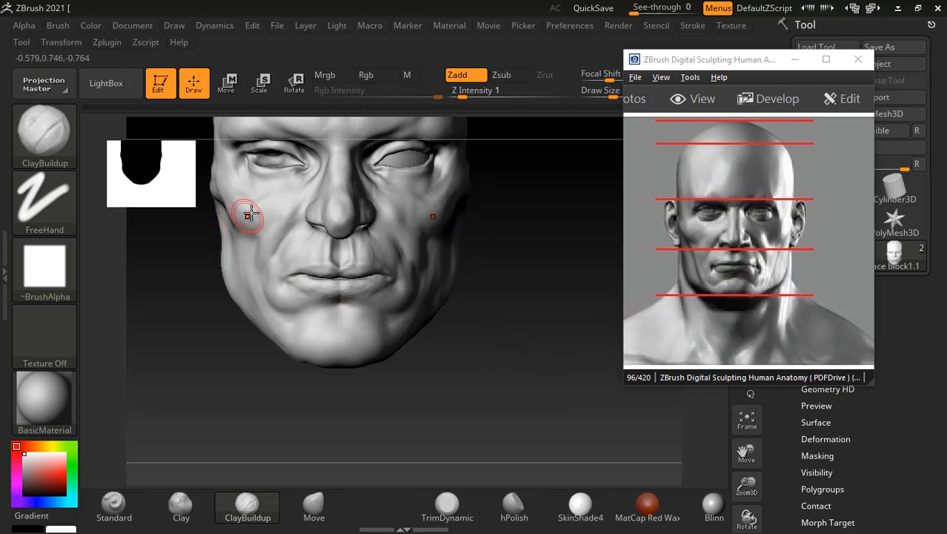
Step: Define the nostril wings and carve deeper nasolabial folds running from the nose with the Standard brush
{"action": "mouse_move", "coordinate": [520, 353]}
{"action": "left_mouse_down"}
{"action": "mouse_move", "coordinate": [538, 372]}
{"action": "mouse_move", "coordinate": [543, 362]}
{"action": "left_mouse_up"}
{"action": "left_click", "coordinate": [115, 504]}
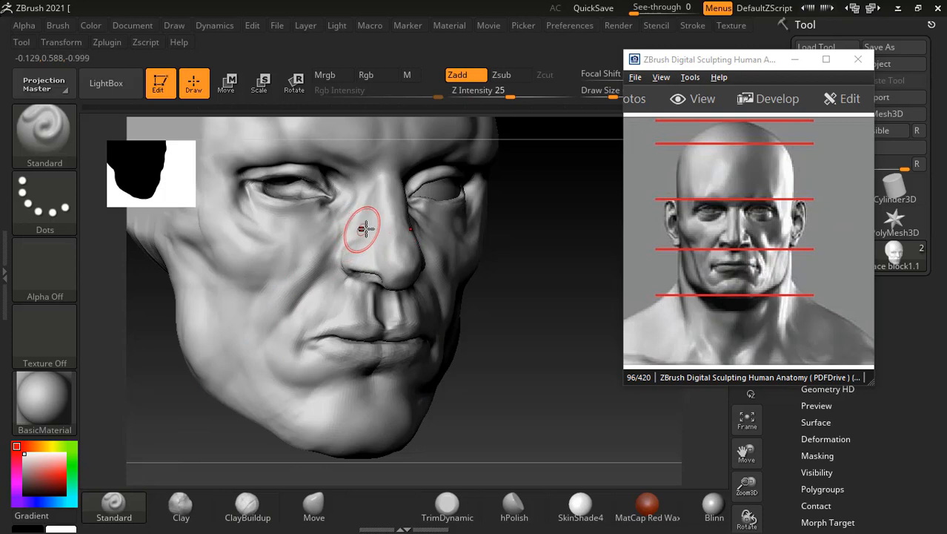
{"action": "mouse_move", "coordinate": [536, 298]}
{"action": "left_mouse_down", "text": "alt"}
{"action": "mouse_move", "coordinate": [565, 307]}
{"action": "mouse_move", "coordinate": [556, 310]}
{"action": "left_mouse_up", "text": "alt"}
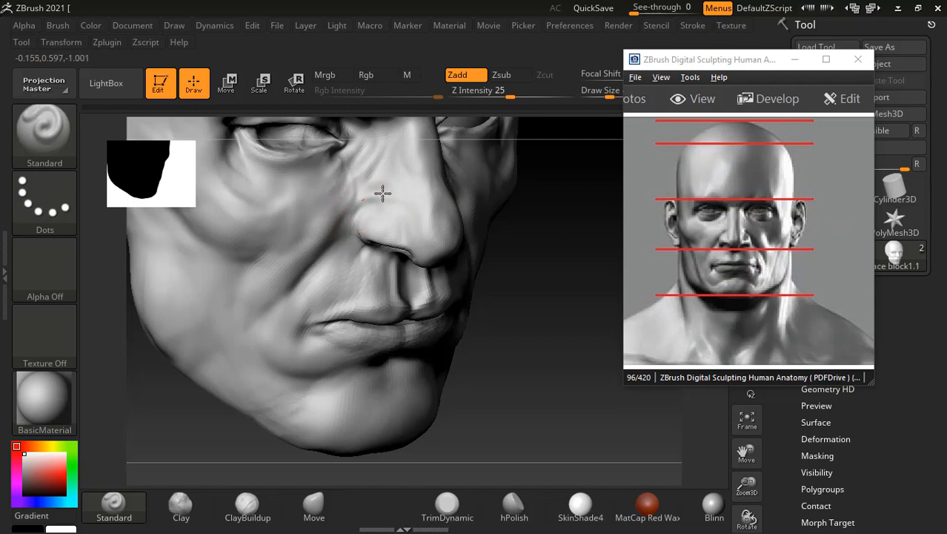
{"action": "left_click_drag", "start_coordinate": [316, 247], "coordinate": [270, 315]}
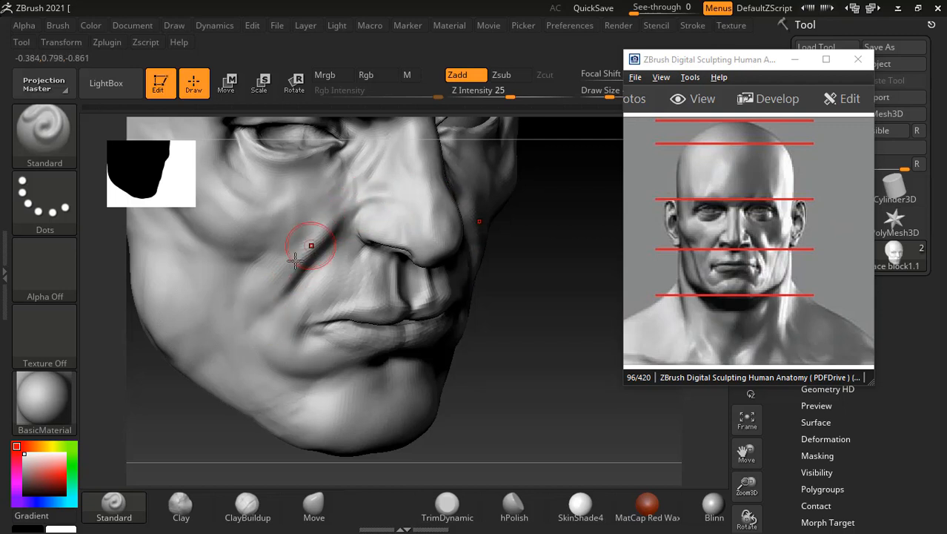
{"action": "key", "text": "shift"}
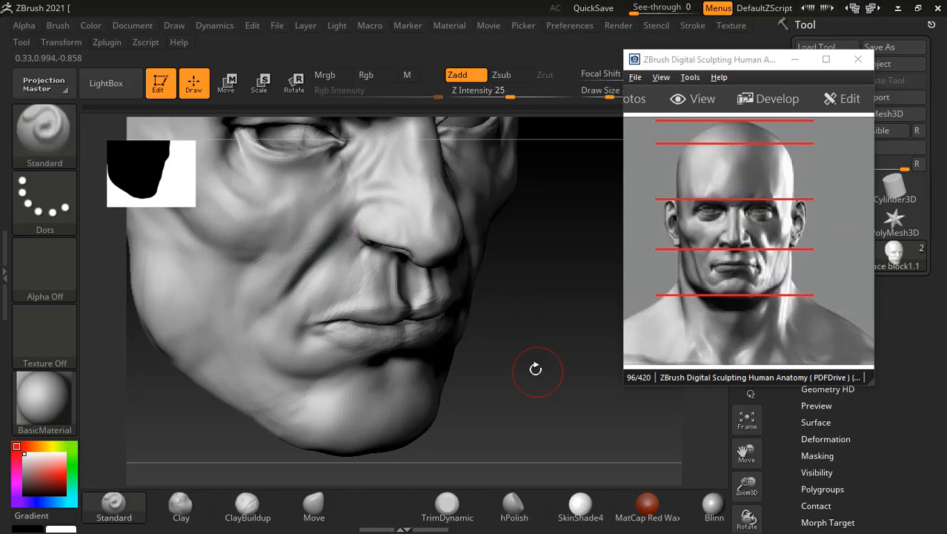
{"action": "left_click_drag", "start_coordinate": [533, 368], "coordinate": [438, 278]}
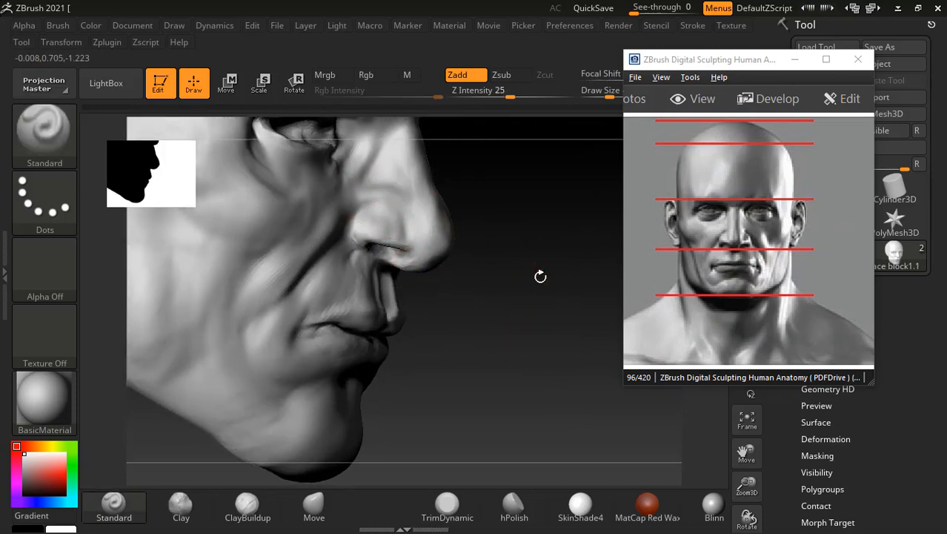
{"action": "mouse_move", "coordinate": [543, 275]}
{"action": "left_mouse_down"}
{"action": "mouse_move", "coordinate": [397, 218]}
{"action": "mouse_move", "coordinate": [303, 265]}
{"action": "mouse_move", "coordinate": [282, 286]}
{"action": "left_mouse_up"}
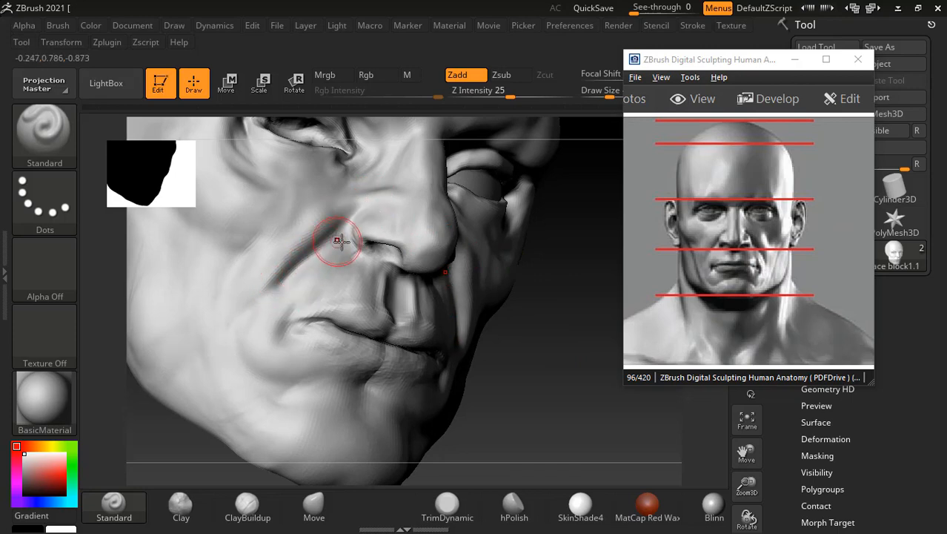
{"action": "left_click_drag", "start_coordinate": [604, 351], "coordinate": [620, 392]}
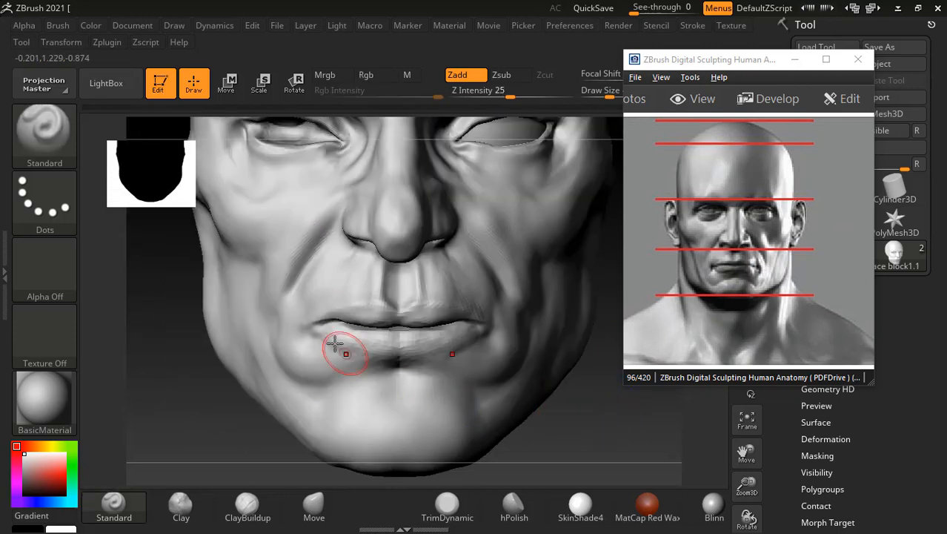
Step: Set the Standard brush's Z Intensity to 7 and refine the line between the lips and the mouth corners
{"action": "left_click_drag", "start_coordinate": [510, 96], "coordinate": [482, 96]}
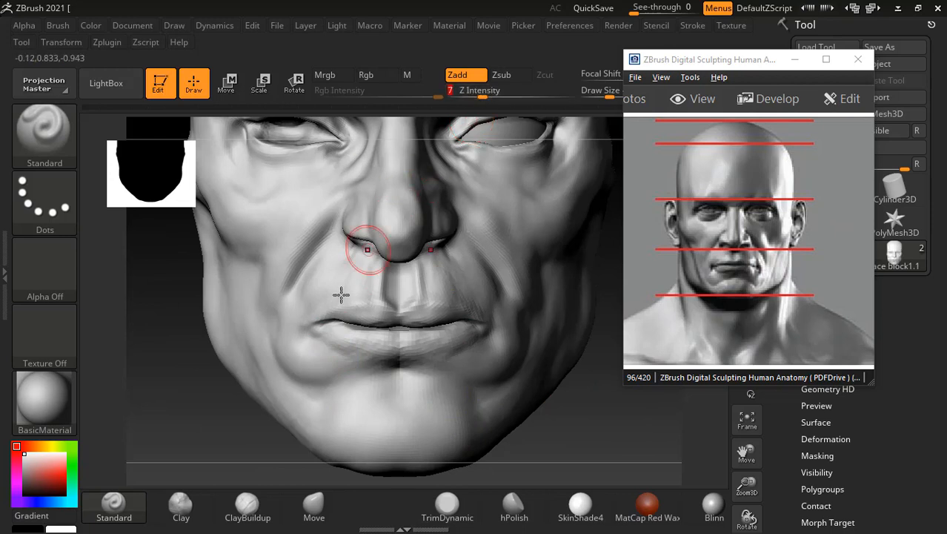
{"action": "left_click_drag", "start_coordinate": [415, 330], "coordinate": [317, 320]}
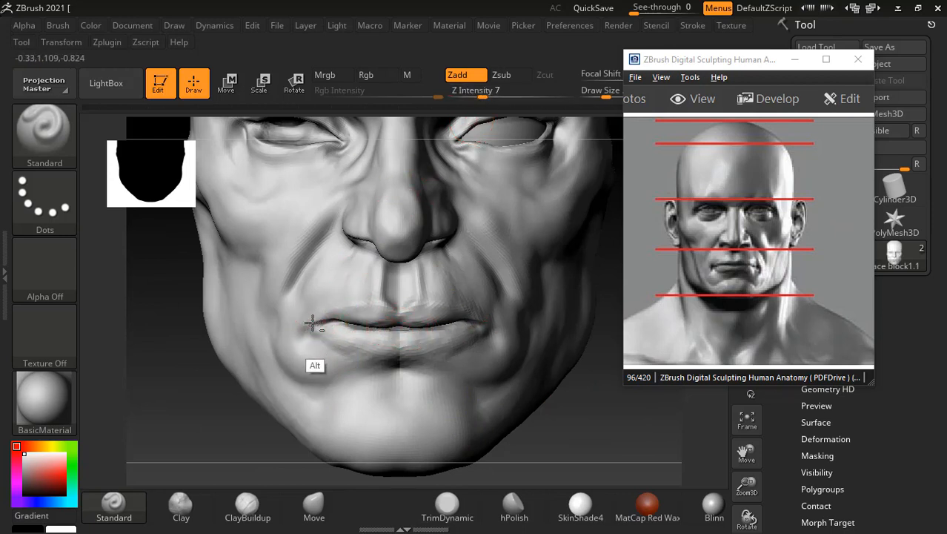
{"action": "mouse_move", "coordinate": [586, 382]}
{"action": "left_mouse_down"}
{"action": "mouse_move", "coordinate": [599, 409]}
{"action": "mouse_move", "coordinate": [575, 384]}
{"action": "mouse_move", "coordinate": [594, 409]}
{"action": "mouse_move", "coordinate": [583, 392]}
{"action": "left_mouse_up"}
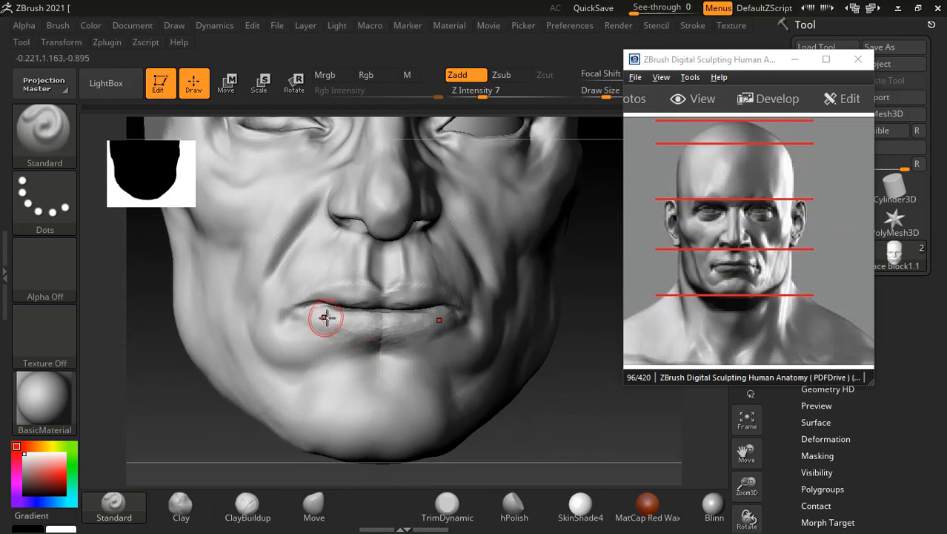
{"action": "key", "text": "alt"}
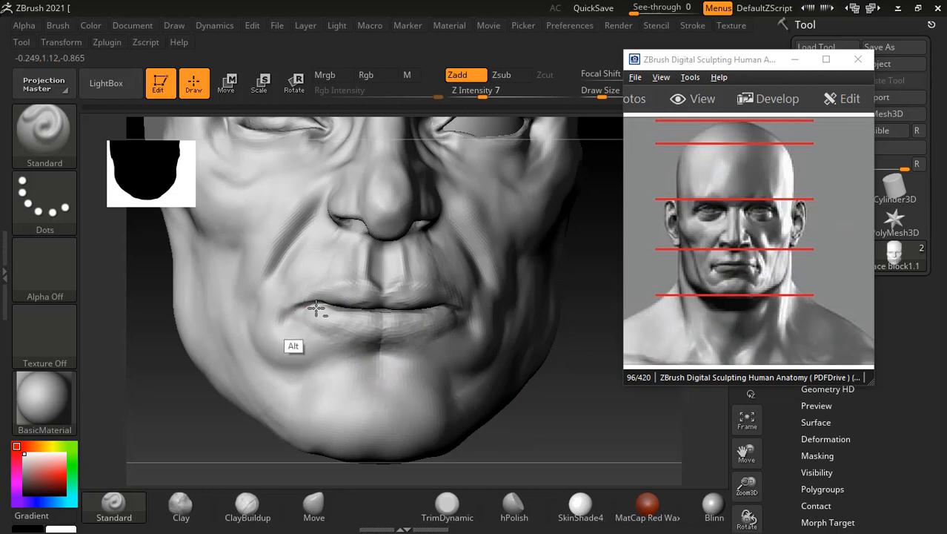
{"action": "left_click_drag", "start_coordinate": [571, 385], "coordinate": [552, 377]}
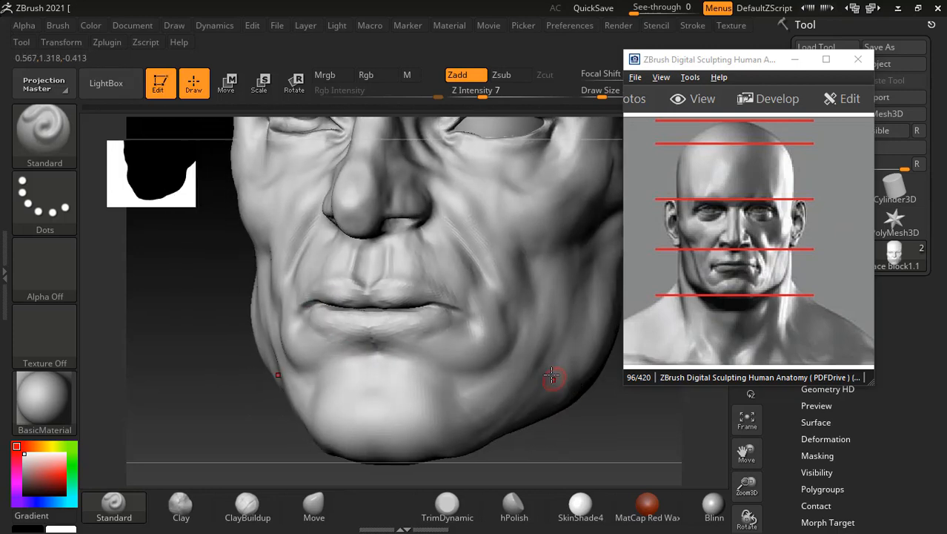
Step: Refine the lower lip and the area beneath the mouth corners with low-intensity Standard brush strokes from three-quarter views
{"action": "left_click", "coordinate": [441, 324]}
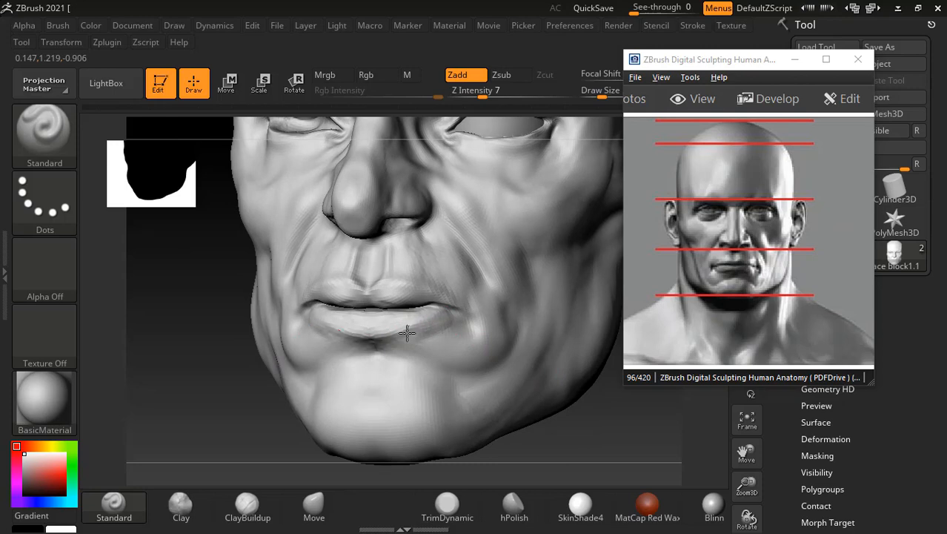
{"action": "left_click_drag", "start_coordinate": [208, 376], "coordinate": [239, 388]}
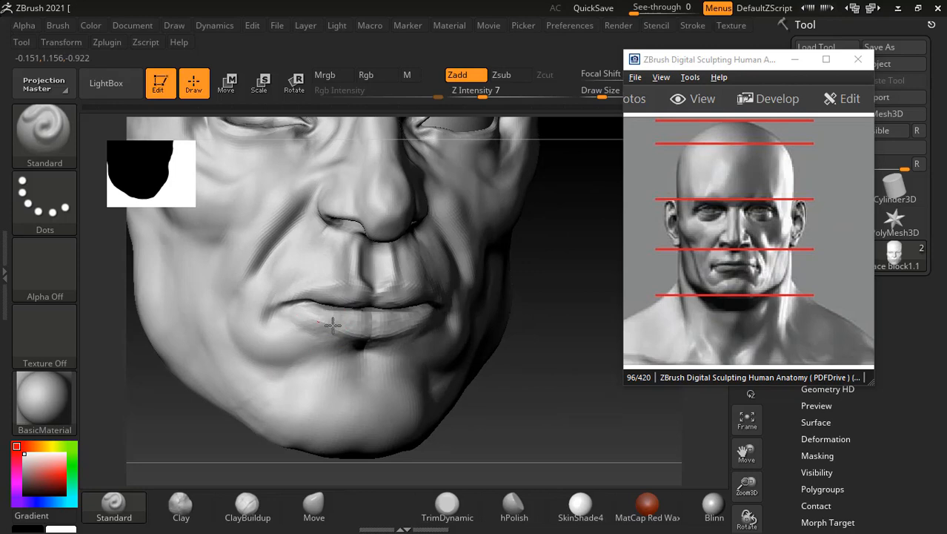
{"action": "mouse_move", "coordinate": [533, 387]}
{"action": "left_mouse_down"}
{"action": "mouse_move", "coordinate": [558, 377]}
{"action": "mouse_move", "coordinate": [538, 402]}
{"action": "left_mouse_up"}
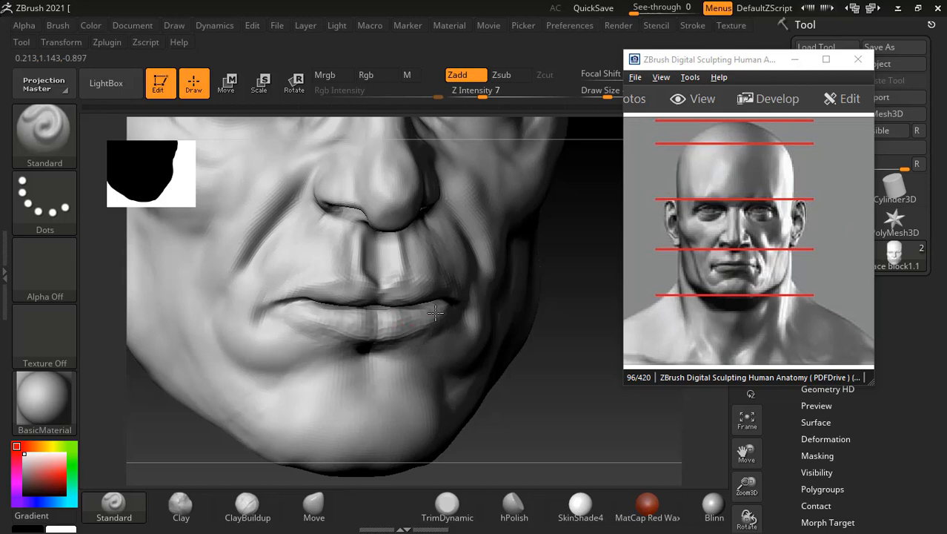
{"action": "left_click_drag", "start_coordinate": [565, 374], "coordinate": [570, 376]}
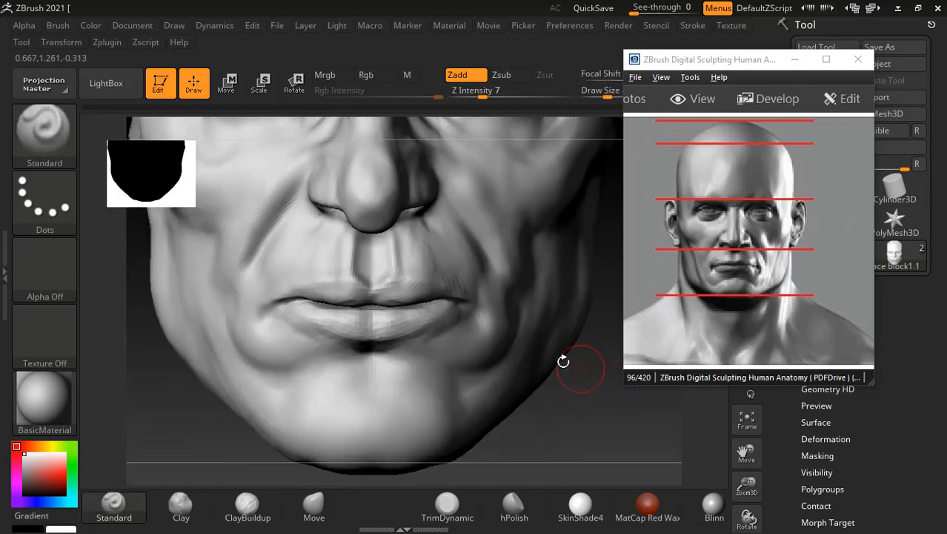
Step: Smooth the centre and lower edge of the lower lip and refine its form toward the mouth corner
{"action": "key", "text": "shift"}
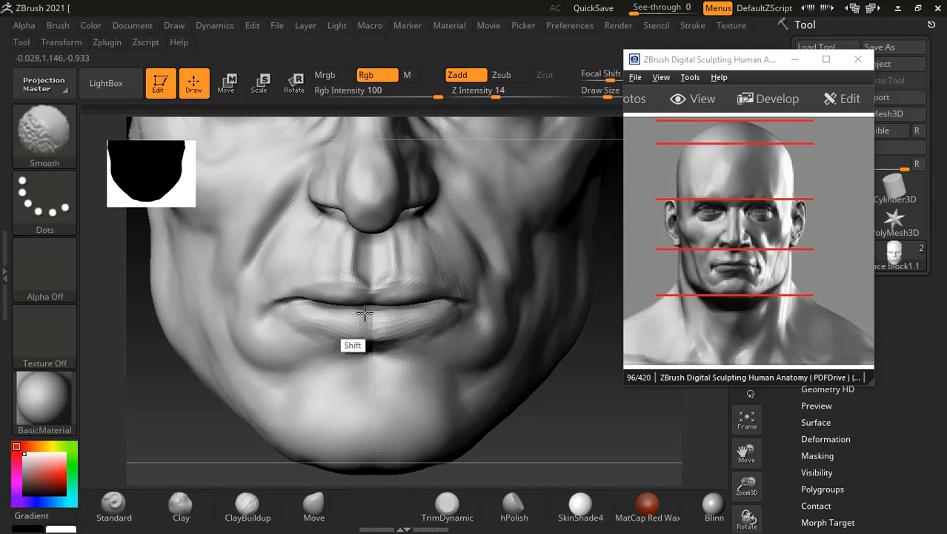
{"action": "left_click_drag", "start_coordinate": [365, 313], "coordinate": [368, 321], "text": "shift"}
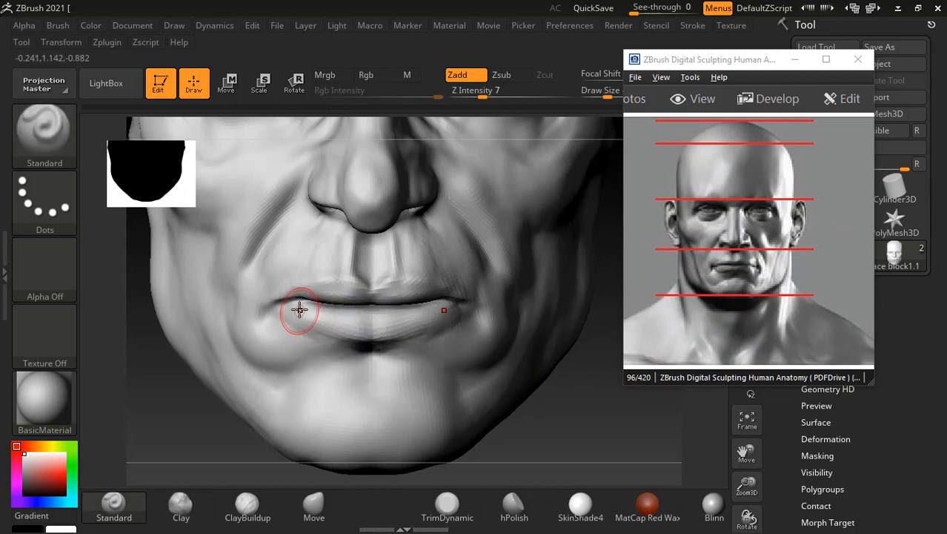
{"action": "left_click_drag", "start_coordinate": [300, 309], "coordinate": [321, 321]}
{"action": "mouse_move", "coordinate": [368, 342]}
{"action": "left_mouse_down", "text": "shift"}
{"action": "mouse_move", "coordinate": [317, 340]}
{"action": "mouse_move", "coordinate": [301, 318]}
{"action": "mouse_move", "coordinate": [312, 322]}
{"action": "left_mouse_up", "text": "shift"}
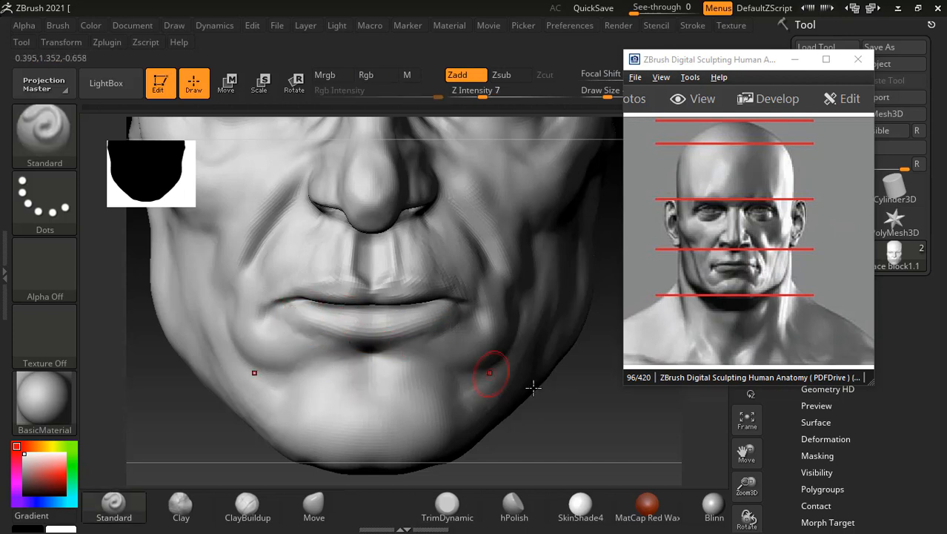
{"action": "left_click_drag", "start_coordinate": [573, 397], "coordinate": [563, 368], "text": "alt"}
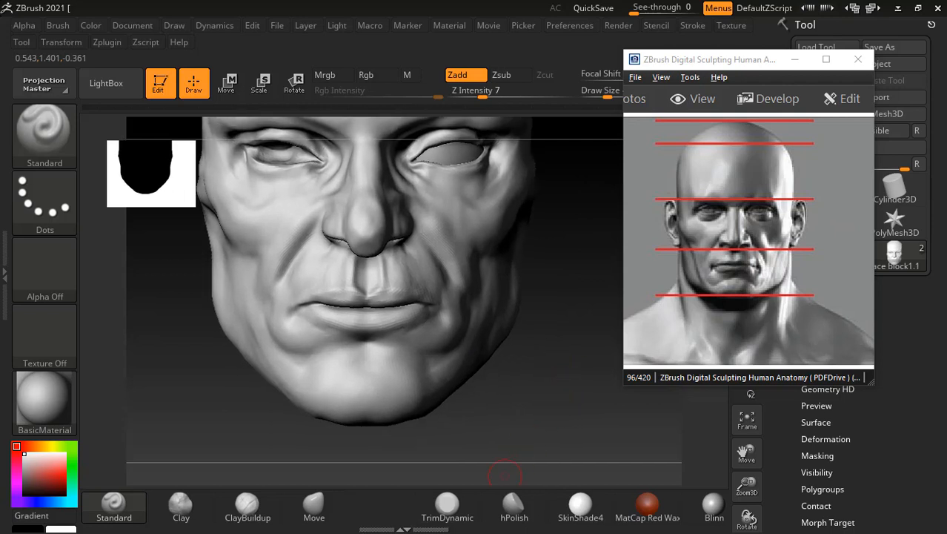
{"action": "mouse_move", "coordinate": [514, 350]}
{"action": "left_mouse_down"}
{"action": "mouse_move", "coordinate": [537, 343]}
{"action": "mouse_move", "coordinate": [482, 334]}
{"action": "left_mouse_up"}
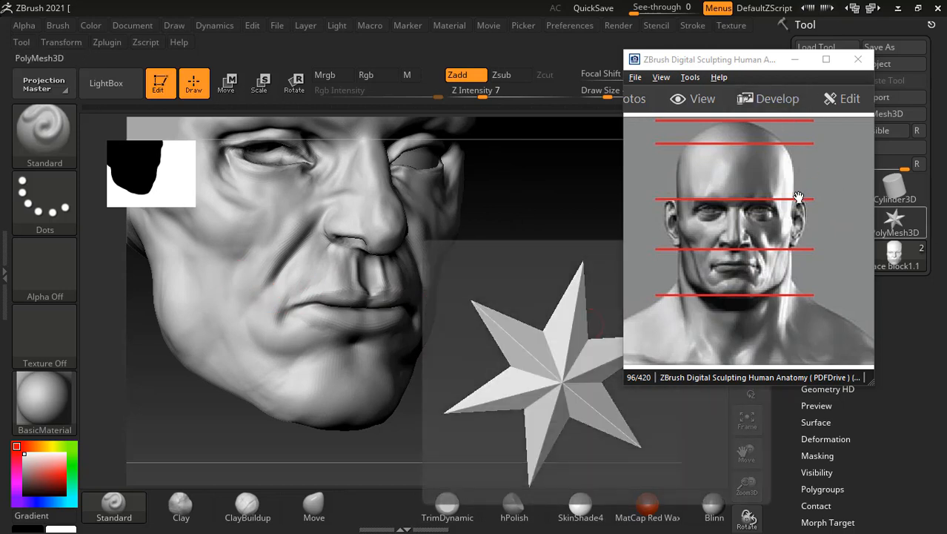
Step: Bring the side-view head proportions in Figure 3.9 into the reference window and place the window beside the sculpt
{"action": "left_click_drag", "start_coordinate": [753, 61], "coordinate": [730, 48]}
{"action": "left_click_drag", "start_coordinate": [745, 200], "coordinate": [738, 218]}
{"action": "scroll", "coordinate": [739, 218], "scroll_direction": "down", "scroll_amount": 3}
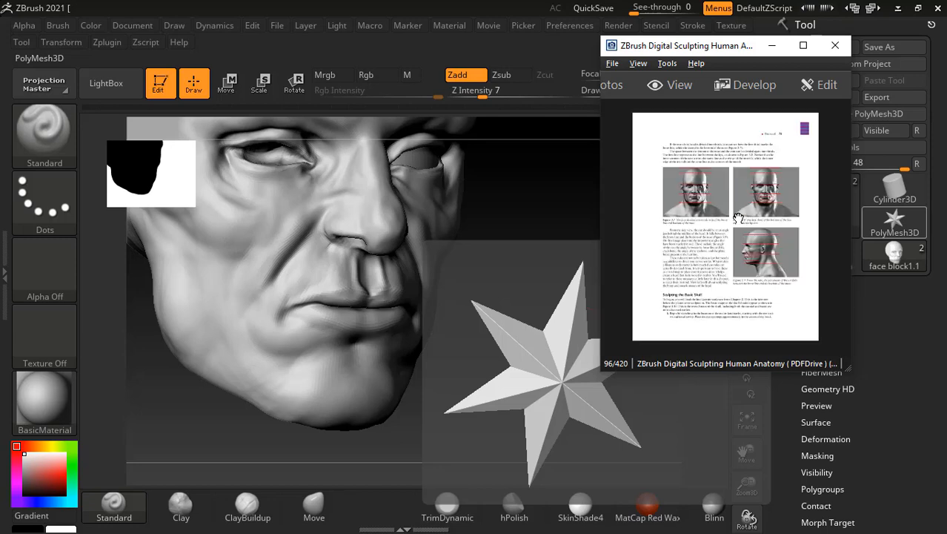
{"action": "scroll", "coordinate": [780, 212], "scroll_direction": "up", "scroll_amount": 5}
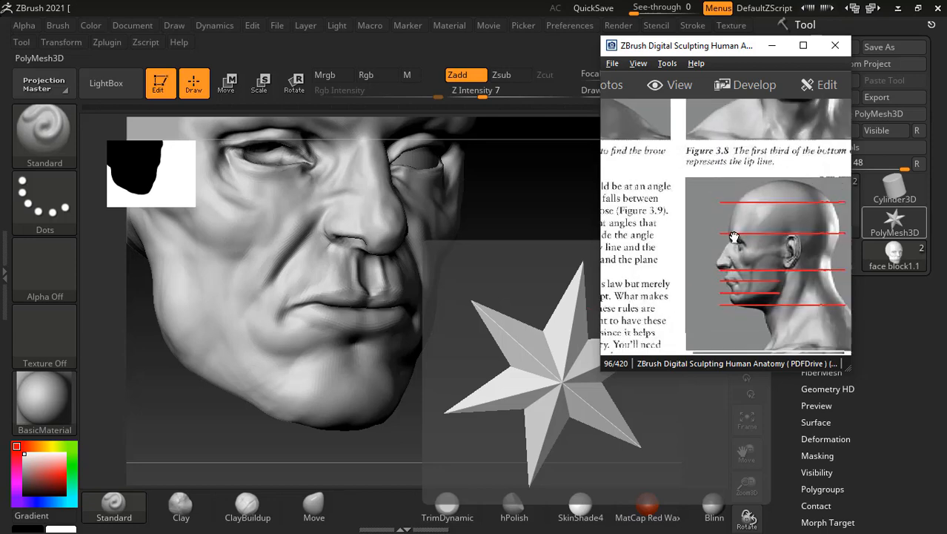
{"action": "left_click_drag", "start_coordinate": [753, 232], "coordinate": [763, 238]}
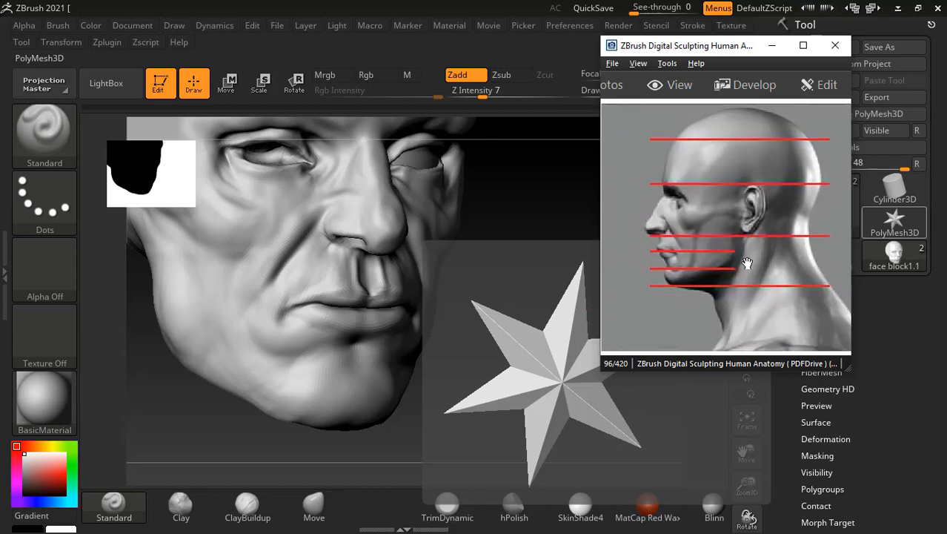
{"action": "key", "text": "alt+Tab"}
{"action": "key", "text": "alt+Tab"}
{"action": "key", "text": "alt+Tab"}
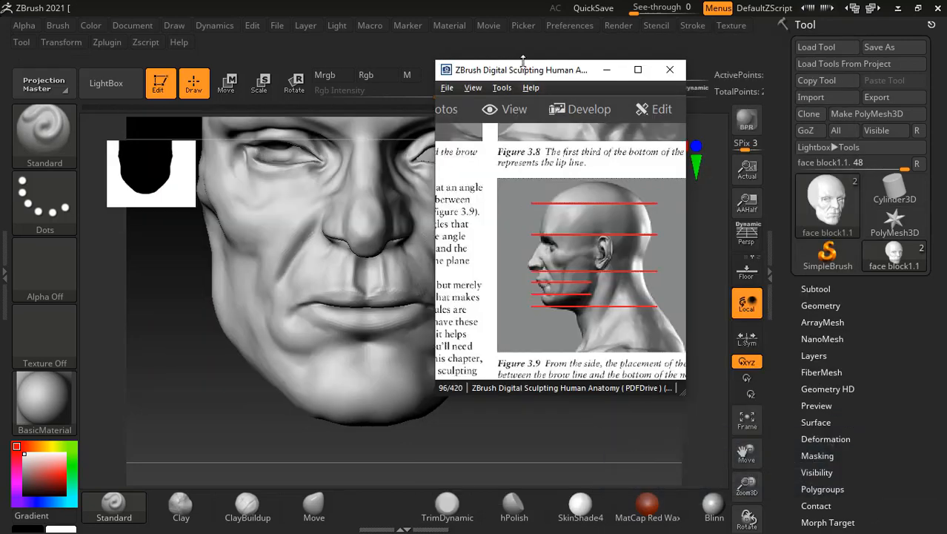
{"action": "left_click_drag", "start_coordinate": [524, 61], "coordinate": [626, 71]}
Step: Smooth the nose tip, nostril wing and underside of the nose while working from the side profile
{"action": "mouse_move", "coordinate": [440, 457]}
{"action": "left_mouse_down"}
{"action": "mouse_move", "coordinate": [510, 426]}
{"action": "mouse_move", "coordinate": [474, 429]}
{"action": "mouse_move", "coordinate": [485, 421]}
{"action": "left_mouse_up"}
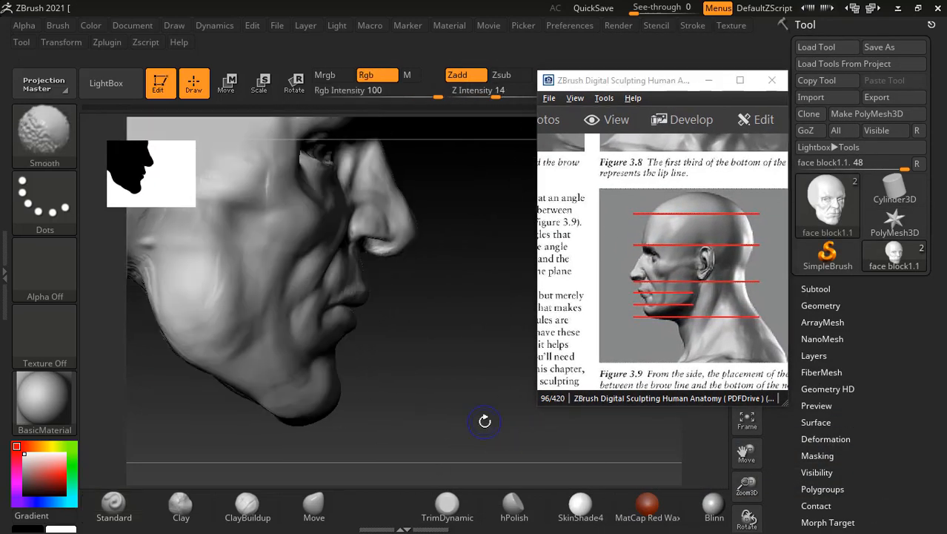
{"action": "left_click_drag", "start_coordinate": [437, 394], "coordinate": [465, 398]}
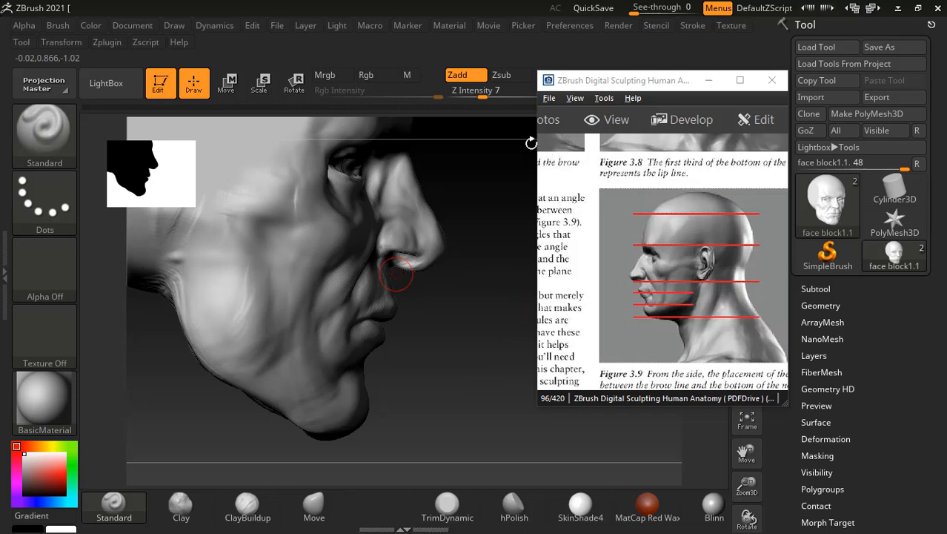
{"action": "key", "text": "shift"}
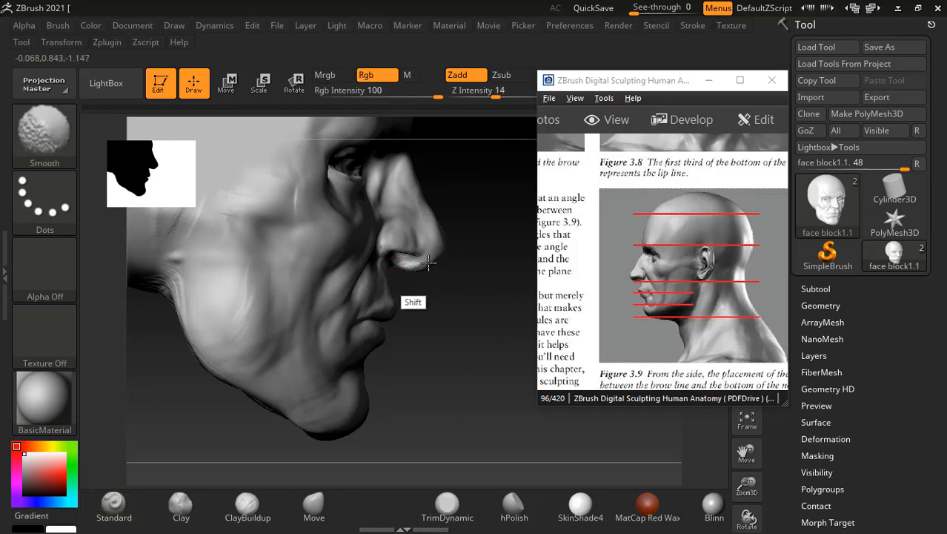
{"action": "left_click_drag", "start_coordinate": [429, 262], "coordinate": [407, 265], "text": "shift"}
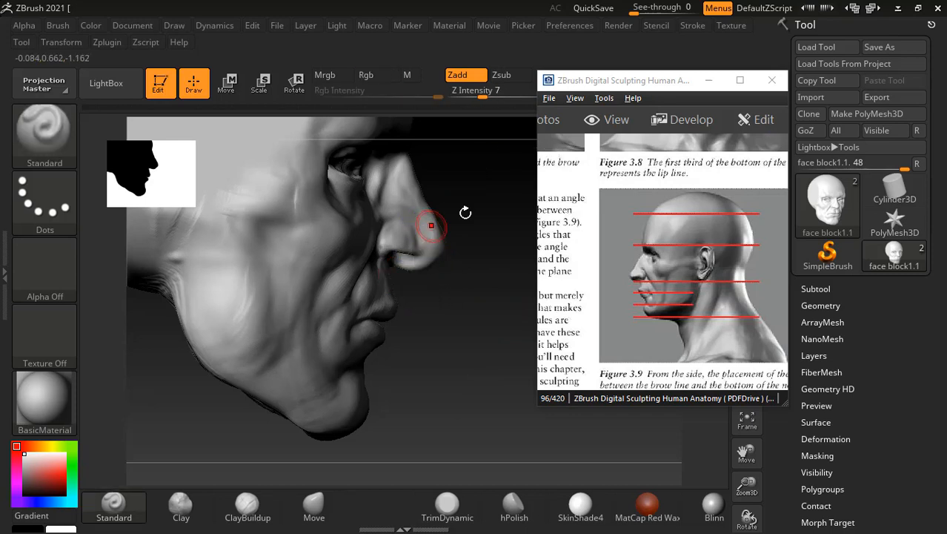
{"action": "left_click_drag", "start_coordinate": [465, 213], "coordinate": [455, 222]}
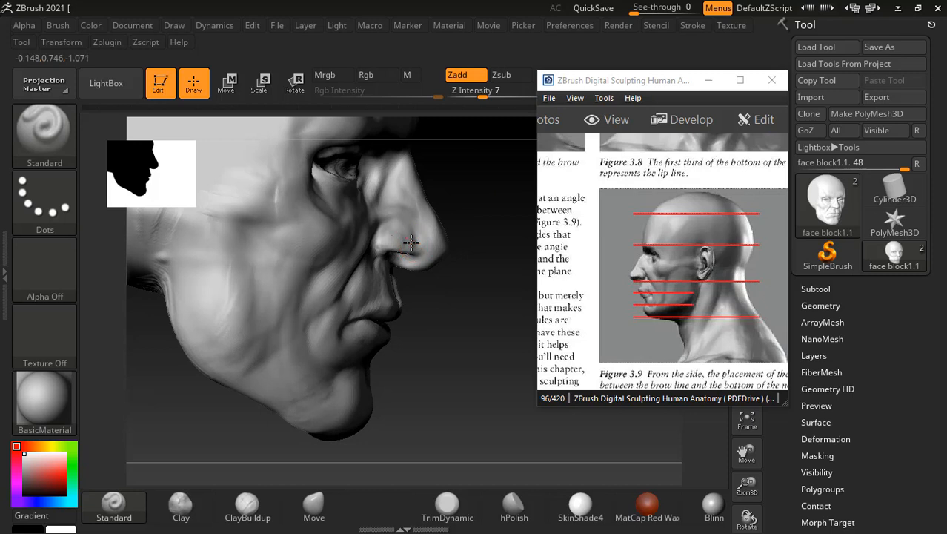
{"action": "mouse_move", "coordinate": [408, 233]}
{"action": "left_mouse_down", "text": "shift"}
{"action": "mouse_move", "coordinate": [371, 267]}
{"action": "mouse_move", "coordinate": [393, 261]}
{"action": "left_mouse_up", "text": "shift"}
{"action": "mouse_move", "coordinate": [447, 280]}
{"action": "left_mouse_down"}
{"action": "mouse_move", "coordinate": [465, 319]}
{"action": "mouse_move", "coordinate": [472, 311]}
{"action": "left_mouse_up"}
{"action": "left_click_drag", "start_coordinate": [419, 276], "coordinate": [424, 273], "text": "shift"}
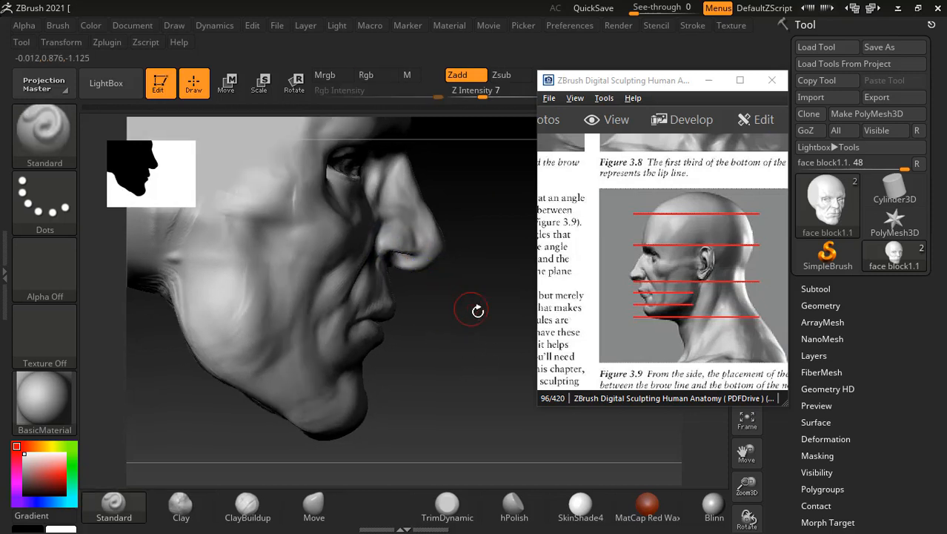
{"action": "mouse_move", "coordinate": [478, 311]}
{"action": "left_mouse_down"}
{"action": "mouse_move", "coordinate": [515, 325]}
{"action": "mouse_move", "coordinate": [444, 280]}
{"action": "mouse_move", "coordinate": [394, 307]}
{"action": "left_mouse_up"}
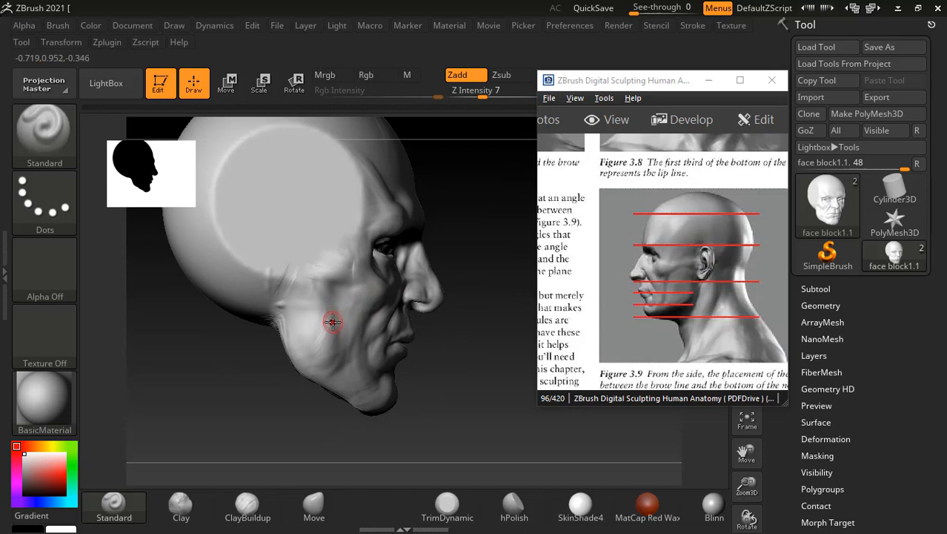
{"action": "key", "text": "shift"}
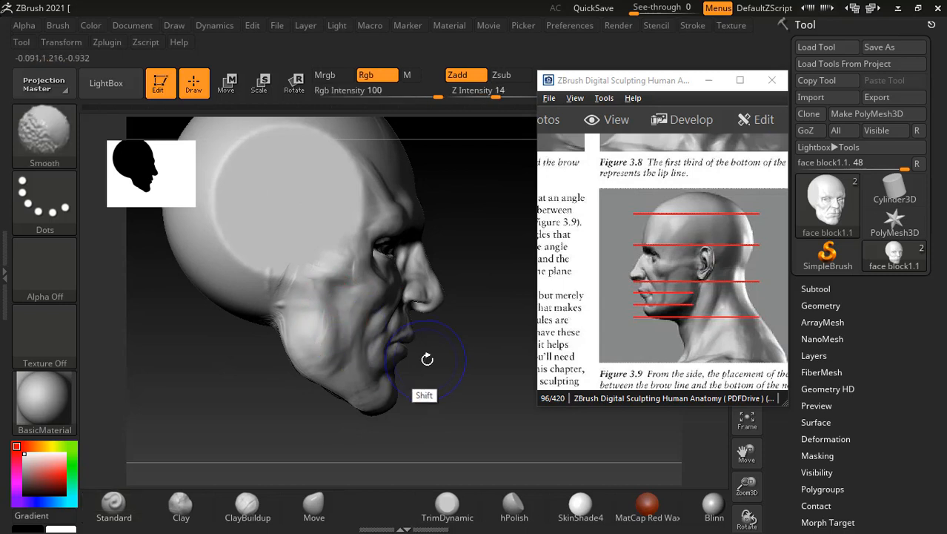
{"action": "left_click_drag", "start_coordinate": [493, 368], "coordinate": [482, 374], "text": "shift"}
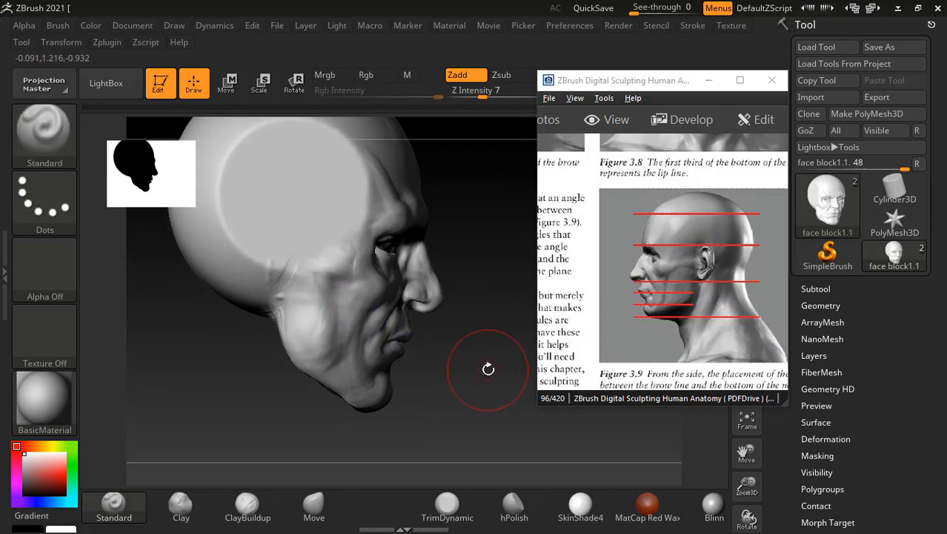
{"action": "key", "text": "shift"}
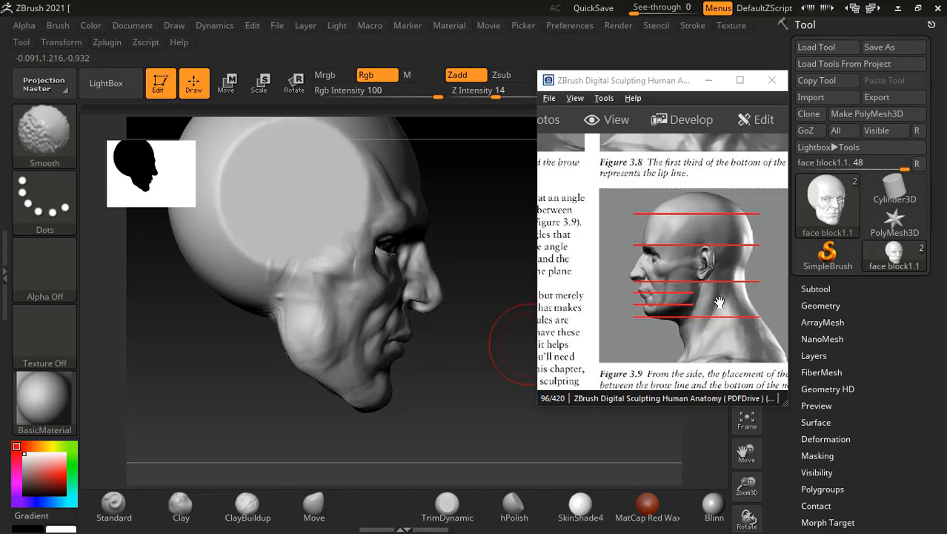
{"action": "left_click", "coordinate": [815, 300]}
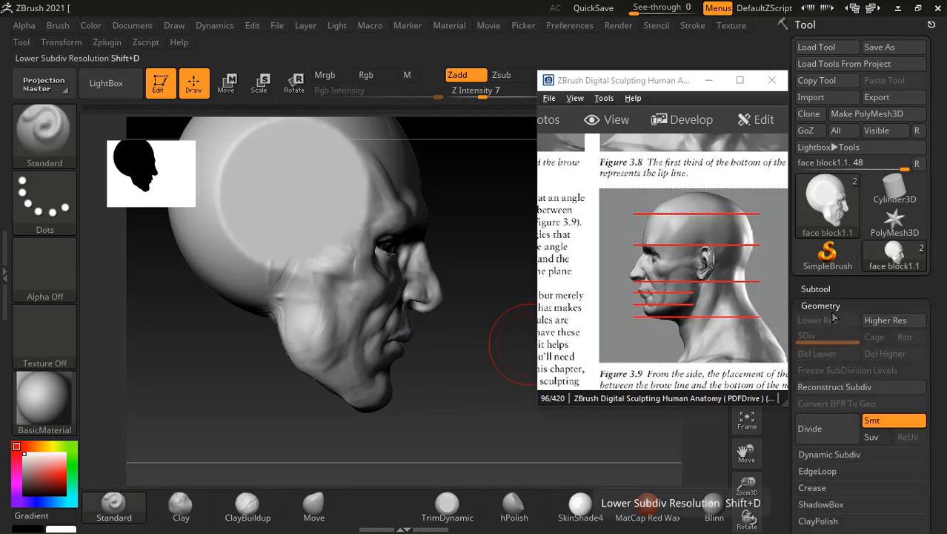
{"action": "left_click", "coordinate": [826, 306]}
{"action": "left_click", "coordinate": [825, 322]}
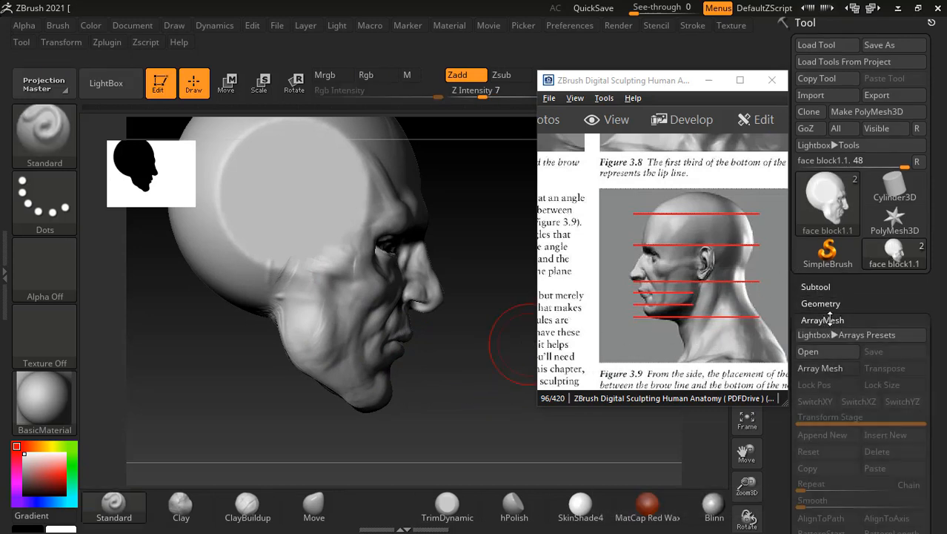
{"action": "left_click", "coordinate": [827, 320]}
{"action": "left_click", "coordinate": [816, 287]}
{"action": "left_click", "coordinate": [821, 285]}
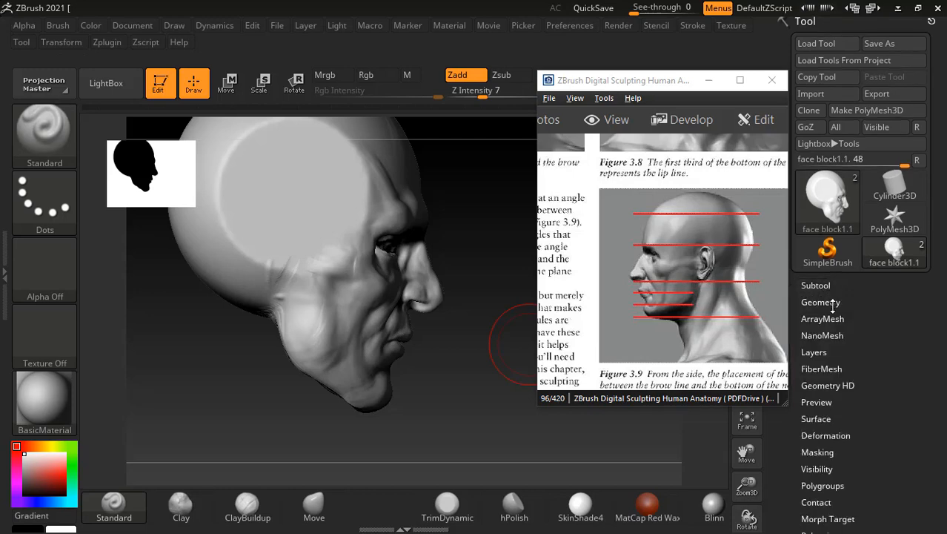
{"action": "left_click", "coordinate": [829, 304]}
{"action": "scroll", "coordinate": [837, 205], "scroll_direction": "down", "scroll_amount": 5}
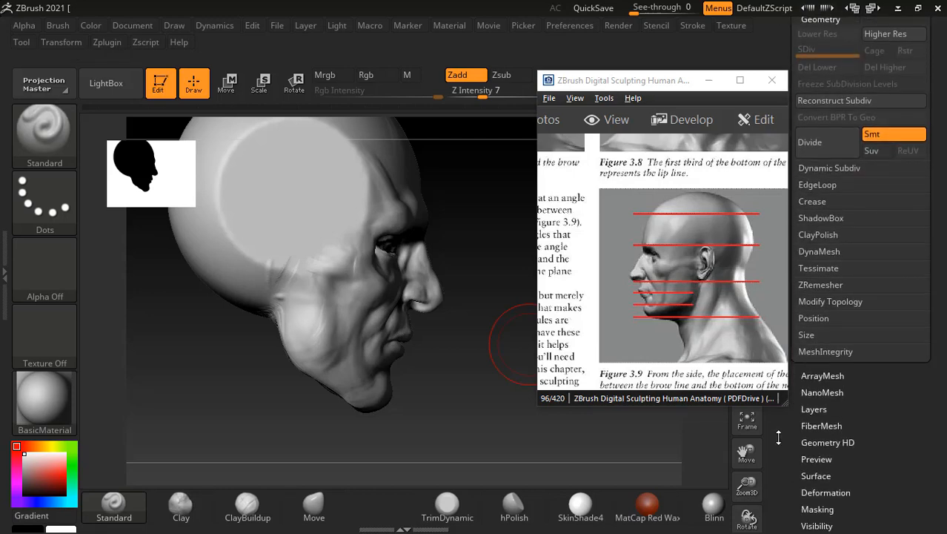
{"action": "left_click", "coordinate": [825, 205]}
{"action": "left_click", "coordinate": [826, 204]}
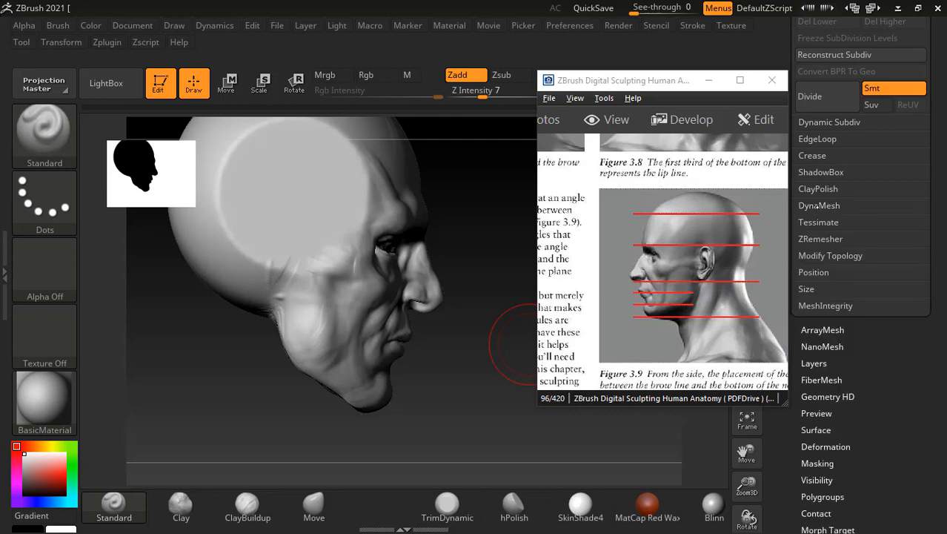
Step: Inspect the head's polygon density with the wireframe display, and turn the display off again
{"action": "mouse_move", "coordinate": [493, 347]}
{"action": "left_mouse_down"}
{"action": "mouse_move", "coordinate": [510, 370]}
{"action": "mouse_move", "coordinate": [500, 370]}
{"action": "left_mouse_up"}
{"action": "key", "text": "shift+f"}
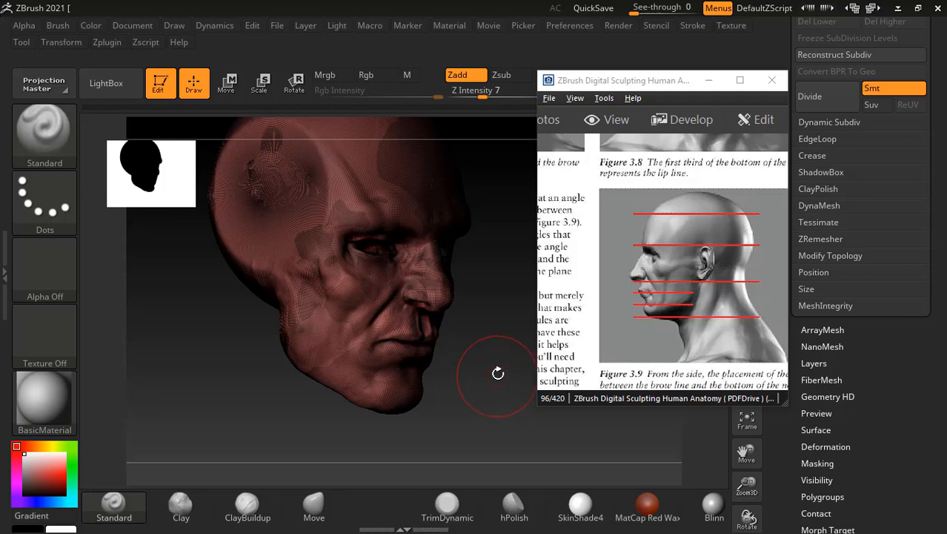
{"action": "key", "text": "shift+f"}
Step: Refine the temple beside the brow with the Standard brush and smooth the rear of the cheekbone
{"action": "mouse_move", "coordinate": [510, 382]}
{"action": "left_mouse_down"}
{"action": "mouse_move", "coordinate": [503, 372]}
{"action": "mouse_move", "coordinate": [254, 355]}
{"action": "mouse_move", "coordinate": [298, 348]}
{"action": "left_mouse_up"}
{"action": "mouse_move", "coordinate": [315, 395]}
{"action": "left_mouse_down"}
{"action": "mouse_move", "coordinate": [271, 370]}
{"action": "mouse_move", "coordinate": [355, 249]}
{"action": "mouse_move", "coordinate": [322, 187]}
{"action": "mouse_move", "coordinate": [328, 263]}
{"action": "left_mouse_up"}
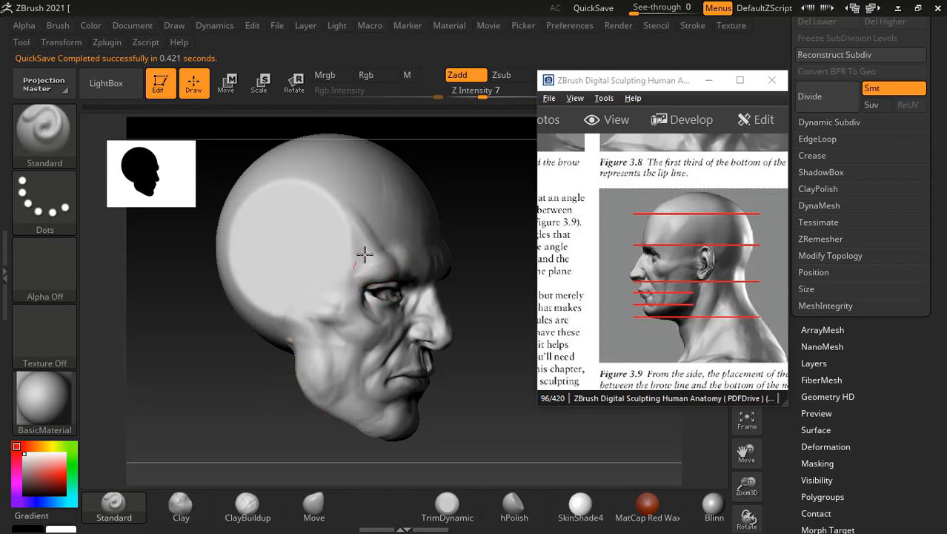
{"action": "mouse_move", "coordinate": [476, 337]}
{"action": "left_mouse_down"}
{"action": "mouse_move", "coordinate": [531, 344]}
{"action": "mouse_move", "coordinate": [503, 343]}
{"action": "left_mouse_up"}
{"action": "left_click", "coordinate": [326, 308], "text": "shift"}
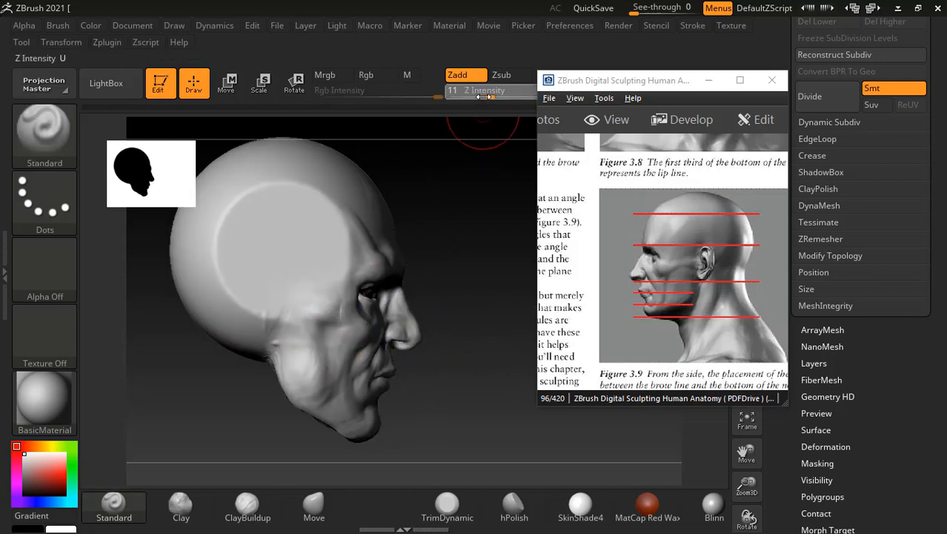
Step: Build up the rear of the cheekbone toward the ear area with ClayBuildup strokes from both side views
{"action": "left_click", "coordinate": [248, 506]}
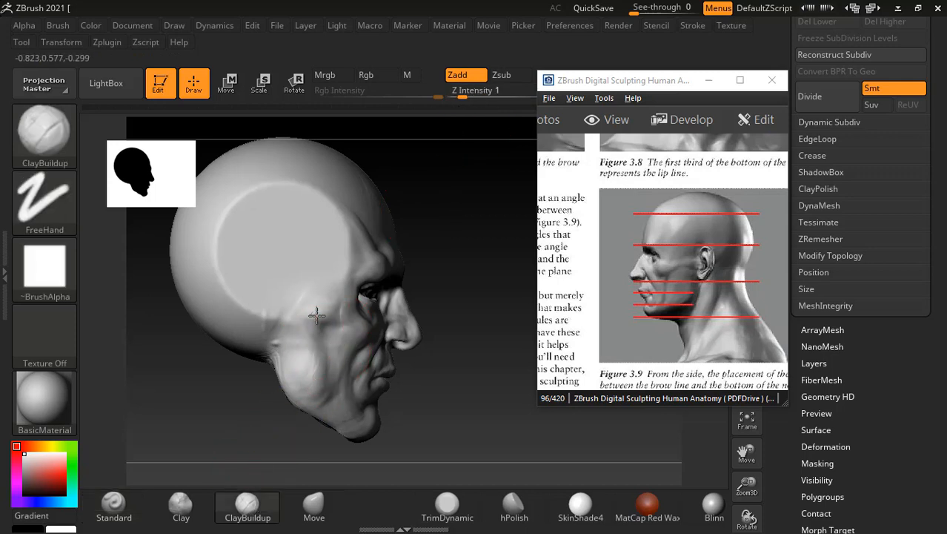
{"action": "mouse_move", "coordinate": [316, 315]}
{"action": "left_mouse_down"}
{"action": "mouse_move", "coordinate": [311, 302]}
{"action": "mouse_move", "coordinate": [334, 312]}
{"action": "left_mouse_up"}
{"action": "left_click_drag", "start_coordinate": [484, 344], "coordinate": [503, 376]}
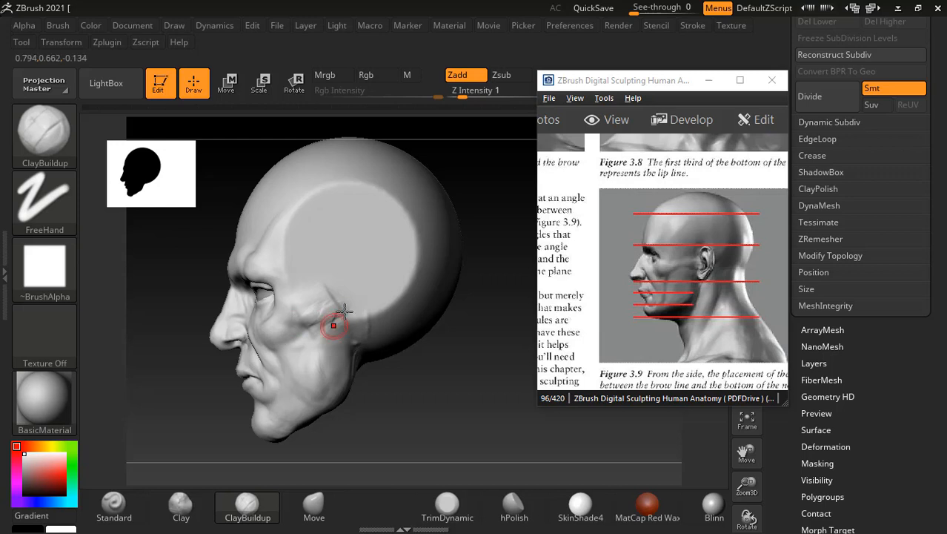
{"action": "left_click_drag", "start_coordinate": [328, 317], "coordinate": [346, 312]}
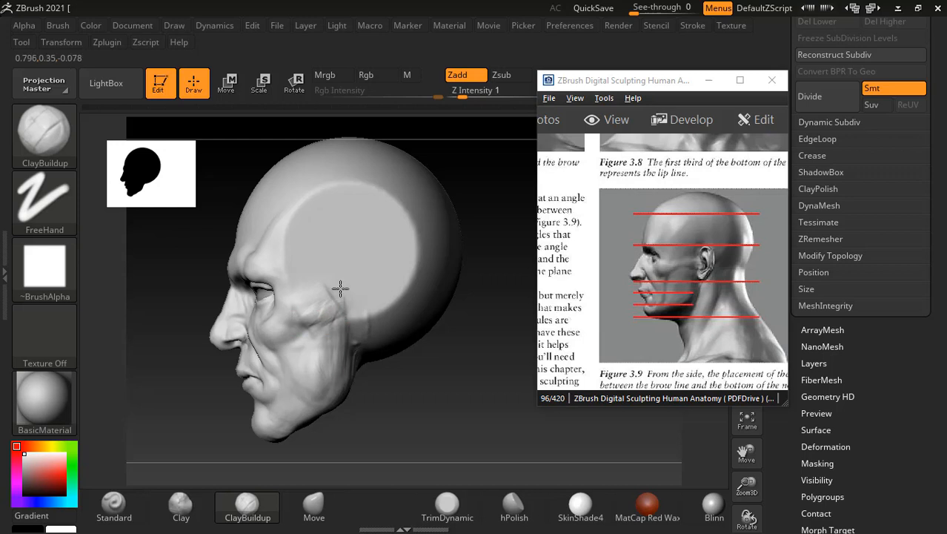
Step: Mark faint ClayBuildup guide strokes on the side of the head, from the brow and nose base back toward the ear position
{"action": "left_click", "coordinate": [334, 285]}
{"action": "left_click", "coordinate": [273, 261]}
{"action": "left_click", "coordinate": [308, 258]}
{"action": "left_click", "coordinate": [355, 264]}
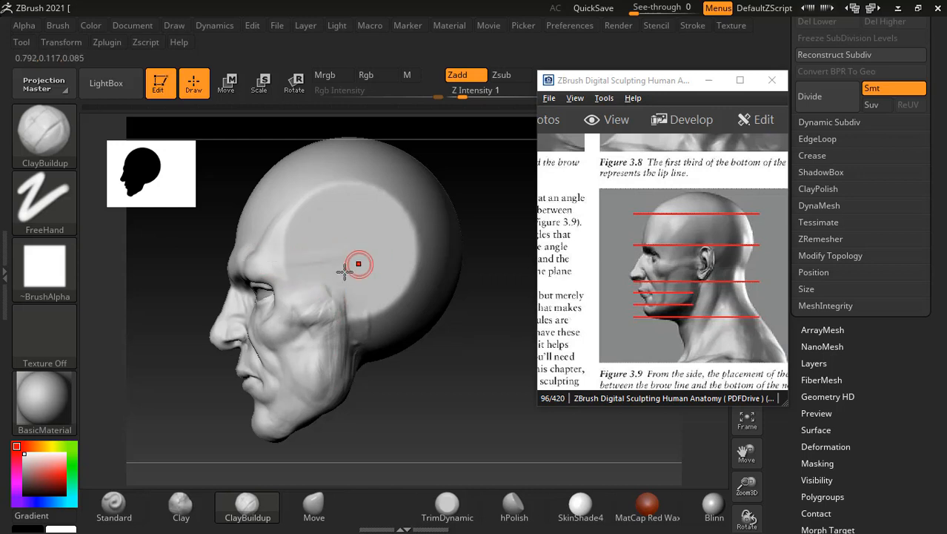
{"action": "left_click", "coordinate": [285, 321]}
{"action": "left_click", "coordinate": [246, 341]}
{"action": "left_click", "coordinate": [355, 292]}
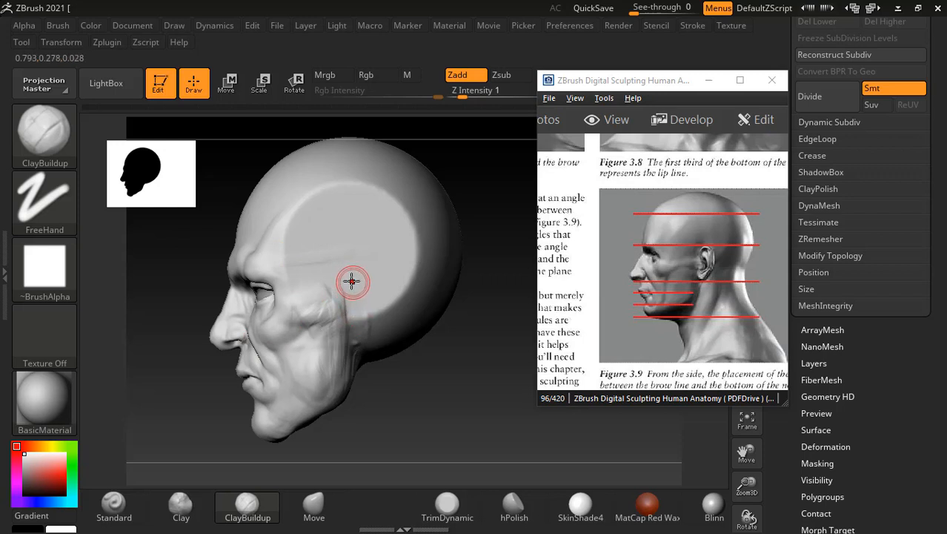
Step: Mask an ear-shaped patch behind the cheekbone, between the brow and nose-base levels
{"action": "mouse_move", "coordinate": [351, 266]}
{"action": "left_mouse_down", "text": "ctrl"}
{"action": "mouse_move", "coordinate": [351, 320]}
{"action": "mouse_move", "coordinate": [345, 267]}
{"action": "left_mouse_up", "text": "ctrl"}
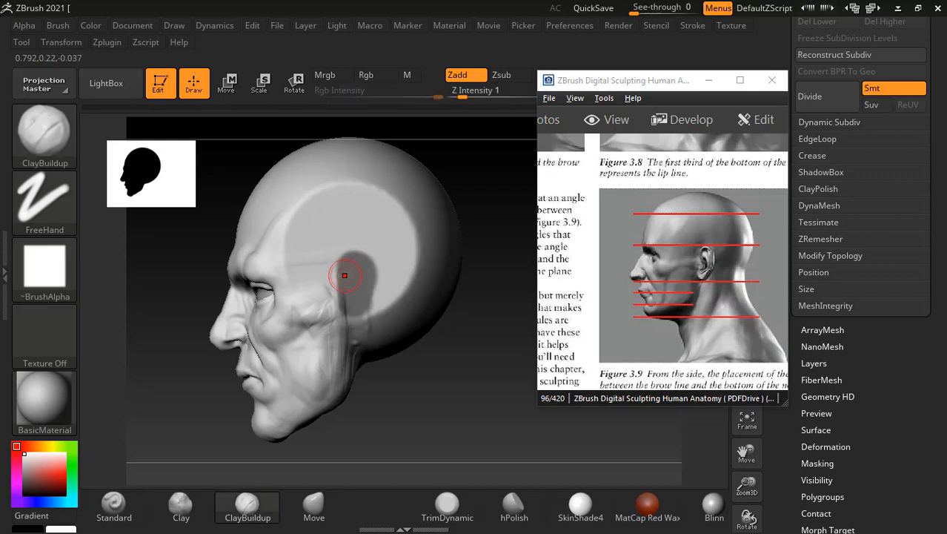
{"action": "key", "text": "ctrl"}
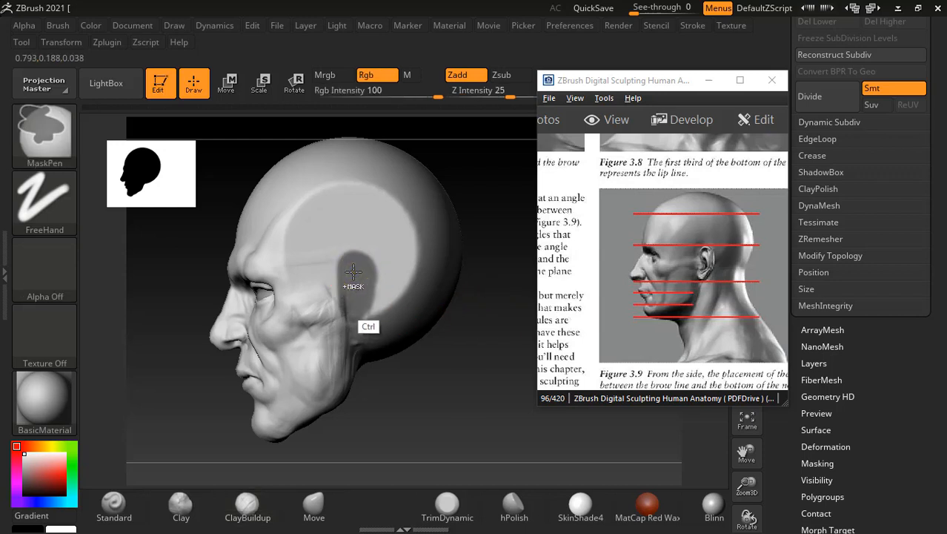
{"action": "left_click_drag", "start_coordinate": [354, 272], "coordinate": [355, 296], "text": "ctrl"}
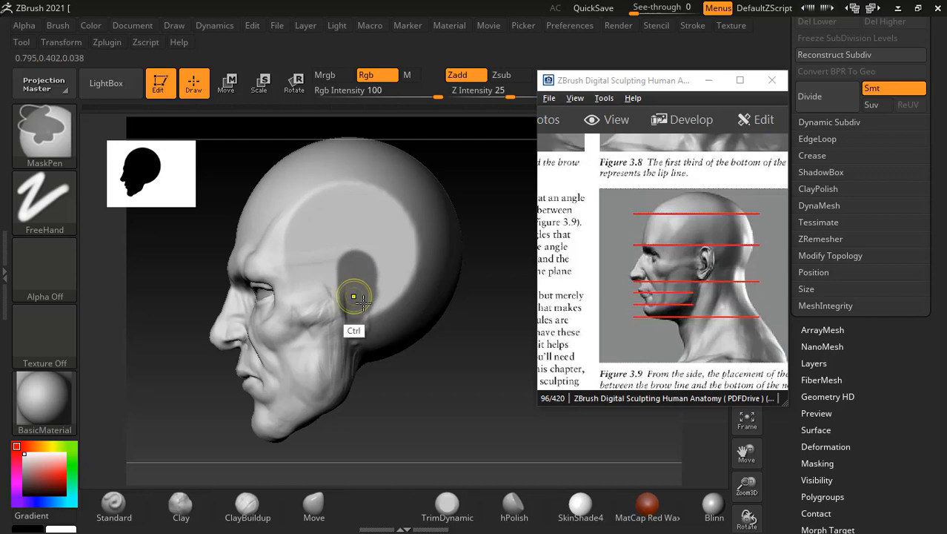
{"action": "mouse_move", "coordinate": [499, 392]}
{"action": "left_mouse_down"}
{"action": "mouse_move", "coordinate": [476, 383]}
{"action": "mouse_move", "coordinate": [485, 373]}
{"action": "mouse_move", "coordinate": [469, 364]}
{"action": "mouse_move", "coordinate": [488, 343]}
{"action": "left_mouse_up"}
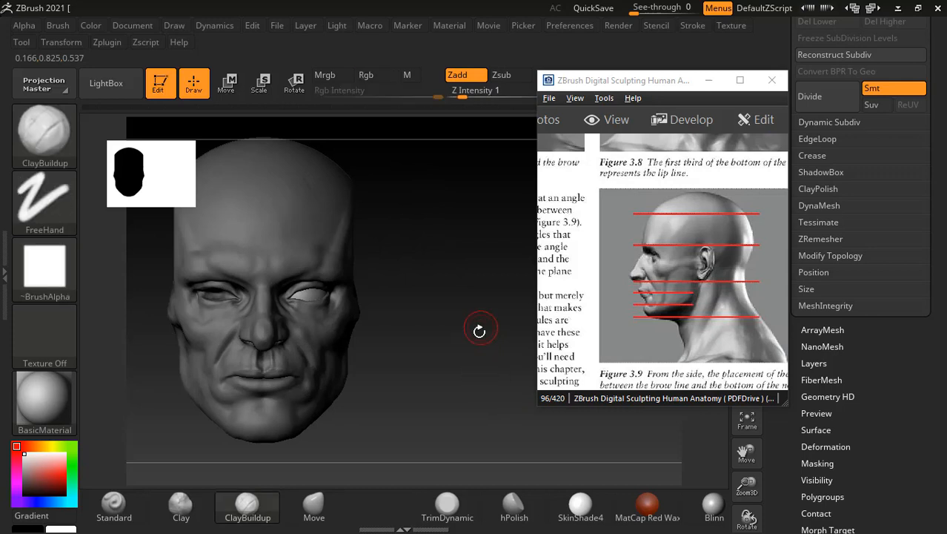
{"action": "mouse_move", "coordinate": [480, 331]}
{"action": "left_mouse_down"}
{"action": "mouse_move", "coordinate": [462, 347]}
{"action": "mouse_move", "coordinate": [427, 353]}
{"action": "mouse_move", "coordinate": [465, 341]}
{"action": "left_mouse_up"}
Step: Invert the mask so only the ear patch stays editable, and touch up the patch's outline
{"action": "left_click", "coordinate": [314, 507]}
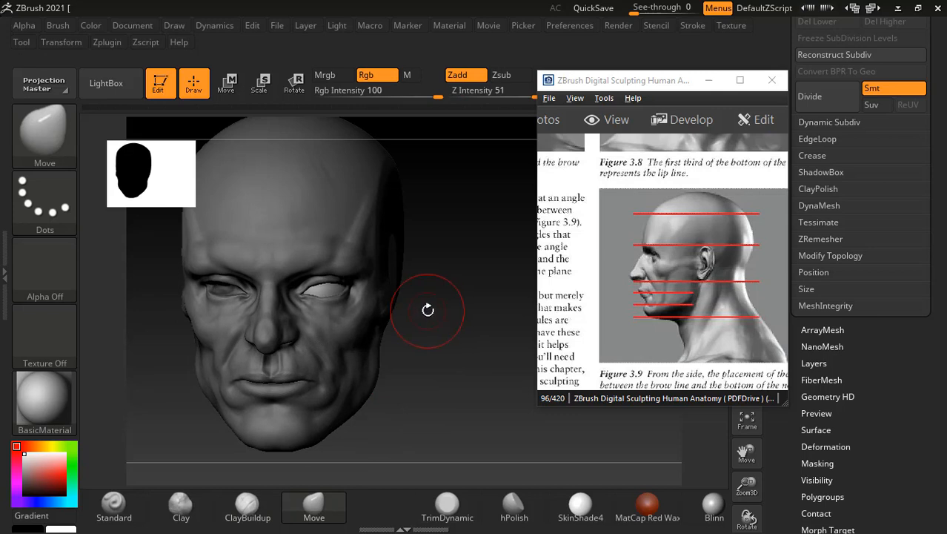
{"action": "left_click_drag", "start_coordinate": [482, 337], "coordinate": [478, 389]}
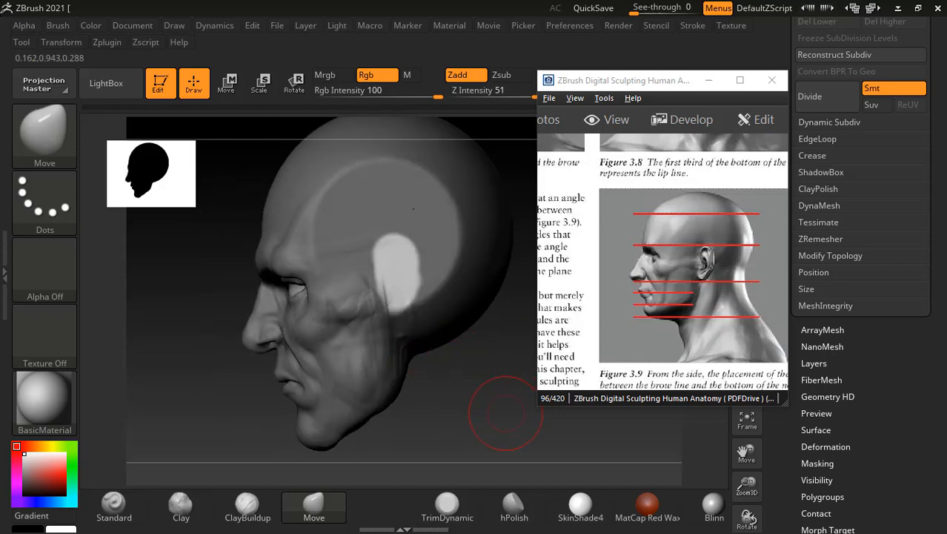
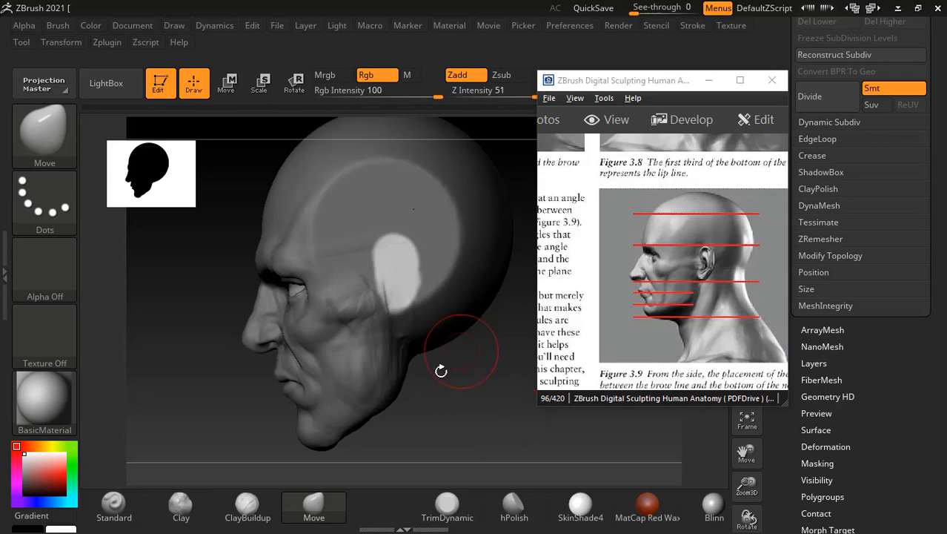
{"action": "mouse_move", "coordinate": [441, 371]}
{"action": "left_mouse_down"}
{"action": "mouse_move", "coordinate": [517, 398]}
{"action": "mouse_move", "coordinate": [508, 388]}
{"action": "left_mouse_up"}
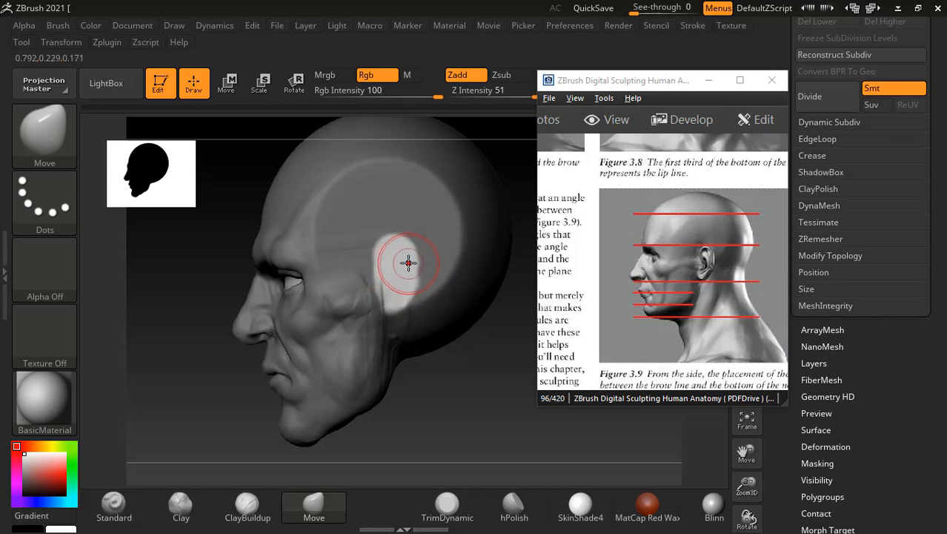
{"action": "mouse_move", "coordinate": [408, 257]}
{"action": "left_mouse_down", "text": "ctrl"}
{"action": "mouse_move", "coordinate": [405, 290]}
{"action": "mouse_move", "coordinate": [403, 271]}
{"action": "left_mouse_up", "text": "ctrl"}
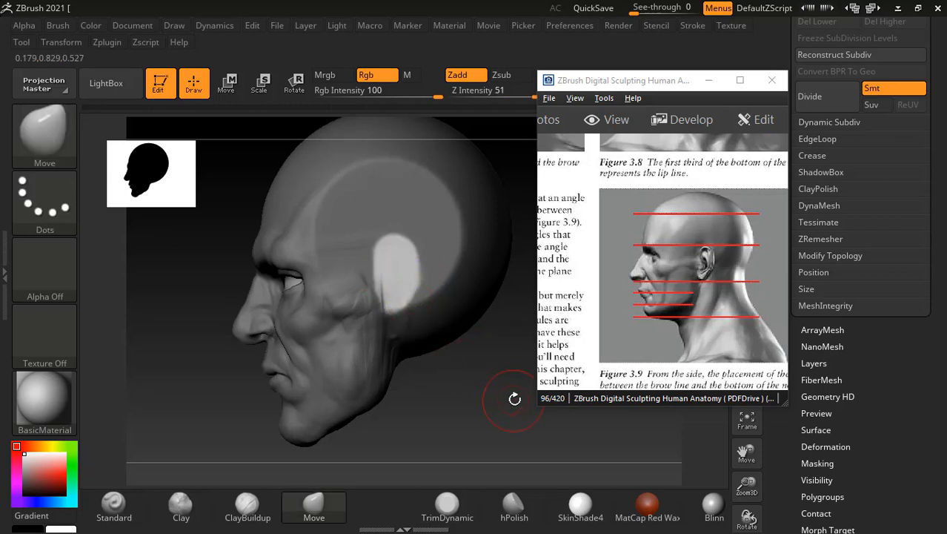
Step: Pull the unmasked ear patches outward from the head with the Move brush, working from behind
{"action": "left_click_drag", "start_coordinate": [514, 395], "coordinate": [424, 297]}
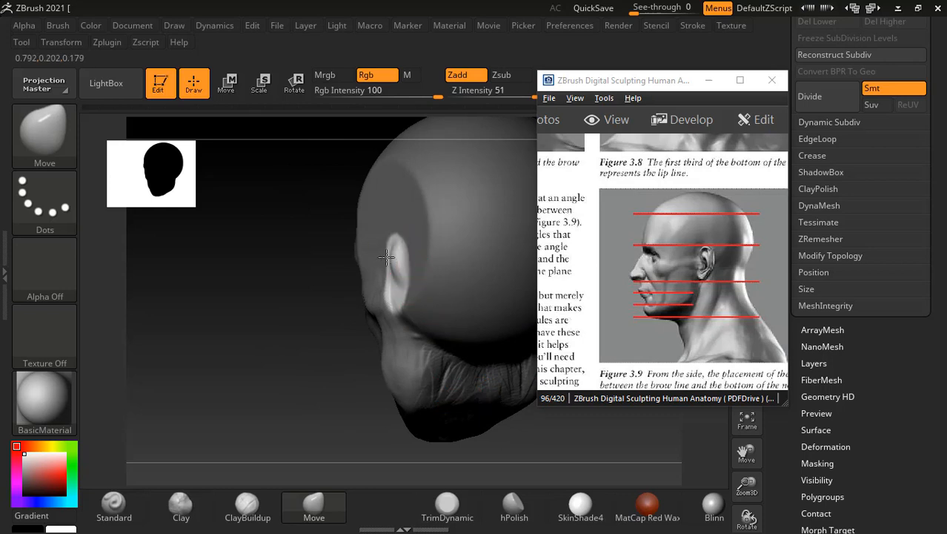
{"action": "mouse_move", "coordinate": [284, 306]}
{"action": "left_mouse_down"}
{"action": "mouse_move", "coordinate": [277, 324]}
{"action": "mouse_move", "coordinate": [393, 300]}
{"action": "left_mouse_up"}
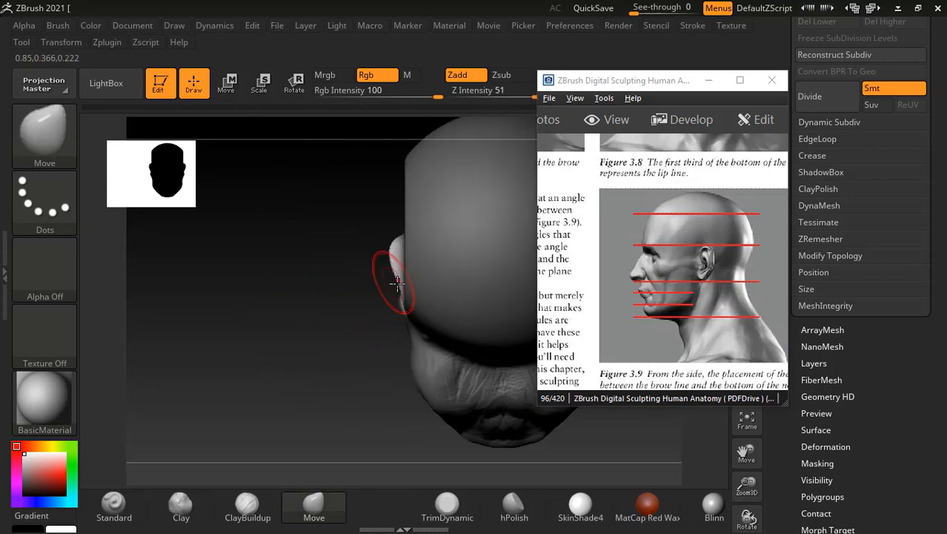
{"action": "left_click_drag", "start_coordinate": [326, 256], "coordinate": [491, 295]}
{"action": "mouse_move", "coordinate": [406, 244]}
{"action": "left_mouse_down"}
{"action": "mouse_move", "coordinate": [427, 258]}
{"action": "mouse_move", "coordinate": [449, 296]}
{"action": "mouse_move", "coordinate": [413, 282]}
{"action": "mouse_move", "coordinate": [333, 338]}
{"action": "mouse_move", "coordinate": [382, 324]}
{"action": "left_mouse_up"}
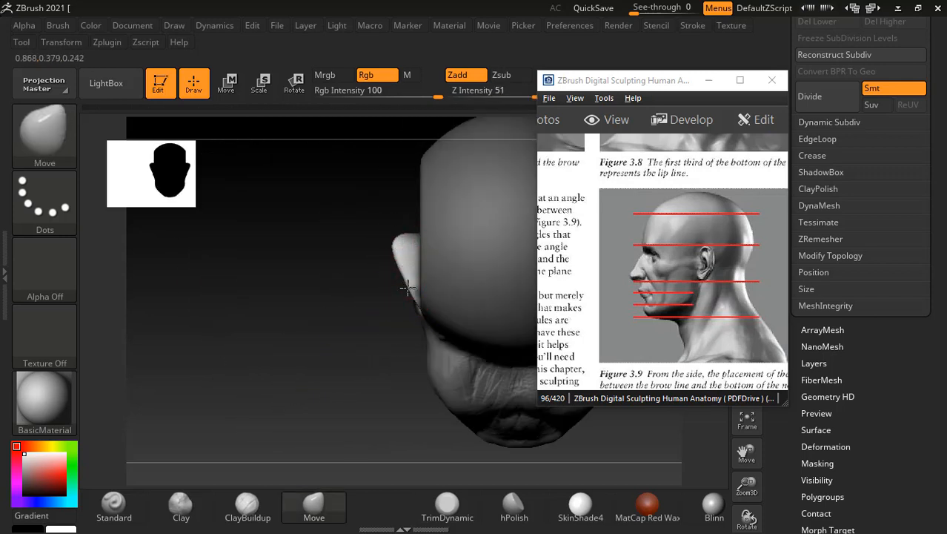
{"action": "left_click_drag", "start_coordinate": [338, 334], "coordinate": [493, 312]}
{"action": "key", "text": "shift"}
{"action": "key", "text": "shift"}
{"action": "key", "text": "shift"}
{"action": "key", "text": "shift"}
{"action": "key", "text": "shift"}
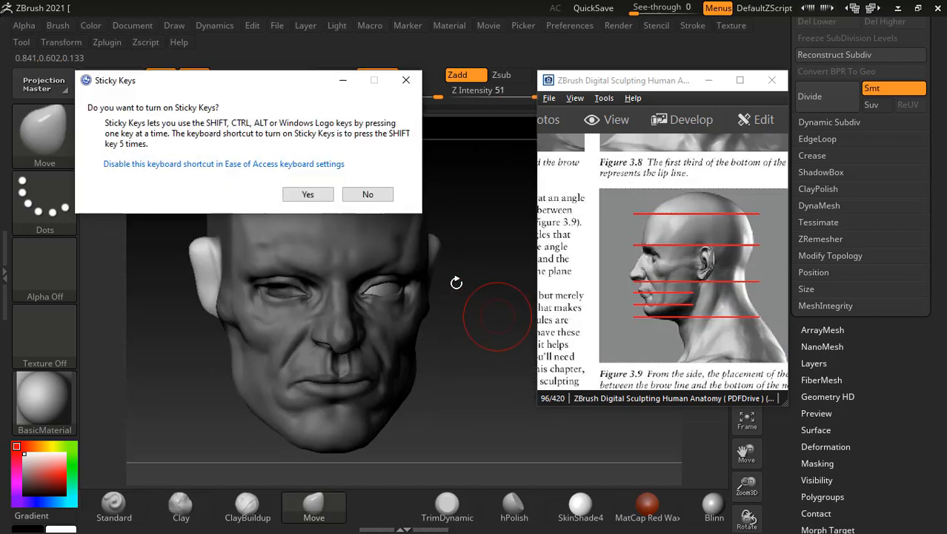
{"action": "left_click", "coordinate": [368, 195]}
Step: Bring up the front-view Figure 3.8 reference and reshape the ears' outer edges from the front with the Move brush
{"action": "left_click_drag", "start_coordinate": [444, 261], "coordinate": [508, 302], "text": "shift"}
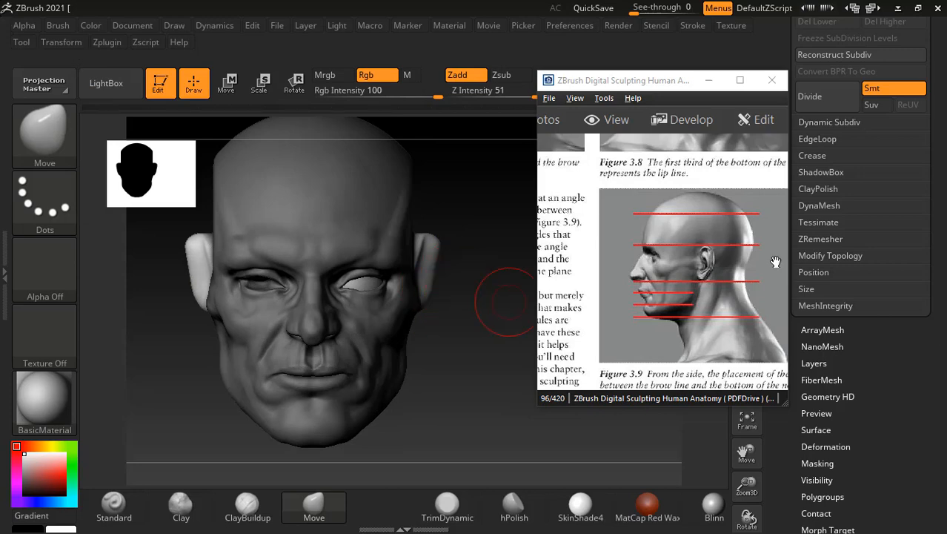
{"action": "scroll", "coordinate": [652, 297], "scroll_direction": "up", "scroll_amount": 5}
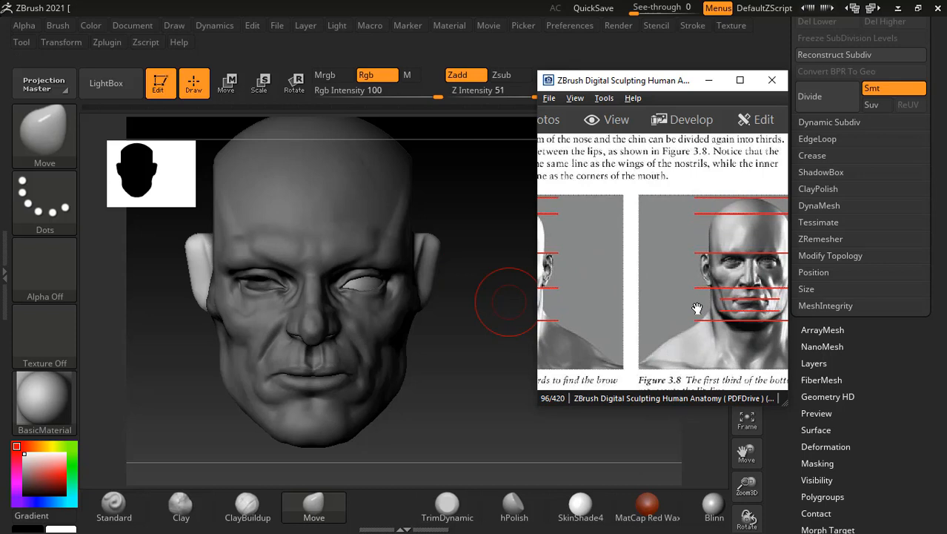
{"action": "left_click", "coordinate": [455, 252]}
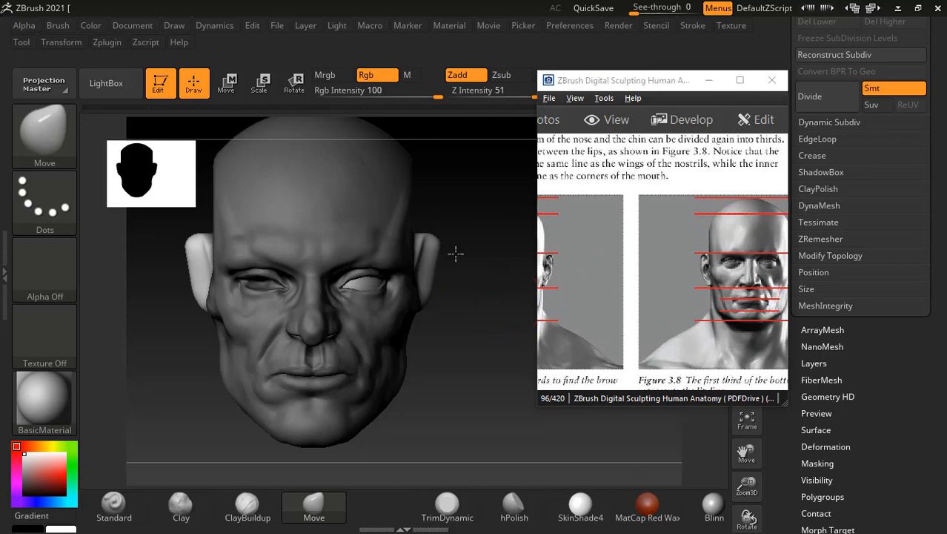
{"action": "left_click_drag", "start_coordinate": [437, 243], "coordinate": [436, 282]}
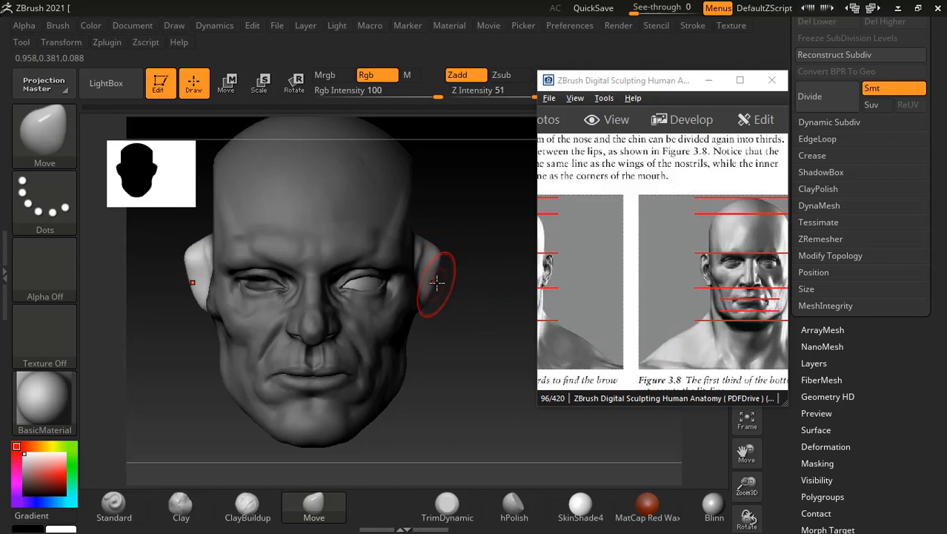
{"action": "mouse_move", "coordinate": [451, 317]}
{"action": "left_mouse_down"}
{"action": "mouse_move", "coordinate": [457, 341]}
{"action": "mouse_move", "coordinate": [430, 307]}
{"action": "left_mouse_up"}
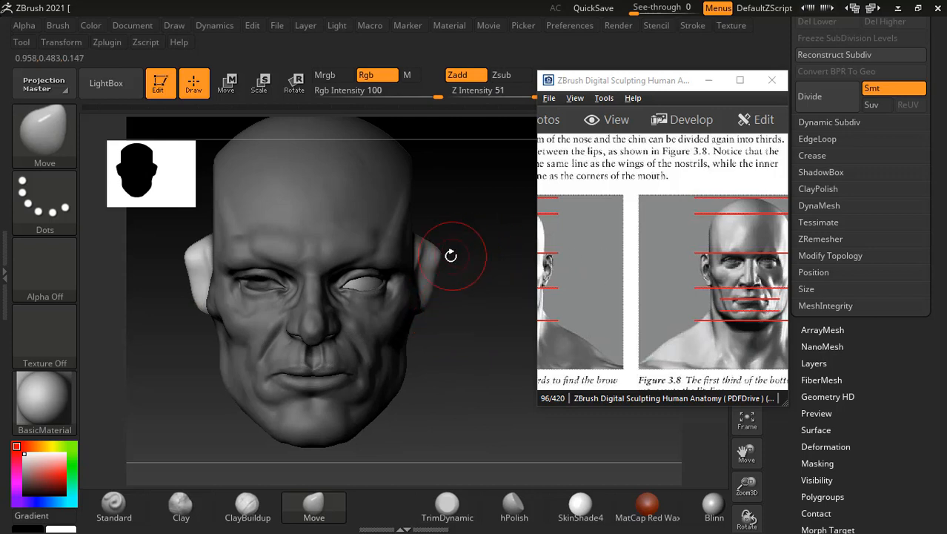
{"action": "key", "text": "shift"}
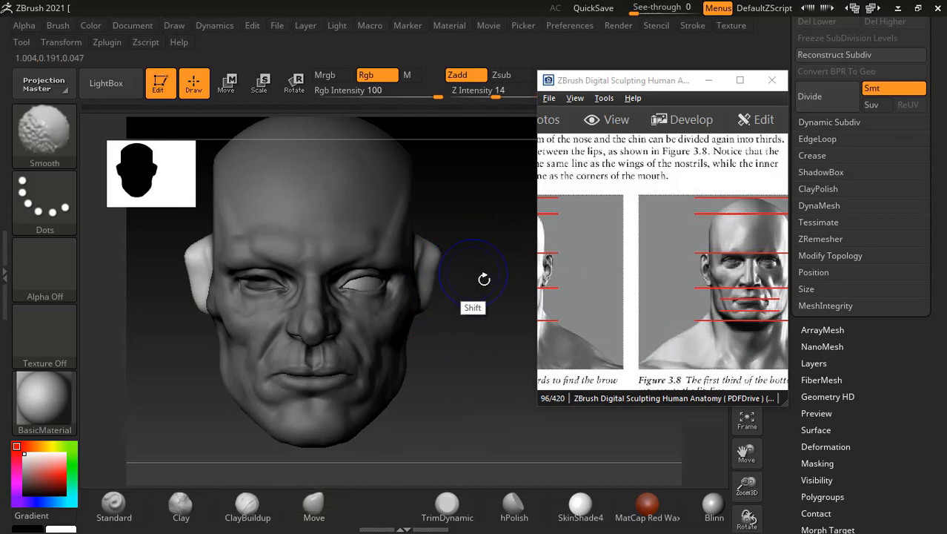
Step: Adjust the ear's form in side view with the Move brush and sculpt its surface with the Standard brush
{"action": "mouse_move", "coordinate": [484, 279]}
{"action": "left_mouse_down", "text": "shift"}
{"action": "mouse_move", "coordinate": [317, 315]}
{"action": "mouse_move", "coordinate": [350, 318]}
{"action": "mouse_move", "coordinate": [308, 335]}
{"action": "mouse_move", "coordinate": [353, 329]}
{"action": "left_mouse_up", "text": "shift"}
{"action": "left_click_drag", "start_coordinate": [465, 357], "coordinate": [531, 376], "text": "shift"}
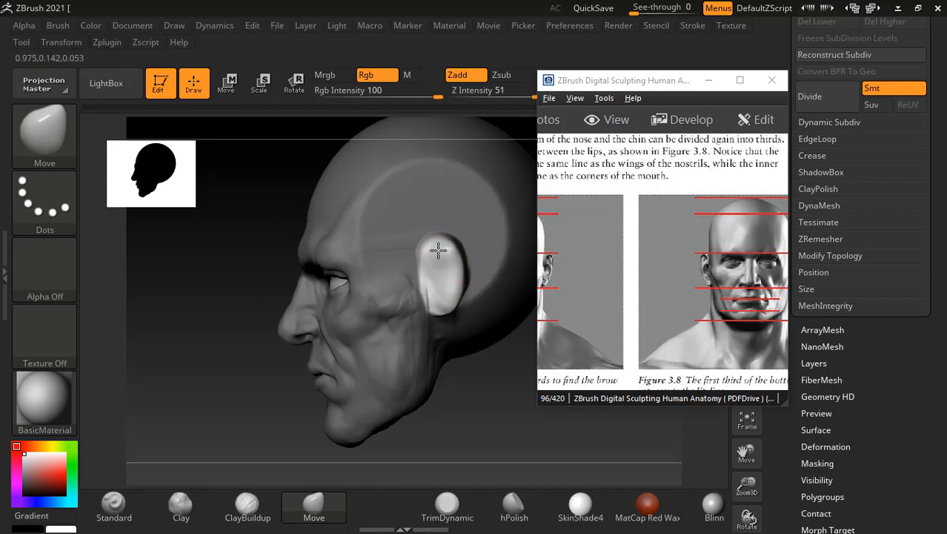
{"action": "left_click_drag", "start_coordinate": [432, 259], "coordinate": [449, 263]}
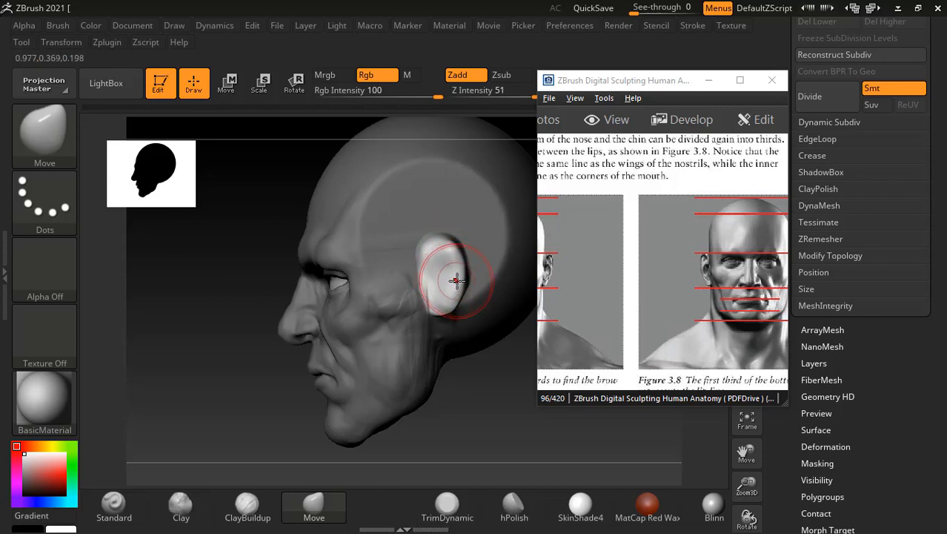
{"action": "left_click", "coordinate": [114, 504]}
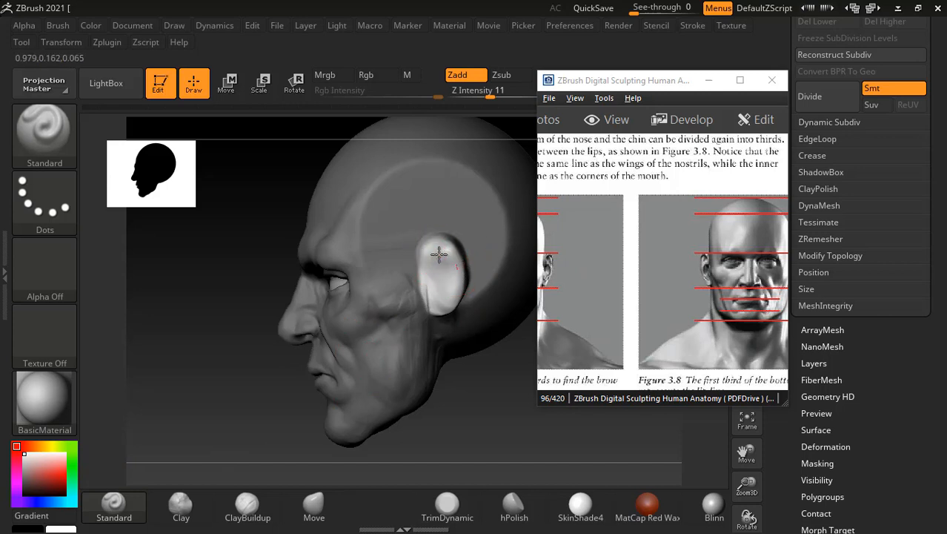
{"action": "left_click_drag", "start_coordinate": [455, 279], "coordinate": [449, 294]}
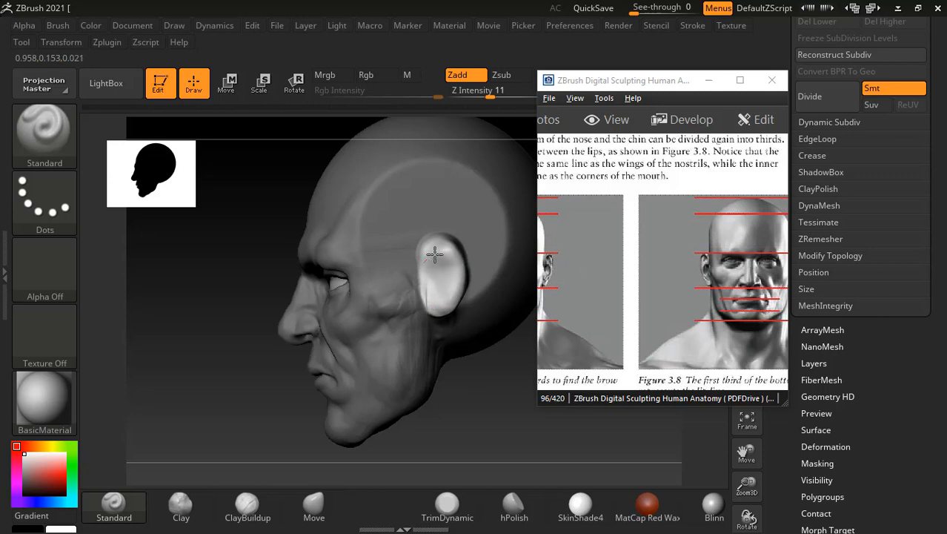
Step: Center the Figure 3.8 reference and refine the ears' front silhouette with the Move brush
{"action": "mouse_move", "coordinate": [464, 394]}
{"action": "left_mouse_down"}
{"action": "mouse_move", "coordinate": [491, 393]}
{"action": "mouse_move", "coordinate": [510, 365]}
{"action": "mouse_move", "coordinate": [484, 341]}
{"action": "left_mouse_up"}
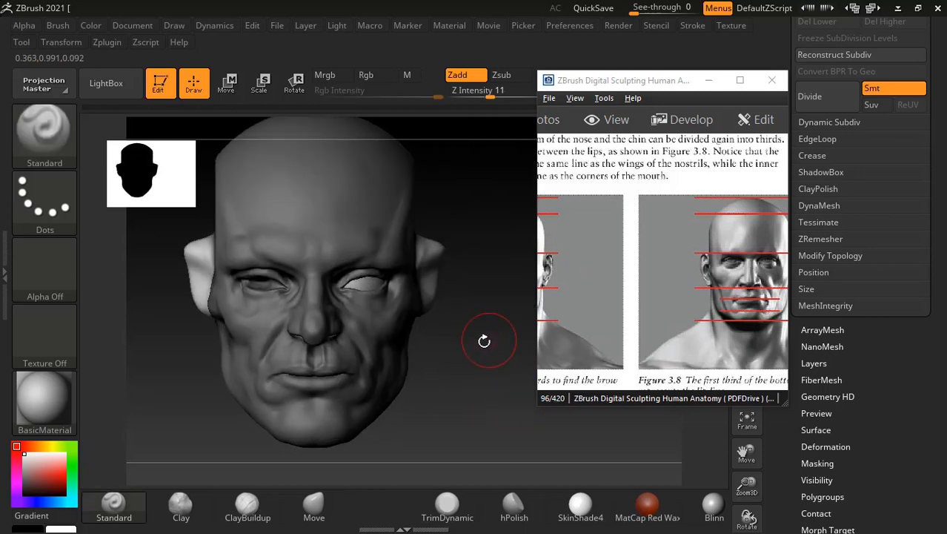
{"action": "left_click", "coordinate": [314, 504]}
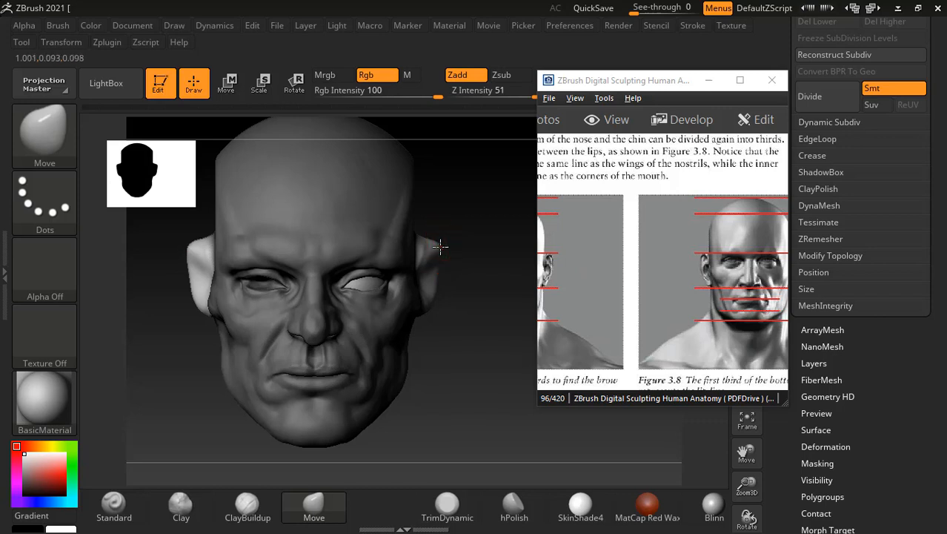
{"action": "left_click_drag", "start_coordinate": [734, 252], "coordinate": [671, 251]}
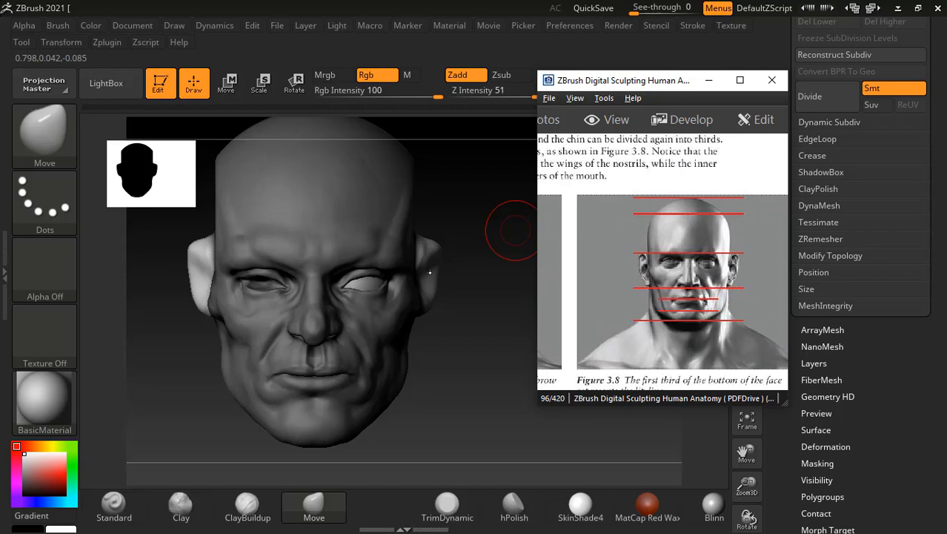
{"action": "left_click_drag", "start_coordinate": [433, 272], "coordinate": [428, 306]}
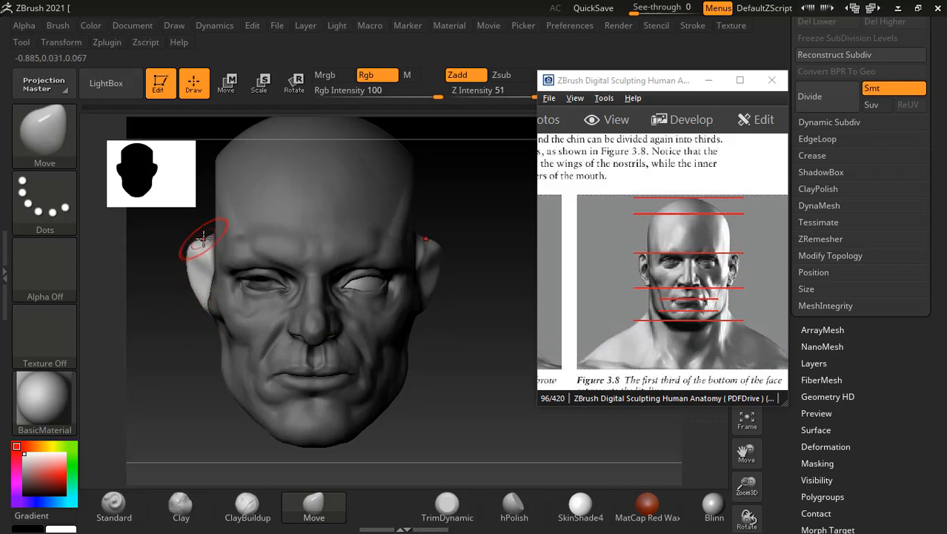
Step: Reshape the ears' upper and rear edges with the Move brush
{"action": "left_click_drag", "start_coordinate": [203, 237], "coordinate": [194, 243]}
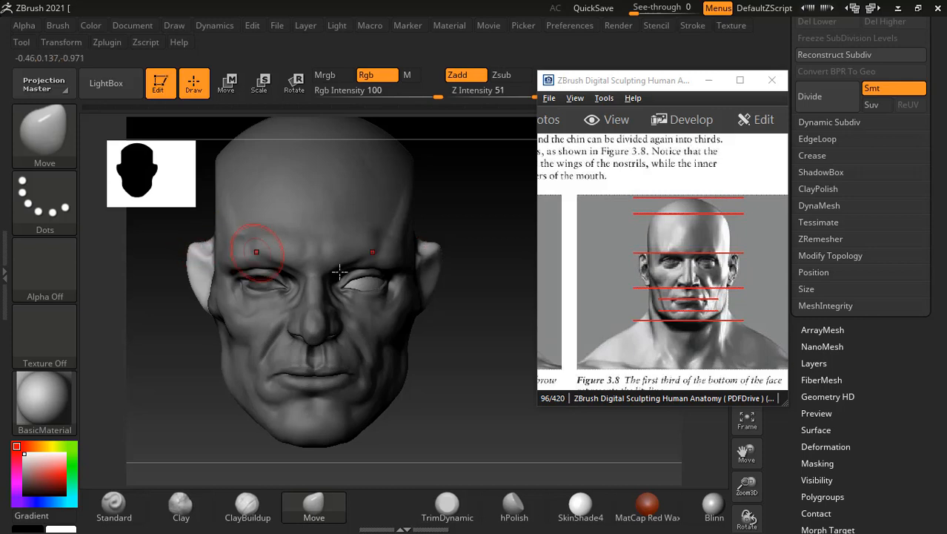
{"action": "mouse_move", "coordinate": [475, 339]}
{"action": "left_mouse_down"}
{"action": "mouse_move", "coordinate": [478, 277]}
{"action": "mouse_move", "coordinate": [454, 329]}
{"action": "mouse_move", "coordinate": [437, 335]}
{"action": "mouse_move", "coordinate": [442, 318]}
{"action": "mouse_move", "coordinate": [425, 327]}
{"action": "mouse_move", "coordinate": [459, 327]}
{"action": "mouse_move", "coordinate": [467, 338]}
{"action": "mouse_move", "coordinate": [392, 338]}
{"action": "left_mouse_up"}
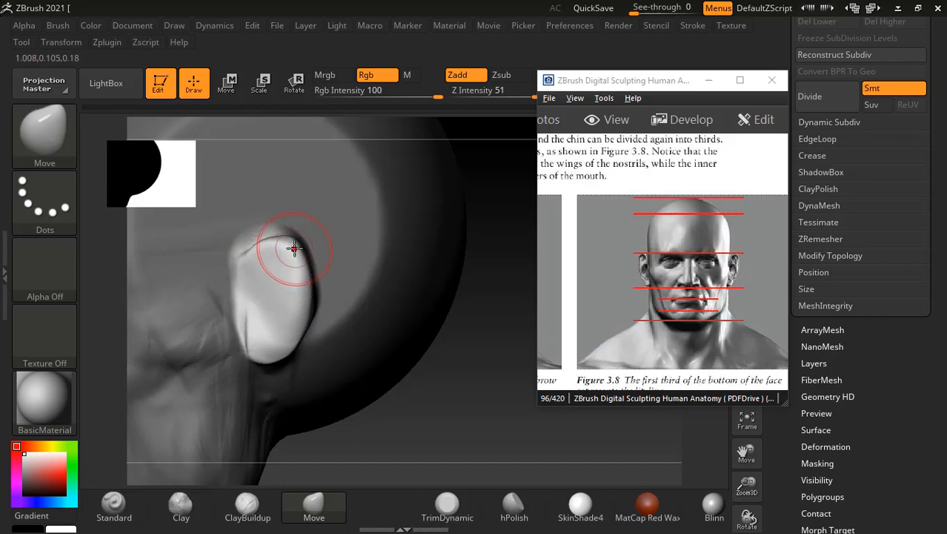
{"action": "mouse_move", "coordinate": [299, 262]}
{"action": "left_mouse_down"}
{"action": "mouse_move", "coordinate": [290, 271]}
{"action": "mouse_move", "coordinate": [300, 317]}
{"action": "left_mouse_up"}
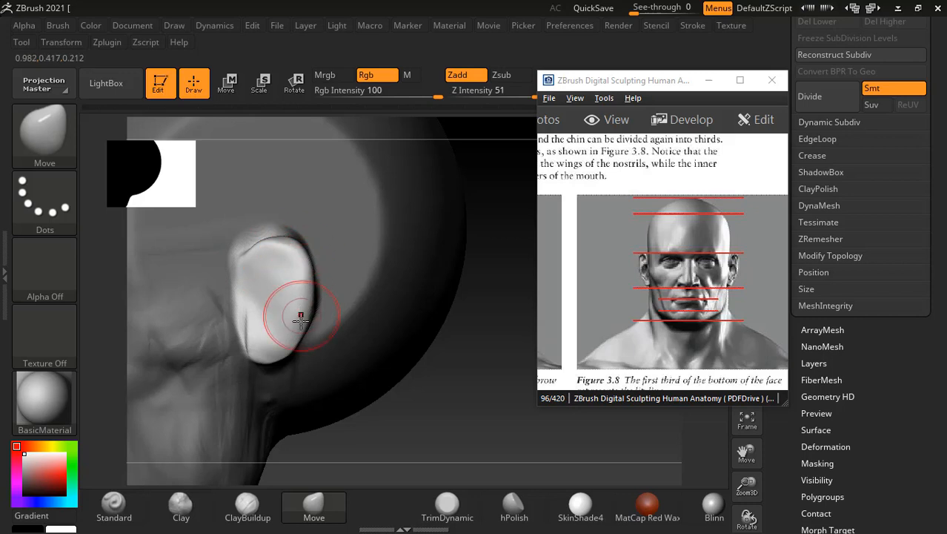
Step: Mask the base of the skull where the neck attaches and invert the mask to protect the rest of the head
{"action": "left_click_drag", "start_coordinate": [490, 379], "coordinate": [437, 316]}
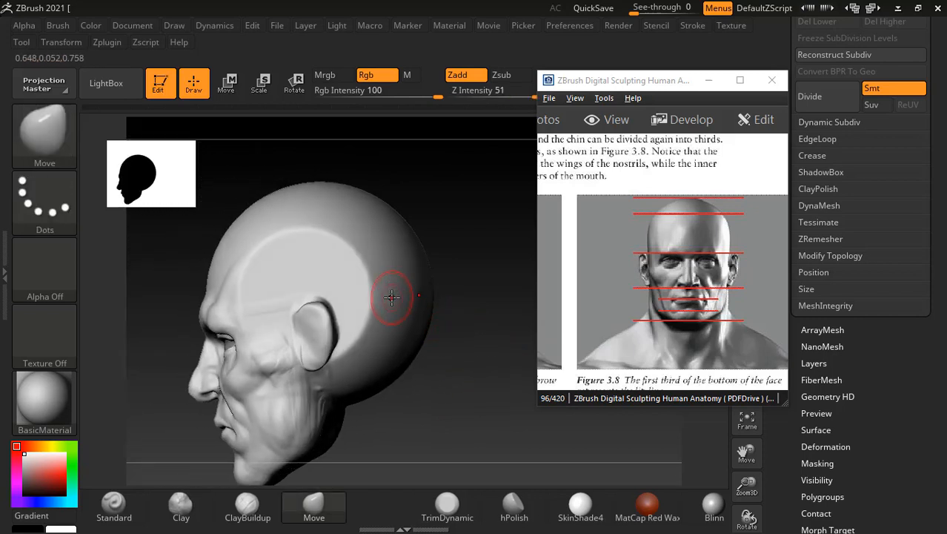
{"action": "mouse_move", "coordinate": [443, 364]}
{"action": "left_mouse_down"}
{"action": "mouse_move", "coordinate": [461, 334]}
{"action": "mouse_move", "coordinate": [503, 386]}
{"action": "mouse_move", "coordinate": [461, 311]}
{"action": "mouse_move", "coordinate": [337, 215]}
{"action": "mouse_move", "coordinate": [311, 245]}
{"action": "mouse_move", "coordinate": [353, 233]}
{"action": "mouse_move", "coordinate": [354, 223]}
{"action": "left_mouse_up"}
{"action": "key", "text": "ctrl"}
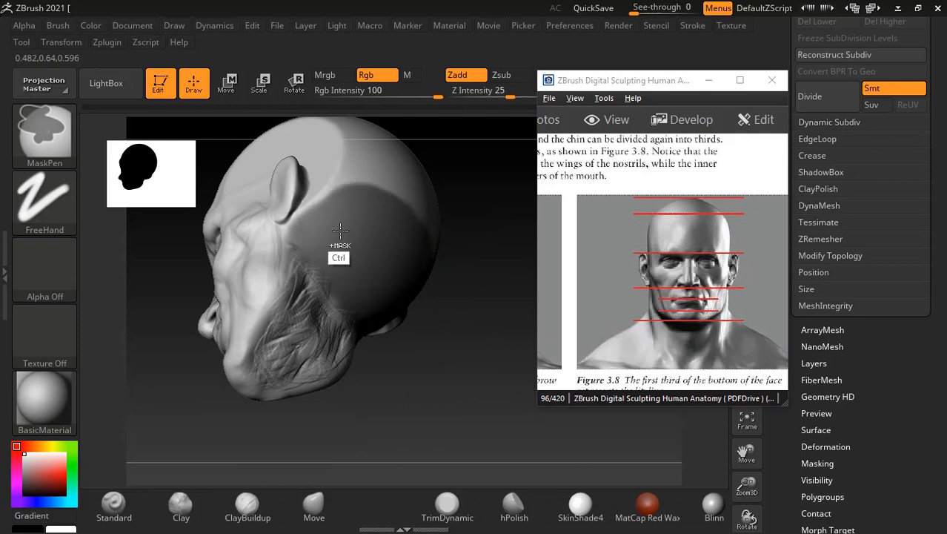
{"action": "mouse_move", "coordinate": [437, 312]}
{"action": "left_mouse_down"}
{"action": "mouse_move", "coordinate": [481, 395]}
{"action": "mouse_move", "coordinate": [470, 360]}
{"action": "mouse_move", "coordinate": [434, 346]}
{"action": "mouse_move", "coordinate": [437, 381]}
{"action": "mouse_move", "coordinate": [456, 337]}
{"action": "left_mouse_up"}
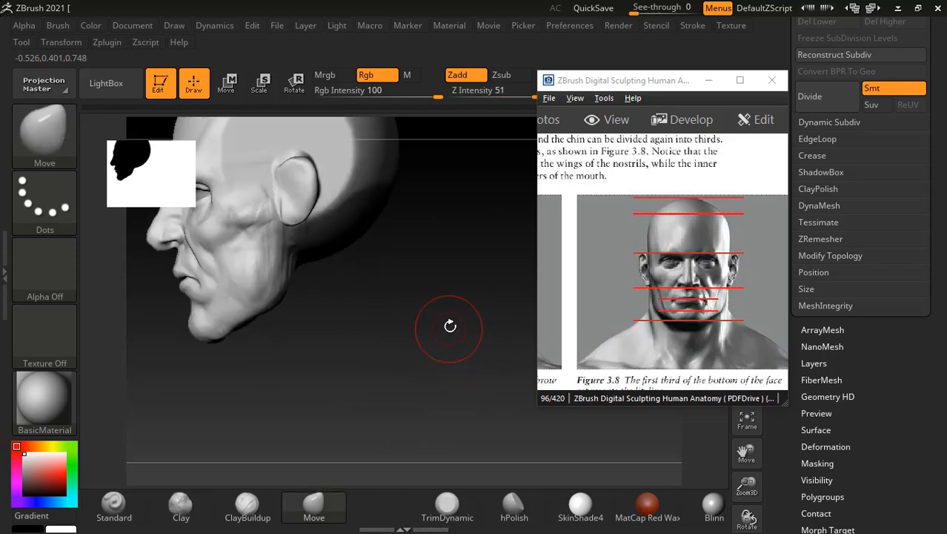
{"action": "left_click", "coordinate": [462, 314], "text": "ctrl"}
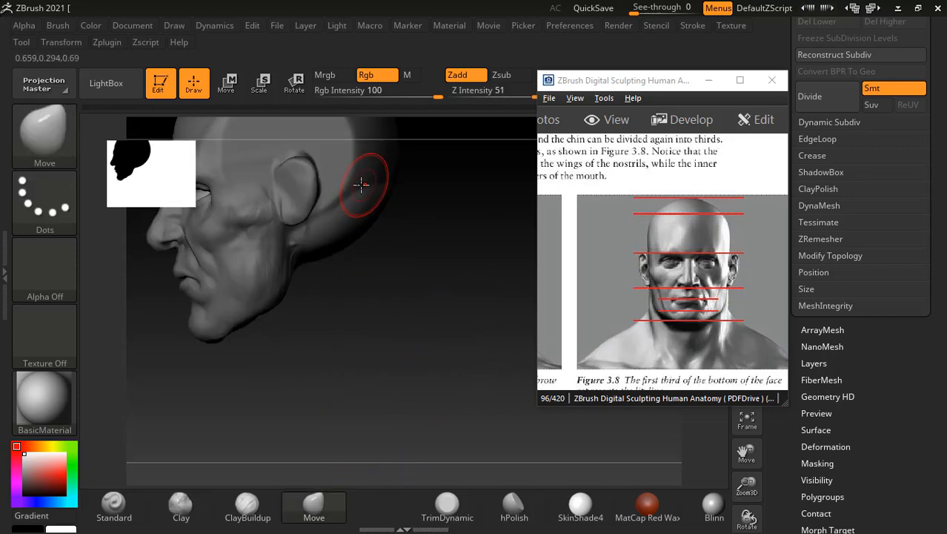
Step: Pull the unmasked skull base straight down with the Transpose gizmo to form a rough neck
{"action": "left_click", "coordinate": [224, 82]}
{"action": "left_click_drag", "start_coordinate": [411, 265], "coordinate": [326, 210], "text": "alt"}
{"action": "left_click_drag", "start_coordinate": [301, 170], "coordinate": [301, 292]}
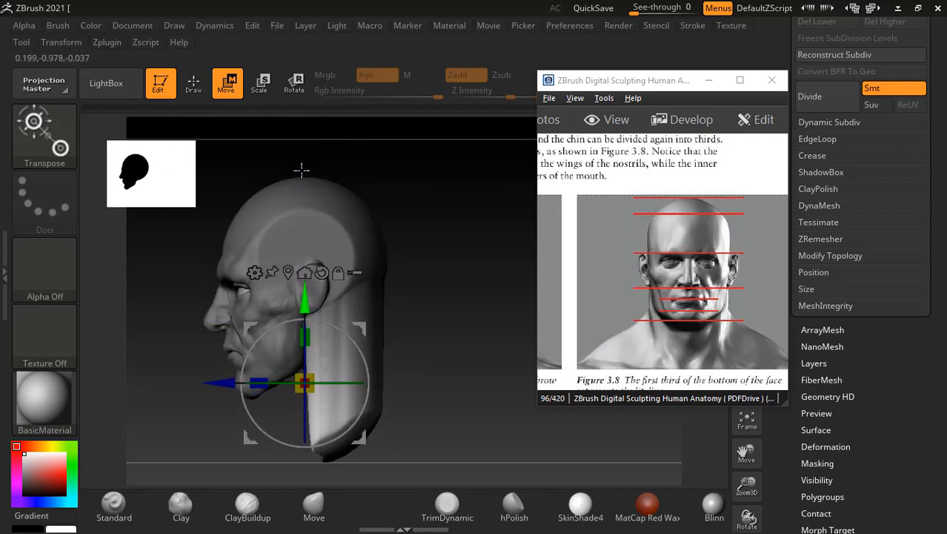
Step: Zoom the anatomy reference in on the side view in Figure 3.9 and extend the neck further down in ZBrush
{"action": "scroll", "coordinate": [586, 289], "scroll_direction": "down", "scroll_amount": 5, "text": "ctrl"}
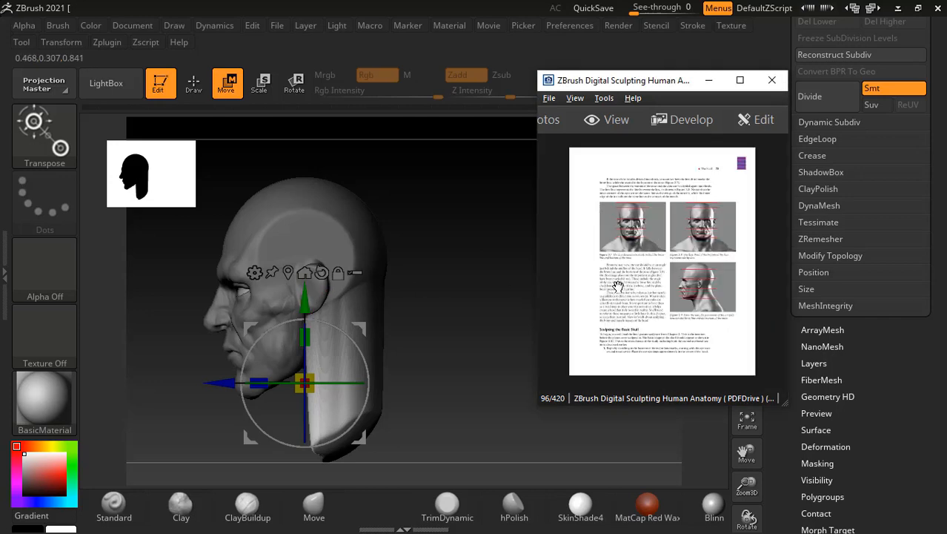
{"action": "scroll", "coordinate": [690, 301], "scroll_direction": "up", "scroll_amount": 5, "text": "ctrl"}
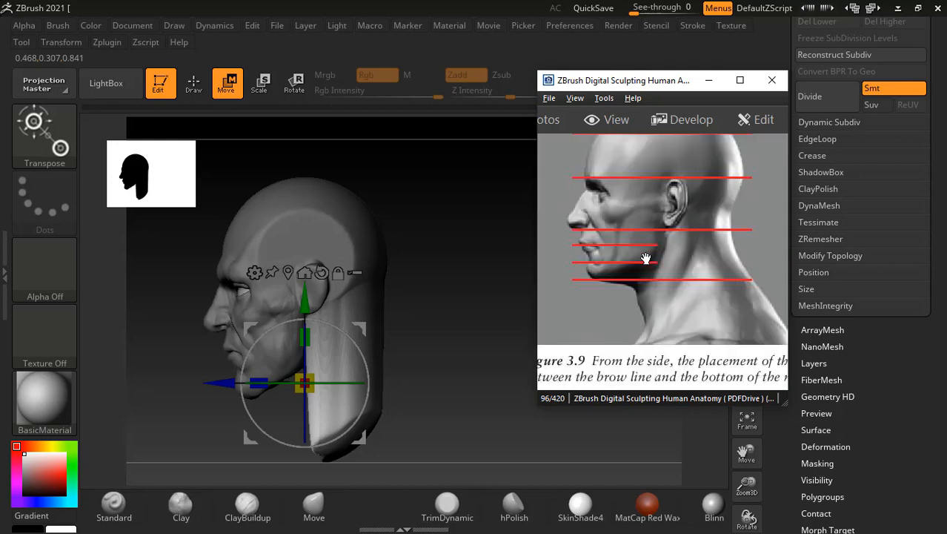
{"action": "left_click_drag", "start_coordinate": [420, 333], "coordinate": [434, 284]}
{"action": "left_click_drag", "start_coordinate": [301, 248], "coordinate": [302, 284]}
{"action": "left_click_drag", "start_coordinate": [421, 338], "coordinate": [424, 338]}
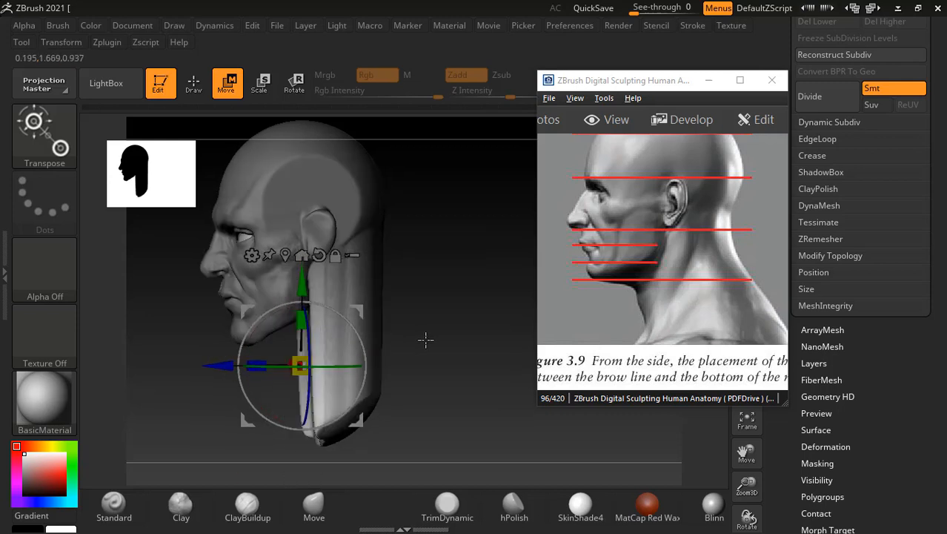
Step: Pull the neck's front lower edge forward and adjust its front profile with the Move brush
{"action": "left_click", "coordinate": [197, 88]}
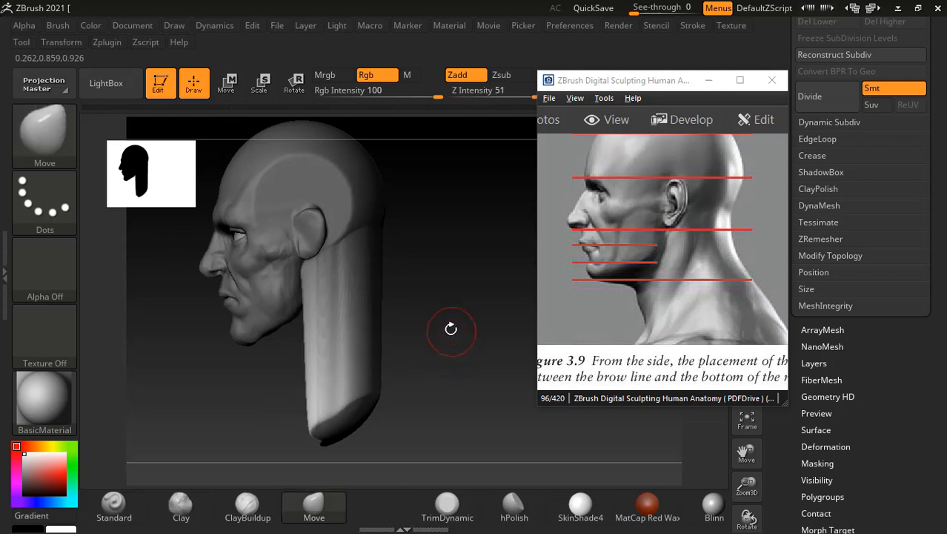
{"action": "mouse_move", "coordinate": [431, 337]}
{"action": "left_mouse_down"}
{"action": "mouse_move", "coordinate": [465, 268]}
{"action": "mouse_move", "coordinate": [466, 320]}
{"action": "left_mouse_up"}
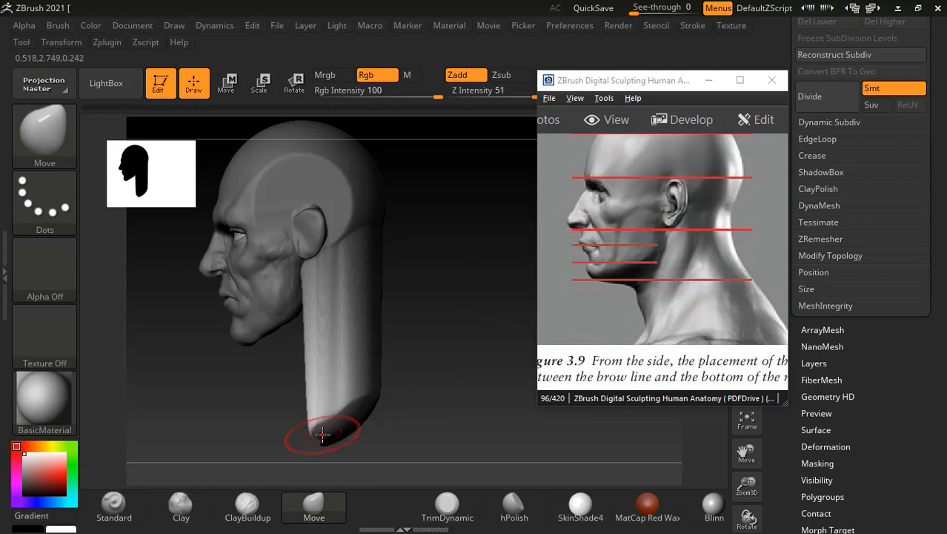
{"action": "left_click_drag", "start_coordinate": [292, 402], "coordinate": [298, 356]}
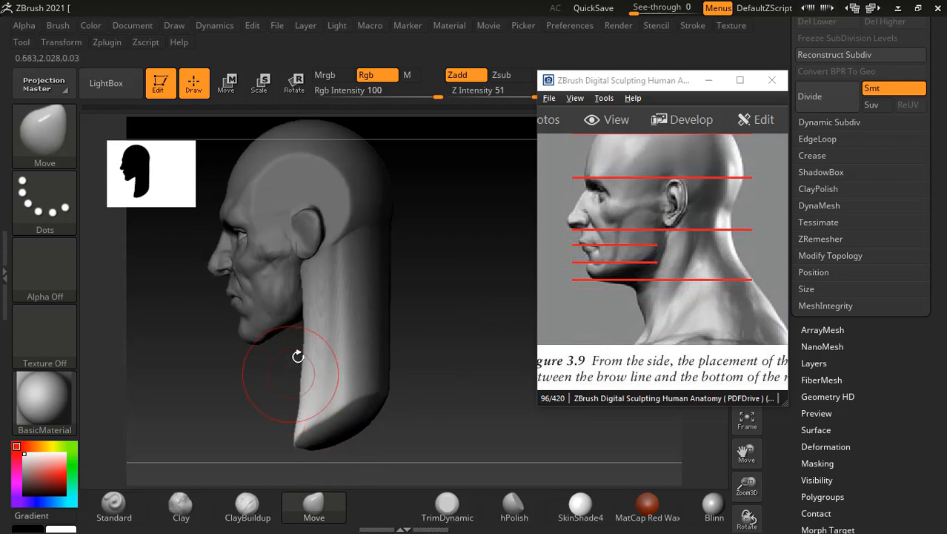
{"action": "left_click_drag", "start_coordinate": [236, 412], "coordinate": [414, 313]}
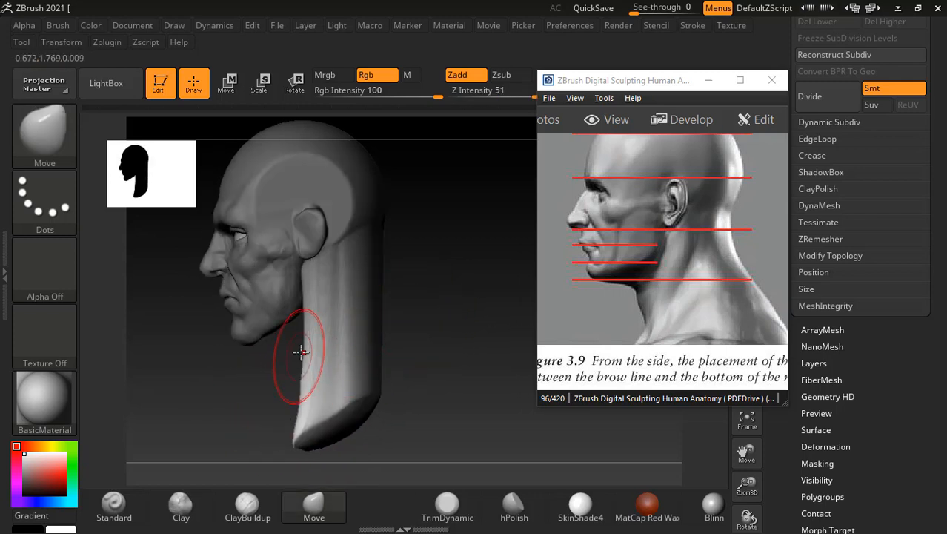
{"action": "mouse_move", "coordinate": [301, 338]}
{"action": "left_mouse_down"}
{"action": "mouse_move", "coordinate": [434, 333]}
{"action": "mouse_move", "coordinate": [444, 348]}
{"action": "mouse_move", "coordinate": [387, 361]}
{"action": "mouse_move", "coordinate": [463, 302]}
{"action": "mouse_move", "coordinate": [478, 269]}
{"action": "mouse_move", "coordinate": [469, 330]}
{"action": "mouse_move", "coordinate": [450, 302]}
{"action": "mouse_move", "coordinate": [439, 329]}
{"action": "mouse_move", "coordinate": [486, 318]}
{"action": "mouse_move", "coordinate": [375, 480]}
{"action": "left_mouse_up"}
Step: Build up the throat on the front of the neck with the ClayBuildup brush
{"action": "key", "text": "shift"}
{"action": "left_click", "coordinate": [247, 507]}
{"action": "mouse_move", "coordinate": [399, 360]}
{"action": "left_mouse_down"}
{"action": "mouse_move", "coordinate": [416, 313]}
{"action": "mouse_move", "coordinate": [342, 334]}
{"action": "mouse_move", "coordinate": [338, 322]}
{"action": "mouse_move", "coordinate": [323, 351]}
{"action": "mouse_move", "coordinate": [303, 349]}
{"action": "mouse_move", "coordinate": [297, 386]}
{"action": "mouse_move", "coordinate": [341, 356]}
{"action": "left_mouse_up"}
{"action": "mouse_move", "coordinate": [404, 337]}
{"action": "left_mouse_down"}
{"action": "mouse_move", "coordinate": [425, 332]}
{"action": "mouse_move", "coordinate": [457, 376]}
{"action": "left_mouse_up"}
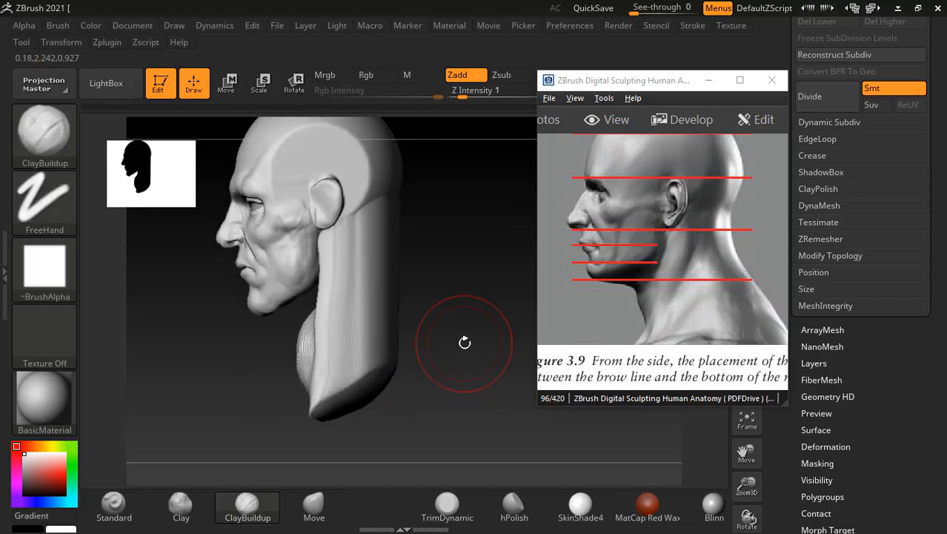
{"action": "left_click_drag", "start_coordinate": [461, 339], "coordinate": [490, 325]}
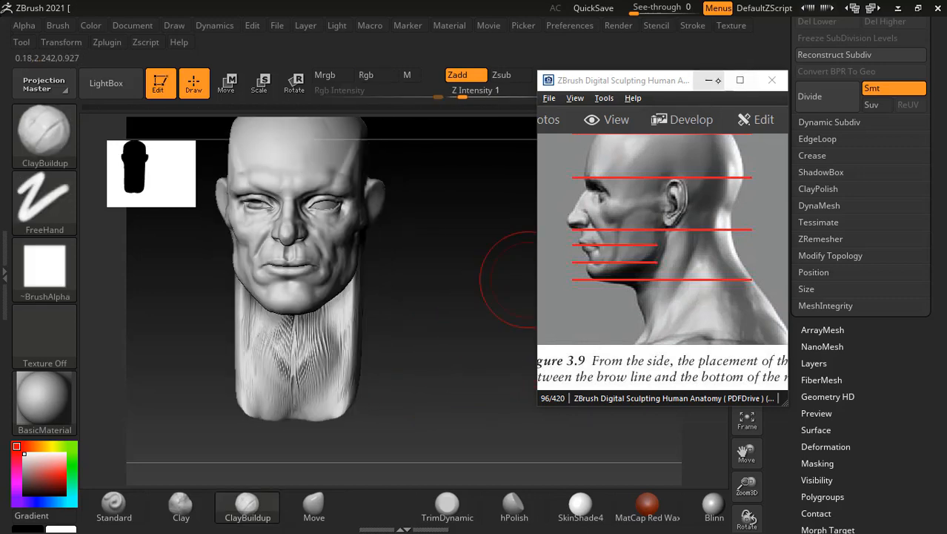
Step: Minimise the anatomy reference, DynaMesh the head and neck at resolution 512, and check the mesh wireframe
{"action": "left_click", "coordinate": [711, 80]}
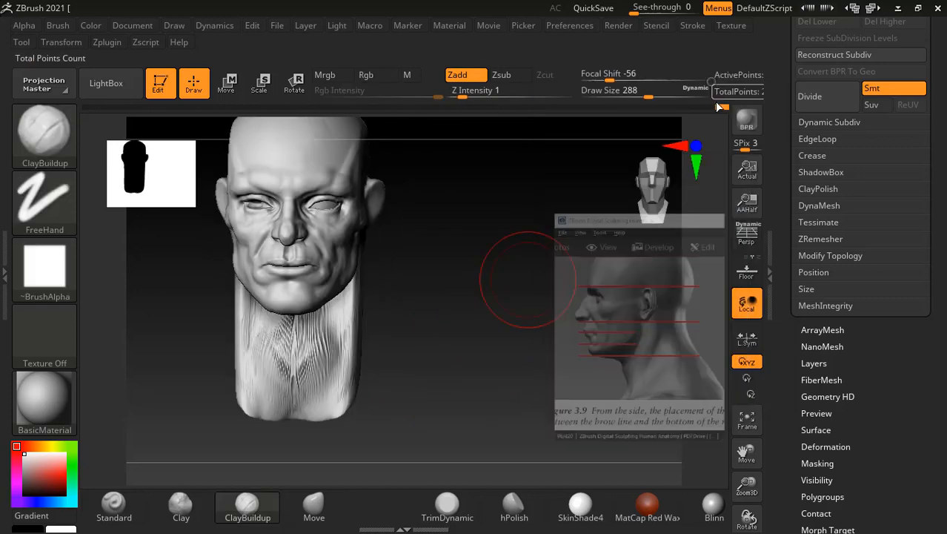
{"action": "left_click", "coordinate": [821, 205]}
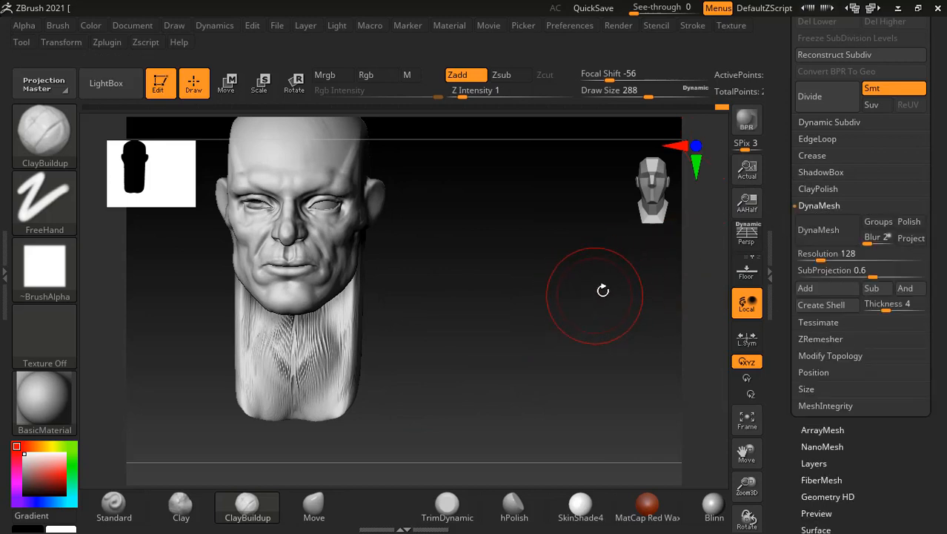
{"action": "left_click", "coordinate": [828, 252]}
{"action": "type", "text": "360"}
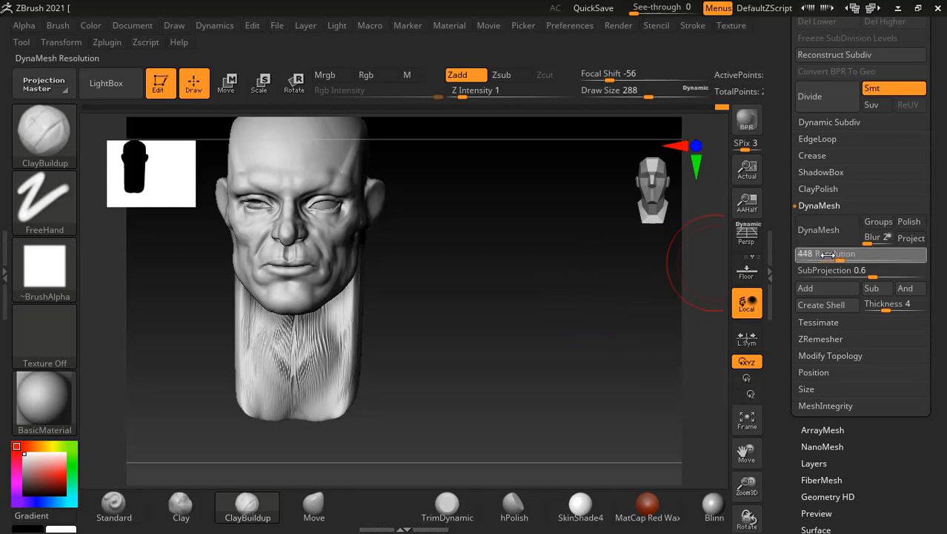
{"action": "key", "text": "Return"}
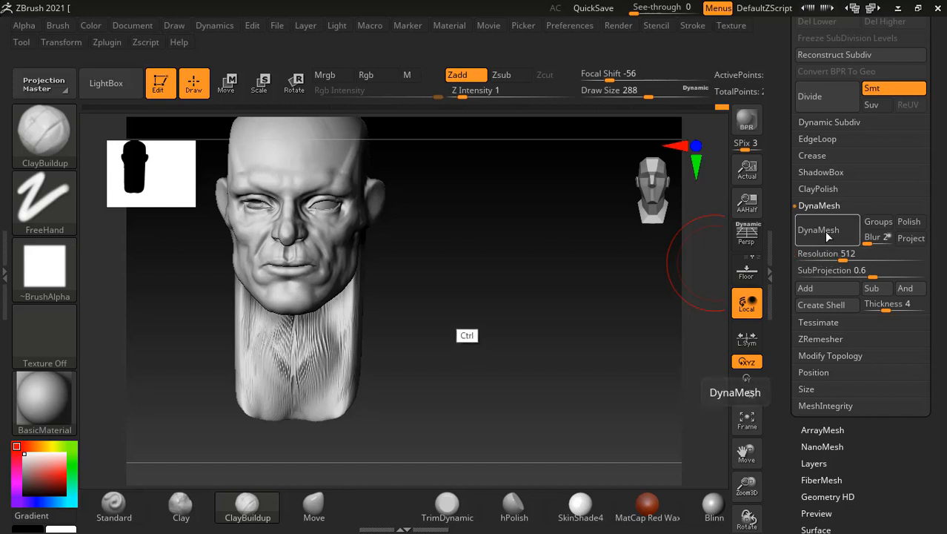
{"action": "left_click", "coordinate": [828, 236], "text": "ctrl"}
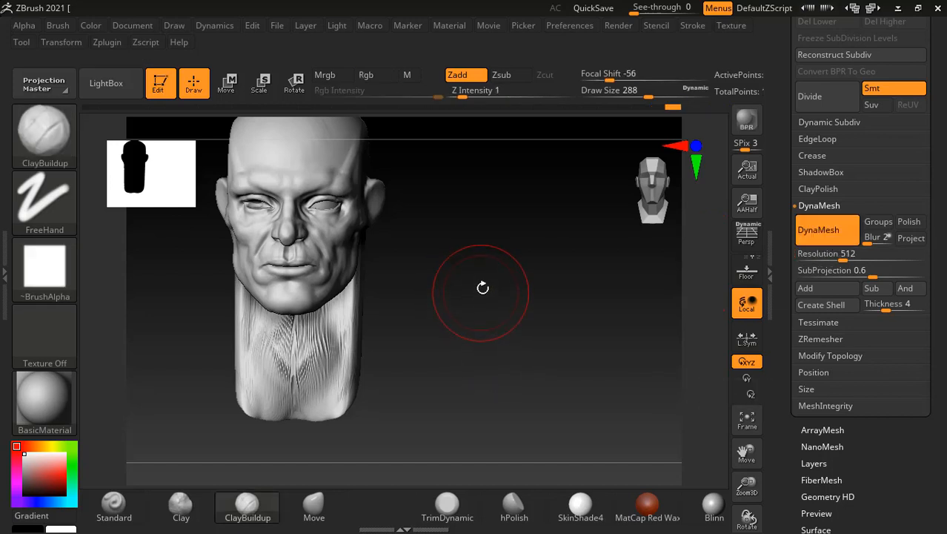
{"action": "left_click", "coordinate": [493, 283], "text": "ctrl"}
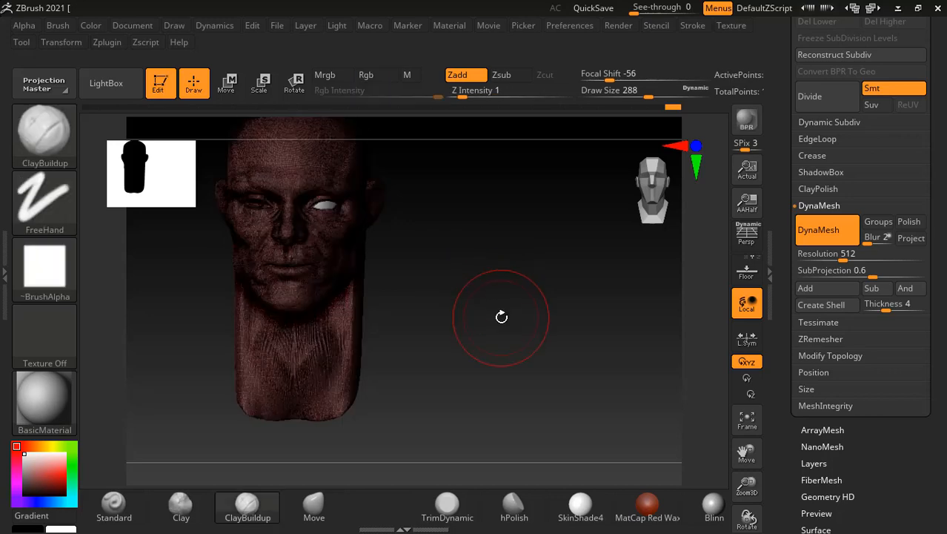
{"action": "left_click_drag", "start_coordinate": [502, 317], "coordinate": [490, 302]}
{"action": "key", "text": "shift+f"}
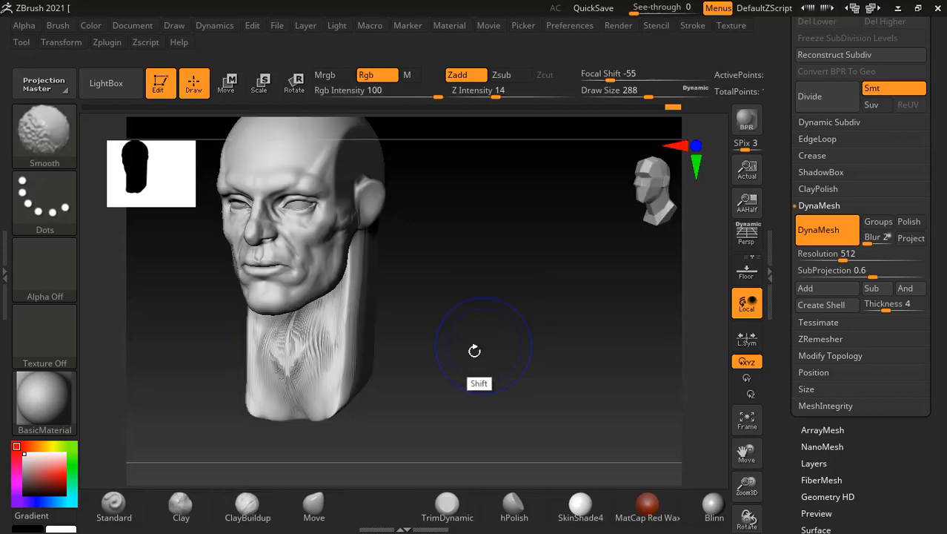
Step: Add more ClayBuildup volume to the lower throat and front base of the neck
{"action": "mouse_move", "coordinate": [475, 351]}
{"action": "left_mouse_down", "text": "shift"}
{"action": "mouse_move", "coordinate": [459, 421]}
{"action": "mouse_move", "coordinate": [524, 334]}
{"action": "mouse_move", "coordinate": [529, 321]}
{"action": "mouse_move", "coordinate": [499, 317]}
{"action": "mouse_move", "coordinate": [571, 300]}
{"action": "left_mouse_up", "text": "shift"}
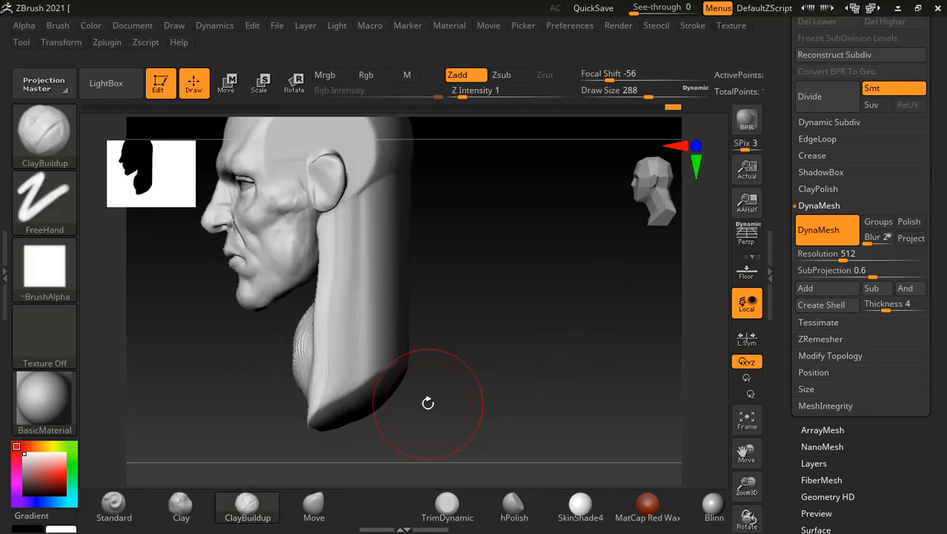
{"action": "mouse_move", "coordinate": [314, 406]}
{"action": "left_mouse_down"}
{"action": "mouse_move", "coordinate": [518, 295]}
{"action": "mouse_move", "coordinate": [348, 327]}
{"action": "mouse_move", "coordinate": [313, 403]}
{"action": "left_mouse_up"}
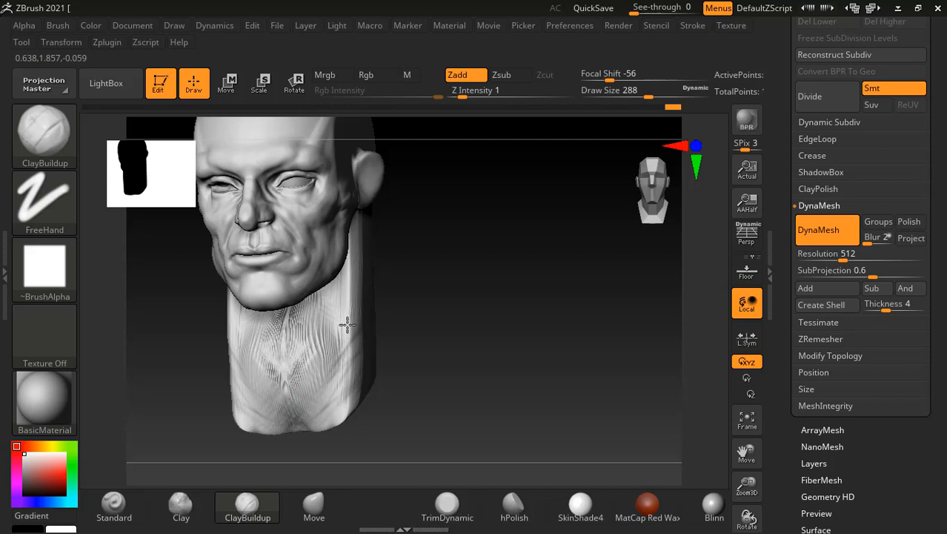
{"action": "left_click_drag", "start_coordinate": [287, 364], "coordinate": [300, 416]}
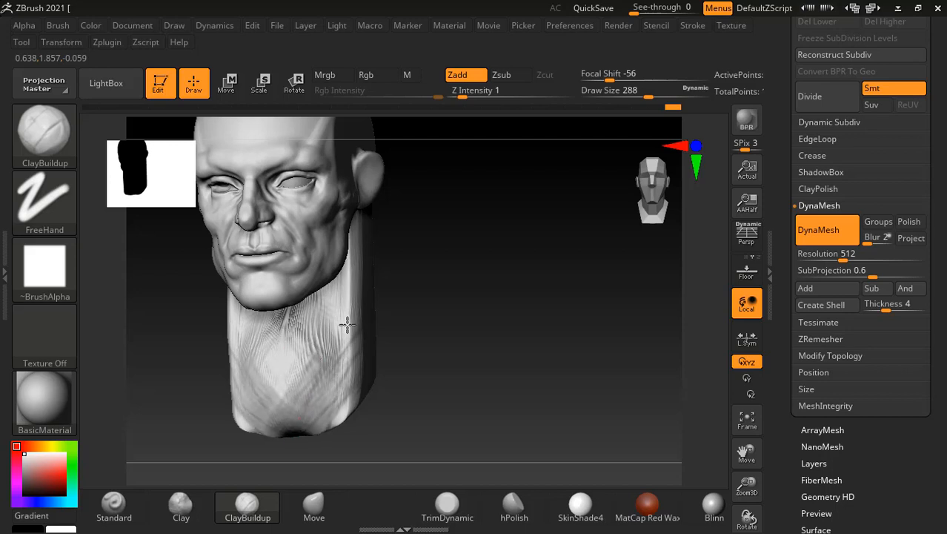
{"action": "left_click_drag", "start_coordinate": [338, 387], "coordinate": [327, 345]}
{"action": "left_click_drag", "start_coordinate": [564, 300], "coordinate": [459, 324]}
{"action": "key", "text": "shift"}
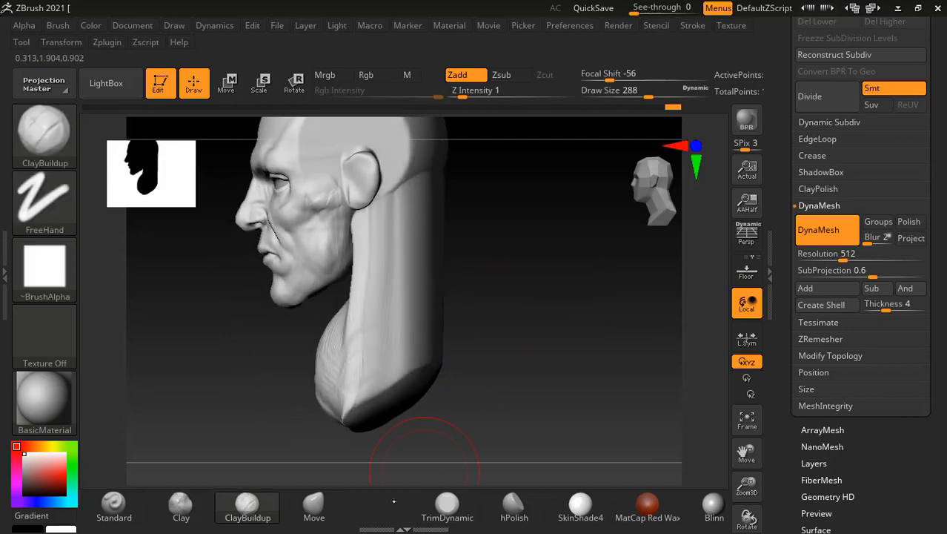
Step: Choose the Move brush and bring the anatomy reference window back, placing it clear of the model
{"action": "left_click", "coordinate": [321, 513]}
{"action": "key", "text": "alt+Tab"}
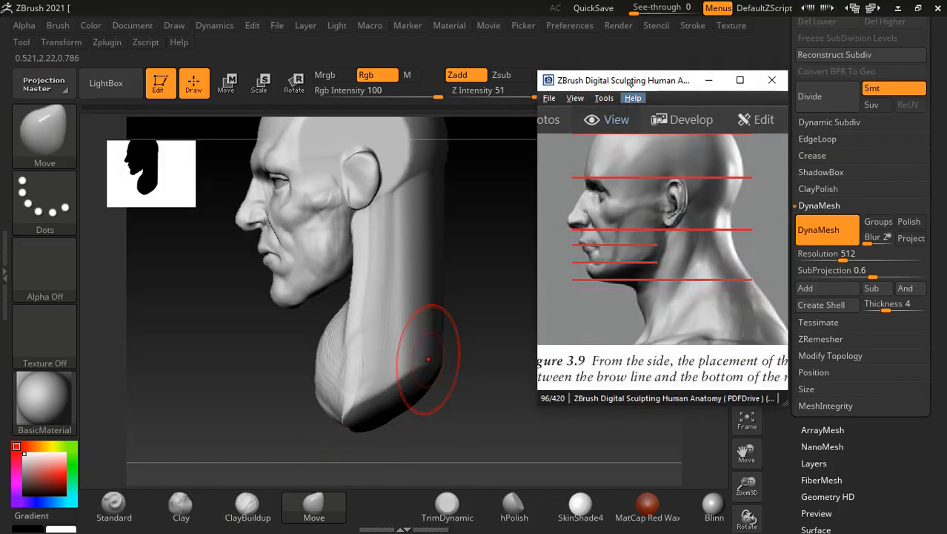
{"action": "left_click_drag", "start_coordinate": [630, 83], "coordinate": [672, 68]}
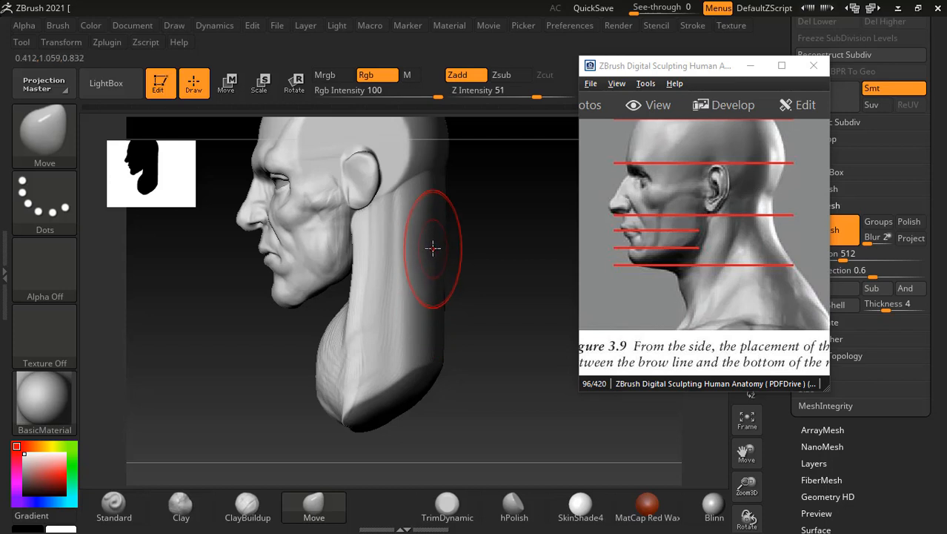
Step: Pull the base of the neck outward on both sides with the Move brush to form broad shoulders
{"action": "mouse_move", "coordinate": [413, 348]}
{"action": "left_mouse_down"}
{"action": "mouse_move", "coordinate": [458, 368]}
{"action": "mouse_move", "coordinate": [546, 312]}
{"action": "mouse_move", "coordinate": [543, 334]}
{"action": "mouse_move", "coordinate": [567, 333]}
{"action": "mouse_move", "coordinate": [570, 296]}
{"action": "mouse_move", "coordinate": [554, 364]}
{"action": "mouse_move", "coordinate": [565, 341]}
{"action": "mouse_move", "coordinate": [552, 335]}
{"action": "mouse_move", "coordinate": [417, 370]}
{"action": "mouse_move", "coordinate": [307, 368]}
{"action": "mouse_move", "coordinate": [362, 372]}
{"action": "mouse_move", "coordinate": [343, 341]}
{"action": "mouse_move", "coordinate": [368, 346]}
{"action": "mouse_move", "coordinate": [295, 336]}
{"action": "left_mouse_up"}
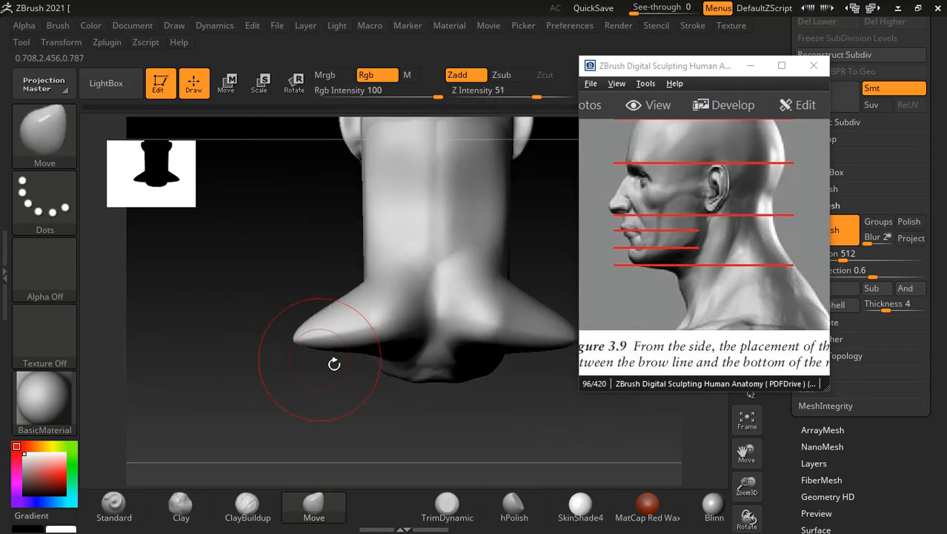
{"action": "left_click_drag", "start_coordinate": [273, 396], "coordinate": [282, 334]}
{"action": "mouse_move", "coordinate": [366, 376]}
{"action": "left_mouse_down"}
{"action": "mouse_move", "coordinate": [317, 395]}
{"action": "mouse_move", "coordinate": [297, 356]}
{"action": "mouse_move", "coordinate": [248, 386]}
{"action": "left_mouse_up"}
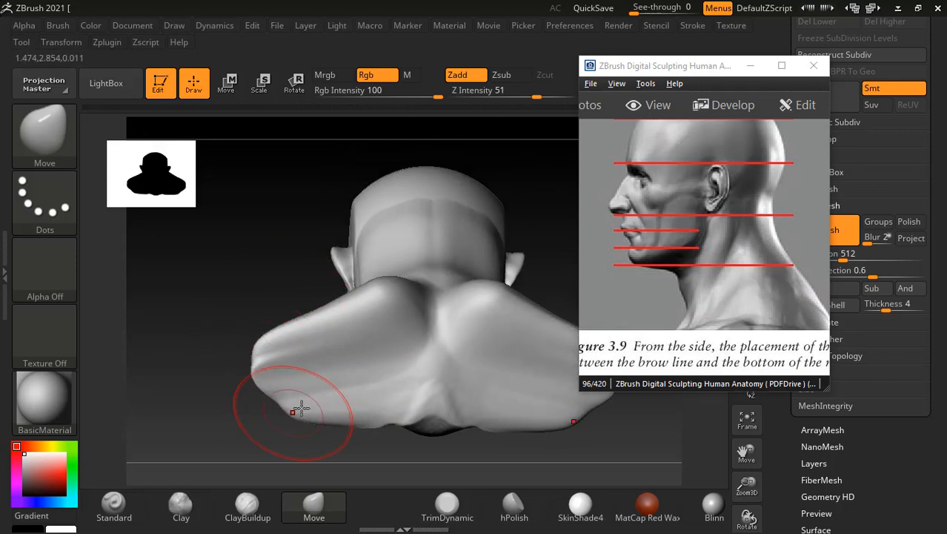
{"action": "mouse_move", "coordinate": [237, 222]}
{"action": "left_mouse_down"}
{"action": "mouse_move", "coordinate": [254, 394]}
{"action": "mouse_move", "coordinate": [288, 301]}
{"action": "left_mouse_up"}
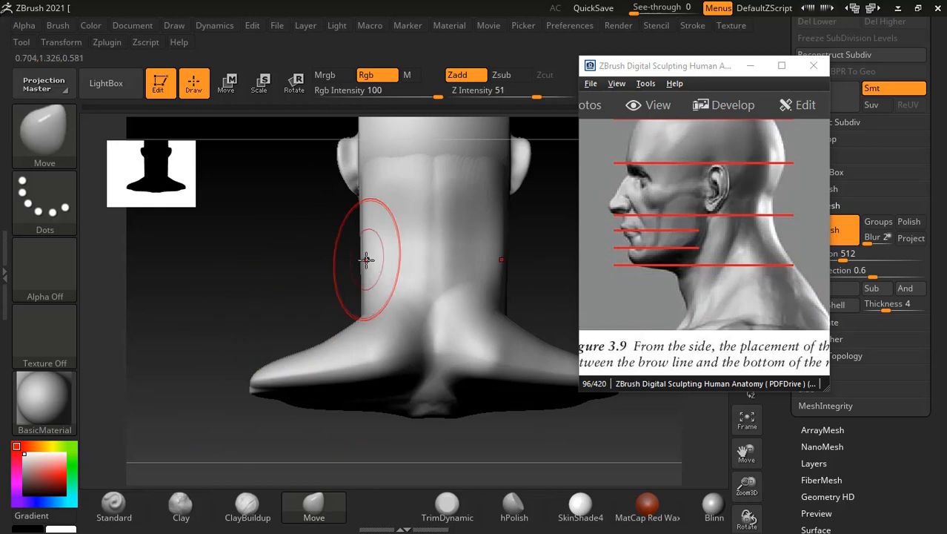
Step: Shape the sides of the neck with the Move brush so they slope into the shoulders
{"action": "mouse_move", "coordinate": [352, 250]}
{"action": "left_mouse_down"}
{"action": "mouse_move", "coordinate": [286, 307]}
{"action": "mouse_move", "coordinate": [479, 288]}
{"action": "mouse_move", "coordinate": [464, 299]}
{"action": "mouse_move", "coordinate": [499, 271]}
{"action": "left_mouse_up"}
{"action": "key", "text": "shift"}
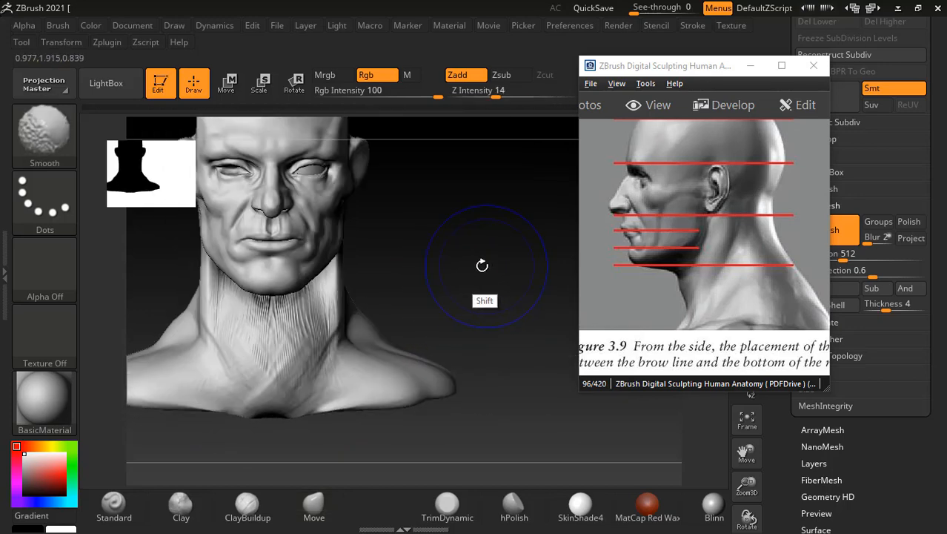
{"action": "left_click_drag", "start_coordinate": [440, 284], "coordinate": [353, 338]}
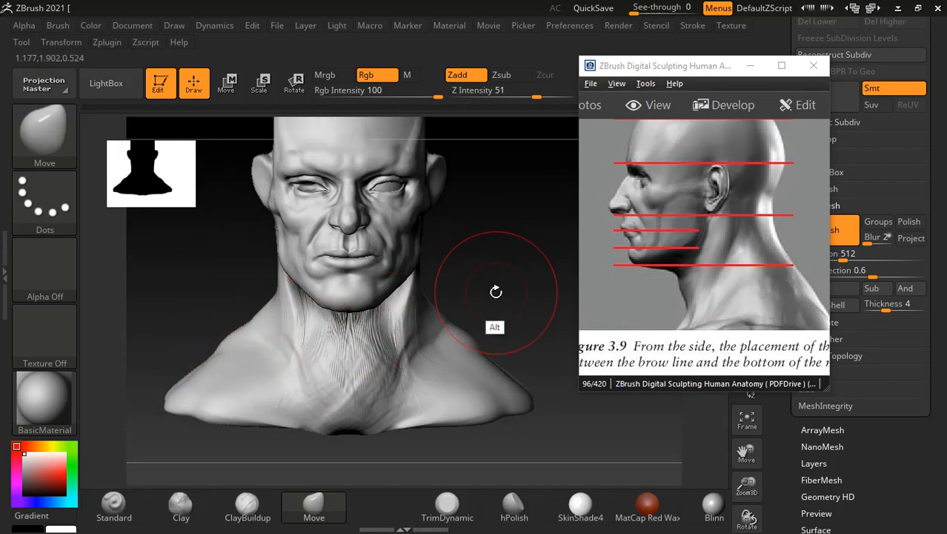
Step: Reshape the tops and outer edges of the shoulders with the Move brush to refine their slope
{"action": "left_click_drag", "start_coordinate": [493, 290], "coordinate": [408, 341]}
{"action": "left_click_drag", "start_coordinate": [235, 316], "coordinate": [227, 307]}
{"action": "left_click_drag", "start_coordinate": [205, 343], "coordinate": [167, 343]}
{"action": "left_click_drag", "start_coordinate": [726, 258], "coordinate": [721, 259]}
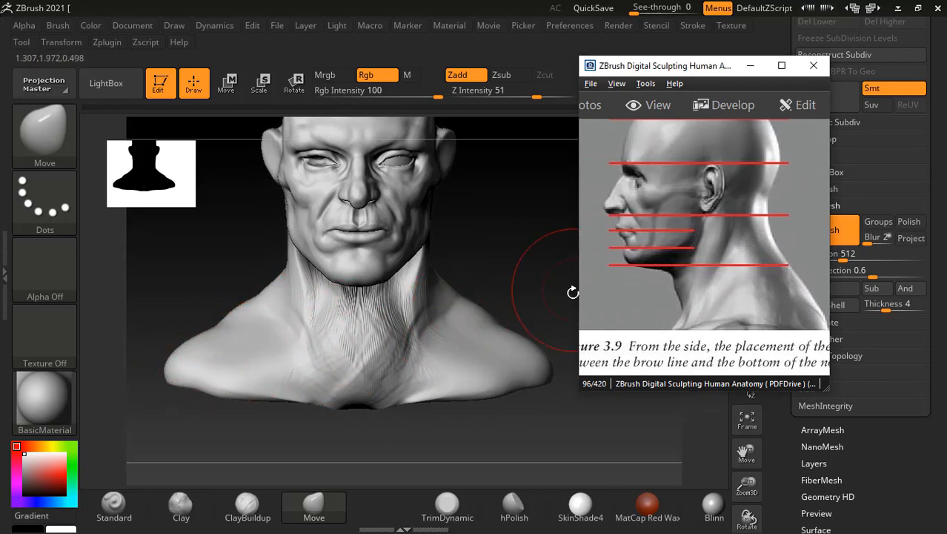
Step: Pull the front base of the neck forward and down in profile with the Move brush to form the upper chest, following the side-view reference
{"action": "mouse_move", "coordinate": [480, 274]}
{"action": "left_mouse_down"}
{"action": "mouse_move", "coordinate": [486, 266]}
{"action": "mouse_move", "coordinate": [452, 263]}
{"action": "mouse_move", "coordinate": [487, 272]}
{"action": "mouse_move", "coordinate": [433, 281]}
{"action": "mouse_move", "coordinate": [516, 322]}
{"action": "mouse_move", "coordinate": [391, 295]}
{"action": "left_mouse_up"}
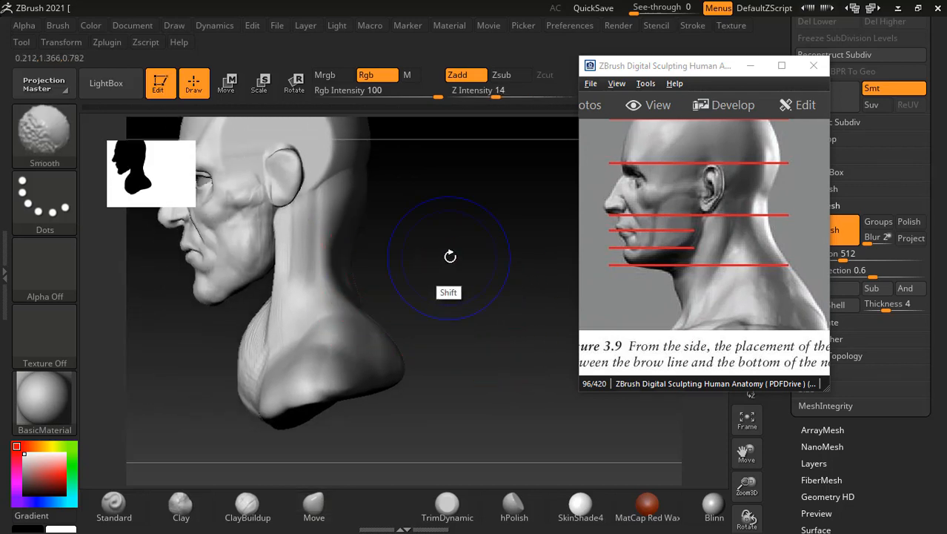
{"action": "left_click_drag", "start_coordinate": [446, 265], "coordinate": [443, 253], "text": "alt"}
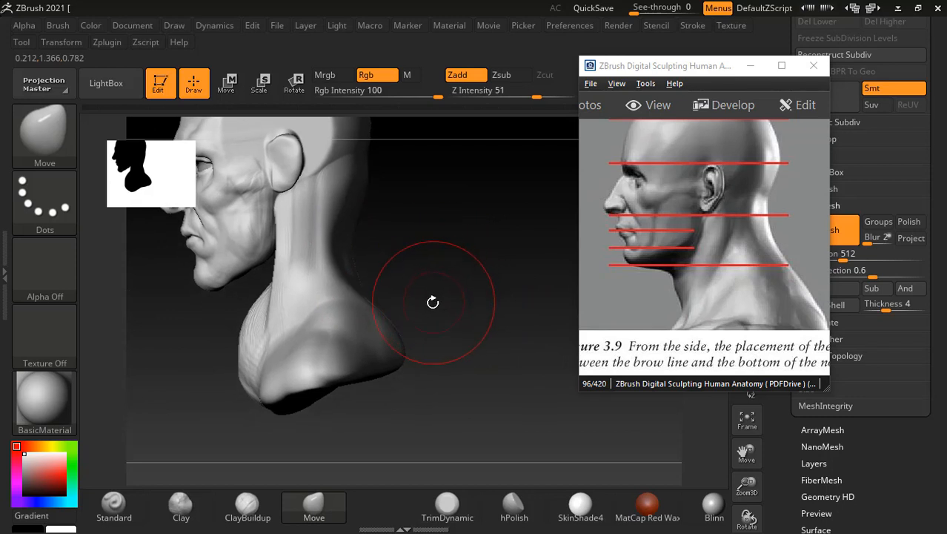
{"action": "left_click_drag", "start_coordinate": [433, 303], "coordinate": [445, 286], "text": "alt"}
{"action": "left_click_drag", "start_coordinate": [293, 349], "coordinate": [327, 313]}
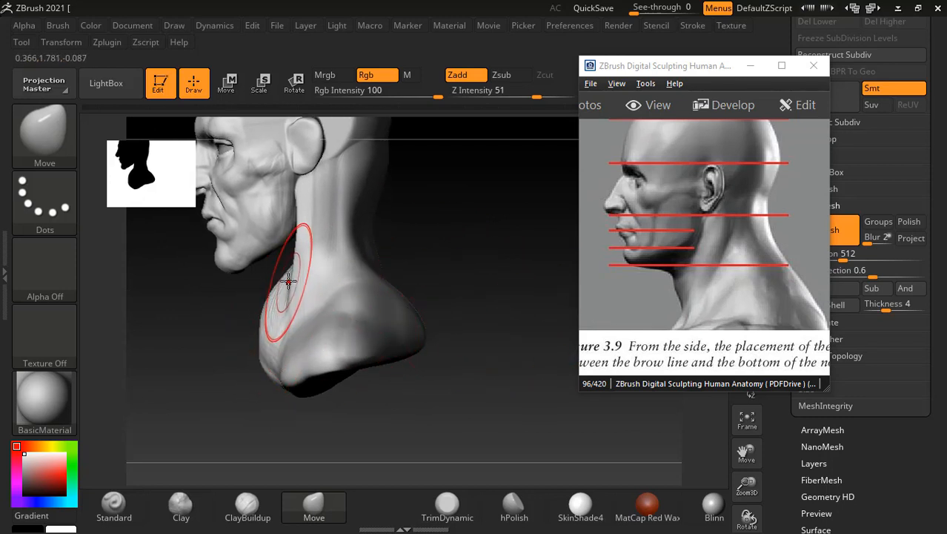
{"action": "mouse_move", "coordinate": [289, 281]}
{"action": "left_mouse_down"}
{"action": "mouse_move", "coordinate": [281, 333]}
{"action": "mouse_move", "coordinate": [247, 389]}
{"action": "mouse_move", "coordinate": [265, 365]}
{"action": "mouse_move", "coordinate": [245, 375]}
{"action": "left_mouse_up"}
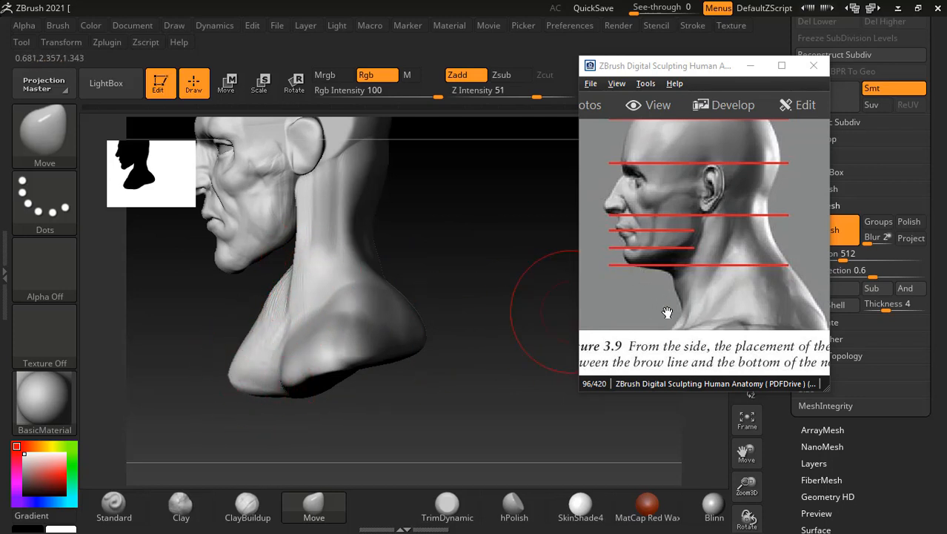
{"action": "left_click", "coordinate": [667, 313]}
{"action": "left_click", "coordinate": [275, 374]}
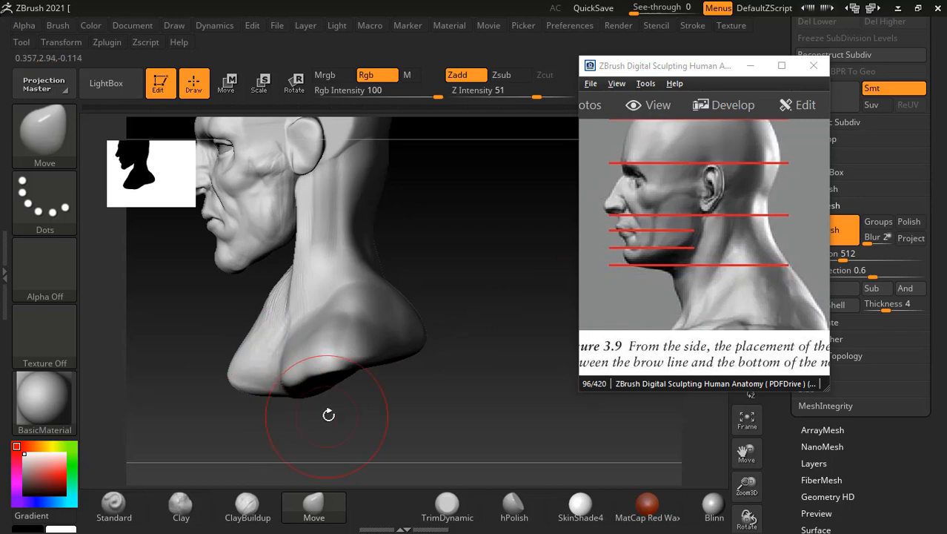
{"action": "left_click_drag", "start_coordinate": [328, 415], "coordinate": [328, 315]}
{"action": "mouse_move", "coordinate": [290, 351]}
{"action": "left_mouse_down"}
{"action": "mouse_move", "coordinate": [263, 366]}
{"action": "mouse_move", "coordinate": [274, 310]}
{"action": "left_mouse_up"}
Step: Smooth the ridged clay strokes on the front and sides of the neck, and reselect the Move brush
{"action": "mouse_move", "coordinate": [436, 240]}
{"action": "left_mouse_down"}
{"action": "mouse_move", "coordinate": [496, 283]}
{"action": "mouse_move", "coordinate": [478, 299]}
{"action": "mouse_move", "coordinate": [530, 335]}
{"action": "left_mouse_up"}
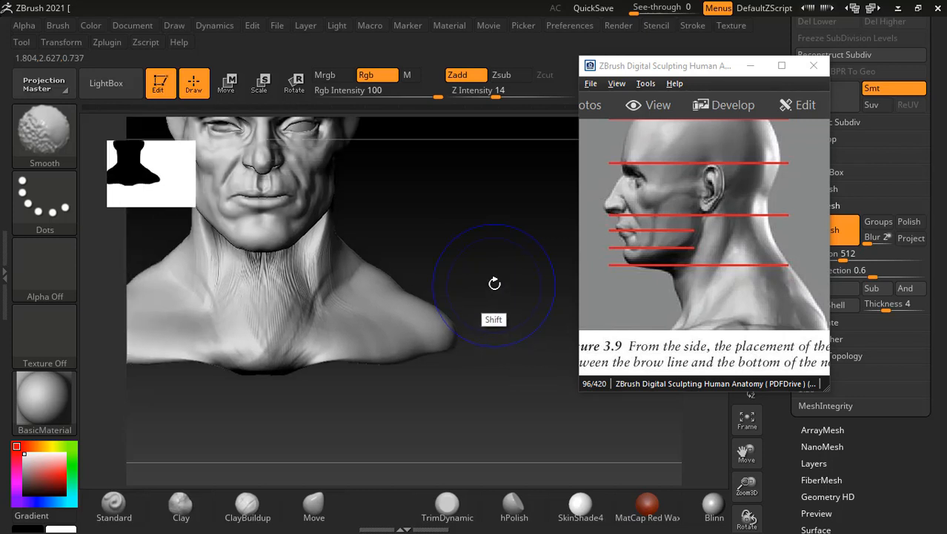
{"action": "mouse_move", "coordinate": [479, 278]}
{"action": "left_mouse_down", "text": "alt"}
{"action": "mouse_move", "coordinate": [477, 247]}
{"action": "mouse_move", "coordinate": [518, 277]}
{"action": "left_mouse_up", "text": "alt"}
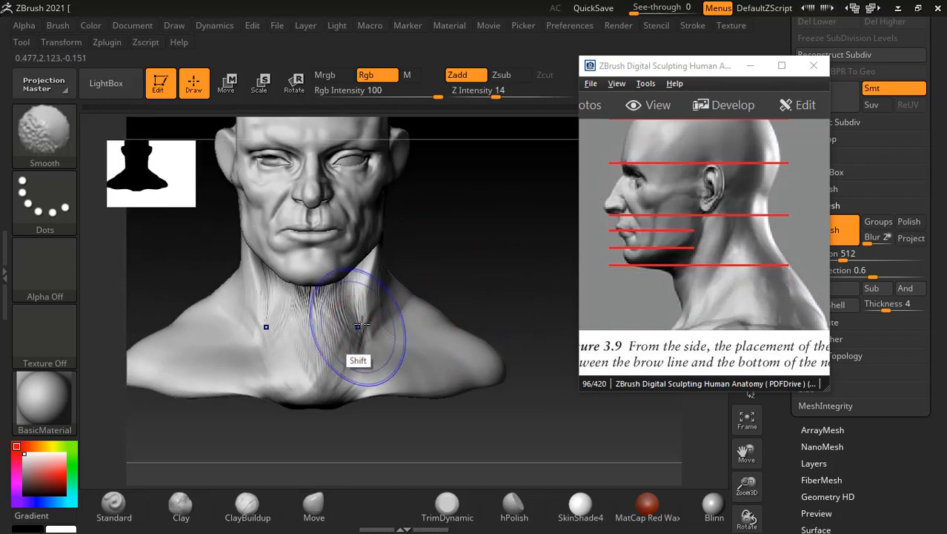
{"action": "mouse_move", "coordinate": [357, 328]}
{"action": "left_mouse_down", "text": "shift"}
{"action": "mouse_move", "coordinate": [307, 332]}
{"action": "mouse_move", "coordinate": [313, 339]}
{"action": "left_mouse_up", "text": "shift"}
{"action": "mouse_move", "coordinate": [492, 274]}
{"action": "left_mouse_down"}
{"action": "mouse_move", "coordinate": [497, 255]}
{"action": "mouse_move", "coordinate": [423, 301]}
{"action": "left_mouse_up"}
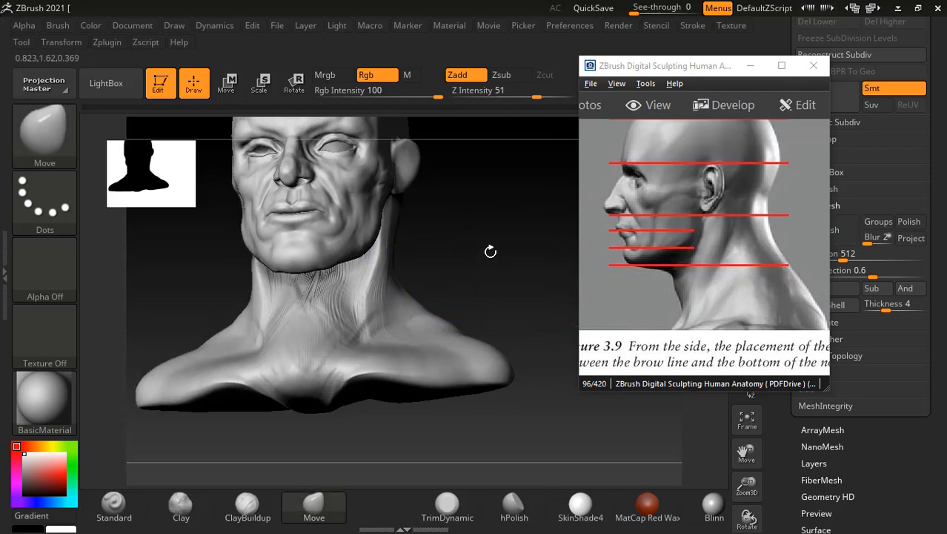
{"action": "left_click_drag", "start_coordinate": [489, 250], "coordinate": [493, 262], "text": "alt"}
{"action": "key", "text": "shift+f"}
{"action": "key", "text": "shift+f"}
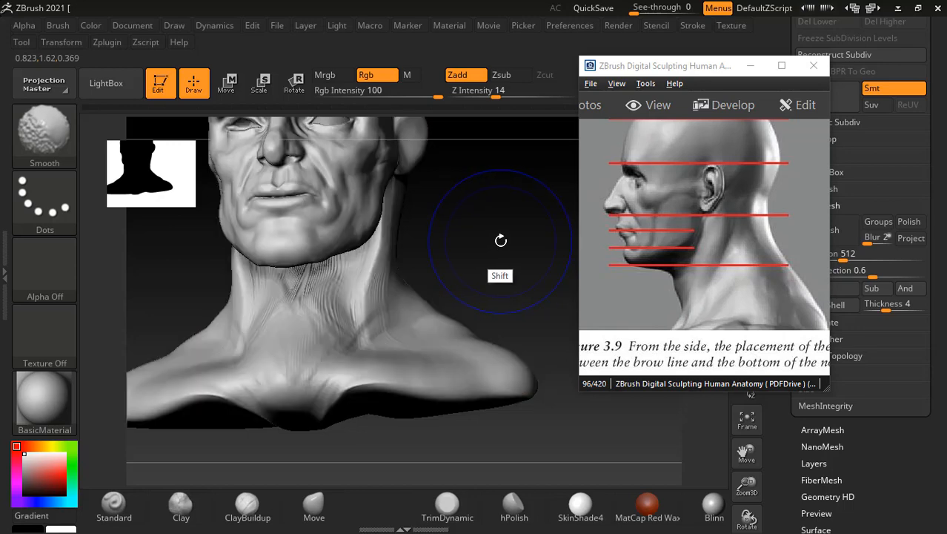
{"action": "left_click_drag", "start_coordinate": [484, 245], "coordinate": [522, 310], "text": "alt"}
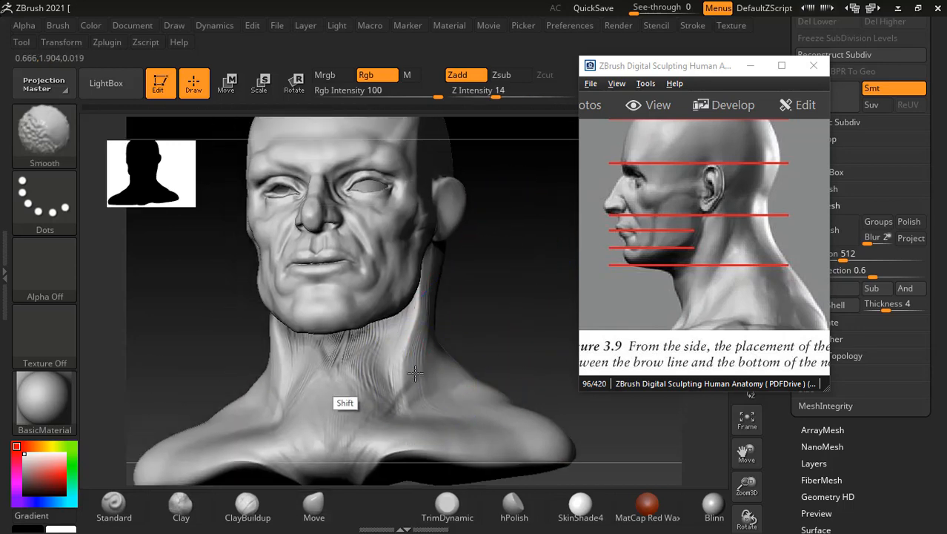
{"action": "left_click", "coordinate": [314, 506]}
{"action": "left_click_drag", "start_coordinate": [461, 334], "coordinate": [499, 280]}
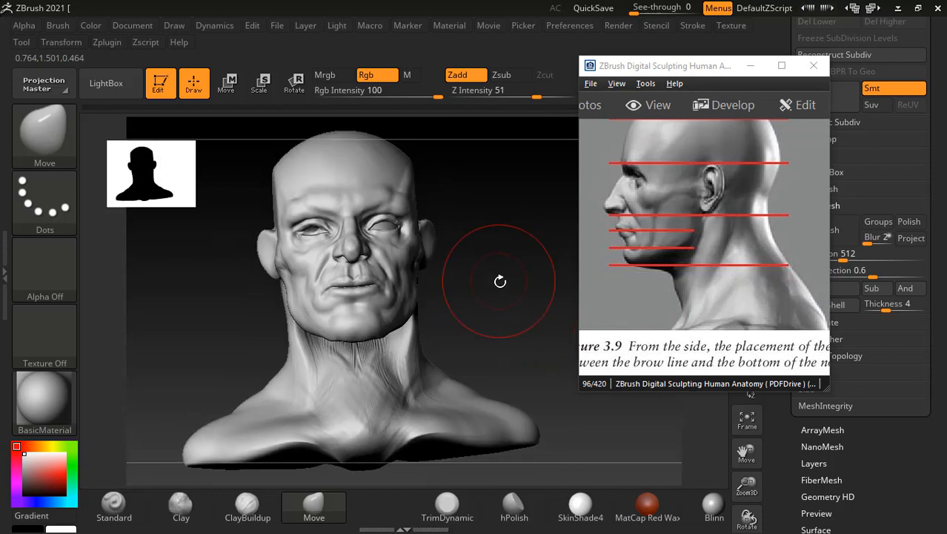
Step: Minimise the reference window and run ZRemesher on the bust with the Half and Adapt options on
{"action": "left_click", "coordinate": [751, 66]}
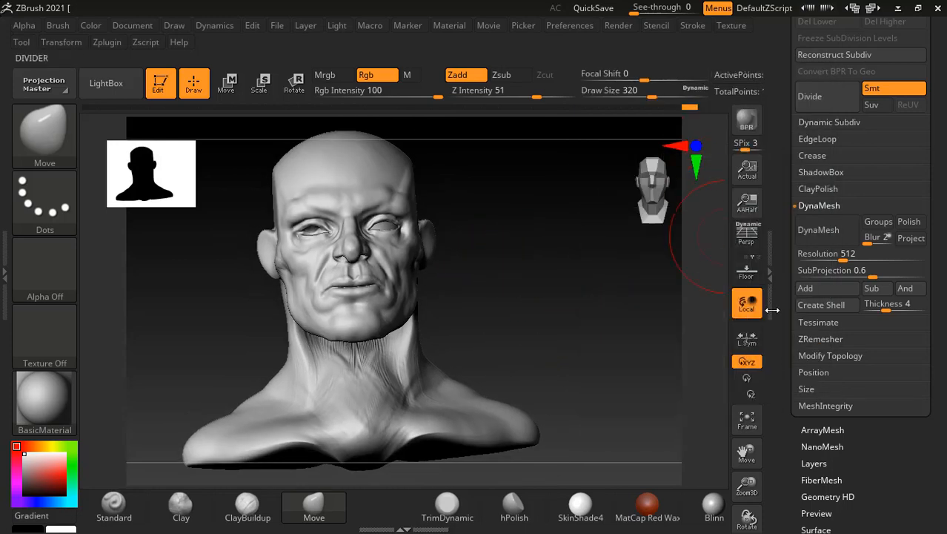
{"action": "left_click_drag", "start_coordinate": [784, 312], "coordinate": [788, 250]}
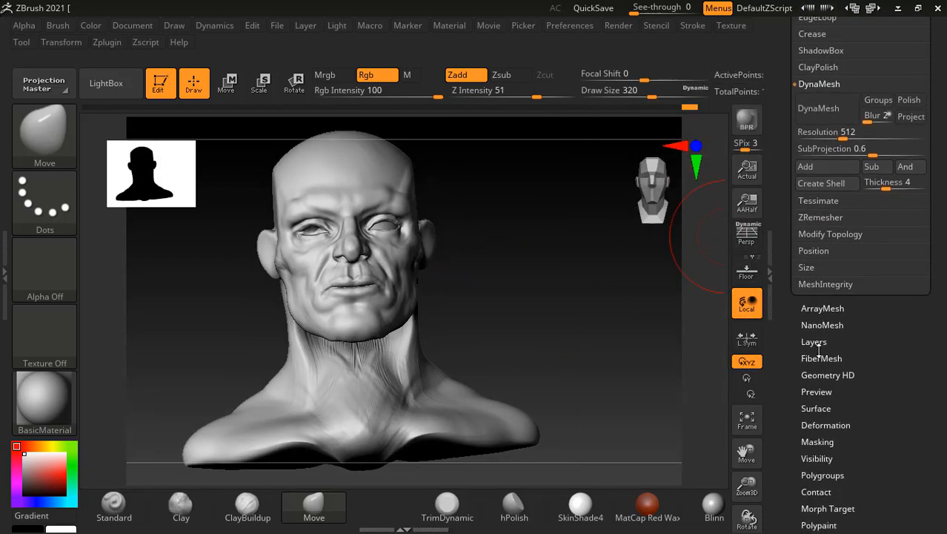
{"action": "left_click", "coordinate": [827, 218]}
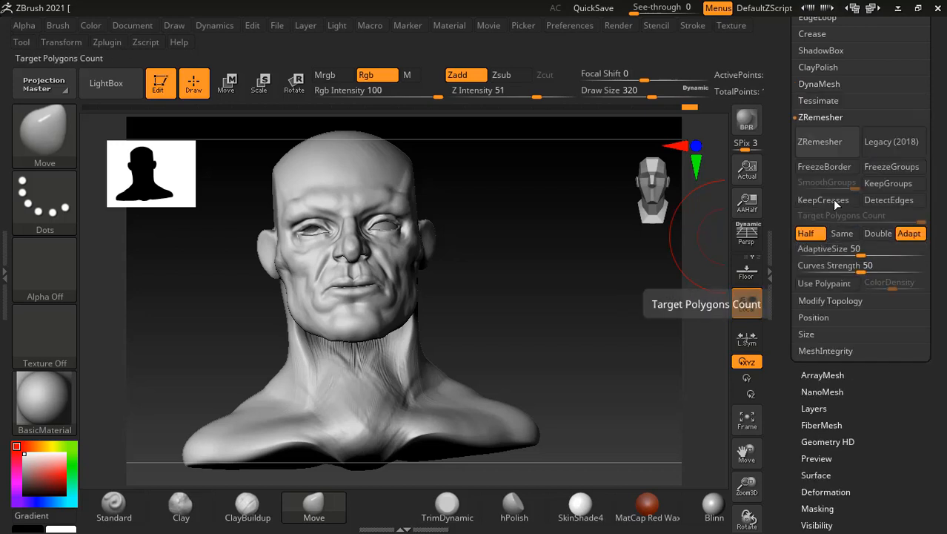
{"action": "left_click", "coordinate": [820, 145]}
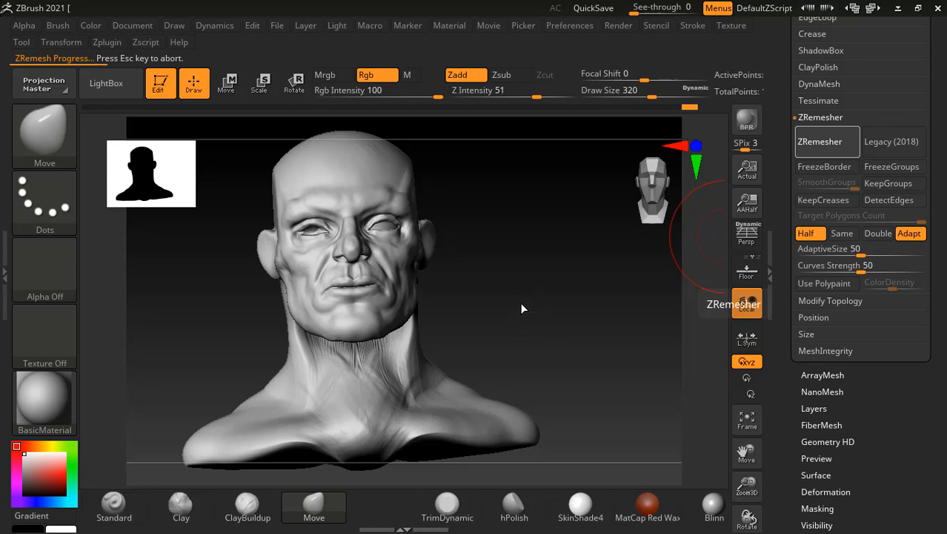
Step: Bring back the anatomy book and study its skull pages, examining the zygomatic bone in Figure 3.12 and the sculpted skull below it
{"action": "key", "text": "alt"}
{"action": "key", "text": "alt+Tab"}
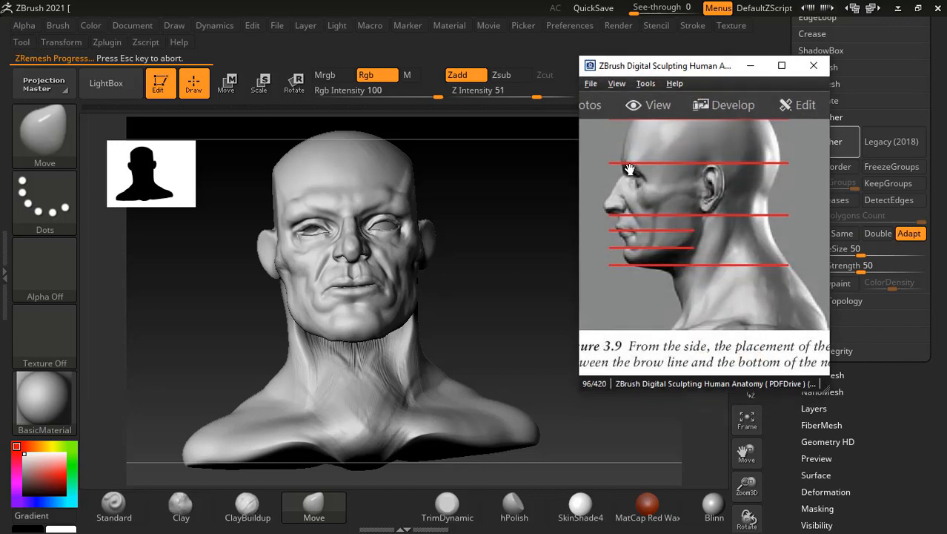
{"action": "scroll", "coordinate": [736, 242], "scroll_direction": "down", "scroll_amount": 3}
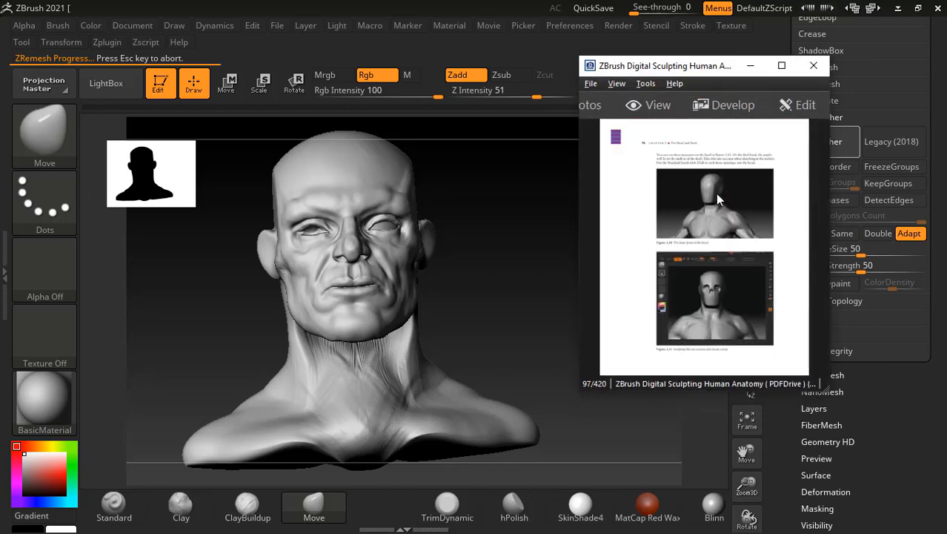
{"action": "scroll", "coordinate": [719, 223], "scroll_direction": "down", "scroll_amount": 1}
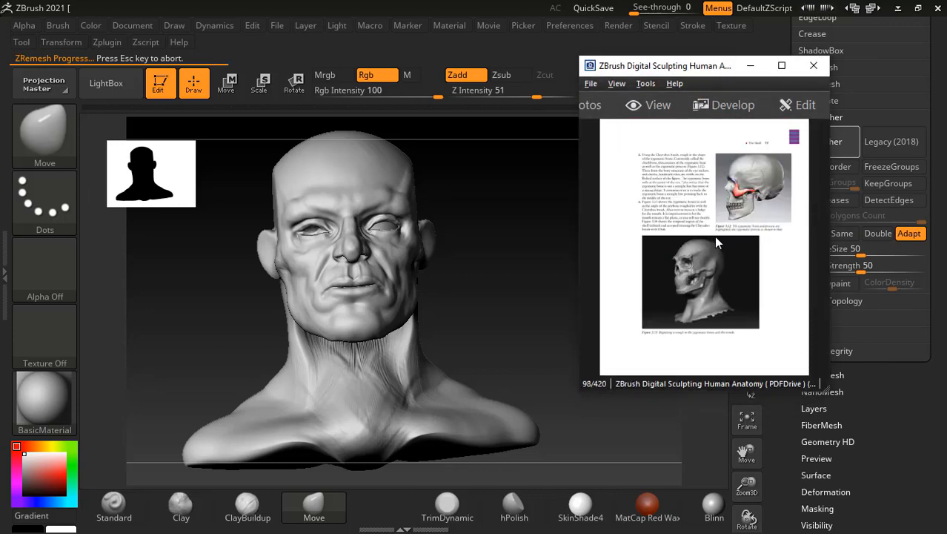
{"action": "scroll", "coordinate": [716, 239], "scroll_direction": "up", "scroll_amount": 3, "text": "ctrl"}
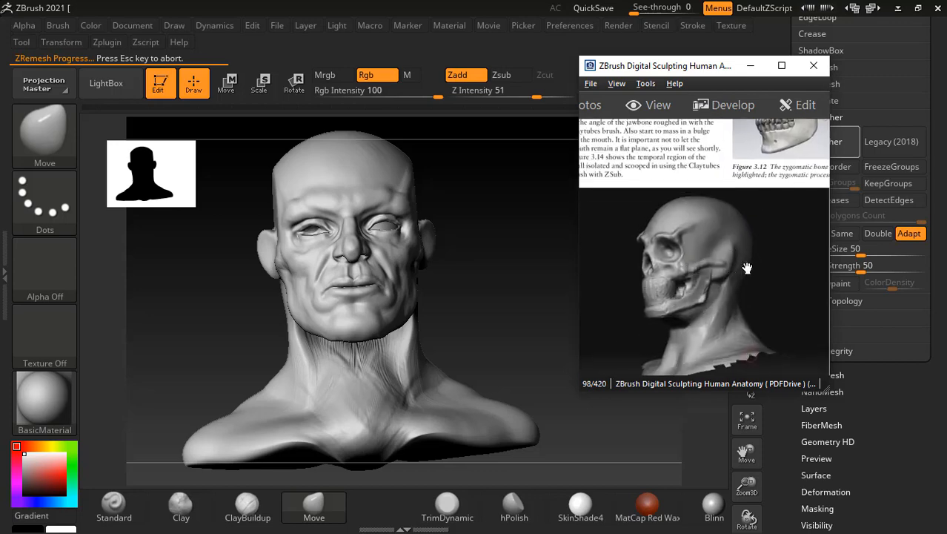
{"action": "scroll", "coordinate": [749, 270], "scroll_direction": "up", "scroll_amount": 2}
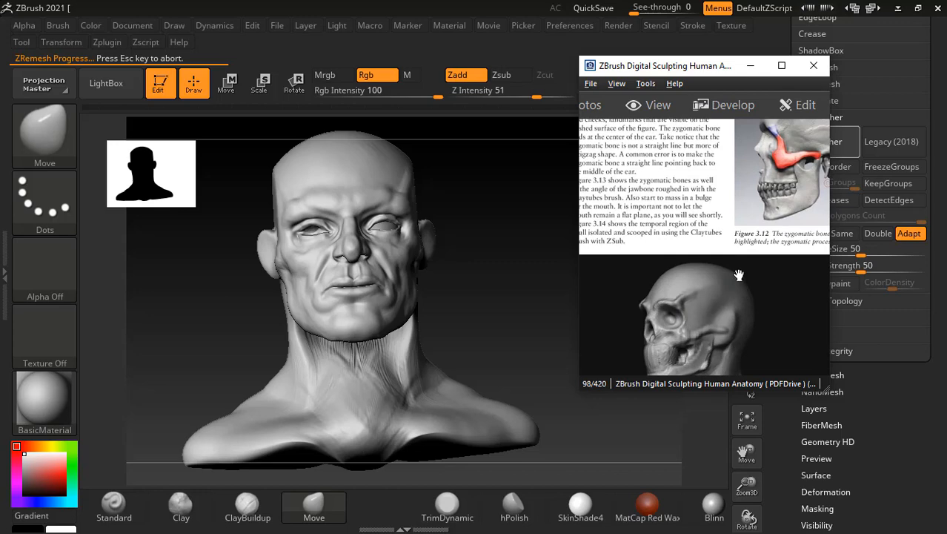
{"action": "left_click_drag", "start_coordinate": [753, 182], "coordinate": [734, 220]}
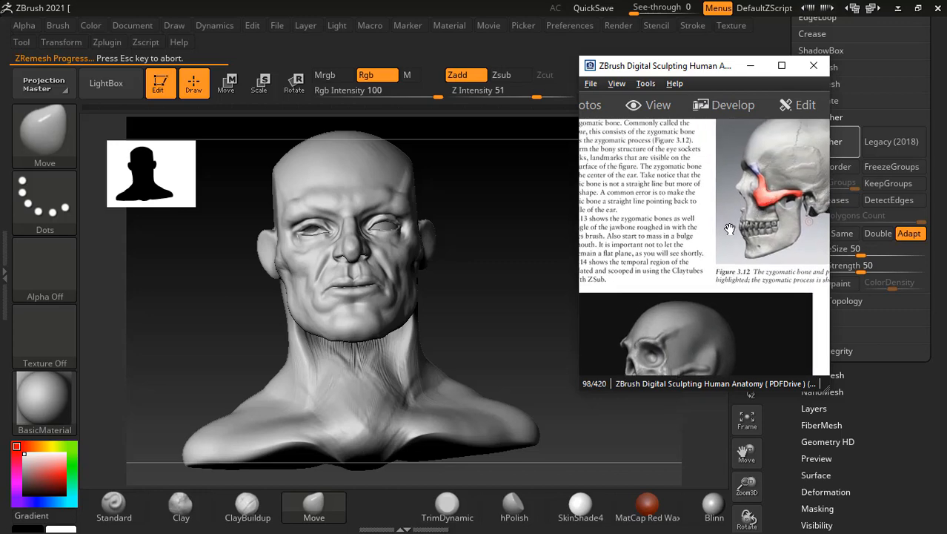
{"action": "left_click_drag", "start_coordinate": [730, 229], "coordinate": [738, 151]}
{"action": "key", "text": "Right"}
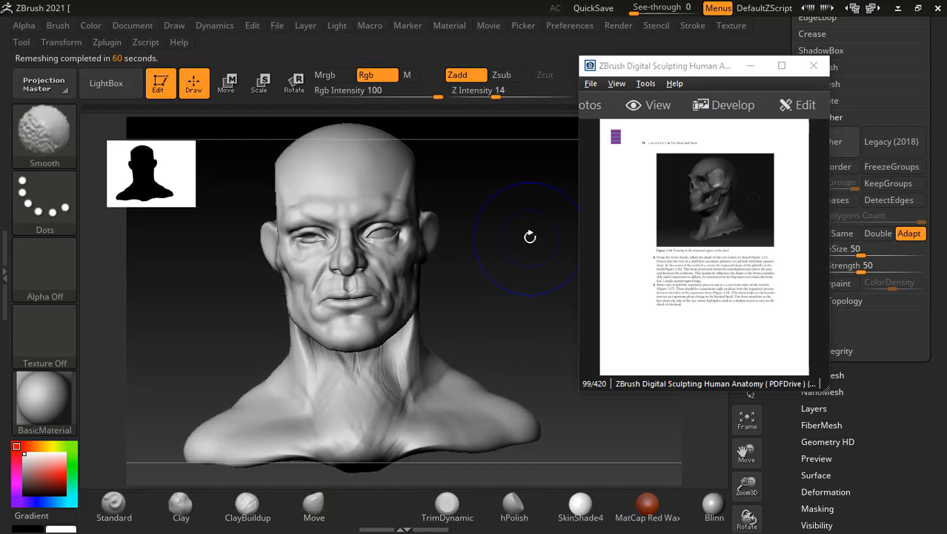
Step: Inspect the remeshed bust's polygon flow with the wireframe display, and examine the surface from a three-quarter view
{"action": "key", "text": "shift+f"}
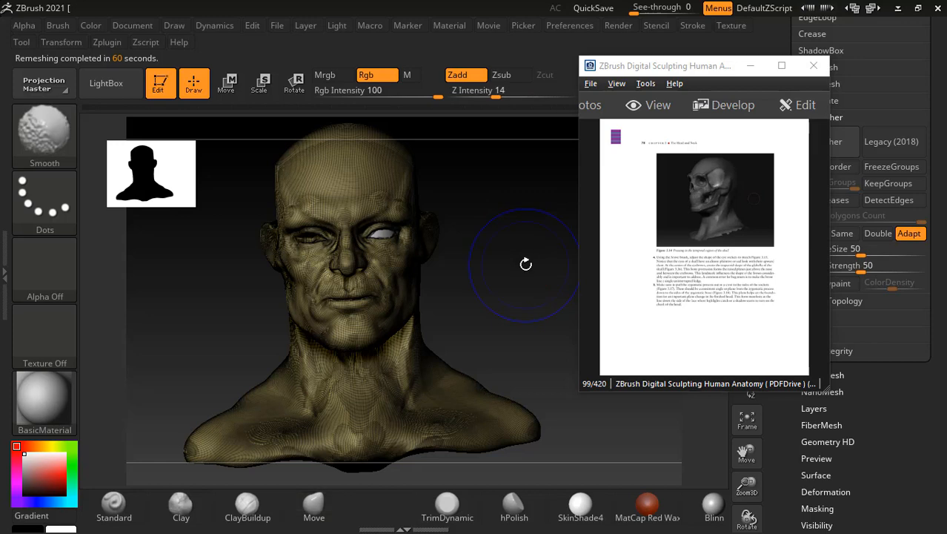
{"action": "key", "text": "shift+f"}
{"action": "mouse_move", "coordinate": [522, 301]}
{"action": "left_mouse_down", "text": "alt"}
{"action": "mouse_move", "coordinate": [532, 332]}
{"action": "mouse_move", "coordinate": [536, 323]}
{"action": "mouse_move", "coordinate": [508, 301]}
{"action": "mouse_move", "coordinate": [526, 273]}
{"action": "mouse_move", "coordinate": [543, 278]}
{"action": "left_mouse_up", "text": "alt"}
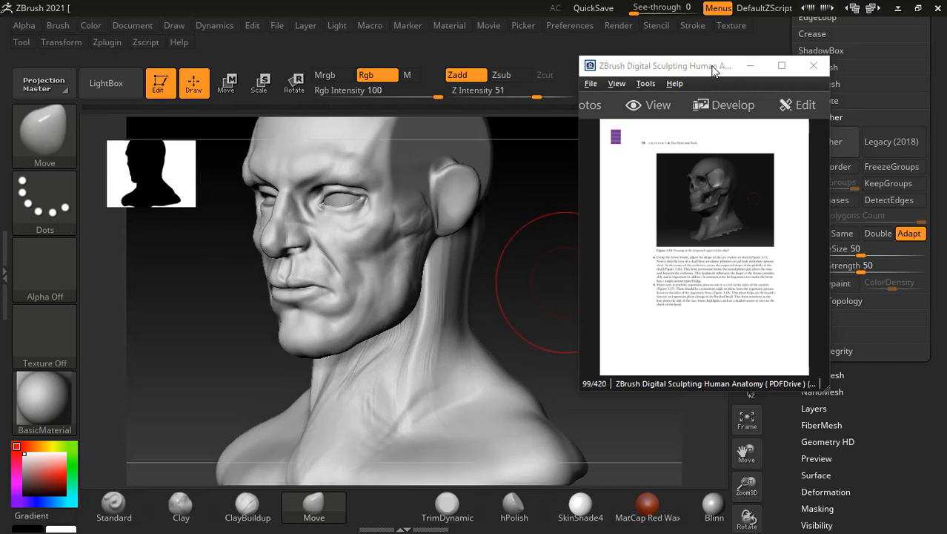
Step: Move the reference window farther from the model and enlarge Figure 3.16 on sculpting the glabella
{"action": "left_click_drag", "start_coordinate": [712, 67], "coordinate": [729, 72]}
{"action": "scroll", "coordinate": [696, 175], "scroll_direction": "down", "scroll_amount": 2}
{"action": "scroll", "coordinate": [733, 264], "scroll_direction": "up", "scroll_amount": 3, "text": "ctrl"}
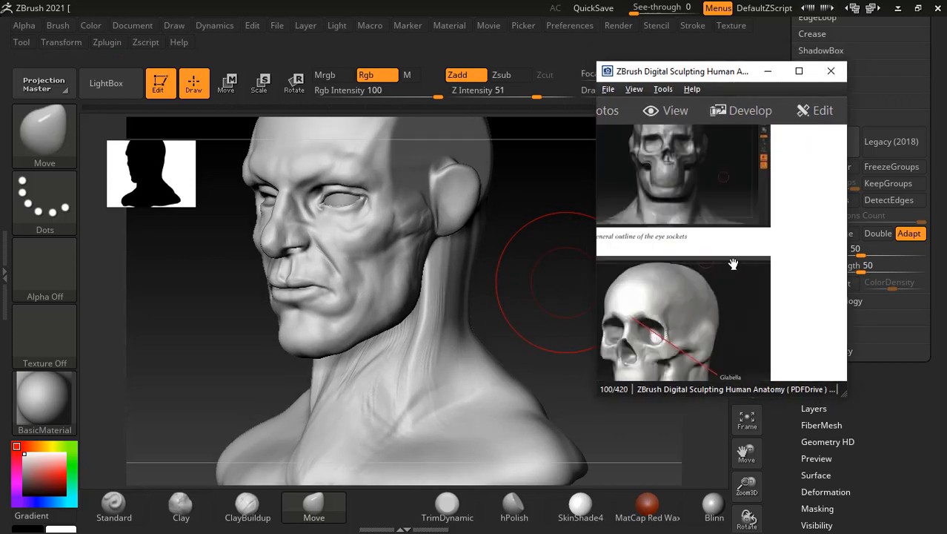
{"action": "left_click_drag", "start_coordinate": [733, 274], "coordinate": [764, 158]}
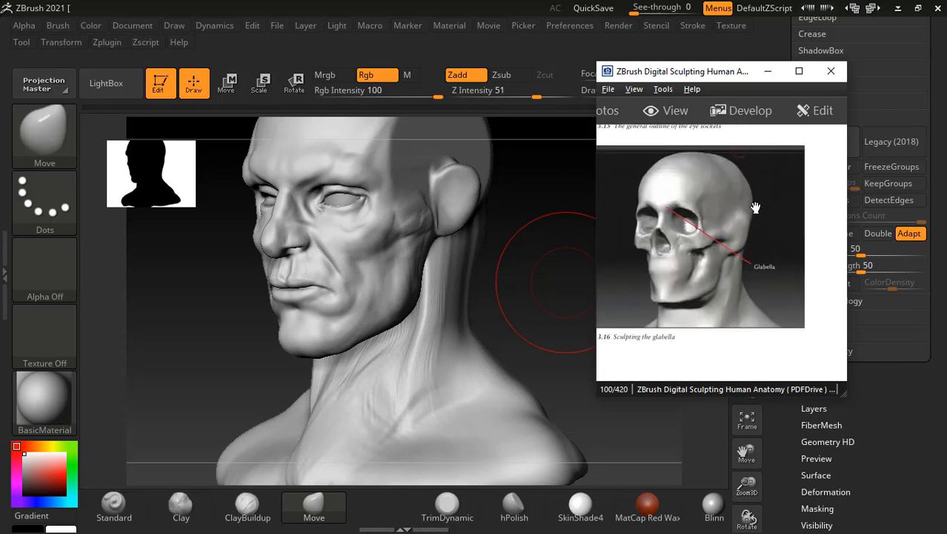
{"action": "scroll", "coordinate": [755, 207], "scroll_direction": "up", "scroll_amount": 1, "text": "ctrl"}
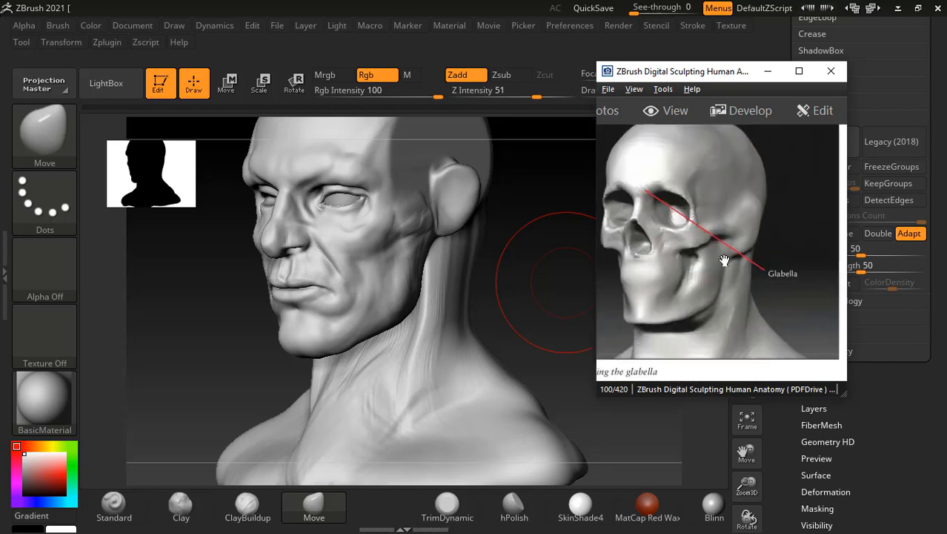
Step: Build up the skull behind the ear and temple with ClayBuildup, and smooth the rim around the temple into the cranium
{"action": "mouse_move", "coordinate": [518, 266]}
{"action": "left_mouse_down"}
{"action": "mouse_move", "coordinate": [554, 281]}
{"action": "mouse_move", "coordinate": [564, 303]}
{"action": "left_mouse_up"}
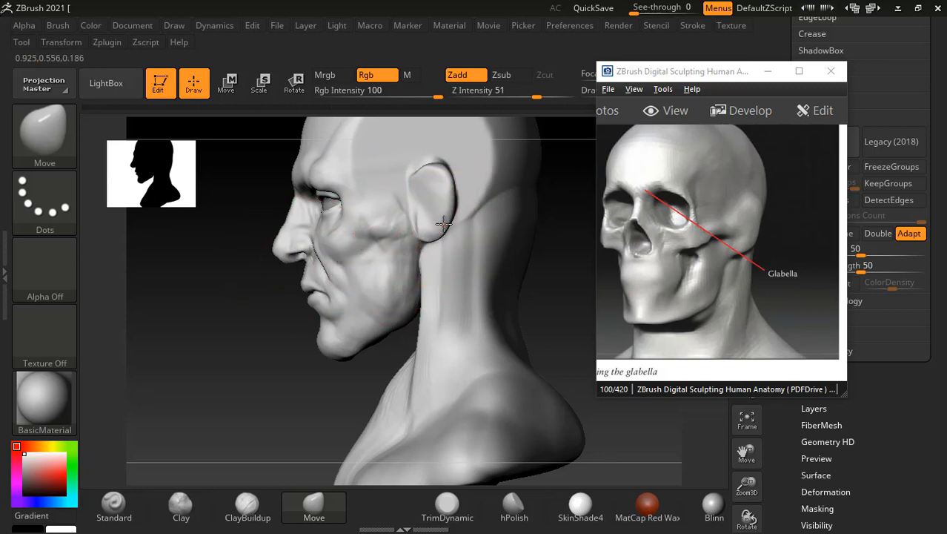
{"action": "mouse_move", "coordinate": [556, 288]}
{"action": "left_mouse_down", "text": "alt"}
{"action": "mouse_move", "coordinate": [559, 267]}
{"action": "mouse_move", "coordinate": [533, 294]}
{"action": "mouse_move", "coordinate": [444, 265]}
{"action": "left_mouse_up", "text": "alt"}
{"action": "key", "text": "shift"}
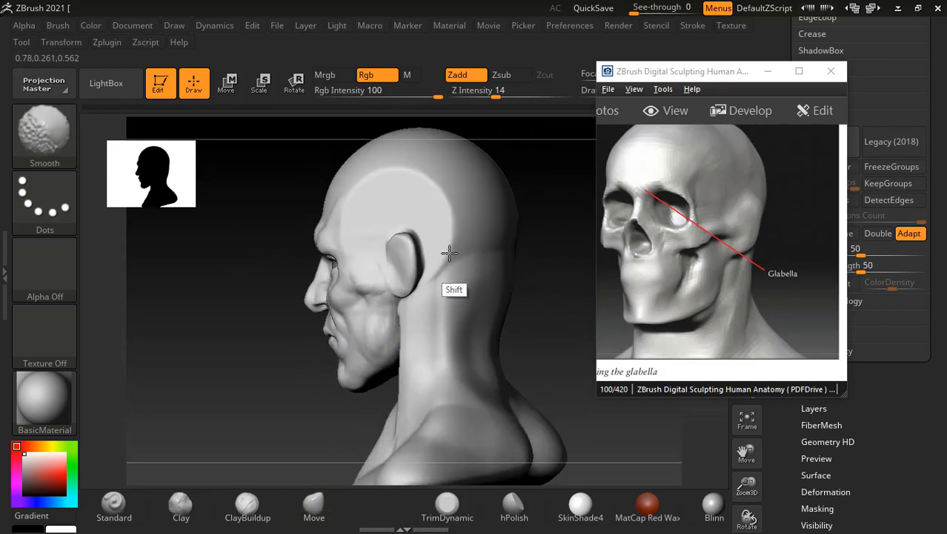
{"action": "left_click_drag", "start_coordinate": [541, 282], "coordinate": [520, 290]}
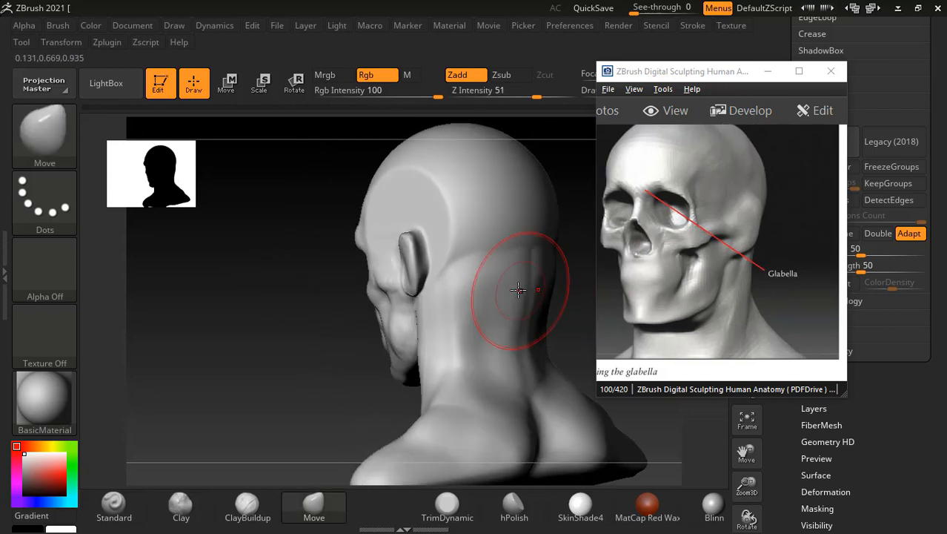
{"action": "left_click", "coordinate": [265, 521]}
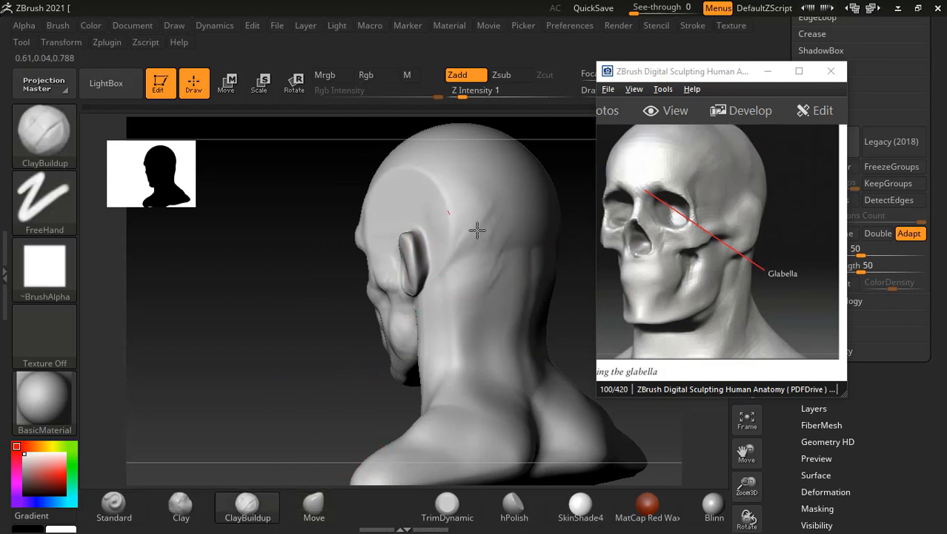
{"action": "left_click_drag", "start_coordinate": [478, 230], "coordinate": [458, 195]}
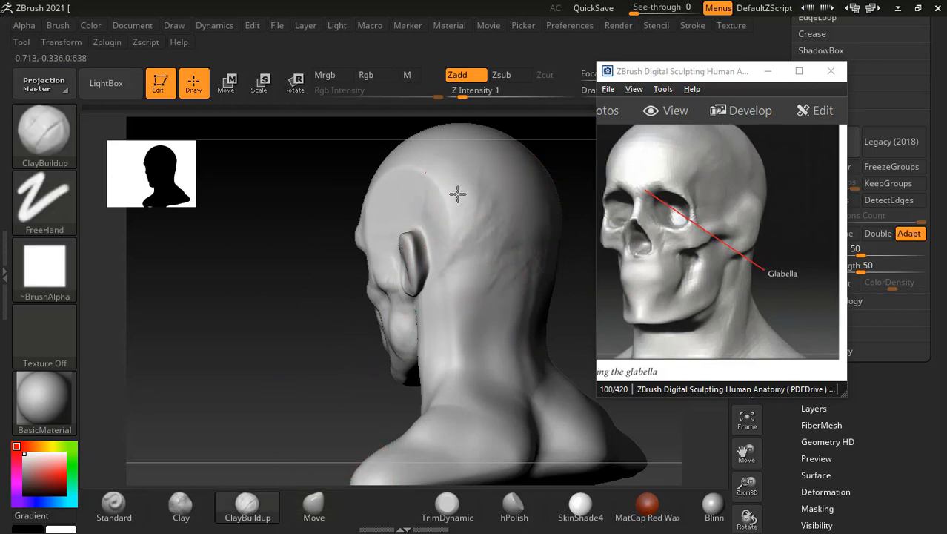
{"action": "left_click_drag", "start_coordinate": [300, 238], "coordinate": [451, 219]}
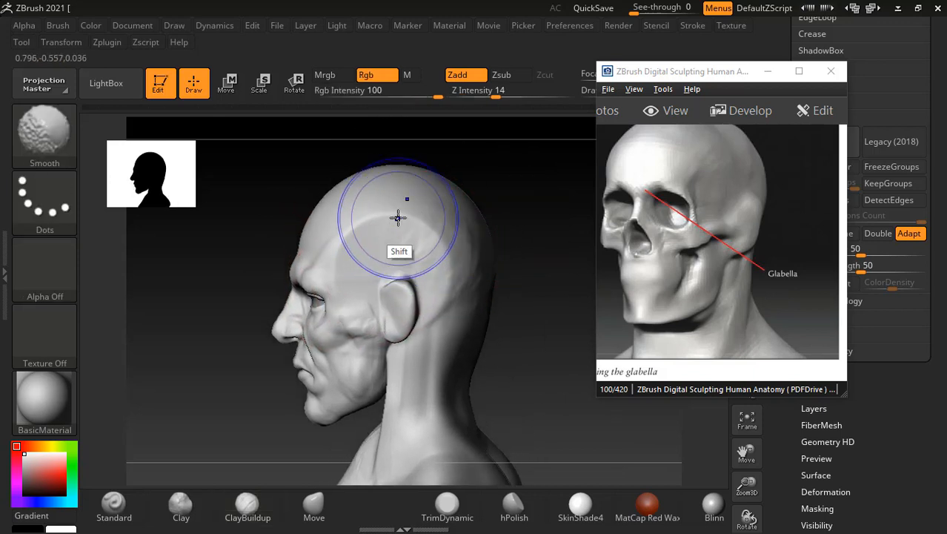
{"action": "left_click_drag", "start_coordinate": [493, 186], "coordinate": [517, 193]}
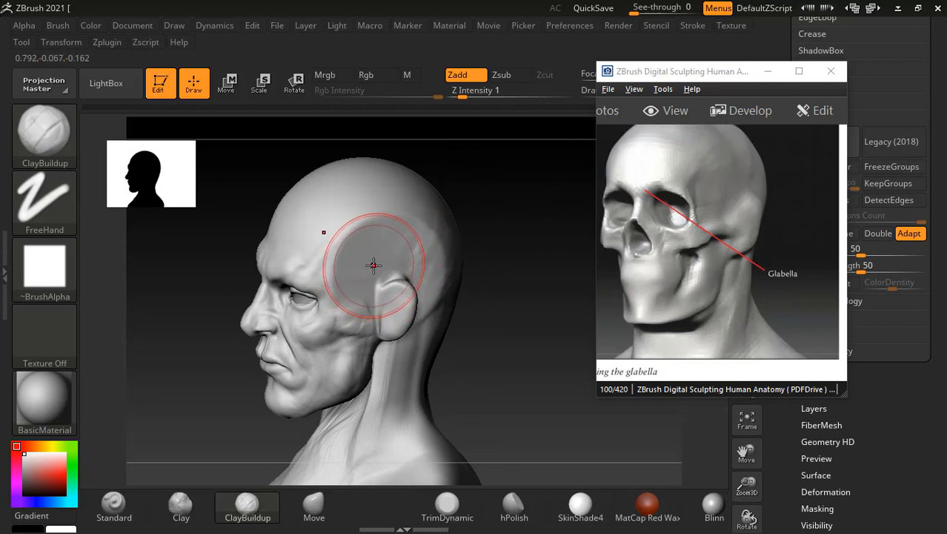
Step: Reduce the brush size and shape the temple area above the ear with ClayBuildup
{"action": "key", "text": "bracketleft"}
{"action": "key", "text": "bracketleft"}
{"action": "key", "text": "bracketleft"}
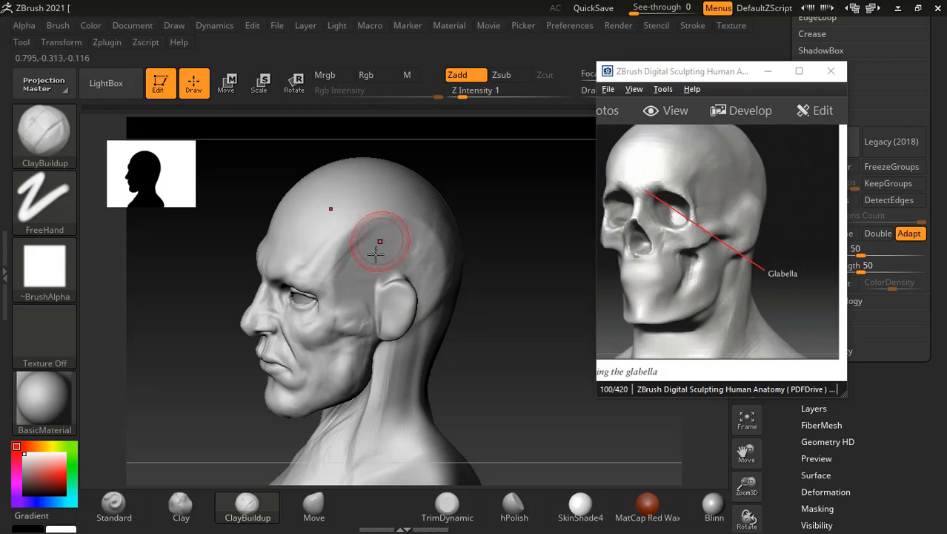
{"action": "key", "text": "alt"}
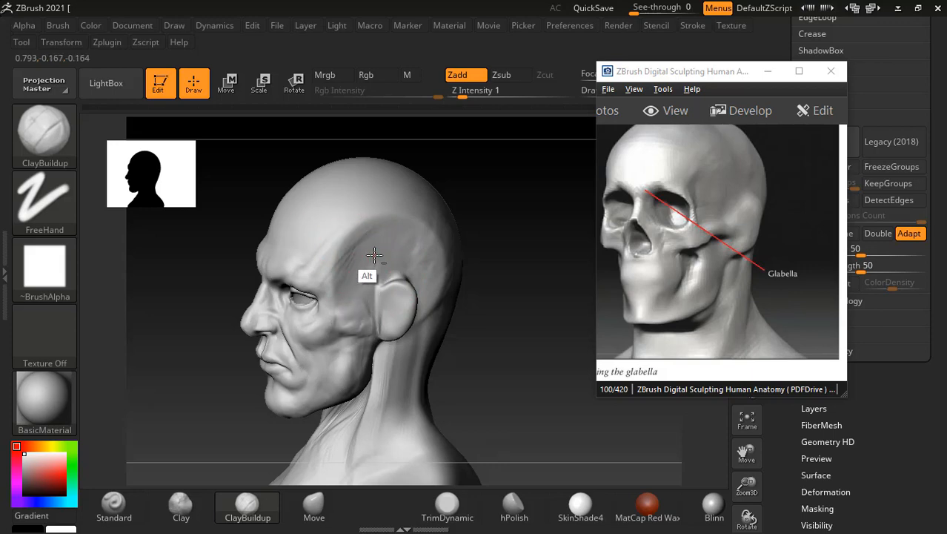
{"action": "left_click_drag", "start_coordinate": [484, 230], "coordinate": [529, 256]}
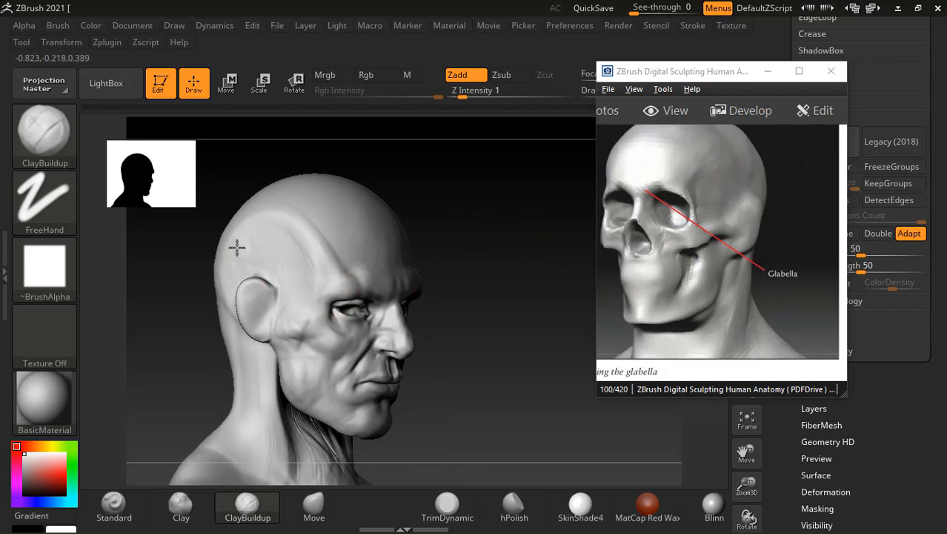
Step: Build up the back of the skull behind the ear, down to the nape, with ClayBuildup
{"action": "left_click_drag", "start_coordinate": [166, 305], "coordinate": [498, 255]}
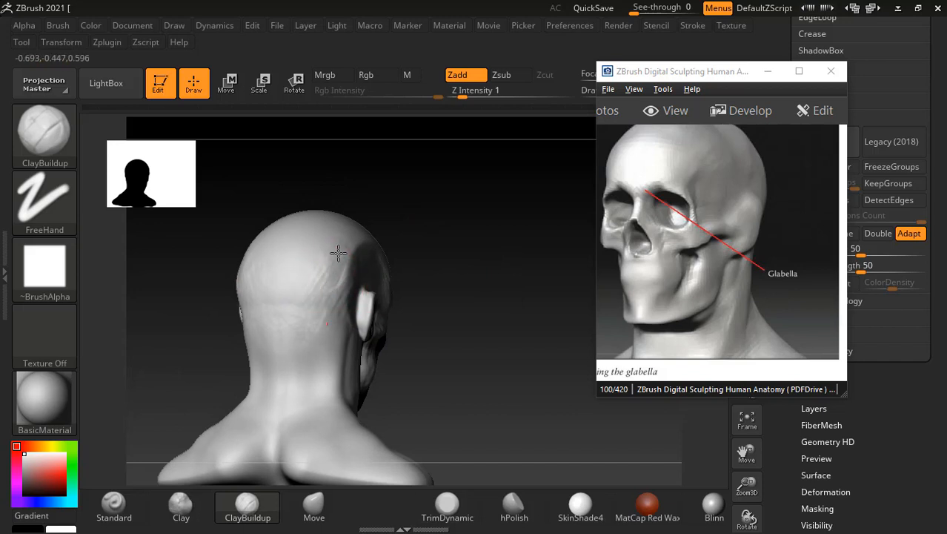
{"action": "left_click_drag", "start_coordinate": [328, 324], "coordinate": [309, 325]}
{"action": "mouse_move", "coordinate": [437, 336]}
{"action": "left_mouse_down"}
{"action": "mouse_move", "coordinate": [452, 349]}
{"action": "mouse_move", "coordinate": [493, 327]}
{"action": "mouse_move", "coordinate": [503, 303]}
{"action": "mouse_move", "coordinate": [294, 371]}
{"action": "mouse_move", "coordinate": [289, 248]}
{"action": "left_mouse_up"}
Step: Sculpt the muscle forms along the side and front of the neck, from below the jaw to the collarbone, with ClayBuildup
{"action": "left_click_drag", "start_coordinate": [543, 247], "coordinate": [533, 249]}
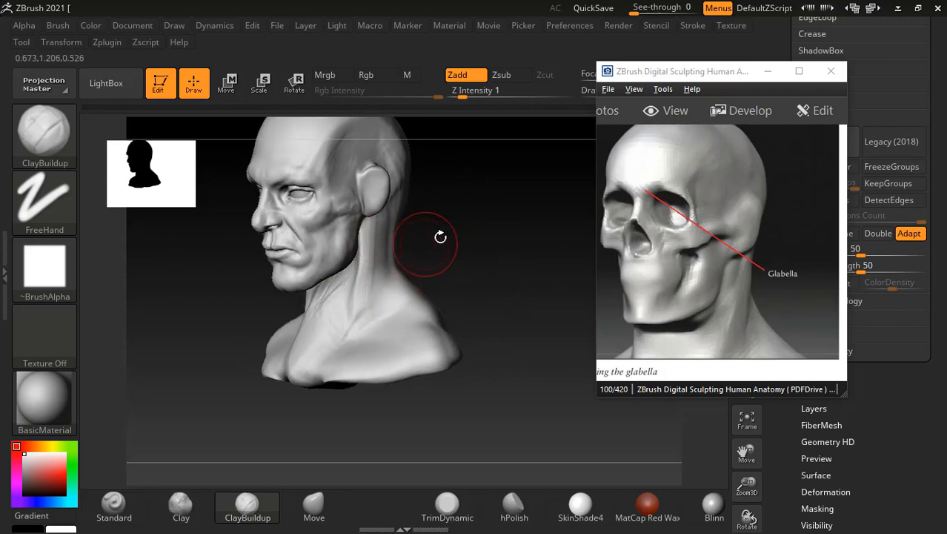
{"action": "left_click_drag", "start_coordinate": [436, 234], "coordinate": [382, 254]}
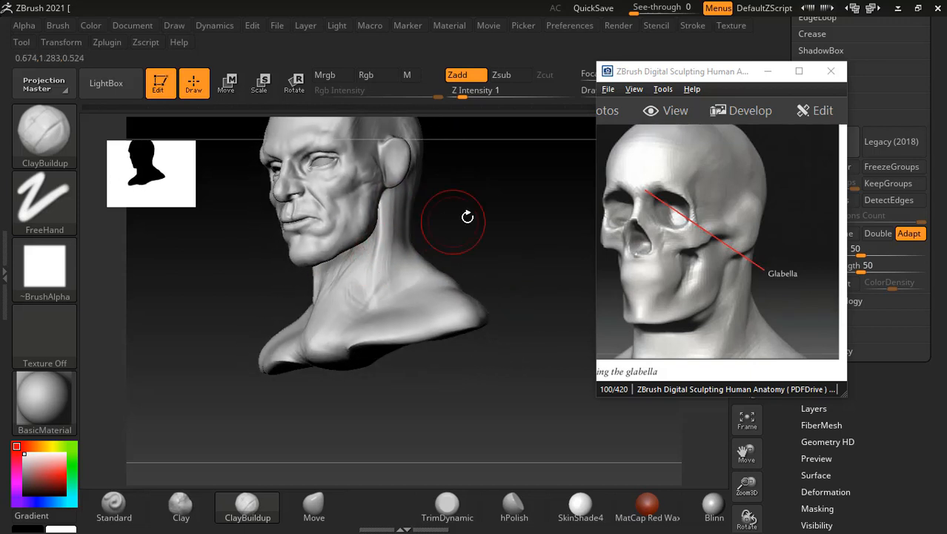
{"action": "left_click_drag", "start_coordinate": [467, 216], "coordinate": [469, 243]}
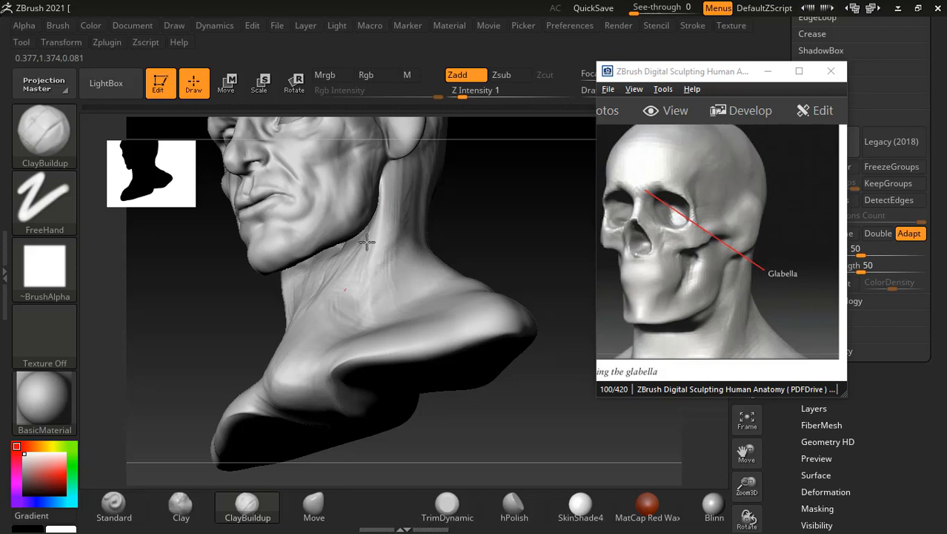
{"action": "left_click_drag", "start_coordinate": [367, 243], "coordinate": [361, 296]}
{"action": "left_click_drag", "start_coordinate": [446, 211], "coordinate": [470, 231]}
{"action": "mouse_move", "coordinate": [392, 303]}
{"action": "left_mouse_down"}
{"action": "mouse_move", "coordinate": [394, 248]}
{"action": "mouse_move", "coordinate": [384, 300]}
{"action": "left_mouse_up"}
{"action": "left_click_drag", "start_coordinate": [466, 212], "coordinate": [501, 213], "text": "shift"}
{"action": "mouse_move", "coordinate": [373, 323]}
{"action": "left_mouse_down", "text": "alt"}
{"action": "mouse_move", "coordinate": [346, 305]}
{"action": "mouse_move", "coordinate": [322, 368]}
{"action": "mouse_move", "coordinate": [300, 293]}
{"action": "left_mouse_up", "text": "alt"}
{"action": "mouse_move", "coordinate": [244, 269]}
{"action": "left_mouse_down"}
{"action": "mouse_move", "coordinate": [258, 315]}
{"action": "mouse_move", "coordinate": [254, 265]}
{"action": "left_mouse_up"}
Step: Add muscle volume and strokes over the collarbones and the upper shoulders
{"action": "mouse_move", "coordinate": [510, 214]}
{"action": "left_mouse_down"}
{"action": "mouse_move", "coordinate": [474, 220]}
{"action": "mouse_move", "coordinate": [449, 244]}
{"action": "mouse_move", "coordinate": [493, 220]}
{"action": "mouse_move", "coordinate": [397, 313]}
{"action": "left_mouse_up"}
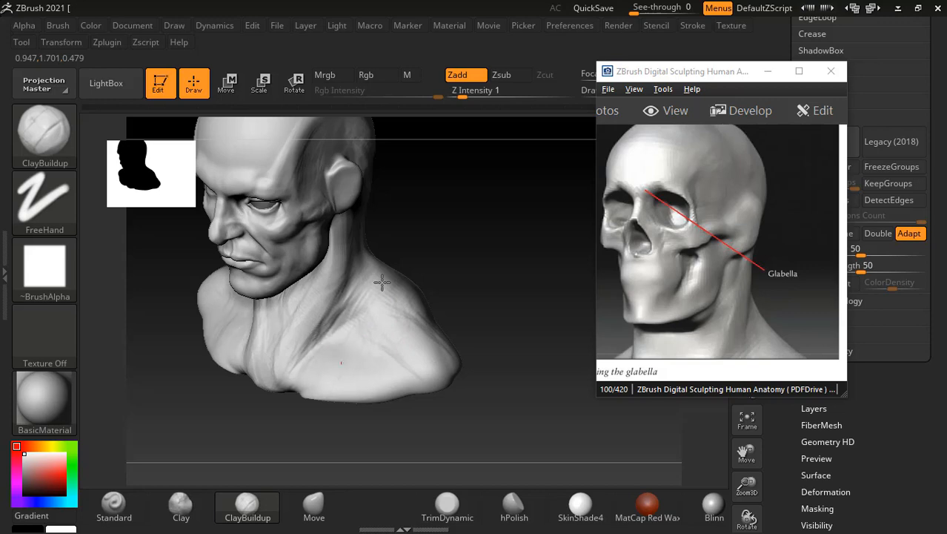
{"action": "left_click_drag", "start_coordinate": [451, 283], "coordinate": [557, 273]}
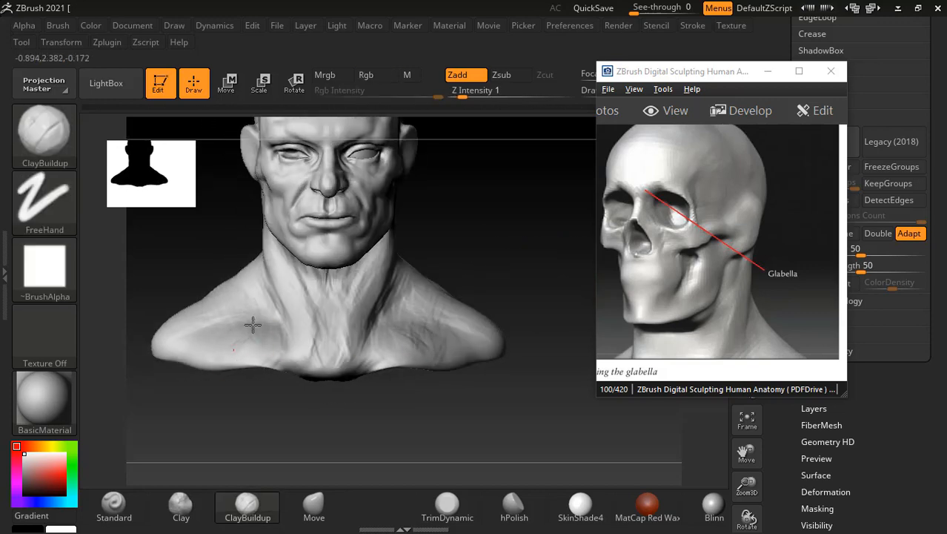
{"action": "mouse_move", "coordinate": [242, 289]}
{"action": "left_mouse_down"}
{"action": "mouse_move", "coordinate": [213, 328]}
{"action": "mouse_move", "coordinate": [204, 309]}
{"action": "mouse_move", "coordinate": [215, 306]}
{"action": "mouse_move", "coordinate": [226, 338]}
{"action": "mouse_move", "coordinate": [192, 303]}
{"action": "mouse_move", "coordinate": [226, 330]}
{"action": "mouse_move", "coordinate": [229, 313]}
{"action": "left_mouse_up"}
{"action": "mouse_move", "coordinate": [463, 239]}
{"action": "left_mouse_down"}
{"action": "mouse_move", "coordinate": [372, 269]}
{"action": "mouse_move", "coordinate": [454, 231]}
{"action": "left_mouse_up"}
Step: Build up the trapezius across the nape and upper back, filling the hollow at the base of the neck
{"action": "left_click_drag", "start_coordinate": [361, 271], "coordinate": [498, 258], "text": "alt"}
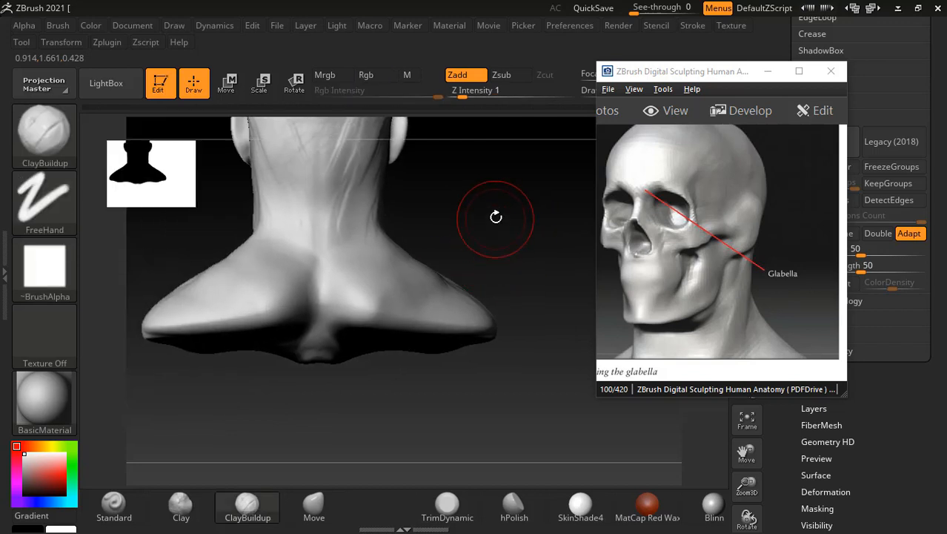
{"action": "left_click_drag", "start_coordinate": [497, 216], "coordinate": [491, 204]}
{"action": "mouse_move", "coordinate": [323, 298]}
{"action": "left_mouse_down"}
{"action": "mouse_move", "coordinate": [317, 281]}
{"action": "mouse_move", "coordinate": [297, 299]}
{"action": "mouse_move", "coordinate": [325, 298]}
{"action": "left_mouse_up"}
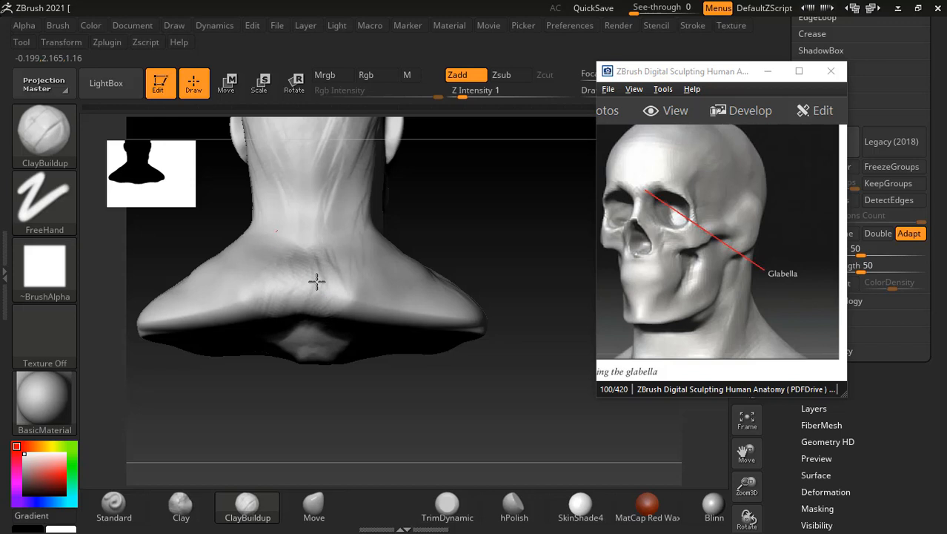
{"action": "mouse_move", "coordinate": [346, 231]}
{"action": "left_mouse_down"}
{"action": "mouse_move", "coordinate": [345, 195]}
{"action": "mouse_move", "coordinate": [329, 237]}
{"action": "left_mouse_up"}
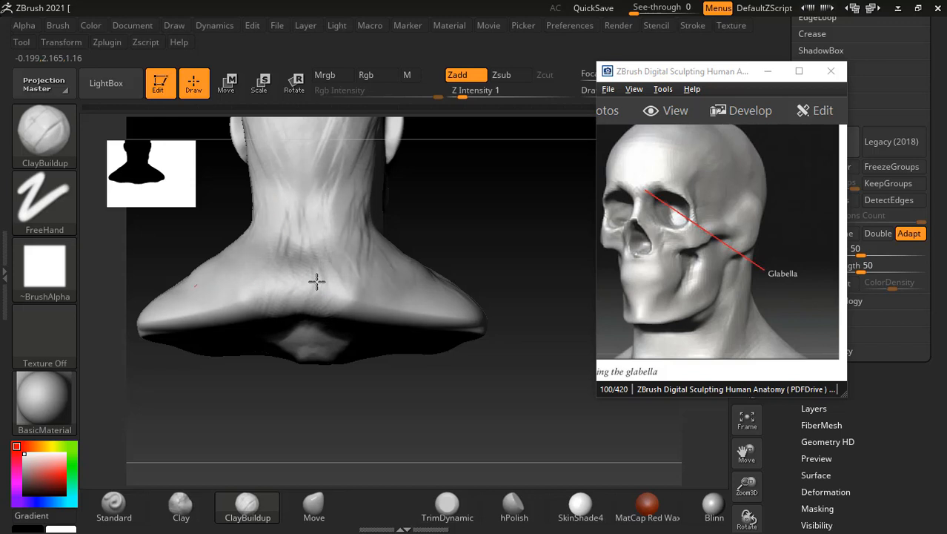
{"action": "mouse_move", "coordinate": [427, 286]}
{"action": "left_mouse_down"}
{"action": "mouse_move", "coordinate": [407, 305]}
{"action": "mouse_move", "coordinate": [362, 205]}
{"action": "left_mouse_up"}
{"action": "left_click_drag", "start_coordinate": [323, 237], "coordinate": [319, 301]}
Step: Sculpt the throat and the transition beneath the jawline, working from low angles
{"action": "mouse_move", "coordinate": [461, 201]}
{"action": "left_mouse_down"}
{"action": "mouse_move", "coordinate": [437, 195]}
{"action": "mouse_move", "coordinate": [512, 296]}
{"action": "mouse_move", "coordinate": [510, 243]}
{"action": "mouse_move", "coordinate": [318, 292]}
{"action": "left_mouse_up"}
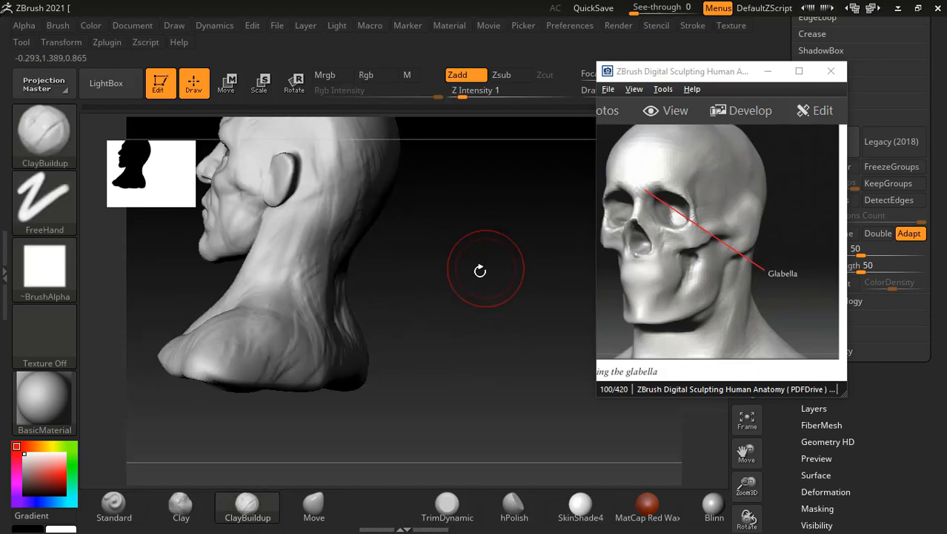
{"action": "left_click_drag", "start_coordinate": [482, 270], "coordinate": [516, 271], "text": "shift"}
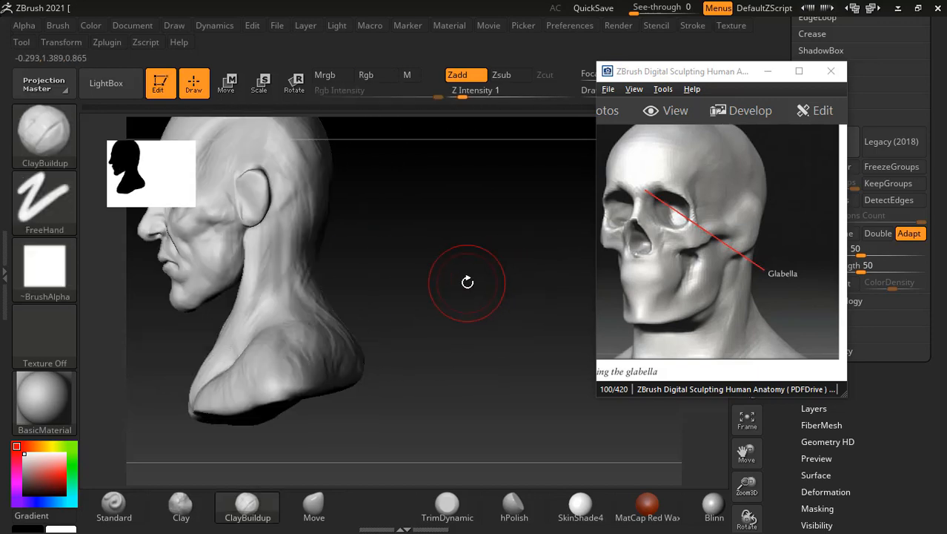
{"action": "mouse_move", "coordinate": [456, 289]}
{"action": "left_mouse_down"}
{"action": "mouse_move", "coordinate": [469, 266]}
{"action": "mouse_move", "coordinate": [471, 208]}
{"action": "mouse_move", "coordinate": [483, 196]}
{"action": "mouse_move", "coordinate": [296, 258]}
{"action": "left_mouse_up"}
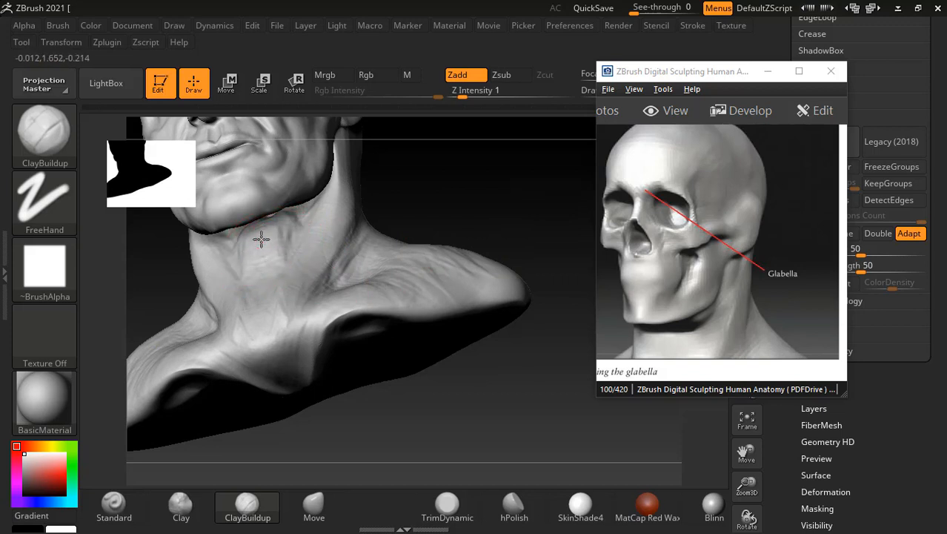
{"action": "left_click_drag", "start_coordinate": [440, 178], "coordinate": [468, 186]}
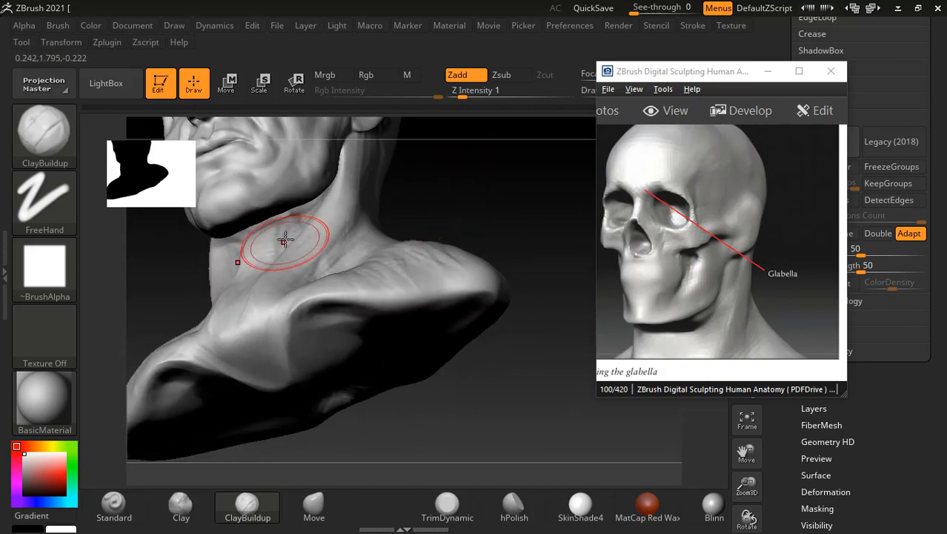
{"action": "left_click_drag", "start_coordinate": [407, 196], "coordinate": [470, 191]}
{"action": "left_click_drag", "start_coordinate": [503, 246], "coordinate": [413, 310]}
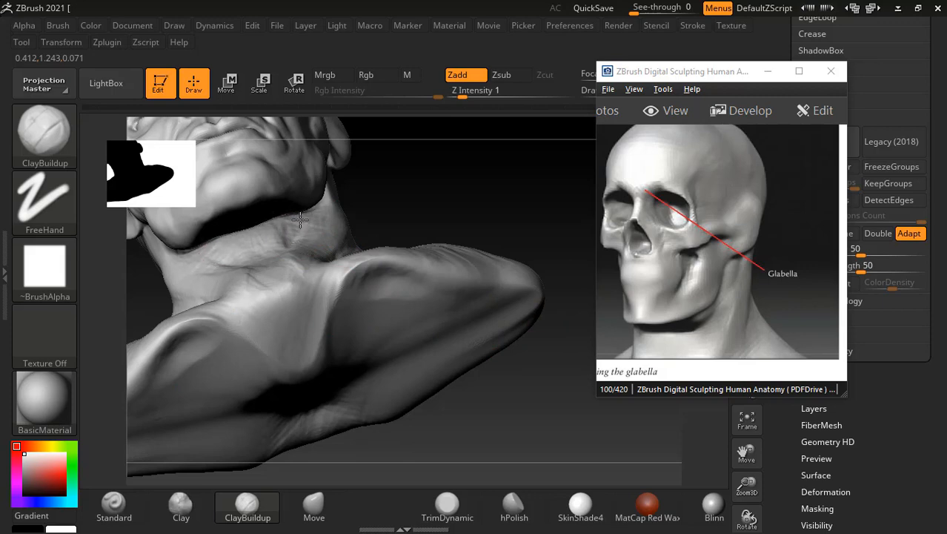
{"action": "mouse_move", "coordinate": [235, 243]}
{"action": "left_mouse_down"}
{"action": "mouse_move", "coordinate": [461, 182]}
{"action": "mouse_move", "coordinate": [554, 315]}
{"action": "mouse_move", "coordinate": [492, 220]}
{"action": "mouse_move", "coordinate": [452, 224]}
{"action": "mouse_move", "coordinate": [489, 296]}
{"action": "left_mouse_up"}
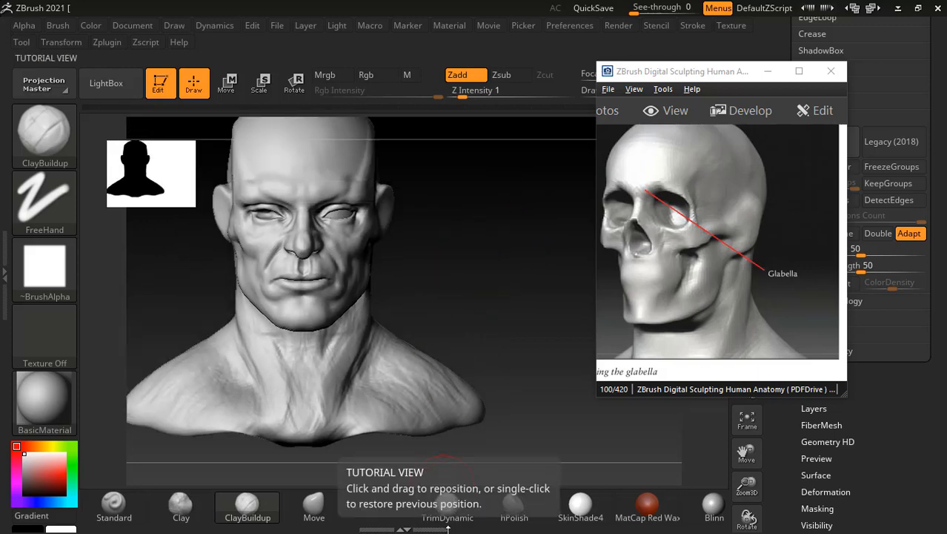
{"action": "key", "text": "alt+Tab"}
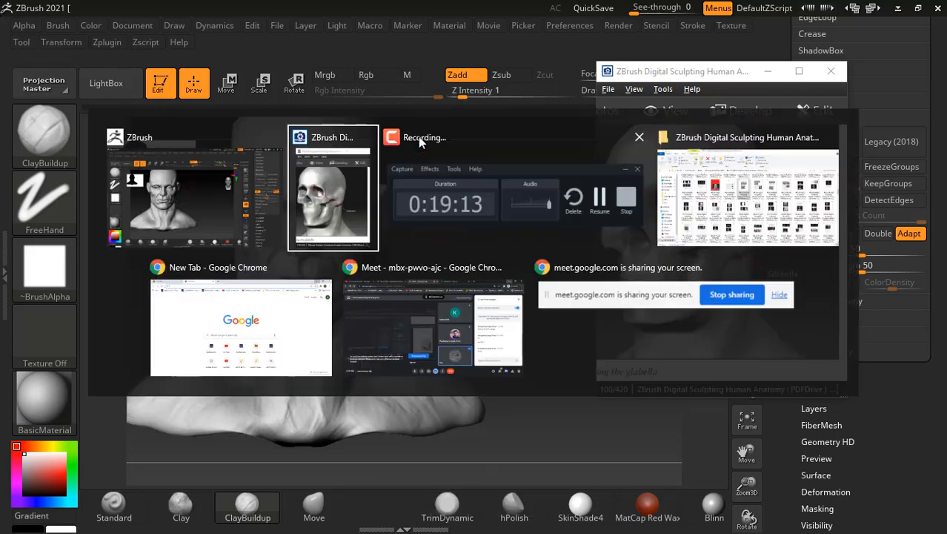
{"action": "left_click", "coordinate": [495, 206]}
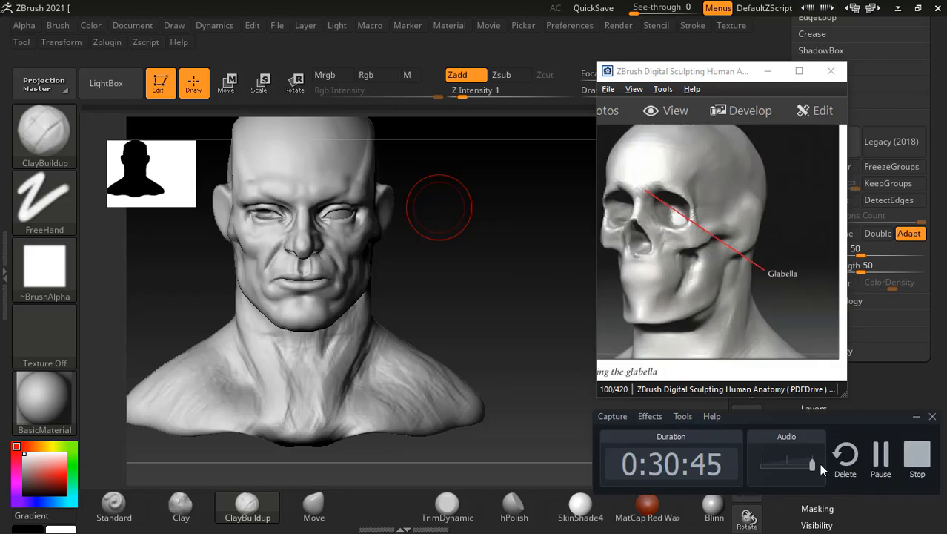
{"action": "left_click", "coordinate": [882, 458]}
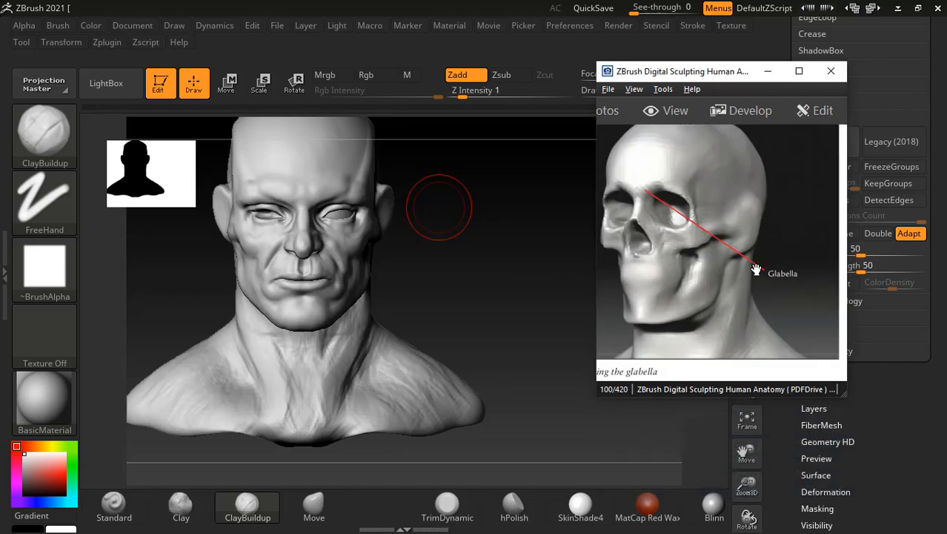
Step: Advance the anatomy book to page 101, place it beside the model, and enlarge Figure 3.18 on the zygomatic plane
{"action": "left_click_drag", "start_coordinate": [757, 269], "coordinate": [766, 214]}
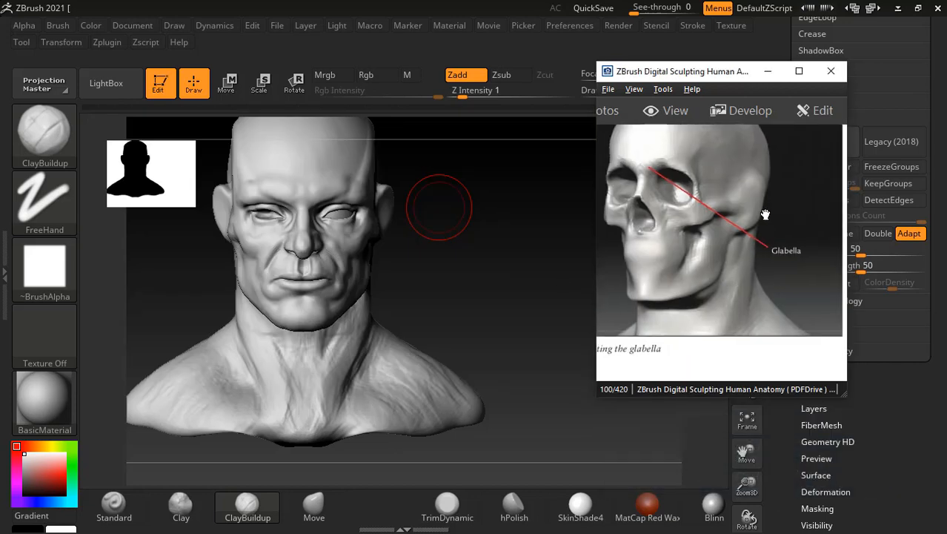
{"action": "left_click", "coordinate": [801, 77]}
{"action": "scroll", "coordinate": [630, 304], "scroll_direction": "down", "scroll_amount": 1}
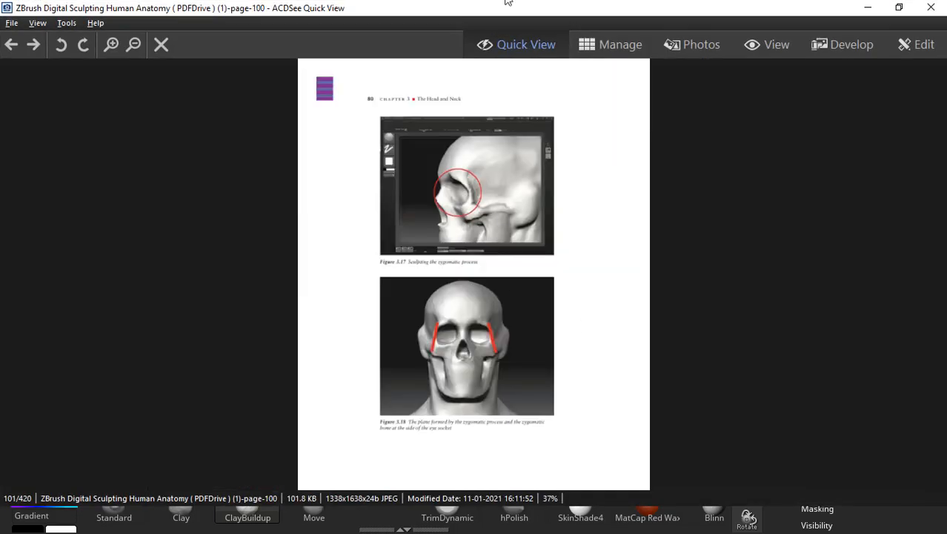
{"action": "left_click_drag", "start_coordinate": [508, 1], "coordinate": [725, 136]}
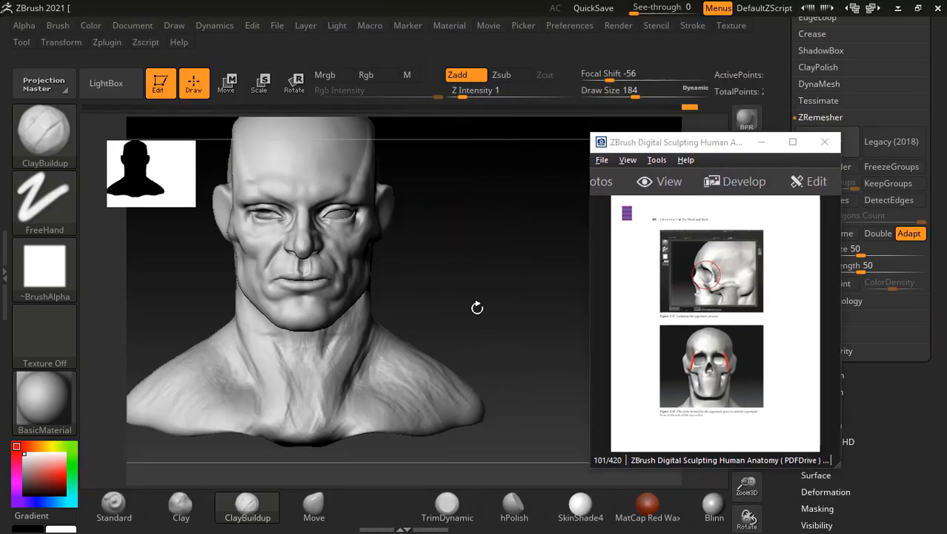
{"action": "left_click_drag", "start_coordinate": [508, 279], "coordinate": [538, 327], "text": "alt"}
{"action": "scroll", "coordinate": [787, 389], "scroll_direction": "up", "scroll_amount": 4}
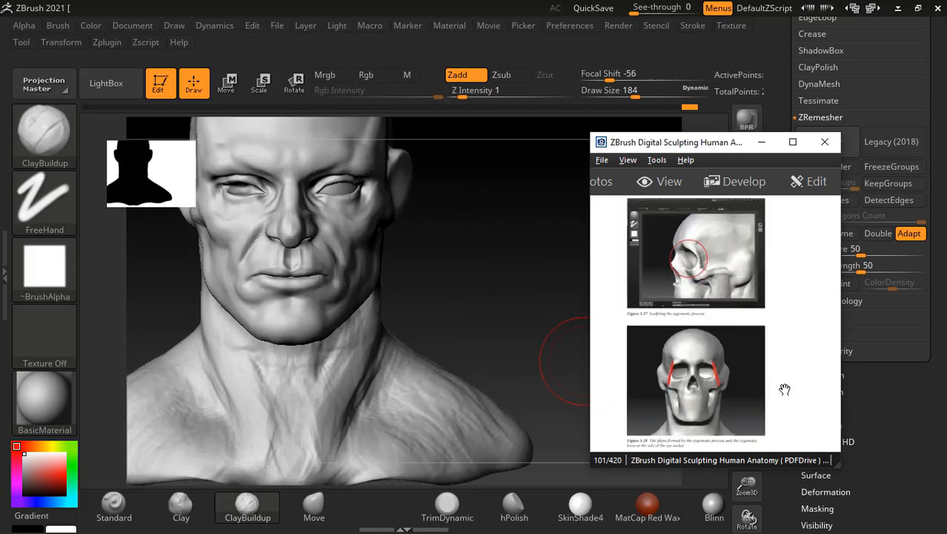
{"action": "left_click", "coordinate": [422, 264]}
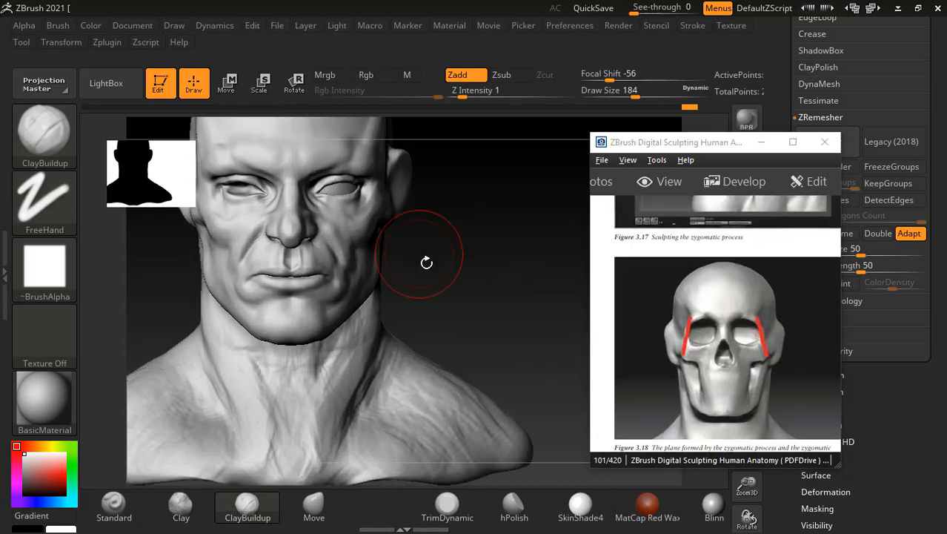
Step: Adjust the side of the cheekbone from the front view with the Move brush
{"action": "key", "text": "shift"}
{"action": "left_click_drag", "start_coordinate": [502, 308], "coordinate": [528, 328], "text": "shift"}
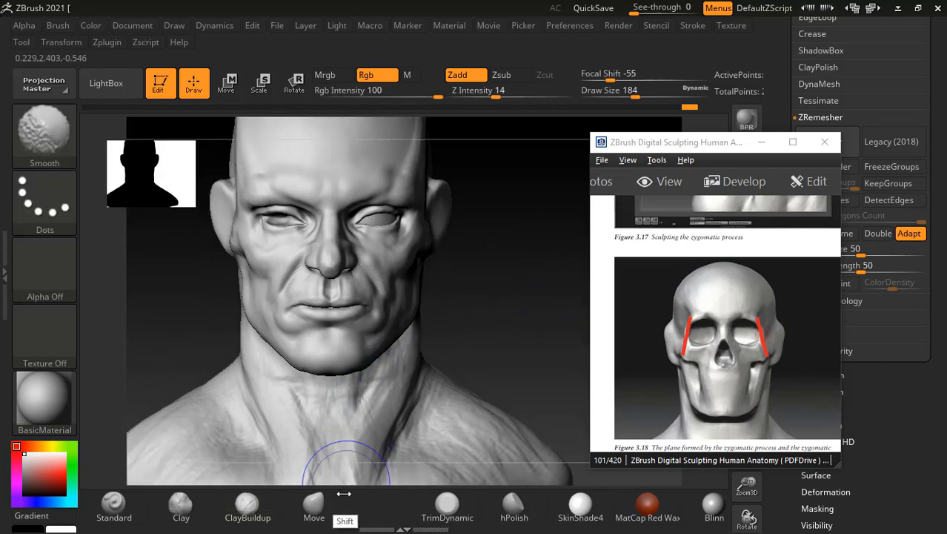
{"action": "left_click", "coordinate": [314, 504]}
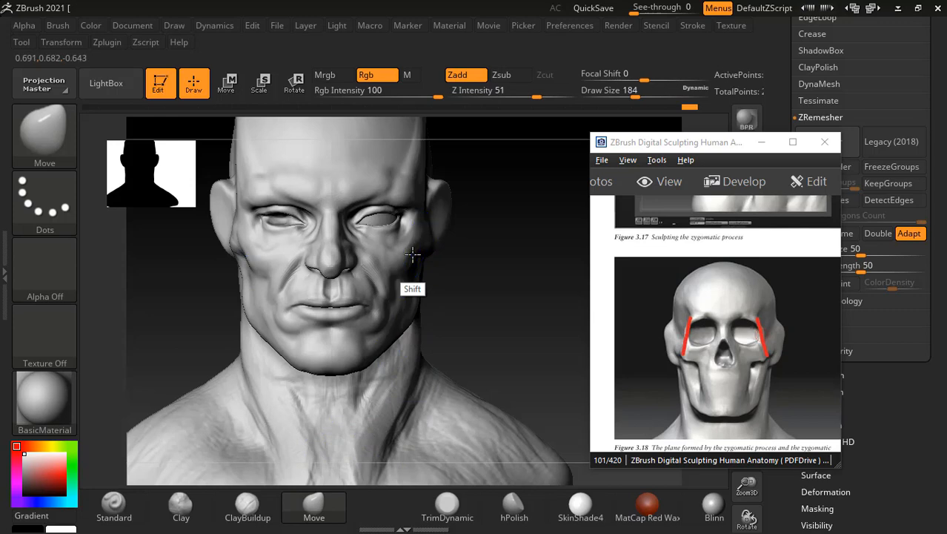
{"action": "left_click_drag", "start_coordinate": [412, 254], "coordinate": [422, 255], "text": "shift"}
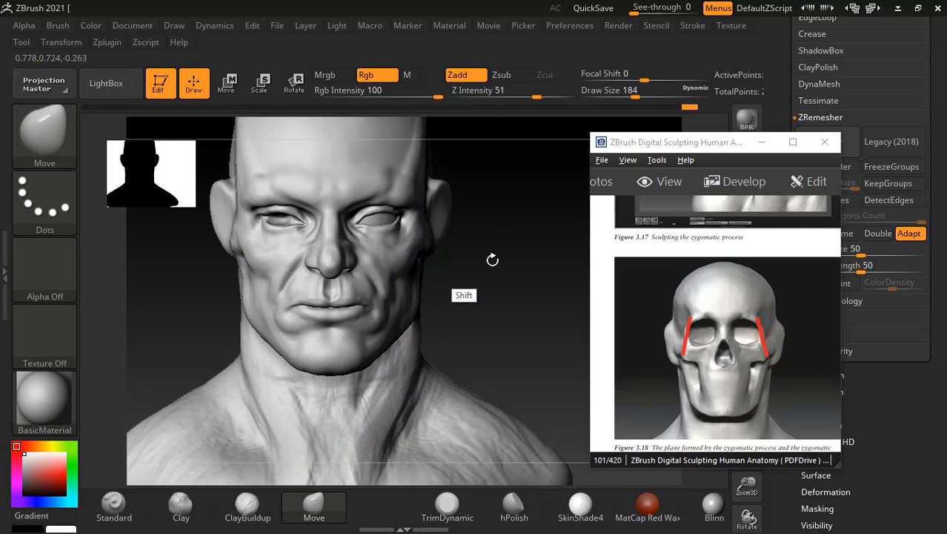
Step: Switch to ClayBuildup and refine the cheekbone below the eye from a three-quarter view
{"action": "key", "text": "b"}
{"action": "key", "text": "c"}
{"action": "key", "text": "b"}
{"action": "left_click_drag", "start_coordinate": [513, 247], "coordinate": [484, 266]}
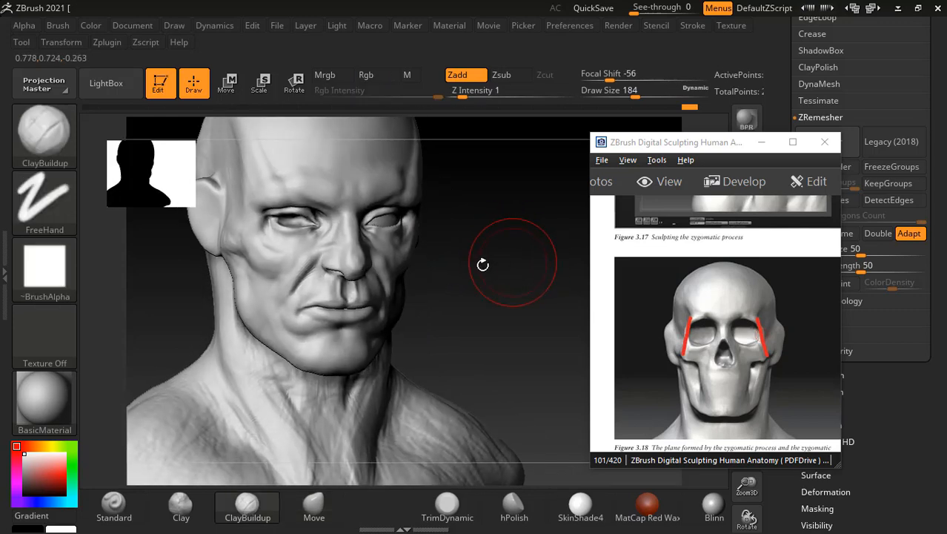
{"action": "left_click_drag", "start_coordinate": [277, 258], "coordinate": [271, 258]}
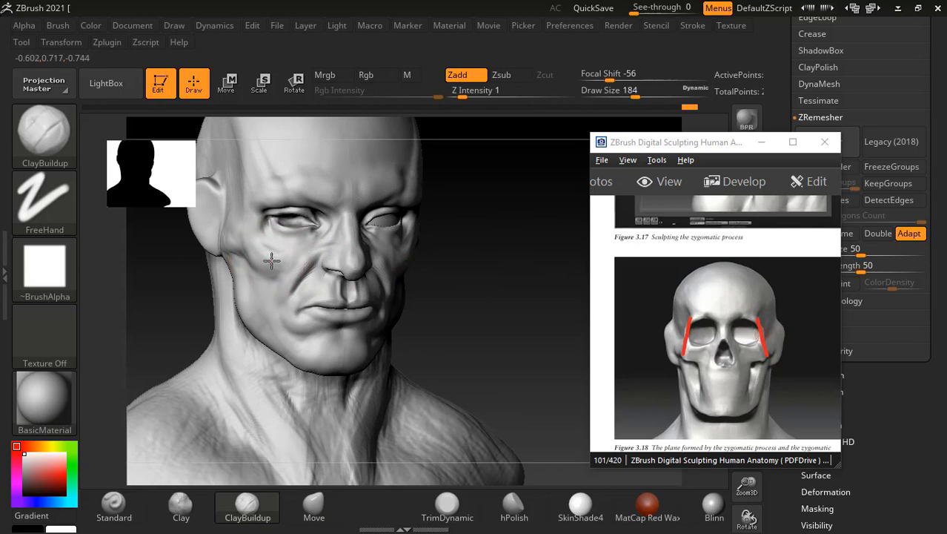
{"action": "mouse_move", "coordinate": [445, 270]}
{"action": "left_mouse_down"}
{"action": "mouse_move", "coordinate": [533, 269]}
{"action": "mouse_move", "coordinate": [510, 264]}
{"action": "left_mouse_up"}
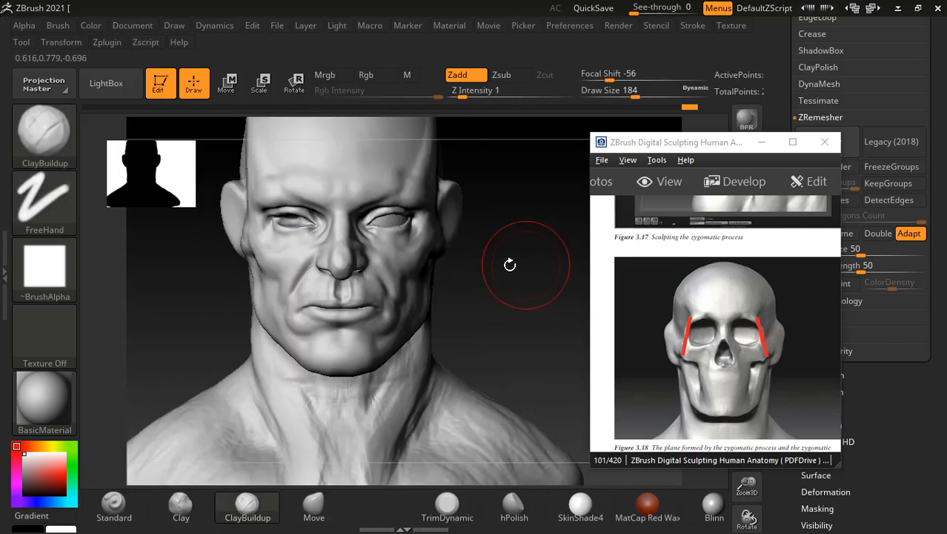
Step: Nudge the side of the face with the Move brush, return to ClayBuildup, and minimize the reference window
{"action": "left_click", "coordinate": [314, 507]}
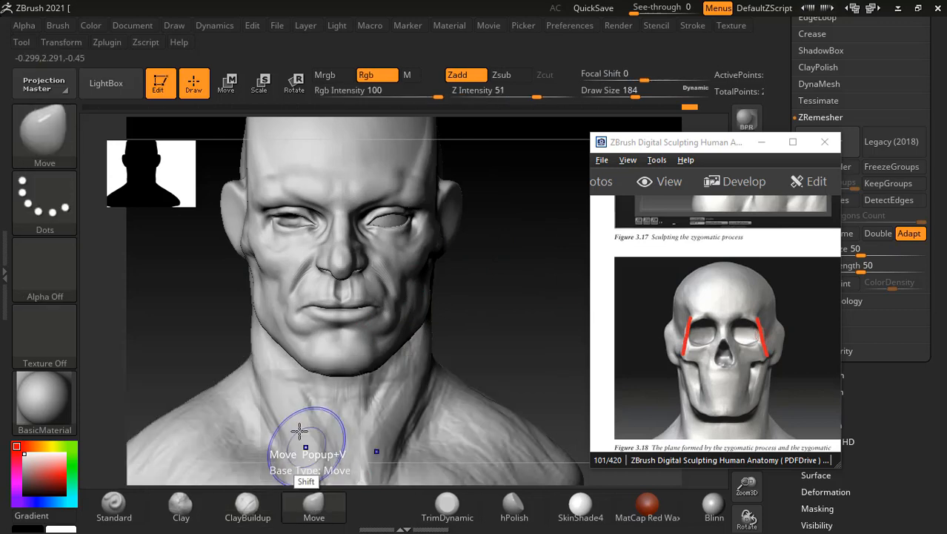
{"action": "left_click", "coordinate": [70, 156]}
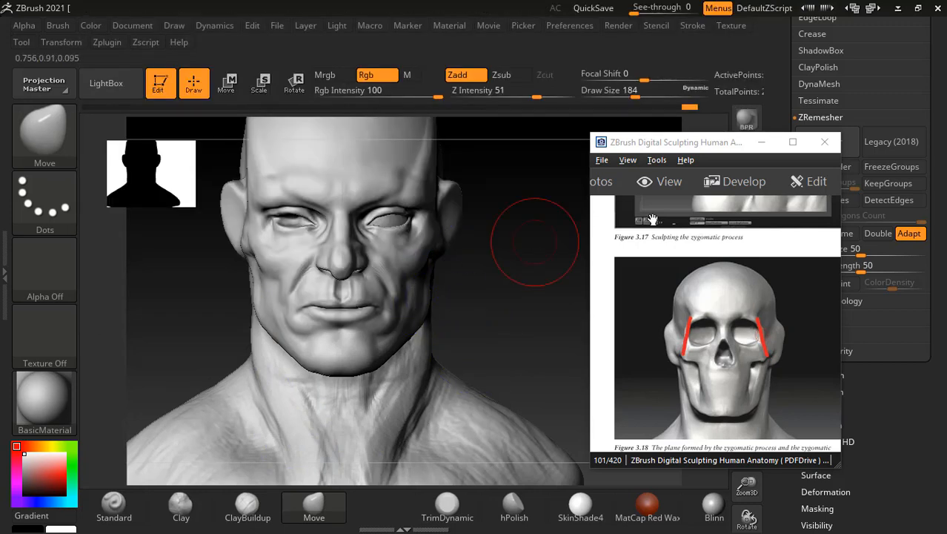
{"action": "key", "text": "b"}
{"action": "key", "text": "c"}
{"action": "key", "text": "b"}
{"action": "left_click", "coordinate": [761, 142]}
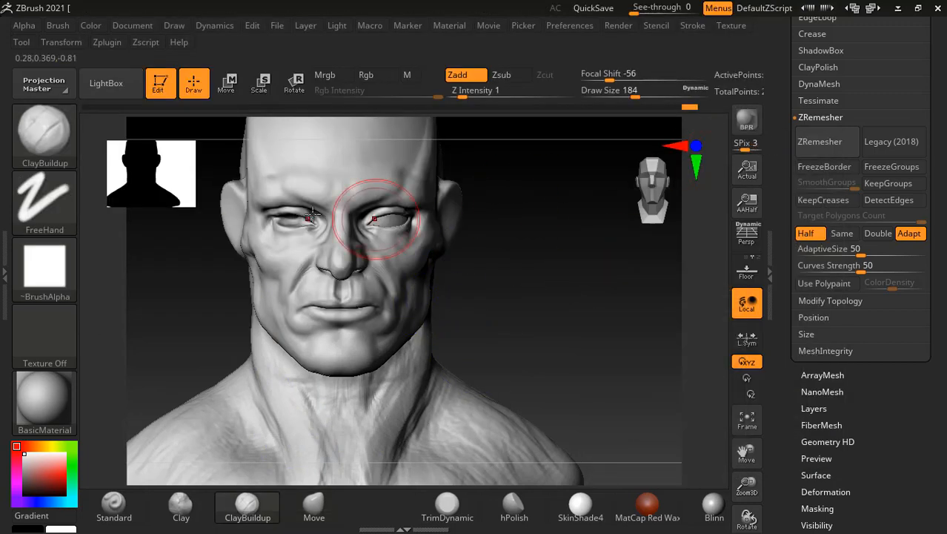
Step: Assign the standard Smooth brush from the brush library as the active smoothing brush
{"action": "key", "text": "b"}
{"action": "key", "text": "m"}
{"action": "key", "text": "v"}
{"action": "left_click", "coordinate": [45, 133]}
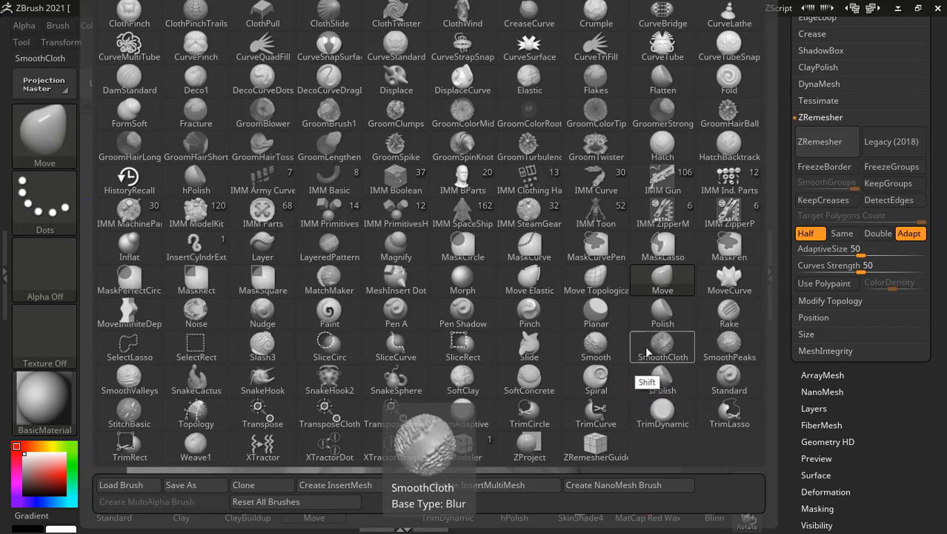
{"action": "left_click", "coordinate": [607, 342], "text": "shift"}
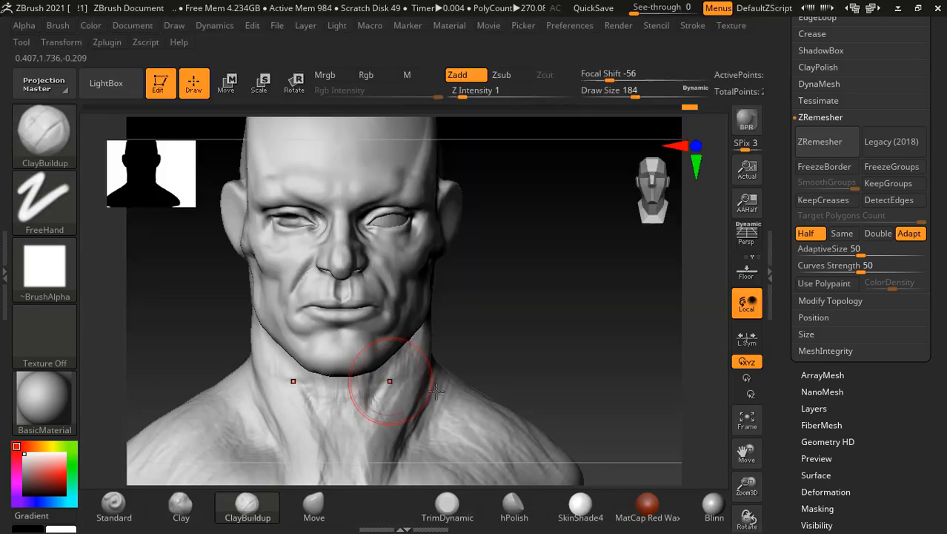
Step: Bring back the book reference and pull the outer eye corner area outward slightly with the Move brush, matching Figure 3.18
{"action": "left_click", "coordinate": [314, 506]}
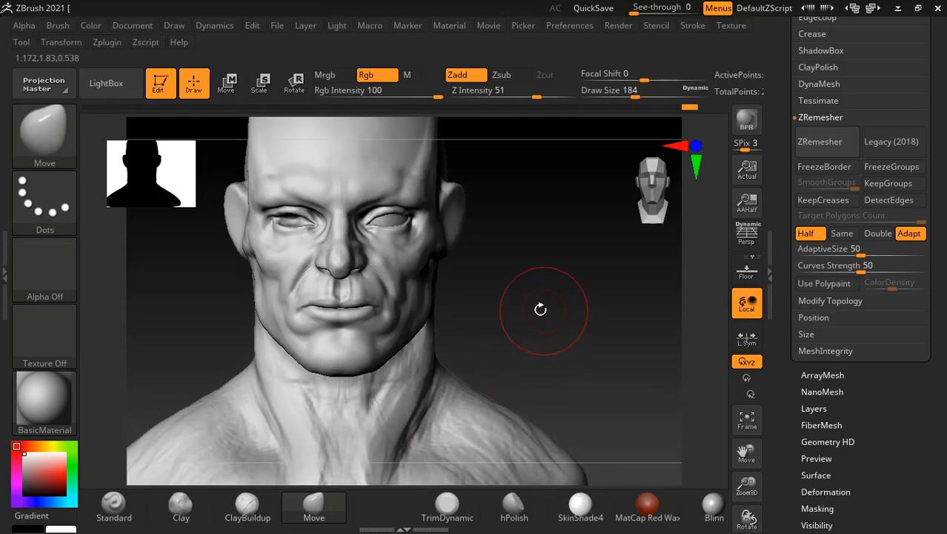
{"action": "key", "text": "alt+Tab"}
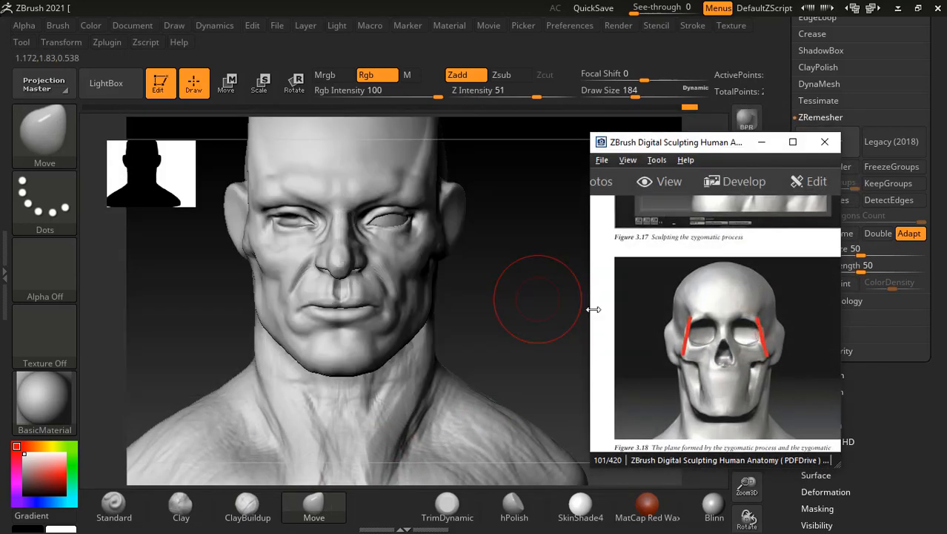
{"action": "left_click_drag", "start_coordinate": [498, 250], "coordinate": [527, 257]}
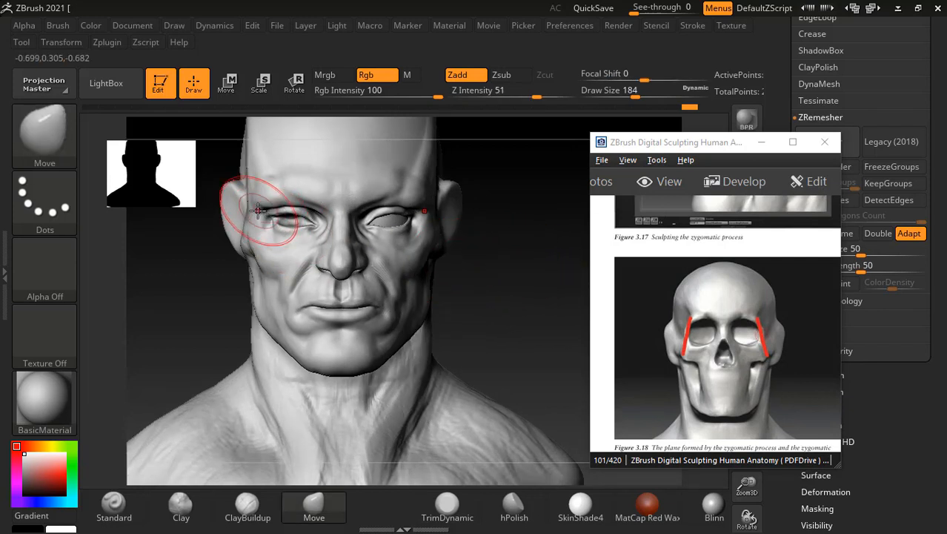
{"action": "left_click_drag", "start_coordinate": [253, 223], "coordinate": [246, 220]}
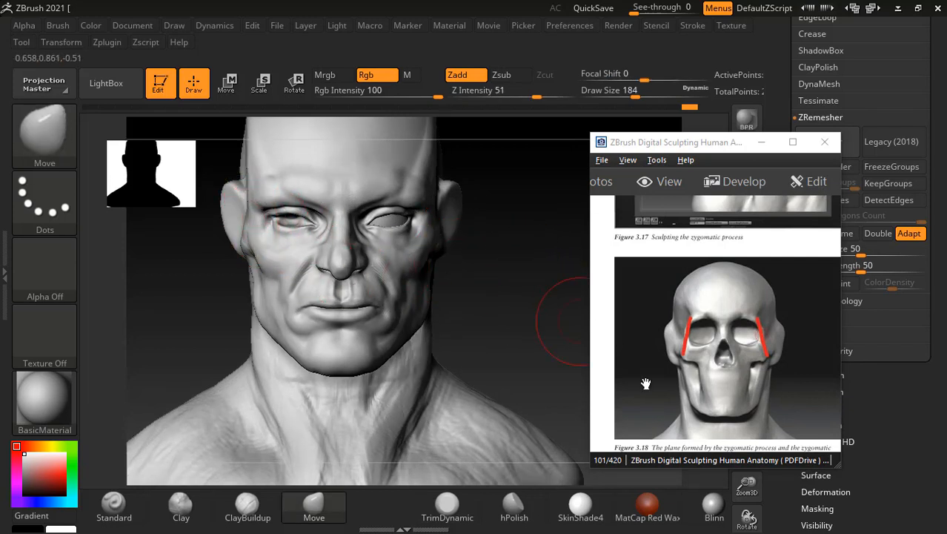
Step: Advance the anatomy book to page 104, place it beside the model, and enlarge Figure 3.24 on the head angles
{"action": "left_click", "coordinate": [793, 142]}
{"action": "scroll", "coordinate": [696, 237], "scroll_direction": "down", "scroll_amount": 2}
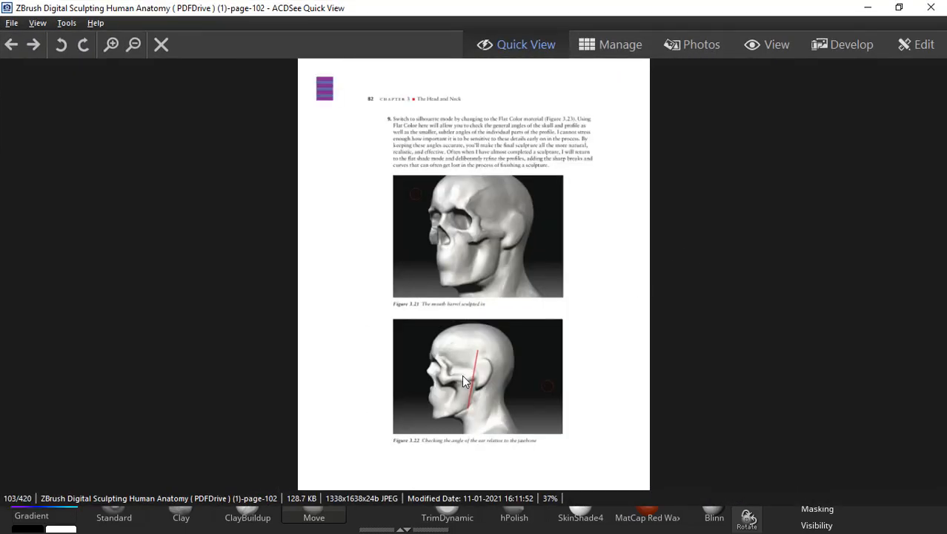
{"action": "scroll", "coordinate": [464, 375], "scroll_direction": "down", "scroll_amount": 1}
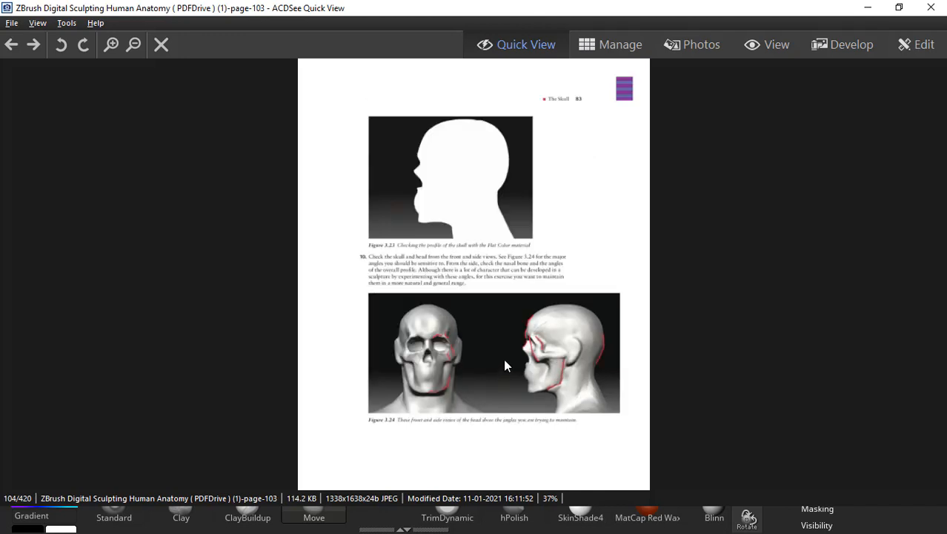
{"action": "left_click_drag", "start_coordinate": [554, 6], "coordinate": [742, 65]}
{"action": "scroll", "coordinate": [782, 246], "scroll_direction": "up", "scroll_amount": 4, "text": "ctrl"}
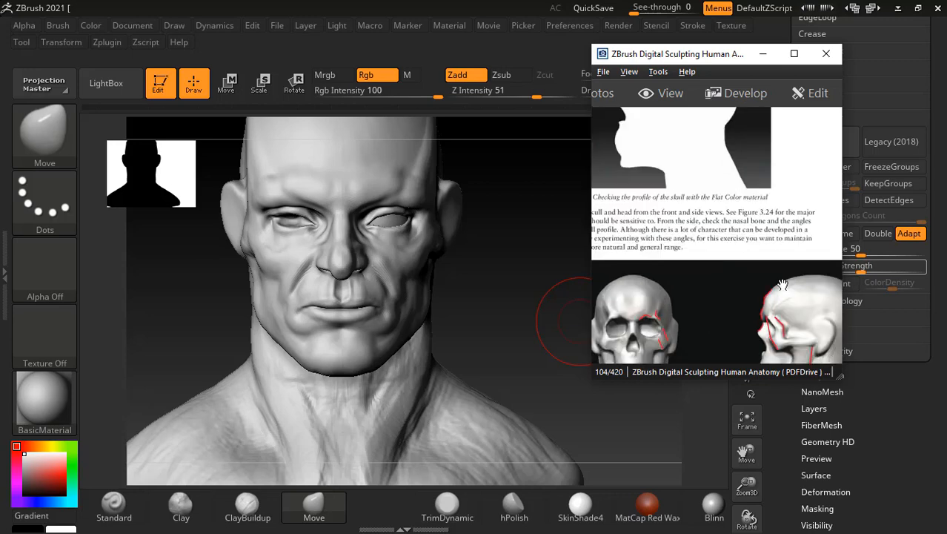
Step: Try to shift the ear with the Move brush from the profile view, and undo the stroke
{"action": "left_click_drag", "start_coordinate": [436, 298], "coordinate": [525, 359]}
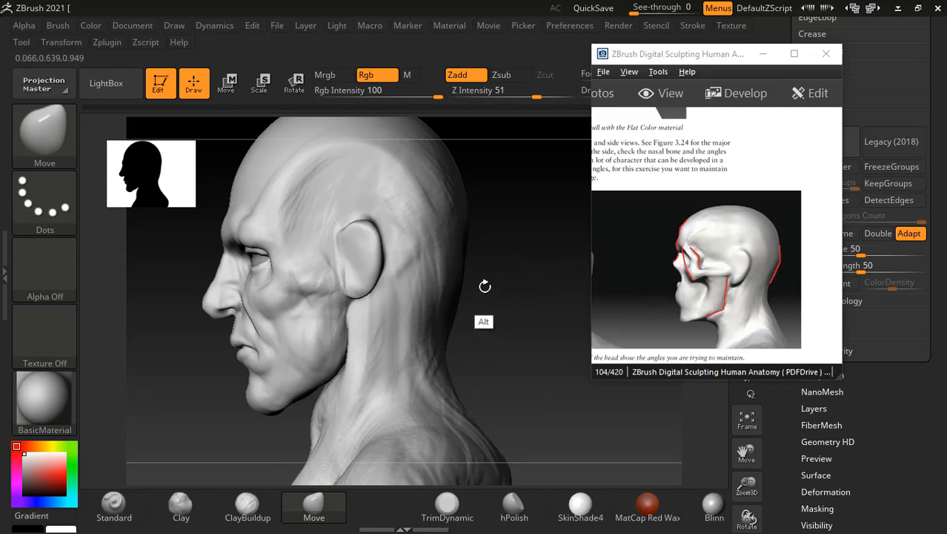
{"action": "left_click_drag", "start_coordinate": [487, 224], "coordinate": [514, 220]}
{"action": "left_click_drag", "start_coordinate": [358, 229], "coordinate": [371, 217]}
{"action": "key", "text": "ctrl+z"}
Step: Carve the base of the skull behind the ear with ClayBuildup and smooth the back of the head
{"action": "left_click", "coordinate": [248, 506]}
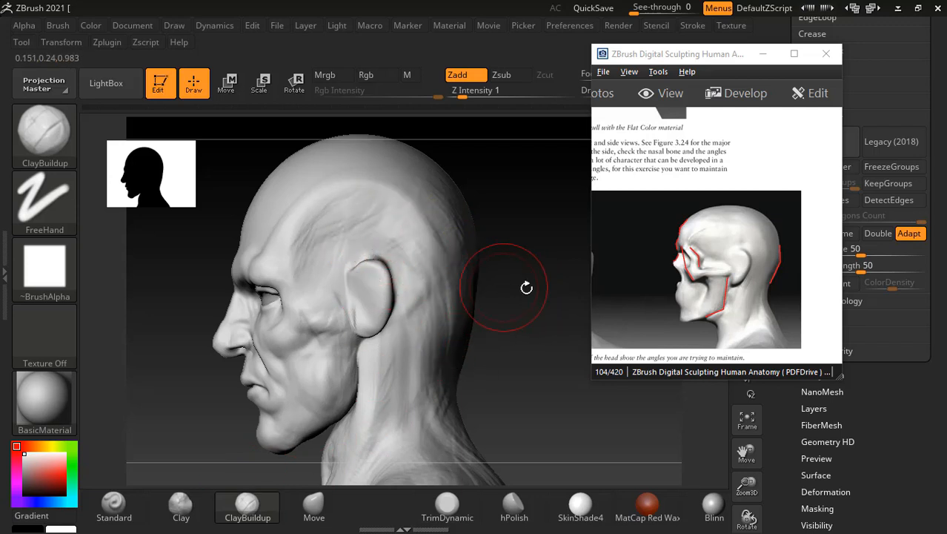
{"action": "mouse_move", "coordinate": [524, 288]}
{"action": "left_mouse_down"}
{"action": "mouse_move", "coordinate": [428, 280]}
{"action": "mouse_move", "coordinate": [476, 279]}
{"action": "left_mouse_up"}
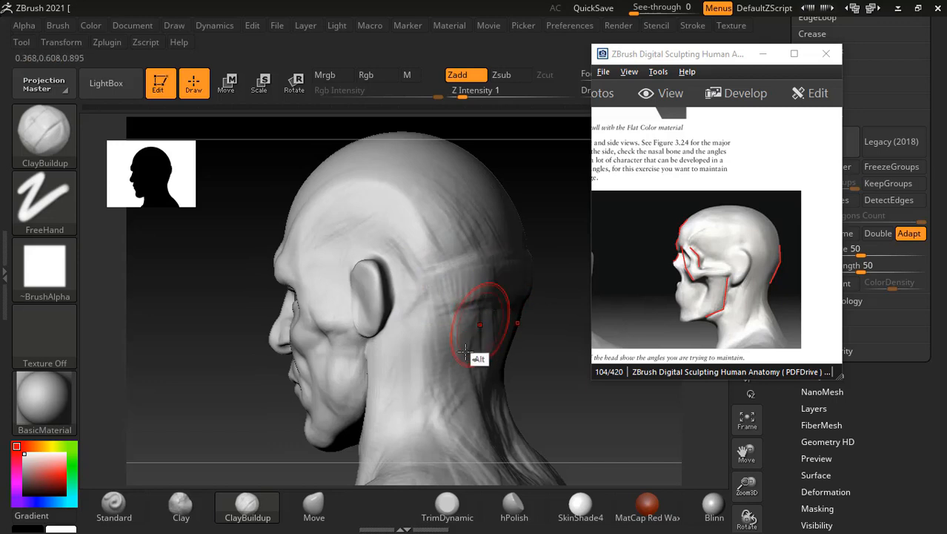
{"action": "left_click_drag", "start_coordinate": [551, 296], "coordinate": [567, 296], "text": "shift"}
{"action": "key", "text": "shift"}
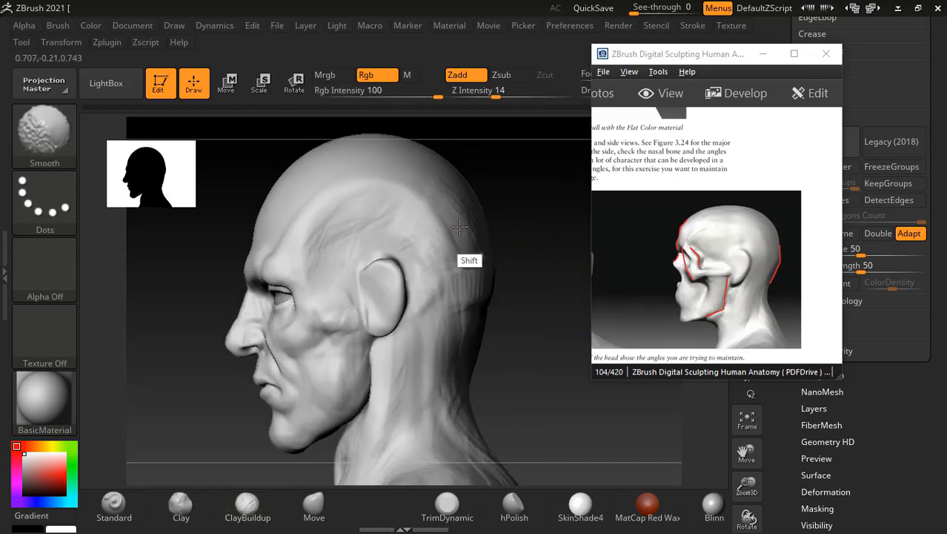
{"action": "left_click_drag", "start_coordinate": [460, 226], "coordinate": [482, 286], "text": "shift"}
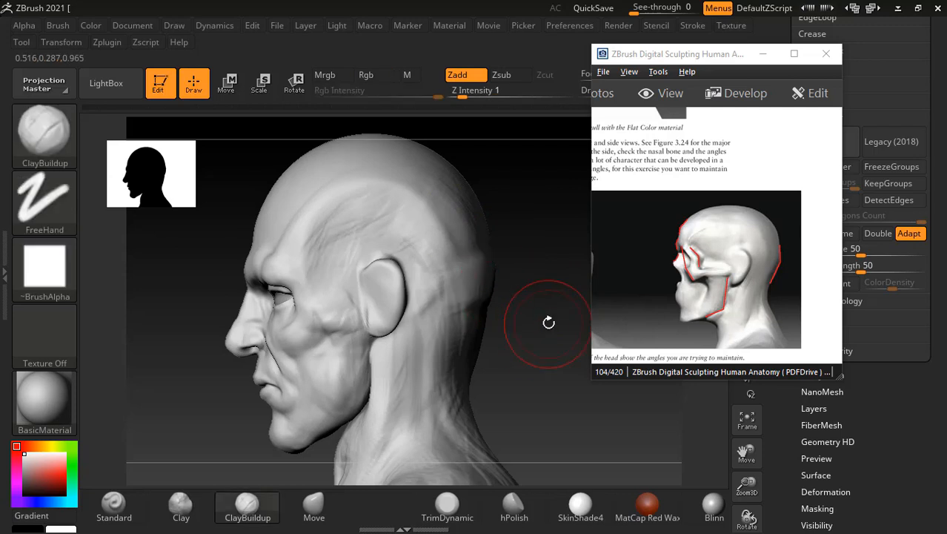
Step: Smooth the back of the skull and the back of the neck from the side and rear views
{"action": "left_click_drag", "start_coordinate": [549, 322], "coordinate": [533, 322]}
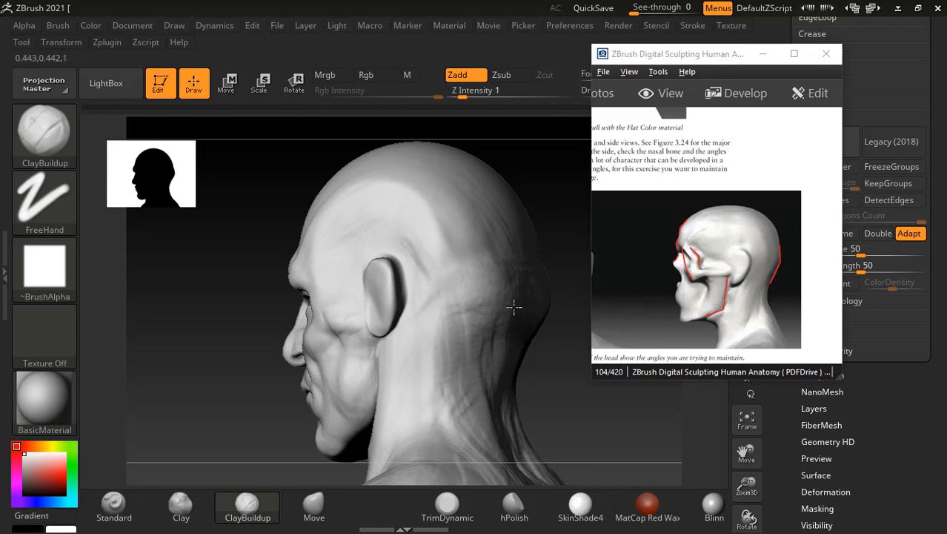
{"action": "key", "text": "shift"}
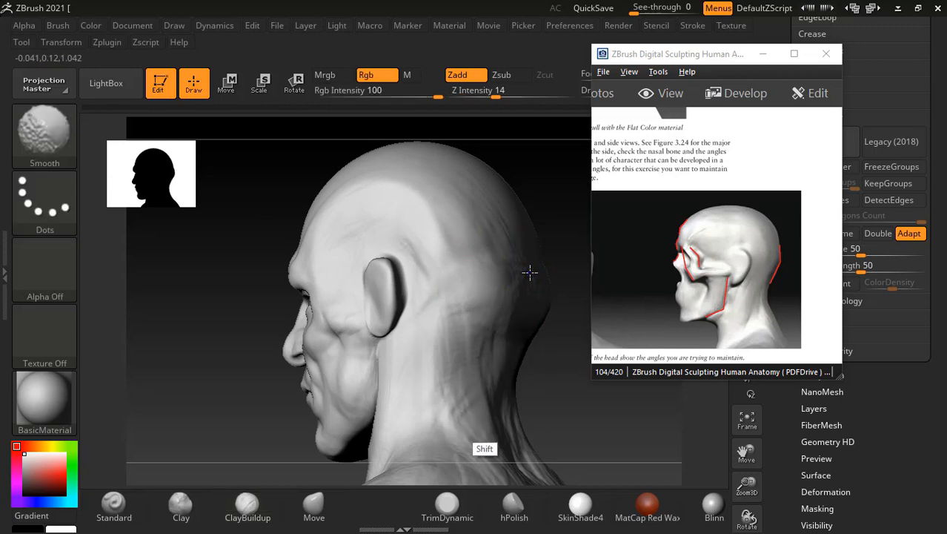
{"action": "mouse_move", "coordinate": [567, 398]}
{"action": "left_mouse_down"}
{"action": "mouse_move", "coordinate": [588, 420]}
{"action": "mouse_move", "coordinate": [526, 317]}
{"action": "mouse_move", "coordinate": [493, 347]}
{"action": "mouse_move", "coordinate": [462, 353]}
{"action": "left_mouse_up"}
{"action": "key", "text": "shift"}
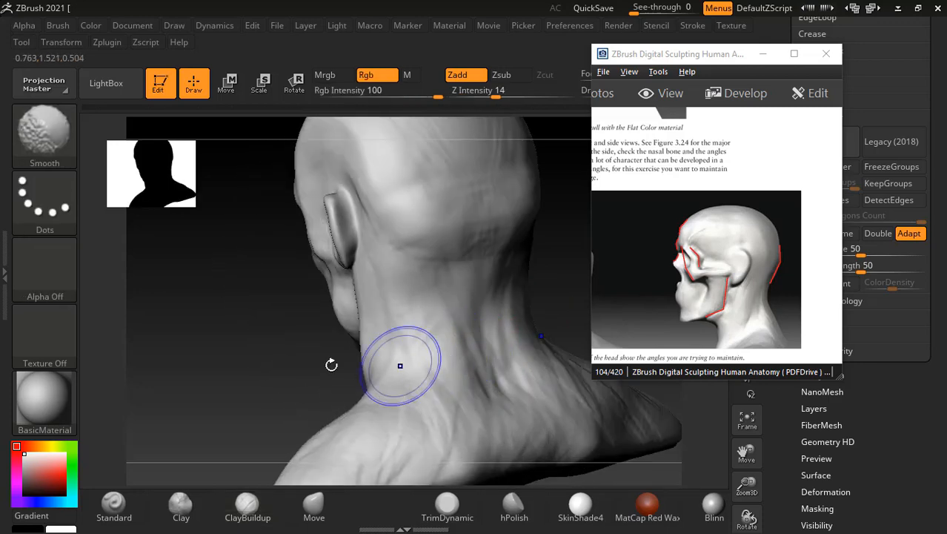
{"action": "left_click_drag", "start_coordinate": [330, 364], "coordinate": [316, 353]}
{"action": "mouse_move", "coordinate": [511, 364]}
{"action": "left_mouse_down", "text": "alt"}
{"action": "mouse_move", "coordinate": [515, 310]}
{"action": "mouse_move", "coordinate": [541, 317]}
{"action": "mouse_move", "coordinate": [478, 377]}
{"action": "left_mouse_up", "text": "alt"}
{"action": "key", "text": "shift"}
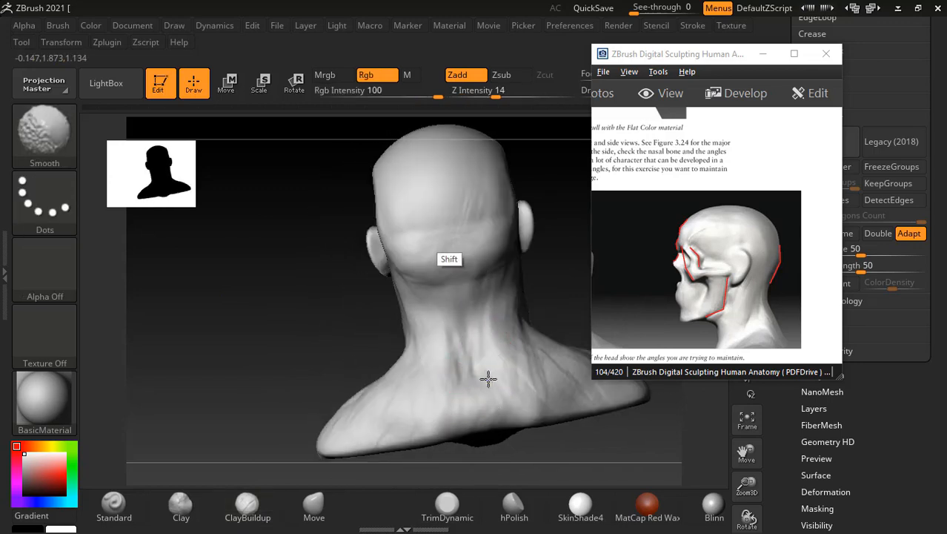
{"action": "left_click_drag", "start_coordinate": [551, 188], "coordinate": [569, 192], "text": "shift"}
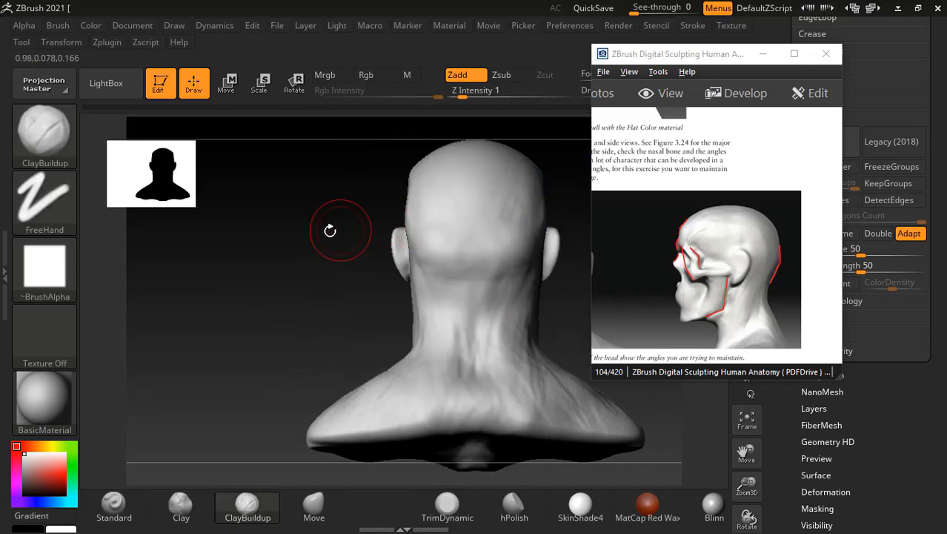
Step: Smooth the side of the head above and behind the ear, along with the nape
{"action": "left_click_drag", "start_coordinate": [330, 231], "coordinate": [391, 229]}
{"action": "left_click_drag", "start_coordinate": [514, 137], "coordinate": [517, 176], "text": "alt"}
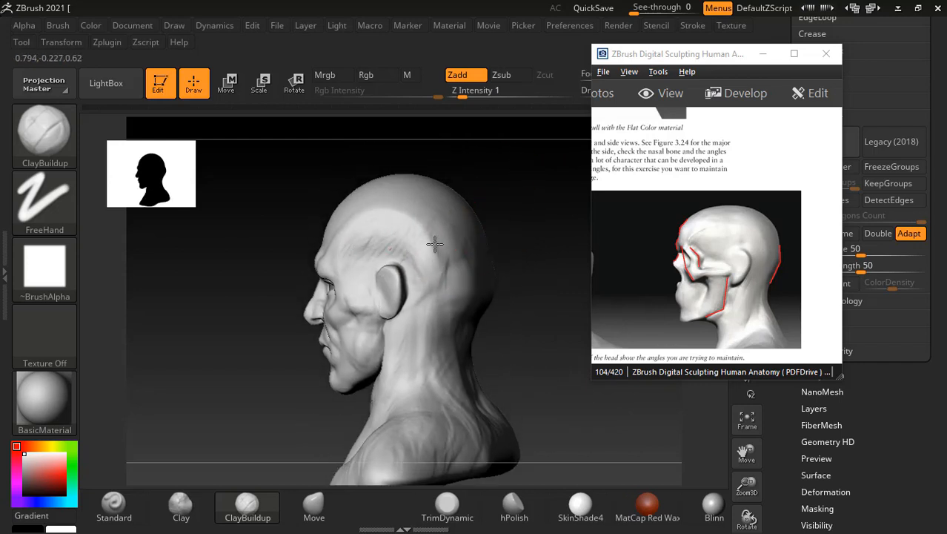
{"action": "key", "text": "shift"}
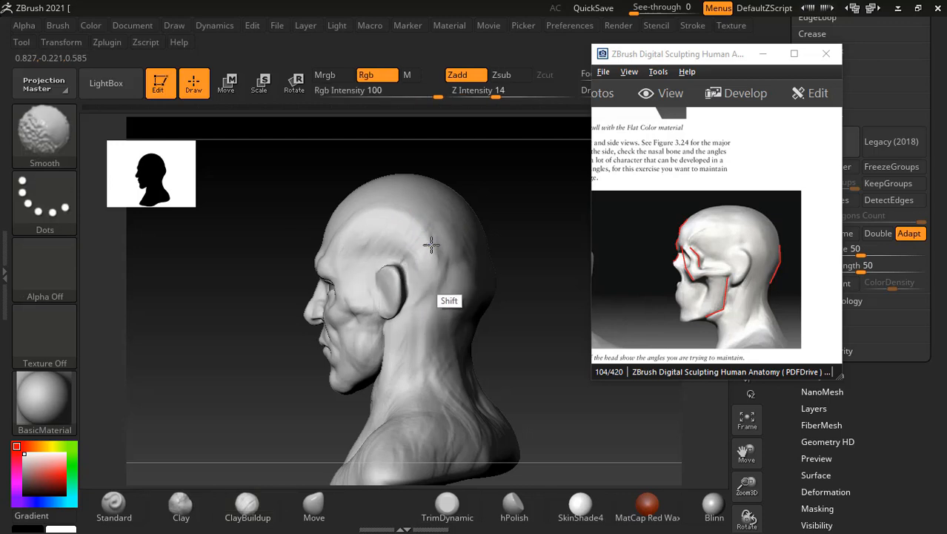
{"action": "mouse_move", "coordinate": [501, 270]}
{"action": "left_mouse_down"}
{"action": "mouse_move", "coordinate": [551, 270]}
{"action": "mouse_move", "coordinate": [489, 298]}
{"action": "left_mouse_up"}
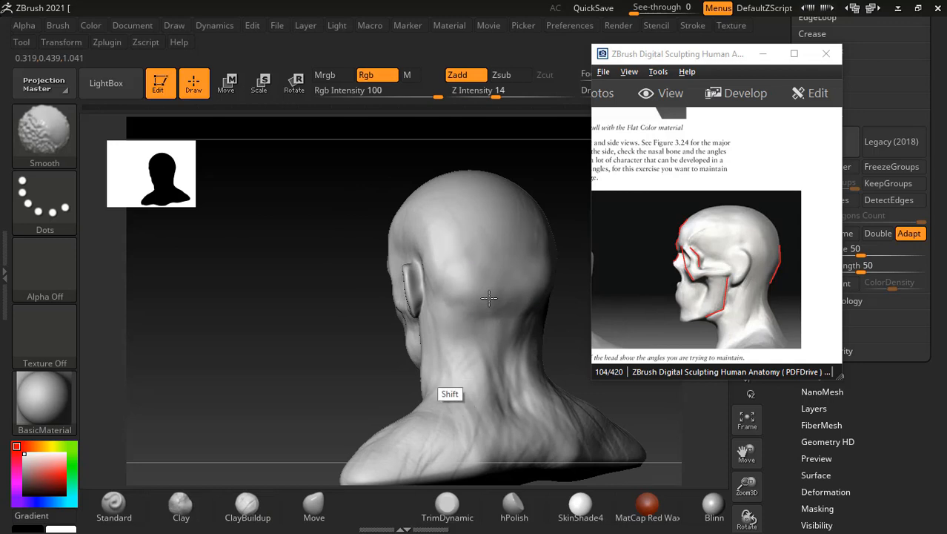
{"action": "left_click_drag", "start_coordinate": [450, 363], "coordinate": [504, 376], "text": "shift"}
{"action": "key", "text": "shift"}
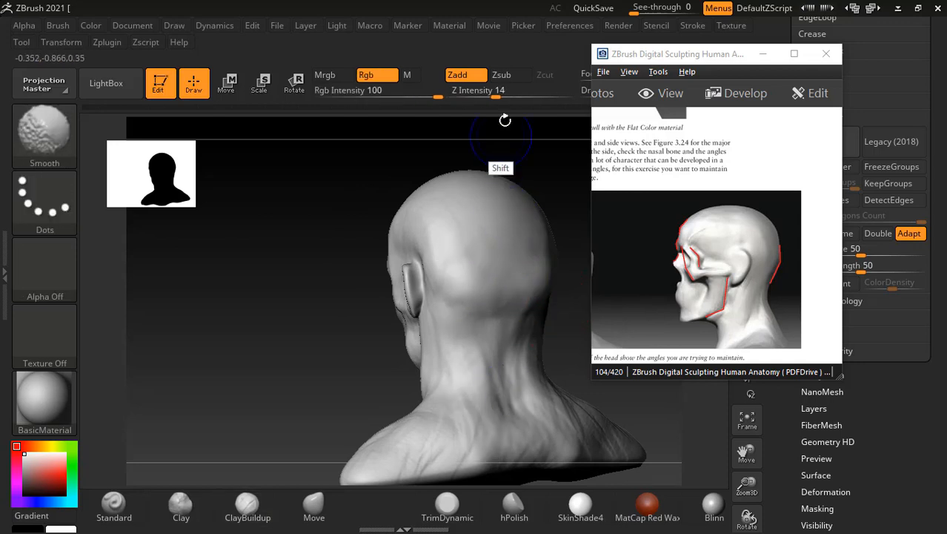
Step: Set the Smooth brush's Z Intensity to 48 and smooth the nape, upper back and temple
{"action": "left_click_drag", "start_coordinate": [496, 96], "coordinate": [533, 96]}
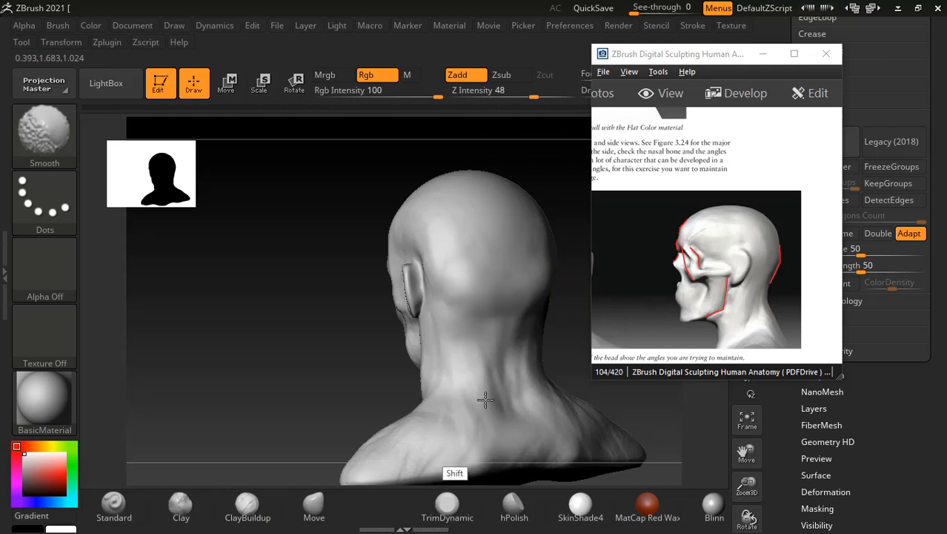
{"action": "left_click_drag", "start_coordinate": [381, 374], "coordinate": [474, 344]}
{"action": "left_click_drag", "start_coordinate": [437, 233], "coordinate": [431, 244], "text": "shift"}
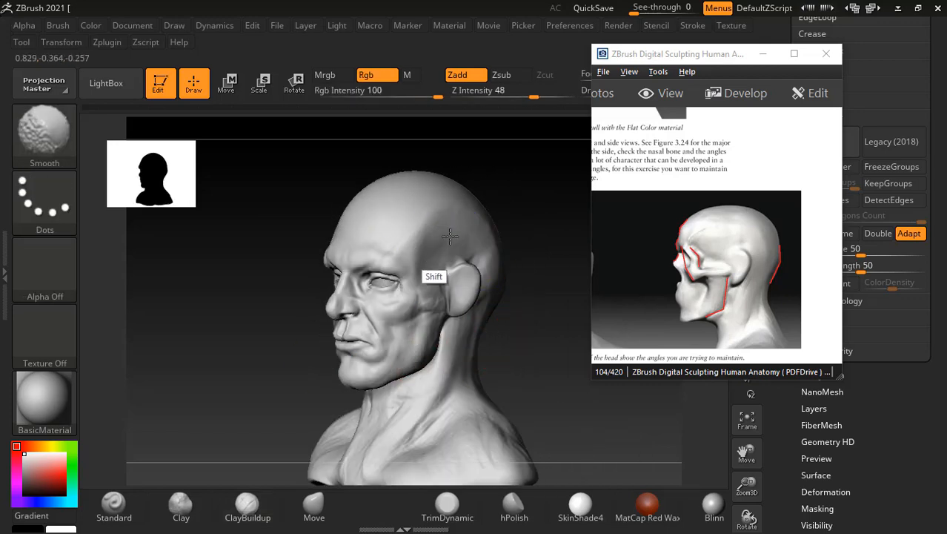
Step: Smooth the top of the forehead and the front of the neck, chest and shoulders from the front view
{"action": "left_click_drag", "start_coordinate": [525, 198], "coordinate": [545, 215]}
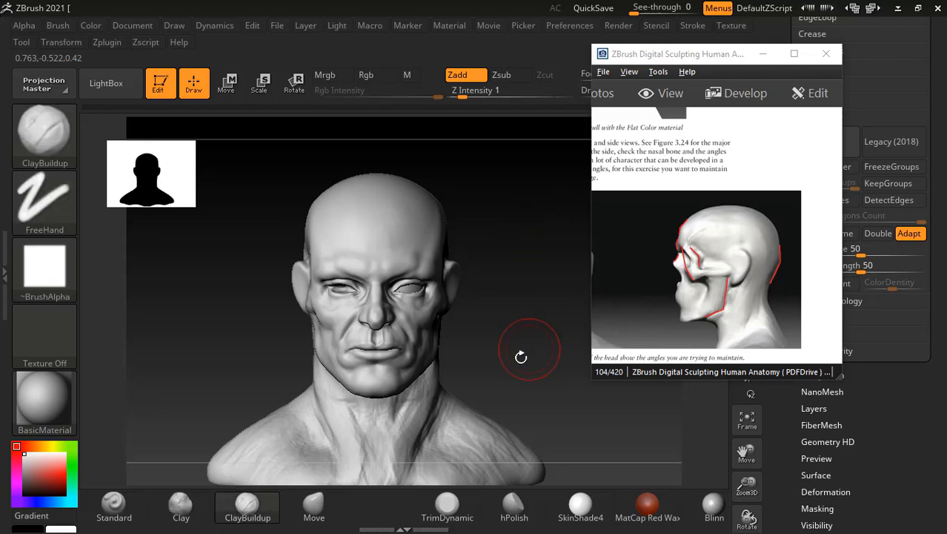
{"action": "key", "text": "shift"}
{"action": "left_click", "coordinate": [373, 197]}
{"action": "left_click_drag", "start_coordinate": [529, 342], "coordinate": [524, 172], "text": "alt"}
{"action": "left_click_drag", "start_coordinate": [514, 247], "coordinate": [498, 305], "text": "alt"}
{"action": "key", "text": "shift"}
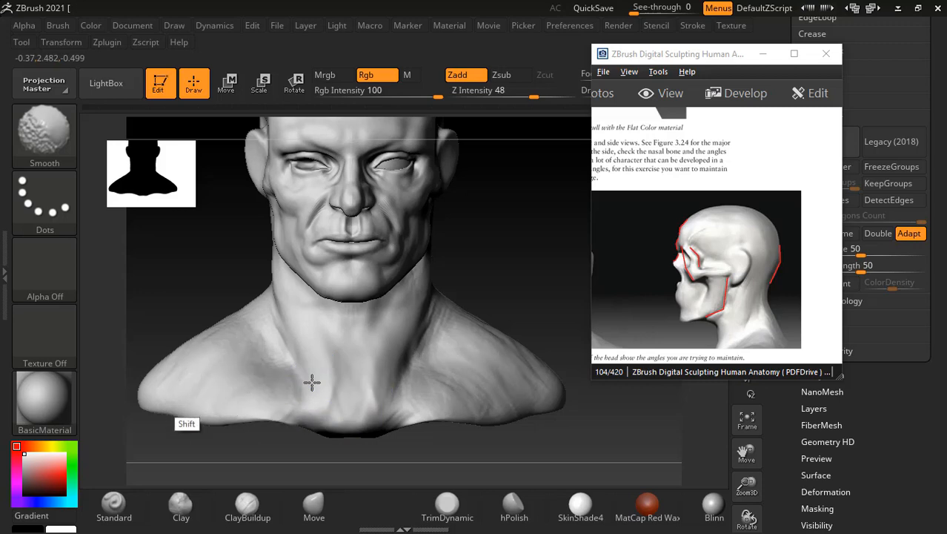
Step: Smooth the side of the neck and the area beneath the jaw and ear
{"action": "mouse_move", "coordinate": [519, 281]}
{"action": "left_mouse_down"}
{"action": "mouse_move", "coordinate": [548, 245]}
{"action": "mouse_move", "coordinate": [434, 290]}
{"action": "left_mouse_up"}
{"action": "key", "text": "shift"}
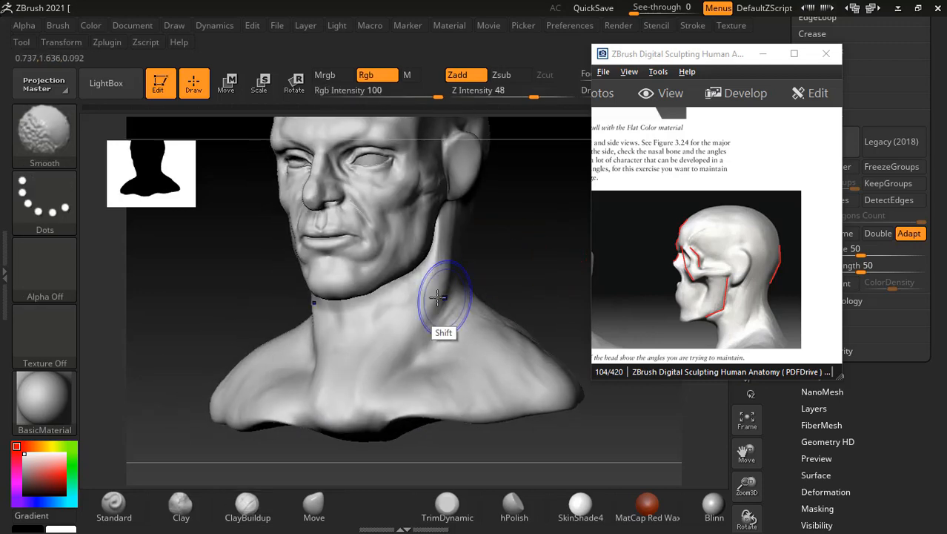
{"action": "left_click_drag", "start_coordinate": [547, 242], "coordinate": [539, 243]}
{"action": "left_click_drag", "start_coordinate": [485, 249], "coordinate": [464, 283], "text": "shift"}
{"action": "left_click_drag", "start_coordinate": [426, 177], "coordinate": [407, 241], "text": "shift"}
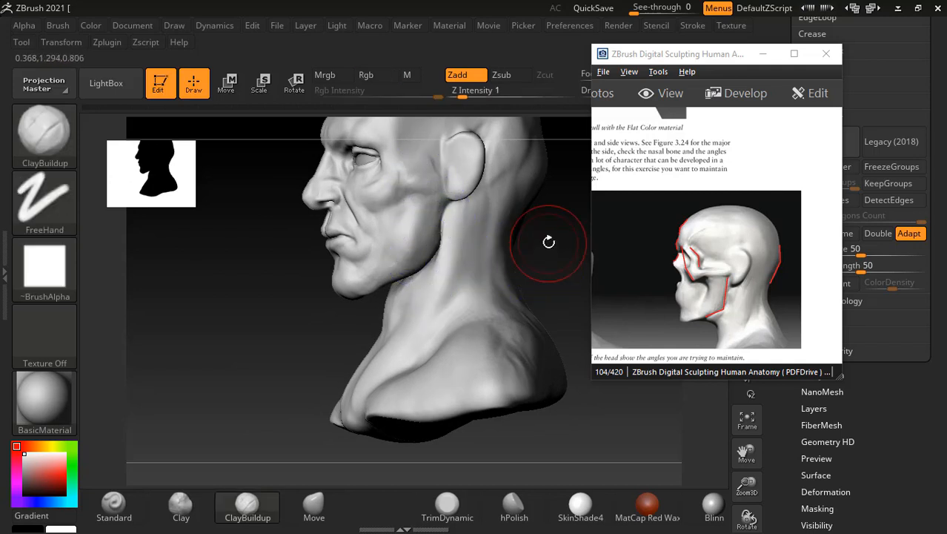
Step: Smooth the skull behind the ear and the top and back of the shoulder
{"action": "left_click_drag", "start_coordinate": [553, 239], "coordinate": [512, 336]}
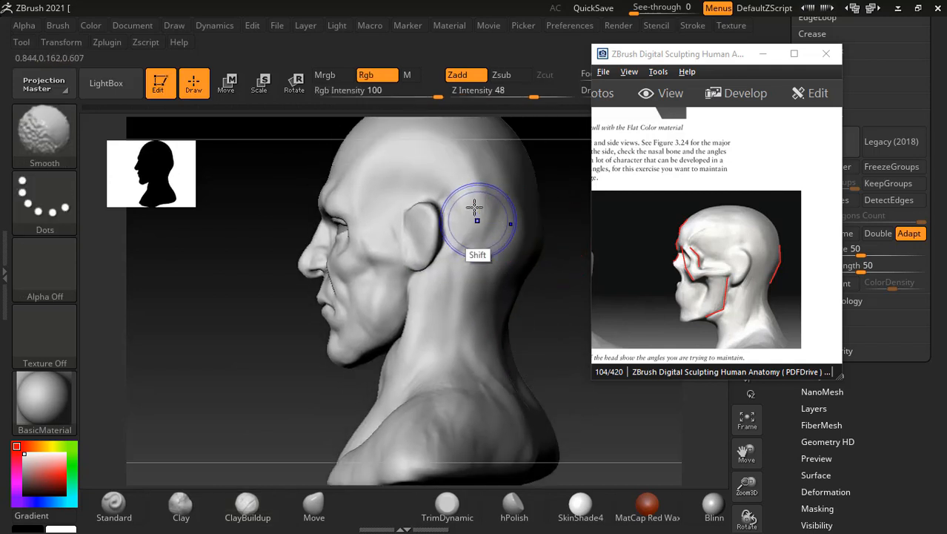
{"action": "left_click_drag", "start_coordinate": [476, 208], "coordinate": [474, 206], "text": "shift"}
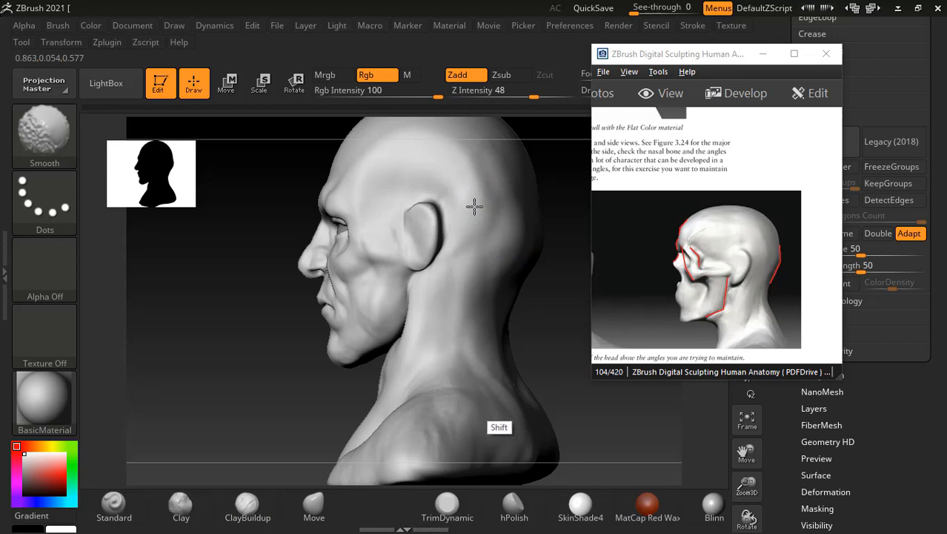
{"action": "left_click_drag", "start_coordinate": [550, 322], "coordinate": [490, 396]}
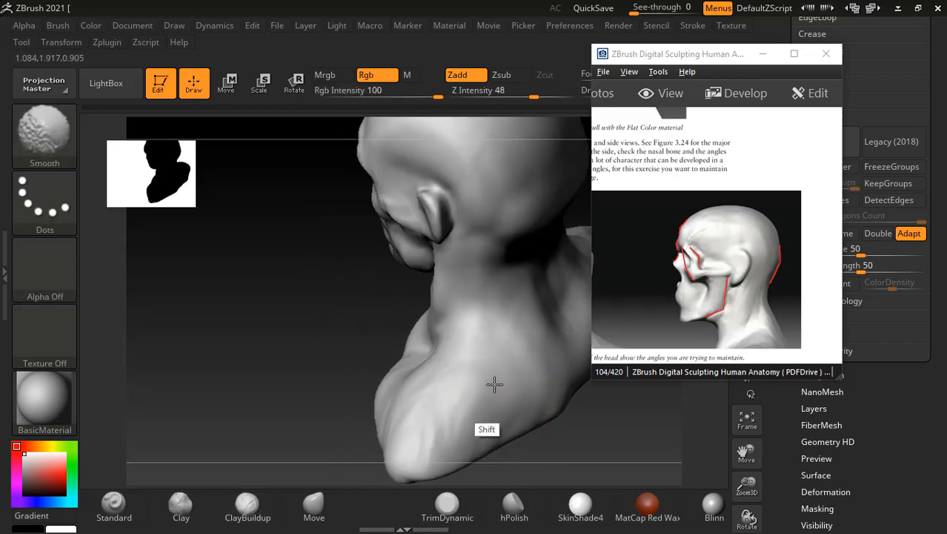
{"action": "mouse_move", "coordinate": [319, 389]}
{"action": "left_mouse_down"}
{"action": "mouse_move", "coordinate": [415, 375]}
{"action": "mouse_move", "coordinate": [535, 332]}
{"action": "mouse_move", "coordinate": [564, 389]}
{"action": "mouse_move", "coordinate": [552, 349]}
{"action": "mouse_move", "coordinate": [524, 317]}
{"action": "mouse_move", "coordinate": [518, 275]}
{"action": "left_mouse_up"}
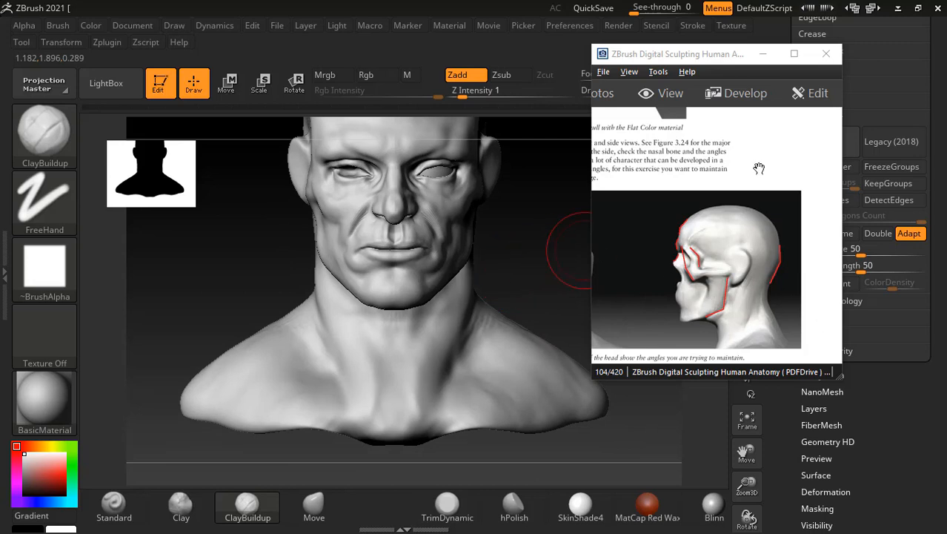
Step: Advance the anatomy book to page 111 on the facial muscles
{"action": "left_click_drag", "start_coordinate": [764, 157], "coordinate": [765, 125]}
{"action": "scroll", "coordinate": [762, 157], "scroll_direction": "down", "scroll_amount": 2}
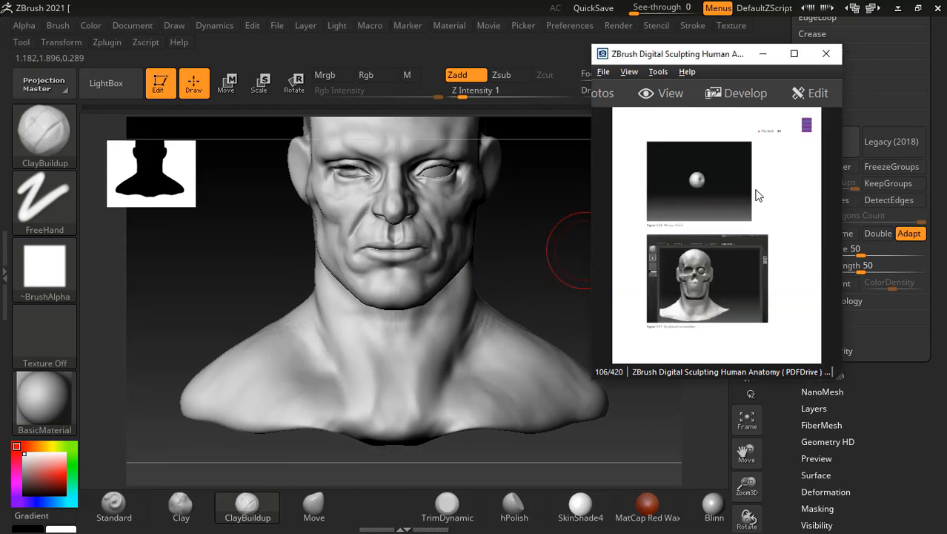
{"action": "scroll", "coordinate": [757, 195], "scroll_direction": "down", "scroll_amount": 5}
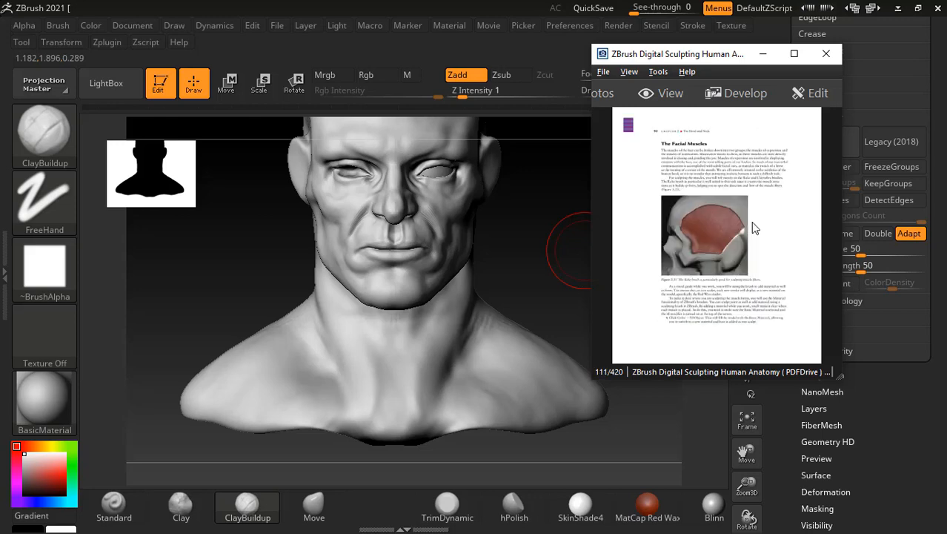
Step: Go to page 112 of the anatomy book and enlarge the labelled facial muscles figure
{"action": "scroll", "coordinate": [755, 228], "scroll_direction": "down", "scroll_amount": 2}
{"action": "scroll", "coordinate": [755, 229], "scroll_direction": "up", "scroll_amount": 1}
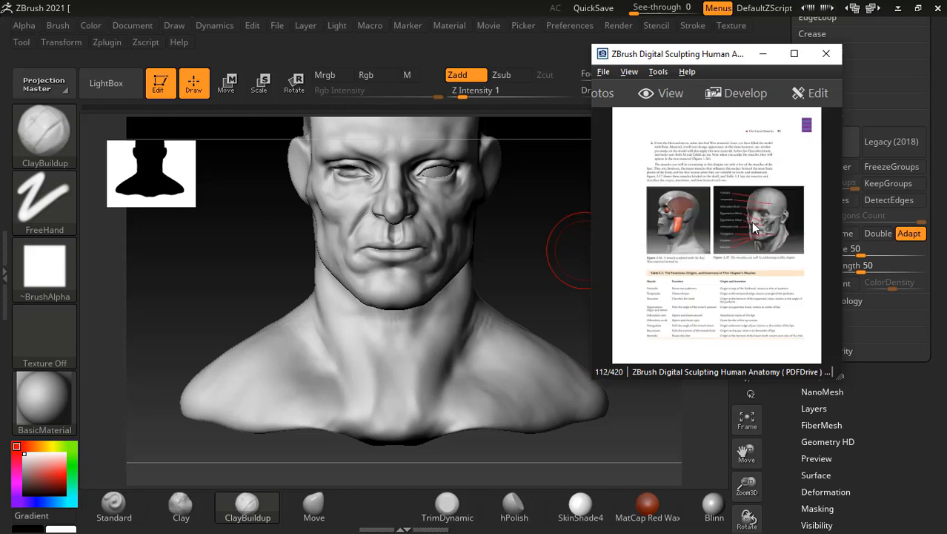
{"action": "scroll", "coordinate": [755, 228], "scroll_direction": "up", "scroll_amount": 4, "text": "ctrl"}
{"action": "left_click_drag", "start_coordinate": [749, 255], "coordinate": [735, 270]}
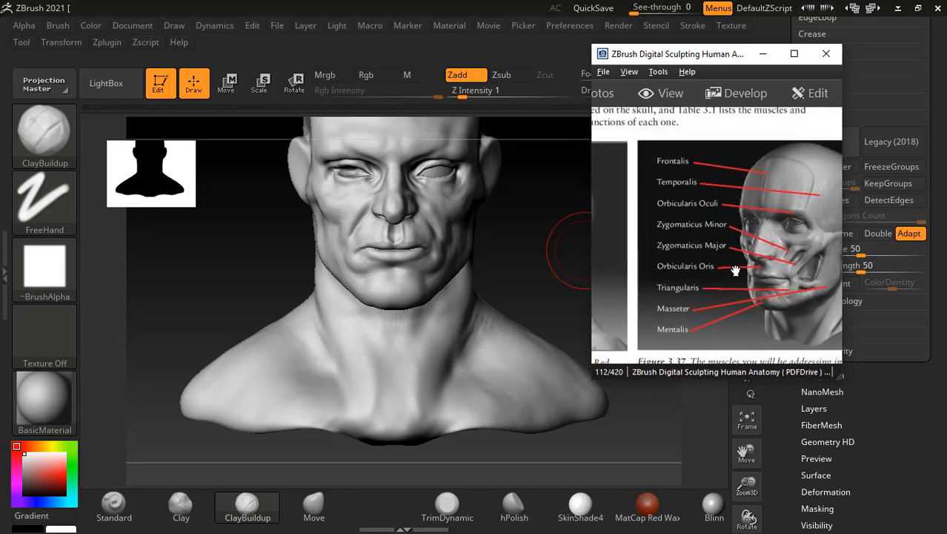
Step: Carve and build up the temporal area between forehead and ear with ClayBuildup, and smooth the strokes
{"action": "mouse_move", "coordinate": [528, 241]}
{"action": "left_mouse_down"}
{"action": "mouse_move", "coordinate": [519, 330]}
{"action": "mouse_move", "coordinate": [541, 329]}
{"action": "left_mouse_up"}
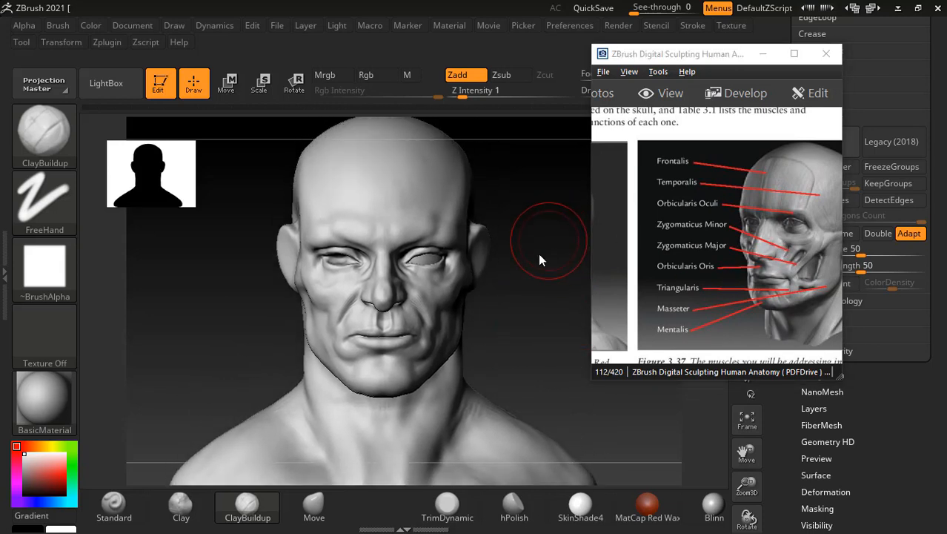
{"action": "left_click_drag", "start_coordinate": [539, 259], "coordinate": [535, 291]}
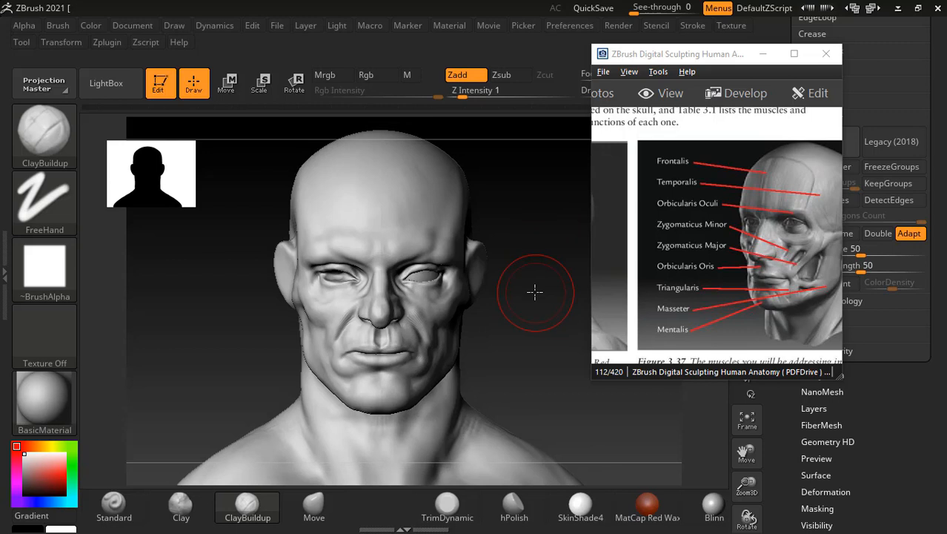
{"action": "mouse_move", "coordinate": [486, 194]}
{"action": "left_mouse_down"}
{"action": "mouse_move", "coordinate": [545, 197]}
{"action": "mouse_move", "coordinate": [537, 249]}
{"action": "mouse_move", "coordinate": [435, 256]}
{"action": "left_mouse_up"}
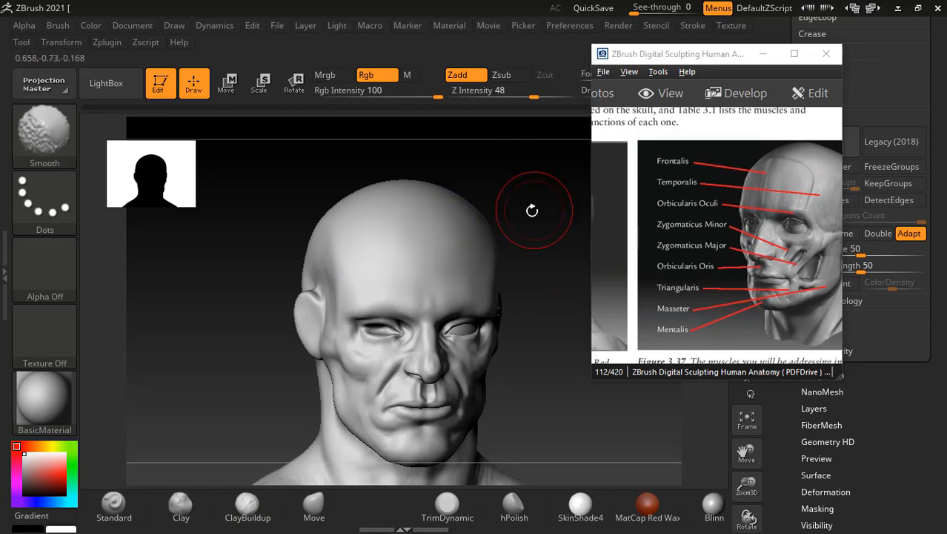
{"action": "mouse_move", "coordinate": [533, 211]}
{"action": "left_mouse_down"}
{"action": "mouse_move", "coordinate": [525, 211]}
{"action": "mouse_move", "coordinate": [552, 215]}
{"action": "left_mouse_up"}
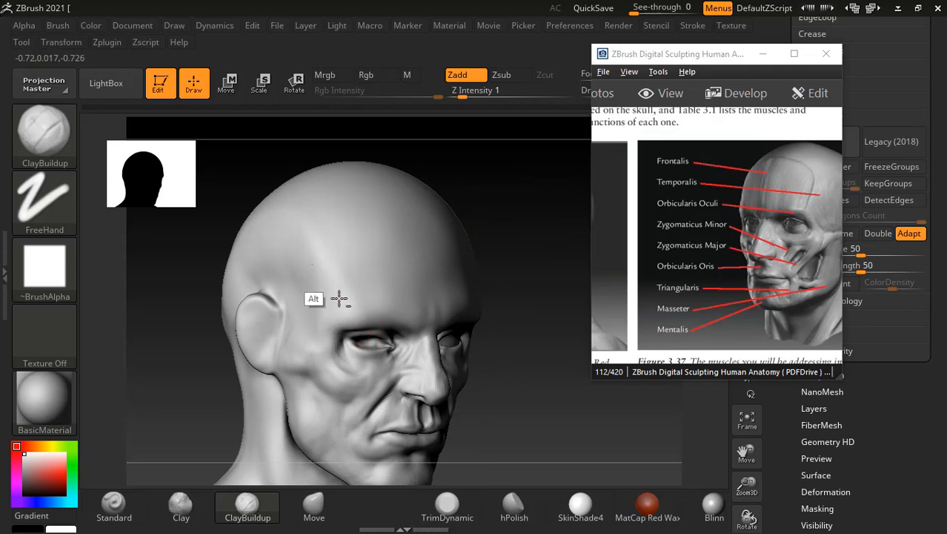
{"action": "mouse_move", "coordinate": [339, 297]}
{"action": "left_mouse_down", "text": "alt"}
{"action": "mouse_move", "coordinate": [341, 282]}
{"action": "mouse_move", "coordinate": [319, 292]}
{"action": "mouse_move", "coordinate": [317, 275]}
{"action": "mouse_move", "coordinate": [344, 290]}
{"action": "mouse_move", "coordinate": [331, 273]}
{"action": "left_mouse_up", "text": "alt"}
{"action": "mouse_move", "coordinate": [504, 229]}
{"action": "left_mouse_down"}
{"action": "mouse_move", "coordinate": [489, 213]}
{"action": "mouse_move", "coordinate": [344, 281]}
{"action": "left_mouse_up"}
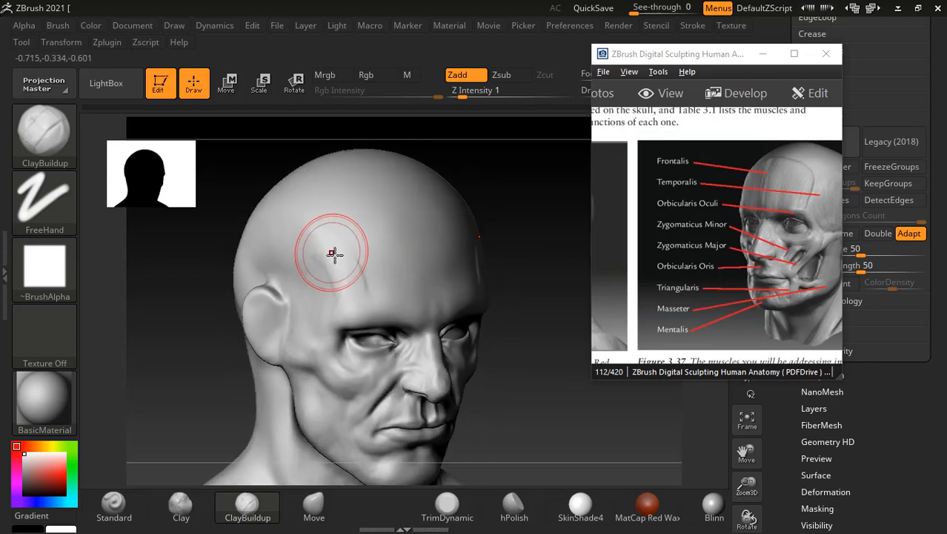
{"action": "left_click_drag", "start_coordinate": [508, 200], "coordinate": [311, 257]}
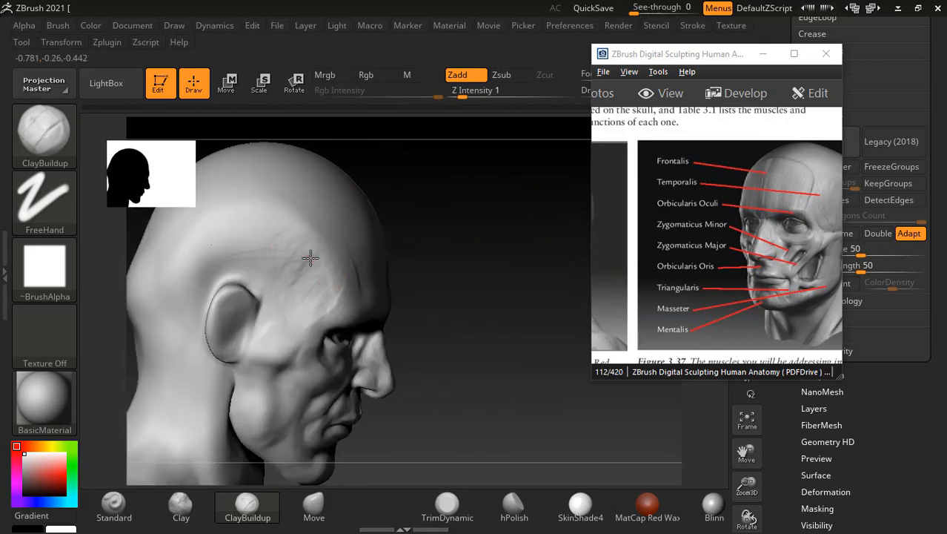
{"action": "key", "text": "shift"}
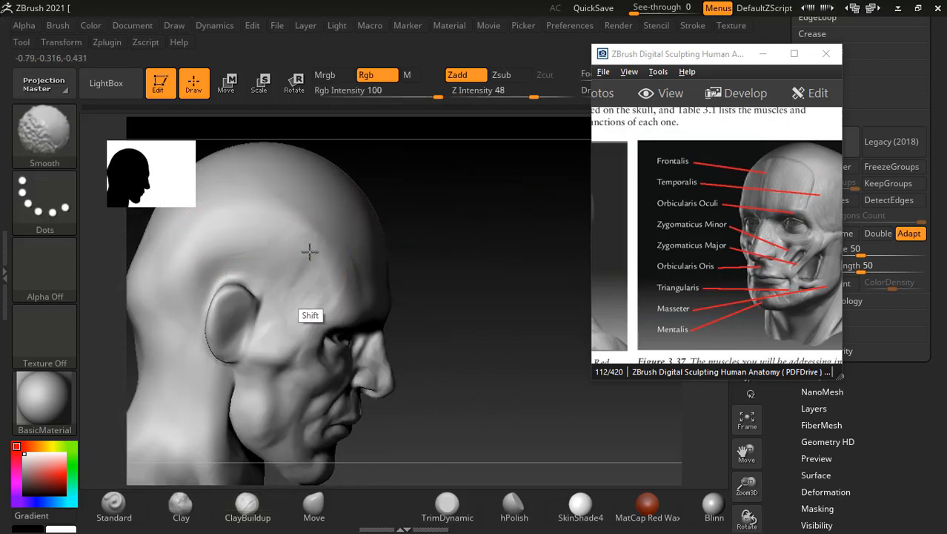
Step: Shape the base of the skull behind the ear with ClayBuildup and smooth it into the neck
{"action": "left_click_drag", "start_coordinate": [499, 250], "coordinate": [513, 249], "text": "shift"}
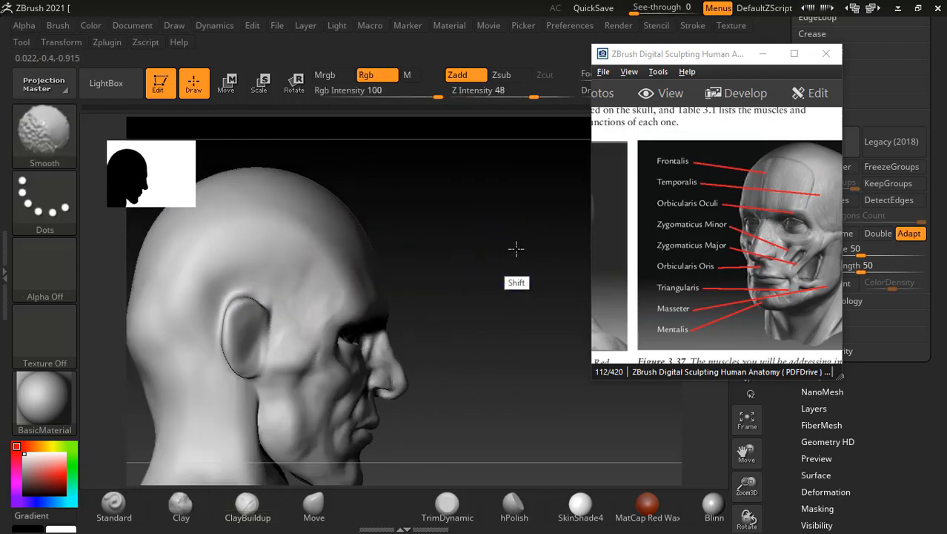
{"action": "left_click_drag", "start_coordinate": [466, 201], "coordinate": [522, 233], "text": "shift"}
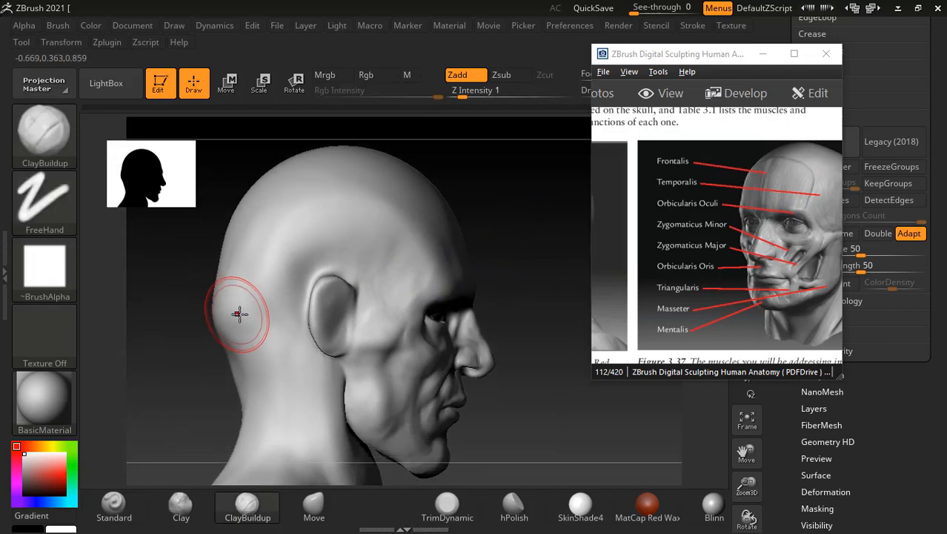
{"action": "left_click_drag", "start_coordinate": [241, 313], "coordinate": [240, 313]}
{"action": "left_click_drag", "start_coordinate": [197, 381], "coordinate": [228, 334]}
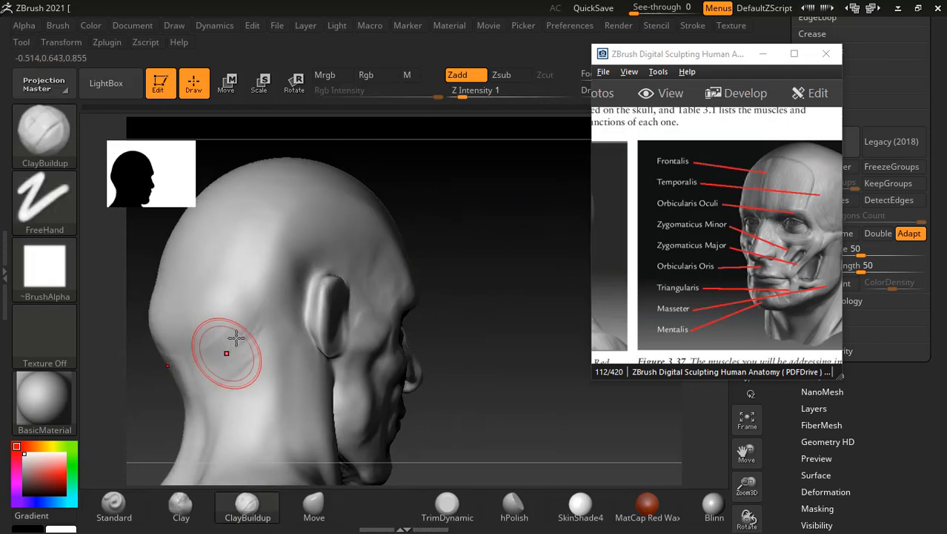
{"action": "key", "text": "shift"}
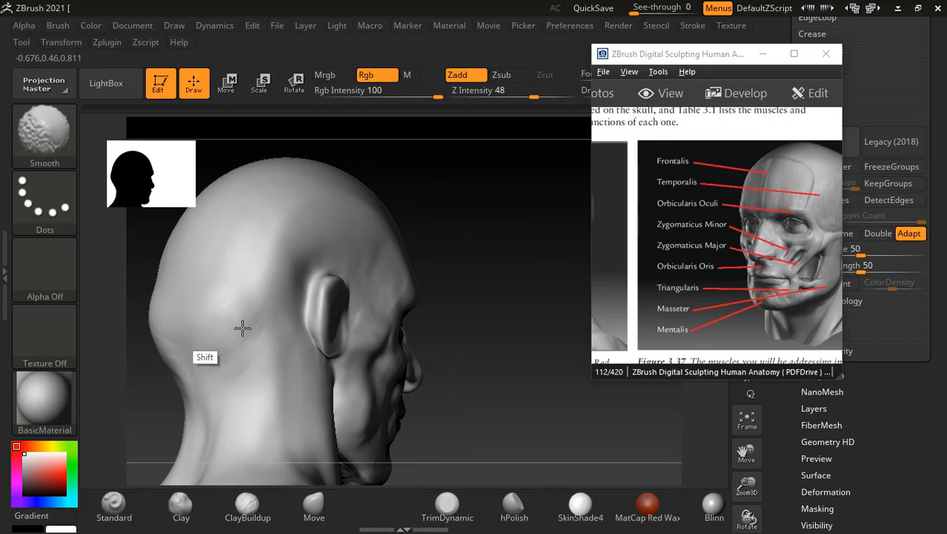
Step: Carve the lower back of the skull above the neck and smooth the strokes
{"action": "mouse_move", "coordinate": [461, 218]}
{"action": "left_mouse_down"}
{"action": "mouse_move", "coordinate": [504, 186]}
{"action": "mouse_move", "coordinate": [544, 212]}
{"action": "left_mouse_up"}
{"action": "left_click_drag", "start_coordinate": [414, 243], "coordinate": [326, 308]}
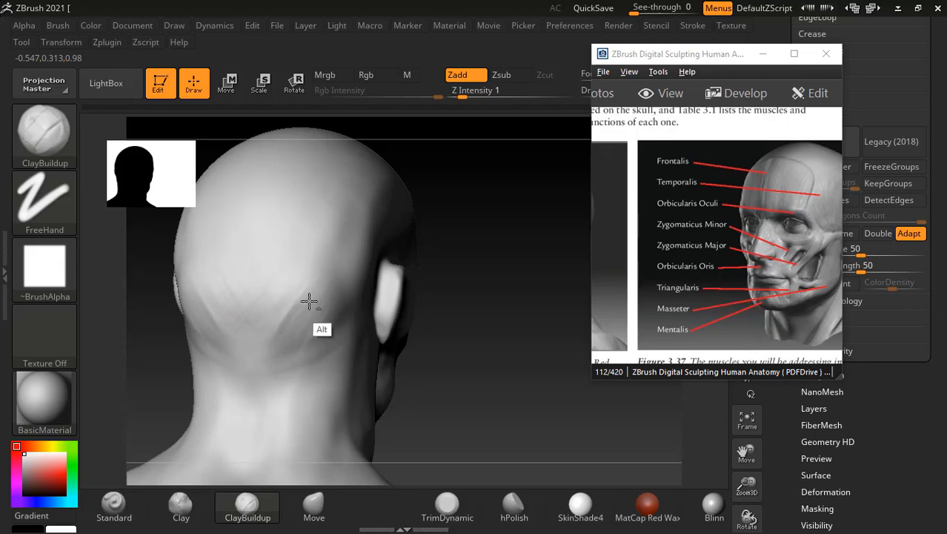
{"action": "key", "text": "shift"}
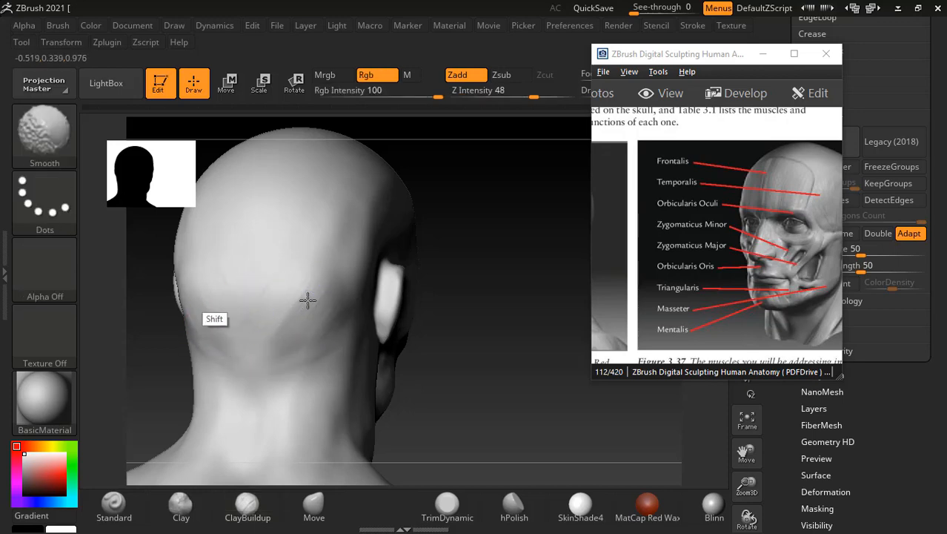
Step: Bring the whole labelled muscle figure into view and carve the area between the ear and eye above the cheekbone
{"action": "mouse_move", "coordinate": [508, 285]}
{"action": "left_mouse_down"}
{"action": "mouse_move", "coordinate": [285, 332]}
{"action": "mouse_move", "coordinate": [268, 358]}
{"action": "left_mouse_up"}
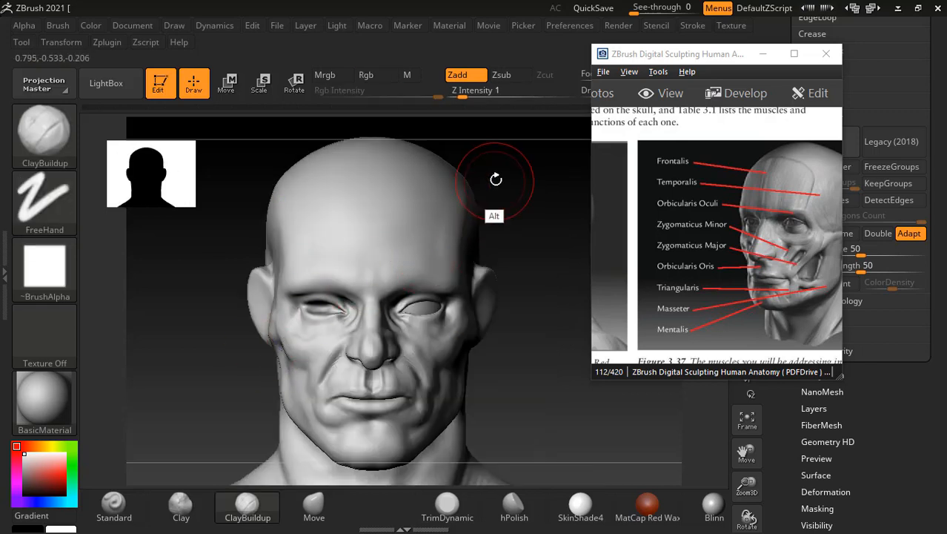
{"action": "left_click_drag", "start_coordinate": [491, 180], "coordinate": [494, 178]}
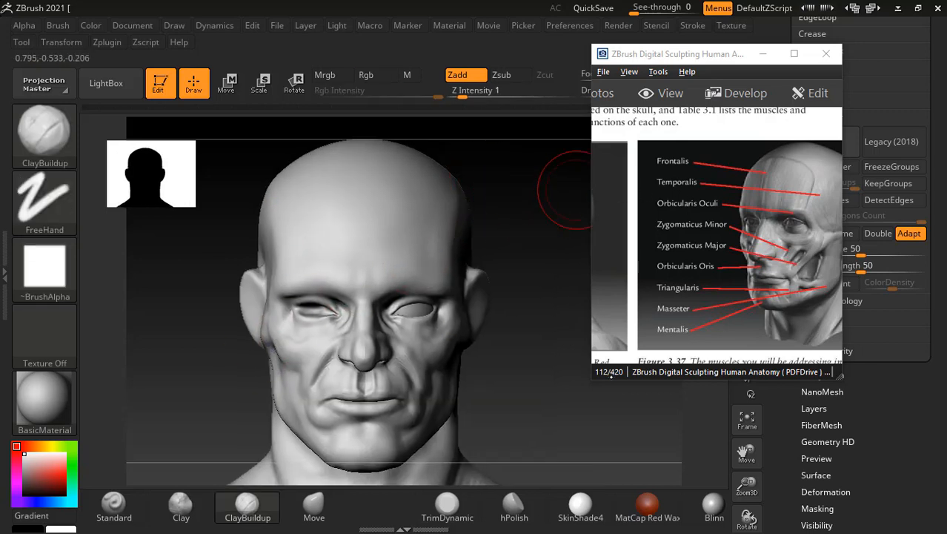
{"action": "left_click_drag", "start_coordinate": [768, 250], "coordinate": [706, 251]}
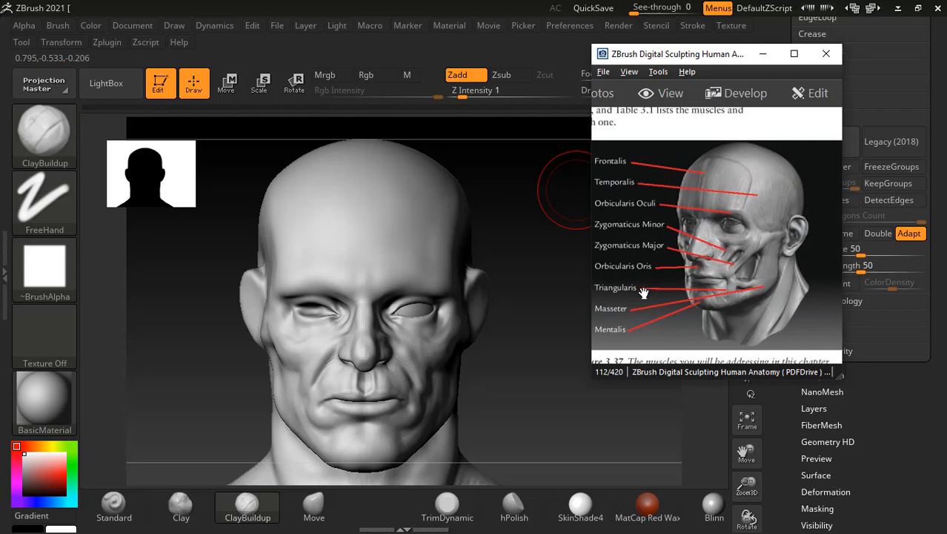
{"action": "left_click_drag", "start_coordinate": [573, 330], "coordinate": [338, 356]}
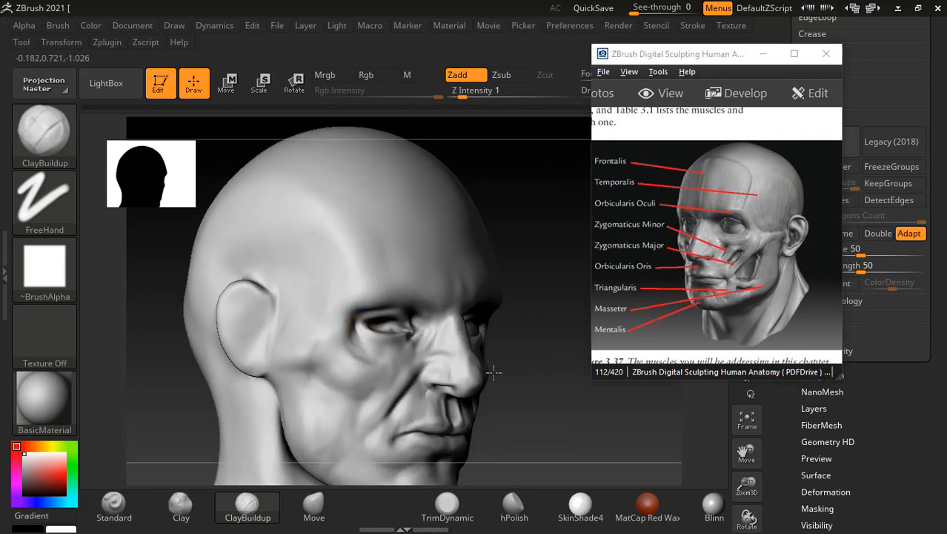
{"action": "mouse_move", "coordinate": [542, 381]}
{"action": "left_mouse_down"}
{"action": "mouse_move", "coordinate": [598, 400]}
{"action": "mouse_move", "coordinate": [535, 335]}
{"action": "mouse_move", "coordinate": [307, 380]}
{"action": "left_mouse_up"}
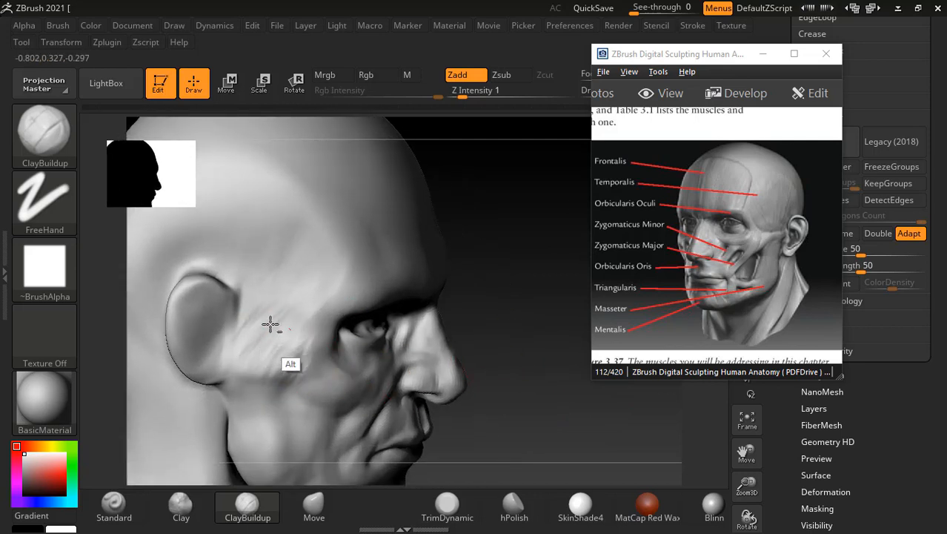
{"action": "left_click_drag", "start_coordinate": [270, 324], "coordinate": [294, 356], "text": "alt"}
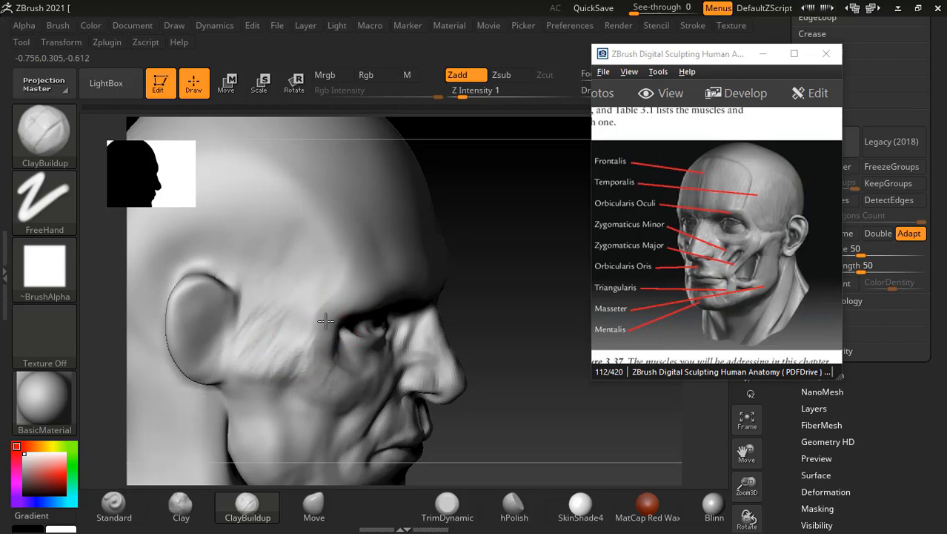
Step: Refine the rear of the cheekbone in front of the ear with further carving strokes
{"action": "left_click_drag", "start_coordinate": [519, 329], "coordinate": [381, 392]}
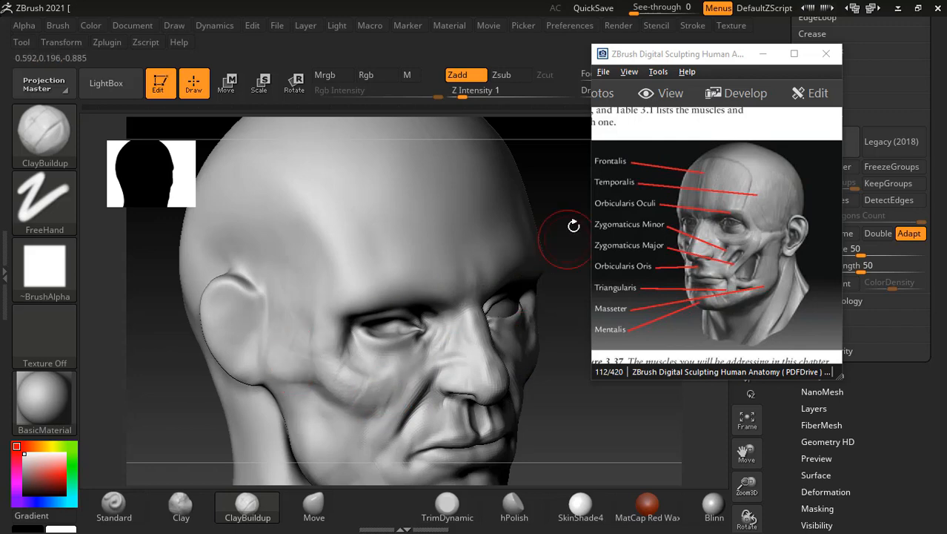
{"action": "left_click_drag", "start_coordinate": [575, 227], "coordinate": [441, 314]}
{"action": "mouse_move", "coordinate": [290, 344]}
{"action": "left_mouse_down", "text": "alt+shift"}
{"action": "mouse_move", "coordinate": [280, 302]}
{"action": "mouse_move", "coordinate": [275, 359]}
{"action": "left_mouse_up", "text": "alt+shift"}
{"action": "mouse_move", "coordinate": [329, 334]}
{"action": "left_mouse_down", "text": "alt+shift"}
{"action": "mouse_move", "coordinate": [279, 322]}
{"action": "mouse_move", "coordinate": [273, 344]}
{"action": "left_mouse_up", "text": "alt+shift"}
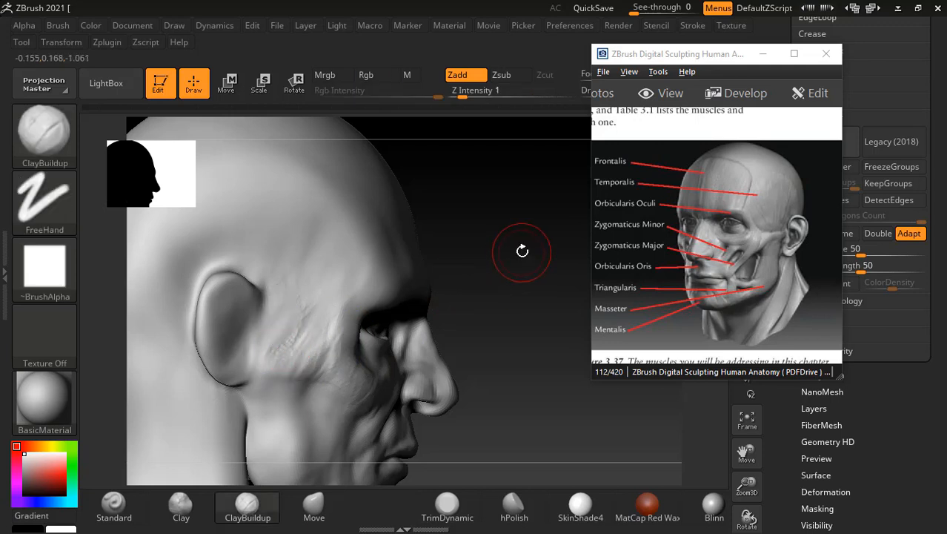
{"action": "left_click_drag", "start_coordinate": [529, 272], "coordinate": [547, 259], "text": "alt"}
{"action": "left_click_drag", "start_coordinate": [494, 234], "coordinate": [502, 207], "text": "alt"}
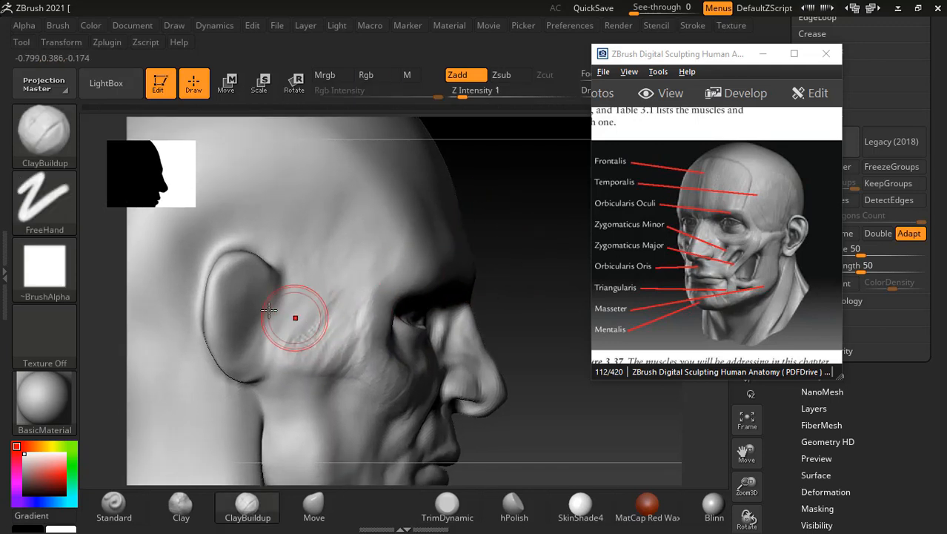
Step: Move the anatomy book off the brush settings and carve the inner ear folds with the Standard brush at Z Intensity 30 and Focal Shift 48
{"action": "left_click", "coordinate": [113, 504]}
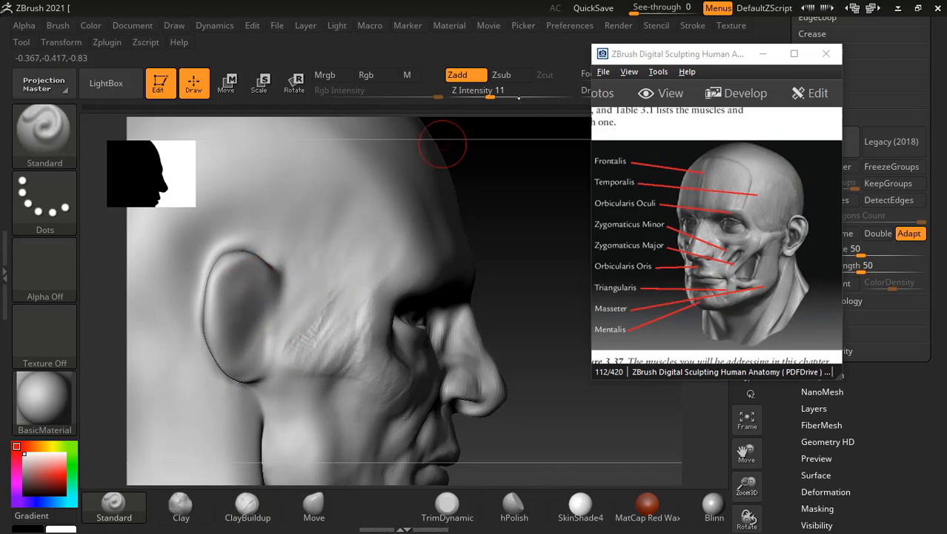
{"action": "left_click_drag", "start_coordinate": [642, 53], "coordinate": [730, 115]}
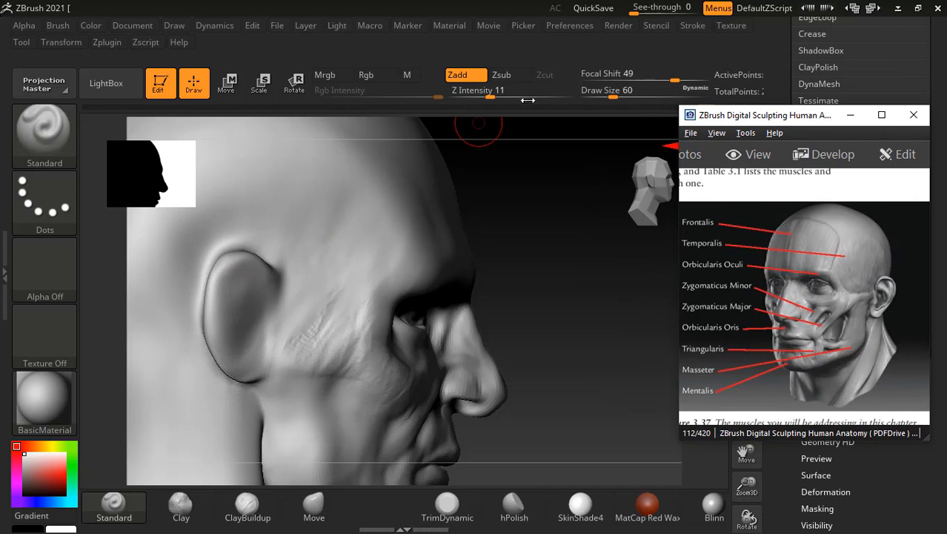
{"action": "left_click_drag", "start_coordinate": [499, 94], "coordinate": [517, 96]}
{"action": "mouse_move", "coordinate": [673, 76]}
{"action": "left_mouse_down"}
{"action": "mouse_move", "coordinate": [652, 76]}
{"action": "mouse_move", "coordinate": [658, 87]}
{"action": "left_mouse_up"}
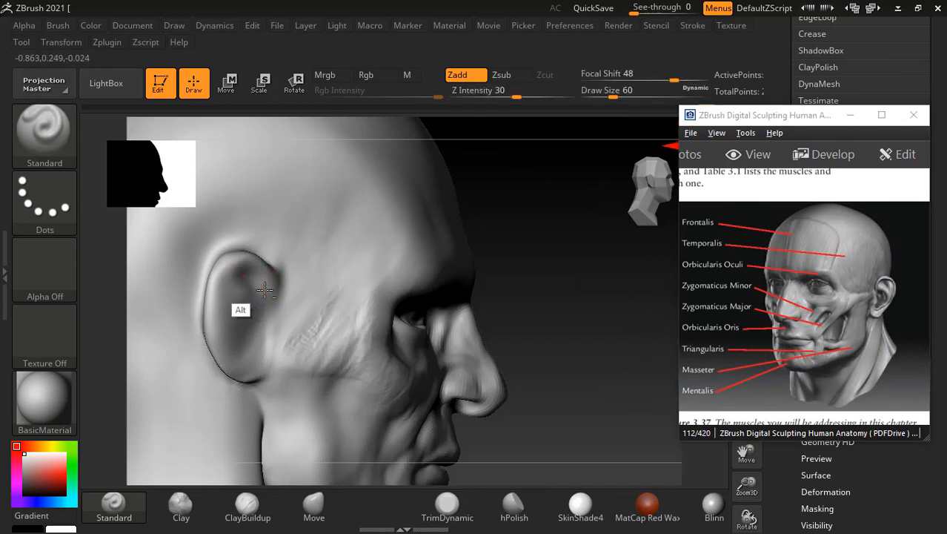
{"action": "left_click_drag", "start_coordinate": [228, 283], "coordinate": [242, 347], "text": "alt"}
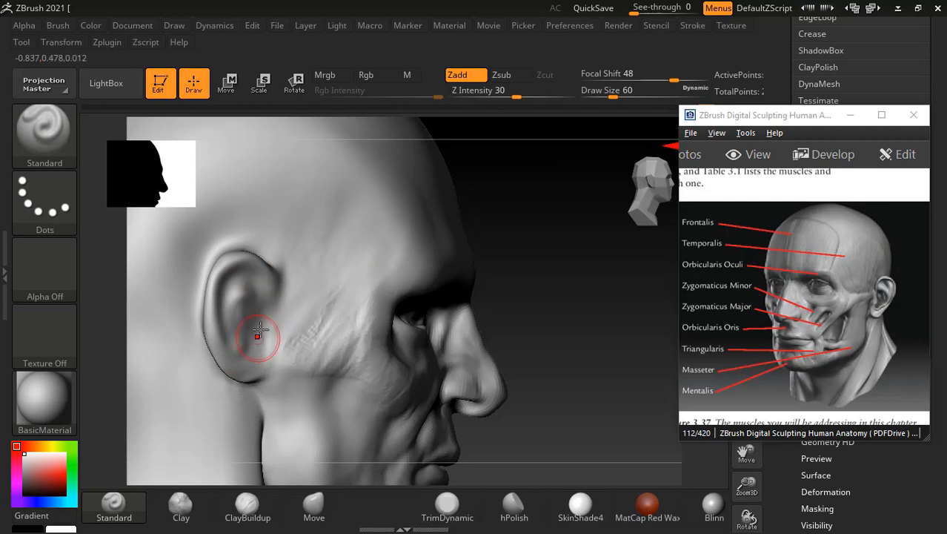
{"action": "left_click_drag", "start_coordinate": [265, 328], "coordinate": [265, 326], "text": "alt"}
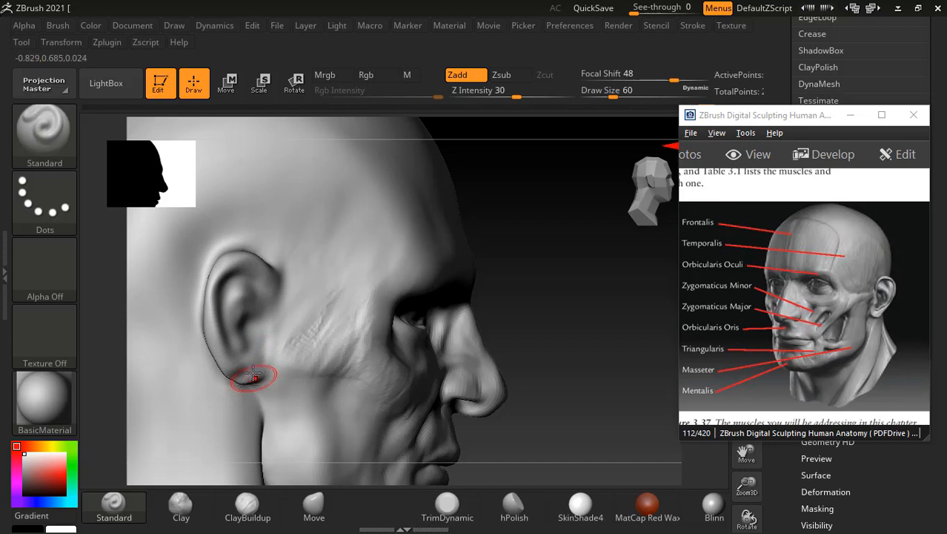
Step: Smooth the earlobe where it meets the side of the face
{"action": "key", "text": "shift"}
{"action": "left_click_drag", "start_coordinate": [257, 372], "coordinate": [261, 363], "text": "shift"}
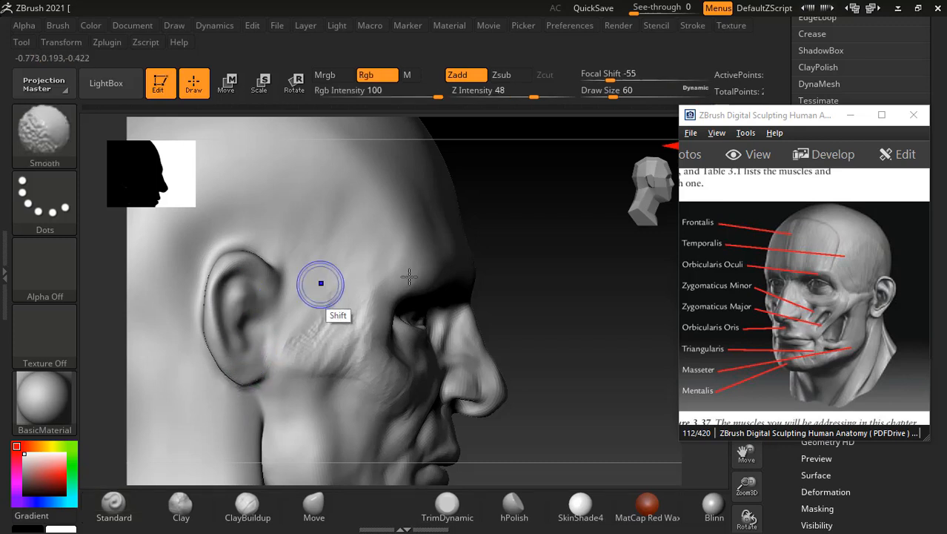
{"action": "key", "text": "shift"}
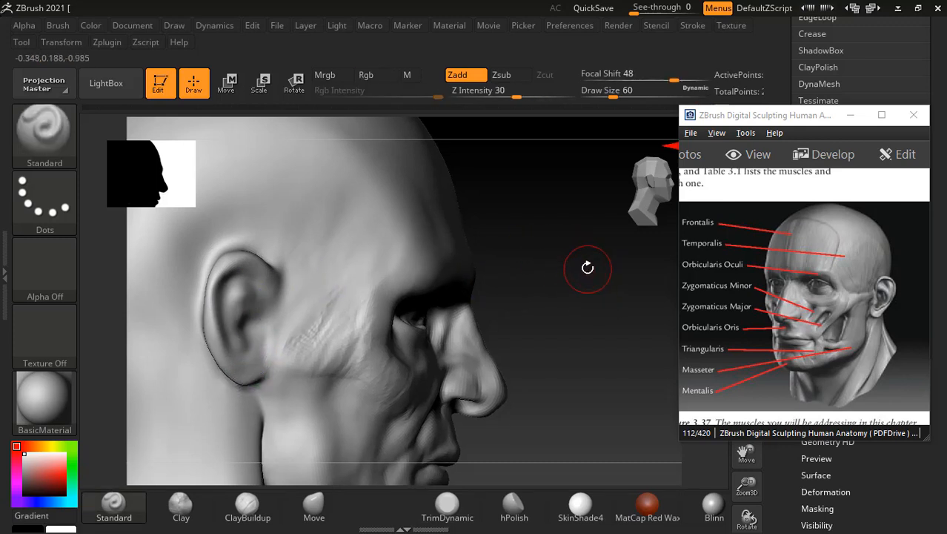
Step: Choose the Move brush, mask the ear and invert the mask so only the ear stays editable
{"action": "left_click_drag", "start_coordinate": [580, 311], "coordinate": [569, 286], "text": "alt"}
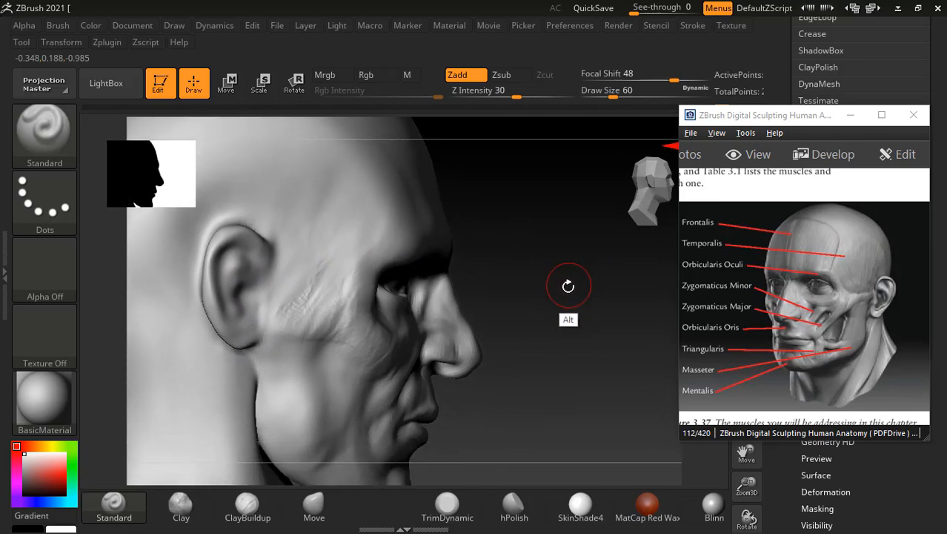
{"action": "left_click", "coordinate": [314, 508]}
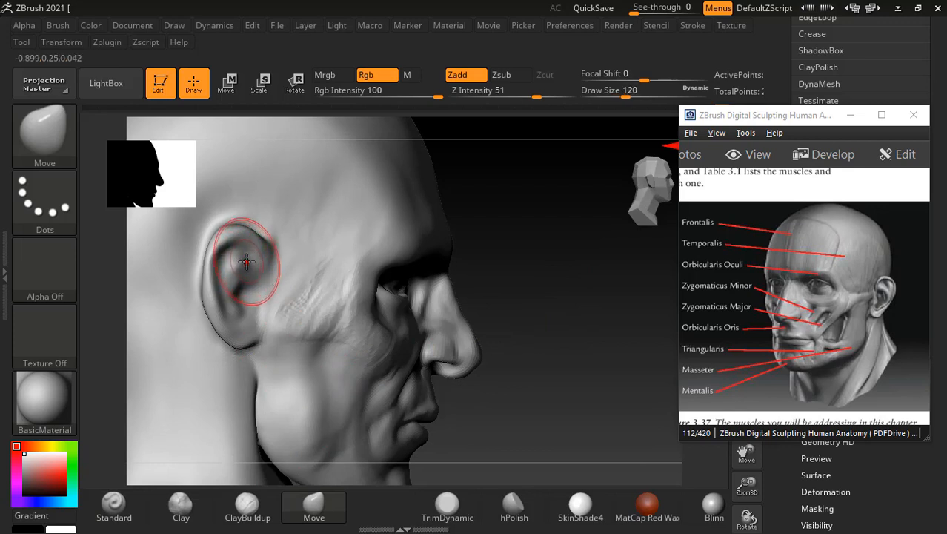
{"action": "key", "text": "ctrl"}
{"action": "left_click_drag", "start_coordinate": [261, 263], "coordinate": [248, 326], "text": "ctrl"}
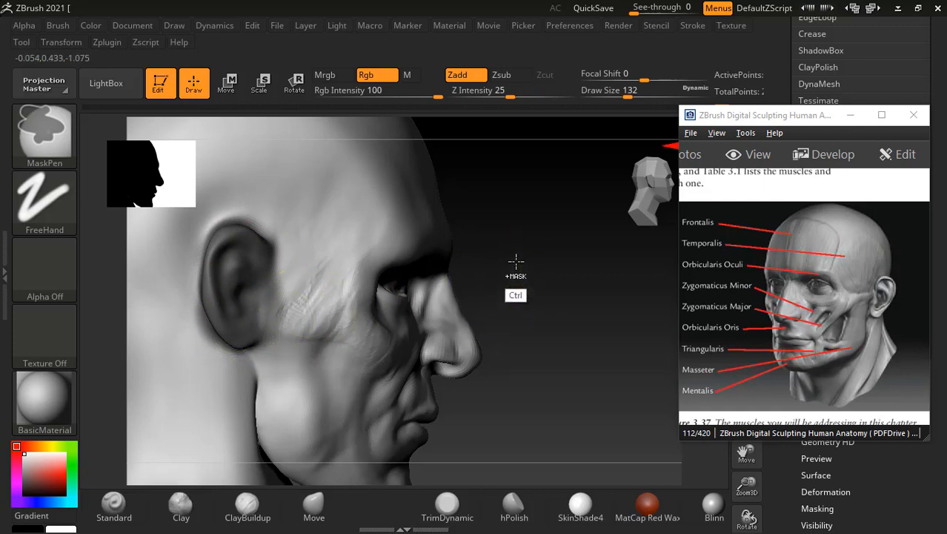
{"action": "left_click", "coordinate": [514, 267], "text": "ctrl"}
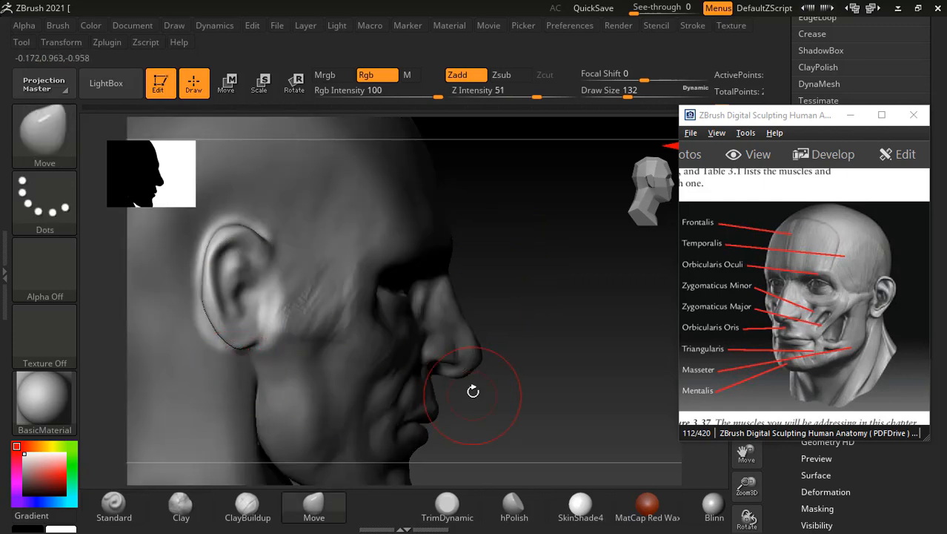
Step: Reshape the ear outline with the Move brush, lengthening the earlobe, pulling the outer rim backward and adjusting the upper front edge
{"action": "left_click_drag", "start_coordinate": [238, 345], "coordinate": [249, 369]}
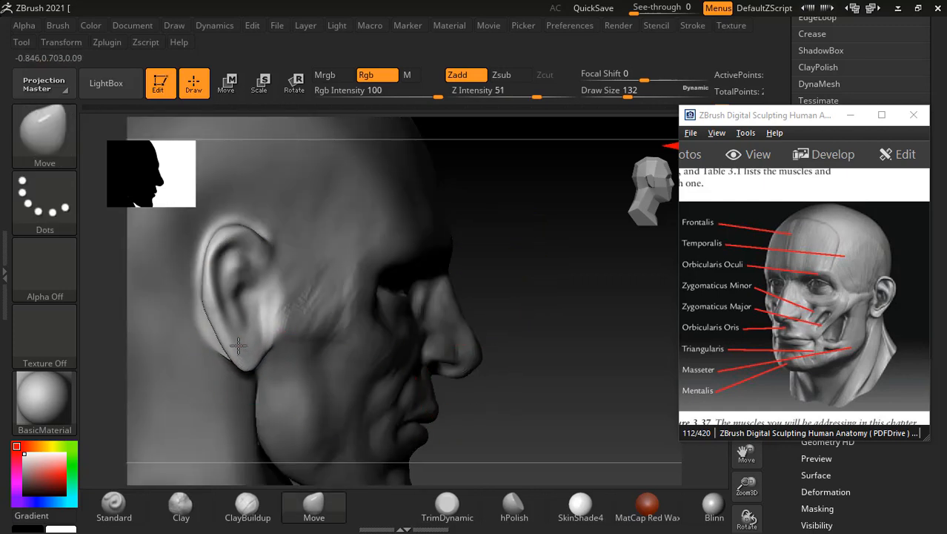
{"action": "mouse_move", "coordinate": [212, 320]}
{"action": "left_mouse_down"}
{"action": "mouse_move", "coordinate": [198, 256]}
{"action": "mouse_move", "coordinate": [205, 240]}
{"action": "left_mouse_up"}
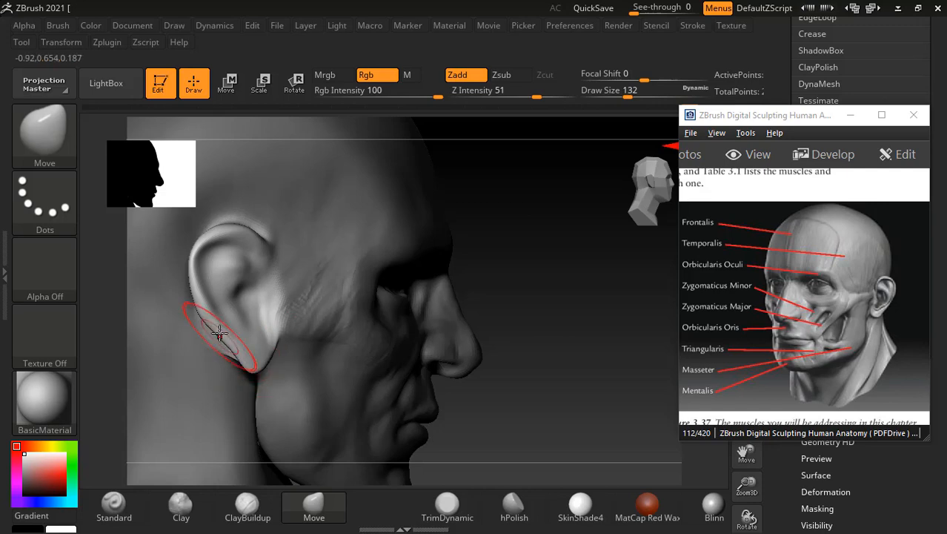
{"action": "left_click_drag", "start_coordinate": [546, 265], "coordinate": [359, 358]}
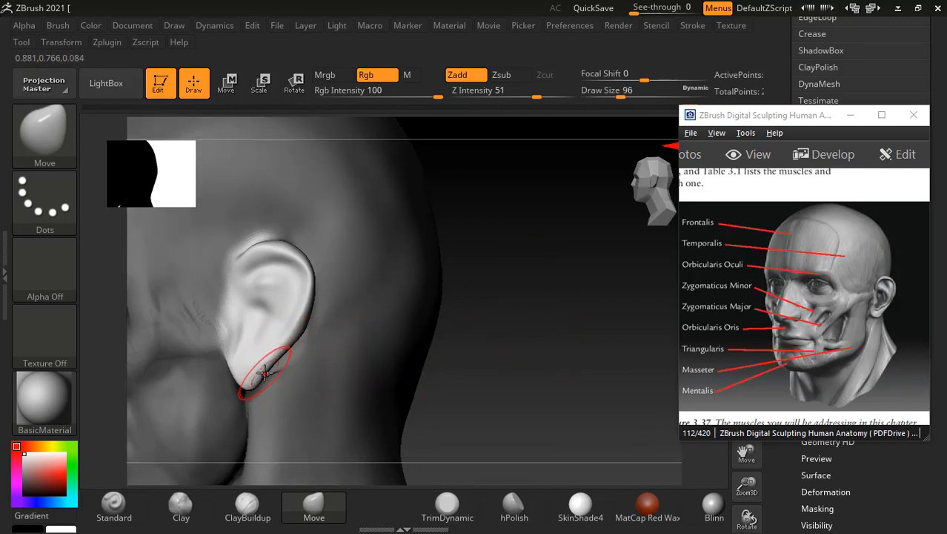
{"action": "left_click_drag", "start_coordinate": [247, 381], "coordinate": [238, 375]}
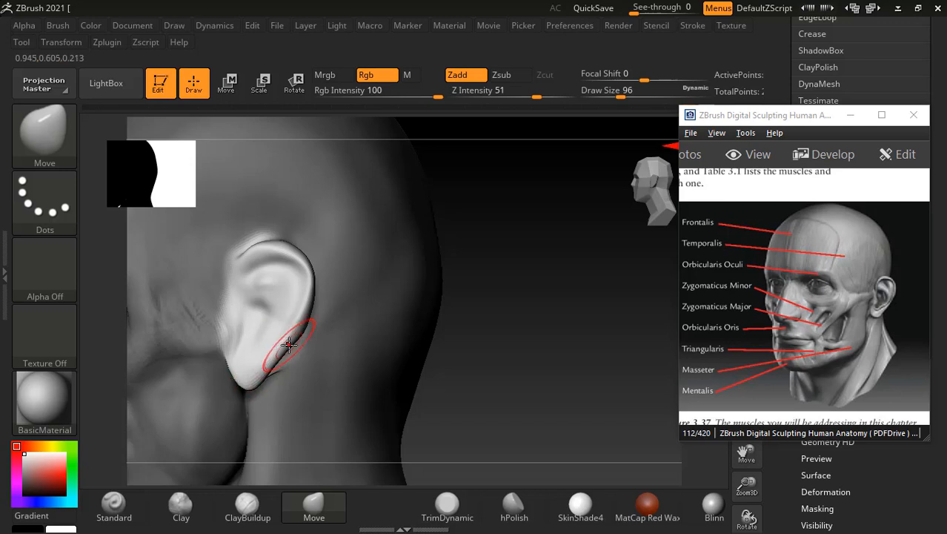
{"action": "left_click_drag", "start_coordinate": [250, 262], "coordinate": [245, 261]}
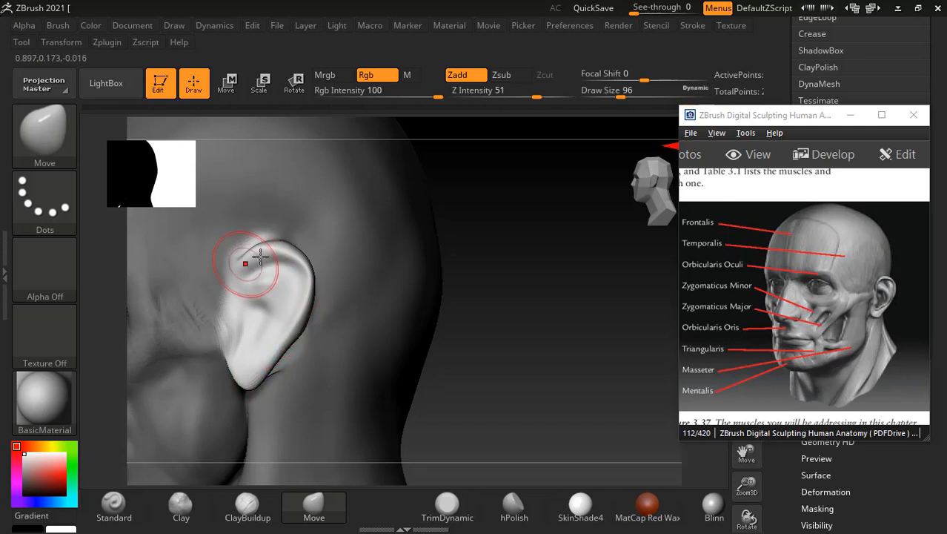
Step: Invert the mask to protect the ear rim and nudge the inner ear bowl with the Move brush
{"action": "left_click_drag", "start_coordinate": [455, 275], "coordinate": [523, 304]}
{"action": "mouse_move", "coordinate": [412, 334]}
{"action": "left_mouse_down", "text": "alt"}
{"action": "mouse_move", "coordinate": [542, 312]}
{"action": "mouse_move", "coordinate": [506, 301]}
{"action": "mouse_move", "coordinate": [514, 294]}
{"action": "mouse_move", "coordinate": [545, 308]}
{"action": "mouse_move", "coordinate": [522, 303]}
{"action": "left_mouse_up", "text": "alt"}
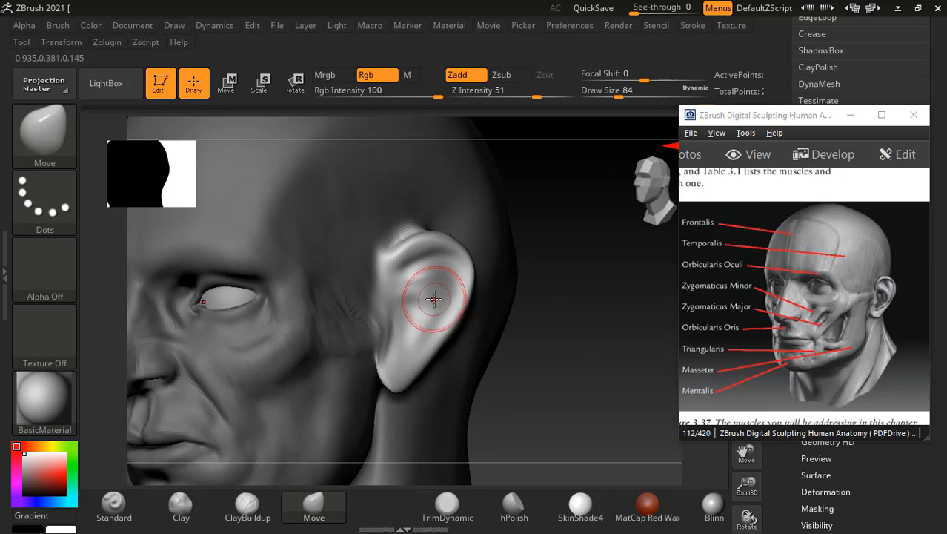
{"action": "key", "text": "ctrl"}
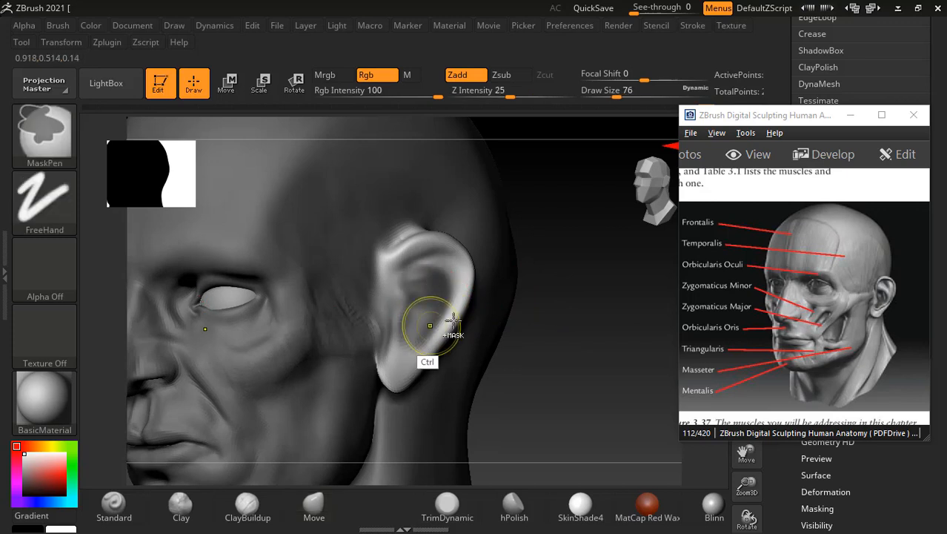
{"action": "mouse_move", "coordinate": [582, 244]}
{"action": "left_mouse_down"}
{"action": "mouse_move", "coordinate": [586, 273]}
{"action": "mouse_move", "coordinate": [505, 300]}
{"action": "mouse_move", "coordinate": [580, 290]}
{"action": "left_mouse_up"}
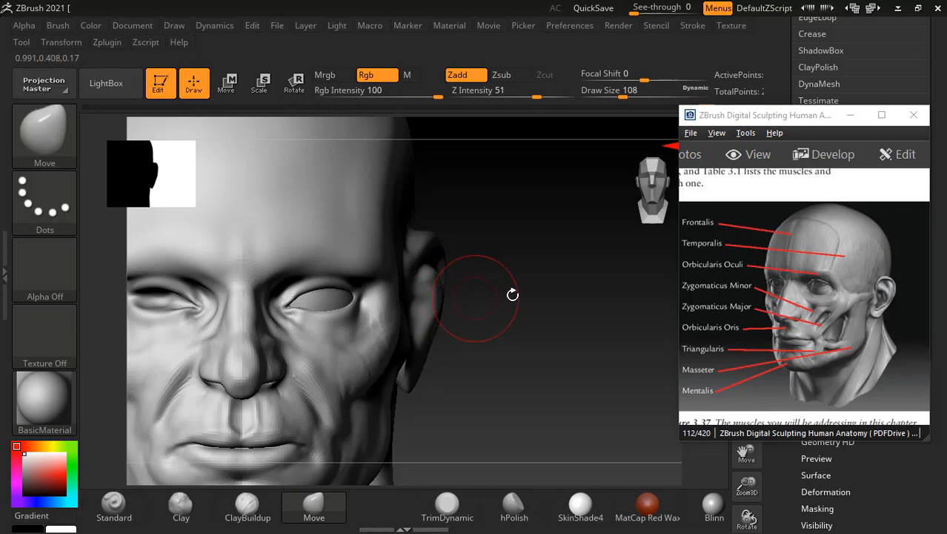
{"action": "left_click_drag", "start_coordinate": [513, 295], "coordinate": [623, 324]}
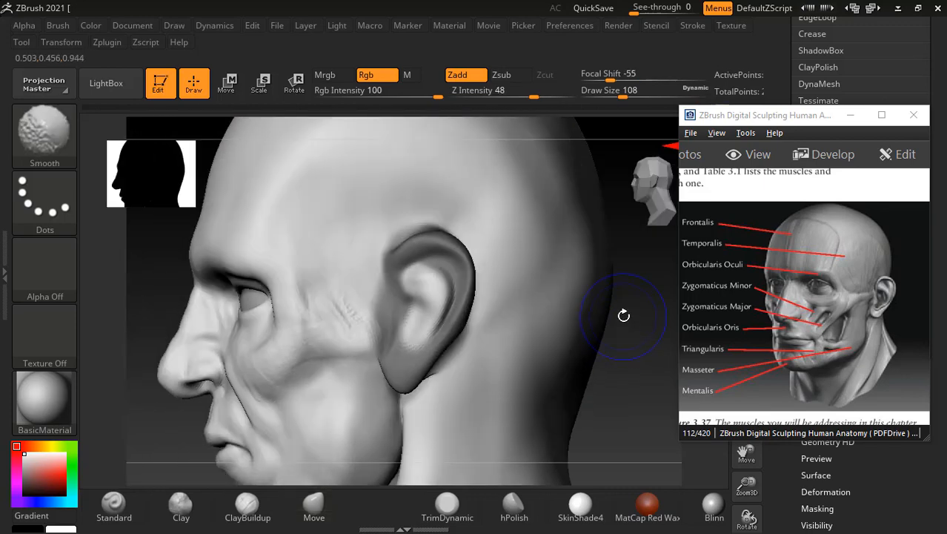
{"action": "mouse_move", "coordinate": [630, 372]}
{"action": "left_mouse_down", "text": "alt"}
{"action": "mouse_move", "coordinate": [599, 349]}
{"action": "mouse_move", "coordinate": [489, 334]}
{"action": "left_mouse_up", "text": "alt"}
{"action": "left_click_drag", "start_coordinate": [433, 295], "coordinate": [428, 288]}
Step: Carve the hollow of the ear canal with the Standard brush at Draw Size 52 and Z Intensity 30
{"action": "key", "text": "bracketleft"}
{"action": "key", "text": "bracketleft"}
{"action": "key", "text": "bracketleft"}
{"action": "key", "text": "bracketleft"}
{"action": "key", "text": "bracketleft"}
{"action": "key", "text": "bracketleft"}
{"action": "key", "text": "bracketleft"}
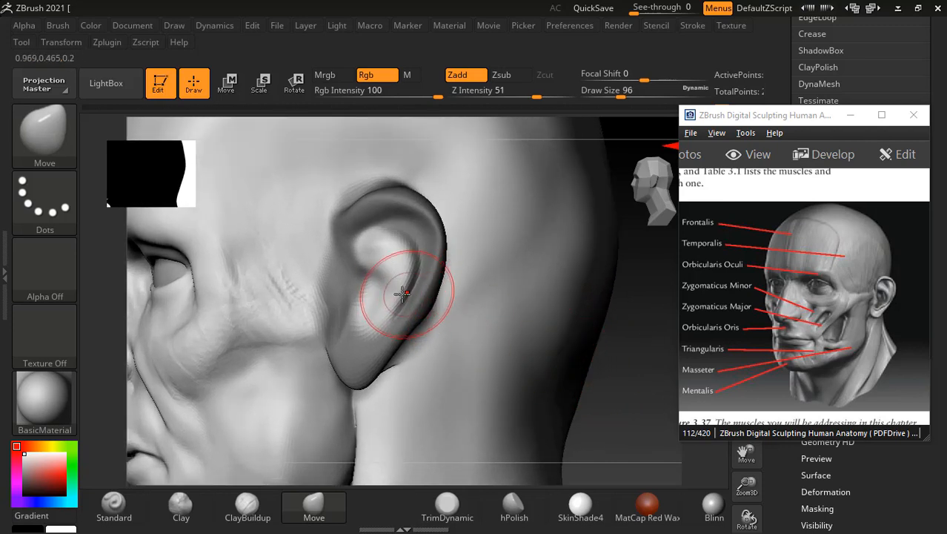
{"action": "left_click", "coordinate": [114, 504]}
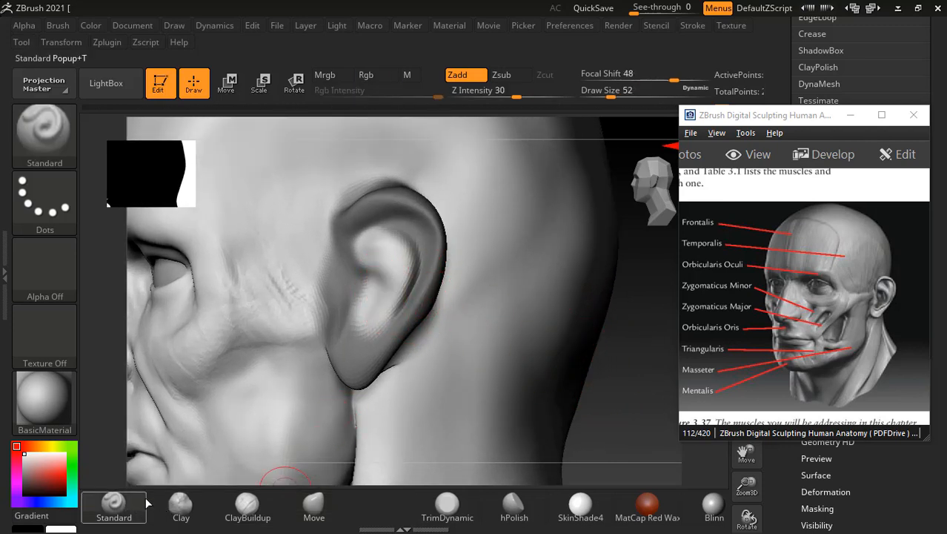
{"action": "left_click_drag", "start_coordinate": [373, 279], "coordinate": [374, 294], "text": "alt"}
{"action": "left_click_drag", "start_coordinate": [377, 291], "coordinate": [363, 312], "text": "alt"}
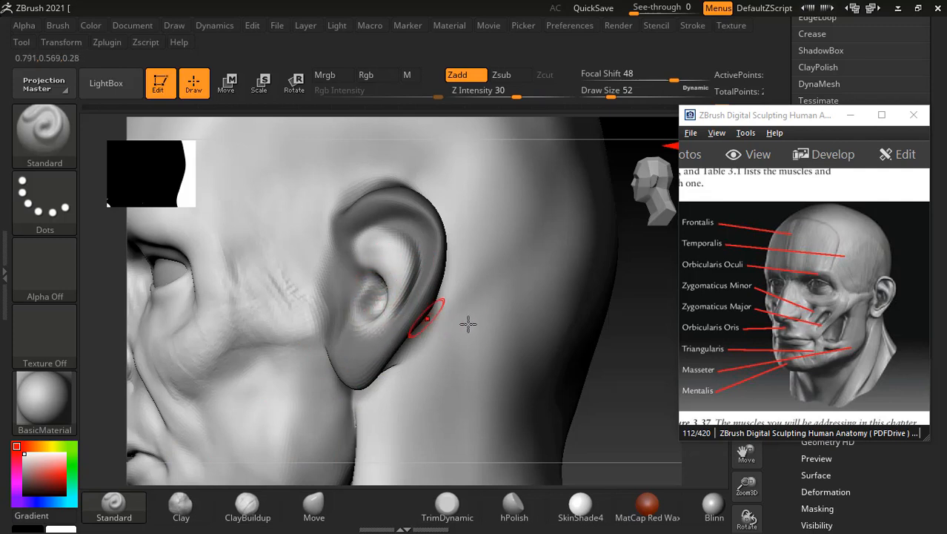
Step: Invert the mask and build up the tragus and the front of the ear with Standard brush strokes
{"action": "left_click", "coordinate": [620, 367], "text": "ctrl"}
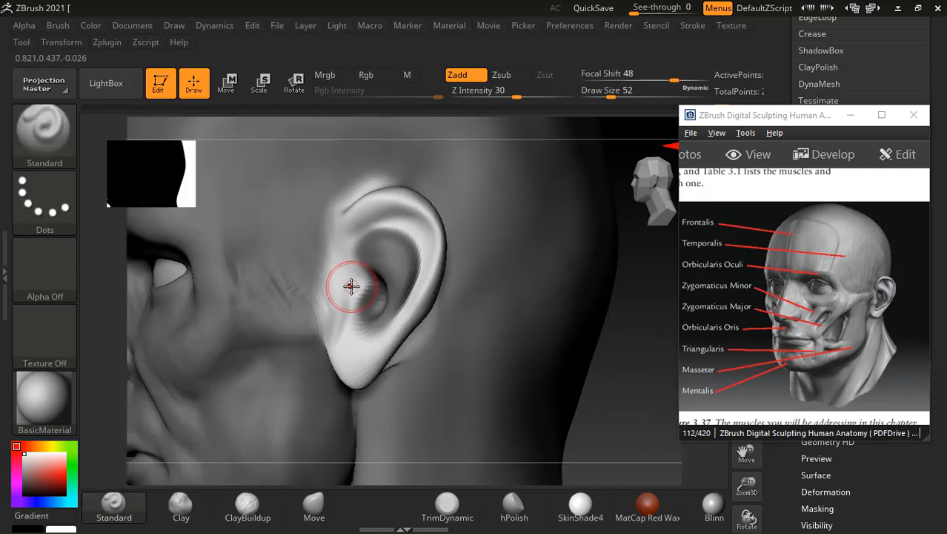
{"action": "left_click_drag", "start_coordinate": [343, 287], "coordinate": [331, 260]}
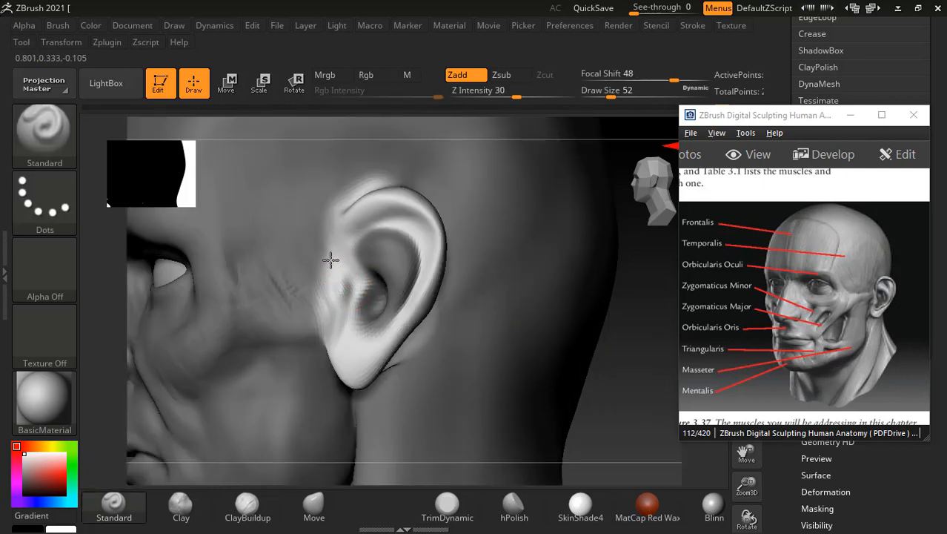
{"action": "mouse_move", "coordinate": [342, 309]}
{"action": "left_mouse_down"}
{"action": "mouse_move", "coordinate": [336, 266]}
{"action": "mouse_move", "coordinate": [340, 323]}
{"action": "mouse_move", "coordinate": [349, 311]}
{"action": "mouse_move", "coordinate": [335, 269]}
{"action": "mouse_move", "coordinate": [338, 288]}
{"action": "left_mouse_up"}
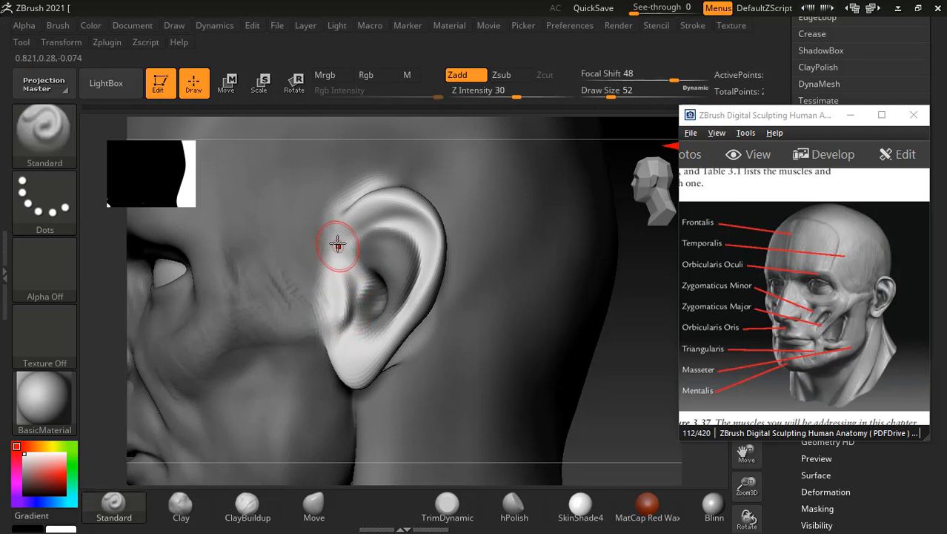
{"action": "left_click_drag", "start_coordinate": [338, 244], "coordinate": [367, 220]}
Step: Carve the groove inside the upper ear rim and the inner hollow at Draw Size 32, and clear the mask
{"action": "key", "text": "bracketleft"}
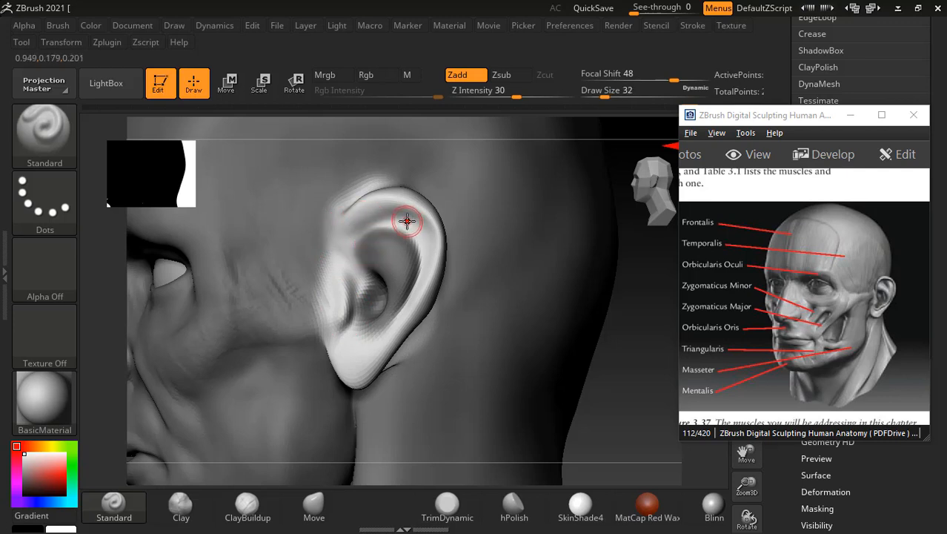
{"action": "mouse_move", "coordinate": [407, 221]}
{"action": "left_mouse_down", "text": "alt"}
{"action": "mouse_move", "coordinate": [393, 213]}
{"action": "mouse_move", "coordinate": [362, 226]}
{"action": "left_mouse_up", "text": "alt"}
{"action": "mouse_move", "coordinate": [377, 218]}
{"action": "left_mouse_down", "text": "alt"}
{"action": "mouse_move", "coordinate": [351, 240]}
{"action": "mouse_move", "coordinate": [389, 216]}
{"action": "mouse_move", "coordinate": [407, 216]}
{"action": "mouse_move", "coordinate": [427, 251]}
{"action": "mouse_move", "coordinate": [428, 222]}
{"action": "mouse_move", "coordinate": [419, 267]}
{"action": "mouse_move", "coordinate": [429, 248]}
{"action": "mouse_move", "coordinate": [427, 263]}
{"action": "mouse_move", "coordinate": [374, 337]}
{"action": "mouse_move", "coordinate": [391, 337]}
{"action": "left_mouse_up", "text": "alt"}
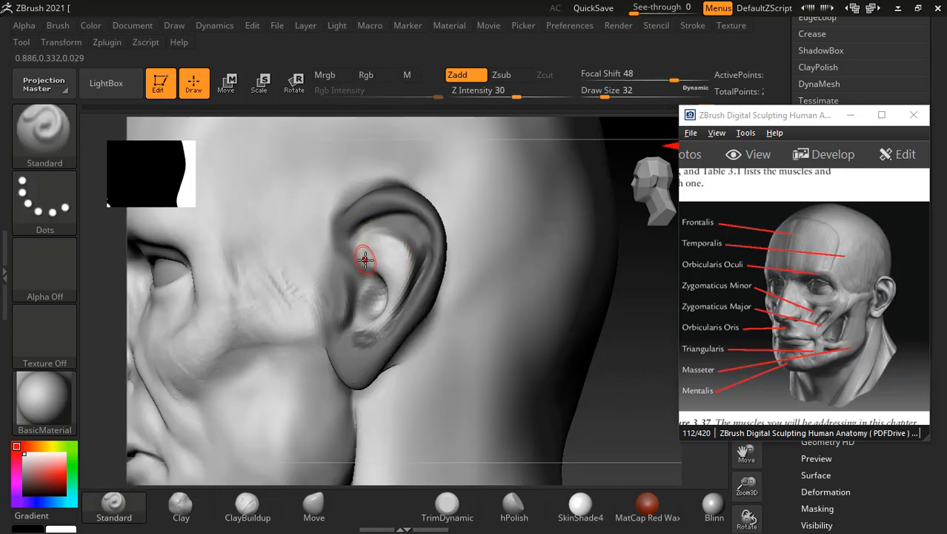
{"action": "mouse_move", "coordinate": [369, 261]}
{"action": "left_mouse_down", "text": "alt"}
{"action": "mouse_move", "coordinate": [350, 259]}
{"action": "mouse_move", "coordinate": [375, 275]}
{"action": "left_mouse_up", "text": "alt"}
{"action": "left_click_drag", "start_coordinate": [639, 393], "coordinate": [405, 400], "text": "alt"}
{"action": "mouse_move", "coordinate": [322, 360]}
{"action": "left_mouse_down"}
{"action": "mouse_move", "coordinate": [194, 373]}
{"action": "mouse_move", "coordinate": [668, 395]}
{"action": "mouse_move", "coordinate": [593, 381]}
{"action": "mouse_move", "coordinate": [613, 364]}
{"action": "mouse_move", "coordinate": [613, 381]}
{"action": "mouse_move", "coordinate": [534, 345]}
{"action": "left_mouse_up"}
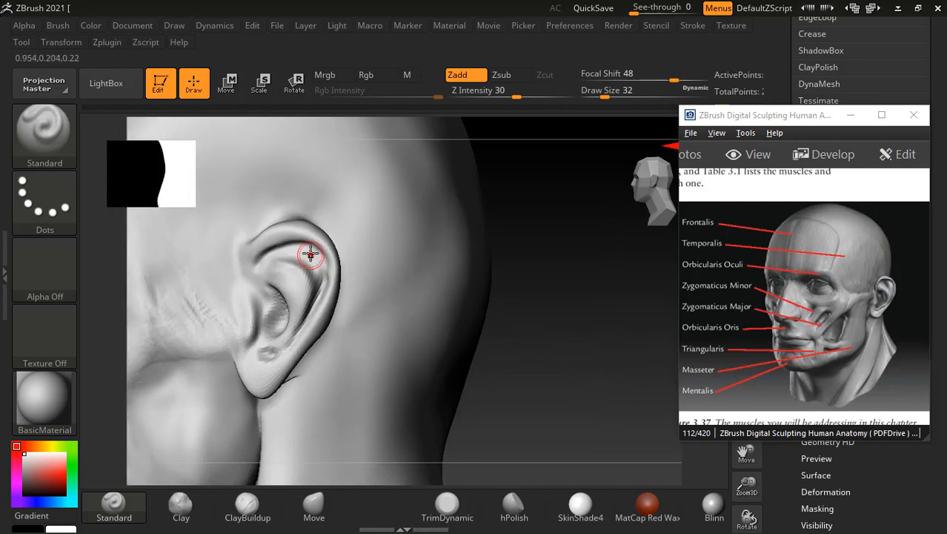
Step: Carve the small triangular hollow in the upper ear and smooth the inner fold below it
{"action": "key", "text": "alt"}
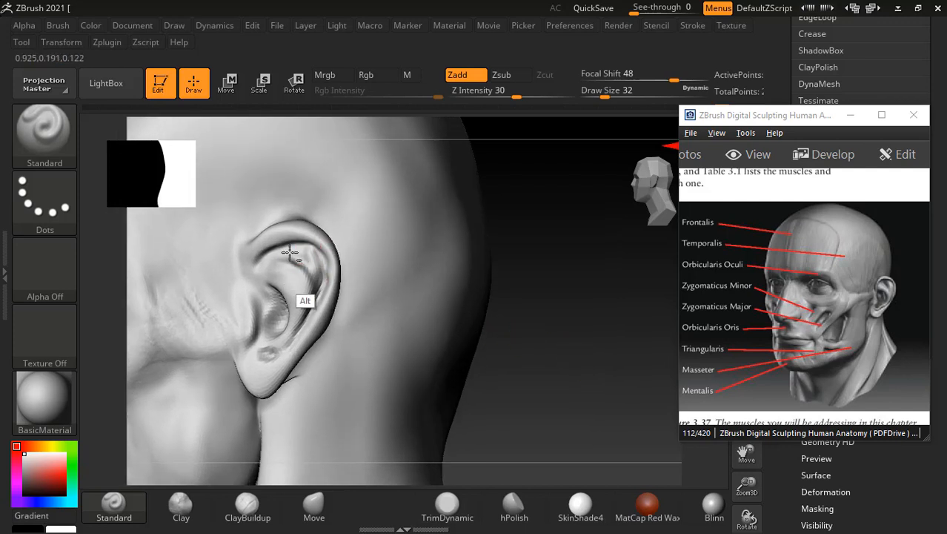
{"action": "left_click_drag", "start_coordinate": [290, 253], "coordinate": [305, 247], "text": "alt"}
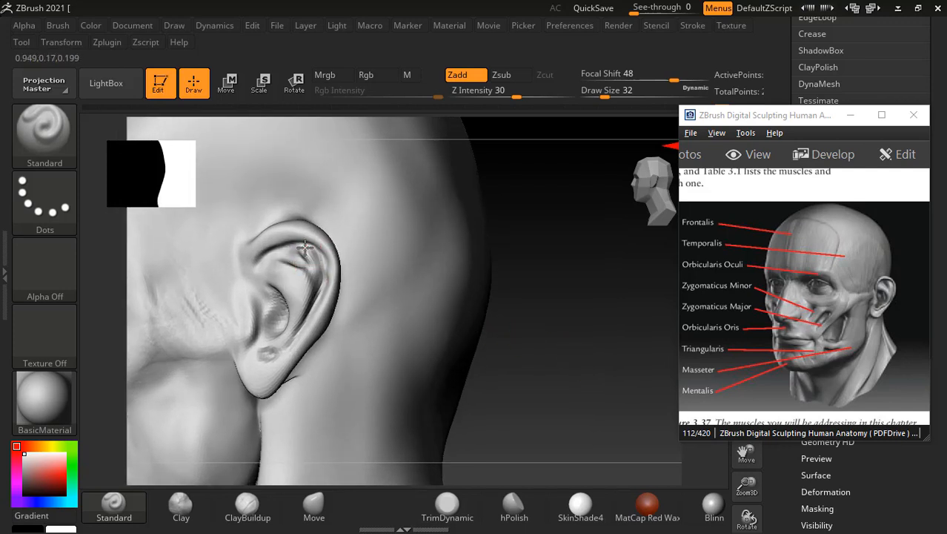
{"action": "mouse_move", "coordinate": [560, 290]}
{"action": "left_mouse_down"}
{"action": "mouse_move", "coordinate": [576, 298]}
{"action": "mouse_move", "coordinate": [572, 327]}
{"action": "left_mouse_up"}
{"action": "key", "text": "shift"}
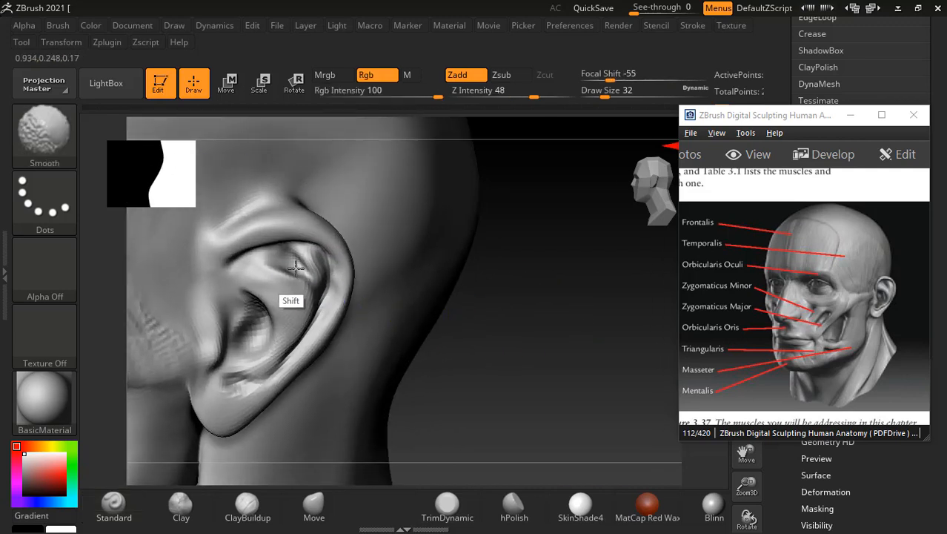
{"action": "mouse_move", "coordinate": [296, 268]}
{"action": "left_mouse_down", "text": "shift"}
{"action": "mouse_move", "coordinate": [302, 285]}
{"action": "mouse_move", "coordinate": [263, 277]}
{"action": "mouse_move", "coordinate": [277, 327]}
{"action": "mouse_move", "coordinate": [301, 292]}
{"action": "left_mouse_up", "text": "shift"}
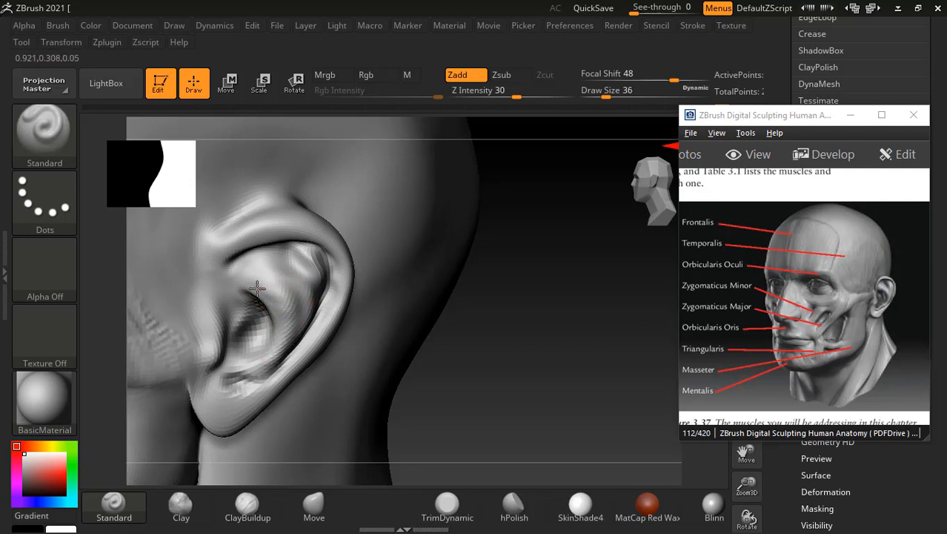
{"action": "mouse_move", "coordinate": [269, 289]}
{"action": "left_mouse_down", "text": "shift"}
{"action": "mouse_move", "coordinate": [254, 295]}
{"action": "mouse_move", "coordinate": [282, 319]}
{"action": "mouse_move", "coordinate": [276, 300]}
{"action": "mouse_move", "coordinate": [253, 320]}
{"action": "left_mouse_up", "text": "shift"}
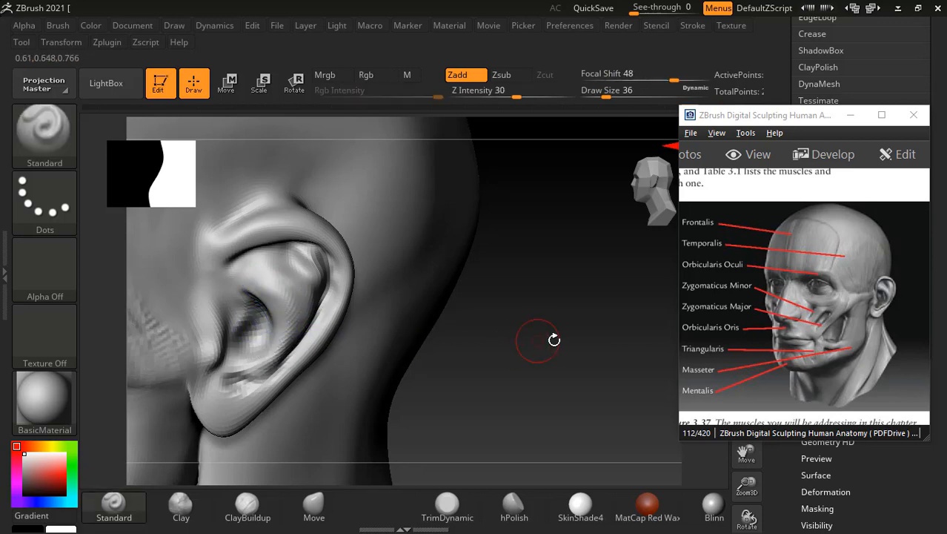
Step: Smooth the inner ear fold and the rough patch on the cheekbone in front of the ear
{"action": "mouse_move", "coordinate": [550, 338]}
{"action": "left_mouse_down"}
{"action": "mouse_move", "coordinate": [561, 333]}
{"action": "mouse_move", "coordinate": [470, 321]}
{"action": "left_mouse_up"}
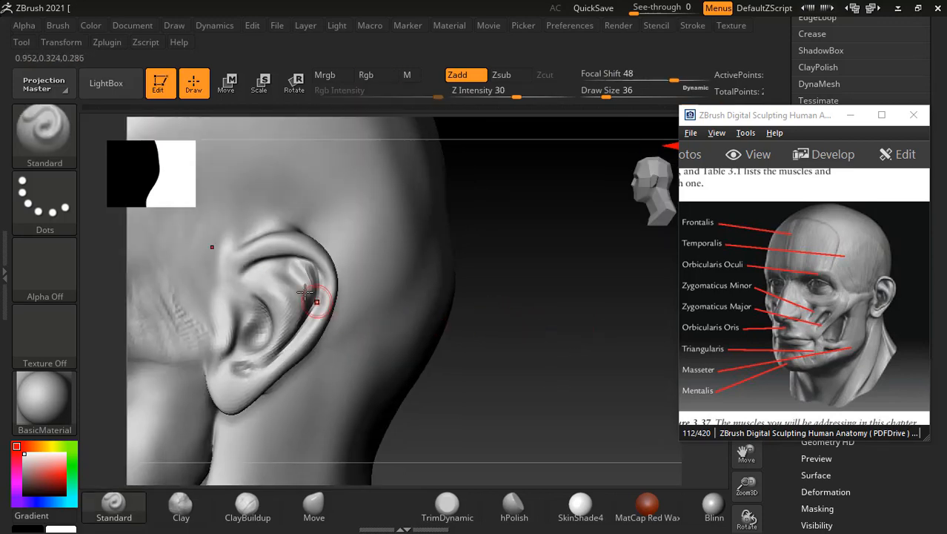
{"action": "key", "text": "shift"}
{"action": "mouse_move", "coordinate": [549, 337]}
{"action": "left_mouse_down", "text": "shift"}
{"action": "mouse_move", "coordinate": [586, 347]}
{"action": "mouse_move", "coordinate": [518, 333]}
{"action": "mouse_move", "coordinate": [565, 320]}
{"action": "mouse_move", "coordinate": [538, 324]}
{"action": "mouse_move", "coordinate": [641, 341]}
{"action": "left_mouse_up", "text": "shift"}
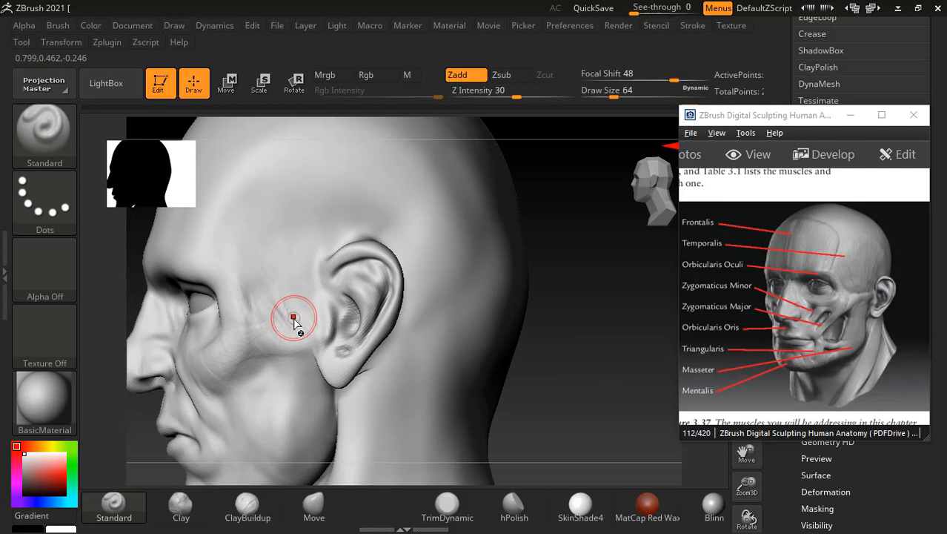
{"action": "key", "text": "shift"}
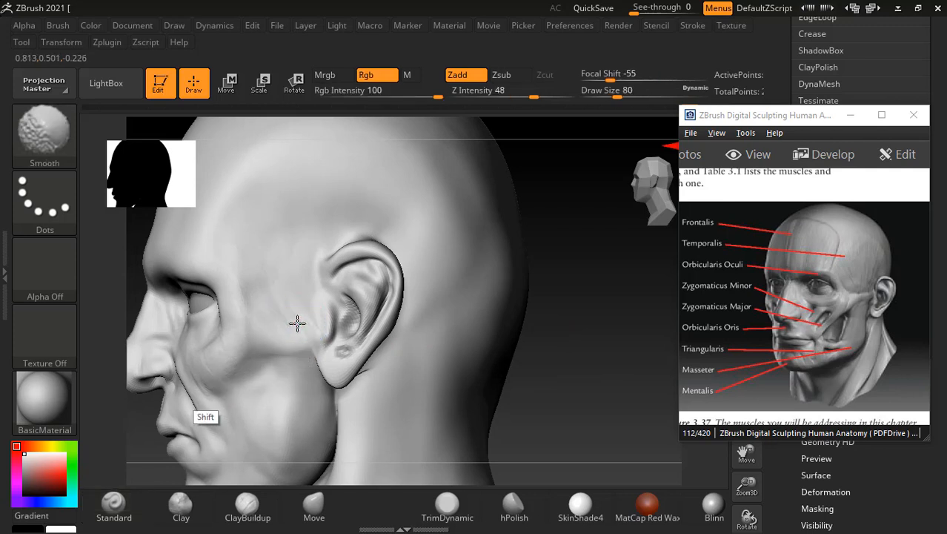
Step: Choose the ClayBuildup brush and smooth the side of the nose tip
{"action": "mouse_move", "coordinate": [603, 364]}
{"action": "left_mouse_down"}
{"action": "mouse_move", "coordinate": [613, 363]}
{"action": "mouse_move", "coordinate": [600, 352]}
{"action": "mouse_move", "coordinate": [583, 355]}
{"action": "mouse_move", "coordinate": [597, 352]}
{"action": "mouse_move", "coordinate": [600, 364]}
{"action": "mouse_move", "coordinate": [597, 353]}
{"action": "mouse_move", "coordinate": [571, 352]}
{"action": "mouse_move", "coordinate": [598, 346]}
{"action": "mouse_move", "coordinate": [493, 444]}
{"action": "left_mouse_up"}
{"action": "left_click", "coordinate": [247, 508]}
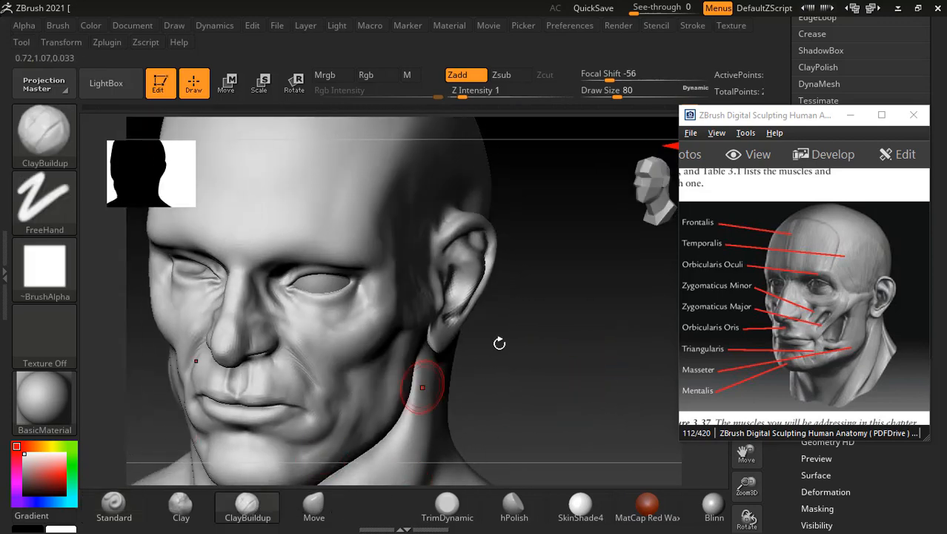
{"action": "left_click_drag", "start_coordinate": [499, 343], "coordinate": [563, 345]}
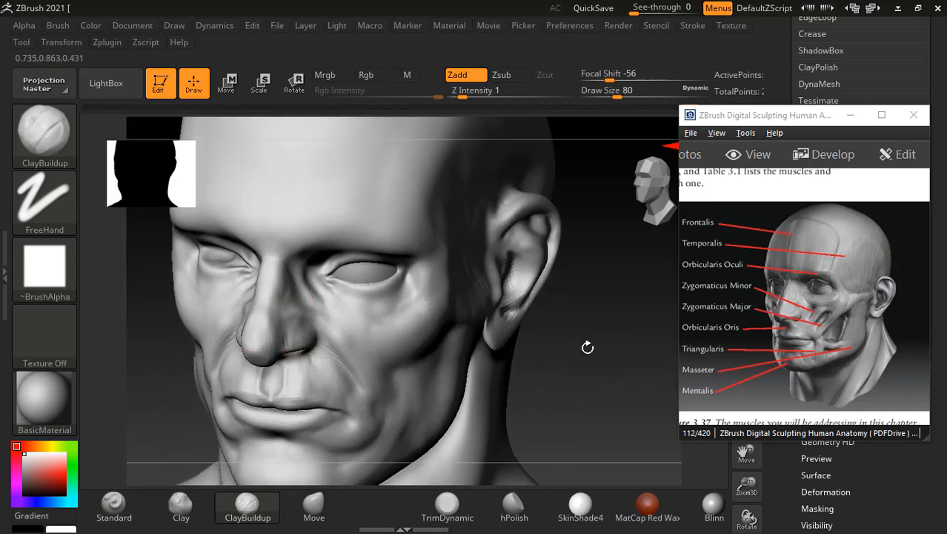
{"action": "left_click_drag", "start_coordinate": [588, 345], "coordinate": [616, 350]}
{"action": "mouse_move", "coordinate": [492, 379]}
{"action": "left_mouse_down", "text": "alt"}
{"action": "mouse_move", "coordinate": [506, 377]}
{"action": "mouse_move", "coordinate": [469, 366]}
{"action": "mouse_move", "coordinate": [493, 360]}
{"action": "left_mouse_up", "text": "alt"}
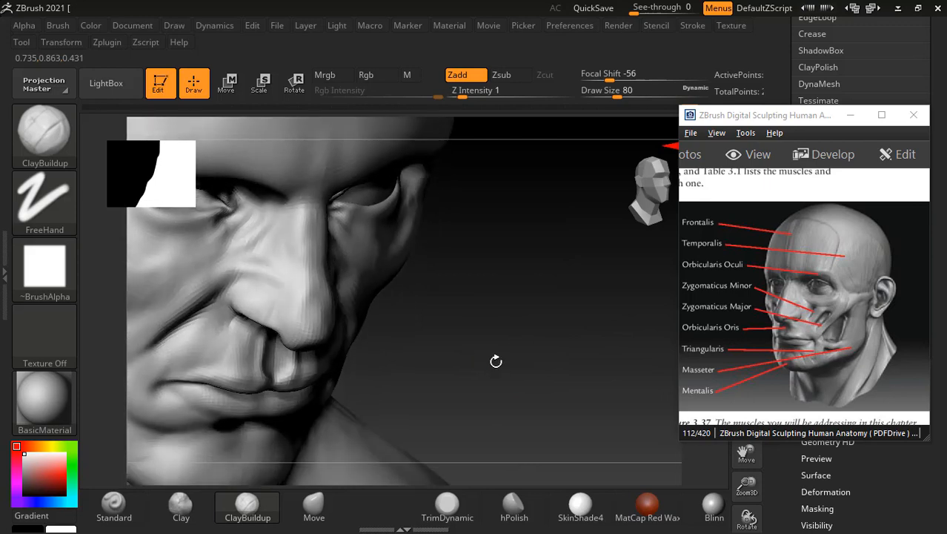
{"action": "mouse_move", "coordinate": [320, 319]}
{"action": "left_mouse_down", "text": "shift"}
{"action": "mouse_move", "coordinate": [312, 310]}
{"action": "mouse_move", "coordinate": [300, 326]}
{"action": "left_mouse_up", "text": "shift"}
{"action": "left_click_drag", "start_coordinate": [532, 366], "coordinate": [568, 338], "text": "shift"}
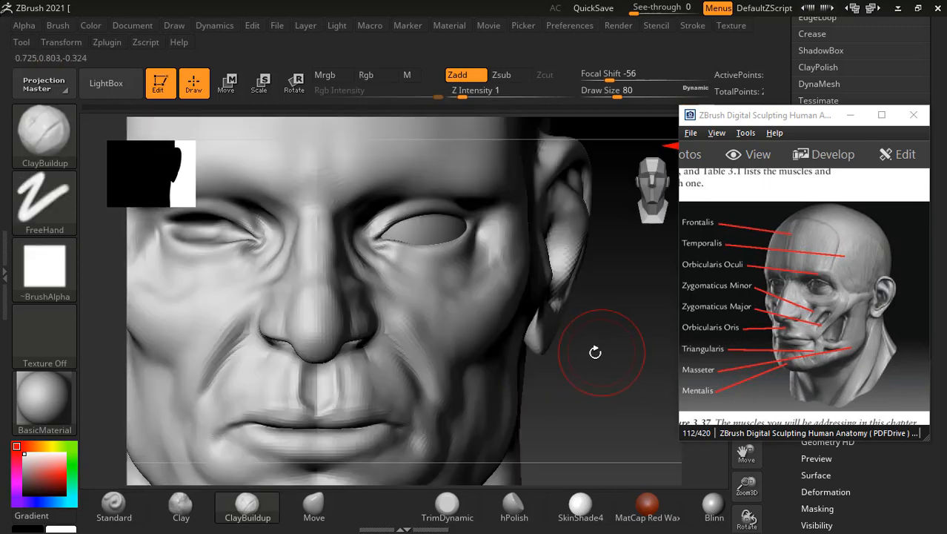
Step: Reduce the Draw Size to 56 and smooth the nose tip and lower bridge
{"action": "key", "text": "bracketleft"}
{"action": "key", "text": "bracketleft"}
{"action": "key", "text": "bracketleft"}
{"action": "key", "text": "bracketleft"}
{"action": "key", "text": "bracketleft"}
{"action": "key", "text": "bracketleft"}
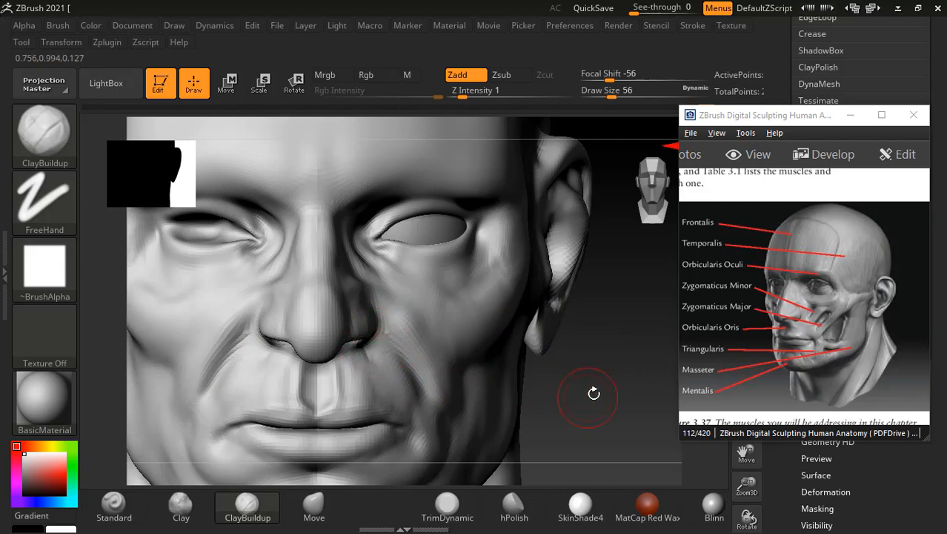
{"action": "left_click_drag", "start_coordinate": [594, 394], "coordinate": [584, 333]}
{"action": "mouse_move", "coordinate": [313, 356]}
{"action": "left_mouse_down", "text": "shift"}
{"action": "mouse_move", "coordinate": [303, 358]}
{"action": "mouse_move", "coordinate": [314, 360]}
{"action": "left_mouse_up", "text": "shift"}
{"action": "left_click_drag", "start_coordinate": [580, 319], "coordinate": [581, 345]}
{"action": "left_click_drag", "start_coordinate": [313, 330], "coordinate": [295, 307], "text": "shift"}
{"action": "mouse_move", "coordinate": [611, 322]}
{"action": "left_mouse_down"}
{"action": "mouse_move", "coordinate": [609, 341]}
{"action": "mouse_move", "coordinate": [625, 323]}
{"action": "left_mouse_up"}
{"action": "mouse_move", "coordinate": [628, 367]}
{"action": "left_mouse_down", "text": "alt+shift"}
{"action": "mouse_move", "coordinate": [609, 338]}
{"action": "mouse_move", "coordinate": [618, 338]}
{"action": "left_mouse_up", "text": "alt+shift"}
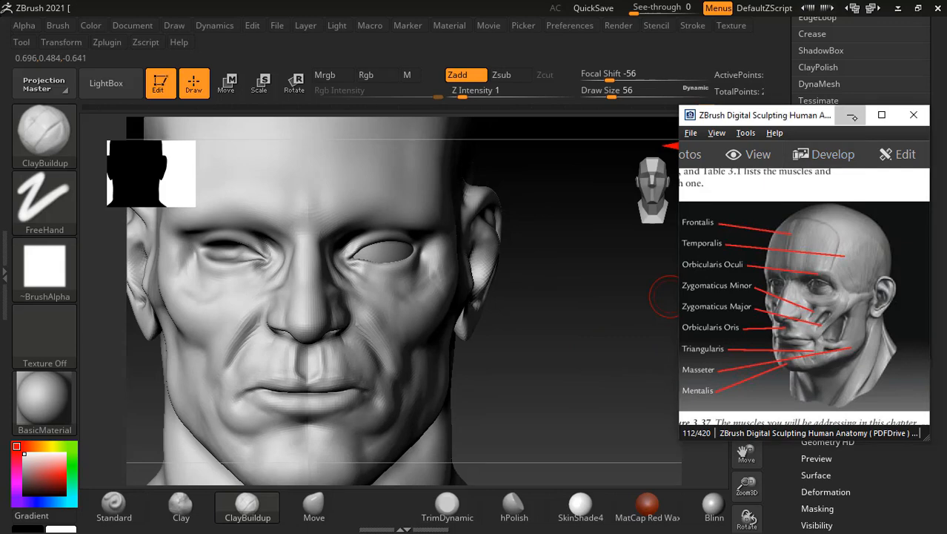
Step: Minimize the anatomy book, make the eyeball the active subtool and open the Subtool list
{"action": "left_click", "coordinate": [851, 115]}
{"action": "left_click", "coordinate": [394, 252], "text": "alt"}
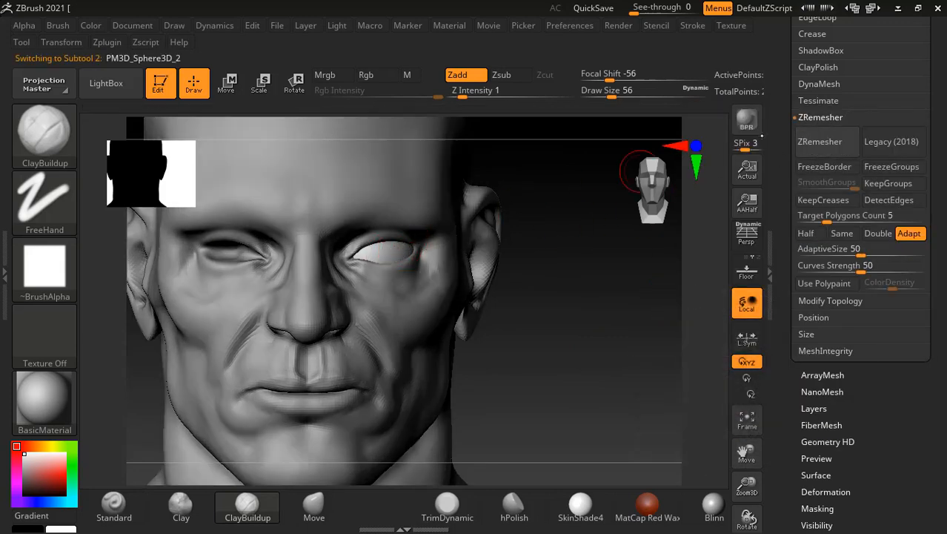
{"action": "left_click_drag", "start_coordinate": [778, 39], "coordinate": [778, 77]}
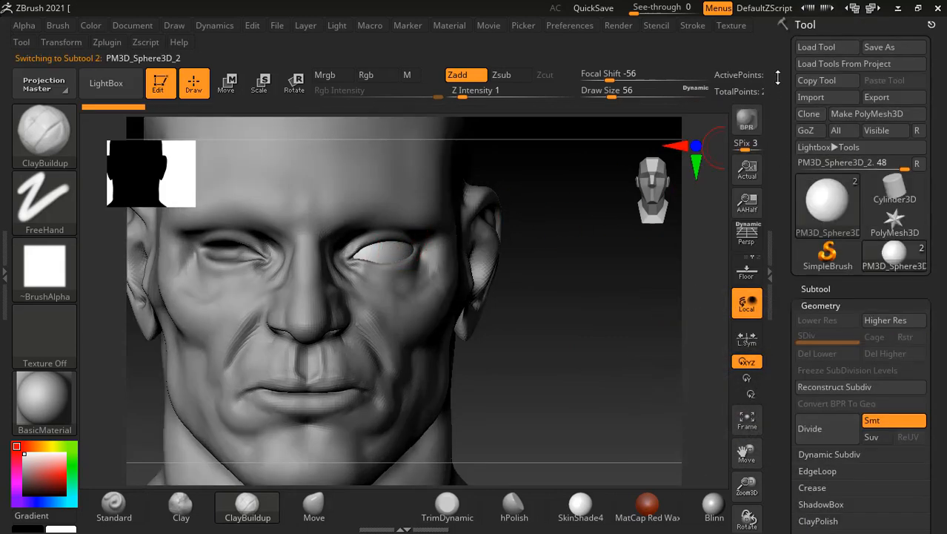
{"action": "left_click", "coordinate": [816, 288]}
{"action": "scroll", "coordinate": [823, 367], "scroll_direction": "down", "scroll_amount": 5}
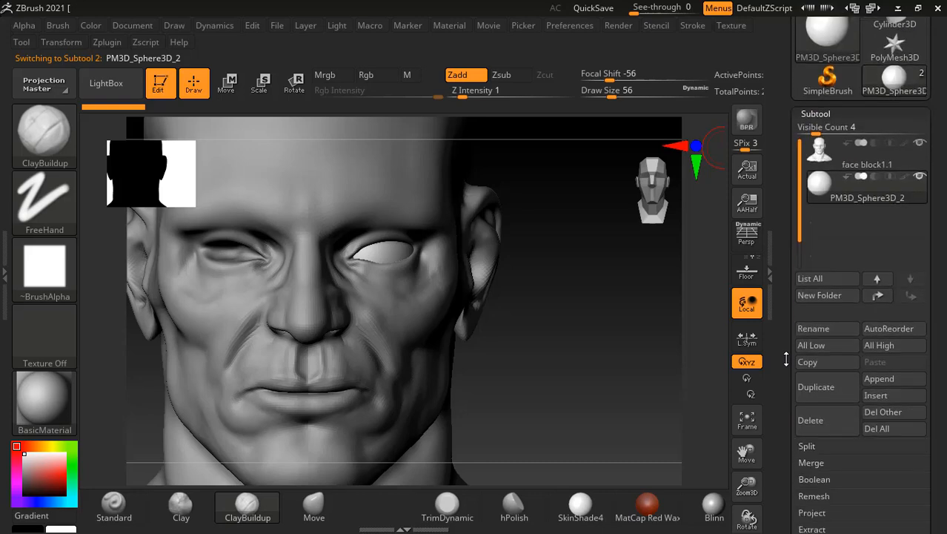
Step: Duplicate the eyeball subtool and mirror the copy with the Mirror deformation into the empty eye socket
{"action": "left_click", "coordinate": [831, 380]}
{"action": "scroll", "coordinate": [781, 380], "scroll_direction": "down", "scroll_amount": 5}
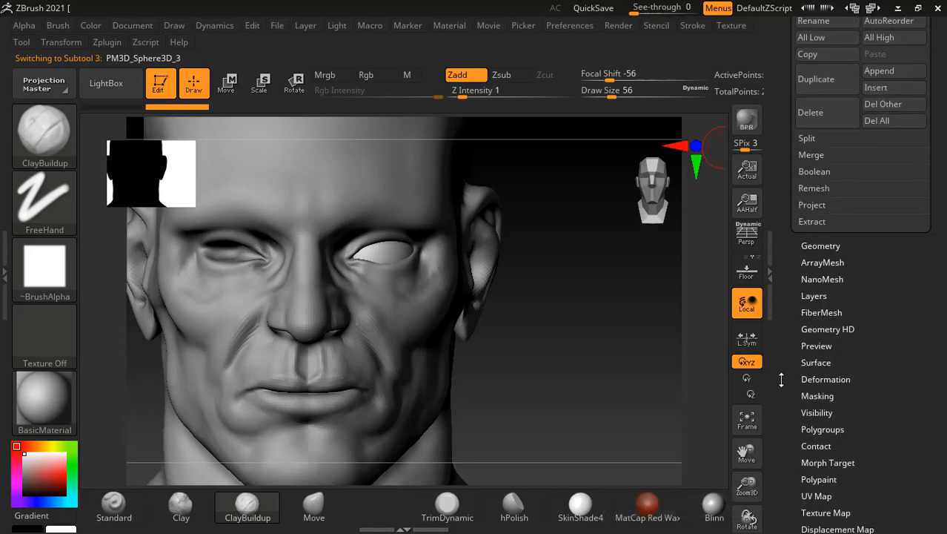
{"action": "left_click", "coordinate": [826, 246]}
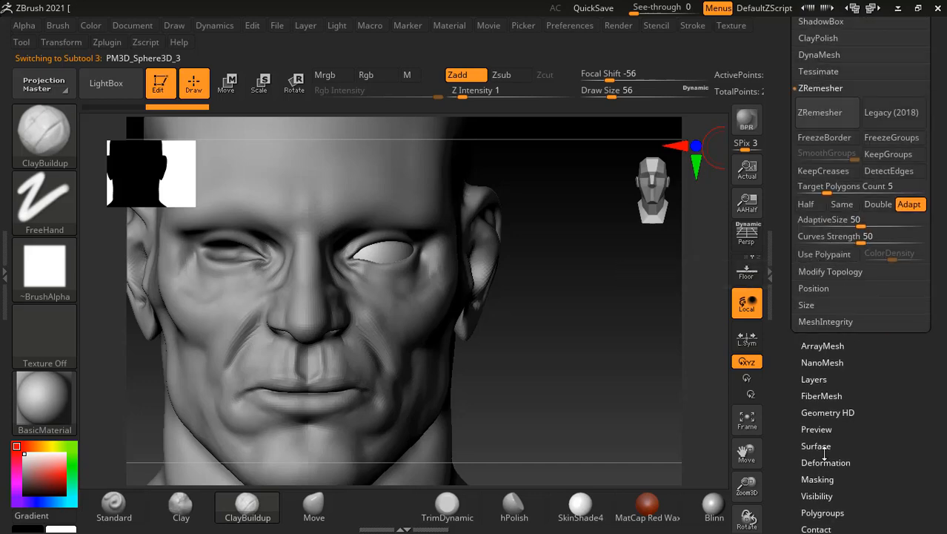
{"action": "scroll", "coordinate": [796, 424], "scroll_direction": "down", "scroll_amount": 3}
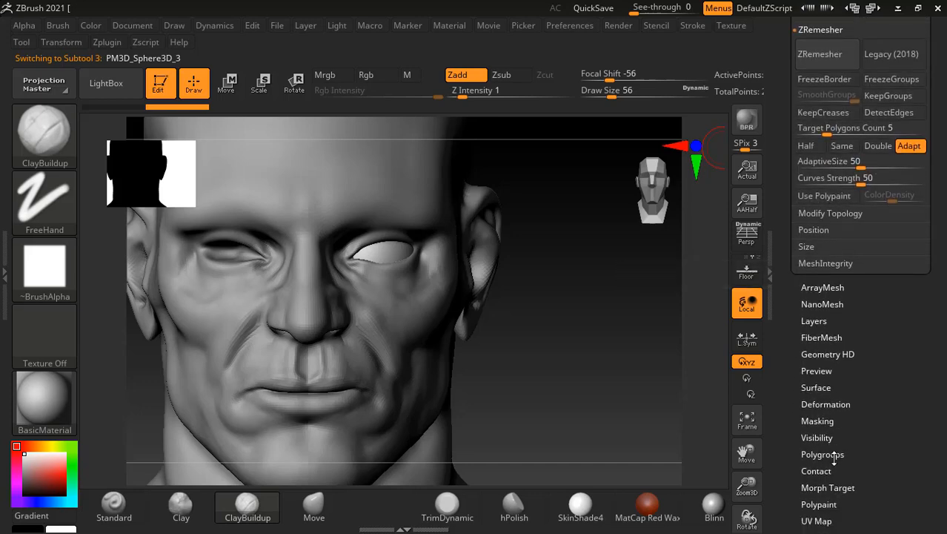
{"action": "left_click", "coordinate": [837, 404]}
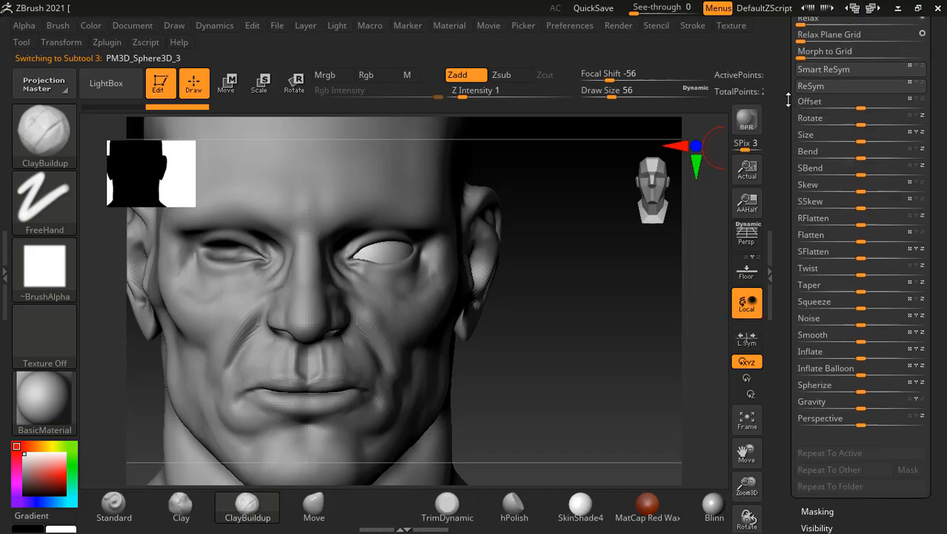
{"action": "scroll", "coordinate": [788, 100], "scroll_direction": "up", "scroll_amount": 5}
{"action": "scroll", "coordinate": [788, 100], "scroll_direction": "up", "scroll_amount": 2}
{"action": "left_click", "coordinate": [829, 136]}
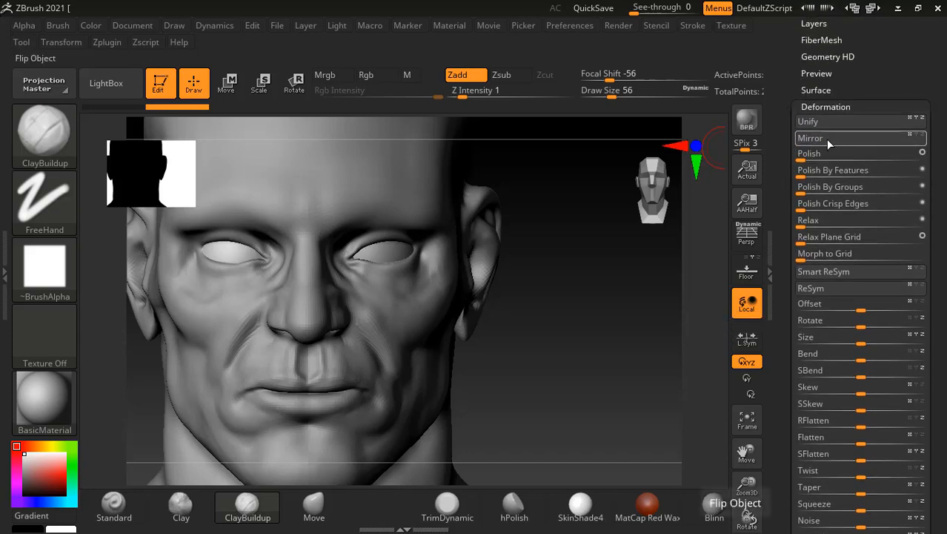
Step: Show Figure 3.44 of the Orbicularis oris on page 116 of the anatomy book enlarged beside the sculpted face
{"action": "left_click_drag", "start_coordinate": [636, 353], "coordinate": [617, 336], "text": "alt"}
{"action": "key", "text": "alt+Tab"}
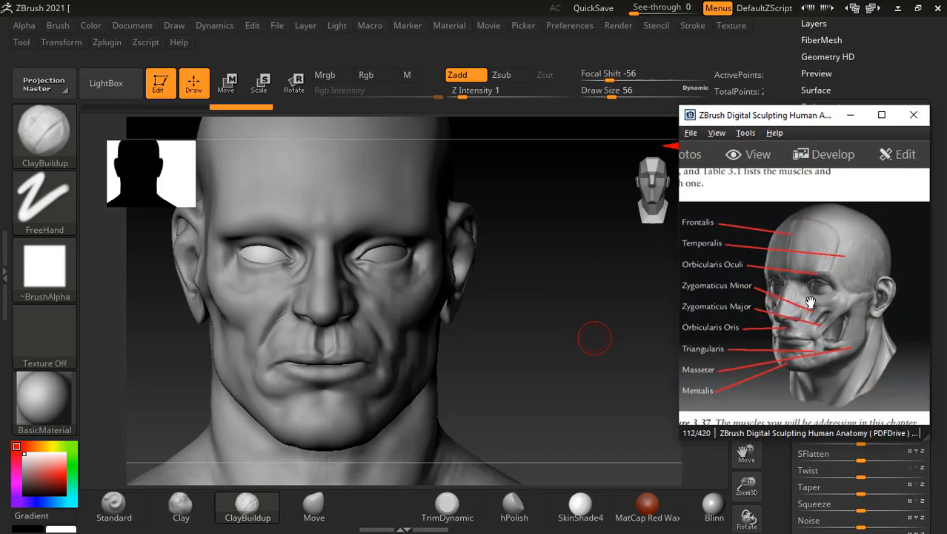
{"action": "scroll", "coordinate": [811, 303], "scroll_direction": "down", "scroll_amount": 4}
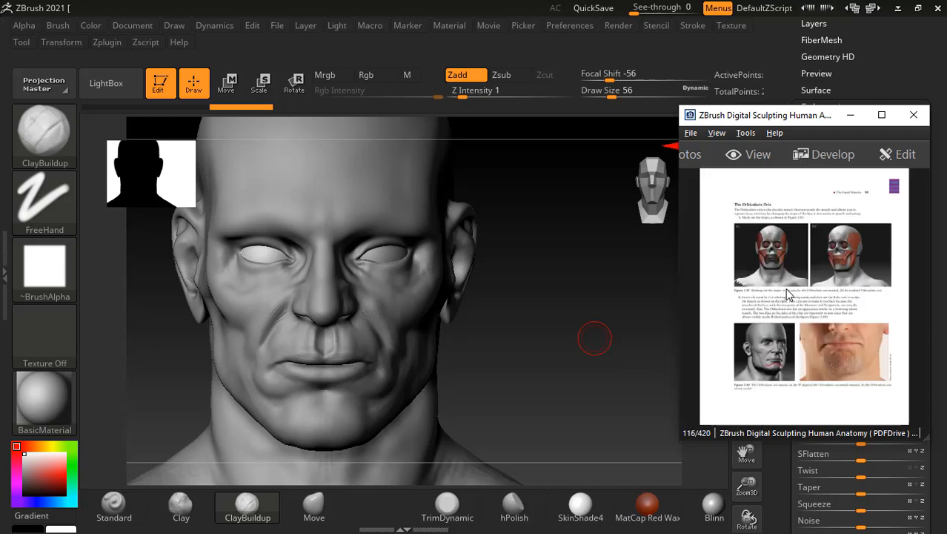
{"action": "scroll", "coordinate": [800, 352], "scroll_direction": "up", "scroll_amount": 3, "text": "ctrl"}
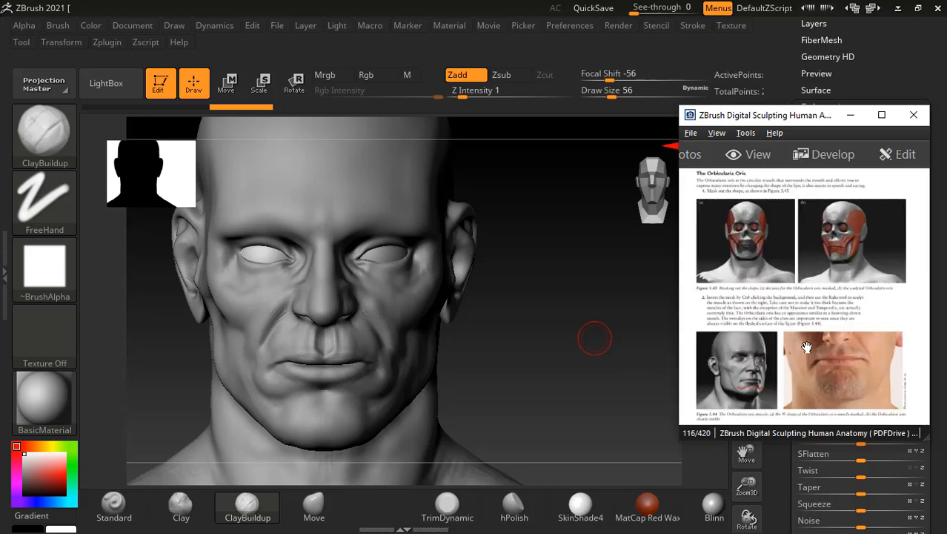
{"action": "left_click_drag", "start_coordinate": [799, 316], "coordinate": [832, 293]}
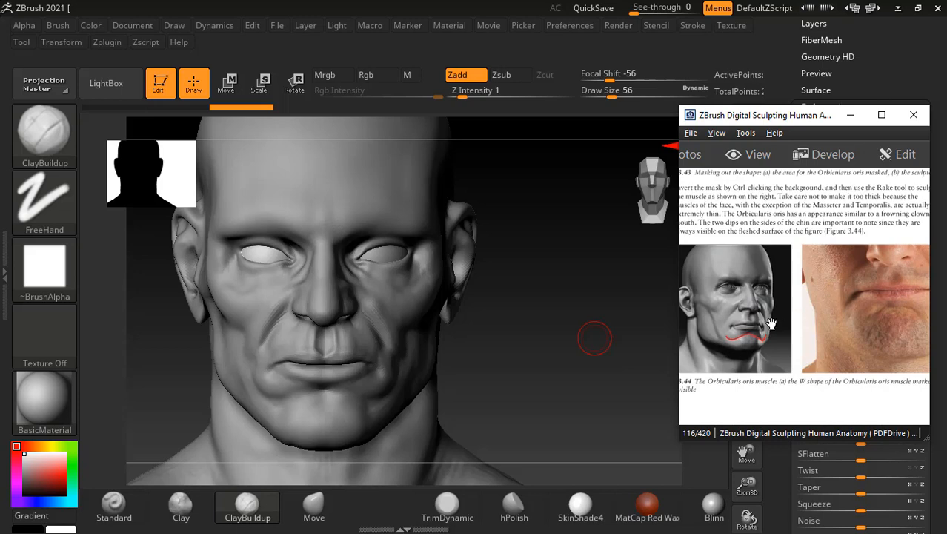
{"action": "left_click", "coordinate": [556, 370]}
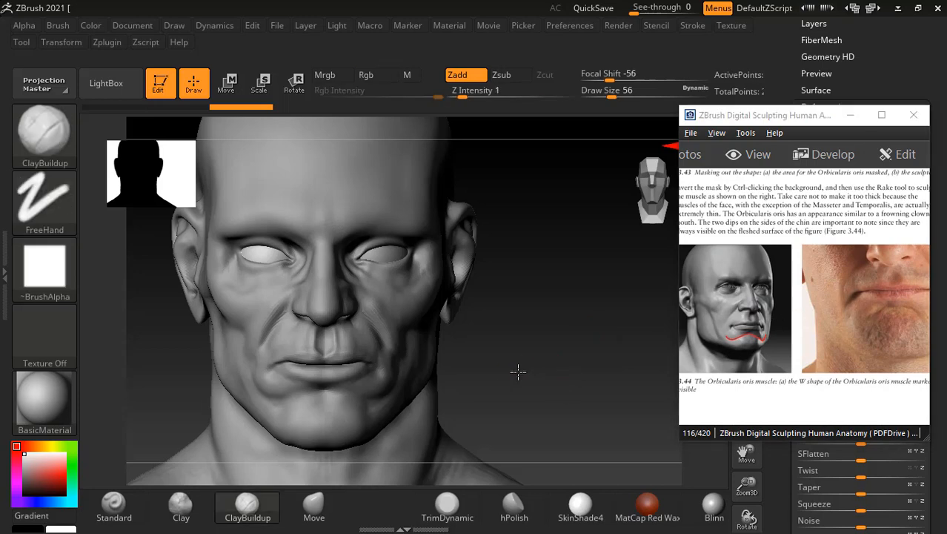
{"action": "left_click_drag", "start_coordinate": [518, 371], "coordinate": [572, 329], "text": "alt"}
{"action": "left_click_drag", "start_coordinate": [571, 368], "coordinate": [573, 338], "text": "alt"}
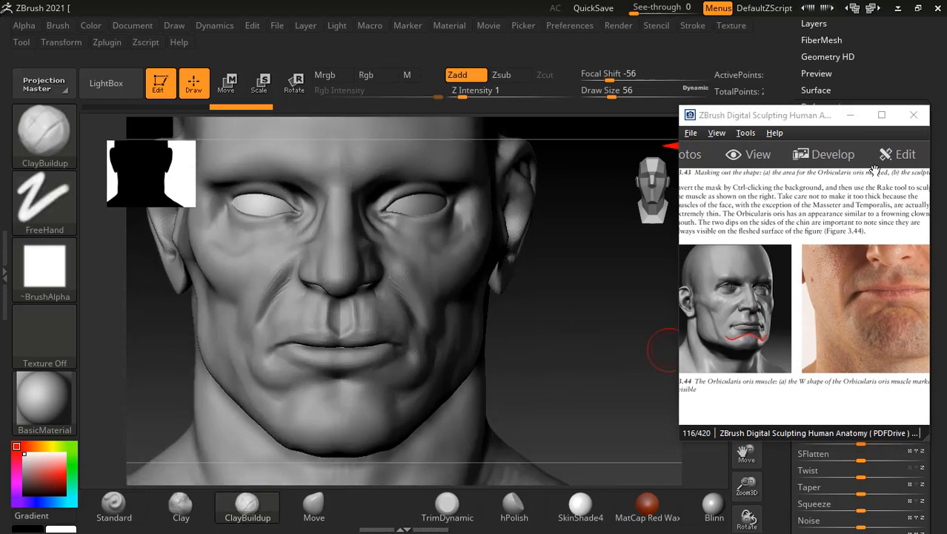
{"action": "left_click_drag", "start_coordinate": [822, 117], "coordinate": [760, 73]}
{"action": "left_click", "coordinate": [587, 362]}
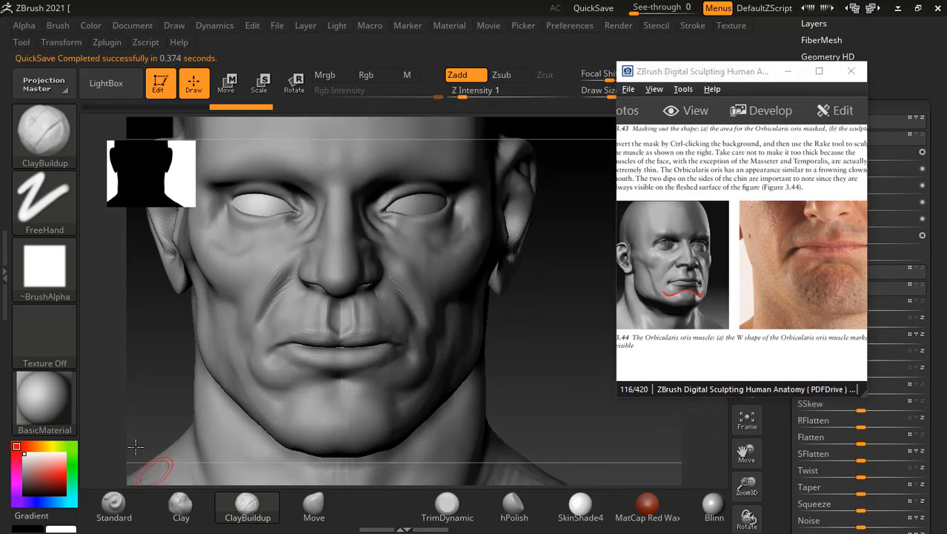
Step: Make the head the active subtool and carve the W-shaped crease below the lower lip using the Standard brush in Zsub mode
{"action": "left_click", "coordinate": [129, 515]}
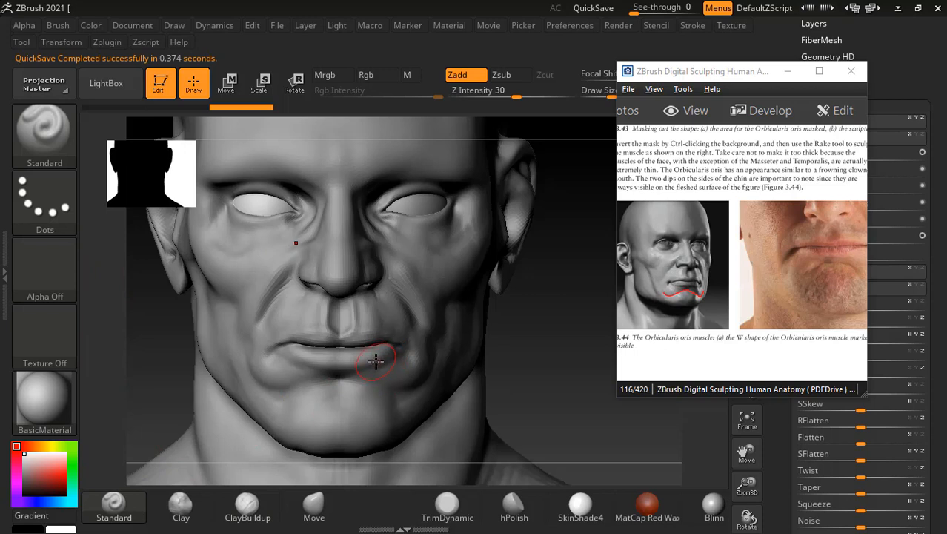
{"action": "left_click", "coordinate": [362, 424], "text": "alt"}
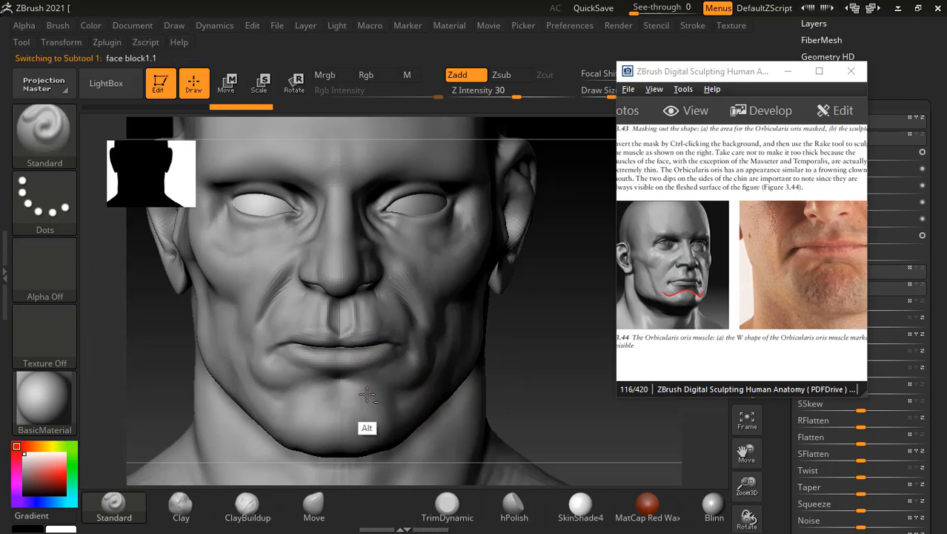
{"action": "mouse_move", "coordinate": [506, 412]}
{"action": "left_mouse_down"}
{"action": "mouse_move", "coordinate": [516, 338]}
{"action": "mouse_move", "coordinate": [524, 347]}
{"action": "mouse_move", "coordinate": [429, 375]}
{"action": "left_mouse_up"}
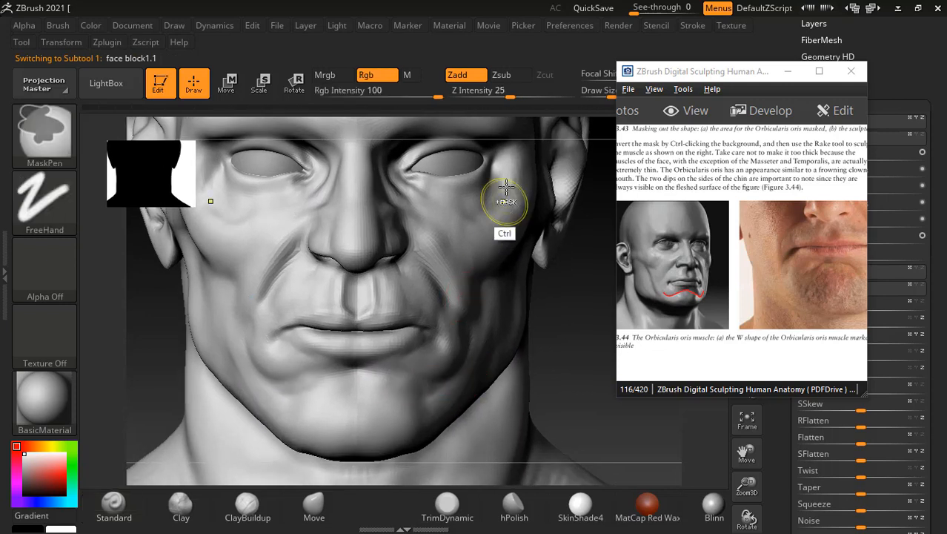
{"action": "left_click", "coordinate": [501, 75]}
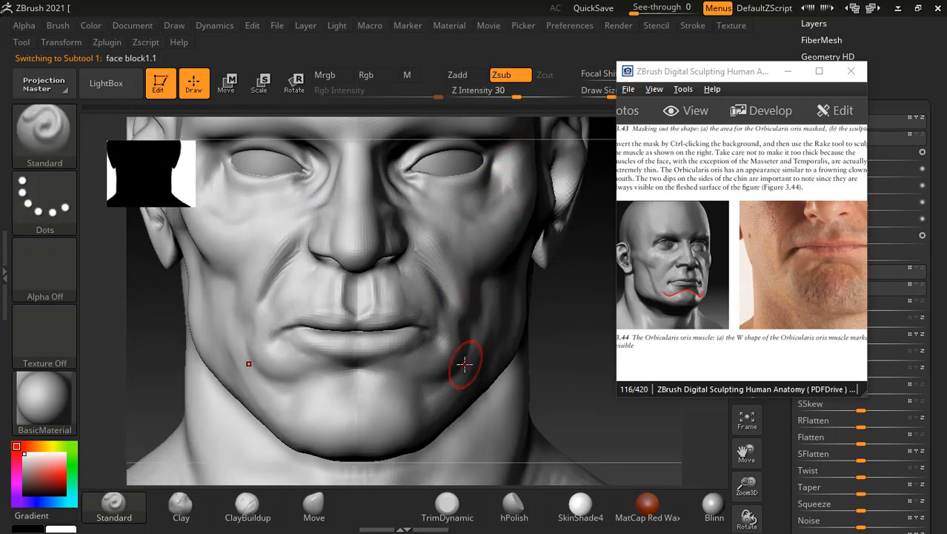
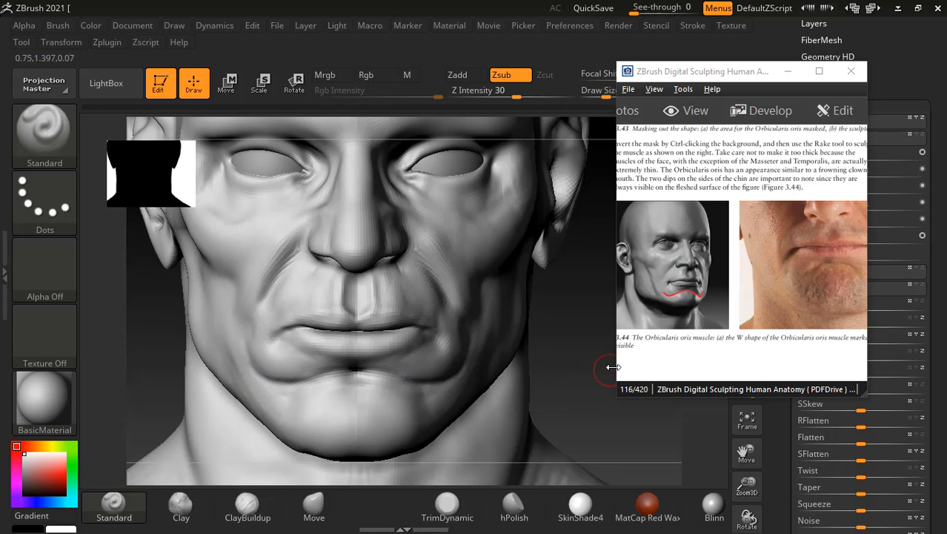
{"action": "left_click_drag", "start_coordinate": [575, 380], "coordinate": [594, 348]}
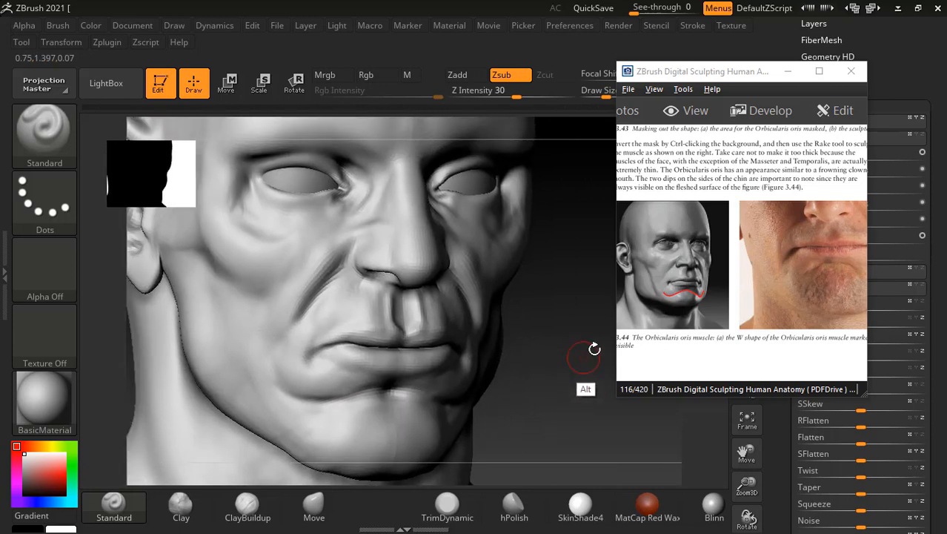
Step: Enlarge the head with the marked W shape in the anatomy book's Figure 3.44
{"action": "left_click_drag", "start_coordinate": [671, 176], "coordinate": [702, 182]}
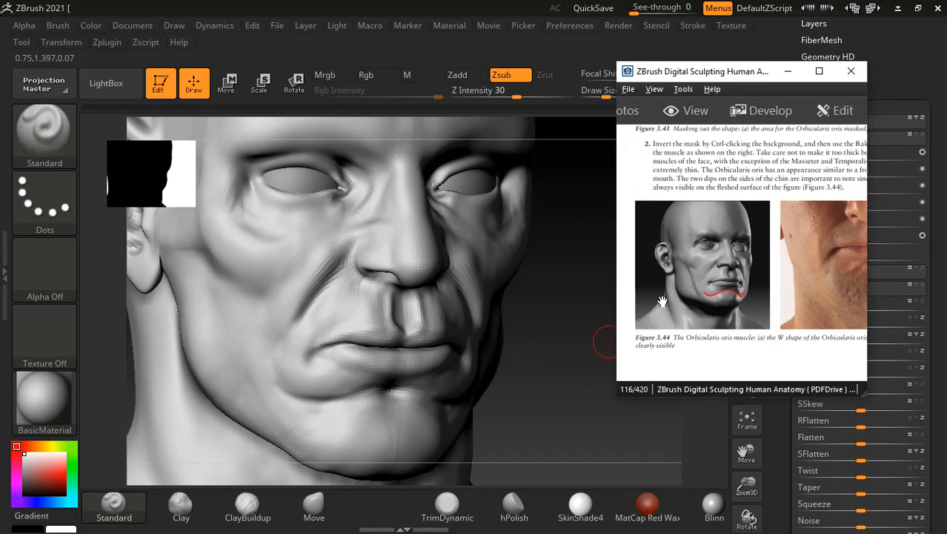
{"action": "scroll", "coordinate": [662, 302], "scroll_direction": "up", "scroll_amount": 2, "text": "ctrl"}
{"action": "left_click_drag", "start_coordinate": [672, 287], "coordinate": [700, 283]}
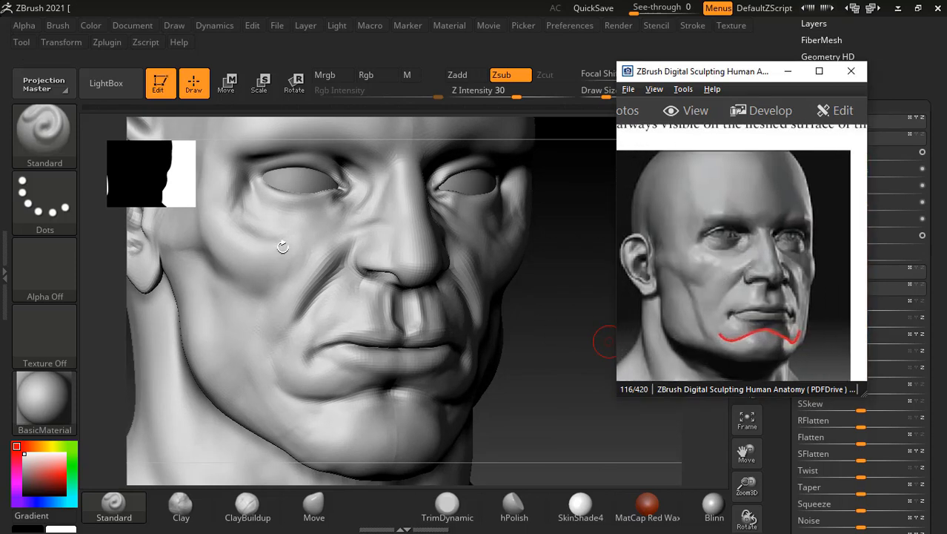
Step: Carve the hollow beside the outer eye corner and build up the brow ridge with ClayBuildup, smoothing both areas
{"action": "left_click", "coordinate": [250, 507]}
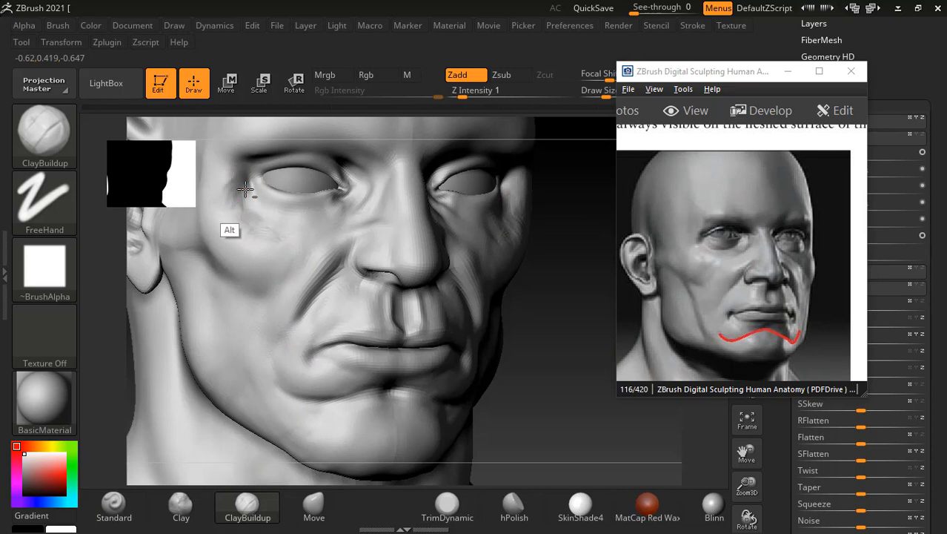
{"action": "mouse_move", "coordinate": [567, 359]}
{"action": "left_mouse_down"}
{"action": "mouse_move", "coordinate": [570, 372]}
{"action": "mouse_move", "coordinate": [547, 369]}
{"action": "left_mouse_up"}
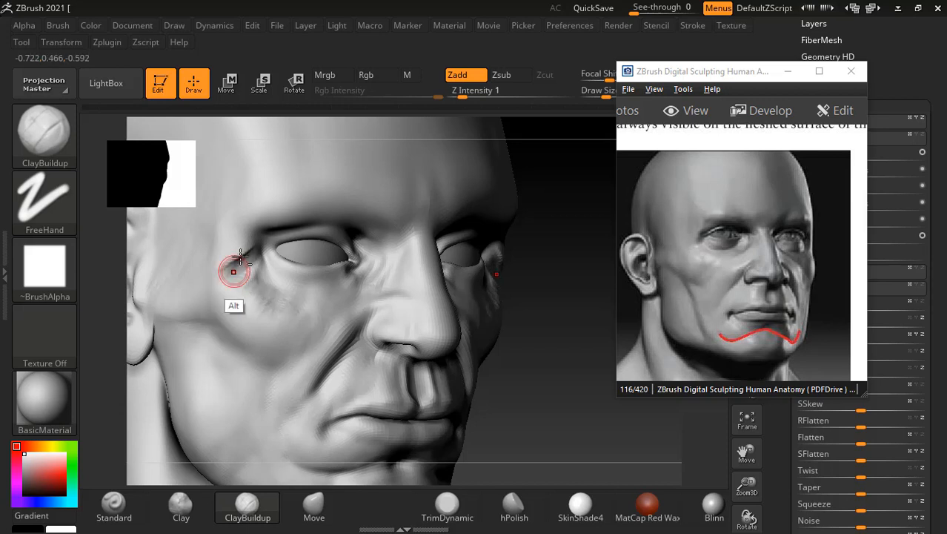
{"action": "key", "text": "shift"}
{"action": "left_click_drag", "start_coordinate": [246, 250], "coordinate": [239, 273], "text": "shift"}
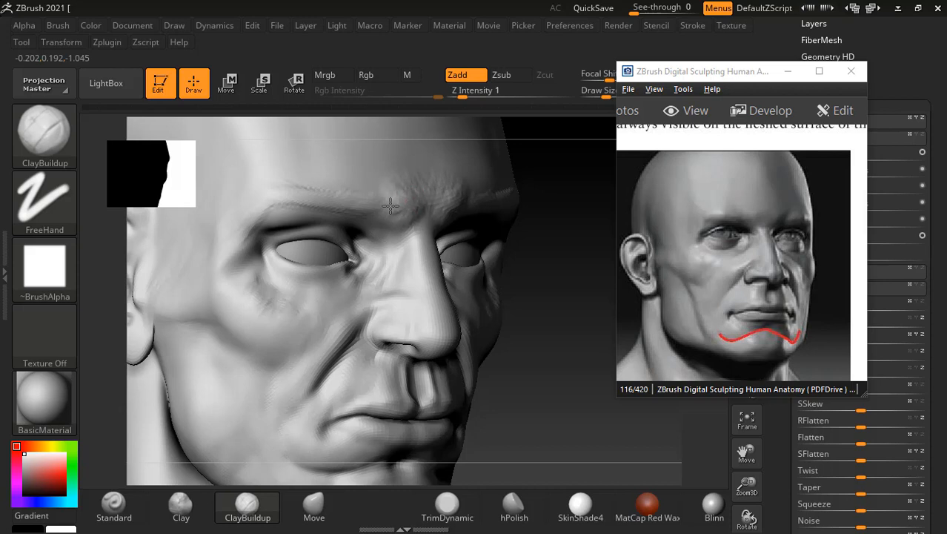
{"action": "key", "text": "shift"}
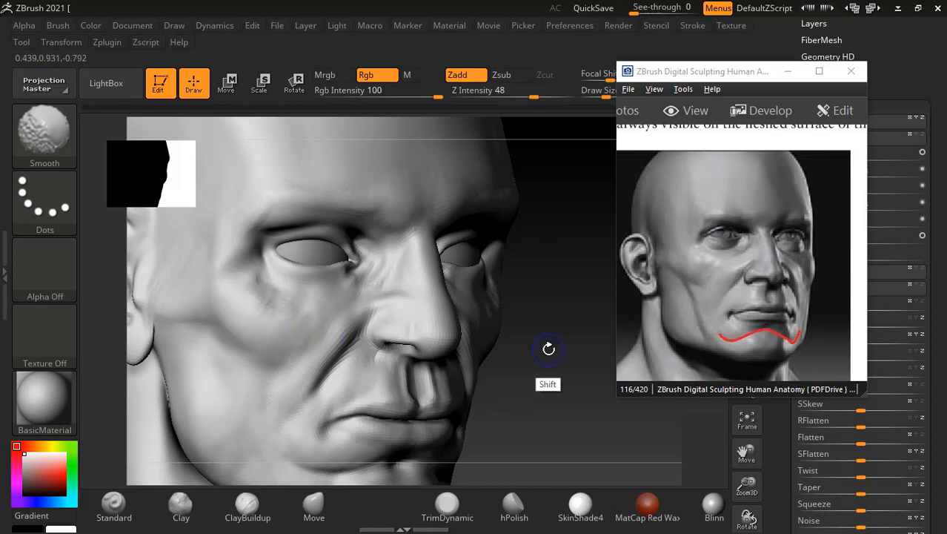
{"action": "left_click_drag", "start_coordinate": [550, 344], "coordinate": [300, 291], "text": "shift"}
{"action": "left_click_drag", "start_coordinate": [163, 404], "coordinate": [284, 405]}
{"action": "mouse_move", "coordinate": [251, 245]}
{"action": "left_mouse_down", "text": "alt"}
{"action": "mouse_move", "coordinate": [237, 247]}
{"action": "mouse_move", "coordinate": [235, 265]}
{"action": "left_mouse_up", "text": "alt"}
Step: Enlarge the brush and build up the cheek plane beneath the cheekbone, smoothing it toward the nasolabial fold
{"action": "mouse_move", "coordinate": [520, 362]}
{"action": "left_mouse_down"}
{"action": "mouse_move", "coordinate": [539, 366]}
{"action": "mouse_move", "coordinate": [519, 391]}
{"action": "left_mouse_up"}
{"action": "left_click_drag", "start_coordinate": [519, 392], "coordinate": [547, 371], "text": "alt"}
{"action": "key", "text": "]"}
{"action": "key", "text": "]"}
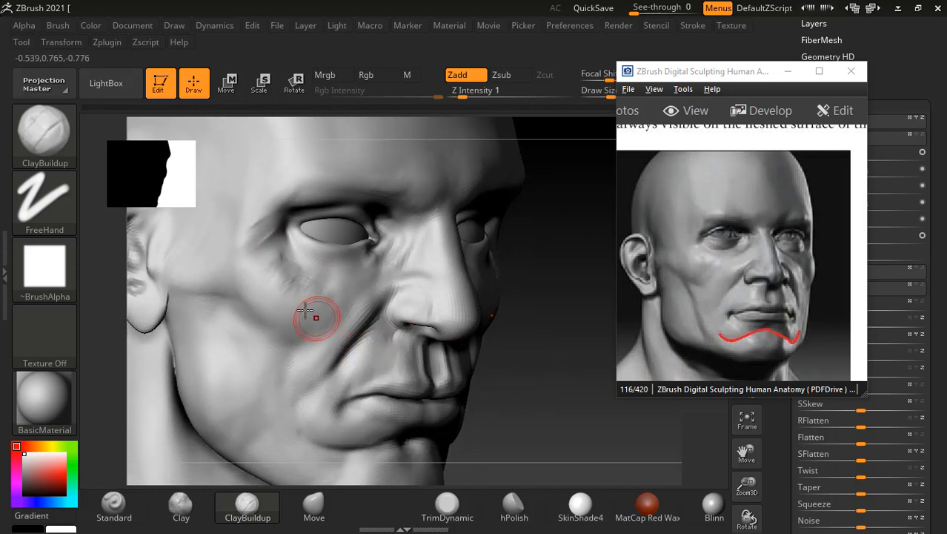
{"action": "mouse_move", "coordinate": [281, 288]}
{"action": "left_mouse_down", "text": "shift"}
{"action": "mouse_move", "coordinate": [275, 277]}
{"action": "mouse_move", "coordinate": [310, 290]}
{"action": "mouse_move", "coordinate": [317, 312]}
{"action": "left_mouse_up", "text": "shift"}
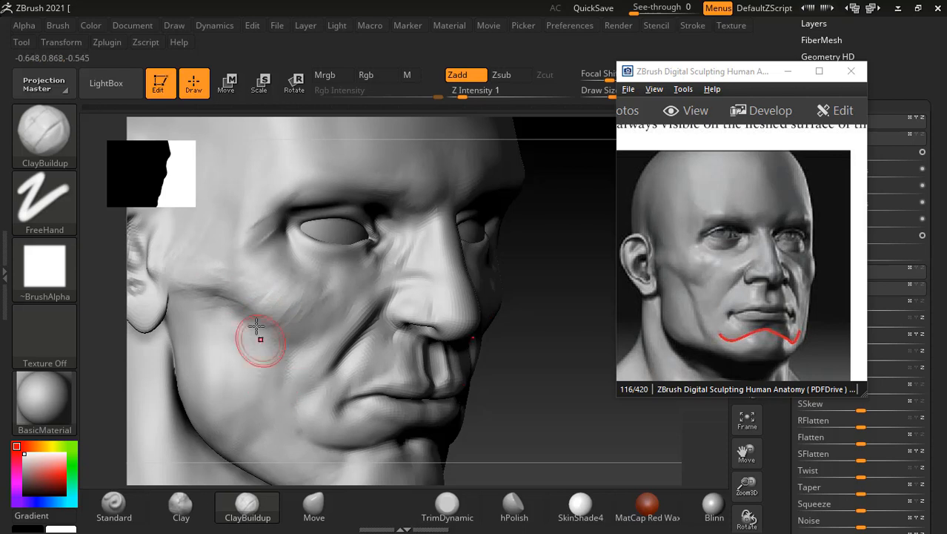
Step: Define the front edge of the masseter from the cheekbone down to the jaw and smooth the strokes
{"action": "left_click_drag", "start_coordinate": [260, 340], "coordinate": [279, 413]}
{"action": "left_click_drag", "start_coordinate": [568, 381], "coordinate": [569, 312], "text": "alt"}
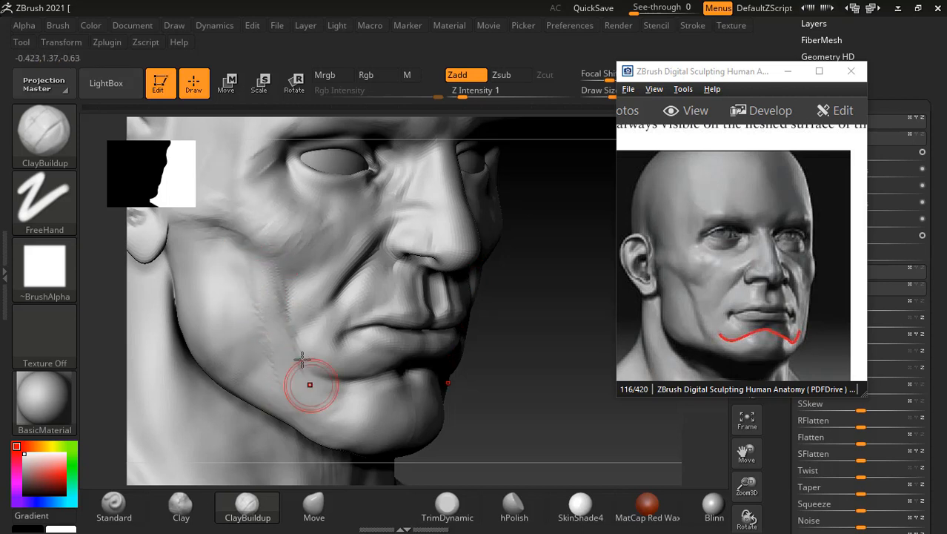
{"action": "key", "text": "shift"}
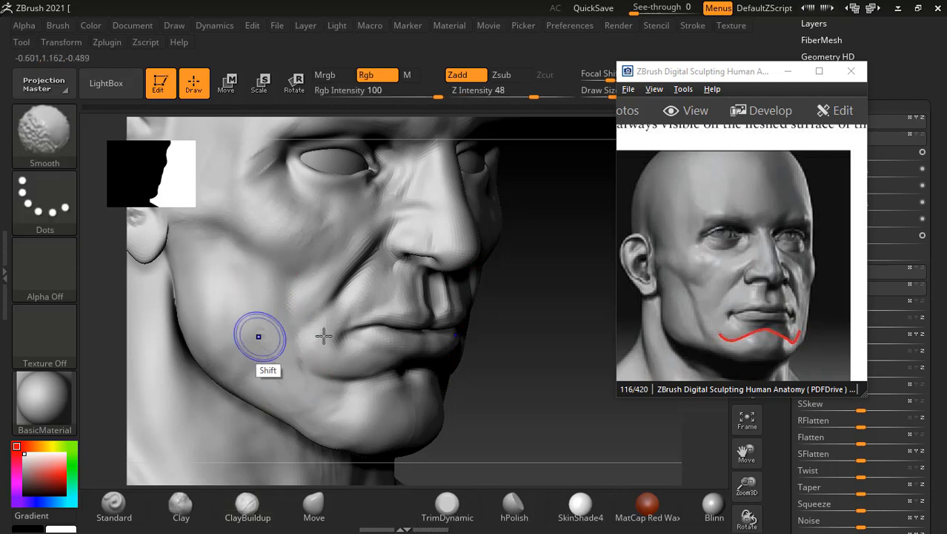
{"action": "mouse_move", "coordinate": [530, 359]}
{"action": "left_mouse_down"}
{"action": "mouse_move", "coordinate": [558, 379]}
{"action": "mouse_move", "coordinate": [360, 391]}
{"action": "left_mouse_up"}
{"action": "key", "text": "shift"}
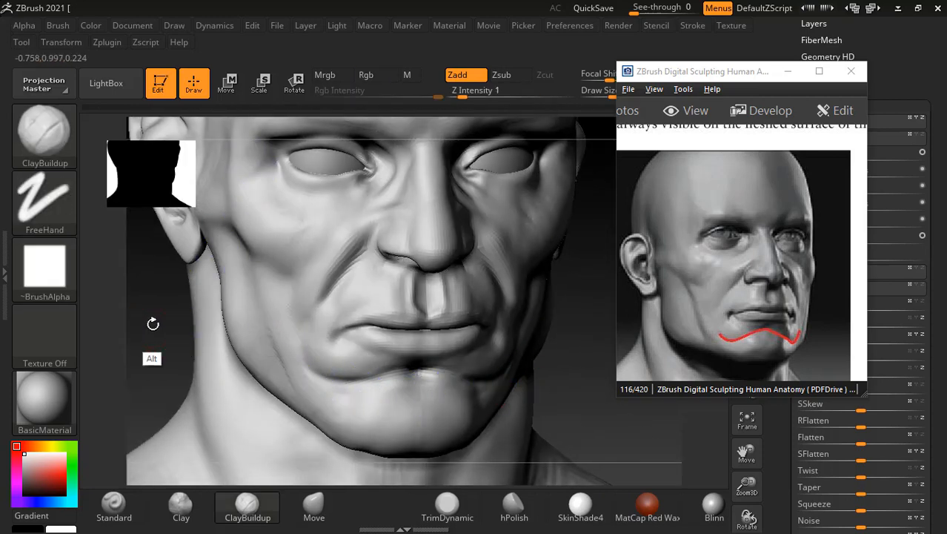
Step: Refine the temple and the cheekbone area in front of the ear with ClayBuildup, smoothing the surface toward the forehead
{"action": "left_click_drag", "start_coordinate": [152, 324], "coordinate": [226, 307]}
{"action": "left_click_drag", "start_coordinate": [179, 376], "coordinate": [250, 271]}
{"action": "key", "text": "shift"}
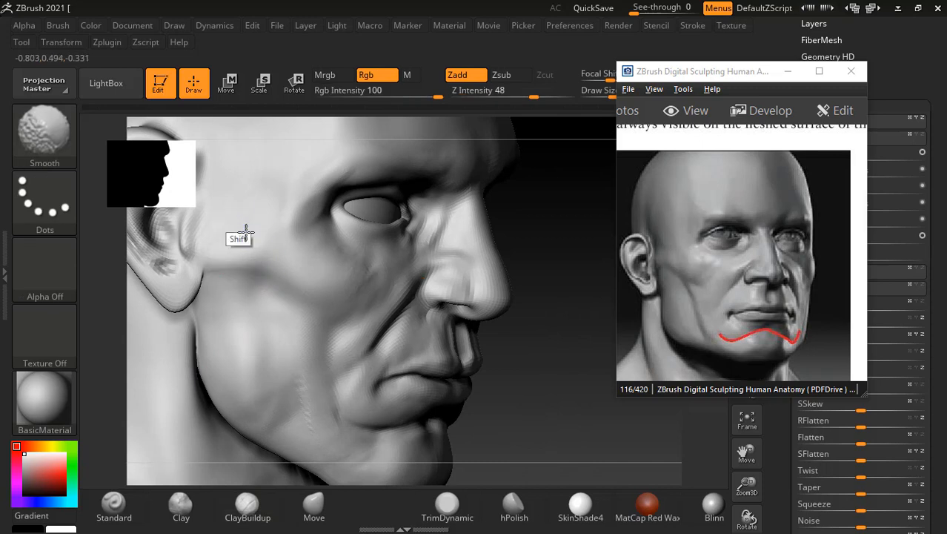
{"action": "left_click_drag", "start_coordinate": [565, 385], "coordinate": [533, 367]}
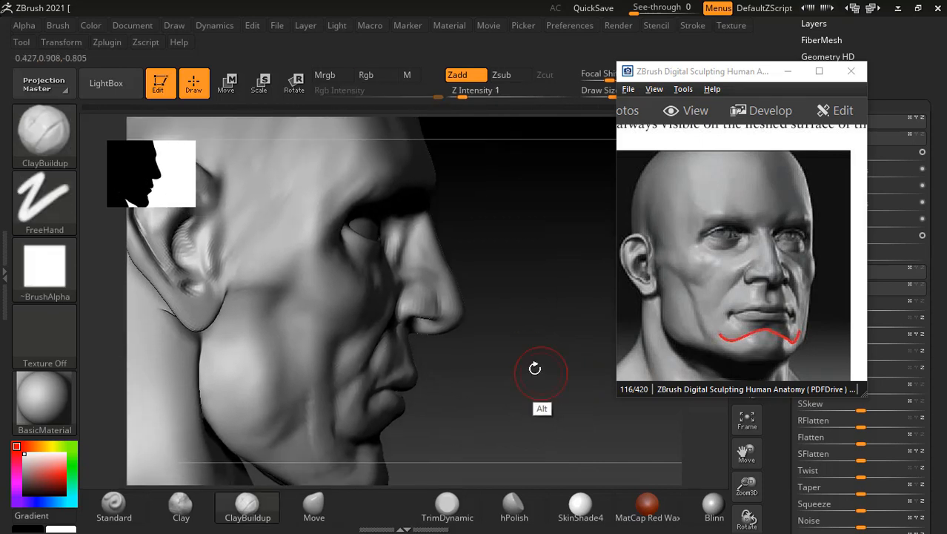
{"action": "mouse_move", "coordinate": [478, 296]}
{"action": "left_mouse_down"}
{"action": "mouse_move", "coordinate": [520, 299]}
{"action": "mouse_move", "coordinate": [508, 284]}
{"action": "mouse_move", "coordinate": [486, 298]}
{"action": "left_mouse_up"}
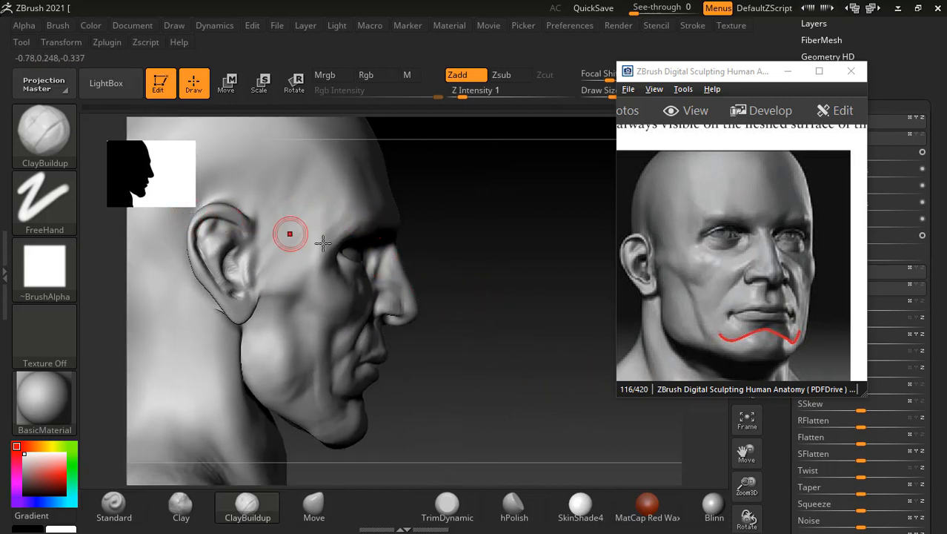
{"action": "left_click_drag", "start_coordinate": [240, 339], "coordinate": [281, 341]}
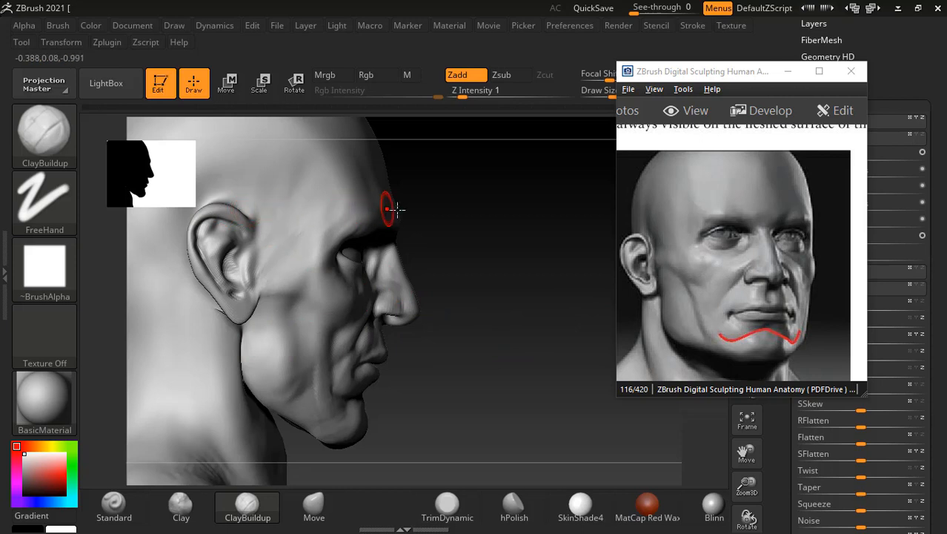
Step: Reshape the upper rim of the ear with the Move brush and check the head from the front
{"action": "left_click", "coordinate": [314, 506]}
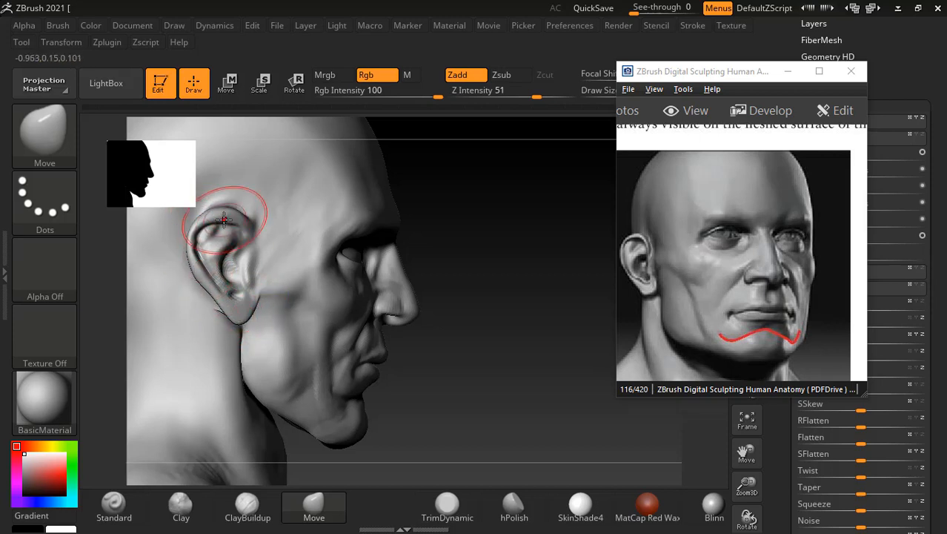
{"action": "mouse_move", "coordinate": [475, 319]}
{"action": "left_mouse_down"}
{"action": "mouse_move", "coordinate": [533, 332]}
{"action": "mouse_move", "coordinate": [533, 348]}
{"action": "mouse_move", "coordinate": [575, 349]}
{"action": "left_mouse_up"}
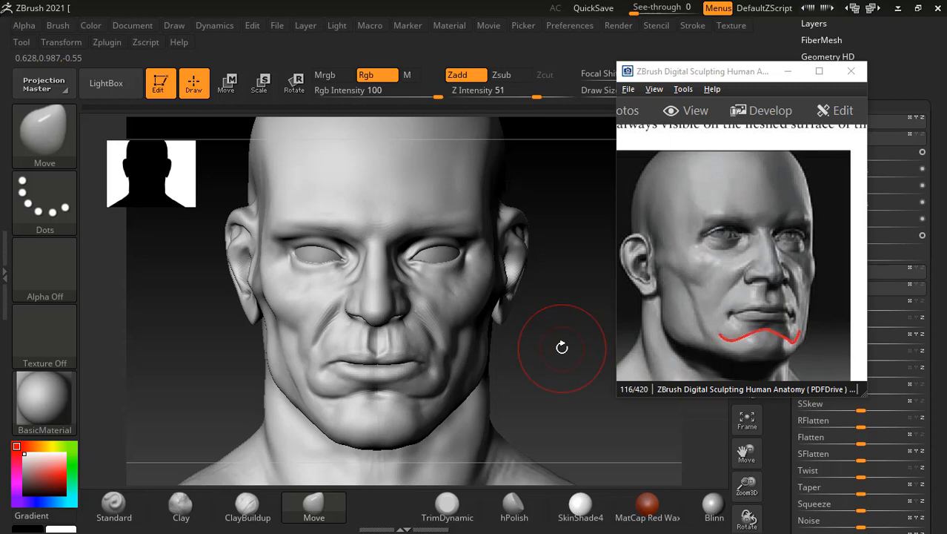
Step: Shrink the Move brush and refine the area around the mouth corner and below the lower lip, smoothing the surface
{"action": "mouse_move", "coordinate": [548, 378]}
{"action": "left_mouse_down"}
{"action": "mouse_move", "coordinate": [558, 374]}
{"action": "mouse_move", "coordinate": [536, 341]}
{"action": "mouse_move", "coordinate": [550, 340]}
{"action": "mouse_move", "coordinate": [560, 355]}
{"action": "mouse_move", "coordinate": [553, 334]}
{"action": "left_mouse_up"}
{"action": "key", "text": "bracketleft"}
{"action": "key", "text": "bracketleft"}
{"action": "key", "text": "bracketleft"}
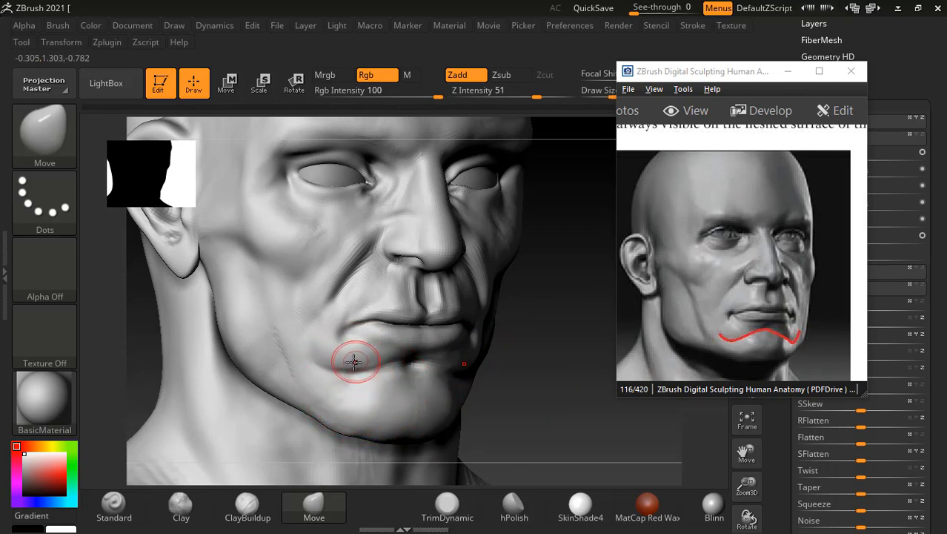
{"action": "key", "text": "shift"}
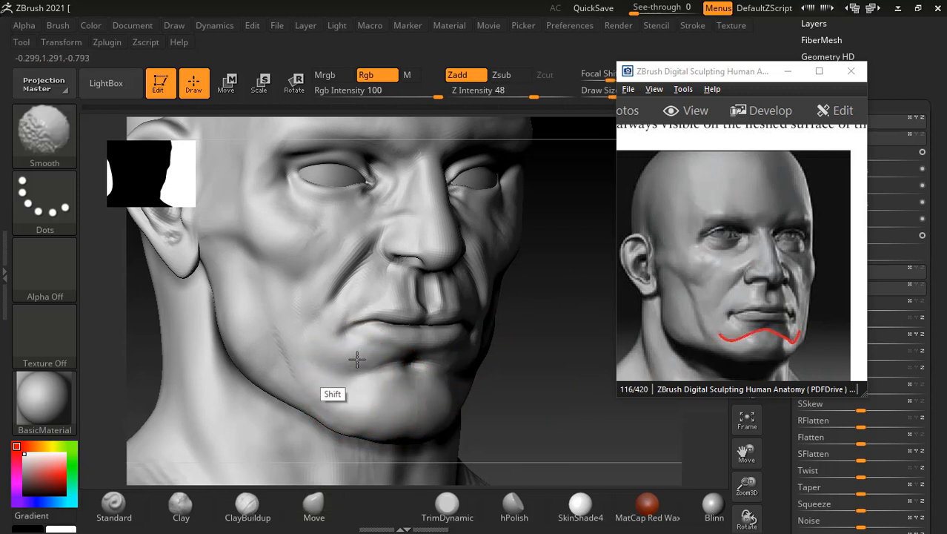
{"action": "mouse_move", "coordinate": [569, 370]}
{"action": "left_mouse_down"}
{"action": "mouse_move", "coordinate": [577, 345]}
{"action": "mouse_move", "coordinate": [565, 338]}
{"action": "left_mouse_up"}
{"action": "left_click_drag", "start_coordinate": [547, 280], "coordinate": [537, 297], "text": "alt"}
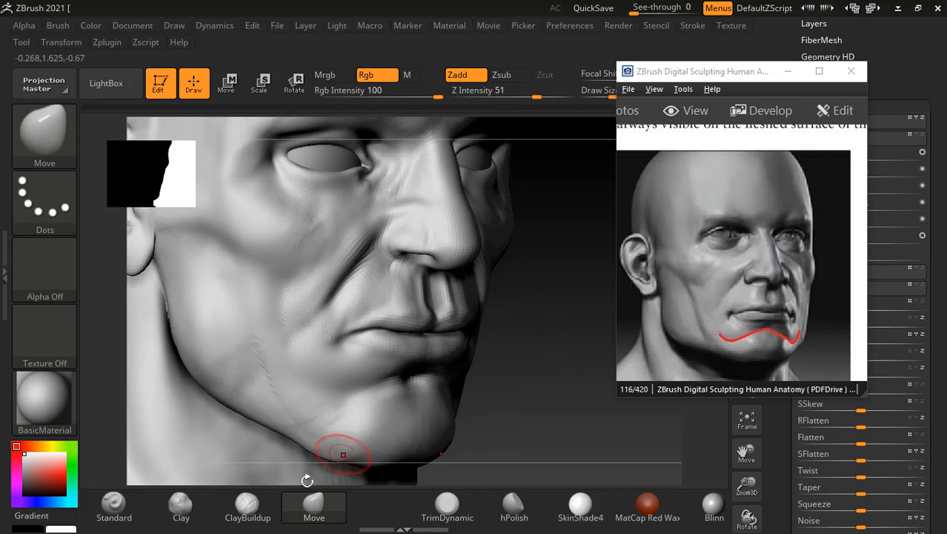
Step: Build up the cheek beside the nose and along the nasolabial fold with ClayBuildup, then smooth the strokes
{"action": "left_click", "coordinate": [248, 506]}
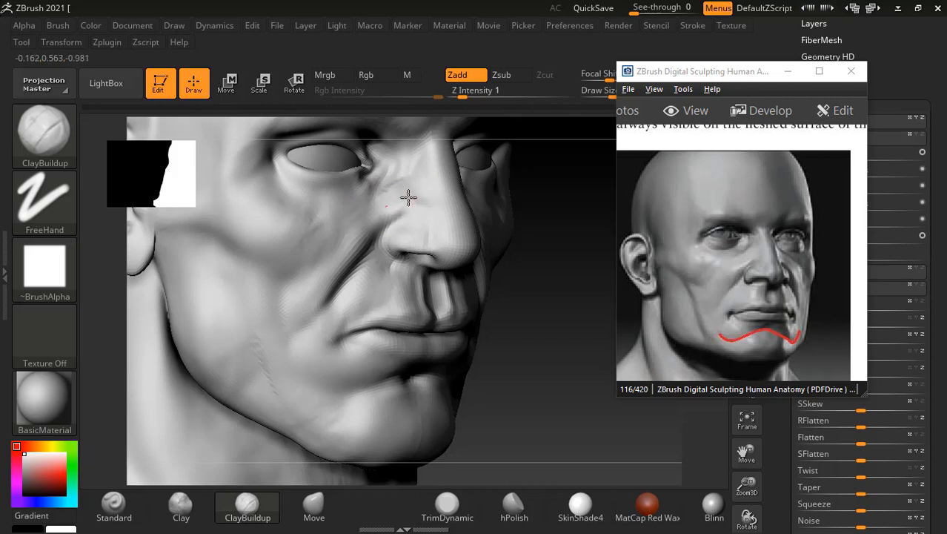
{"action": "mouse_move", "coordinate": [408, 197]}
{"action": "left_mouse_down"}
{"action": "mouse_move", "coordinate": [423, 191]}
{"action": "mouse_move", "coordinate": [380, 216]}
{"action": "left_mouse_up"}
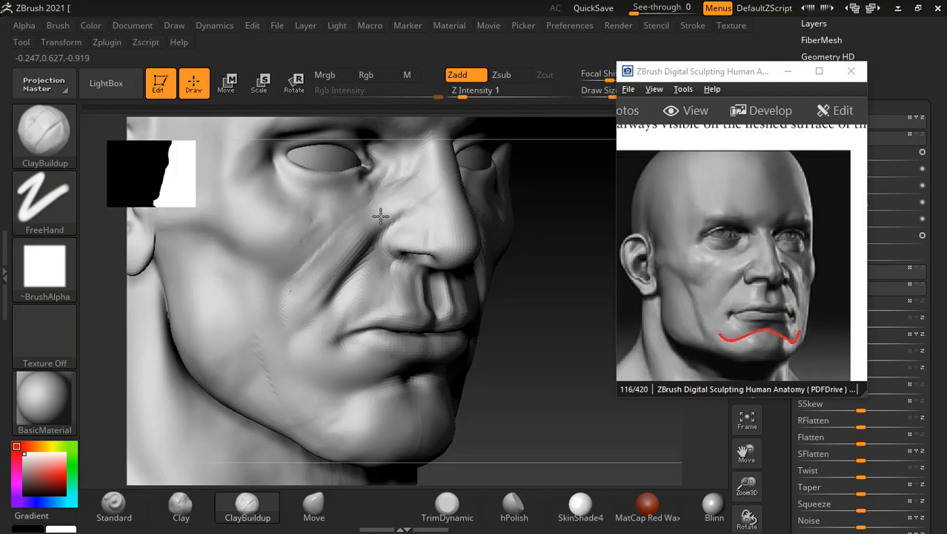
{"action": "left_click_drag", "start_coordinate": [306, 290], "coordinate": [332, 264]}
{"action": "mouse_move", "coordinate": [348, 231]}
{"action": "left_mouse_down"}
{"action": "mouse_move", "coordinate": [324, 254]}
{"action": "mouse_move", "coordinate": [275, 247]}
{"action": "mouse_move", "coordinate": [255, 221]}
{"action": "mouse_move", "coordinate": [292, 248]}
{"action": "mouse_move", "coordinate": [296, 237]}
{"action": "mouse_move", "coordinate": [313, 239]}
{"action": "mouse_move", "coordinate": [346, 282]}
{"action": "mouse_move", "coordinate": [352, 248]}
{"action": "left_mouse_up"}
{"action": "key", "text": "alt"}
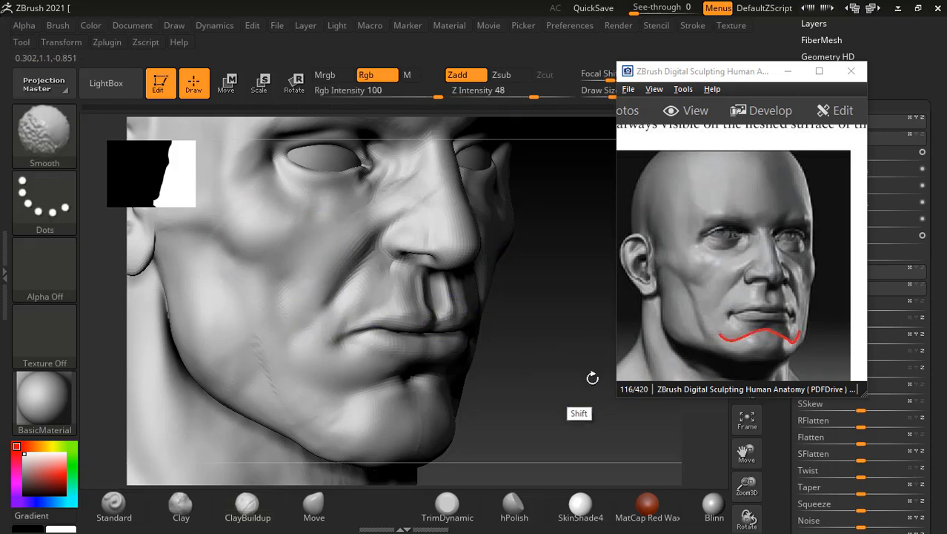
Step: Isolate the eye region and carve around the inner eye corner with a smaller Standard brush in Zsub mode
{"action": "left_click_drag", "start_coordinate": [593, 378], "coordinate": [582, 381]}
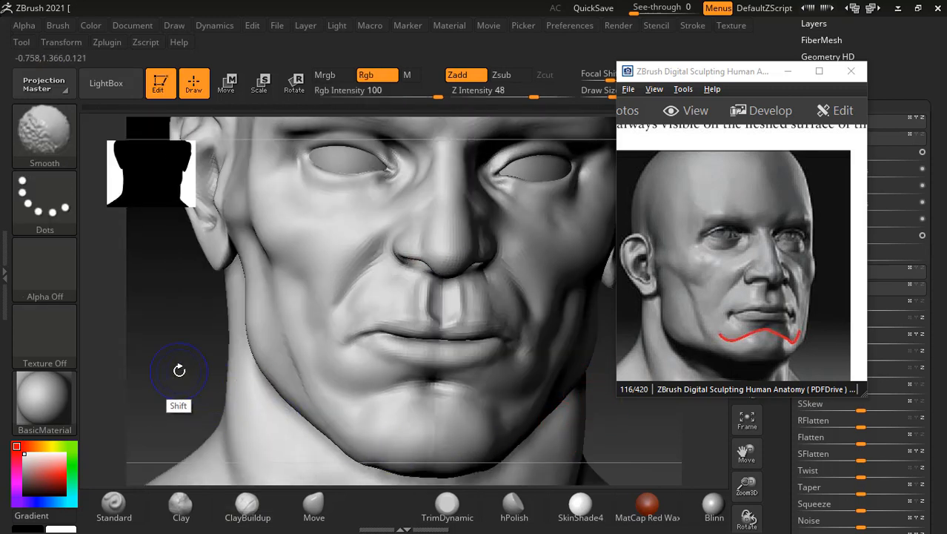
{"action": "left_click_drag", "start_coordinate": [179, 370], "coordinate": [217, 406], "text": "shift"}
{"action": "mouse_move", "coordinate": [291, 154]}
{"action": "left_mouse_down", "text": "ctrl+shift"}
{"action": "mouse_move", "coordinate": [416, 207]}
{"action": "mouse_move", "coordinate": [465, 246]}
{"action": "mouse_move", "coordinate": [469, 265]}
{"action": "left_mouse_up", "text": "ctrl+shift"}
{"action": "left_click_drag", "start_coordinate": [346, 373], "coordinate": [420, 426], "text": "alt"}
{"action": "left_click", "coordinate": [114, 504]}
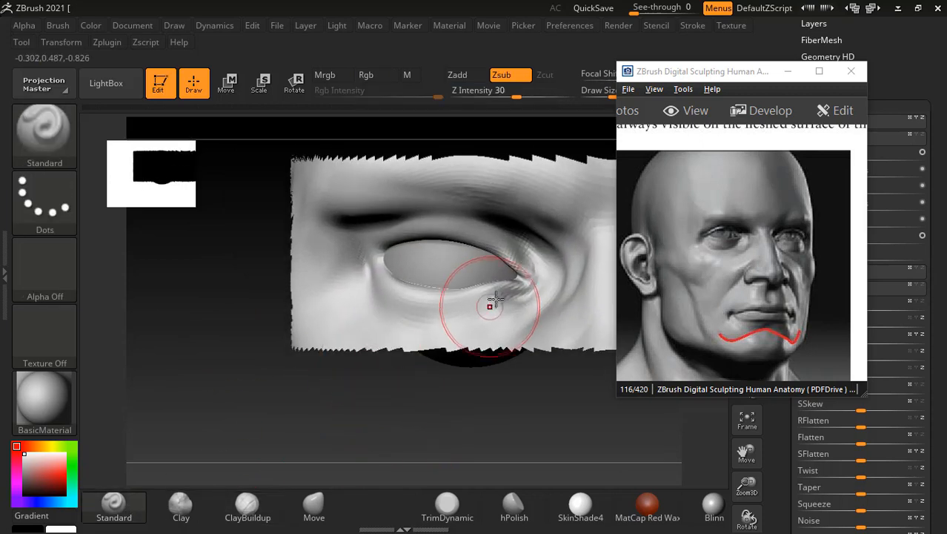
{"action": "left_click_drag", "start_coordinate": [496, 299], "coordinate": [507, 287]}
{"action": "key", "text": "["}
{"action": "key", "text": "["}
{"action": "key", "text": "["}
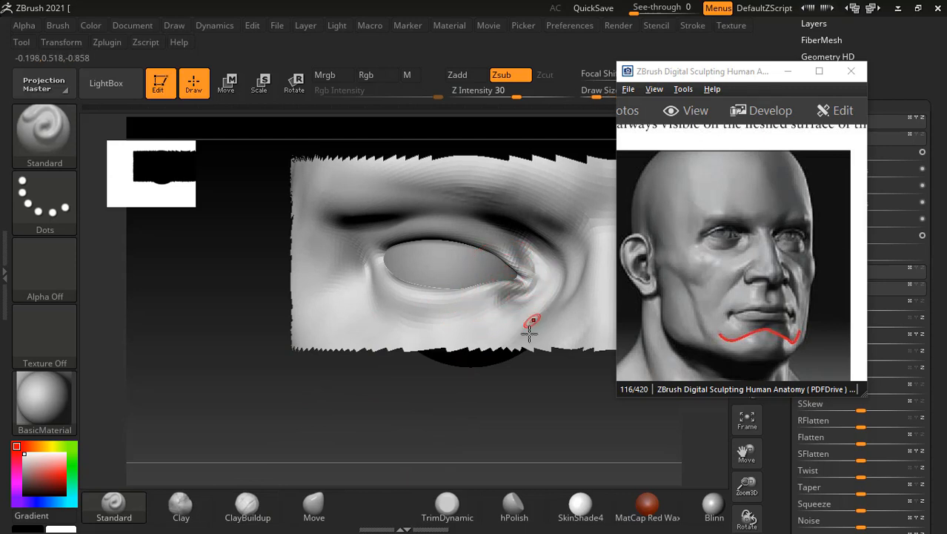
{"action": "mouse_move", "coordinate": [532, 400]}
{"action": "left_mouse_down"}
{"action": "mouse_move", "coordinate": [533, 376]}
{"action": "mouse_move", "coordinate": [532, 385]}
{"action": "left_mouse_up"}
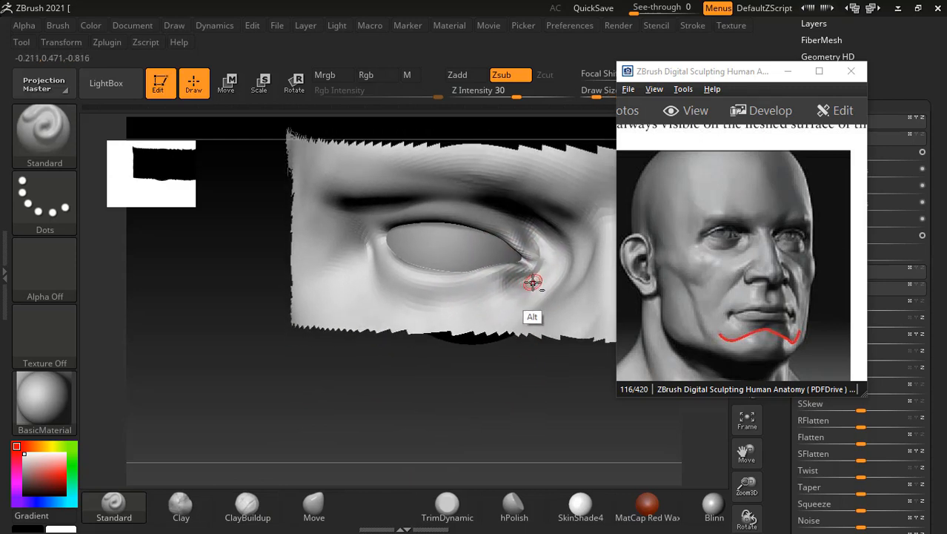
Step: Carve a crease under the lower eyelid from the inner eye corner outward, redoing the first stroke, and unhide the head
{"action": "left_click_drag", "start_coordinate": [533, 281], "coordinate": [482, 303], "text": "alt"}
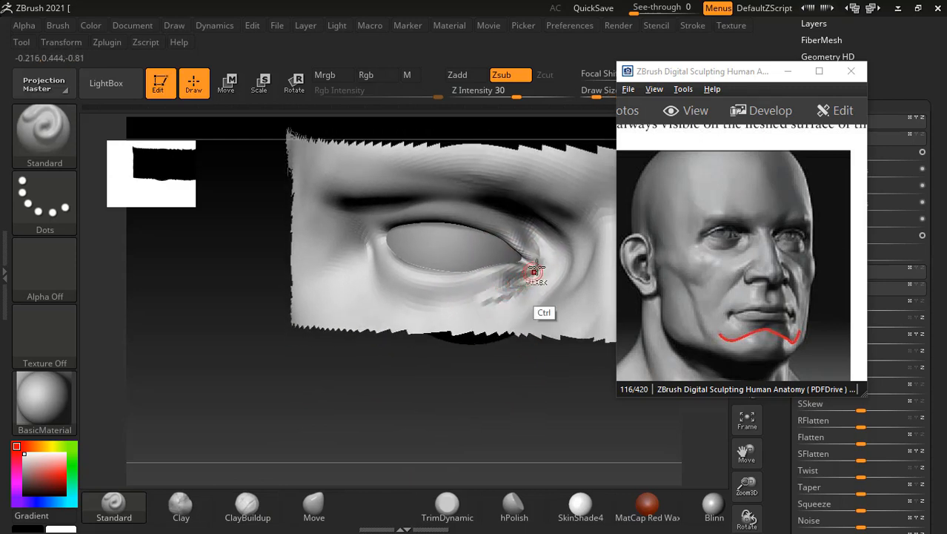
{"action": "key", "text": "ctrl+z"}
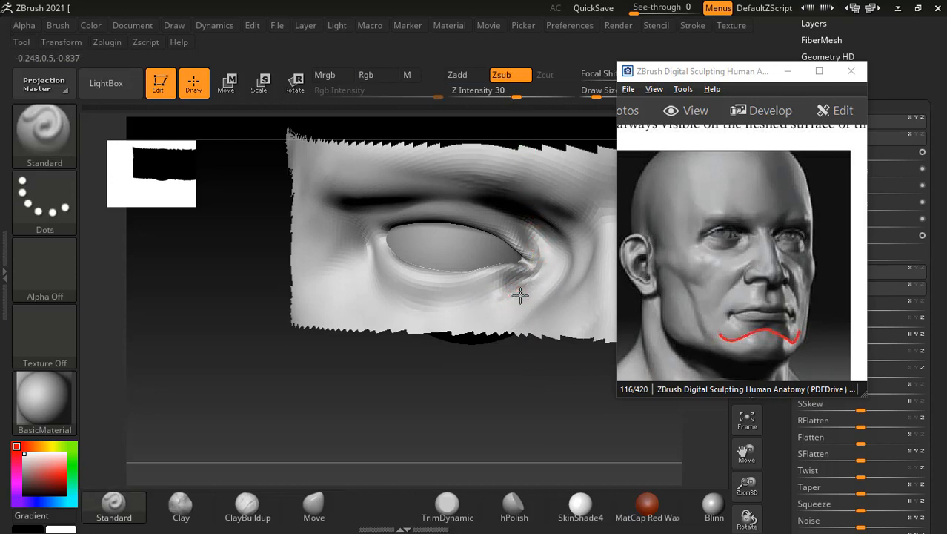
{"action": "left_click_drag", "start_coordinate": [529, 284], "coordinate": [497, 293]}
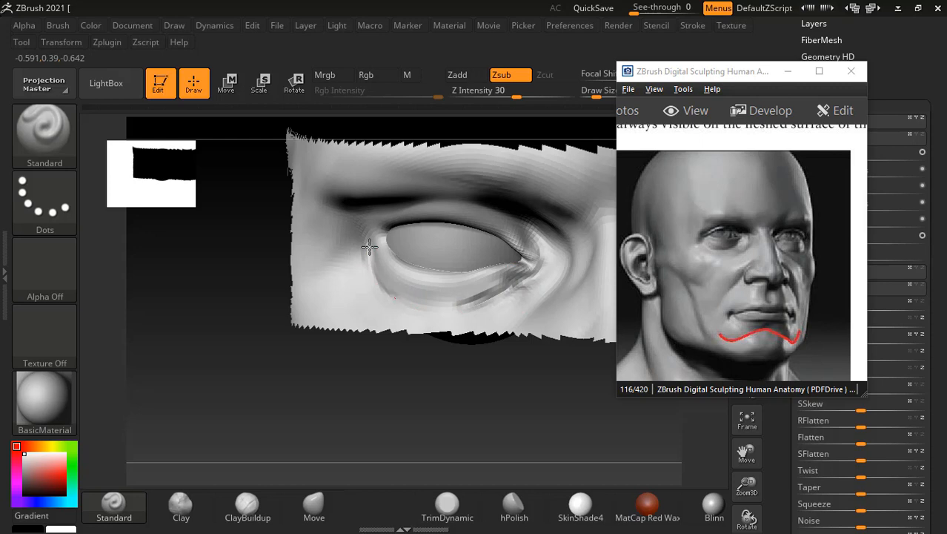
{"action": "left_click", "coordinate": [228, 312], "text": "ctrl+shift"}
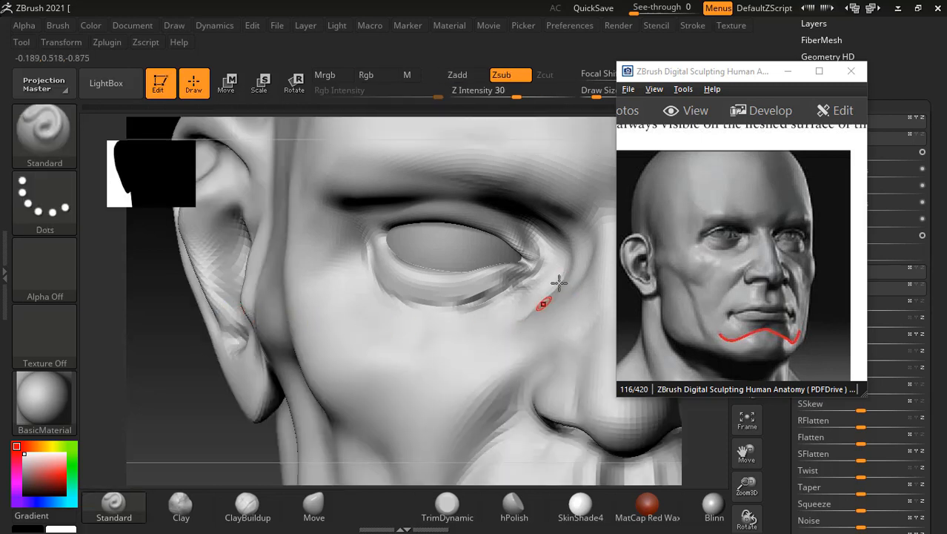
Step: Smooth the creases below the inner eye corner and check the eye area from the front and three-quarter views
{"action": "key", "text": "shift"}
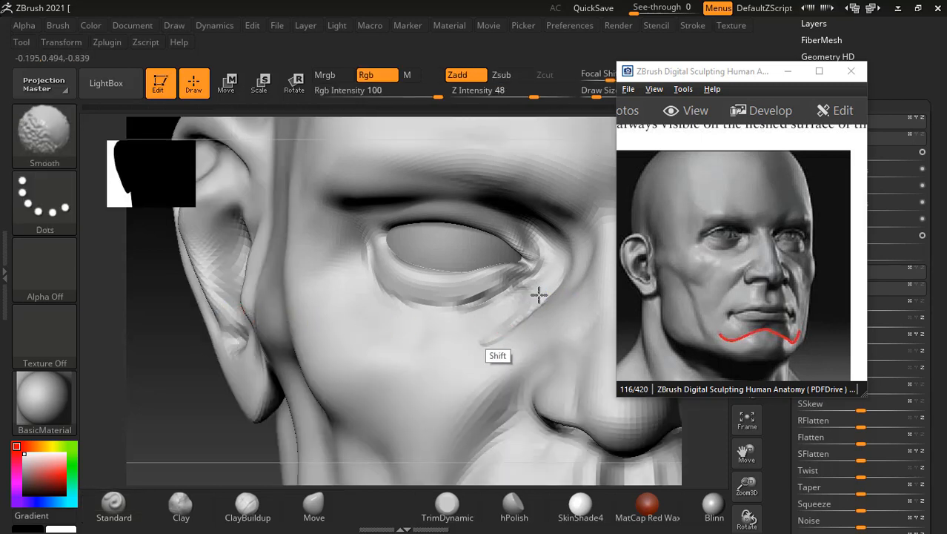
{"action": "key", "text": "shift"}
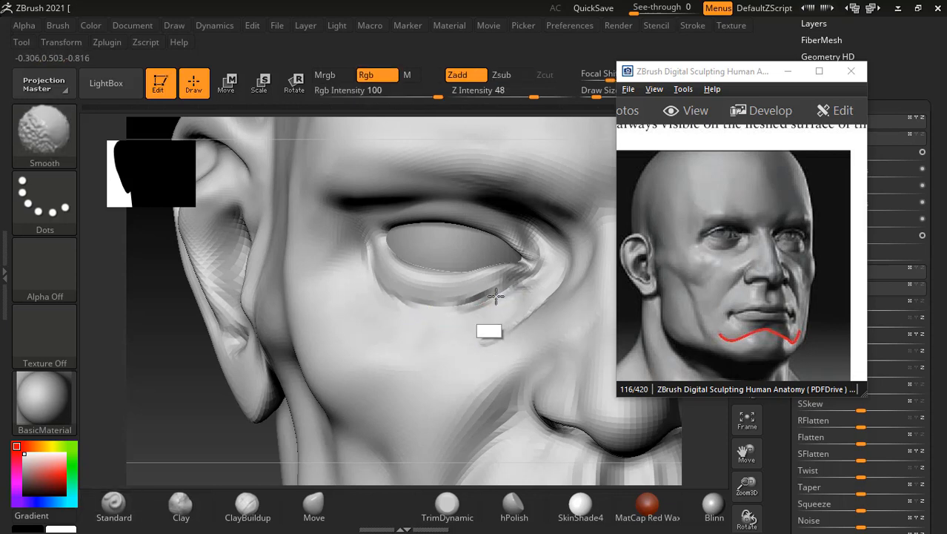
{"action": "left_click_drag", "start_coordinate": [536, 289], "coordinate": [504, 289], "text": "shift"}
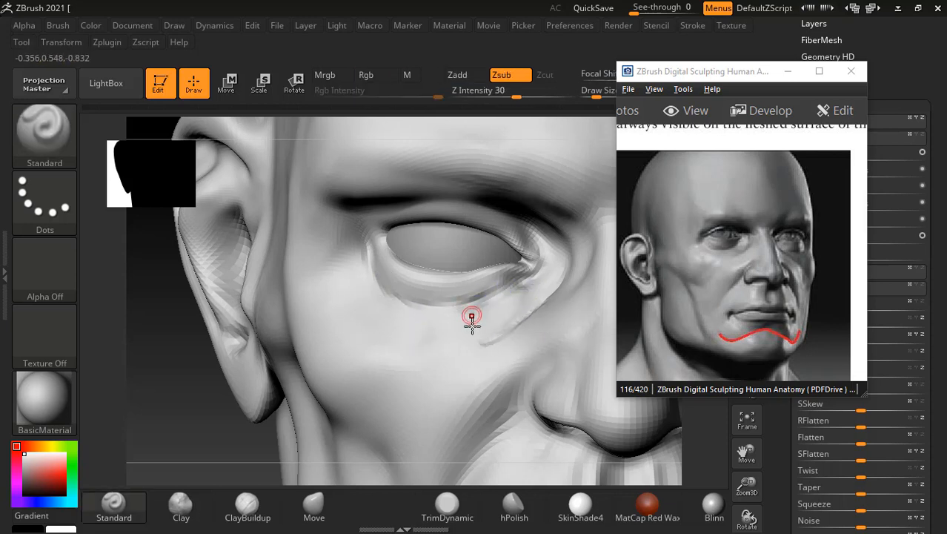
{"action": "key", "text": "f"}
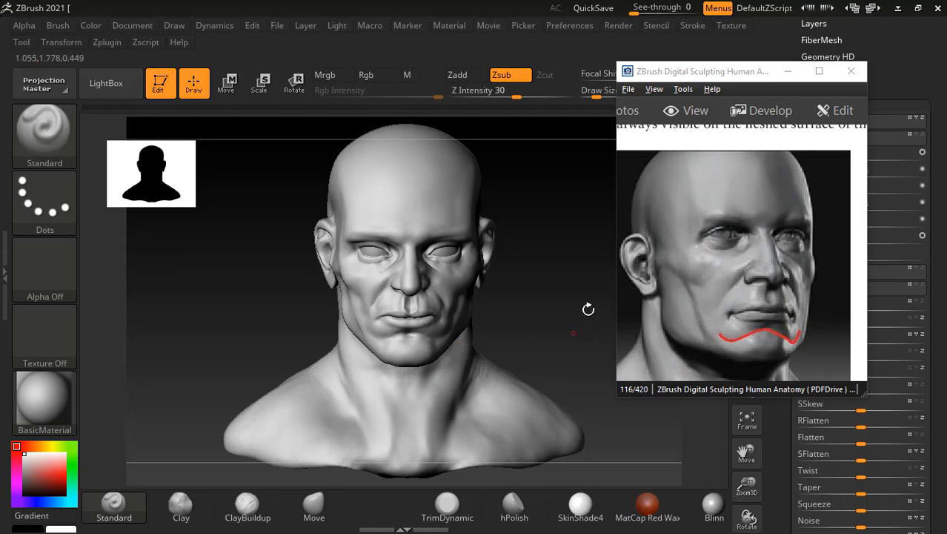
{"action": "mouse_move", "coordinate": [552, 300]}
{"action": "left_mouse_down", "text": "shift"}
{"action": "mouse_move", "coordinate": [562, 275]}
{"action": "mouse_move", "coordinate": [565, 300]}
{"action": "mouse_move", "coordinate": [580, 310]}
{"action": "left_mouse_up", "text": "shift"}
{"action": "key", "text": "f"}
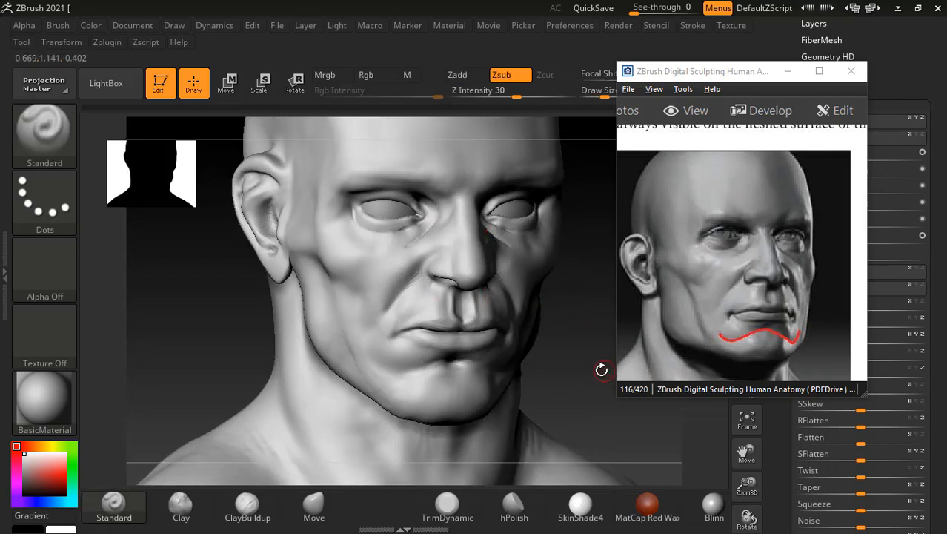
{"action": "left_click_drag", "start_coordinate": [600, 369], "coordinate": [572, 344]}
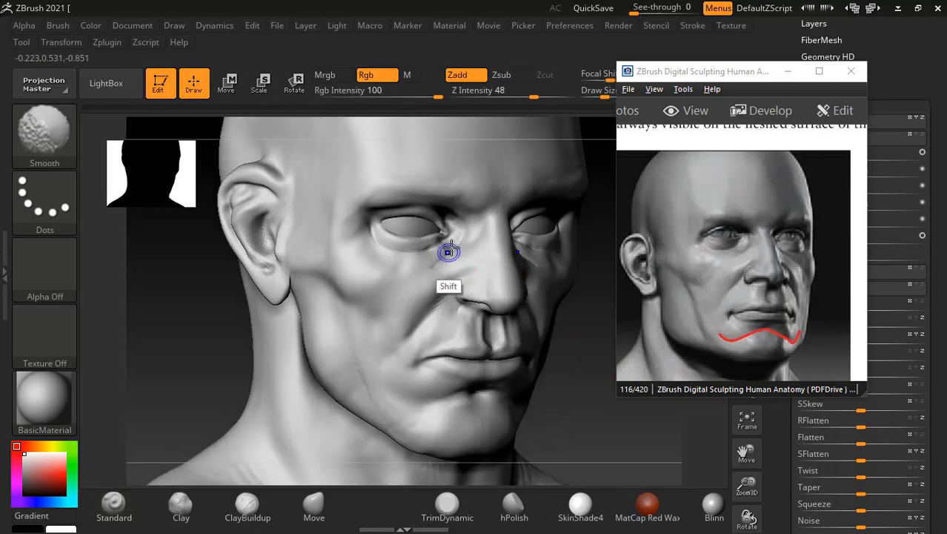
{"action": "left_click_drag", "start_coordinate": [449, 251], "coordinate": [449, 243], "text": "shift"}
Step: Deepen the crease around the nostril wing with the Standard brush and turn off Zsub
{"action": "mouse_move", "coordinate": [588, 386]}
{"action": "left_mouse_down", "text": "alt"}
{"action": "mouse_move", "coordinate": [565, 364]}
{"action": "mouse_move", "coordinate": [568, 339]}
{"action": "mouse_move", "coordinate": [588, 361]}
{"action": "mouse_move", "coordinate": [573, 357]}
{"action": "mouse_move", "coordinate": [577, 344]}
{"action": "mouse_move", "coordinate": [550, 318]}
{"action": "left_mouse_up", "text": "alt"}
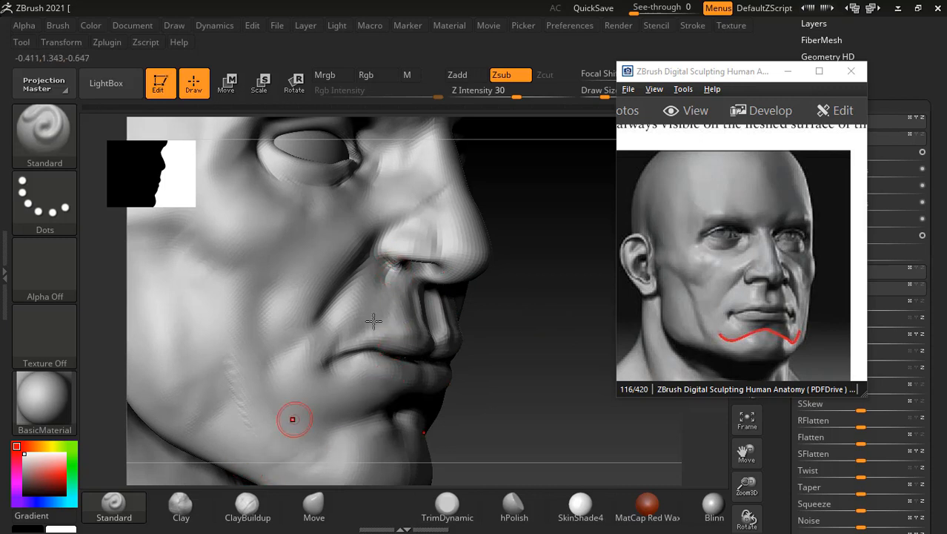
{"action": "key", "text": "ctrl"}
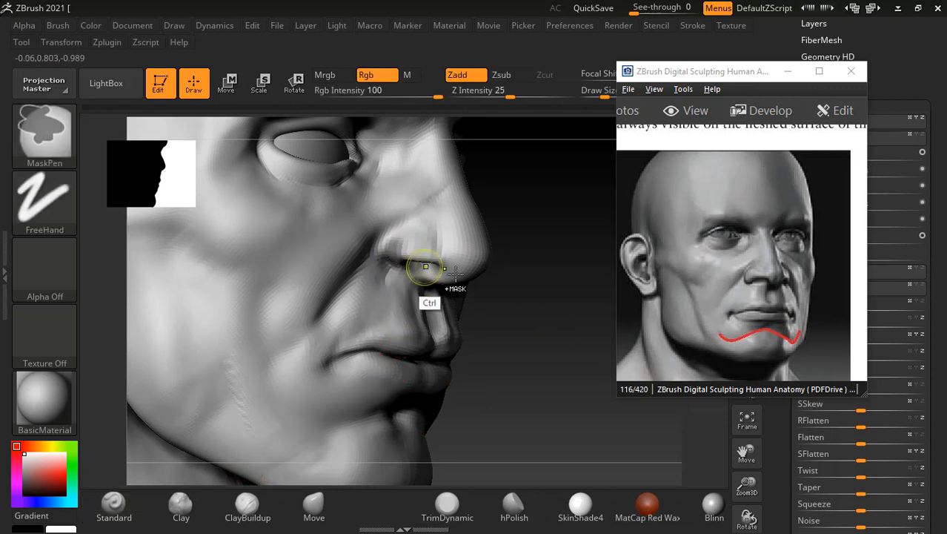
{"action": "left_click", "coordinate": [510, 75]}
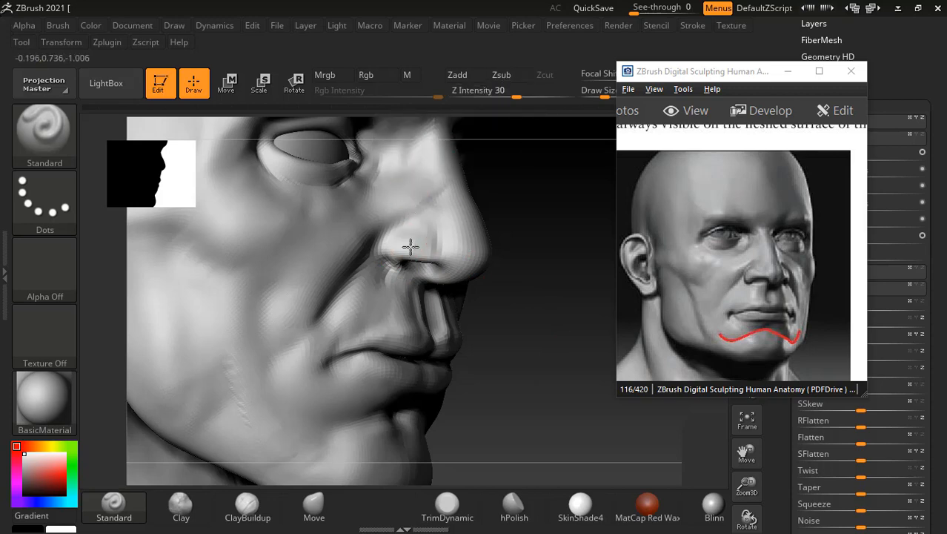
{"action": "left_click_drag", "start_coordinate": [559, 289], "coordinate": [563, 293]}
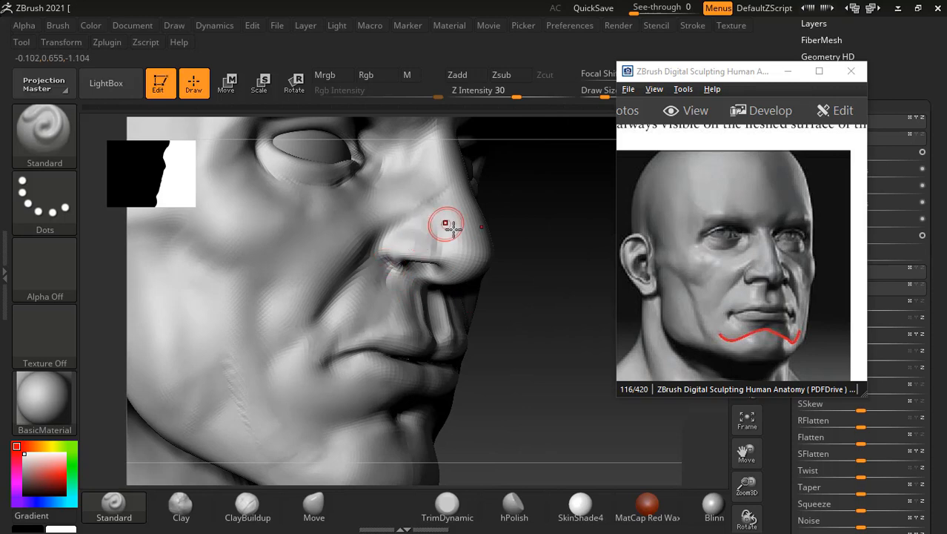
{"action": "left_click_drag", "start_coordinate": [564, 283], "coordinate": [546, 312]}
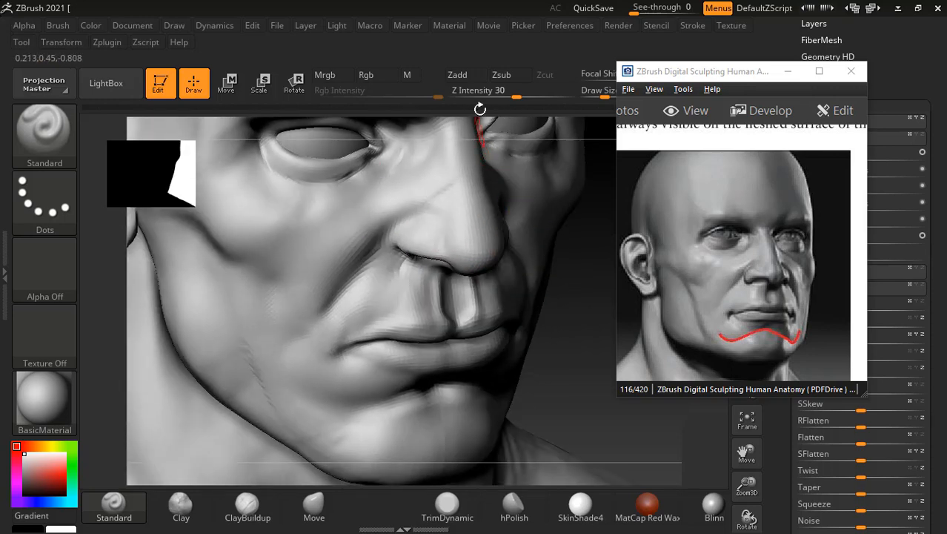
Step: Build up the philtrum area beneath the nose with ClayBuildup and smooth its ridges, checking the front view
{"action": "left_click", "coordinate": [258, 514]}
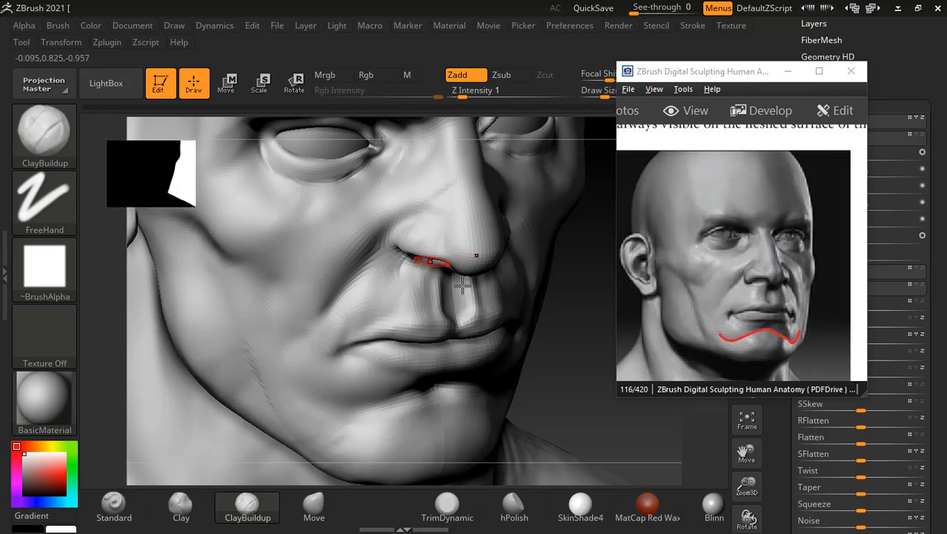
{"action": "left_click_drag", "start_coordinate": [601, 392], "coordinate": [604, 398]}
{"action": "left_click_drag", "start_coordinate": [593, 364], "coordinate": [553, 348]}
{"action": "left_click_drag", "start_coordinate": [472, 307], "coordinate": [456, 293]}
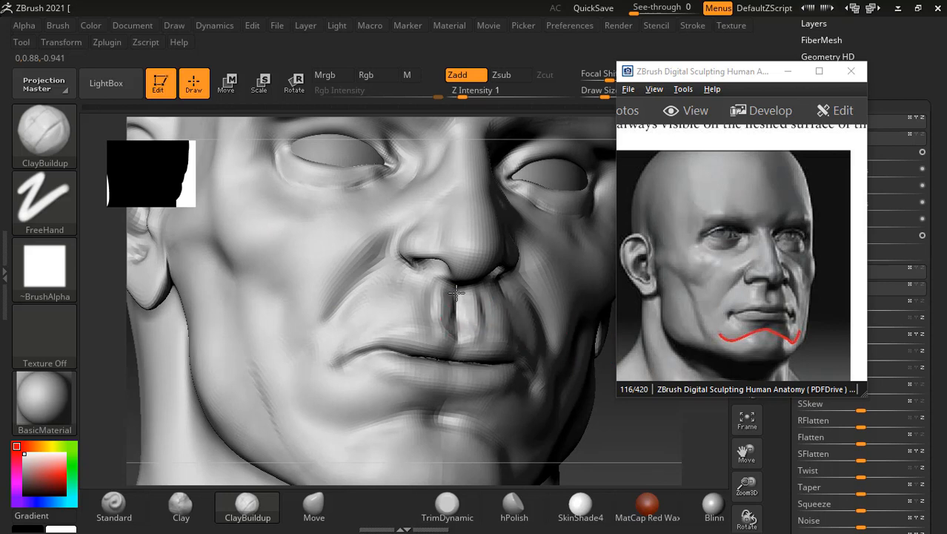
{"action": "left_click_drag", "start_coordinate": [437, 300], "coordinate": [445, 318], "text": "shift"}
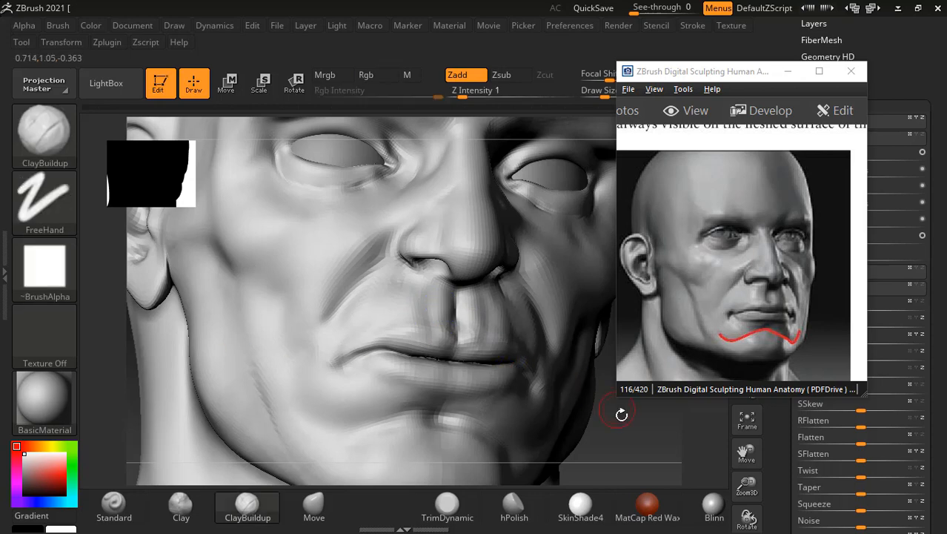
{"action": "key", "text": "shift"}
{"action": "left_click_drag", "start_coordinate": [632, 423], "coordinate": [484, 374]}
{"action": "left_click_drag", "start_coordinate": [224, 345], "coordinate": [230, 342], "text": "shift"}
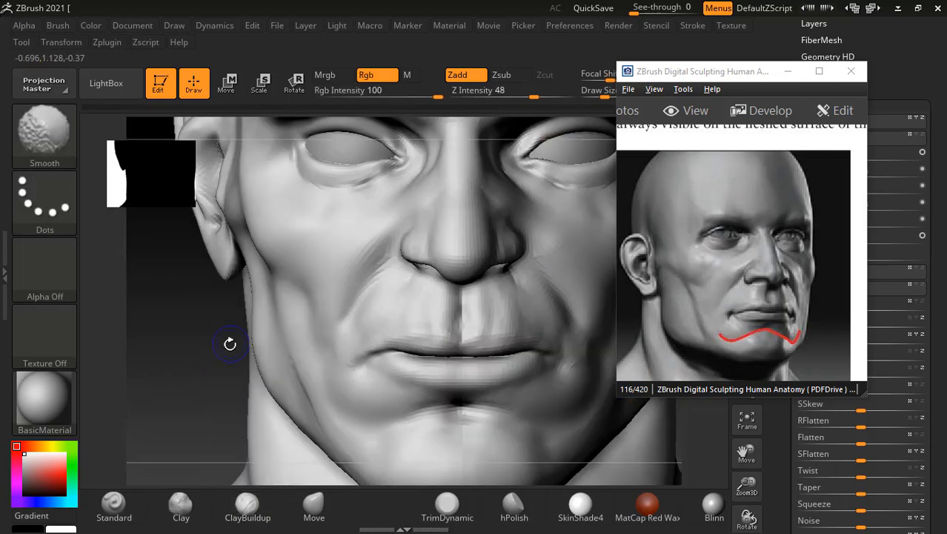
Step: Fill the upper lip area beside the philtrum with ClayBuildup and smooth it up toward the nostril
{"action": "mouse_move", "coordinate": [698, 470]}
{"action": "left_mouse_down"}
{"action": "mouse_move", "coordinate": [682, 483]}
{"action": "mouse_move", "coordinate": [620, 459]}
{"action": "mouse_move", "coordinate": [604, 397]}
{"action": "mouse_move", "coordinate": [584, 407]}
{"action": "left_mouse_up"}
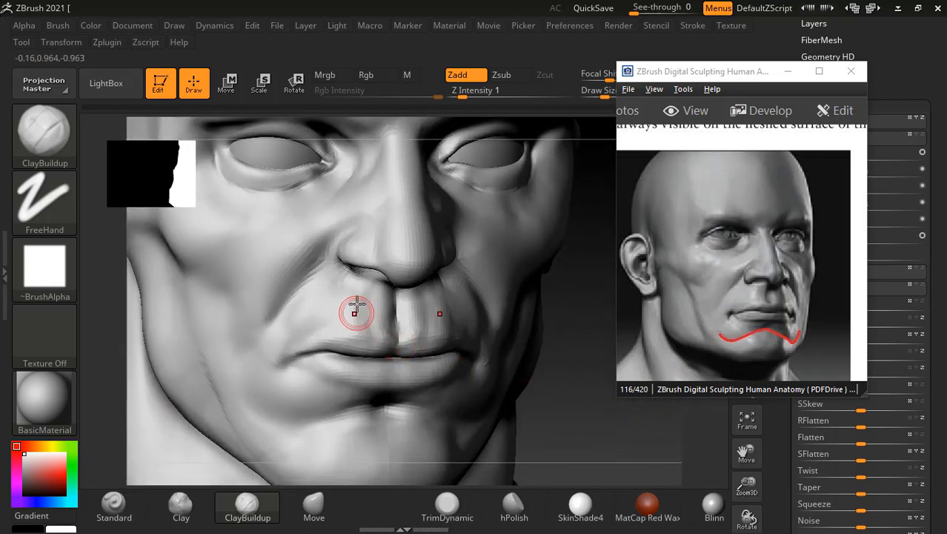
{"action": "left_click_drag", "start_coordinate": [357, 311], "coordinate": [370, 309]}
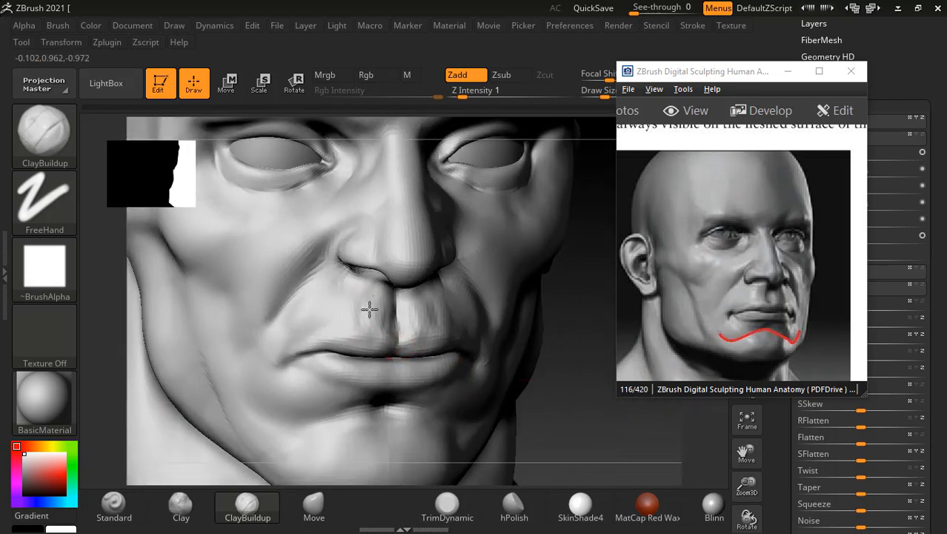
{"action": "key", "text": "shift"}
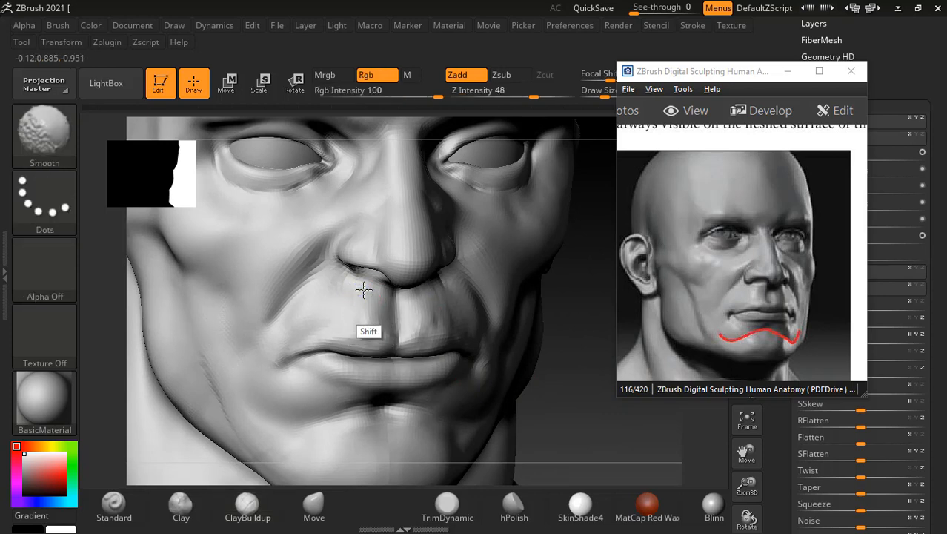
{"action": "left_click_drag", "start_coordinate": [583, 405], "coordinate": [615, 418], "text": "shift"}
{"action": "left_click_drag", "start_coordinate": [161, 361], "coordinate": [171, 346], "text": "alt"}
Step: Move the anatomy book window away from the sculpt and set the Standard brush's Z Intensity to 38
{"action": "left_click", "coordinate": [114, 503]}
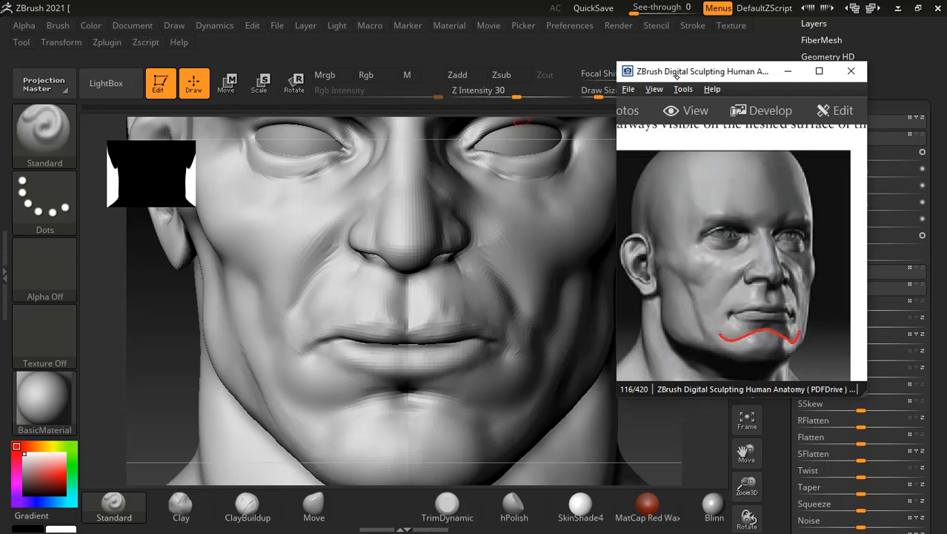
{"action": "left_click_drag", "start_coordinate": [704, 71], "coordinate": [773, 97]}
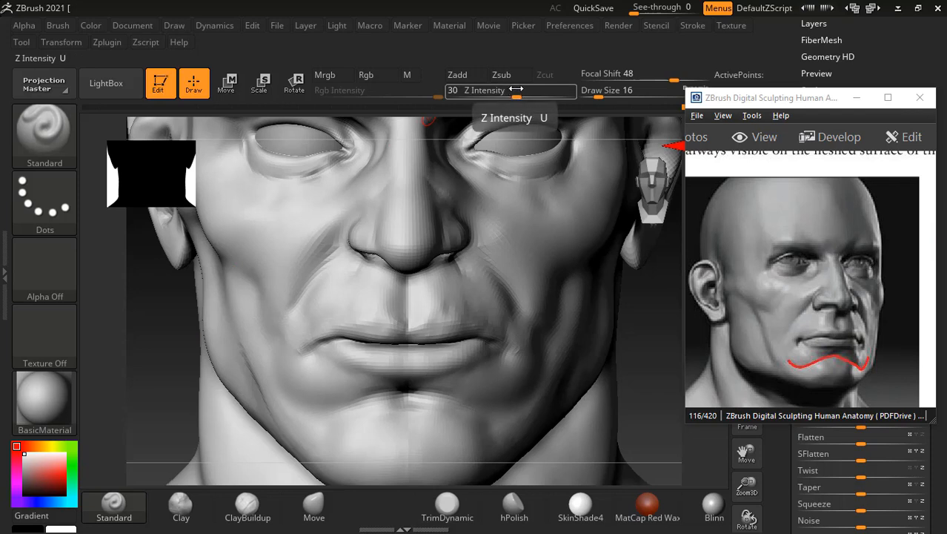
{"action": "left_click_drag", "start_coordinate": [516, 89], "coordinate": [525, 89]}
{"action": "left_click_drag", "start_coordinate": [627, 356], "coordinate": [387, 396], "text": "alt"}
{"action": "left_click_drag", "start_coordinate": [620, 355], "coordinate": [495, 295]}
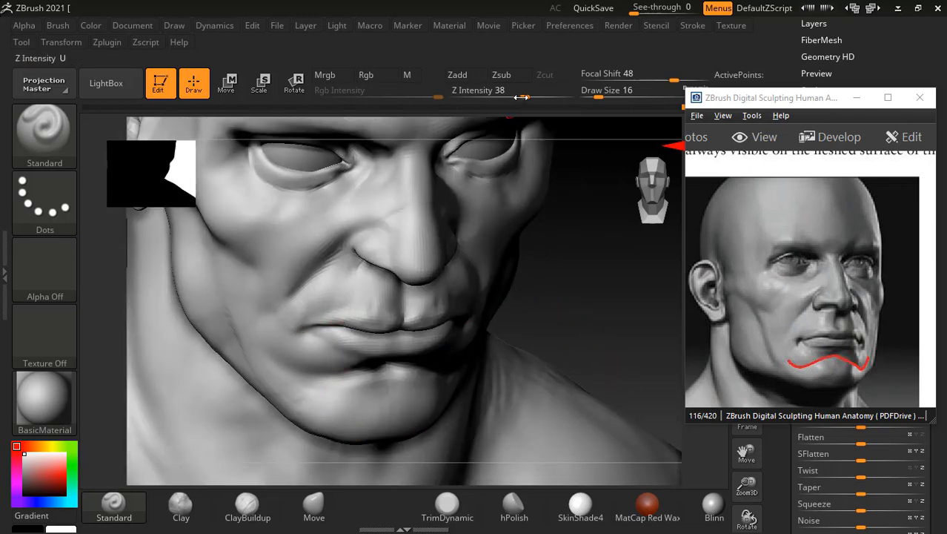
Step: Set the Standard brush's Z Intensity to 62 and Focal Shift to 40, and check the nose and mouth from several angles
{"action": "left_click_drag", "start_coordinate": [517, 89], "coordinate": [548, 89]}
{"action": "mouse_move", "coordinate": [667, 74]}
{"action": "left_mouse_down"}
{"action": "mouse_move", "coordinate": [655, 74]}
{"action": "mouse_move", "coordinate": [670, 74]}
{"action": "left_mouse_up"}
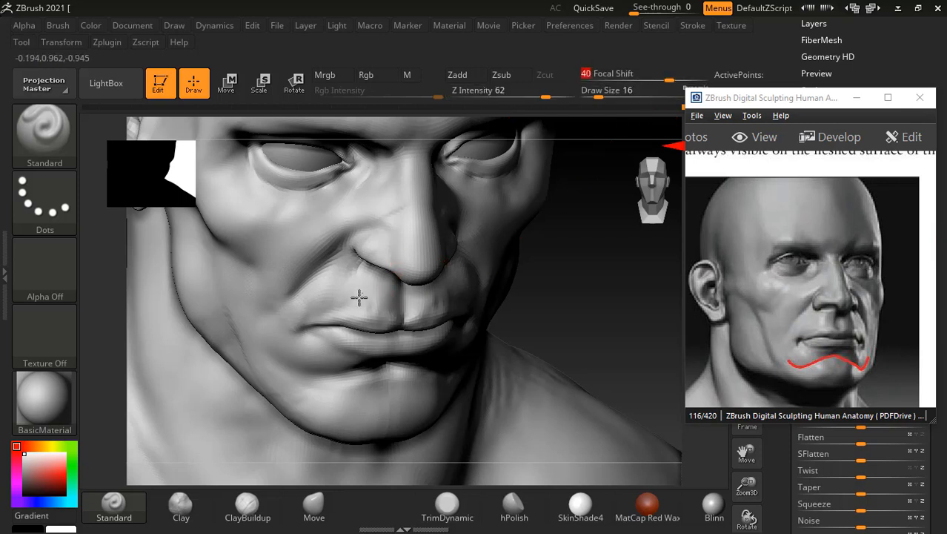
{"action": "left_click_drag", "start_coordinate": [552, 285], "coordinate": [493, 324]}
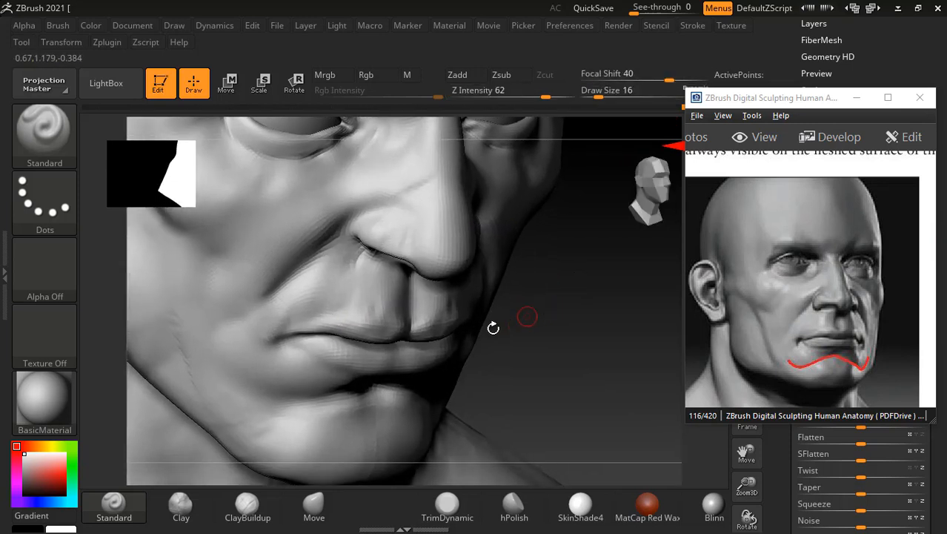
{"action": "left_click_drag", "start_coordinate": [576, 305], "coordinate": [402, 327]}
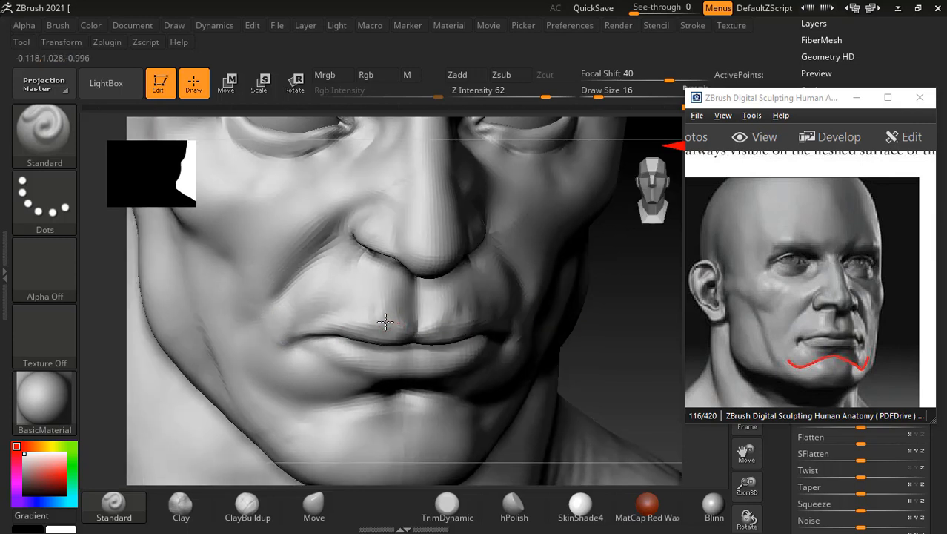
{"action": "left_click_drag", "start_coordinate": [599, 338], "coordinate": [272, 359]}
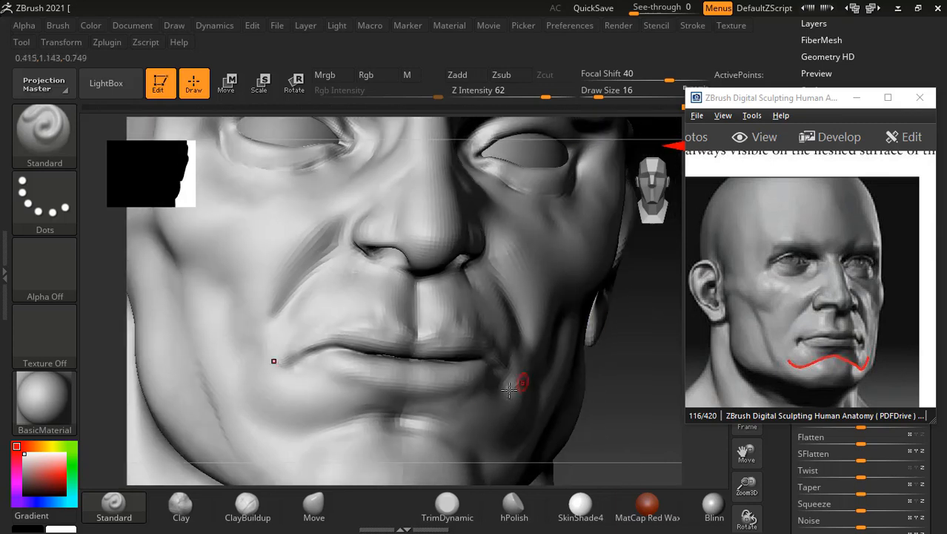
Step: Rework the philtrum with ClayBuildup, smooth it, and lower the Smooth brush's Z Intensity to 14
{"action": "left_click", "coordinate": [248, 506]}
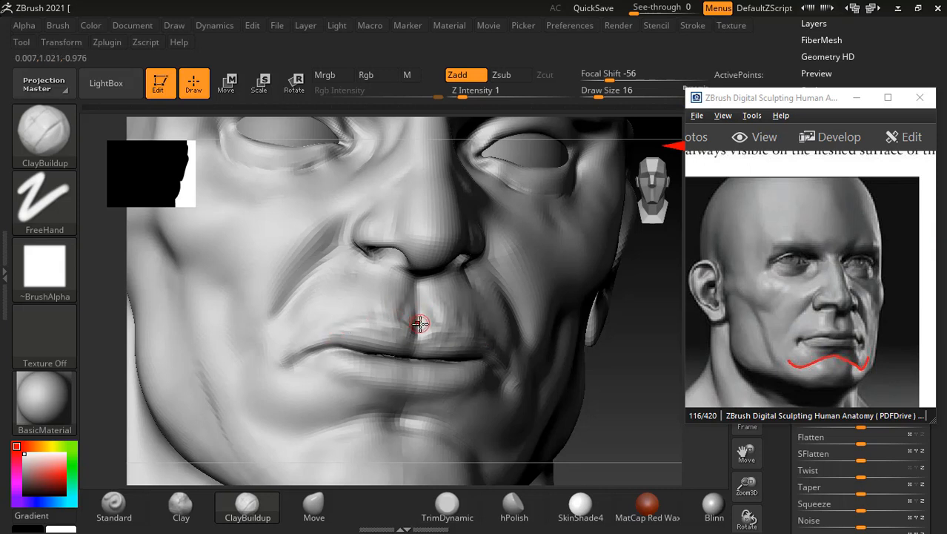
{"action": "key", "text": "shift"}
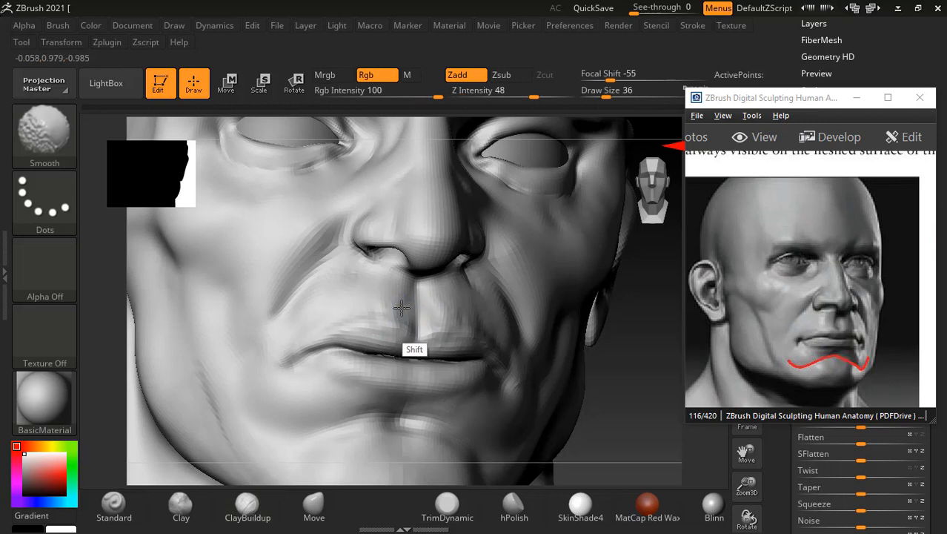
{"action": "key", "text": "shift"}
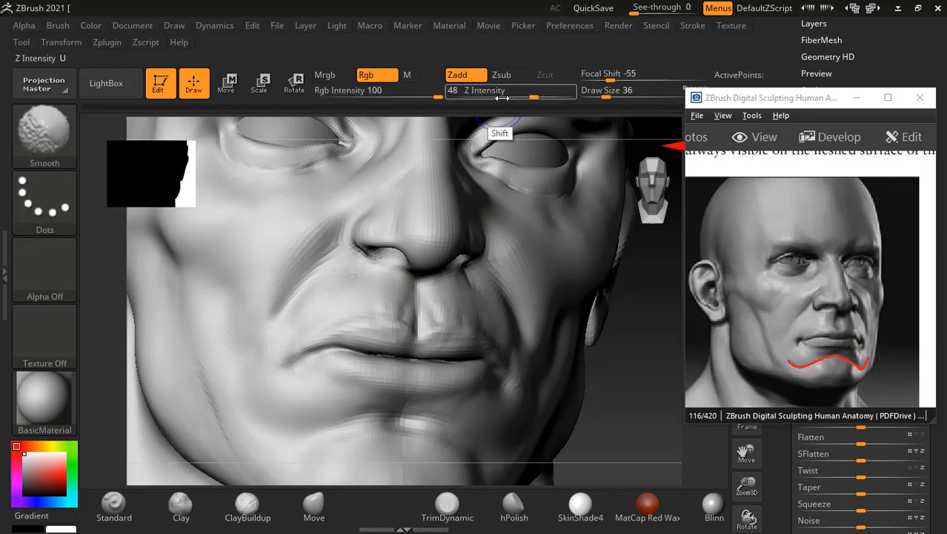
{"action": "left_click_drag", "start_coordinate": [508, 93], "coordinate": [512, 93]}
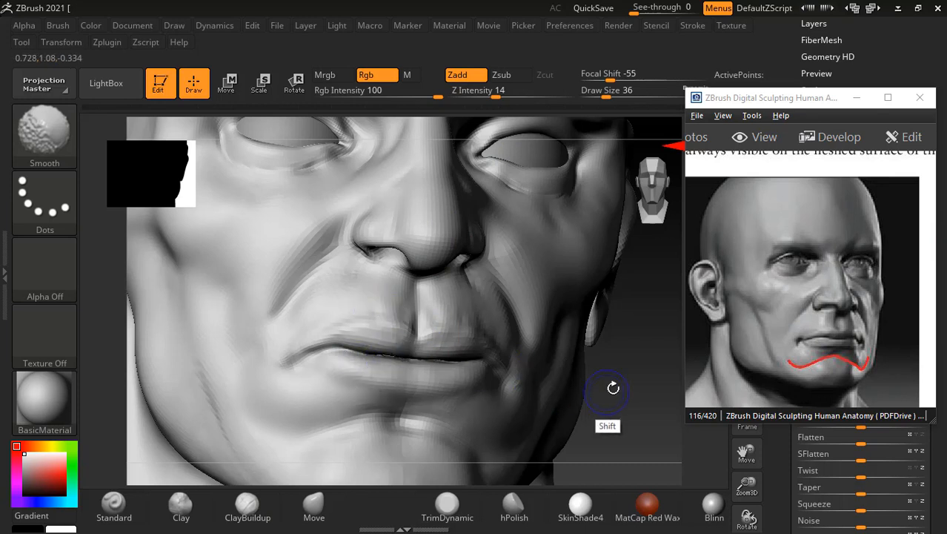
Step: Carve the philtrum groove between the nose and upper lip with ClayBuildup at Draw Size 24
{"action": "left_click_drag", "start_coordinate": [613, 387], "coordinate": [626, 386]}
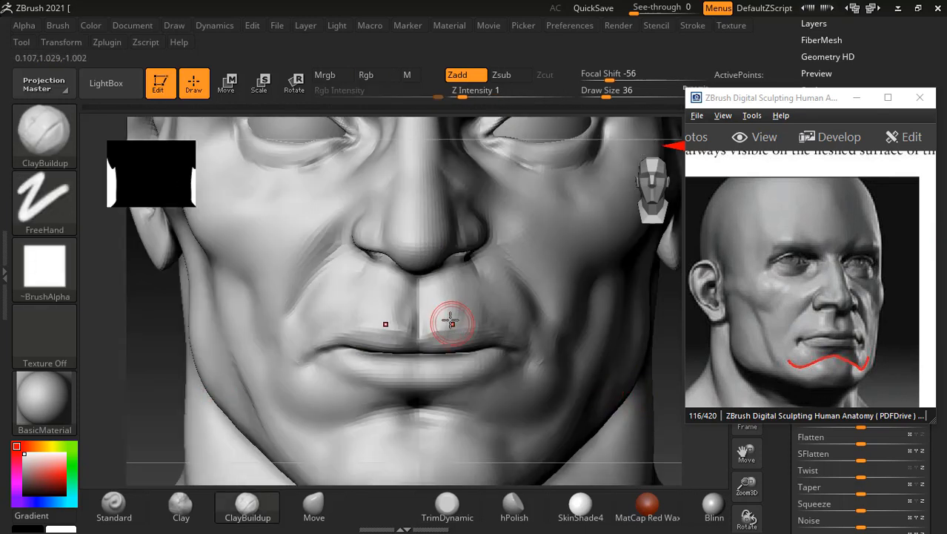
{"action": "key", "text": "bracketleft"}
{"action": "left_click_drag", "start_coordinate": [415, 295], "coordinate": [412, 290], "text": "alt"}
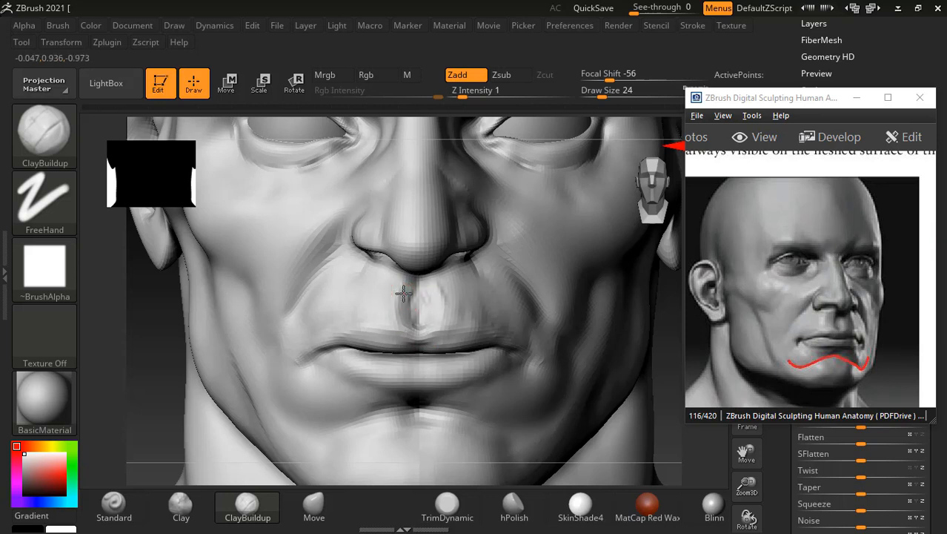
{"action": "mouse_move", "coordinate": [403, 294]}
{"action": "left_mouse_down"}
{"action": "mouse_move", "coordinate": [417, 286]}
{"action": "mouse_move", "coordinate": [403, 304]}
{"action": "mouse_move", "coordinate": [417, 295]}
{"action": "mouse_move", "coordinate": [423, 347]}
{"action": "left_mouse_up"}
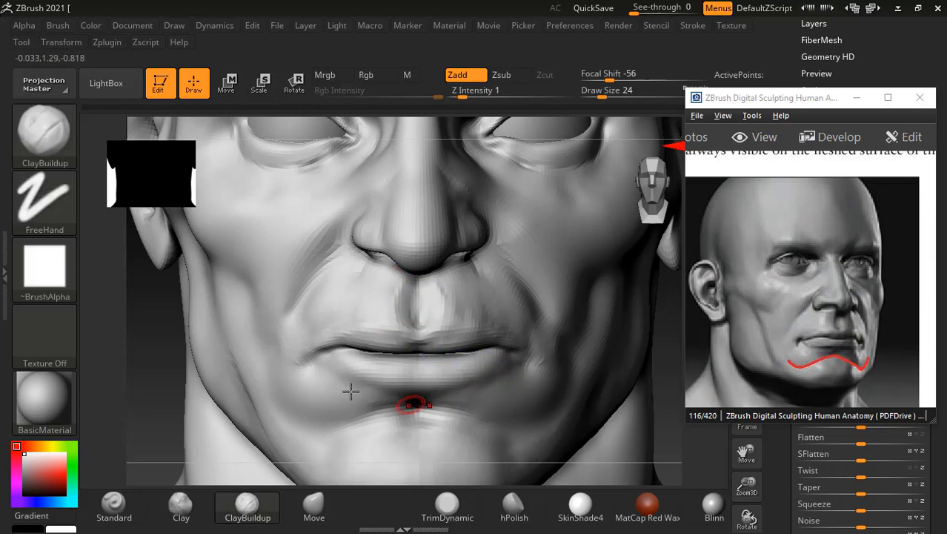
{"action": "left_click_drag", "start_coordinate": [158, 344], "coordinate": [258, 334]}
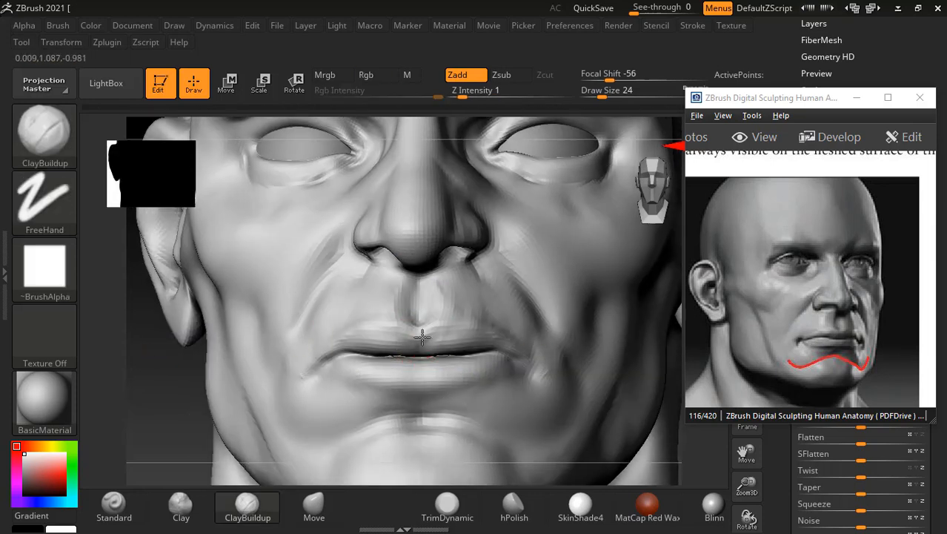
Step: Lightly smooth the center of the upper lip and the area between the philtrum and the nostril
{"action": "mouse_move", "coordinate": [429, 335]}
{"action": "left_mouse_down", "text": "shift"}
{"action": "mouse_move", "coordinate": [437, 335]}
{"action": "mouse_move", "coordinate": [419, 339]}
{"action": "left_mouse_up", "text": "shift"}
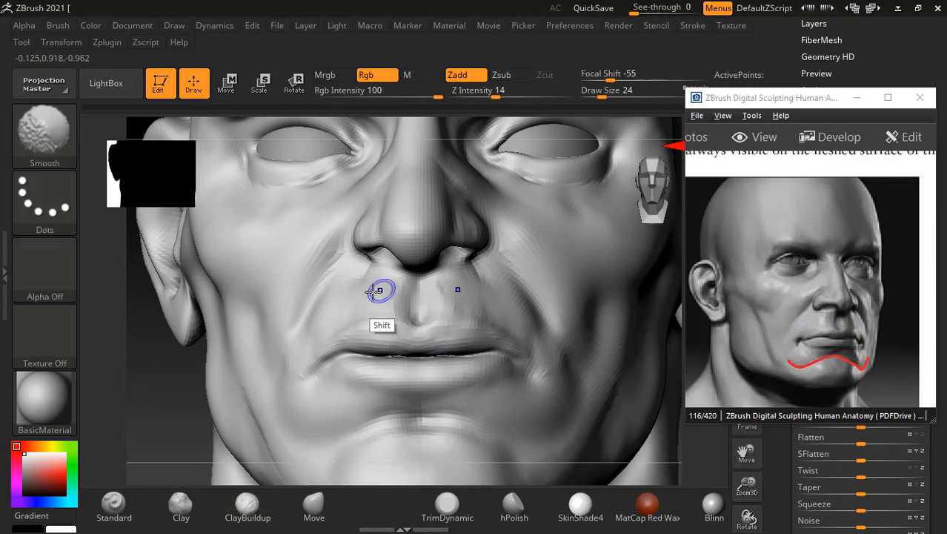
{"action": "left_click_drag", "start_coordinate": [180, 394], "coordinate": [297, 385]}
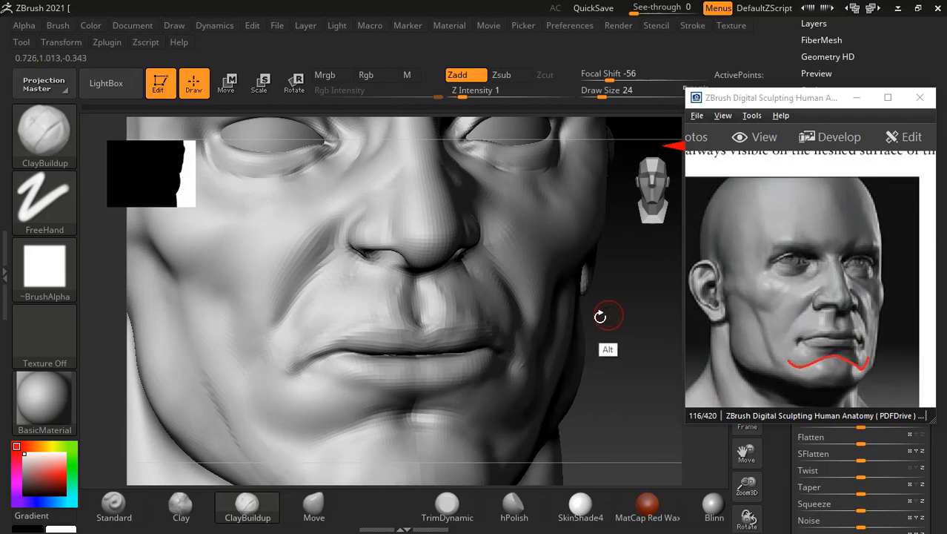
{"action": "left_click_drag", "start_coordinate": [378, 284], "coordinate": [395, 297], "text": "shift"}
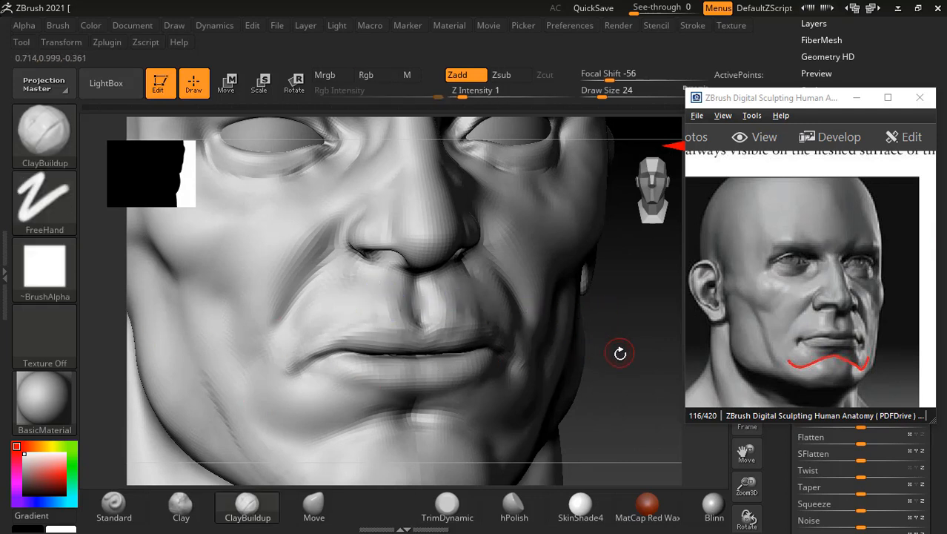
Step: Refine the top of the philtrum beneath the nose with the Standard brush at Draw Size 12 and check the front view
{"action": "left_click_drag", "start_coordinate": [621, 354], "coordinate": [624, 357]}
{"action": "left_click", "coordinate": [117, 517]}
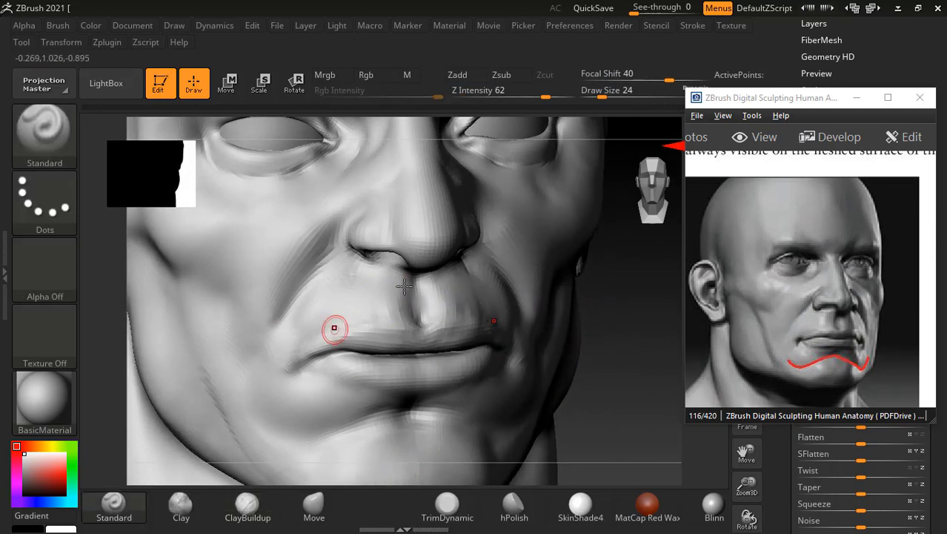
{"action": "key", "text": "alt"}
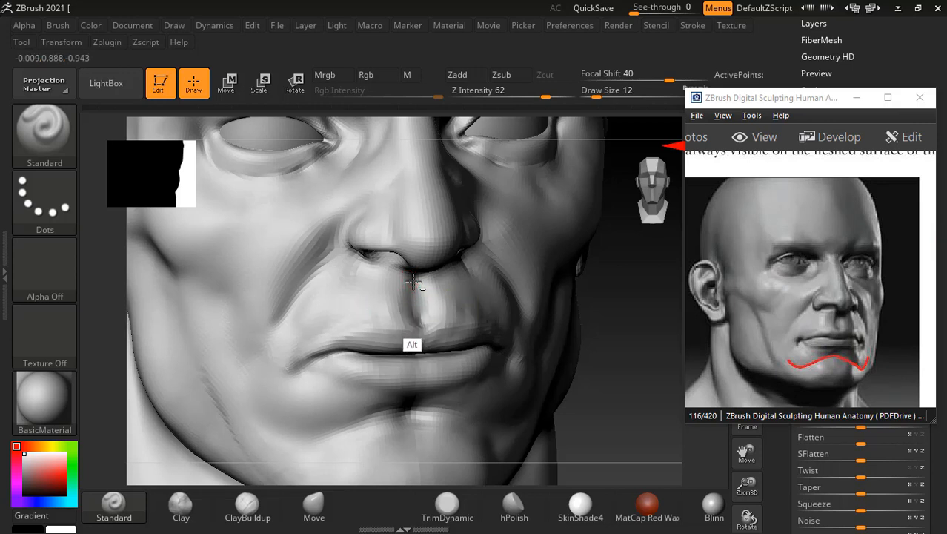
{"action": "left_click_drag", "start_coordinate": [398, 274], "coordinate": [434, 272]}
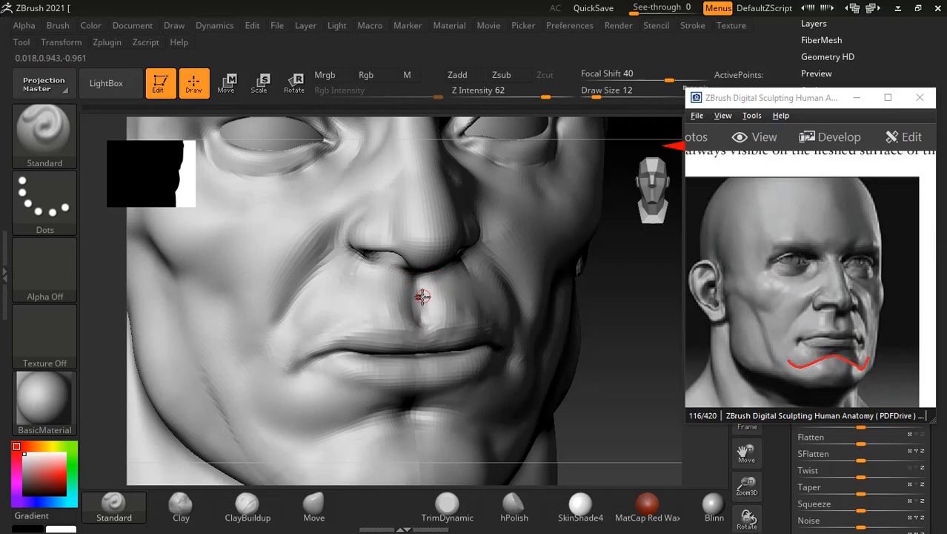
{"action": "left_click_drag", "start_coordinate": [630, 337], "coordinate": [597, 336]}
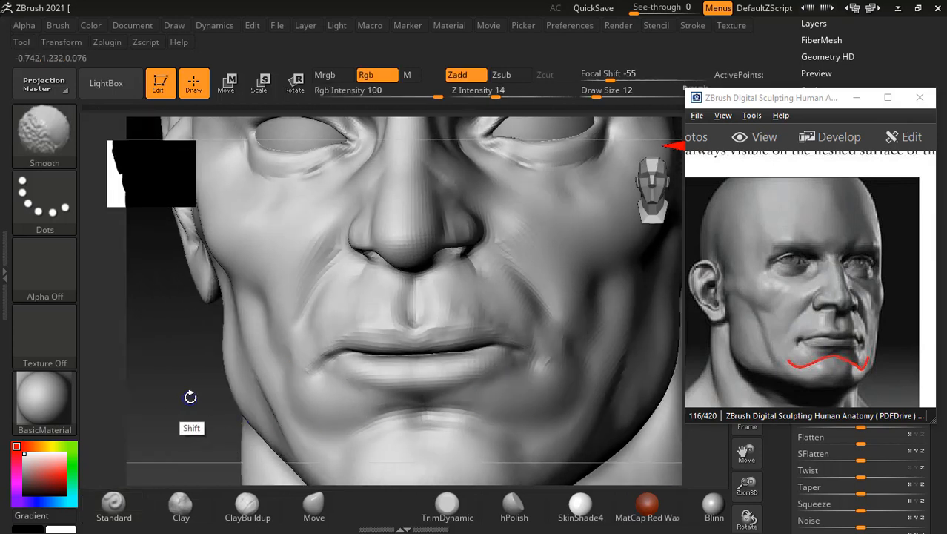
{"action": "left_click_drag", "start_coordinate": [190, 397], "coordinate": [143, 346], "text": "shift"}
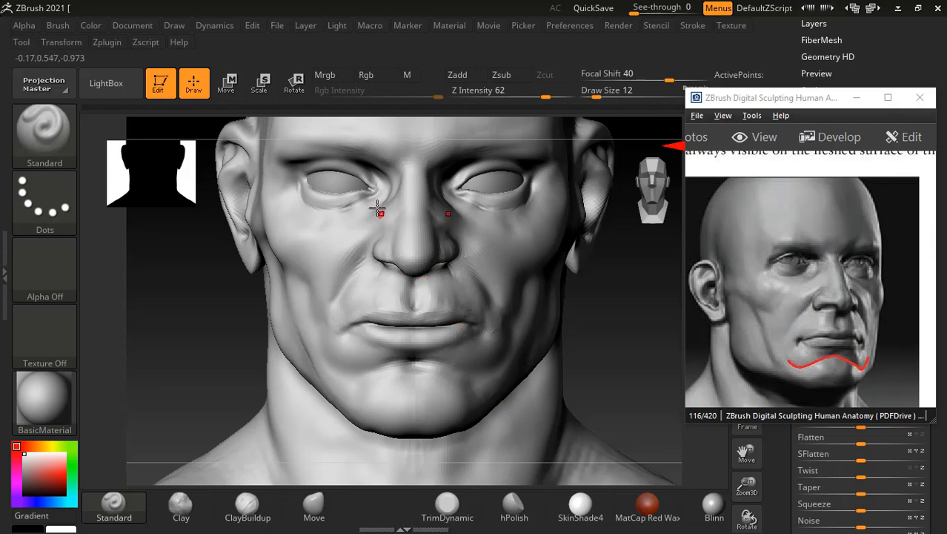
Step: Make the head's right eyeball the active subtool, choose the TrimDynamic brush and minimize the anatomy book window
{"action": "key", "text": "bracketright"}
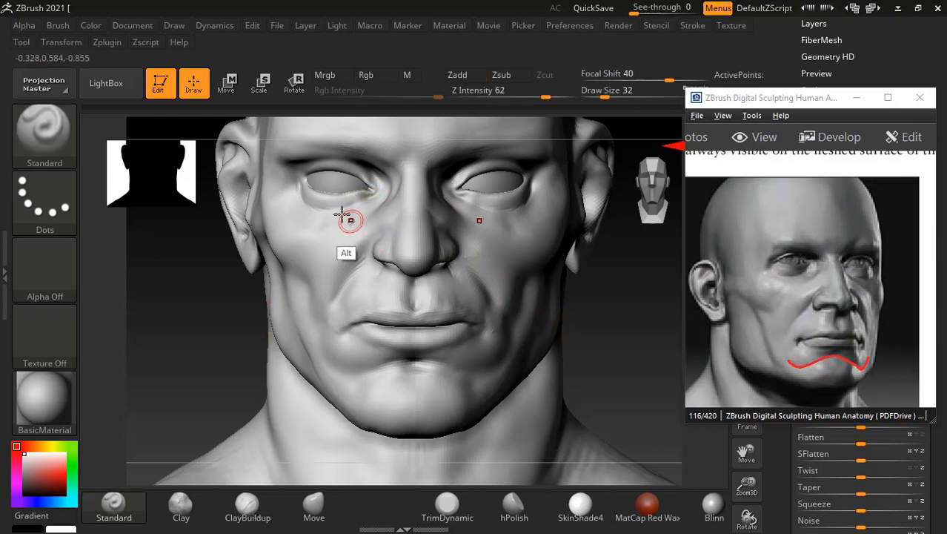
{"action": "left_click", "coordinate": [338, 183], "text": "alt"}
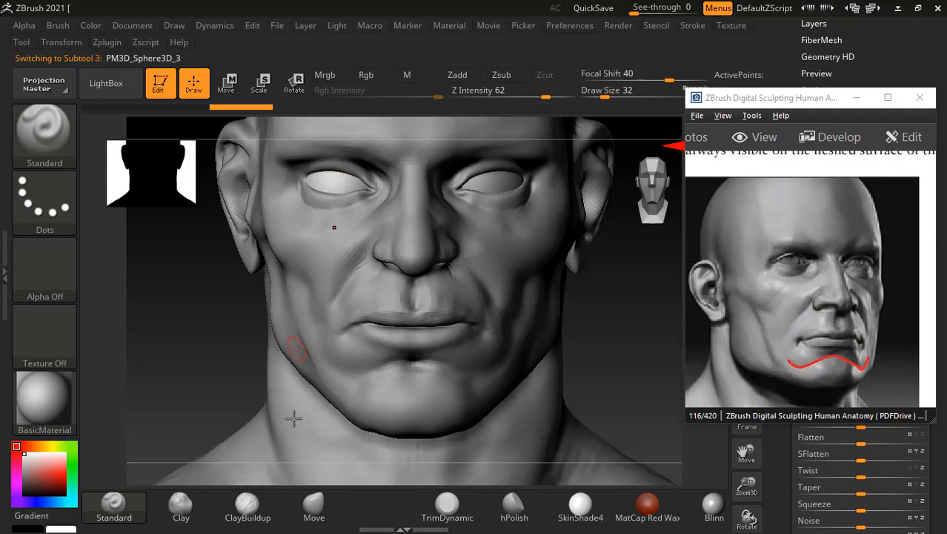
{"action": "left_click", "coordinate": [447, 507]}
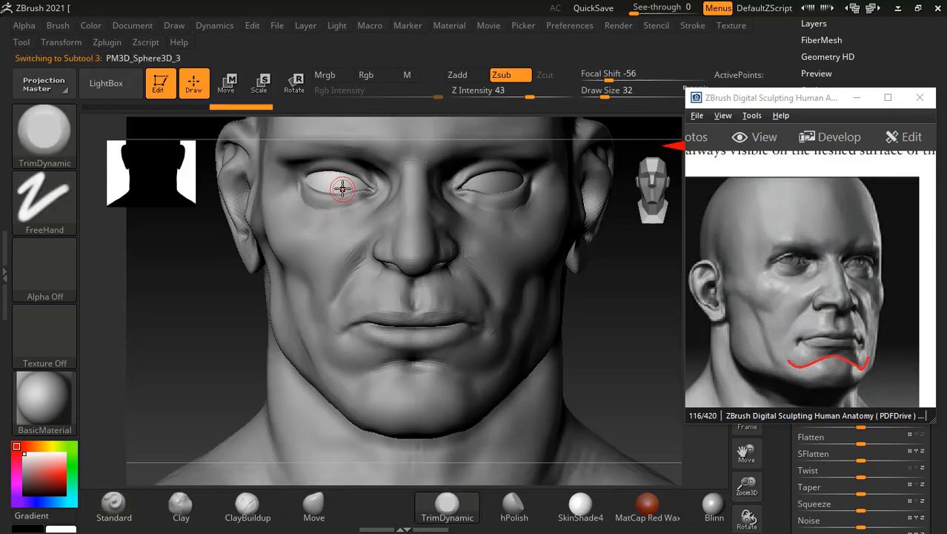
{"action": "left_click", "coordinate": [856, 97]}
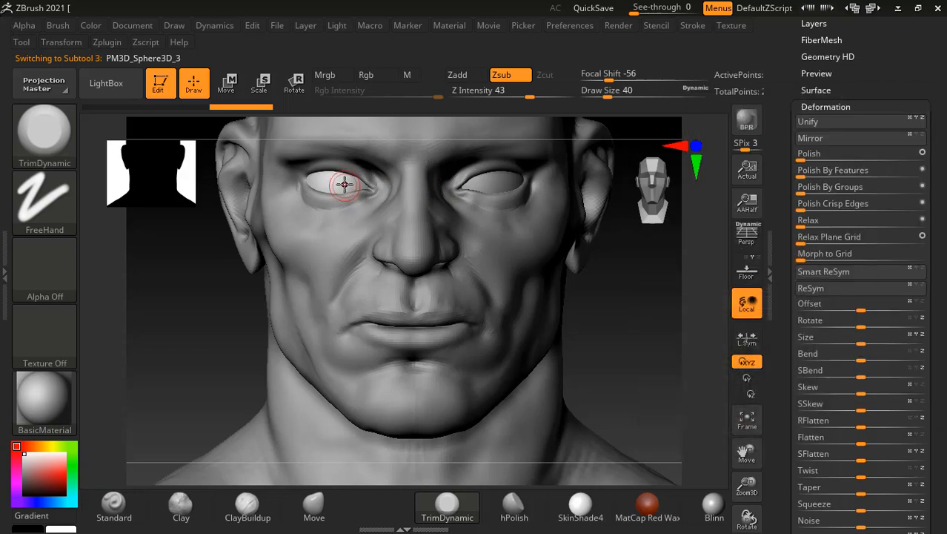
Step: Flatten the front of the selected eyeball with TrimDynamic at Draw Size 104
{"action": "key", "text": "bracketright"}
{"action": "key", "text": "bracketright"}
{"action": "key", "text": "bracketright"}
{"action": "key", "text": "bracketright"}
{"action": "key", "text": "bracketright"}
{"action": "key", "text": "bracketright"}
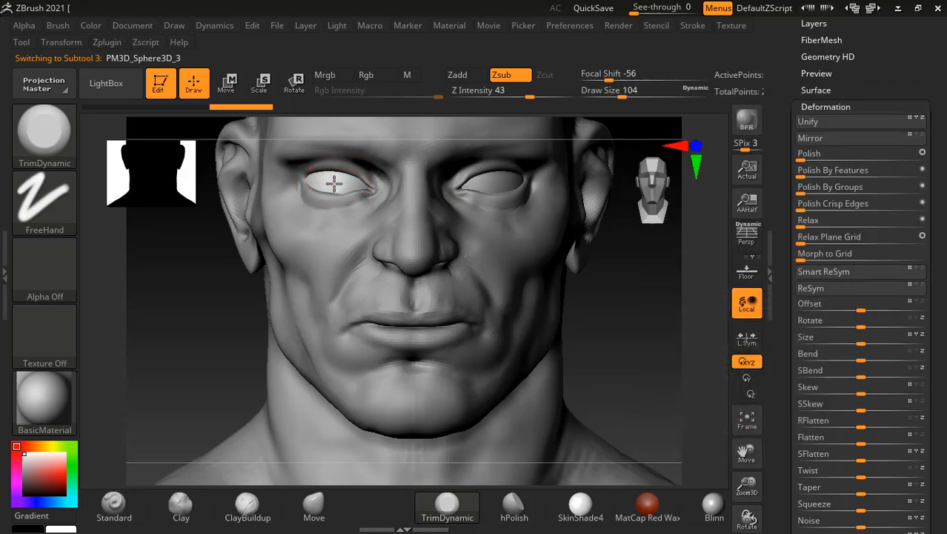
{"action": "left_click_drag", "start_coordinate": [683, 311], "coordinate": [657, 302]}
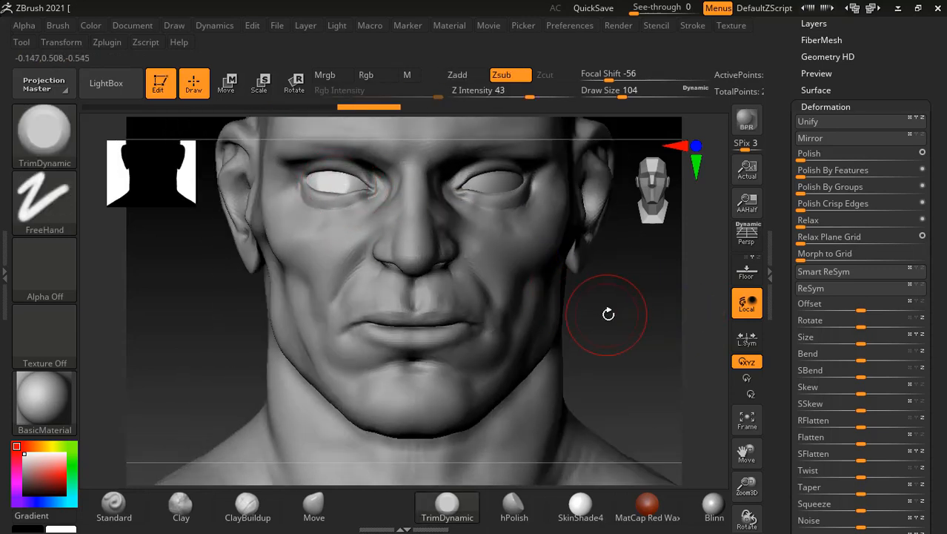
Step: Choose the Standard brush with Draw Size 56 for sculpting the flattened eyeball
{"action": "left_click_drag", "start_coordinate": [611, 311], "coordinate": [604, 304]}
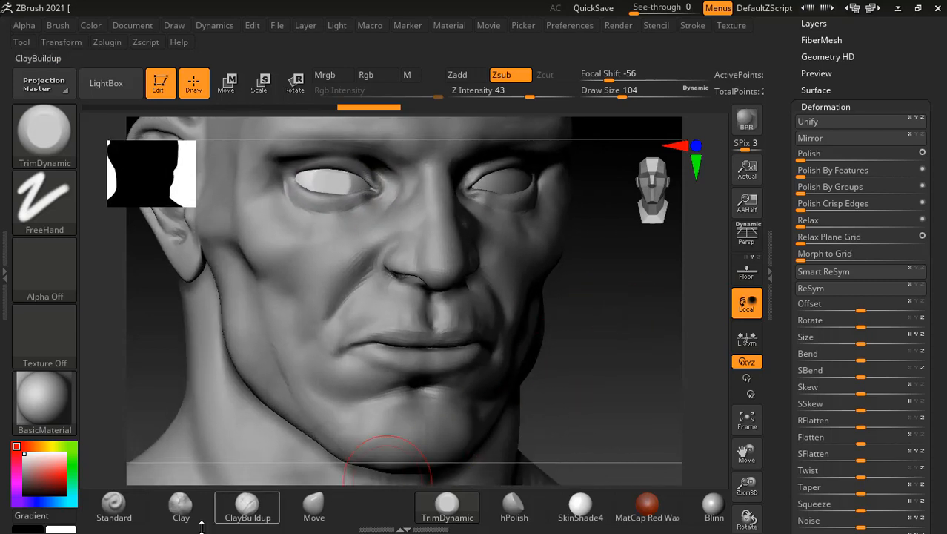
{"action": "left_click", "coordinate": [113, 504]}
{"action": "key", "text": "bracketleft"}
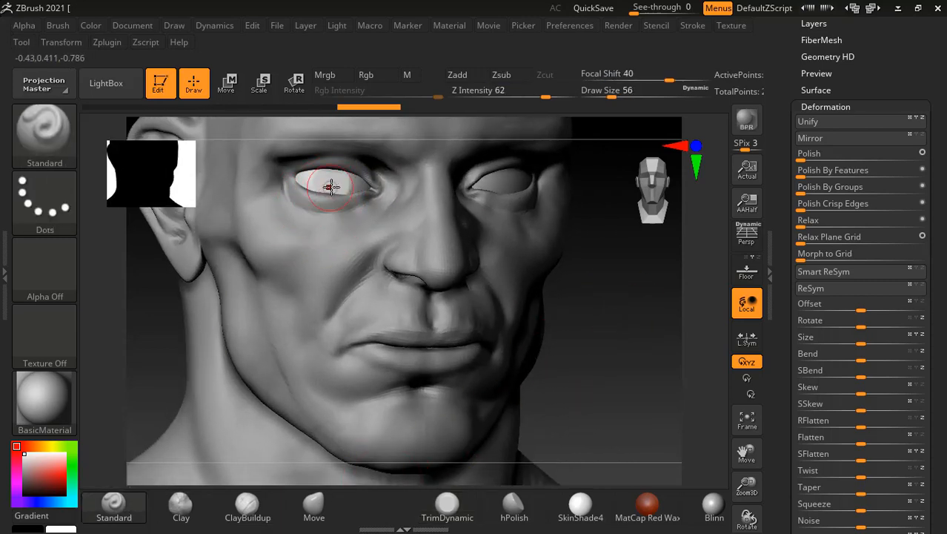
Step: Carve an iris depression into the centre of the eyeball with the Standard brush at draw size 36, with Zadd enabled
{"action": "key", "text": "alt"}
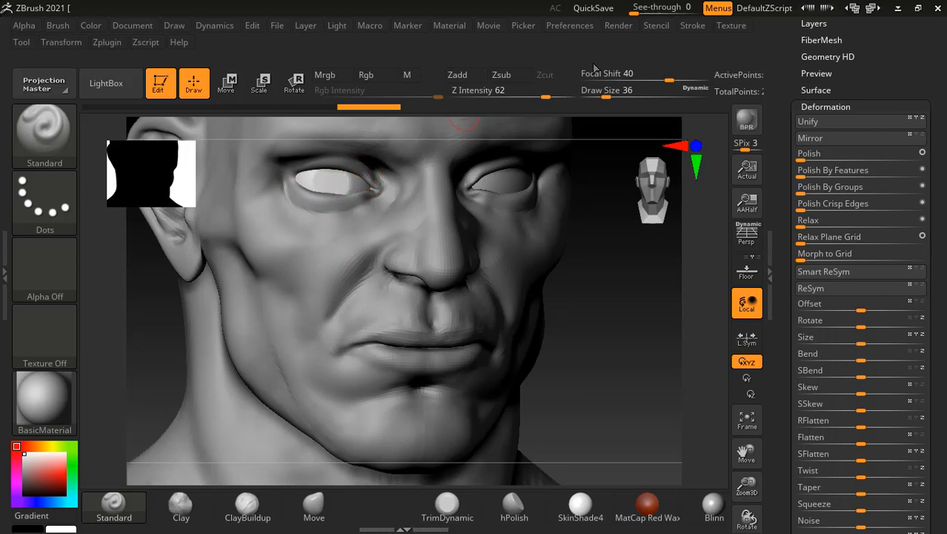
{"action": "left_click", "coordinate": [458, 75]}
{"action": "left_click_drag", "start_coordinate": [332, 183], "coordinate": [332, 181], "text": "alt"}
{"action": "left_click_drag", "start_coordinate": [621, 295], "coordinate": [631, 287], "text": "shift"}
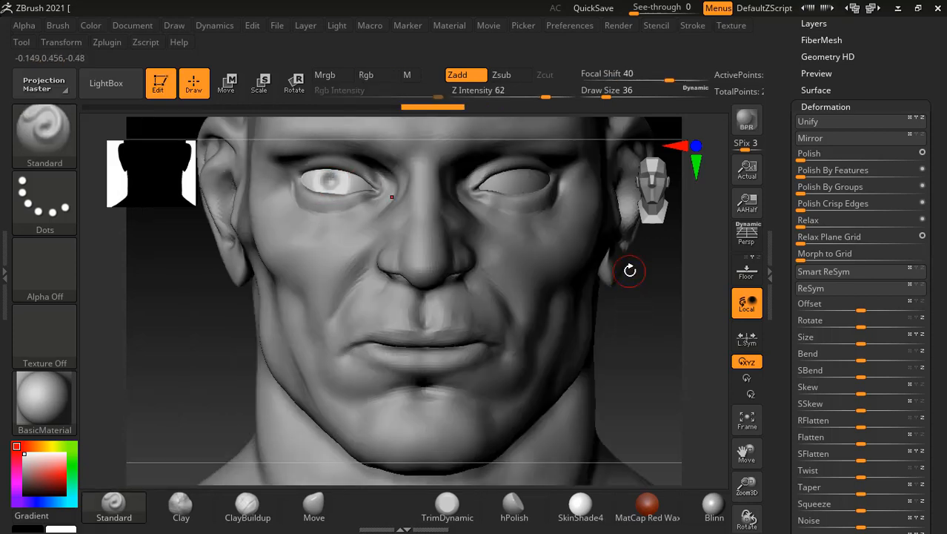
Step: Delete the plain eyeball subtool PM3D_Sphere3D_2 from the subtool list
{"action": "scroll", "coordinate": [835, 89], "scroll_direction": "up", "scroll_amount": 3}
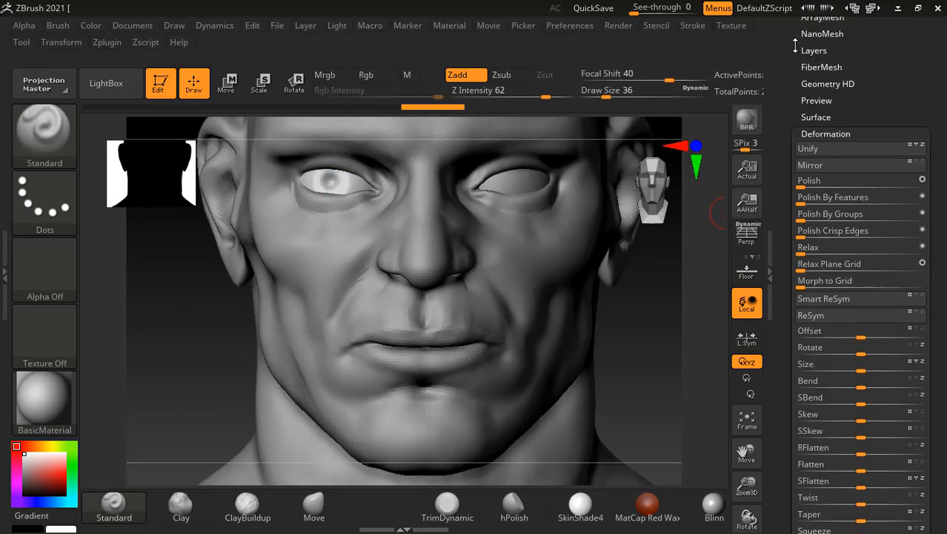
{"action": "left_click", "coordinate": [821, 80]}
{"action": "left_click", "coordinate": [817, 63]}
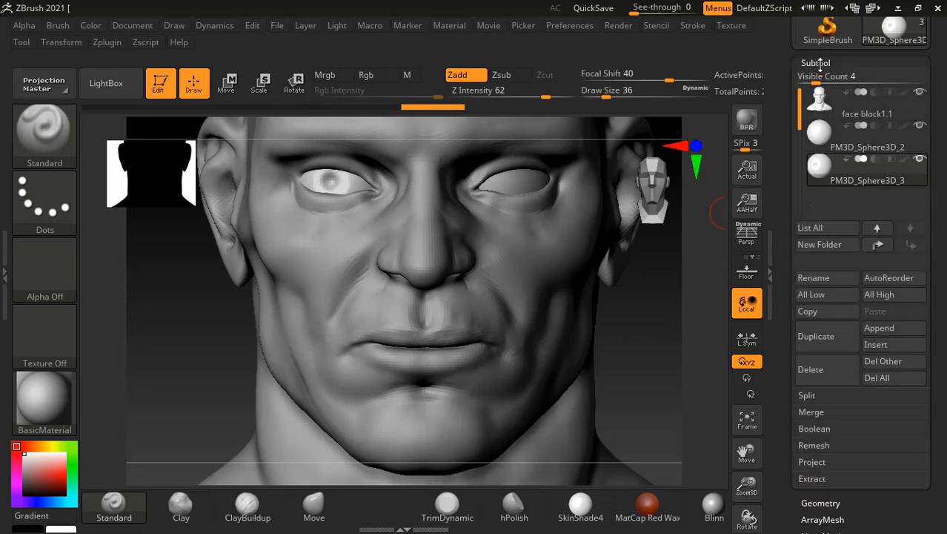
{"action": "left_click", "coordinate": [831, 145]}
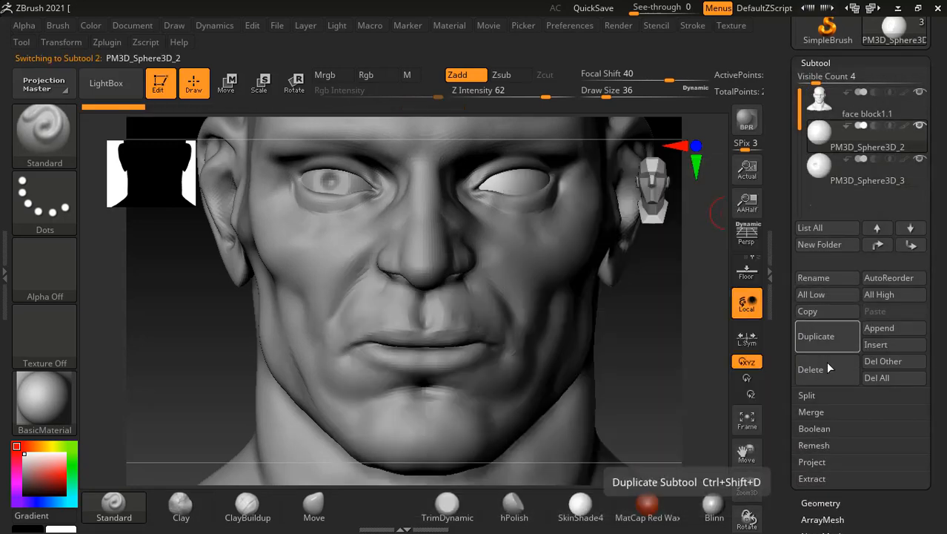
{"action": "left_click", "coordinate": [827, 374]}
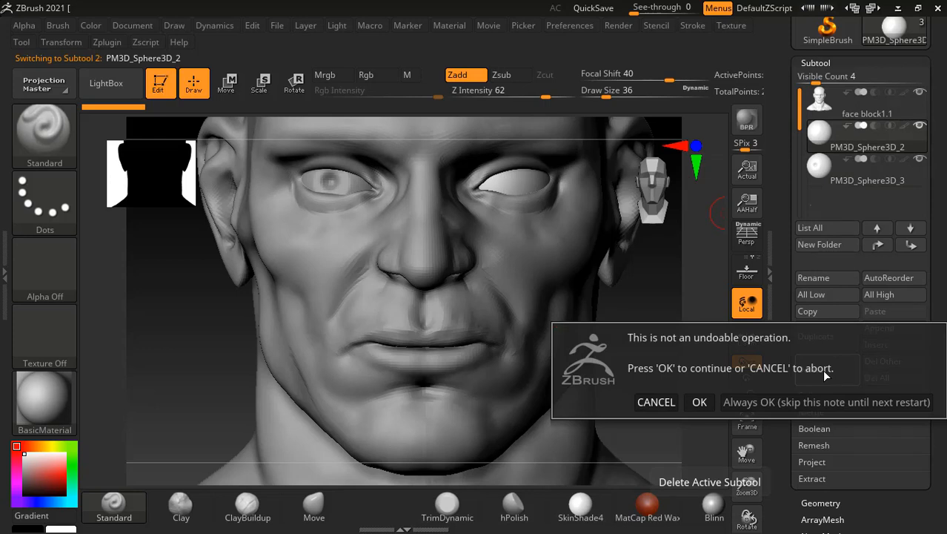
{"action": "left_click", "coordinate": [693, 403]}
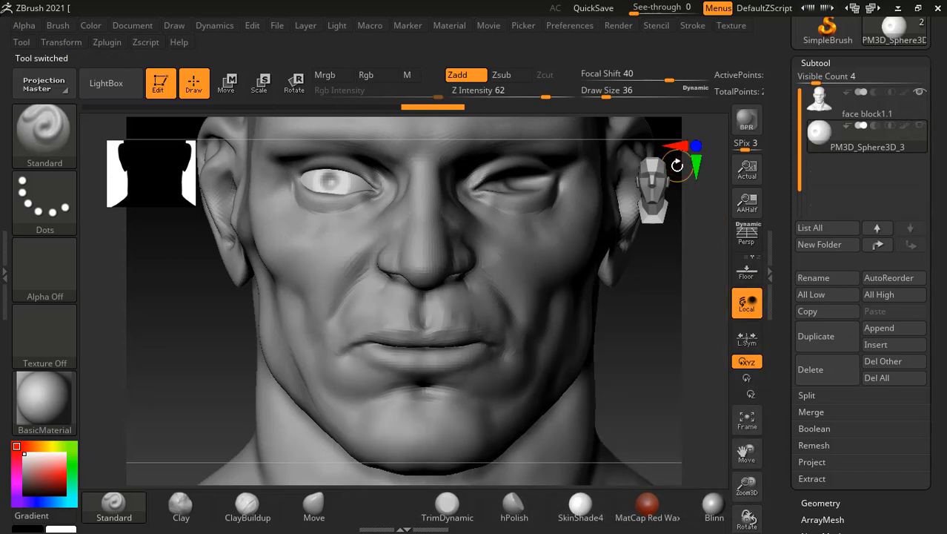
Step: Duplicate the detailed eyeball subtool PM3D_Sphere3D_3
{"action": "key", "text": "ctrl"}
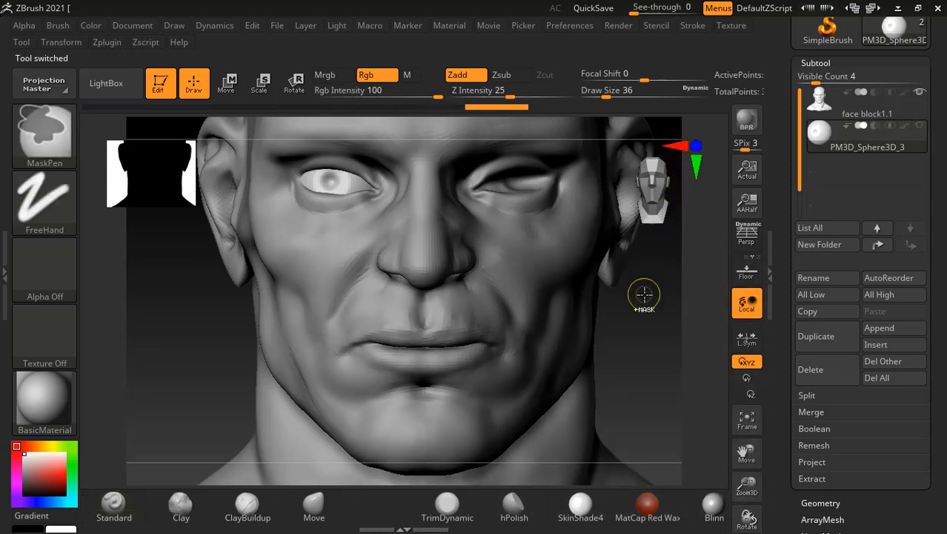
{"action": "left_click_drag", "start_coordinate": [786, 430], "coordinate": [791, 369]}
{"action": "left_click", "coordinate": [813, 404]}
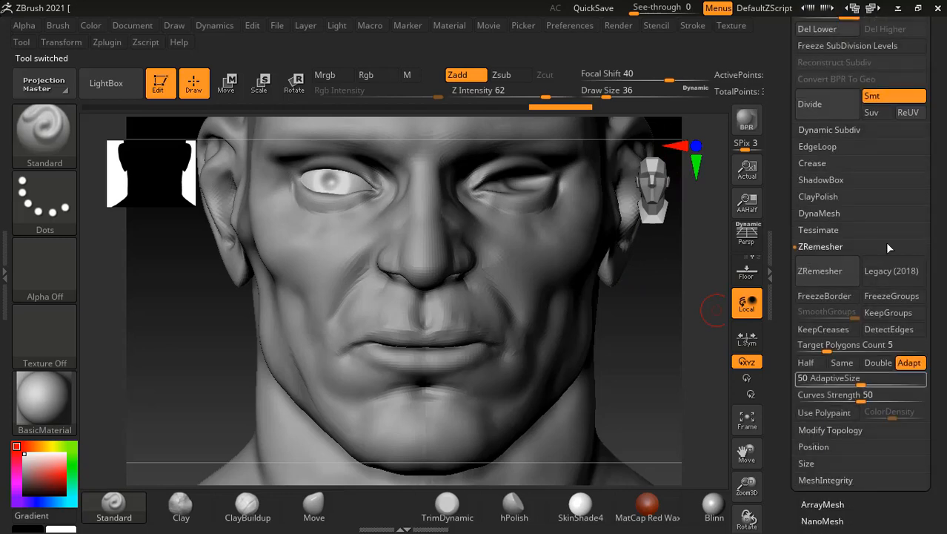
{"action": "left_click_drag", "start_coordinate": [783, 67], "coordinate": [786, 128]}
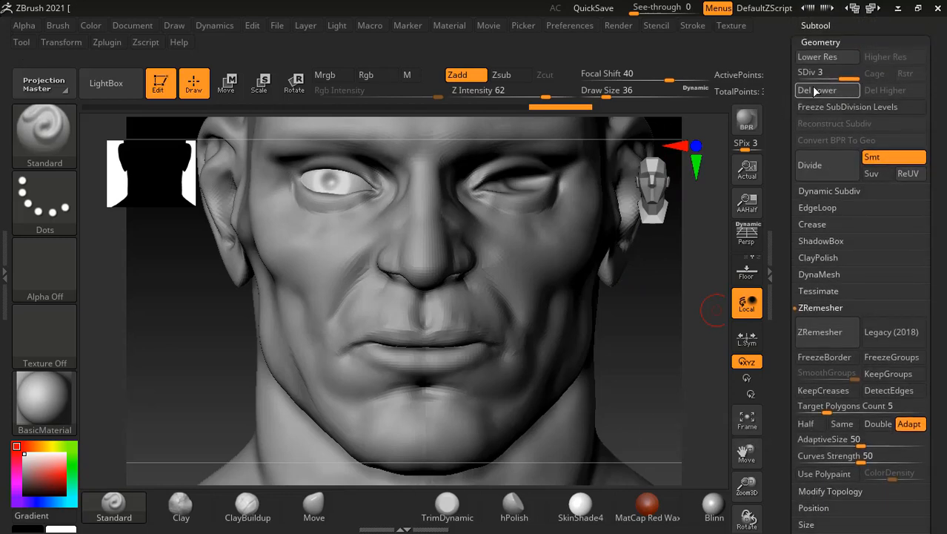
{"action": "left_click", "coordinate": [809, 25]}
{"action": "left_click", "coordinate": [830, 300]}
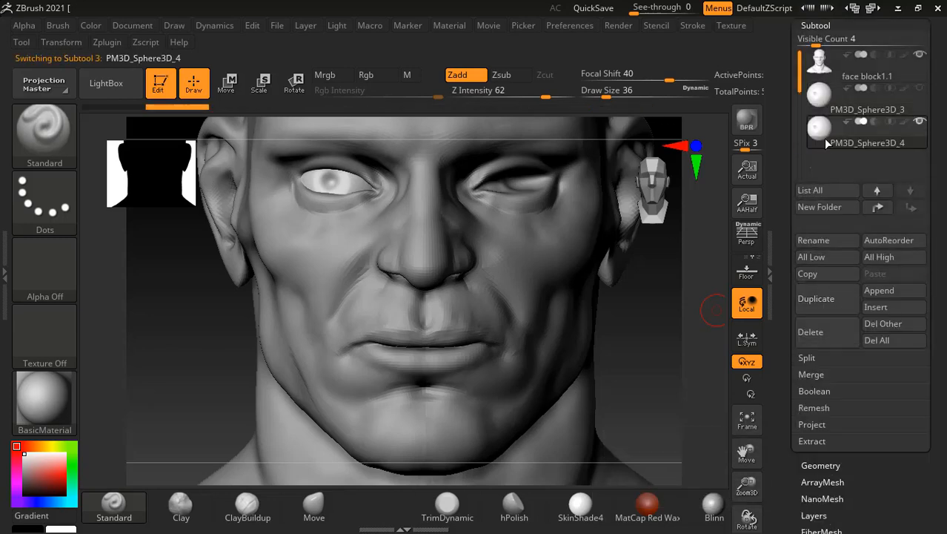
Step: Mirror the duplicated eyeball into the opposite eye socket with the Mirror deformation
{"action": "left_click_drag", "start_coordinate": [780, 205], "coordinate": [787, 39]}
{"action": "left_click", "coordinate": [828, 127]}
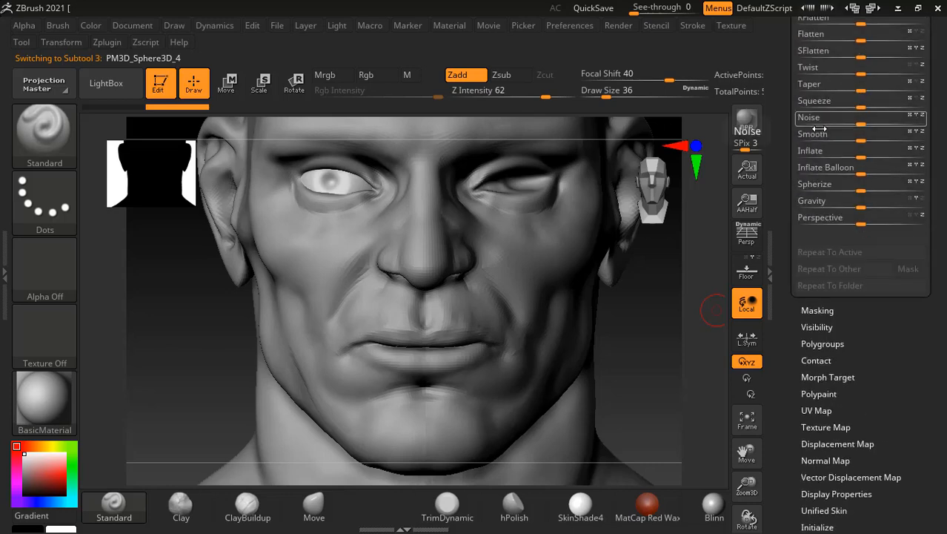
{"action": "left_click_drag", "start_coordinate": [787, 96], "coordinate": [786, 282]}
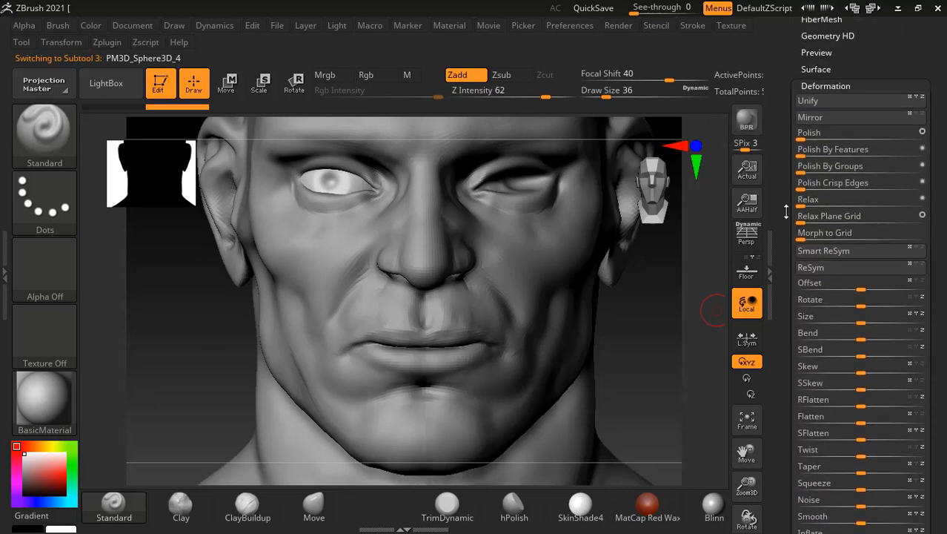
{"action": "left_click", "coordinate": [815, 116]}
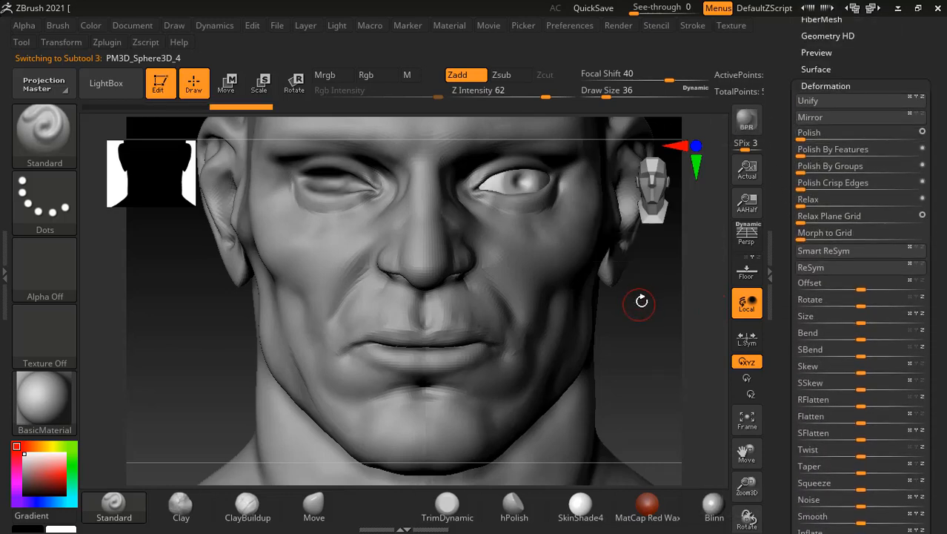
Step: Make the original eyeball subtool PM3D_Sphere3D_3 visible again
{"action": "left_click_drag", "start_coordinate": [797, 56], "coordinate": [800, 200]}
{"action": "left_click", "coordinate": [815, 227]}
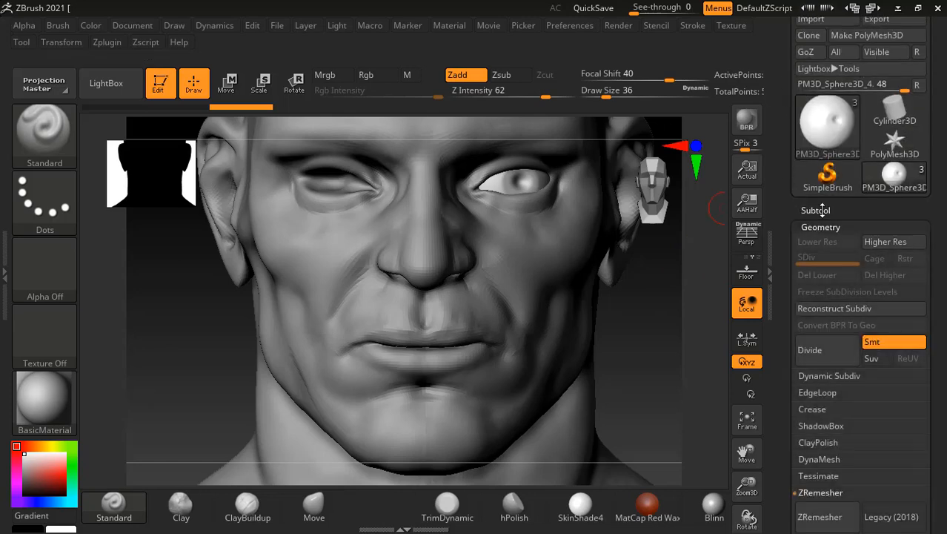
{"action": "left_click", "coordinate": [822, 210]}
{"action": "left_click", "coordinate": [920, 274]}
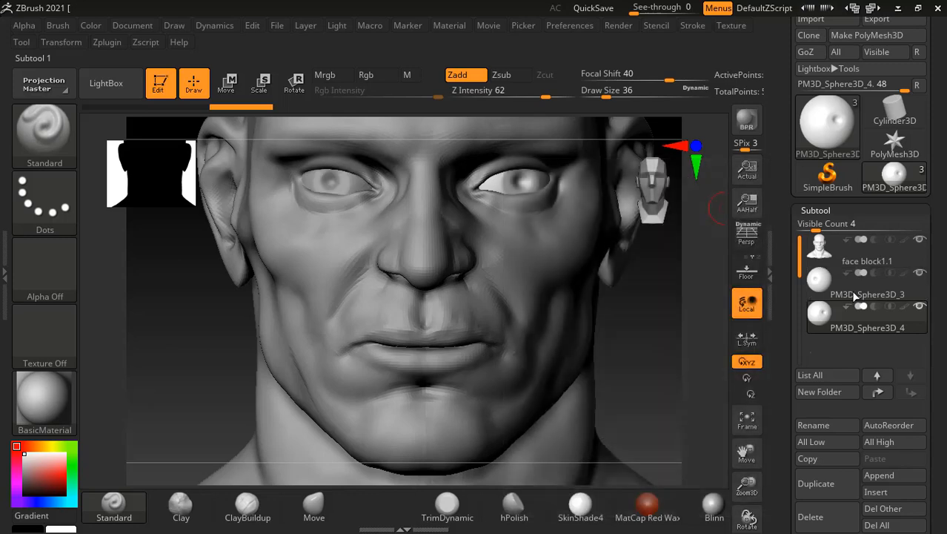
Step: Select the face block1.1 subtool and subdivide its geometry once
{"action": "mouse_move", "coordinate": [639, 336]}
{"action": "left_mouse_down"}
{"action": "mouse_move", "coordinate": [626, 269]}
{"action": "mouse_move", "coordinate": [622, 298]}
{"action": "mouse_move", "coordinate": [606, 278]}
{"action": "mouse_move", "coordinate": [610, 313]}
{"action": "mouse_move", "coordinate": [607, 288]}
{"action": "mouse_move", "coordinate": [594, 323]}
{"action": "mouse_move", "coordinate": [569, 342]}
{"action": "mouse_move", "coordinate": [642, 342]}
{"action": "mouse_move", "coordinate": [611, 281]}
{"action": "mouse_move", "coordinate": [622, 287]}
{"action": "left_mouse_up"}
{"action": "left_click", "coordinate": [377, 253], "text": "alt"}
{"action": "key", "text": "ctrl"}
{"action": "key", "text": "ctrl+d"}
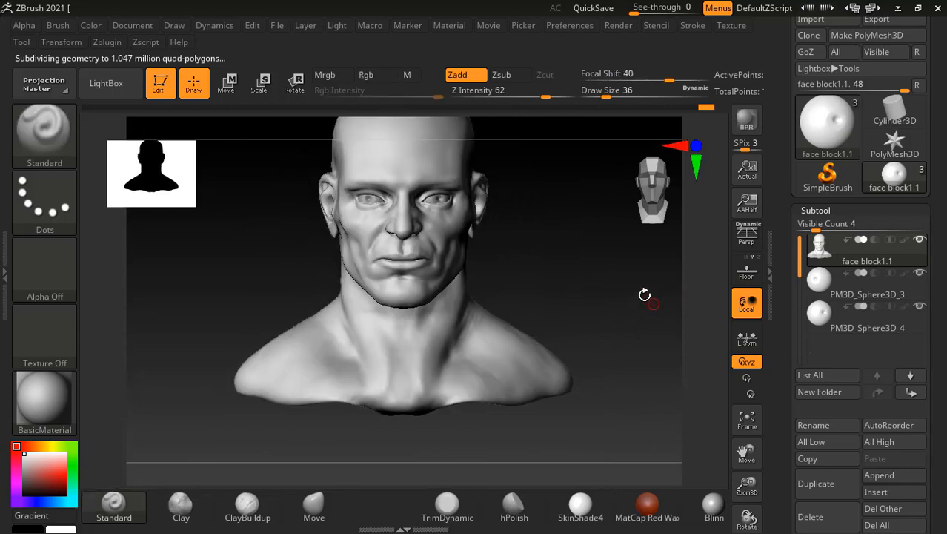
Step: Switch to the ACDSee reference viewer and browse forward through the anatomy book to the labelled nose figure on page-121
{"action": "key", "text": "alt+Tab"}
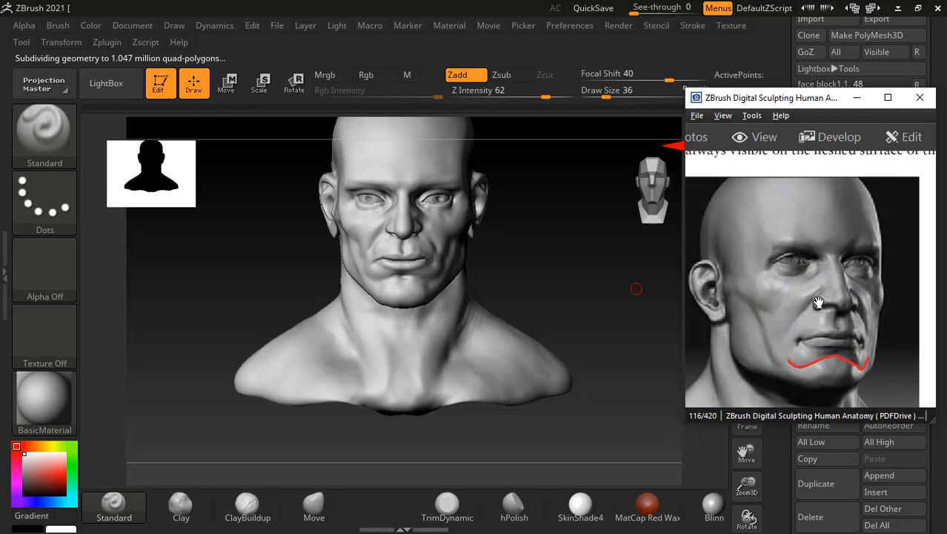
{"action": "scroll", "coordinate": [819, 302], "scroll_direction": "down", "scroll_amount": 3}
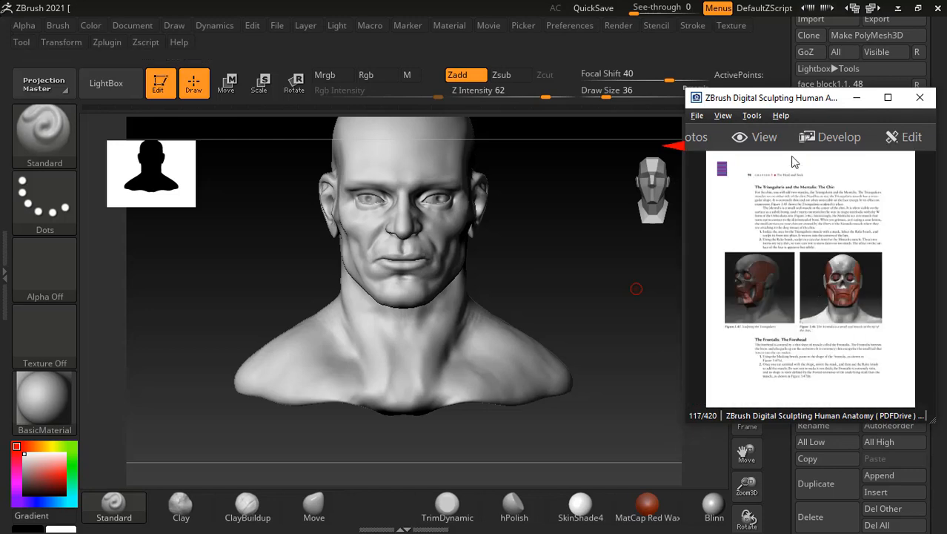
{"action": "left_click", "coordinate": [888, 98]}
{"action": "scroll", "coordinate": [586, 348], "scroll_direction": "down", "scroll_amount": 3}
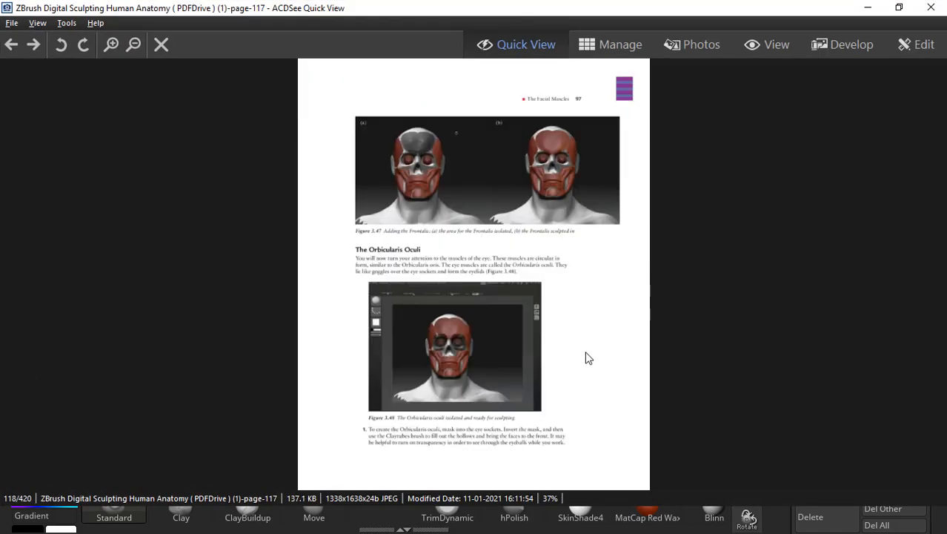
{"action": "scroll", "coordinate": [588, 358], "scroll_direction": "down", "scroll_amount": 2}
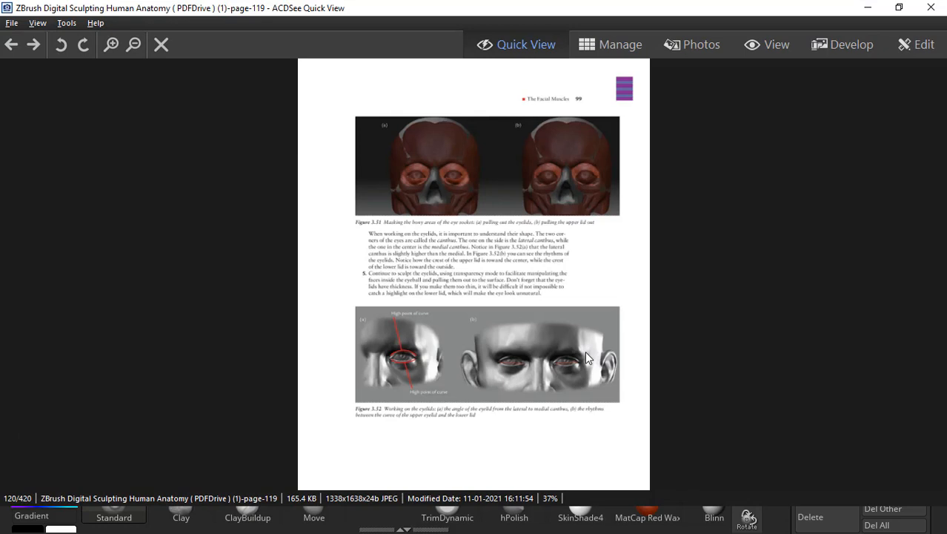
{"action": "scroll", "coordinate": [586, 353], "scroll_direction": "down", "scroll_amount": 1}
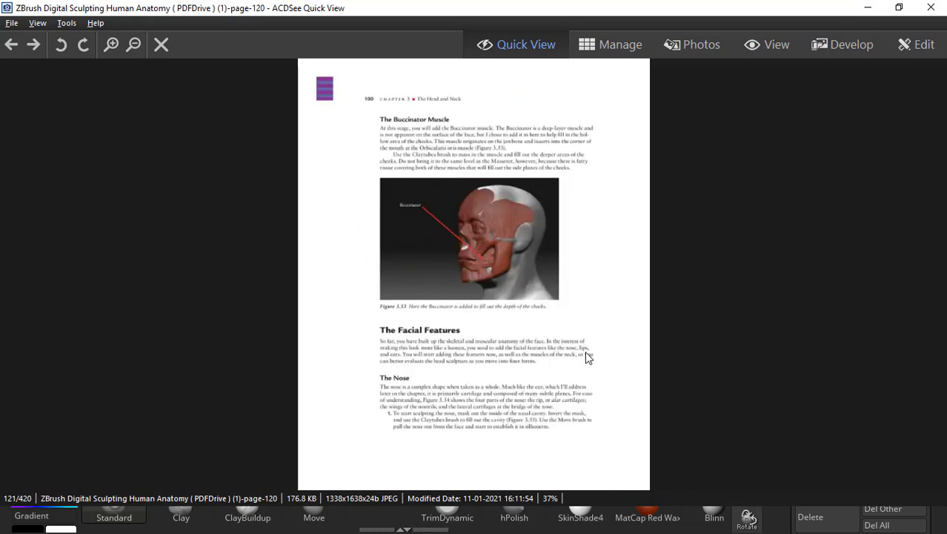
{"action": "scroll", "coordinate": [588, 358], "scroll_direction": "down", "scroll_amount": 1}
Step: Enlarge the labelled nose cartilage figure and restore and widen its window beside the head sculpt
{"action": "scroll", "coordinate": [588, 358], "scroll_direction": "up", "scroll_amount": 2, "text": "ctrl"}
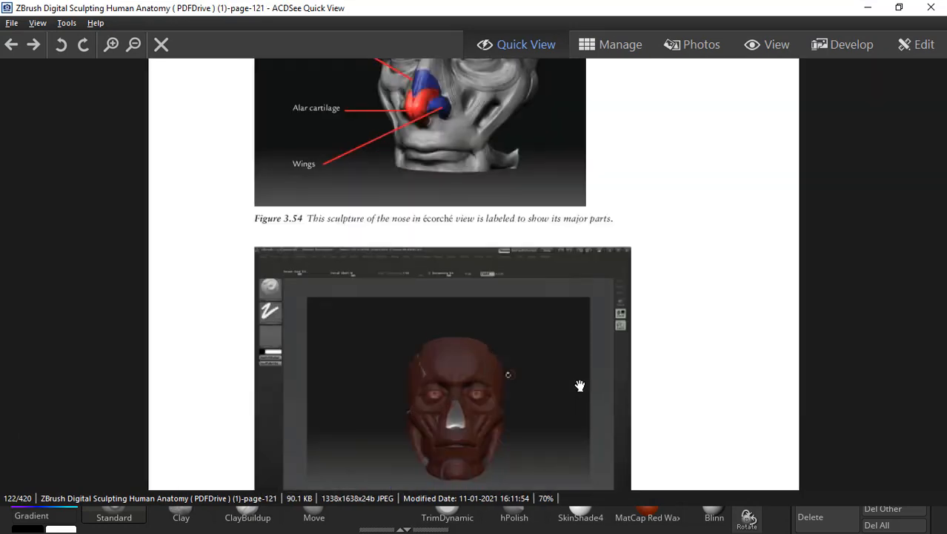
{"action": "left_click_drag", "start_coordinate": [422, 189], "coordinate": [429, 304]}
{"action": "left_click_drag", "start_coordinate": [427, 6], "coordinate": [628, 76]}
{"action": "scroll", "coordinate": [563, 272], "scroll_direction": "up", "scroll_amount": 2, "text": "ctrl"}
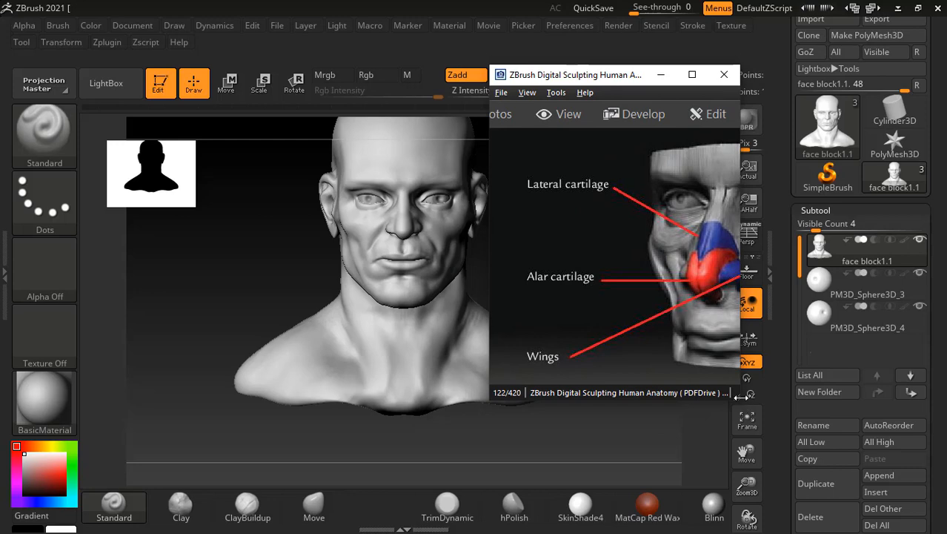
{"action": "left_click_drag", "start_coordinate": [739, 398], "coordinate": [872, 401]}
Step: Sculpt the nostril wing and the nostril's lower edge on the head with the Standard brush, following the cartilage reference
{"action": "left_click_drag", "start_coordinate": [486, 432], "coordinate": [556, 437]}
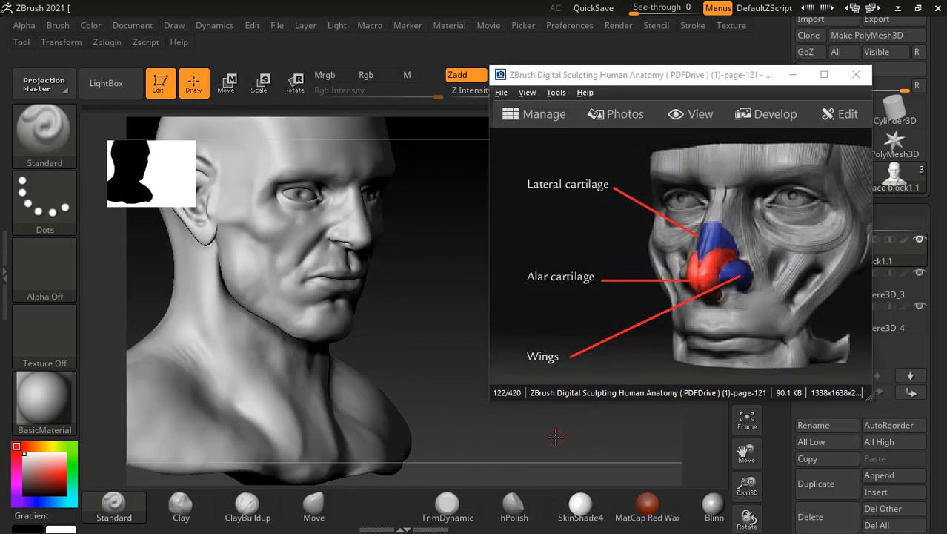
{"action": "left_click_drag", "start_coordinate": [436, 302], "coordinate": [289, 470]}
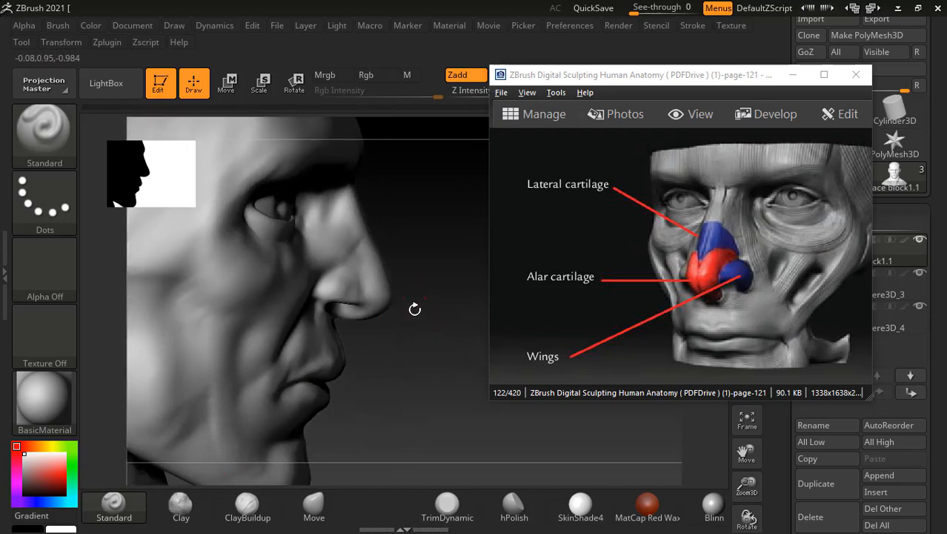
{"action": "mouse_move", "coordinate": [415, 309]}
{"action": "left_mouse_down"}
{"action": "mouse_move", "coordinate": [430, 270]}
{"action": "mouse_move", "coordinate": [368, 327]}
{"action": "left_mouse_up"}
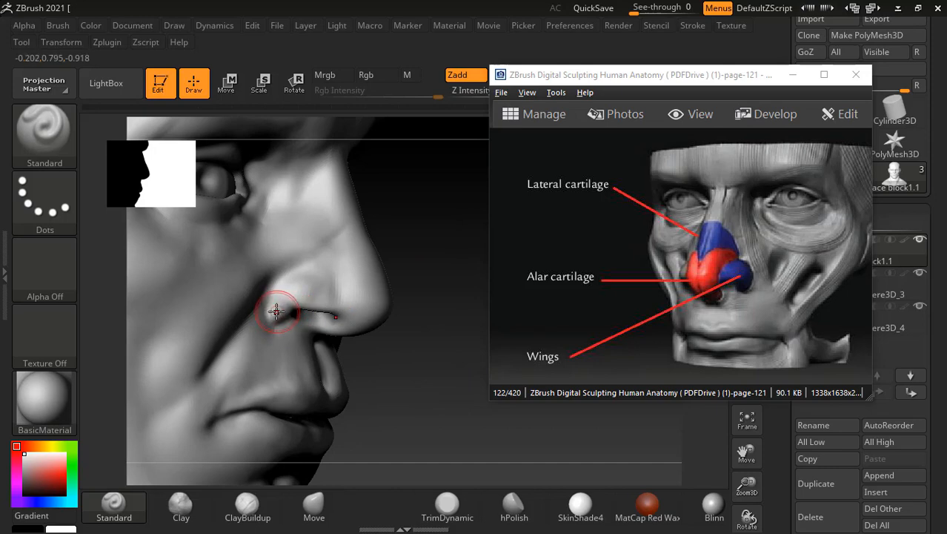
{"action": "left_click_drag", "start_coordinate": [269, 298], "coordinate": [341, 315]}
{"action": "left_click_drag", "start_coordinate": [449, 358], "coordinate": [329, 305]}
Step: Smooth the sculpted nostril opening and the underside of the nose
{"action": "key", "text": "shift"}
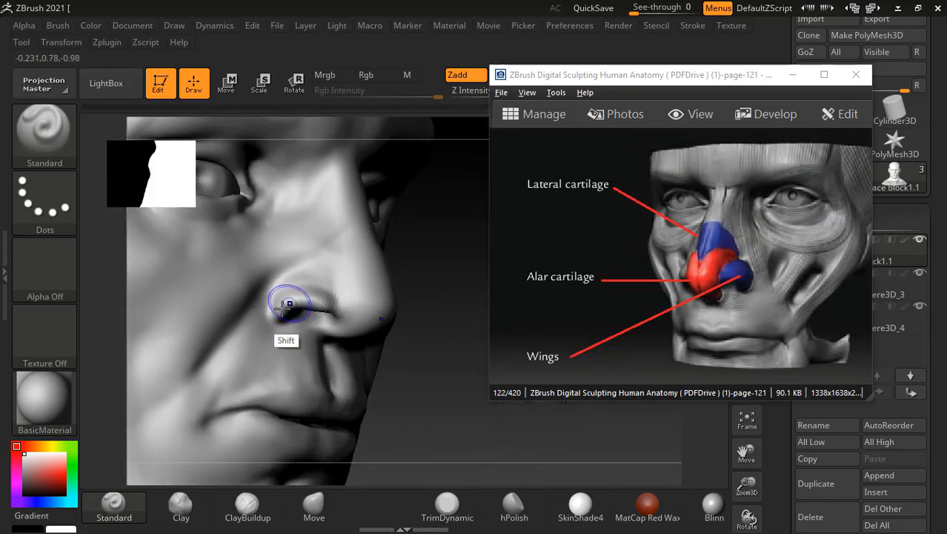
{"action": "left_click_drag", "start_coordinate": [278, 311], "coordinate": [359, 307], "text": "shift"}
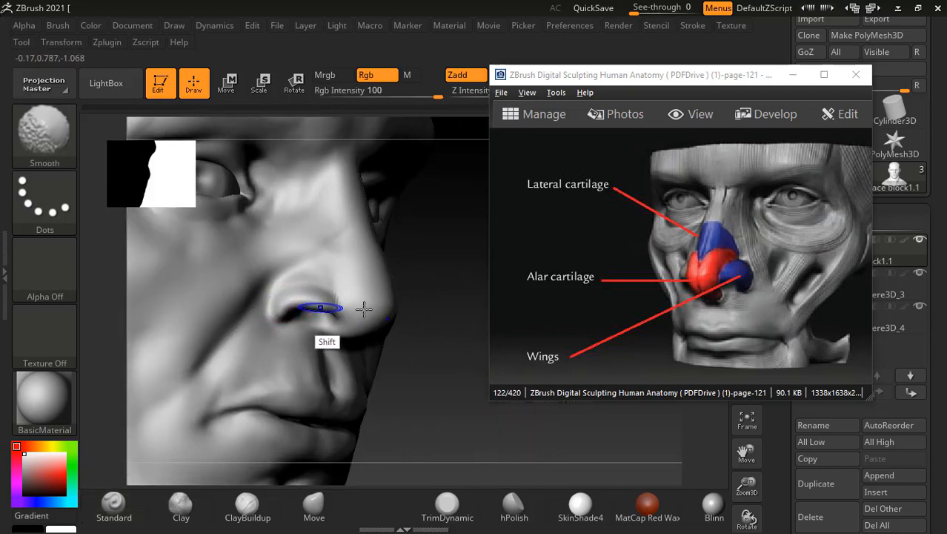
{"action": "left_click_drag", "start_coordinate": [469, 393], "coordinate": [433, 403]}
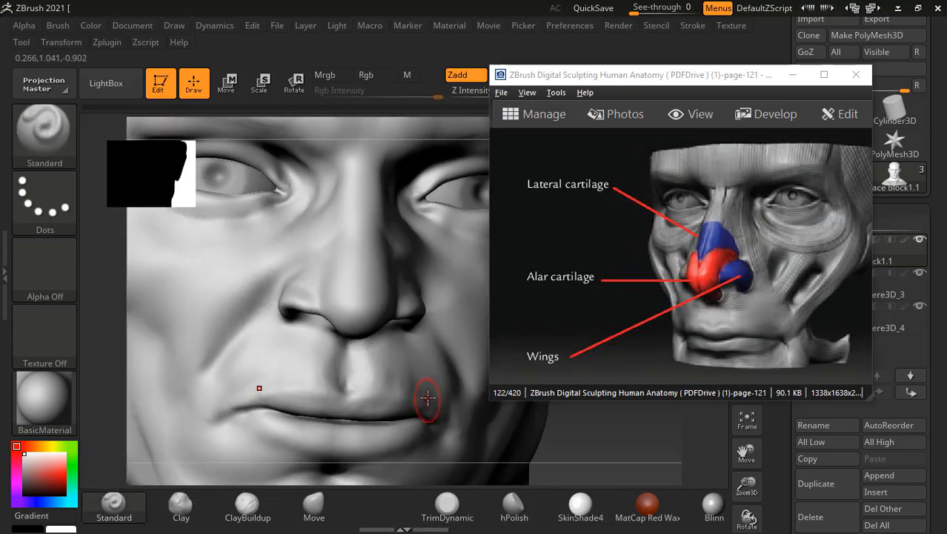
{"action": "key", "text": "shift"}
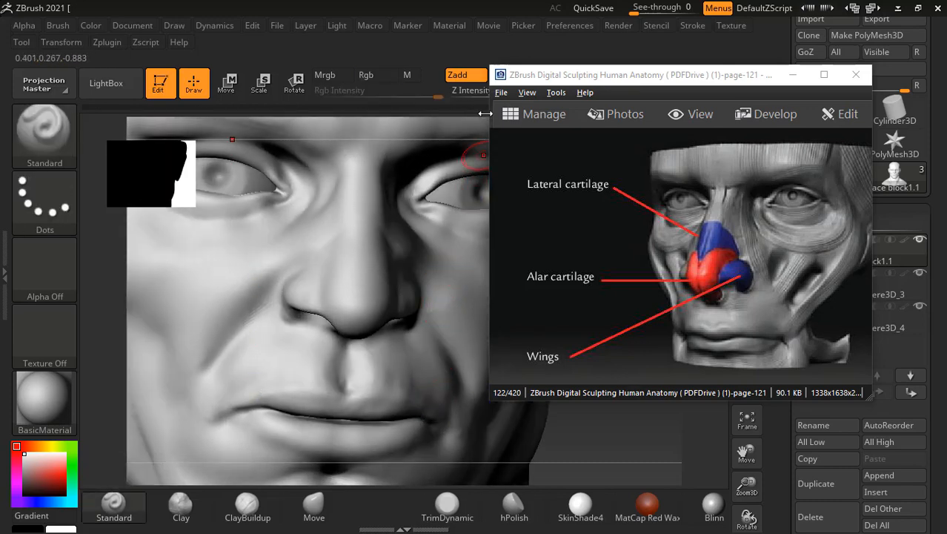
Step: Move the reference window clear of the brush settings and set the brush's Z Intensity to 11
{"action": "left_click_drag", "start_coordinate": [524, 78], "coordinate": [628, 109]}
{"action": "left_click", "coordinate": [512, 100]}
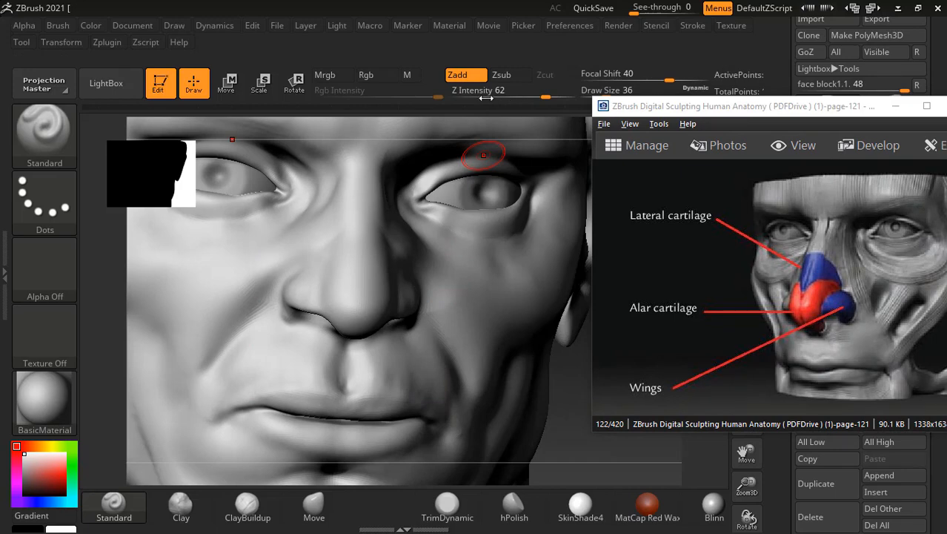
{"action": "left_click", "coordinate": [493, 94]}
{"action": "type", "text": "5"}
{"action": "key", "text": "BackSpace"}
{"action": "type", "text": "11"}
{"action": "key", "text": "Return"}
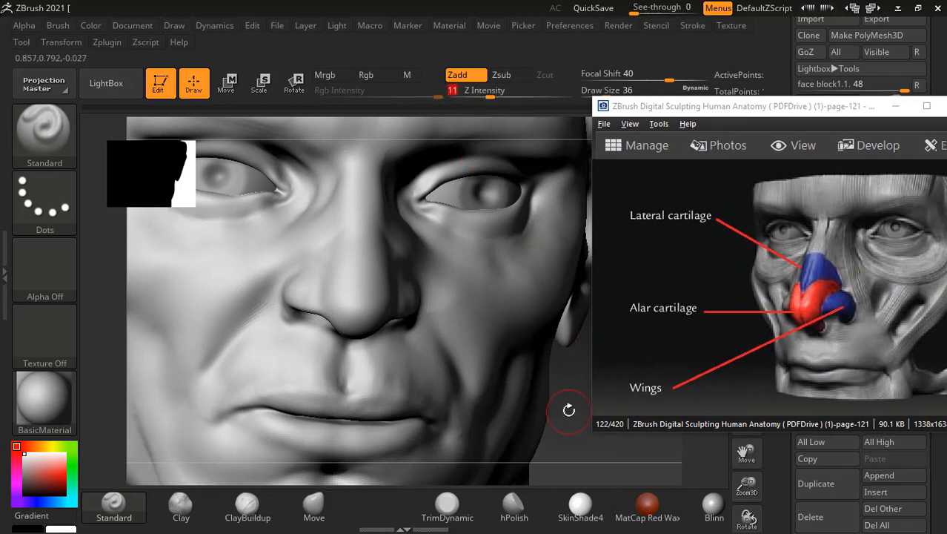
Step: Refine the nostril wings with the Standard brush and smooth the transition at the sides of the nose
{"action": "left_click_drag", "start_coordinate": [568, 410], "coordinate": [331, 321]}
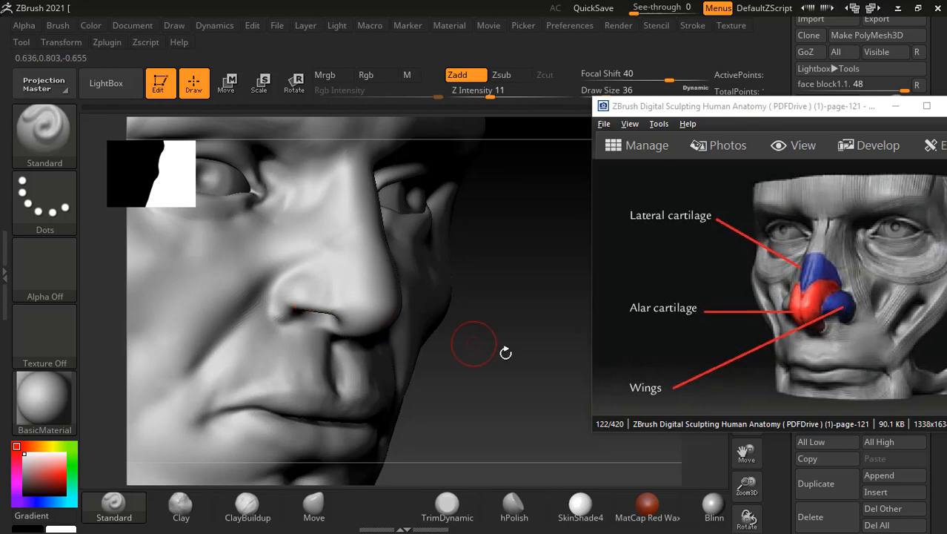
{"action": "left_click_drag", "start_coordinate": [505, 353], "coordinate": [504, 353]}
{"action": "left_click_drag", "start_coordinate": [439, 311], "coordinate": [428, 291]}
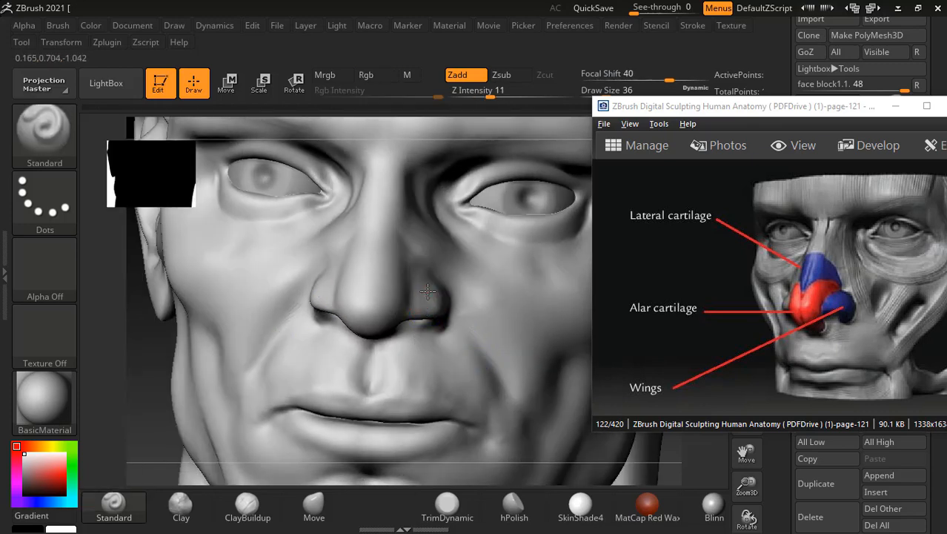
{"action": "key", "text": "shift"}
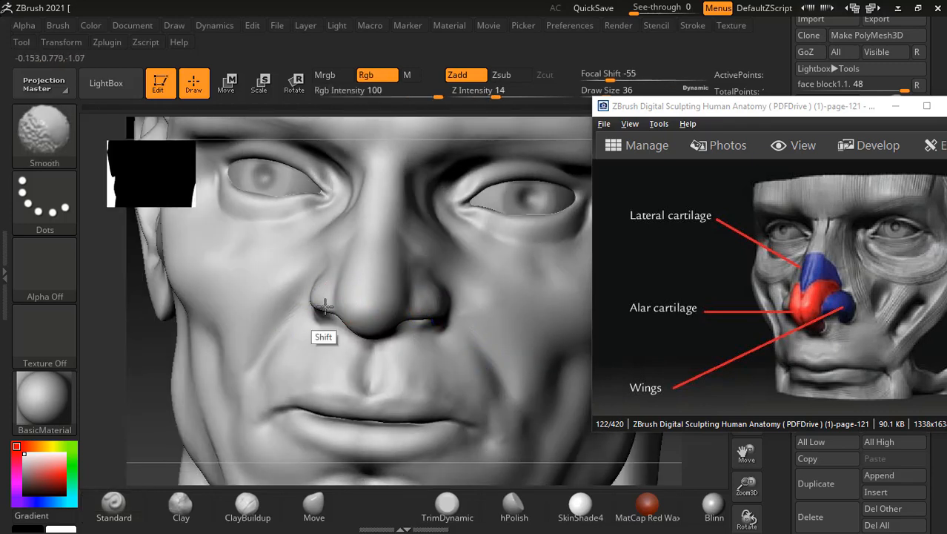
{"action": "key", "text": "f"}
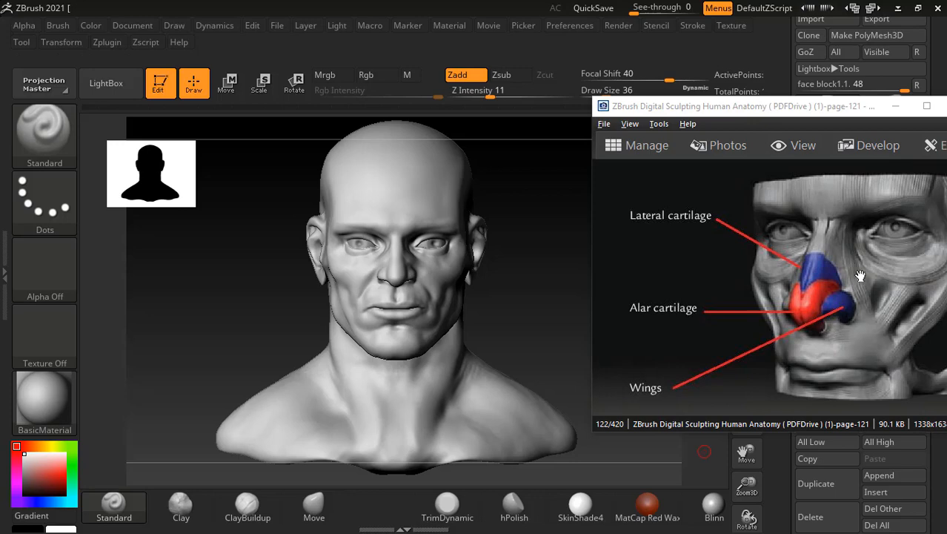
Step: Enlarge the ClayBuildup brush to a Draw Size of about 72, then sculpt and smooth the temple edge above the outer brow
{"action": "scroll", "coordinate": [858, 280], "scroll_direction": "up", "scroll_amount": 2}
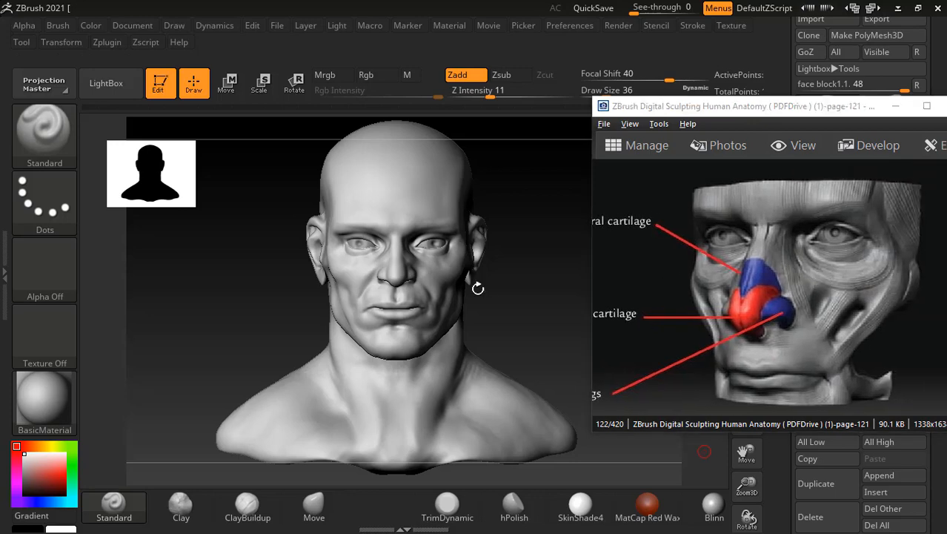
{"action": "left_click_drag", "start_coordinate": [478, 286], "coordinate": [507, 329]}
{"action": "mouse_move", "coordinate": [520, 286]}
{"action": "left_mouse_down", "text": "alt"}
{"action": "mouse_move", "coordinate": [526, 352]}
{"action": "mouse_move", "coordinate": [523, 335]}
{"action": "left_mouse_up", "text": "alt"}
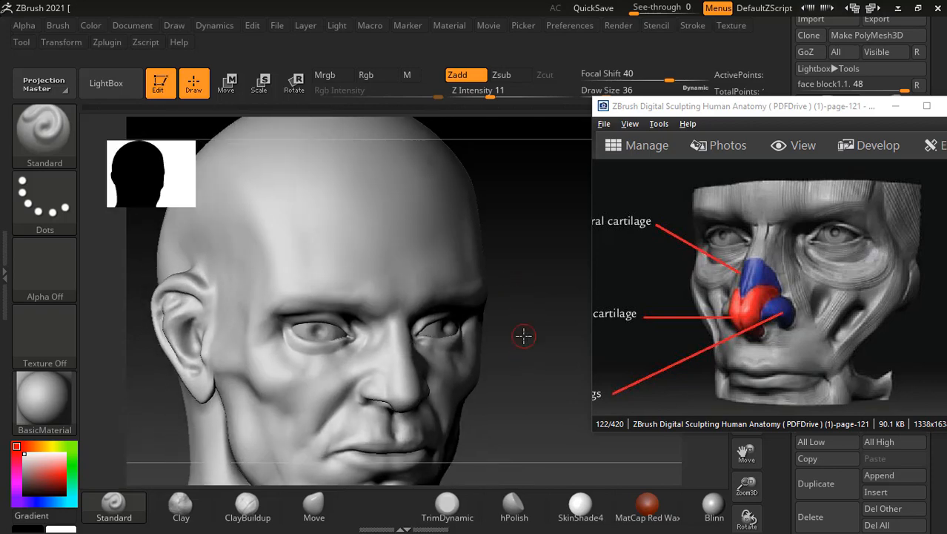
{"action": "left_click_drag", "start_coordinate": [531, 293], "coordinate": [520, 283]}
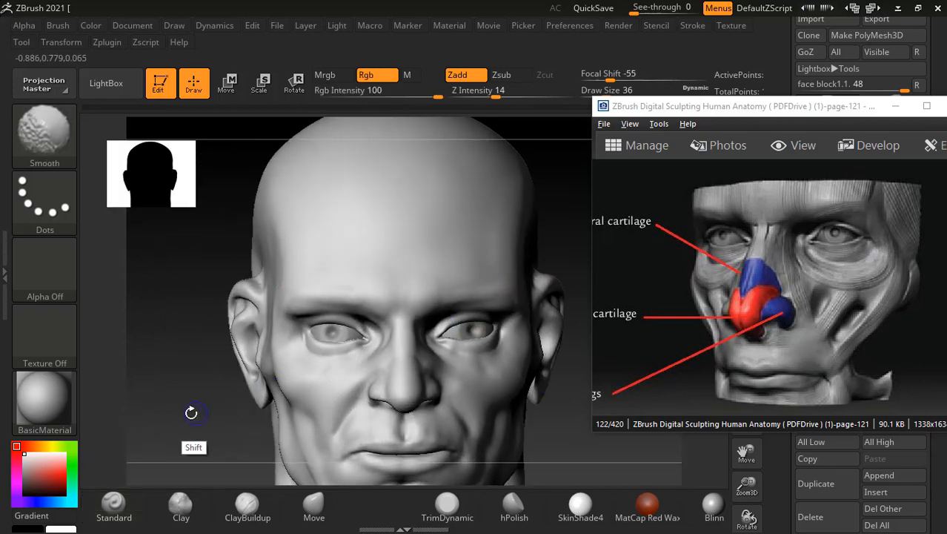
{"action": "mouse_move", "coordinate": [191, 413]}
{"action": "left_mouse_down", "text": "shift"}
{"action": "mouse_move", "coordinate": [197, 403]}
{"action": "mouse_move", "coordinate": [161, 394]}
{"action": "mouse_move", "coordinate": [164, 401]}
{"action": "left_mouse_up", "text": "shift"}
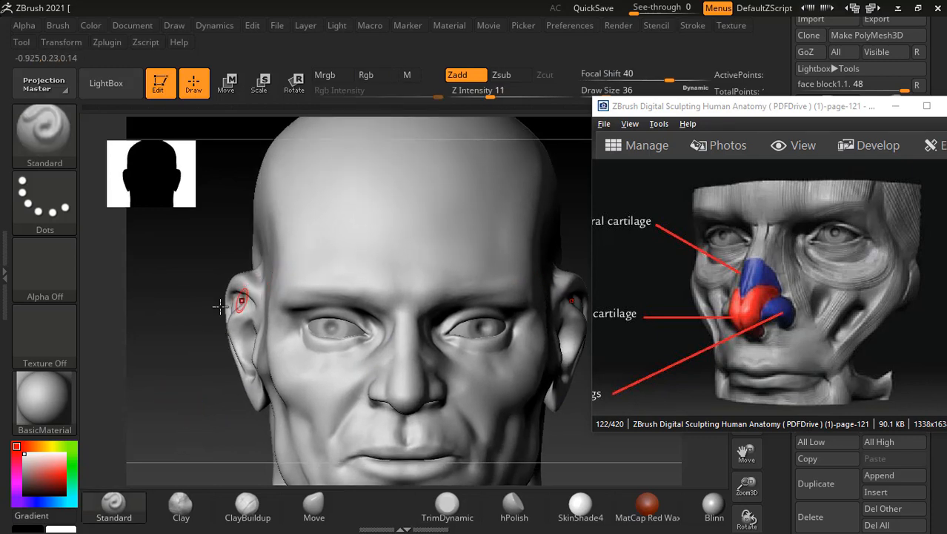
{"action": "left_click_drag", "start_coordinate": [171, 395], "coordinate": [267, 293]}
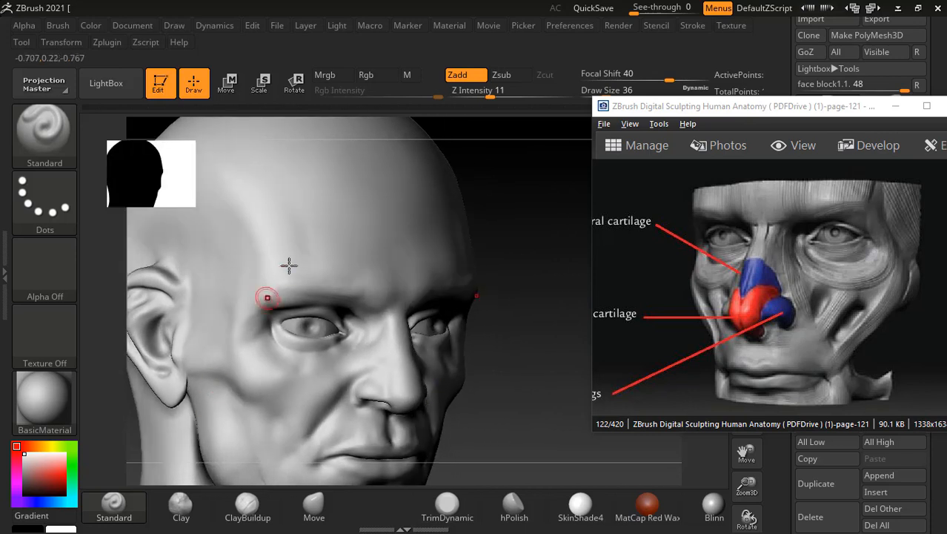
{"action": "left_click", "coordinate": [248, 506]}
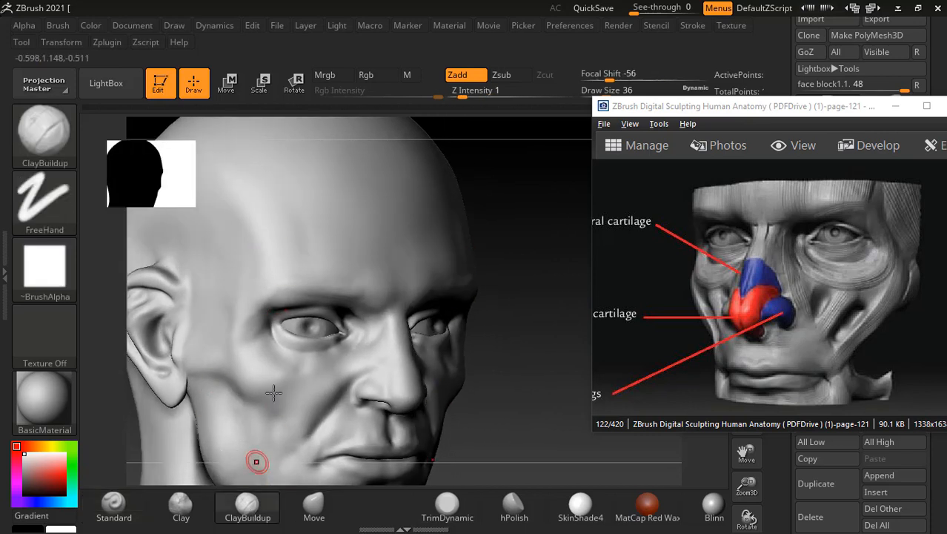
{"action": "key", "text": "bracketright"}
{"action": "key", "text": "bracketright"}
{"action": "key", "text": "bracketright"}
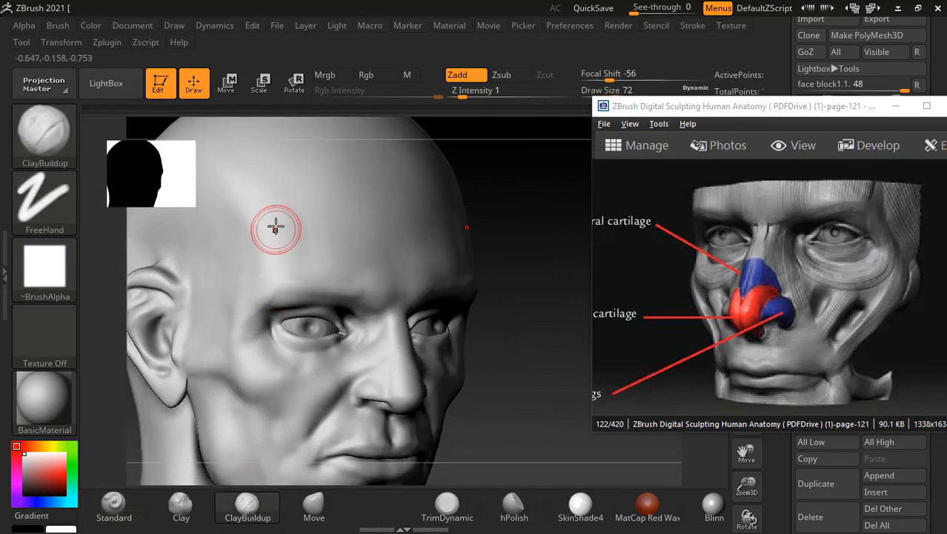
{"action": "mouse_move", "coordinate": [298, 277]}
{"action": "left_mouse_down"}
{"action": "mouse_move", "coordinate": [277, 243]}
{"action": "mouse_move", "coordinate": [282, 257]}
{"action": "mouse_move", "coordinate": [265, 262]}
{"action": "mouse_move", "coordinate": [291, 282]}
{"action": "mouse_move", "coordinate": [292, 270]}
{"action": "left_mouse_up"}
{"action": "key", "text": "shift"}
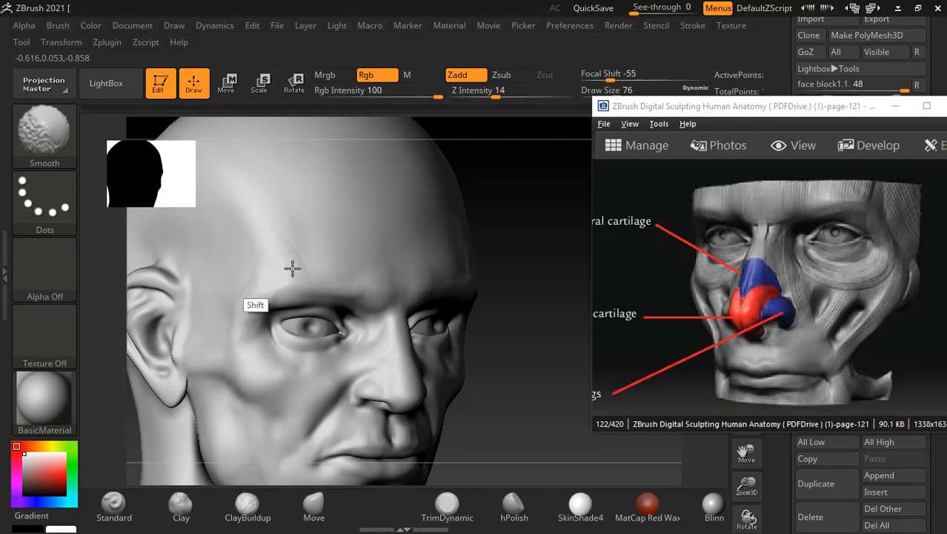
Step: Carve and build up the outer brow ridge above the eye socket with the ClayBuildup brush
{"action": "mouse_move", "coordinate": [530, 332]}
{"action": "left_mouse_down"}
{"action": "mouse_move", "coordinate": [533, 321]}
{"action": "mouse_move", "coordinate": [474, 335]}
{"action": "left_mouse_up"}
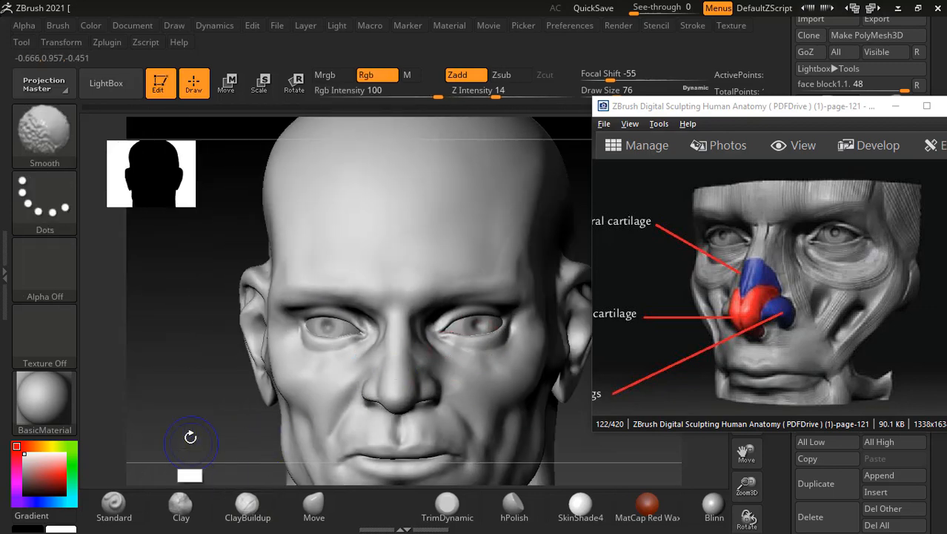
{"action": "mouse_move", "coordinate": [191, 419]}
{"action": "left_mouse_down", "text": "shift"}
{"action": "mouse_move", "coordinate": [174, 426]}
{"action": "mouse_move", "coordinate": [197, 393]}
{"action": "mouse_move", "coordinate": [328, 338]}
{"action": "mouse_move", "coordinate": [429, 268]}
{"action": "mouse_move", "coordinate": [463, 241]}
{"action": "mouse_move", "coordinate": [444, 226]}
{"action": "mouse_move", "coordinate": [461, 232]}
{"action": "mouse_move", "coordinate": [448, 244]}
{"action": "left_mouse_up", "text": "shift"}
{"action": "left_click_drag", "start_coordinate": [262, 324], "coordinate": [243, 318], "text": "alt"}
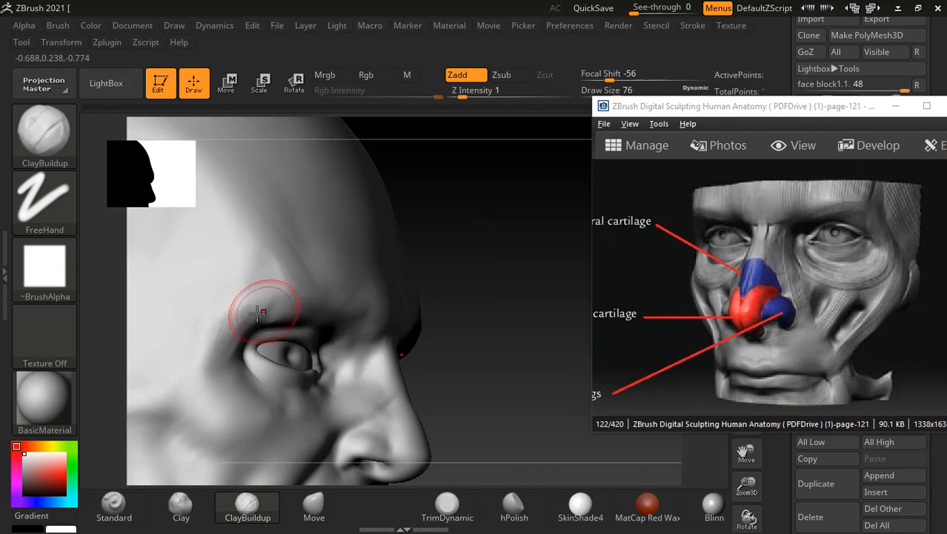
{"action": "mouse_move", "coordinate": [451, 253]}
{"action": "left_mouse_down"}
{"action": "mouse_move", "coordinate": [415, 281]}
{"action": "mouse_move", "coordinate": [316, 319]}
{"action": "left_mouse_up"}
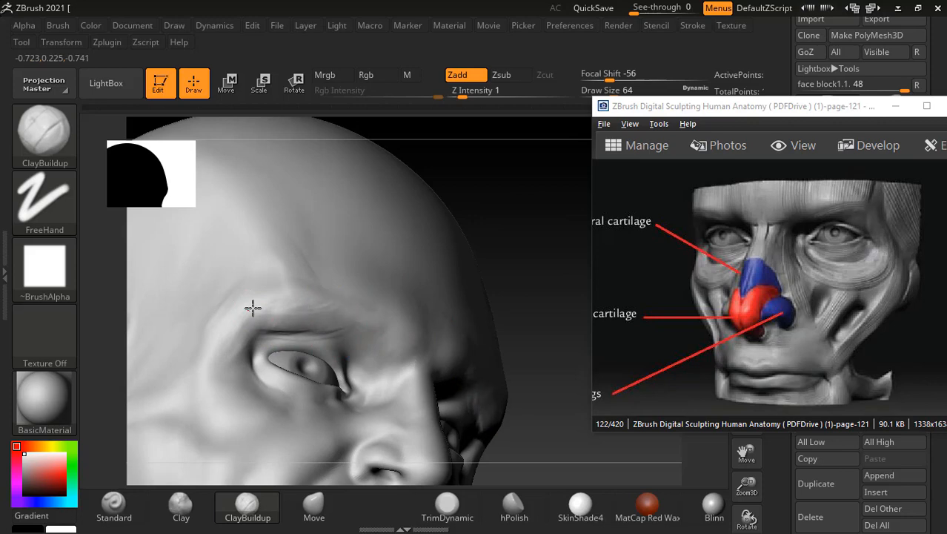
{"action": "left_click_drag", "start_coordinate": [546, 260], "coordinate": [561, 339]}
Step: Isolate the eye and lower forehead band of the head and sculpt the outer brows with ClayBuildup at Draw Size 48
{"action": "key", "text": "f"}
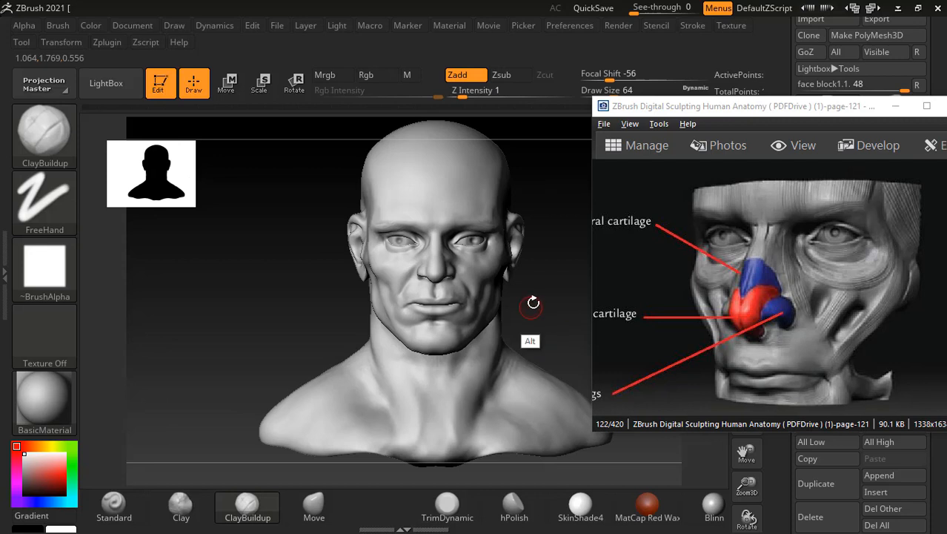
{"action": "left_click_drag", "start_coordinate": [533, 303], "coordinate": [551, 354], "text": "alt"}
{"action": "left_click_drag", "start_coordinate": [521, 232], "coordinate": [543, 226]}
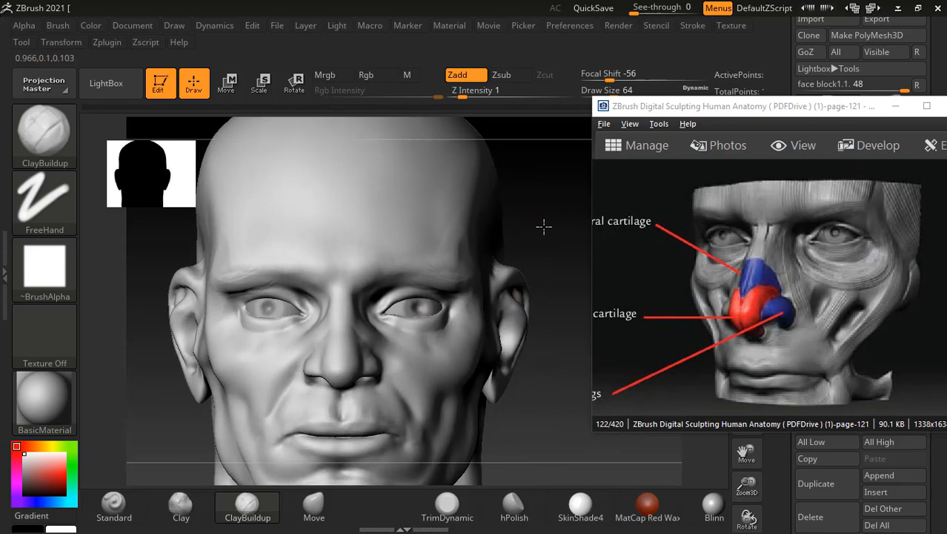
{"action": "left_click_drag", "start_coordinate": [323, 187], "coordinate": [513, 332], "text": "ctrl+shift"}
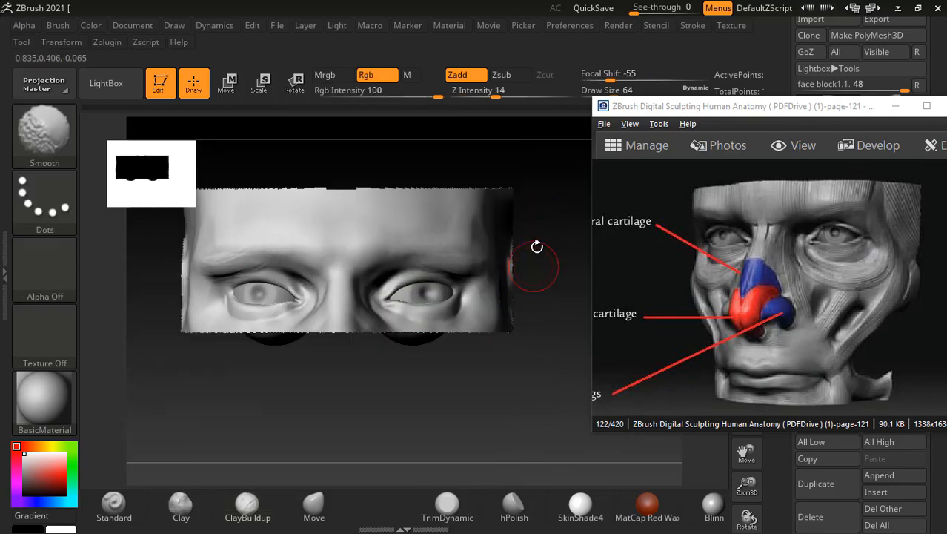
{"action": "mouse_move", "coordinate": [565, 239]}
{"action": "left_mouse_down"}
{"action": "mouse_move", "coordinate": [554, 233]}
{"action": "mouse_move", "coordinate": [583, 229]}
{"action": "mouse_move", "coordinate": [543, 235]}
{"action": "mouse_move", "coordinate": [546, 279]}
{"action": "left_mouse_up"}
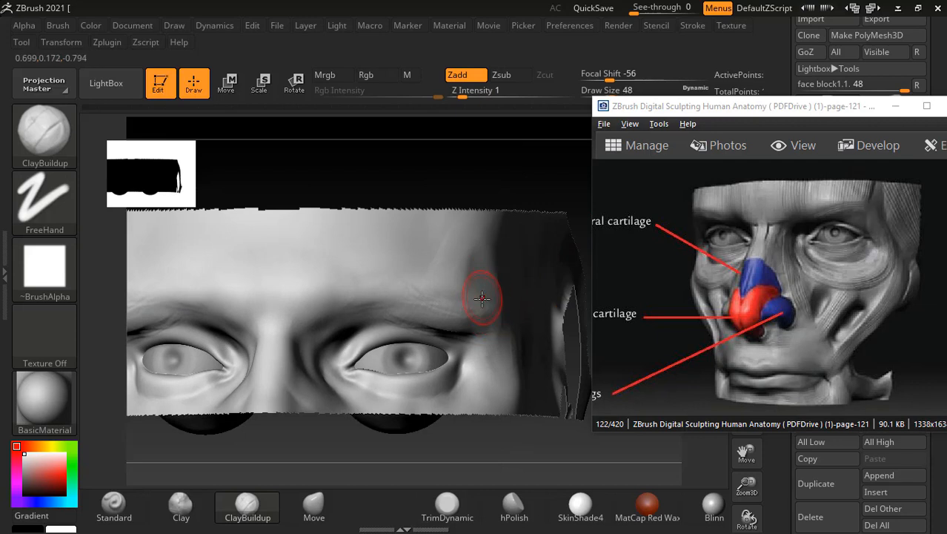
{"action": "mouse_move", "coordinate": [454, 293]}
{"action": "left_mouse_down", "text": "alt"}
{"action": "mouse_move", "coordinate": [380, 311]}
{"action": "mouse_move", "coordinate": [435, 294]}
{"action": "left_mouse_up", "text": "alt"}
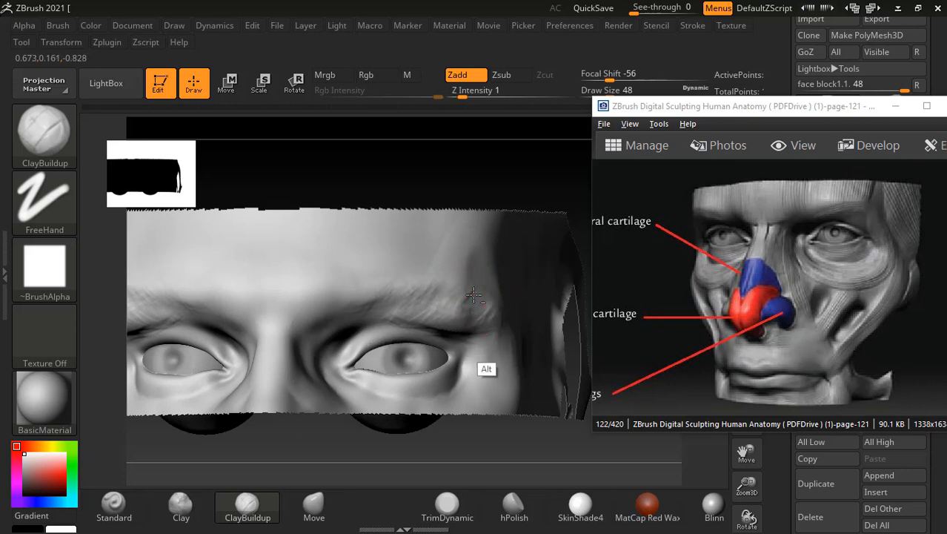
{"action": "mouse_move", "coordinate": [553, 479]}
{"action": "left_mouse_down"}
{"action": "mouse_move", "coordinate": [553, 449]}
{"action": "mouse_move", "coordinate": [507, 435]}
{"action": "left_mouse_up"}
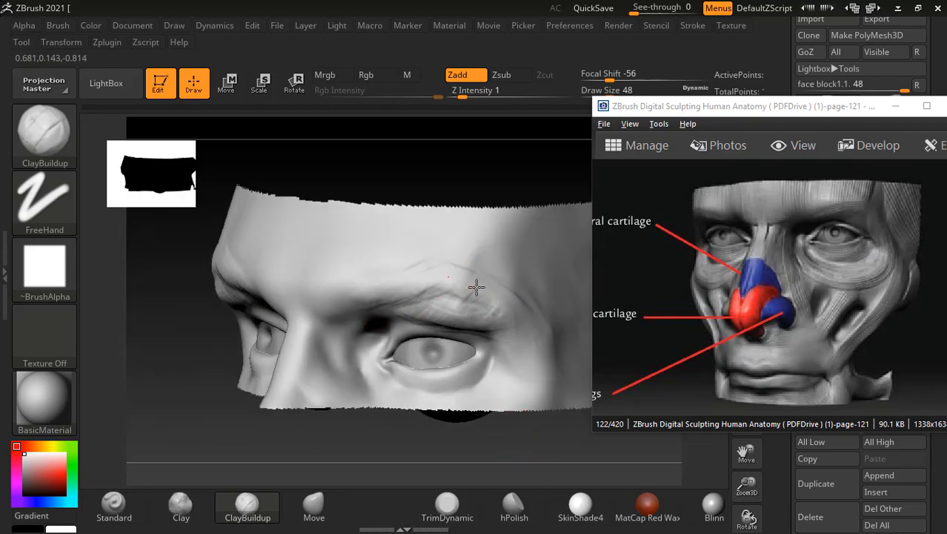
Step: Smooth the outer brow and the fold above the eye, and unhide the rest of the head
{"action": "key", "text": "shift"}
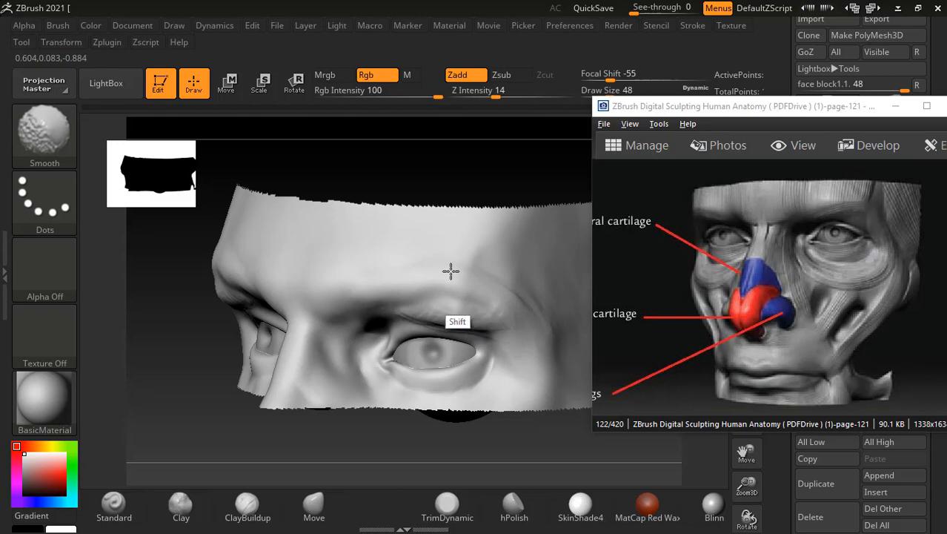
{"action": "left_click_drag", "start_coordinate": [179, 343], "coordinate": [225, 306]}
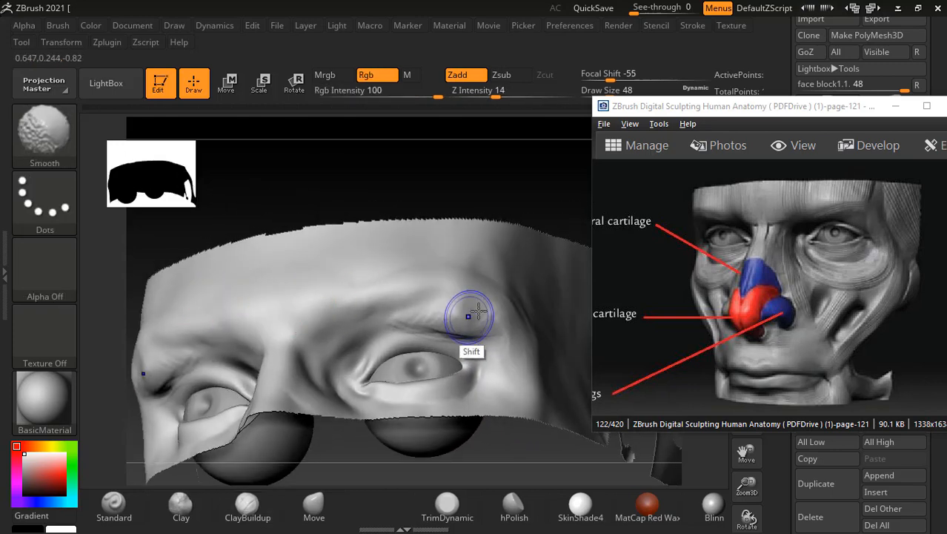
{"action": "mouse_move", "coordinate": [489, 303]}
{"action": "left_mouse_down", "text": "shift"}
{"action": "mouse_move", "coordinate": [423, 315]}
{"action": "mouse_move", "coordinate": [459, 320]}
{"action": "mouse_move", "coordinate": [445, 318]}
{"action": "left_mouse_up", "text": "shift"}
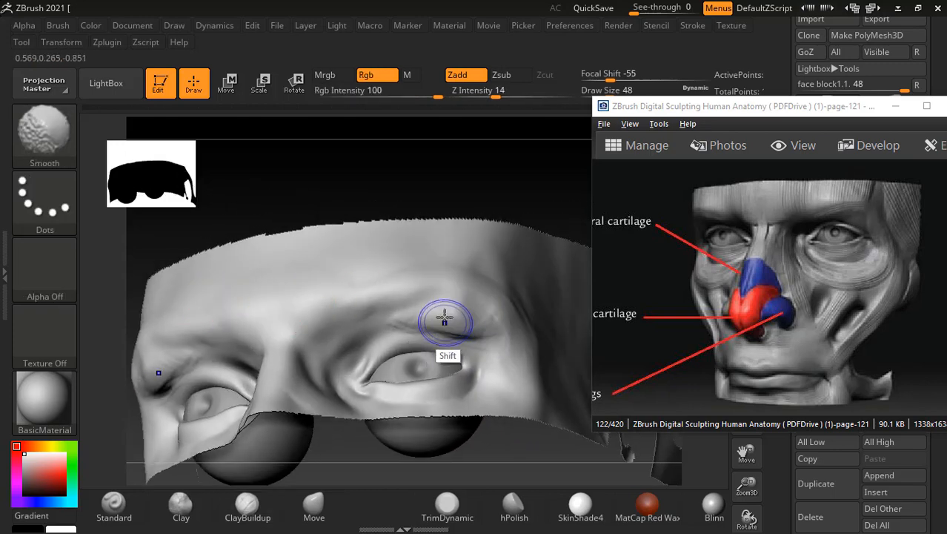
{"action": "left_click", "coordinate": [361, 179], "text": "ctrl+shift"}
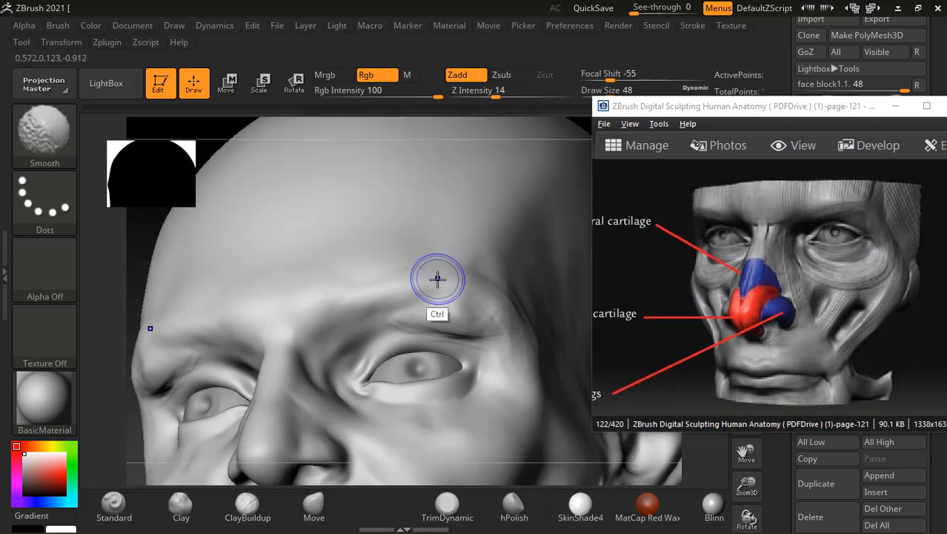
Step: Smooth the brow into the forehead on the full head, from above the outer eye to between the brows
{"action": "key", "text": "shift"}
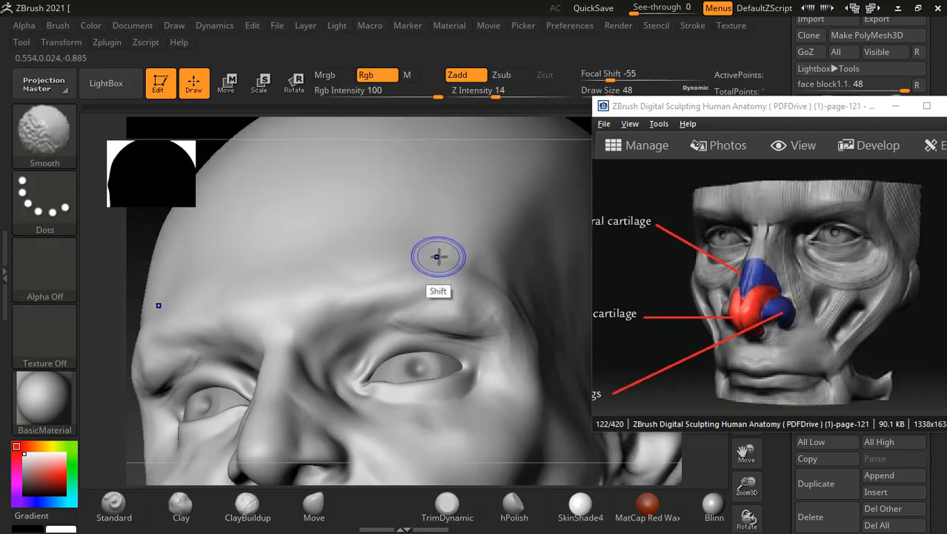
{"action": "key", "text": "shift"}
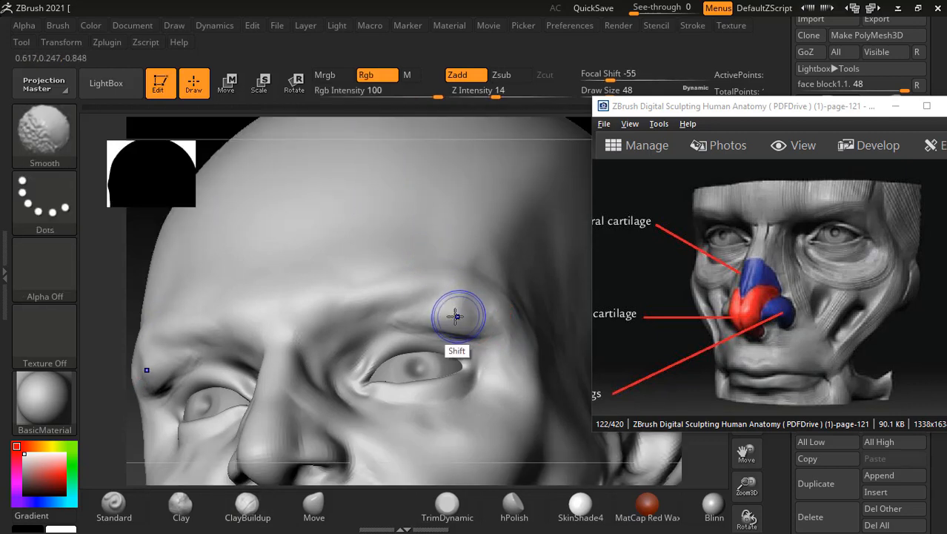
{"action": "mouse_move", "coordinate": [392, 333]}
{"action": "left_mouse_down", "text": "shift"}
{"action": "mouse_move", "coordinate": [479, 332]}
{"action": "mouse_move", "coordinate": [402, 321]}
{"action": "mouse_move", "coordinate": [386, 306]}
{"action": "left_mouse_up", "text": "shift"}
{"action": "key", "text": "f"}
{"action": "mouse_move", "coordinate": [573, 332]}
{"action": "left_mouse_down"}
{"action": "mouse_move", "coordinate": [554, 326]}
{"action": "mouse_move", "coordinate": [516, 258]}
{"action": "mouse_move", "coordinate": [529, 293]}
{"action": "mouse_move", "coordinate": [530, 274]}
{"action": "mouse_move", "coordinate": [537, 280]}
{"action": "left_mouse_up"}
{"action": "left_click_drag", "start_coordinate": [536, 281], "coordinate": [546, 275]}
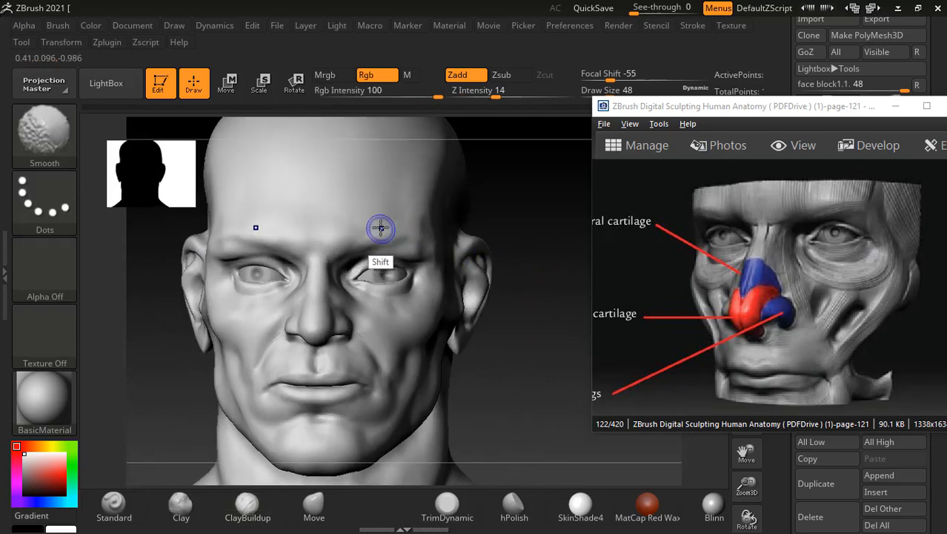
{"action": "mouse_move", "coordinate": [380, 226]}
{"action": "left_mouse_down", "text": "shift"}
{"action": "mouse_move", "coordinate": [338, 236]}
{"action": "mouse_move", "coordinate": [405, 215]}
{"action": "mouse_move", "coordinate": [341, 251]}
{"action": "mouse_move", "coordinate": [303, 243]}
{"action": "mouse_move", "coordinate": [326, 234]}
{"action": "left_mouse_up", "text": "shift"}
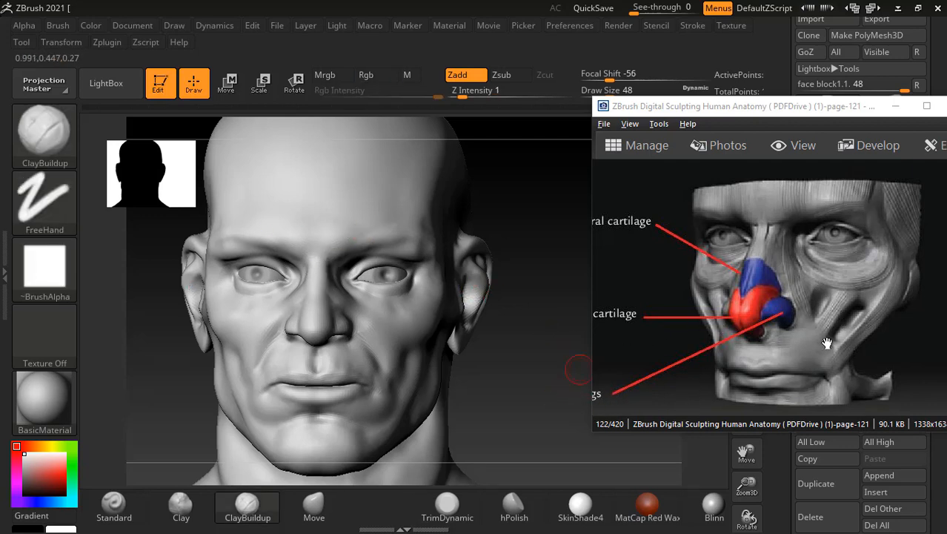
Step: Enlarge the labelled Sternomastoid figure on page 127 of the anatomy reference and turn the bust to a matching three-quarter view
{"action": "left_click_drag", "start_coordinate": [541, 409], "coordinate": [533, 411]}
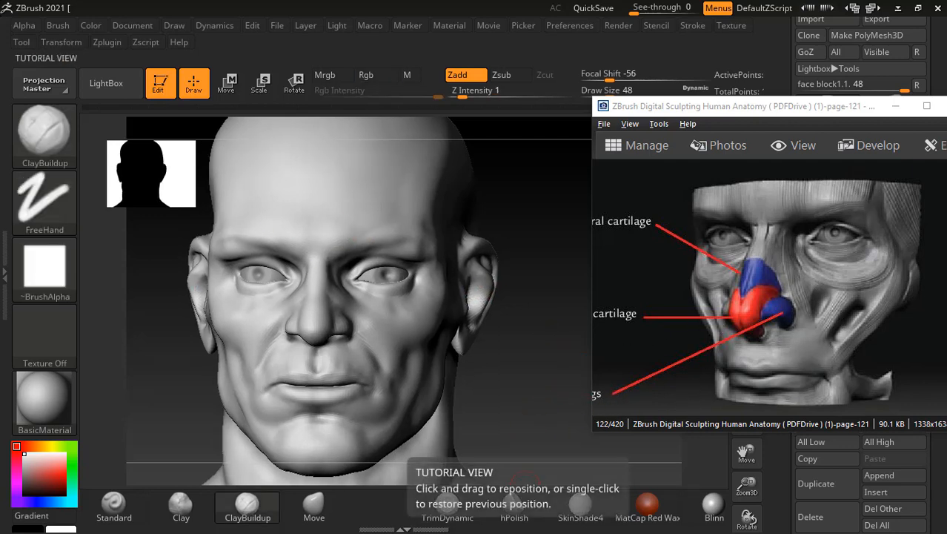
{"action": "scroll", "coordinate": [797, 330], "scroll_direction": "down", "scroll_amount": 1}
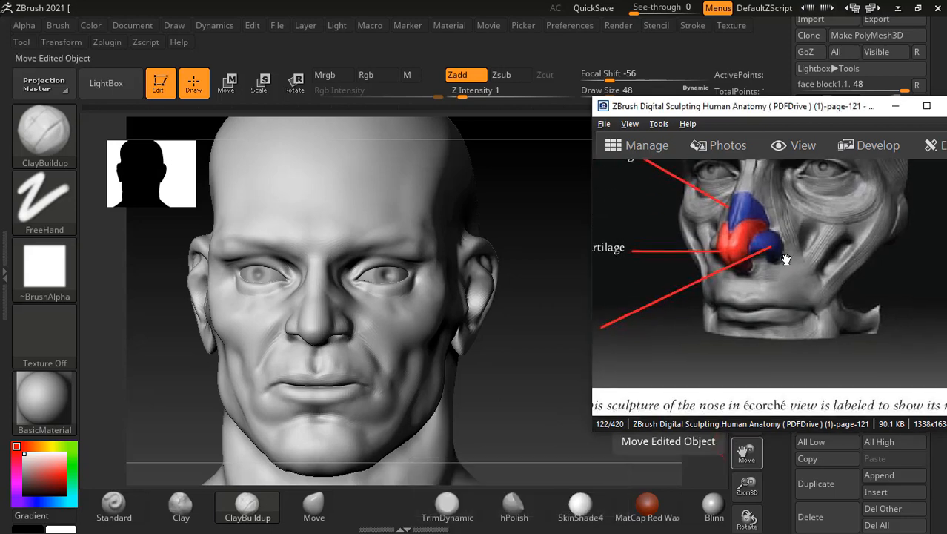
{"action": "scroll", "coordinate": [789, 276], "scroll_direction": "down", "scroll_amount": 5}
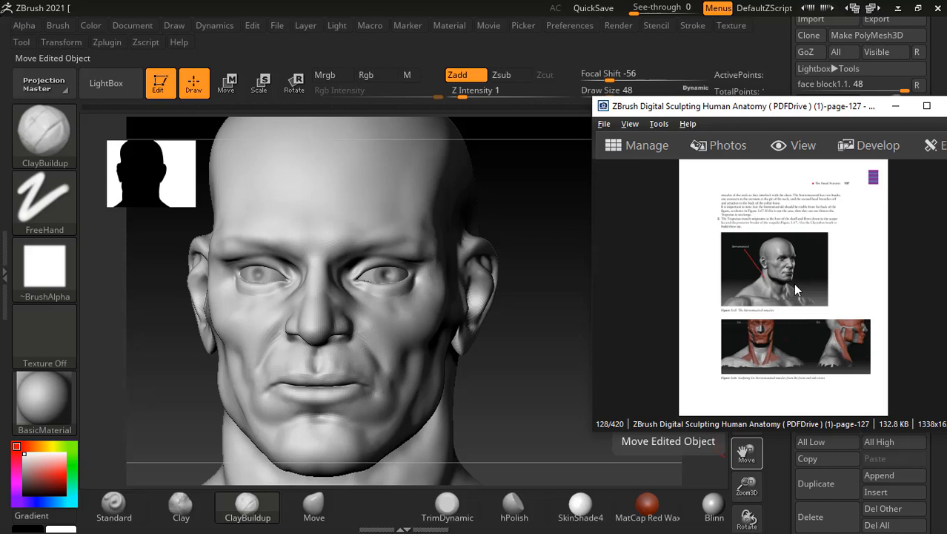
{"action": "scroll", "coordinate": [798, 291], "scroll_direction": "up", "scroll_amount": 5, "text": "ctrl"}
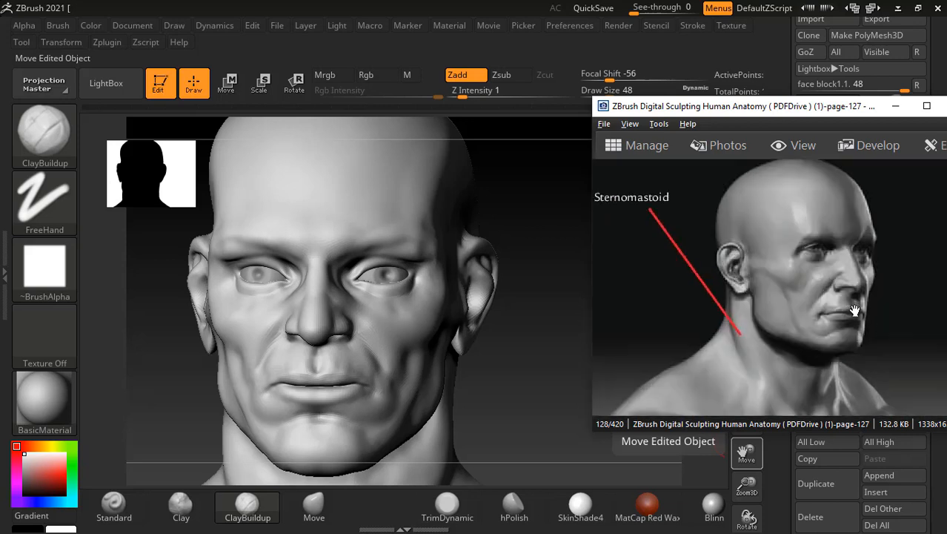
{"action": "left_click_drag", "start_coordinate": [811, 285], "coordinate": [818, 283]}
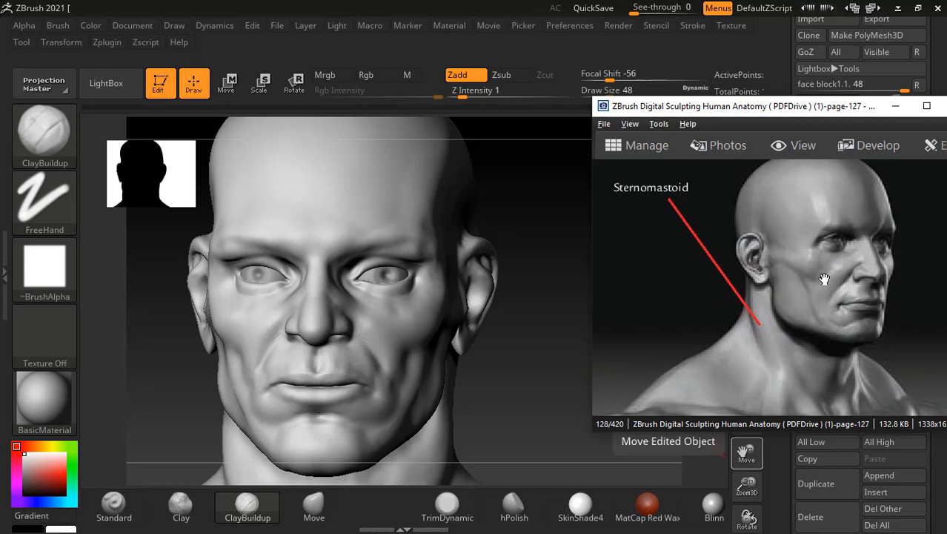
{"action": "mouse_move", "coordinate": [519, 363]}
{"action": "left_mouse_down"}
{"action": "mouse_move", "coordinate": [514, 376]}
{"action": "mouse_move", "coordinate": [465, 353]}
{"action": "mouse_move", "coordinate": [503, 318]}
{"action": "mouse_move", "coordinate": [496, 335]}
{"action": "mouse_move", "coordinate": [464, 338]}
{"action": "left_mouse_up"}
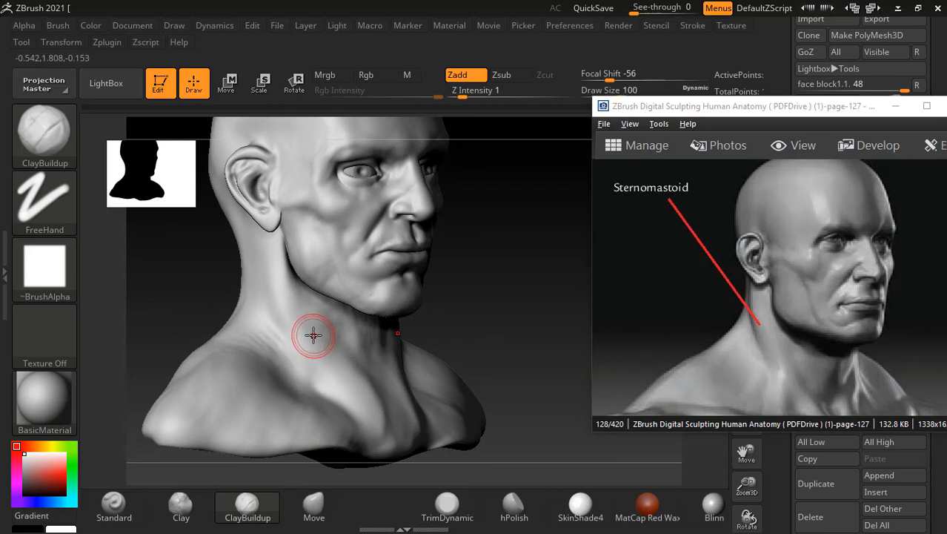
Step: Build up the sternomastoid and collarbone area of the bust with ClayBuildup, enlarging the Draw Size to 228
{"action": "mouse_move", "coordinate": [522, 277]}
{"action": "left_mouse_down"}
{"action": "mouse_move", "coordinate": [490, 279]}
{"action": "mouse_move", "coordinate": [495, 218]}
{"action": "left_mouse_up"}
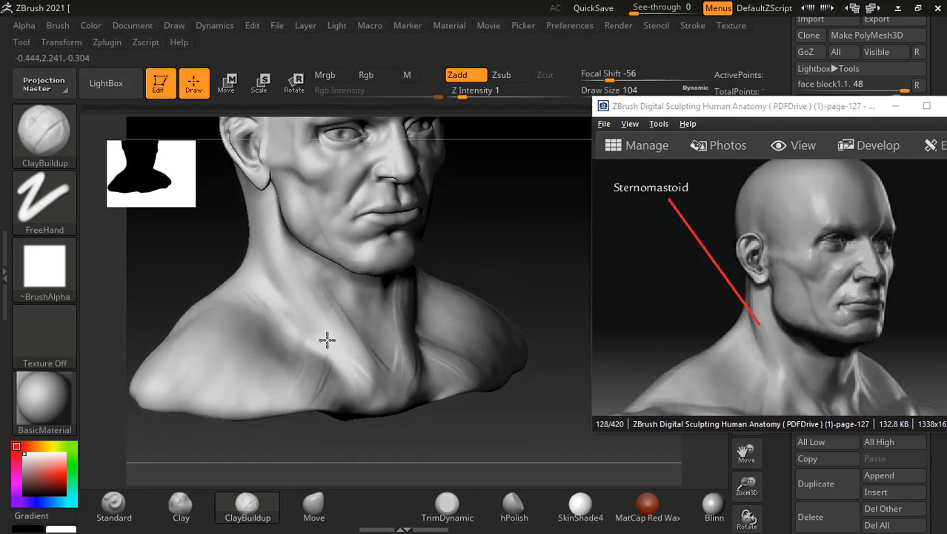
{"action": "mouse_move", "coordinate": [484, 218]}
{"action": "left_mouse_down"}
{"action": "mouse_move", "coordinate": [484, 209]}
{"action": "mouse_move", "coordinate": [330, 349]}
{"action": "left_mouse_up"}
{"action": "key", "text": "]"}
{"action": "key", "text": "]"}
{"action": "key", "text": "]"}
{"action": "key", "text": "]"}
{"action": "key", "text": "]"}
{"action": "key", "text": "]"}
{"action": "key", "text": "]"}
{"action": "key", "text": "]"}
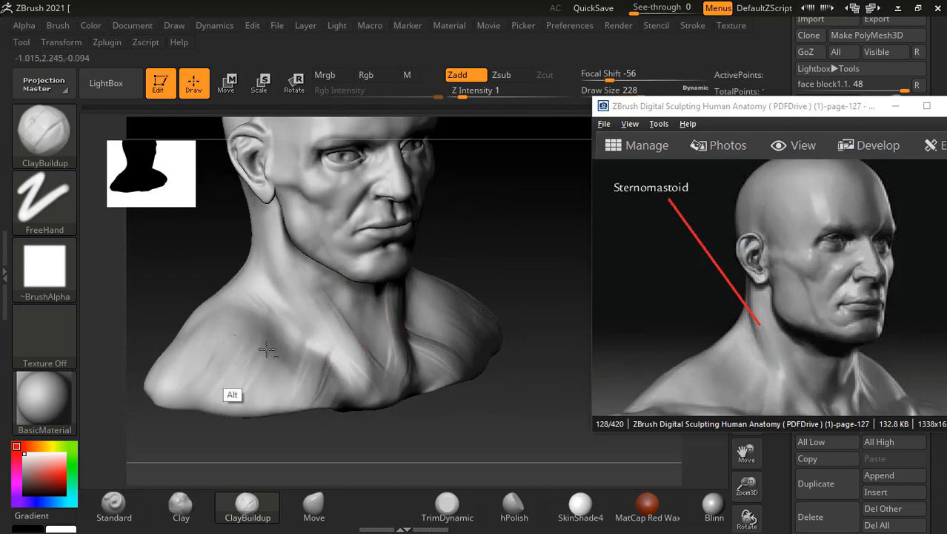
Step: Build up the trapezius over the upper back, shoulders and nape with ClayBuildup at Draw Size 228
{"action": "left_click_drag", "start_coordinate": [489, 205], "coordinate": [429, 336]}
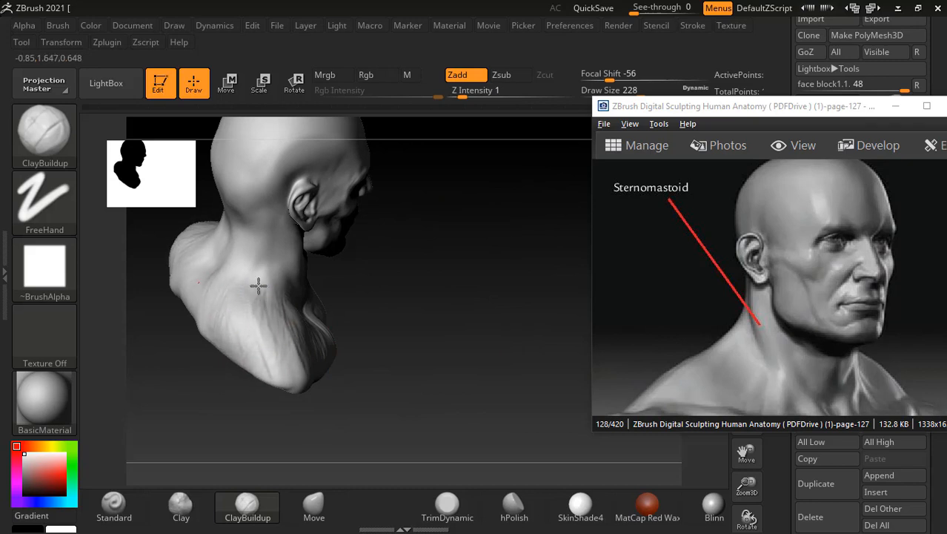
{"action": "left_click_drag", "start_coordinate": [415, 293], "coordinate": [404, 272]}
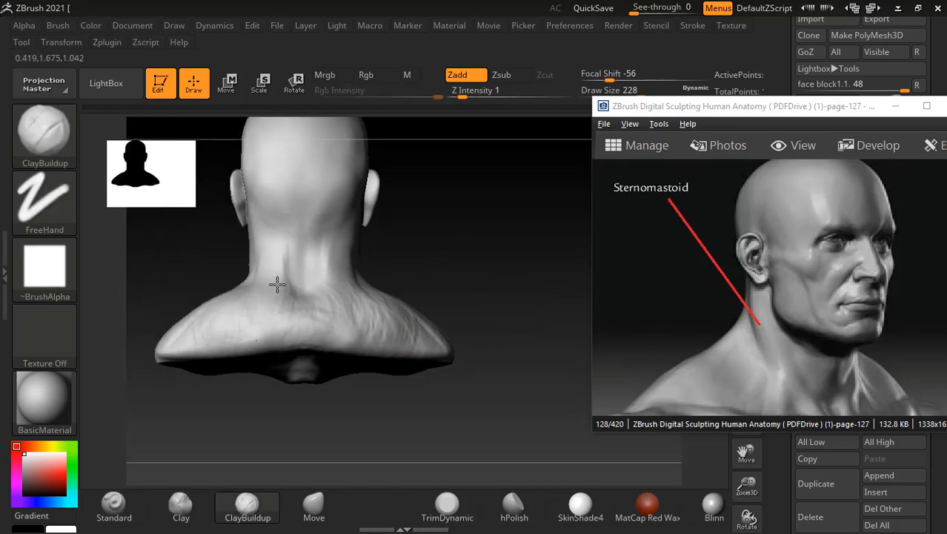
{"action": "key", "text": "shift"}
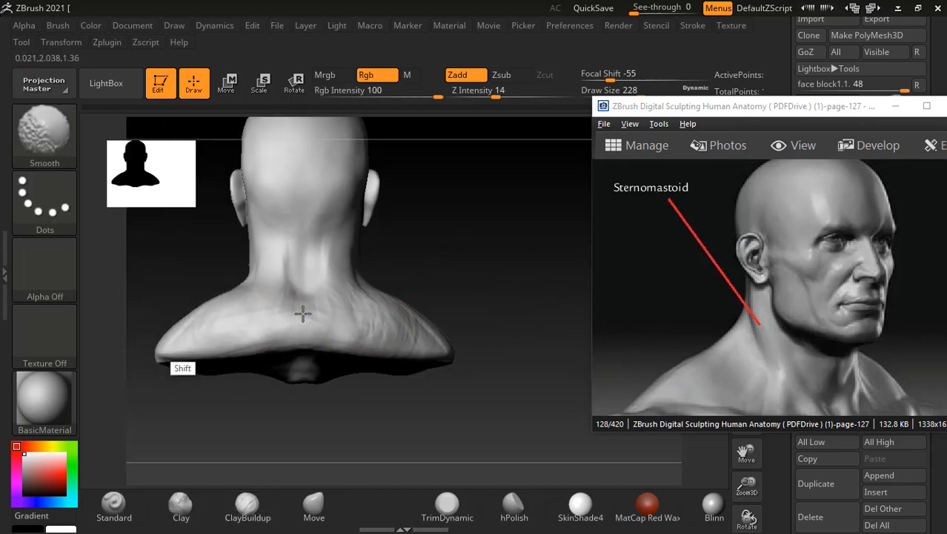
{"action": "mouse_move", "coordinate": [467, 297]}
{"action": "left_mouse_down"}
{"action": "mouse_move", "coordinate": [516, 291]}
{"action": "mouse_move", "coordinate": [496, 313]}
{"action": "left_mouse_up"}
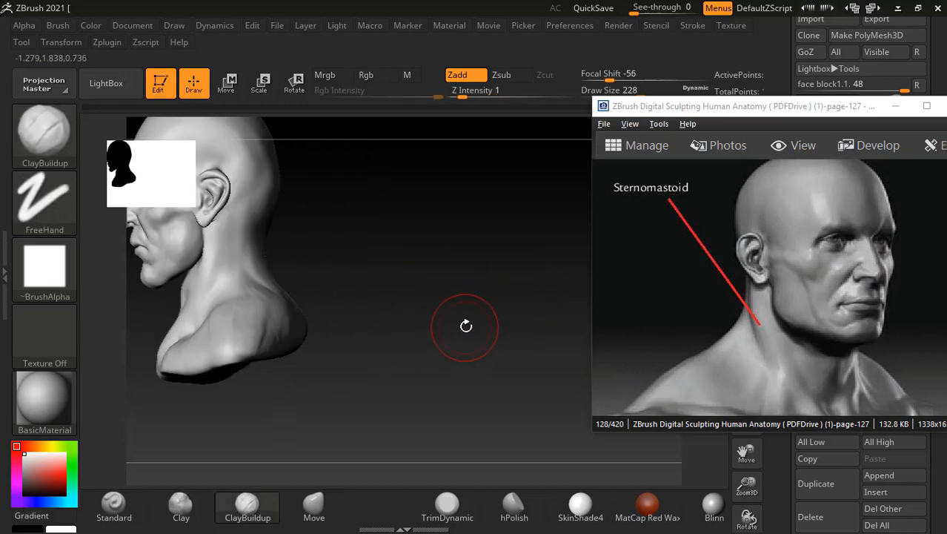
{"action": "left_click_drag", "start_coordinate": [430, 300], "coordinate": [358, 335]}
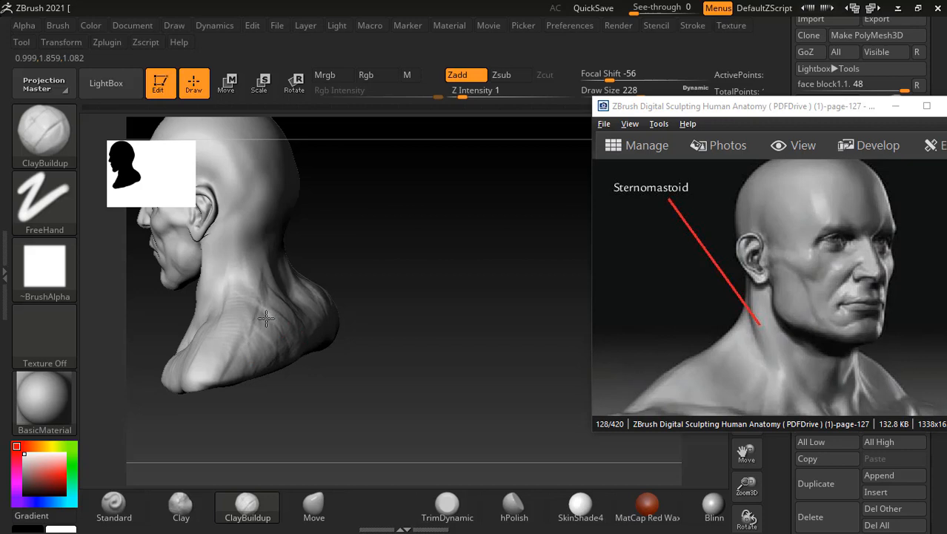
{"action": "mouse_move", "coordinate": [415, 245]}
{"action": "left_mouse_down"}
{"action": "mouse_move", "coordinate": [396, 247]}
{"action": "mouse_move", "coordinate": [341, 291]}
{"action": "mouse_move", "coordinate": [334, 276]}
{"action": "mouse_move", "coordinate": [300, 280]}
{"action": "left_mouse_up"}
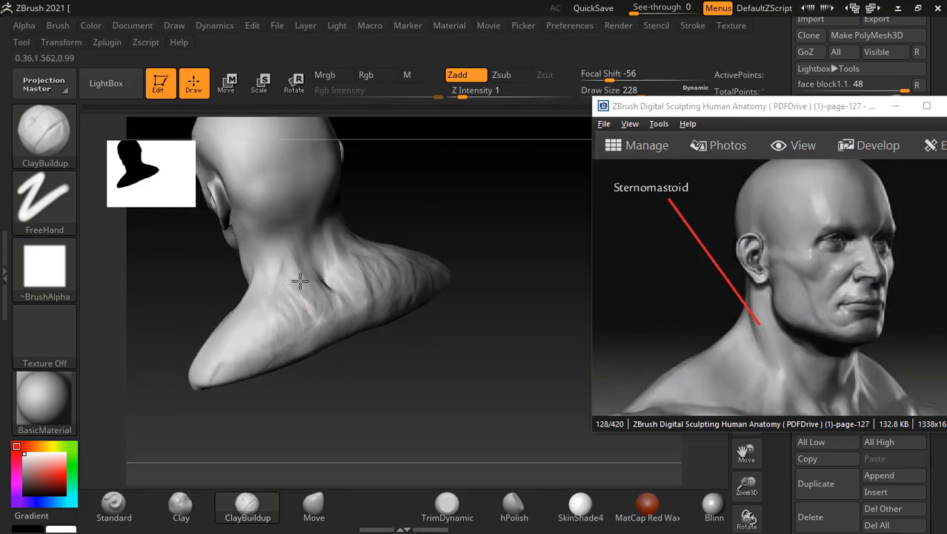
Step: Raise the Smooth brush's Z Intensity to 39 and smooth the clay strokes across the upper back and shoulders
{"action": "left_click_drag", "start_coordinate": [387, 342], "coordinate": [501, 305], "text": "shift"}
{"action": "left_click_drag", "start_coordinate": [458, 336], "coordinate": [359, 338], "text": "alt"}
{"action": "key", "text": "shift"}
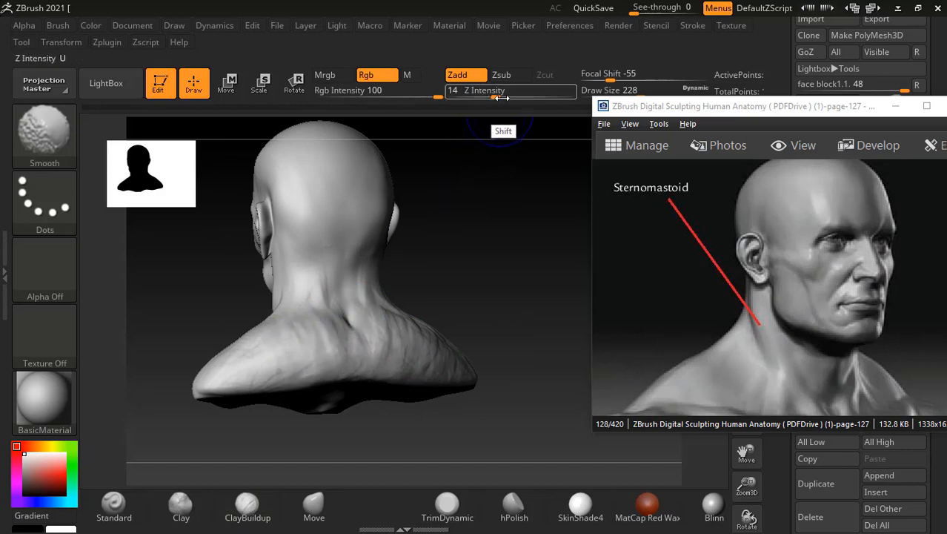
{"action": "key", "text": "shift"}
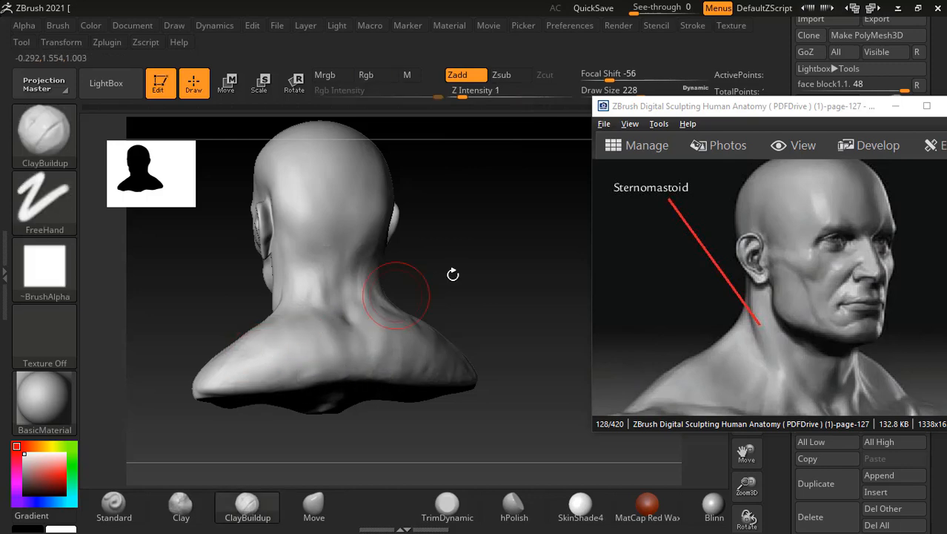
Step: Sculpt the shoulder, collarbone and hollow beside the neck with ClayBuildup at Draw Size 196, adding and carving from front and side
{"action": "mouse_move", "coordinate": [454, 273]}
{"action": "left_mouse_down"}
{"action": "mouse_move", "coordinate": [506, 273]}
{"action": "mouse_move", "coordinate": [458, 299]}
{"action": "mouse_move", "coordinate": [516, 284]}
{"action": "mouse_move", "coordinate": [527, 273]}
{"action": "mouse_move", "coordinate": [518, 279]}
{"action": "mouse_move", "coordinate": [510, 258]}
{"action": "mouse_move", "coordinate": [549, 266]}
{"action": "left_mouse_up"}
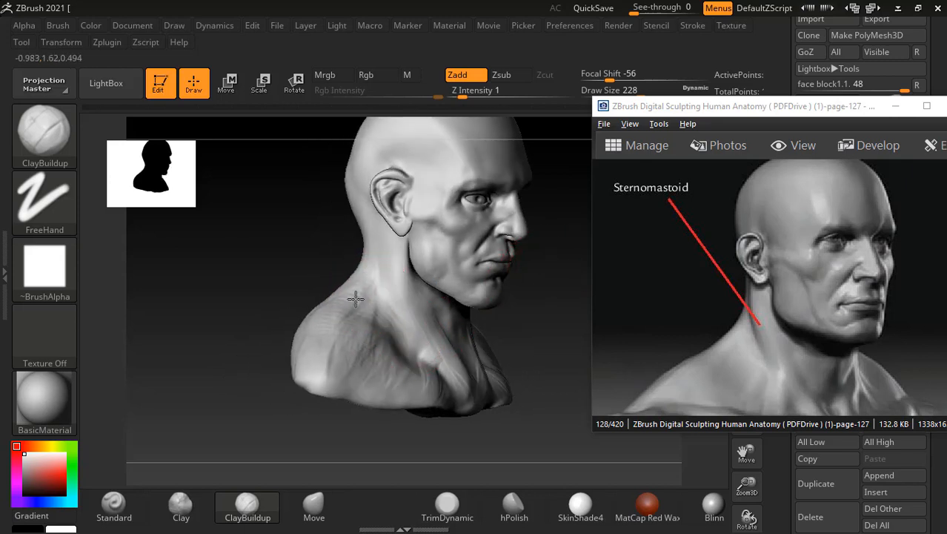
{"action": "mouse_move", "coordinate": [298, 297]}
{"action": "left_mouse_down"}
{"action": "mouse_move", "coordinate": [292, 275]}
{"action": "mouse_move", "coordinate": [281, 296]}
{"action": "mouse_move", "coordinate": [281, 281]}
{"action": "mouse_move", "coordinate": [409, 372]}
{"action": "mouse_move", "coordinate": [402, 376]}
{"action": "mouse_move", "coordinate": [420, 376]}
{"action": "left_mouse_up"}
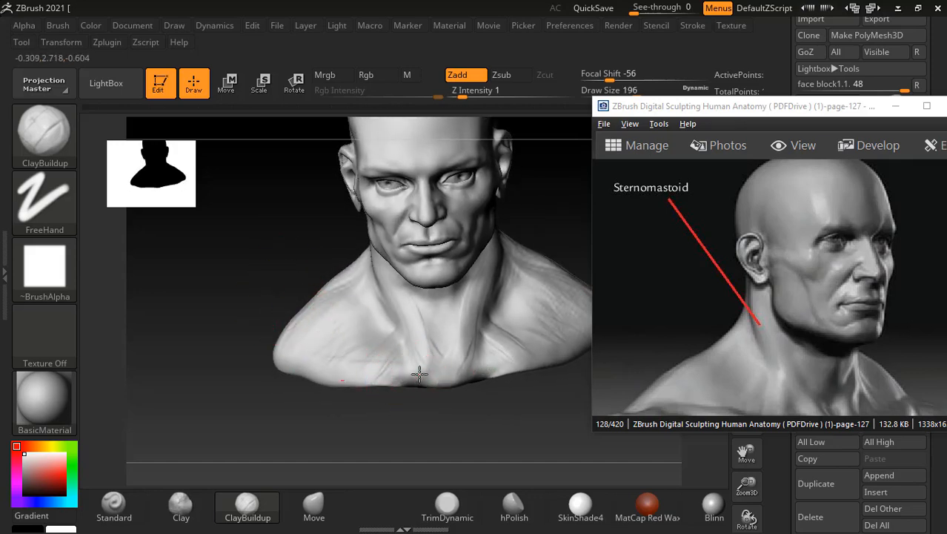
{"action": "mouse_move", "coordinate": [228, 338]}
{"action": "left_mouse_down"}
{"action": "mouse_move", "coordinate": [220, 313]}
{"action": "mouse_move", "coordinate": [230, 334]}
{"action": "left_mouse_up"}
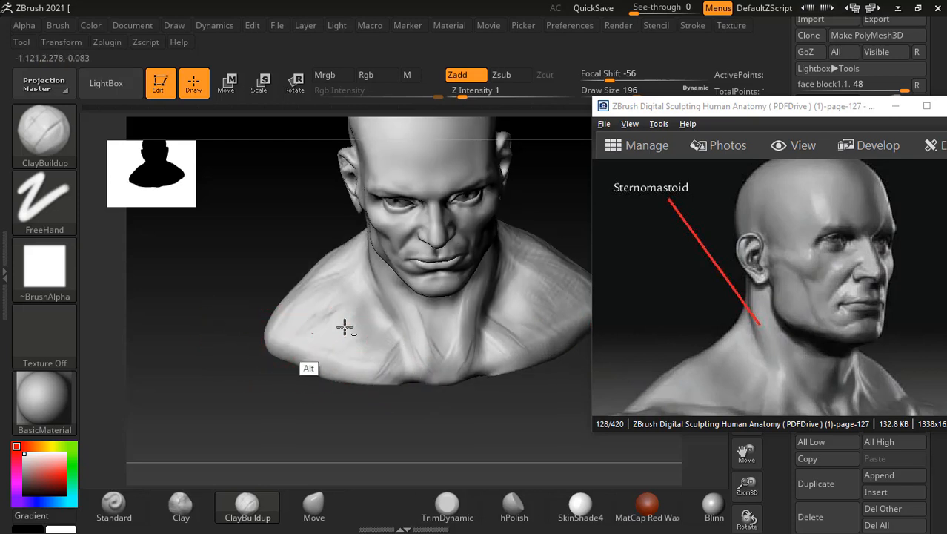
{"action": "left_click_drag", "start_coordinate": [261, 282], "coordinate": [361, 304]}
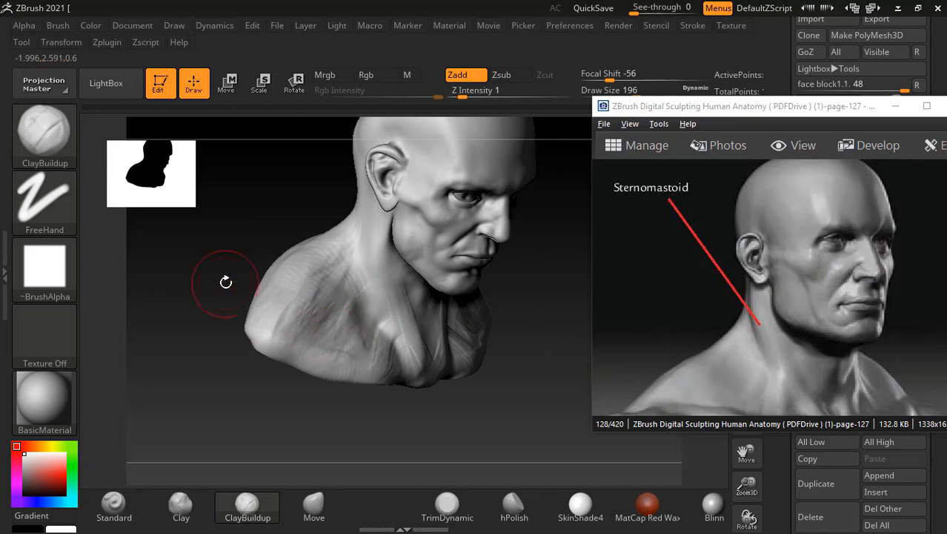
{"action": "mouse_move", "coordinate": [227, 217]}
{"action": "left_mouse_down"}
{"action": "mouse_move", "coordinate": [363, 342]}
{"action": "mouse_move", "coordinate": [332, 352]}
{"action": "mouse_move", "coordinate": [349, 286]}
{"action": "mouse_move", "coordinate": [361, 280]}
{"action": "mouse_move", "coordinate": [359, 293]}
{"action": "left_mouse_up"}
{"action": "left_click_drag", "start_coordinate": [248, 289], "coordinate": [317, 231]}
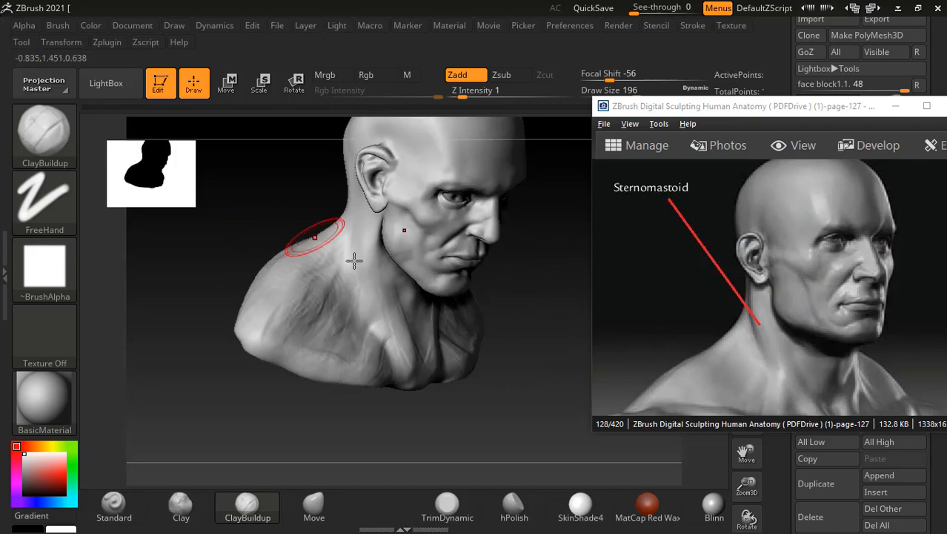
{"action": "mouse_move", "coordinate": [352, 260]}
{"action": "left_mouse_down", "text": "alt"}
{"action": "mouse_move", "coordinate": [364, 251]}
{"action": "mouse_move", "coordinate": [359, 271]}
{"action": "mouse_move", "coordinate": [385, 311]}
{"action": "mouse_move", "coordinate": [298, 306]}
{"action": "left_mouse_up", "text": "alt"}
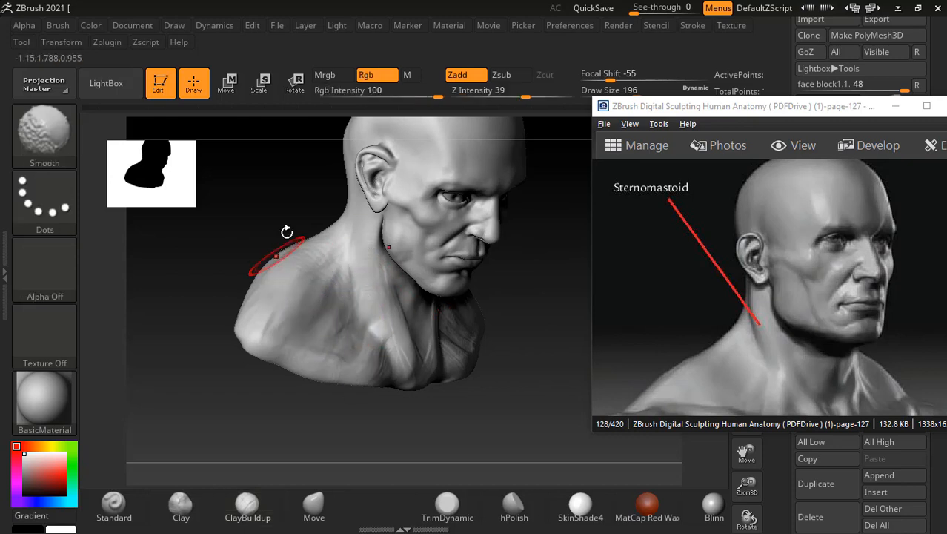
Step: Smooth the front of the shoulders, the collarbones and the base of the neck at Draw Size 196
{"action": "left_click_drag", "start_coordinate": [287, 231], "coordinate": [290, 255]}
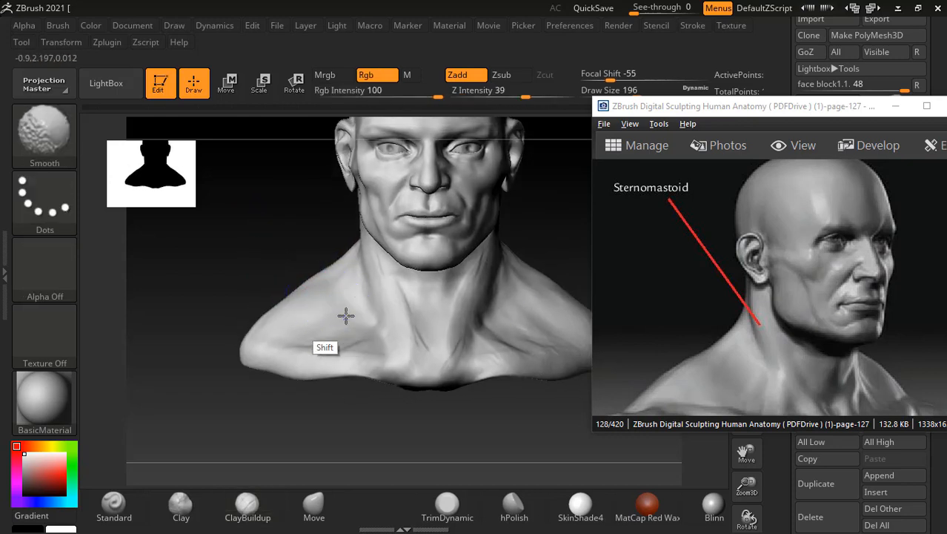
{"action": "mouse_move", "coordinate": [346, 315]}
{"action": "left_mouse_down", "text": "shift"}
{"action": "mouse_move", "coordinate": [337, 300]}
{"action": "mouse_move", "coordinate": [346, 333]}
{"action": "left_mouse_up", "text": "shift"}
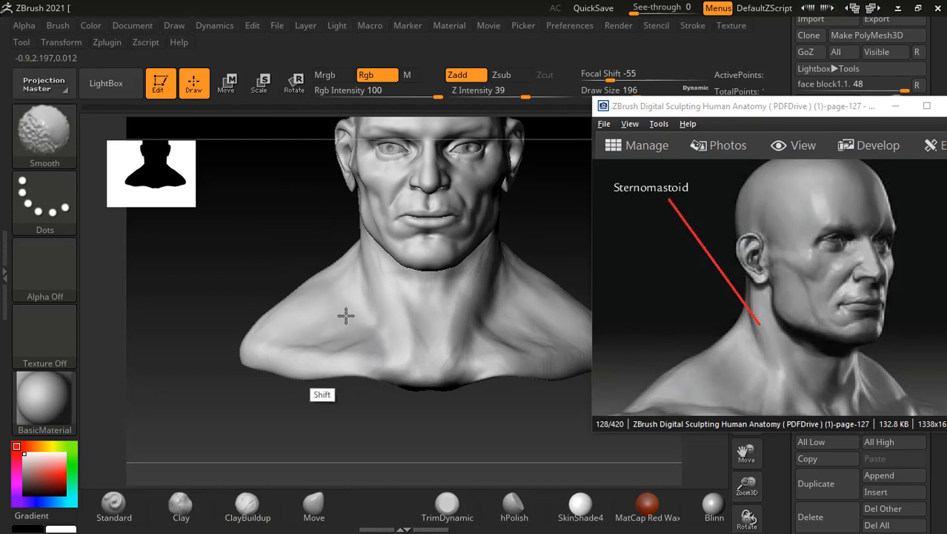
{"action": "left_click_drag", "start_coordinate": [346, 316], "coordinate": [321, 353], "text": "shift"}
{"action": "left_click_drag", "start_coordinate": [292, 272], "coordinate": [238, 286], "text": "alt"}
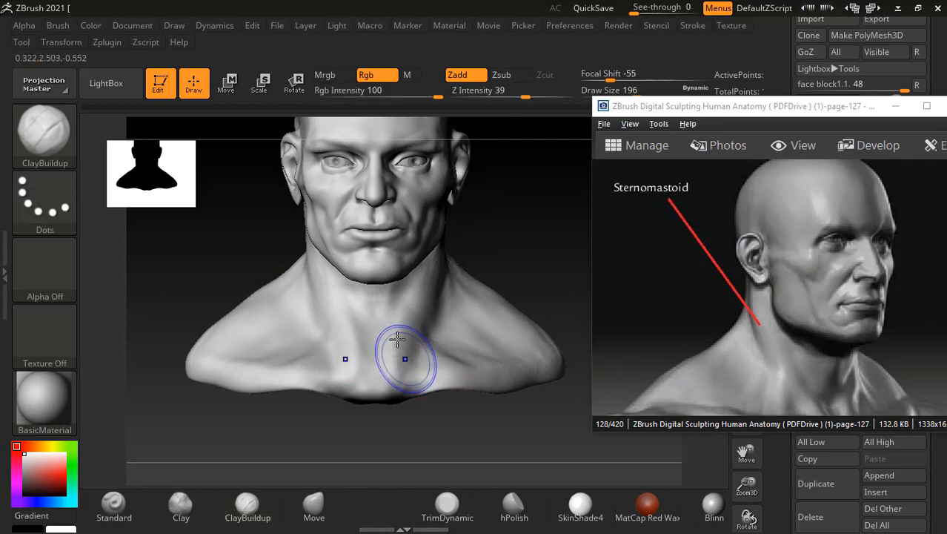
{"action": "left_click_drag", "start_coordinate": [398, 338], "coordinate": [385, 347], "text": "shift"}
{"action": "mouse_move", "coordinate": [487, 257]}
{"action": "left_mouse_down"}
{"action": "mouse_move", "coordinate": [511, 235]}
{"action": "mouse_move", "coordinate": [534, 245]}
{"action": "mouse_move", "coordinate": [546, 297]}
{"action": "left_mouse_up"}
Step: Browse the anatomy reference from page 127 to the neck and Trapezius figures on page 143, and place it beside the bust's back view
{"action": "left_click_drag", "start_coordinate": [703, 340], "coordinate": [679, 335]}
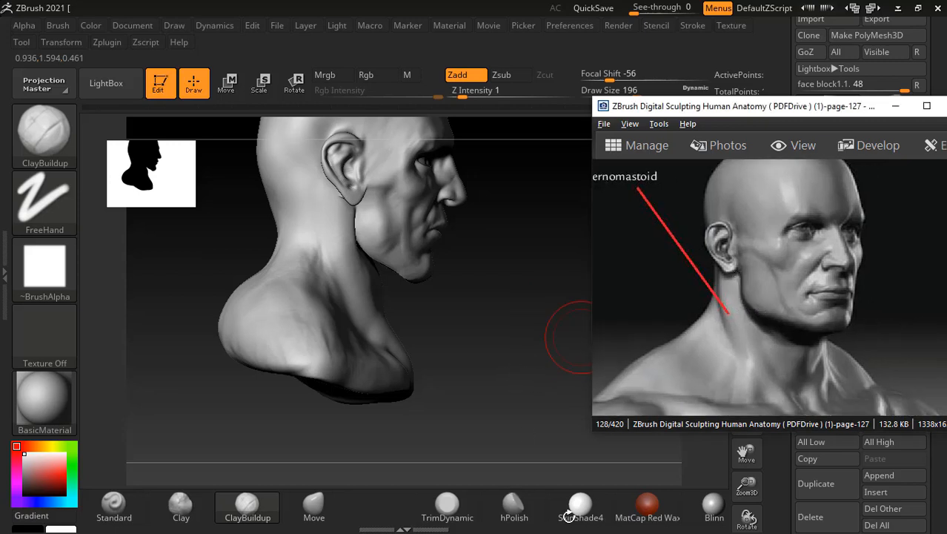
{"action": "left_click_drag", "start_coordinate": [764, 288], "coordinate": [740, 244]}
{"action": "scroll", "coordinate": [753, 275], "scroll_direction": "down", "scroll_amount": 1}
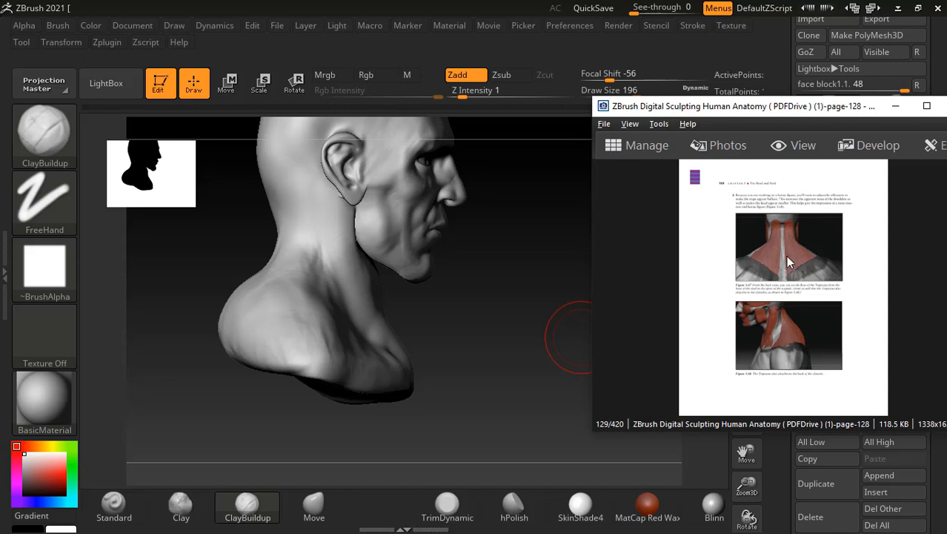
{"action": "scroll", "coordinate": [787, 261], "scroll_direction": "down", "scroll_amount": 3}
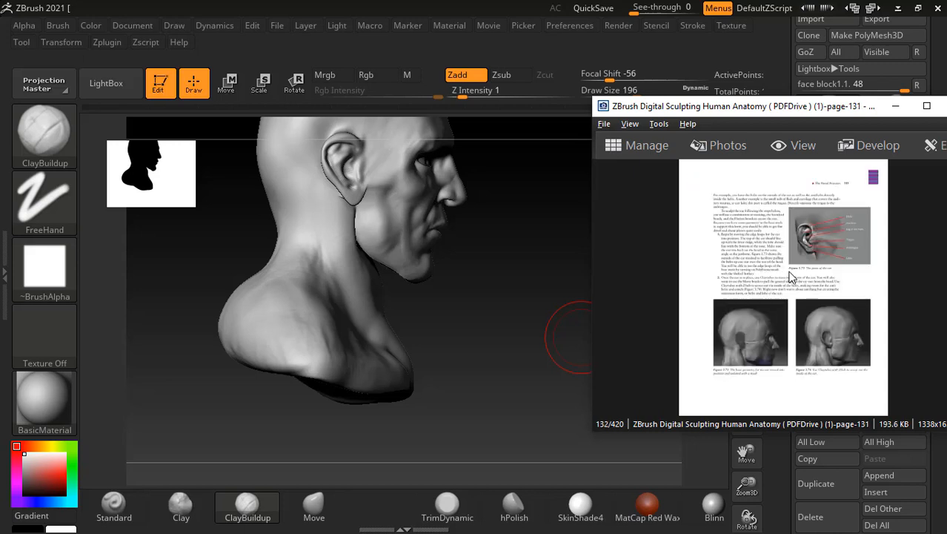
{"action": "scroll", "coordinate": [821, 268], "scroll_direction": "down", "scroll_amount": 1}
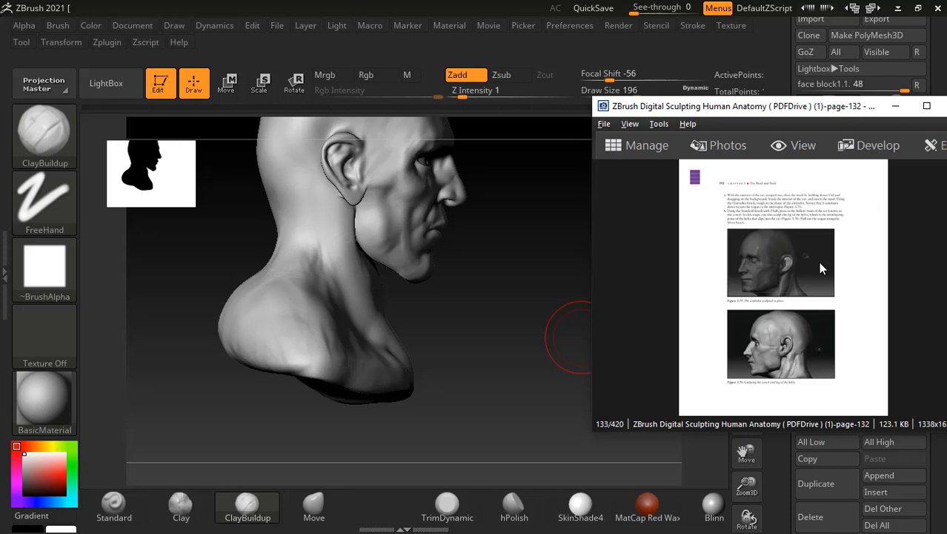
{"action": "scroll", "coordinate": [819, 268], "scroll_direction": "down", "scroll_amount": 2}
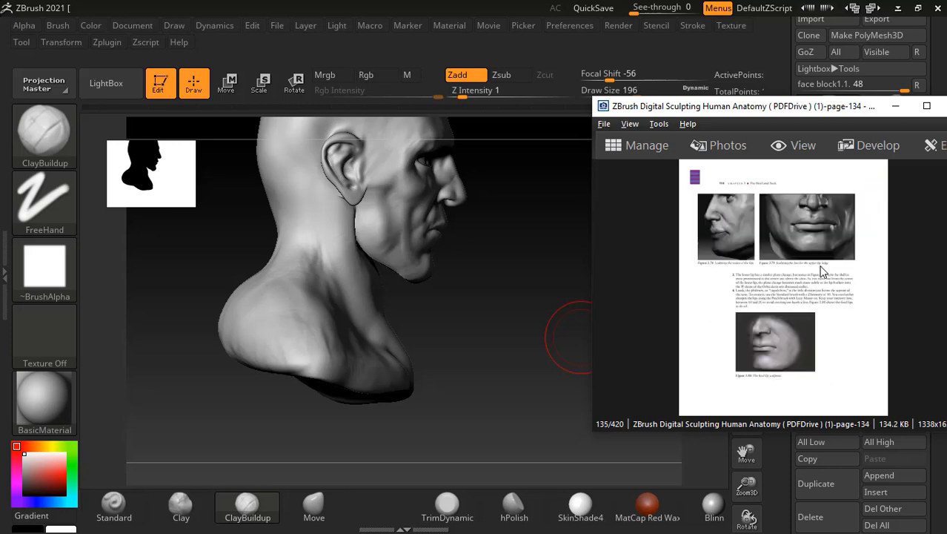
{"action": "scroll", "coordinate": [822, 271], "scroll_direction": "down", "scroll_amount": 3}
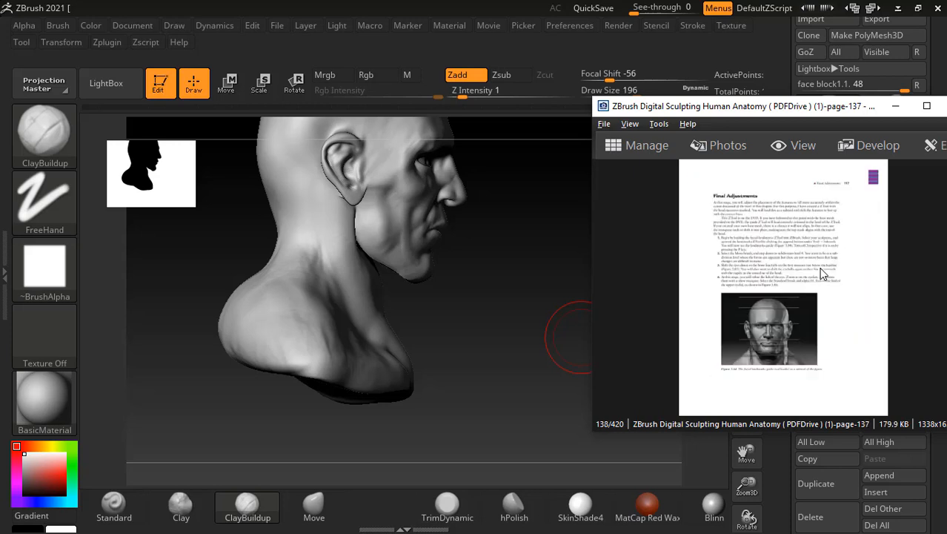
{"action": "scroll", "coordinate": [821, 274], "scroll_direction": "down", "scroll_amount": 1}
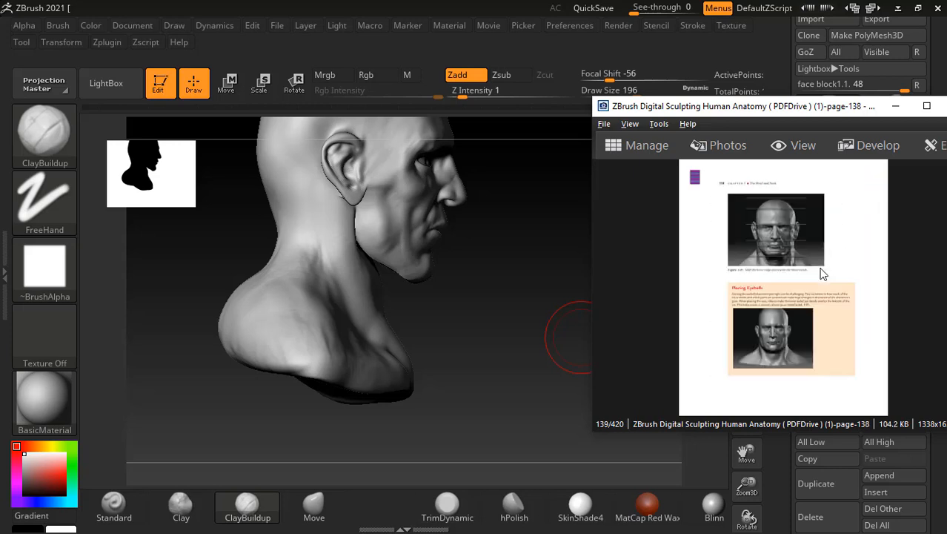
{"action": "left_click", "coordinate": [927, 106]}
{"action": "scroll", "coordinate": [648, 267], "scroll_direction": "down", "scroll_amount": 2}
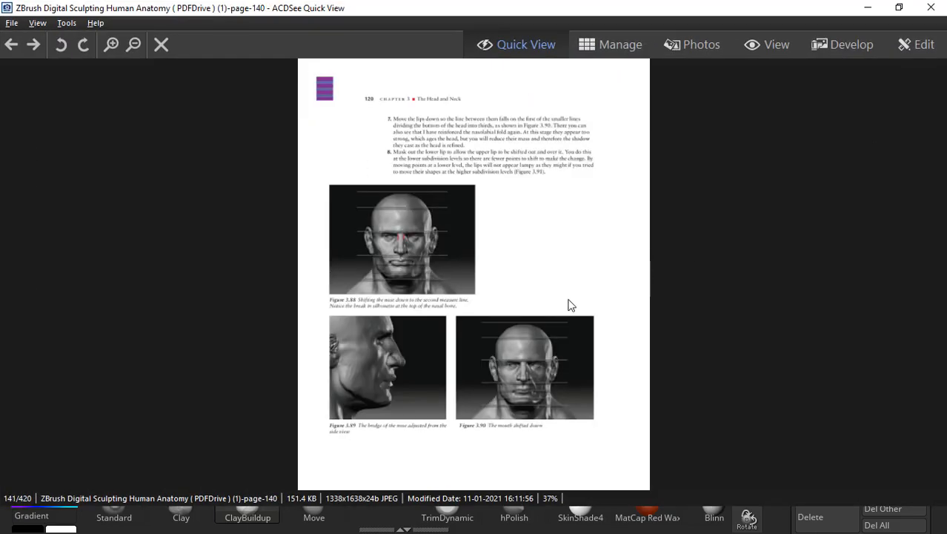
{"action": "scroll", "coordinate": [571, 305], "scroll_direction": "down", "scroll_amount": 3}
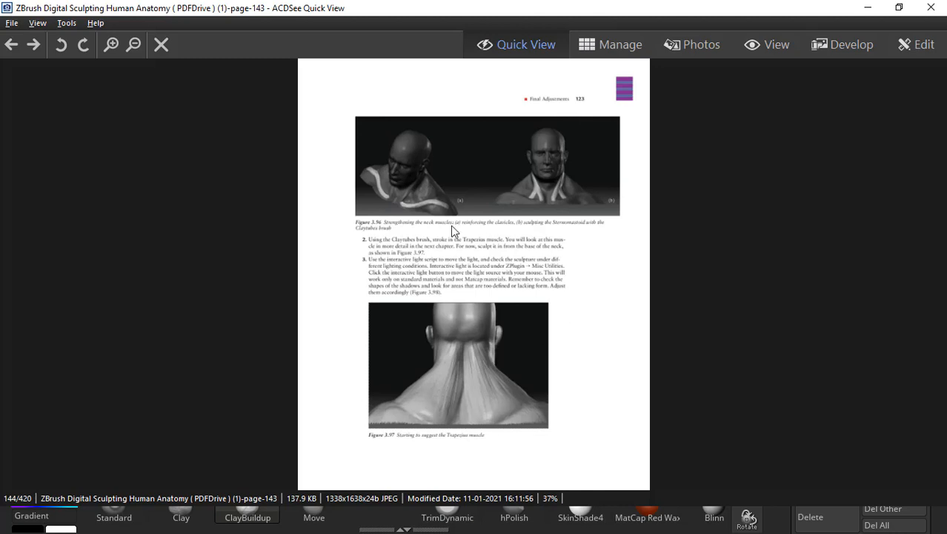
{"action": "double_click", "coordinate": [539, 6]}
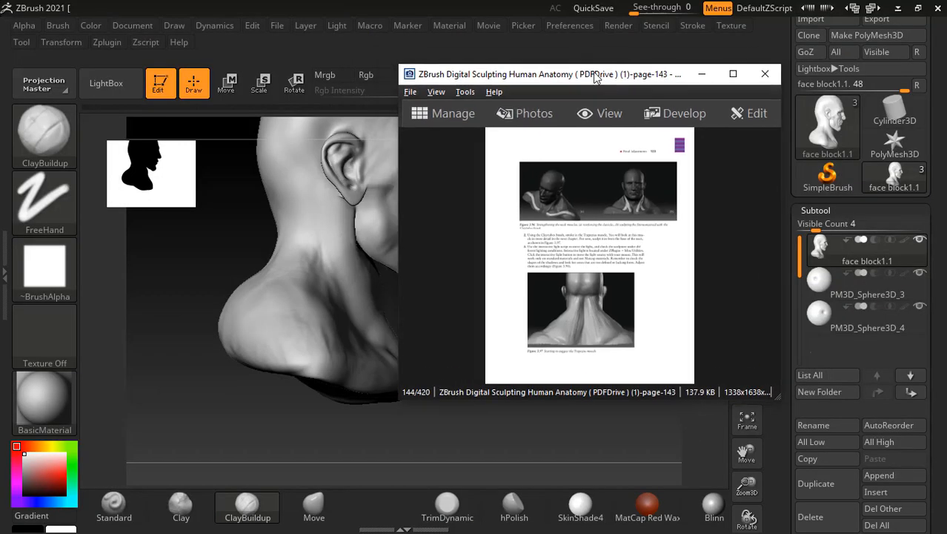
{"action": "mouse_move", "coordinate": [184, 258]}
{"action": "left_mouse_down"}
{"action": "mouse_move", "coordinate": [231, 278]}
{"action": "mouse_move", "coordinate": [224, 261]}
{"action": "mouse_move", "coordinate": [254, 265]}
{"action": "mouse_move", "coordinate": [250, 286]}
{"action": "mouse_move", "coordinate": [214, 292]}
{"action": "mouse_move", "coordinate": [262, 282]}
{"action": "mouse_move", "coordinate": [209, 273]}
{"action": "left_mouse_up"}
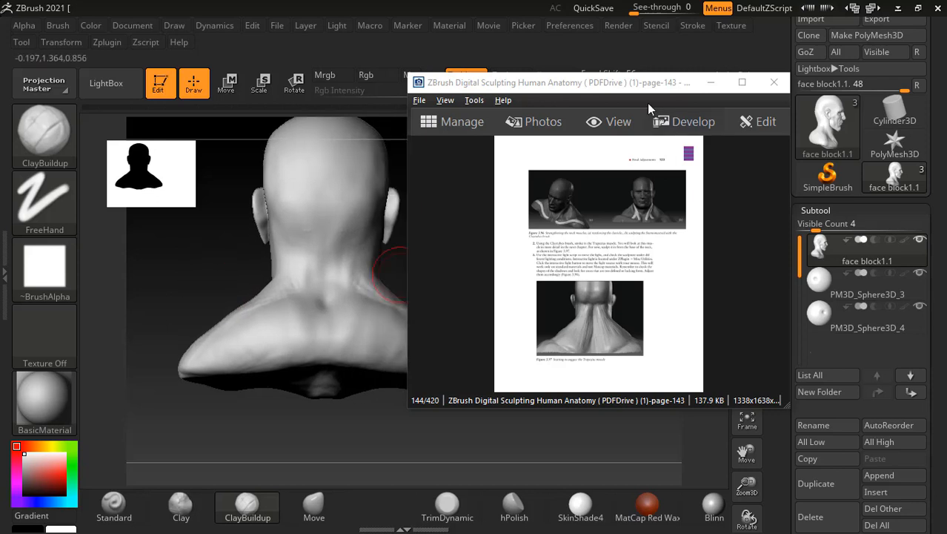
{"action": "left_click_drag", "start_coordinate": [648, 83], "coordinate": [741, 82]}
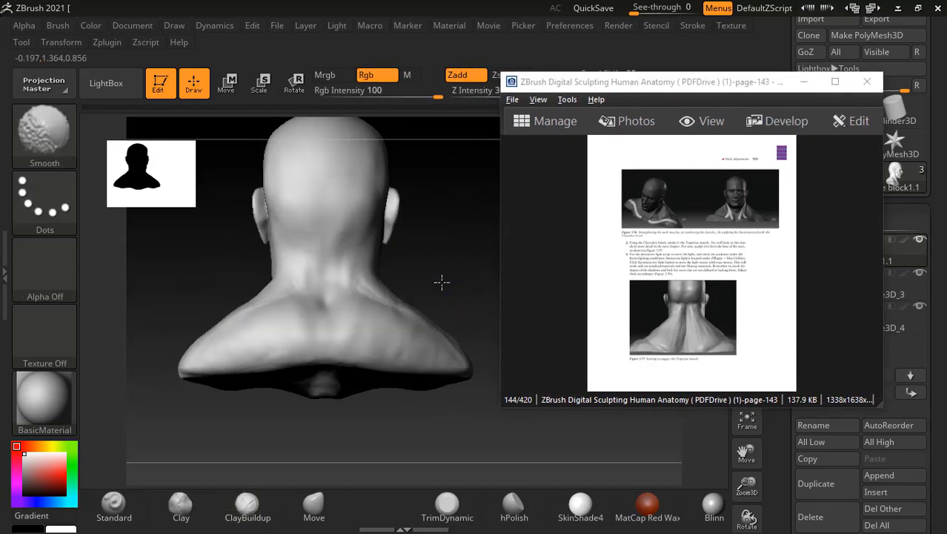
Step: Pull the shoulder ends outward and the lower edge of the upper back downward with the Move brush
{"action": "left_click_drag", "start_coordinate": [442, 282], "coordinate": [434, 387]}
{"action": "left_click", "coordinate": [314, 505]}
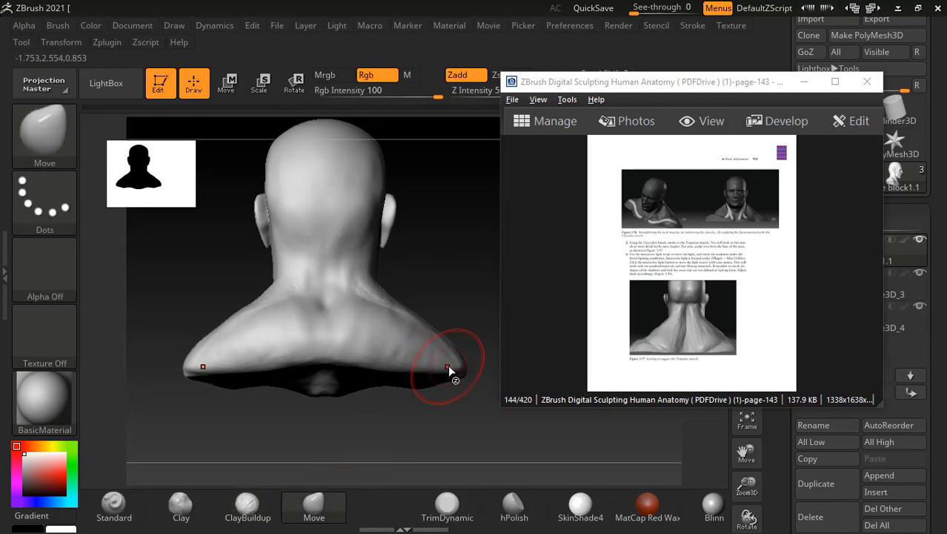
{"action": "mouse_move", "coordinate": [458, 364]}
{"action": "left_mouse_down"}
{"action": "mouse_move", "coordinate": [478, 349]}
{"action": "mouse_move", "coordinate": [474, 368]}
{"action": "mouse_move", "coordinate": [482, 361]}
{"action": "mouse_move", "coordinate": [492, 379]}
{"action": "left_mouse_up"}
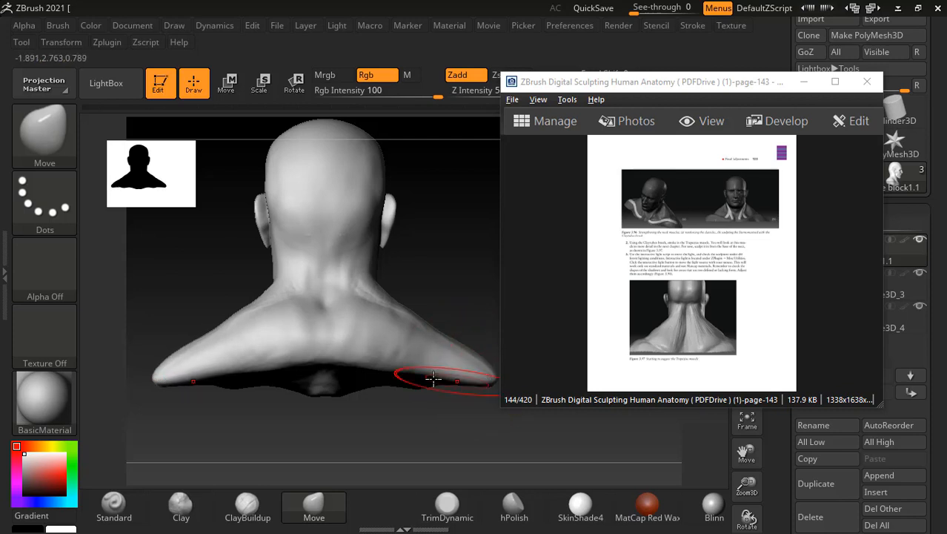
{"action": "left_click_drag", "start_coordinate": [288, 374], "coordinate": [164, 385]}
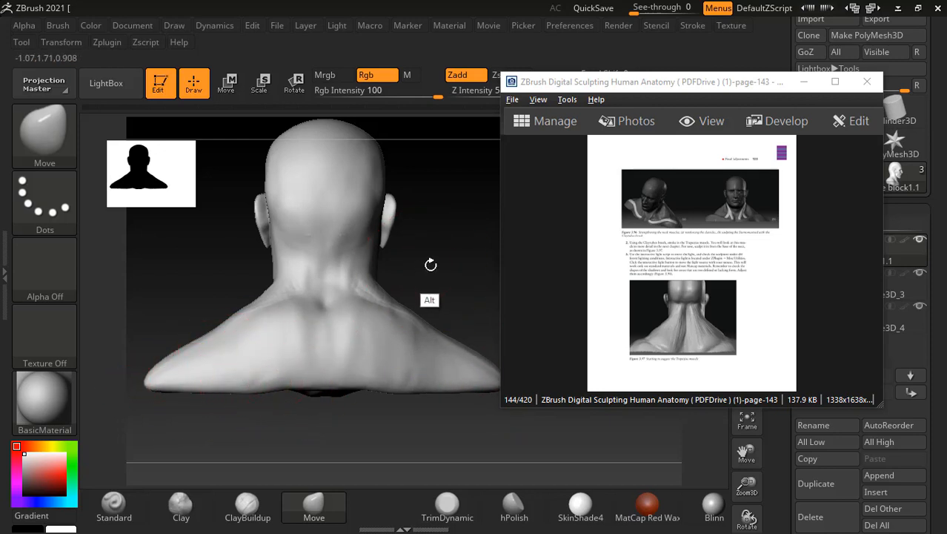
Step: Refine the back of the neck and the upper back with the Standard brush at a reduced brush size
{"action": "left_click", "coordinate": [119, 510]}
{"action": "key", "text": "bracketleft"}
{"action": "key", "text": "bracketleft"}
{"action": "key", "text": "bracketleft"}
{"action": "key", "text": "bracketleft"}
{"action": "key", "text": "bracketleft"}
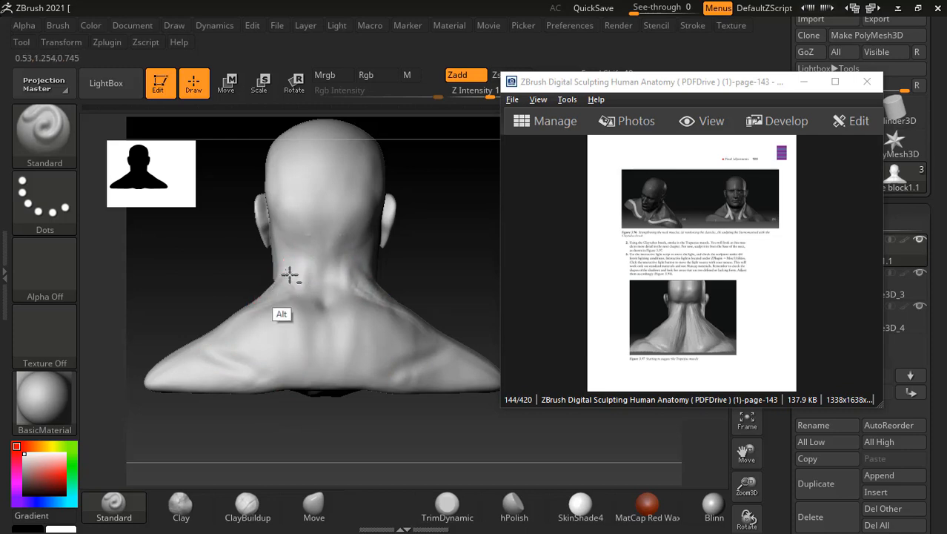
Step: Build up the Trapezius fibres with ClayBuildup strokes running from the neck down over the upper back and out to the shoulders
{"action": "left_click", "coordinate": [248, 505]}
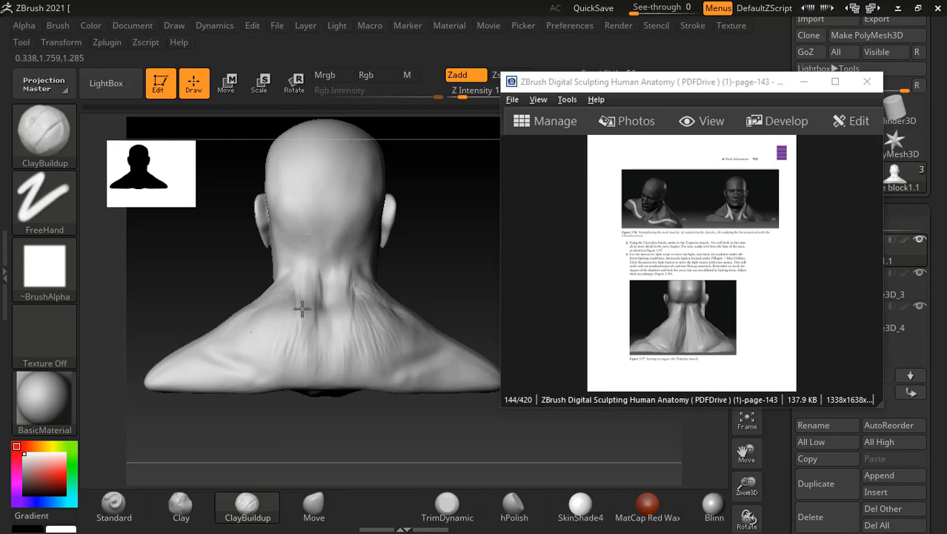
{"action": "right_click_drag", "start_coordinate": [301, 308], "coordinate": [275, 275]}
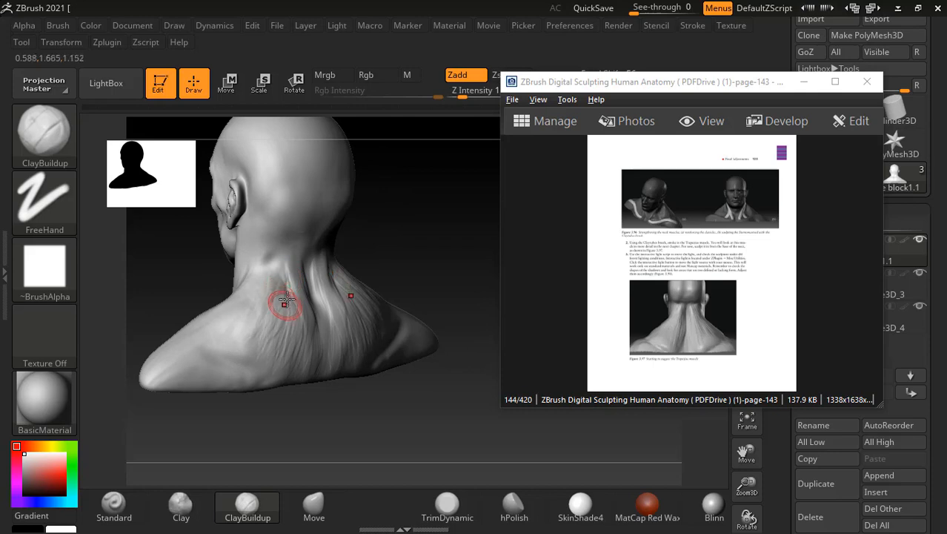
{"action": "right_click_drag", "start_coordinate": [401, 233], "coordinate": [451, 238]}
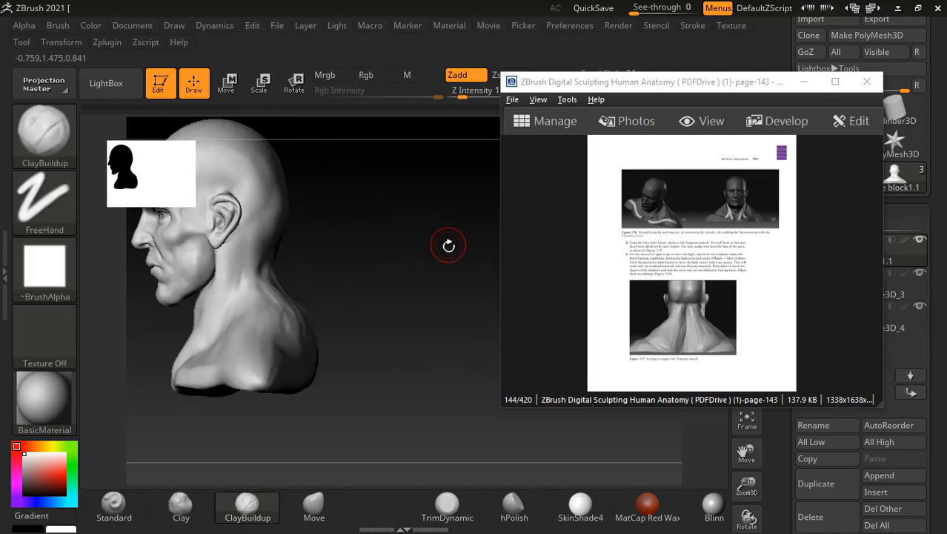
{"action": "right_click_drag", "start_coordinate": [425, 278], "coordinate": [315, 287]}
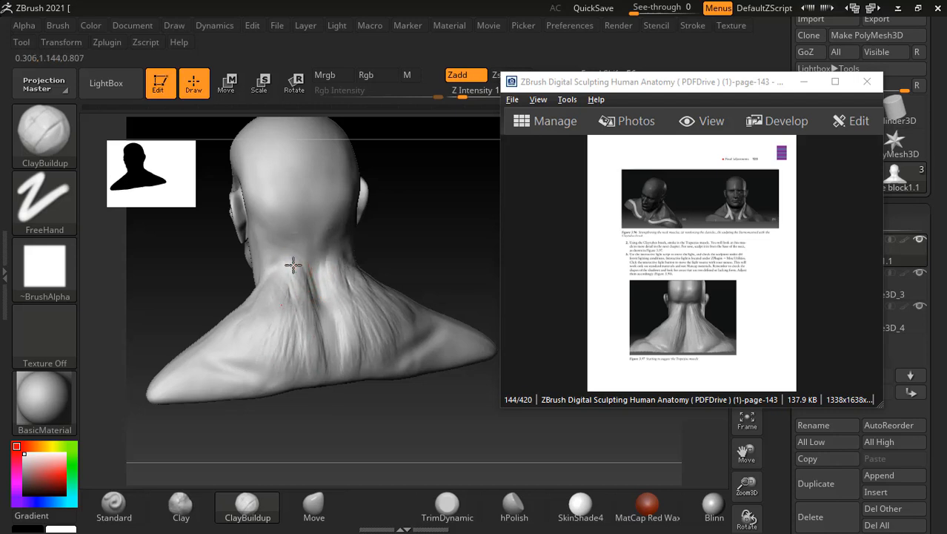
{"action": "mouse_move", "coordinate": [185, 313]}
{"action": "right_mouse_down"}
{"action": "mouse_move", "coordinate": [442, 269]}
{"action": "mouse_move", "coordinate": [429, 290]}
{"action": "mouse_move", "coordinate": [438, 197]}
{"action": "right_mouse_up"}
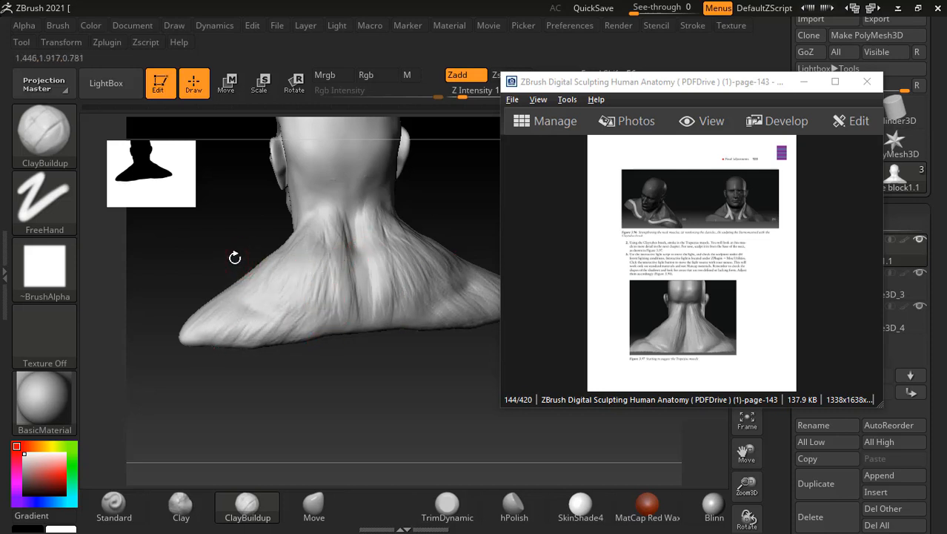
Step: Extend the ClayBuildup strokes up the neck to the base of the skull and smooth the streaks across the Trapezius
{"action": "left_click_drag", "start_coordinate": [233, 256], "coordinate": [338, 255]}
{"action": "key", "text": "shift"}
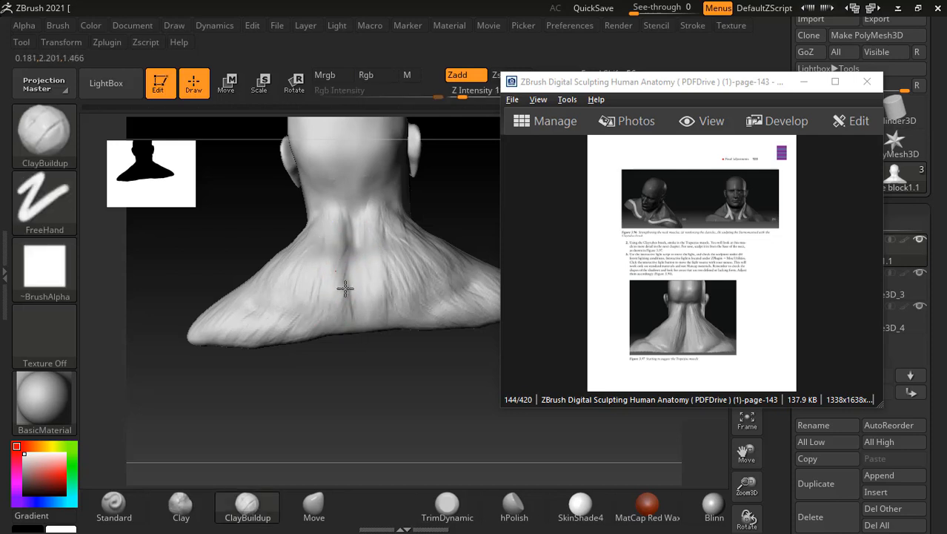
{"action": "key", "text": "shift"}
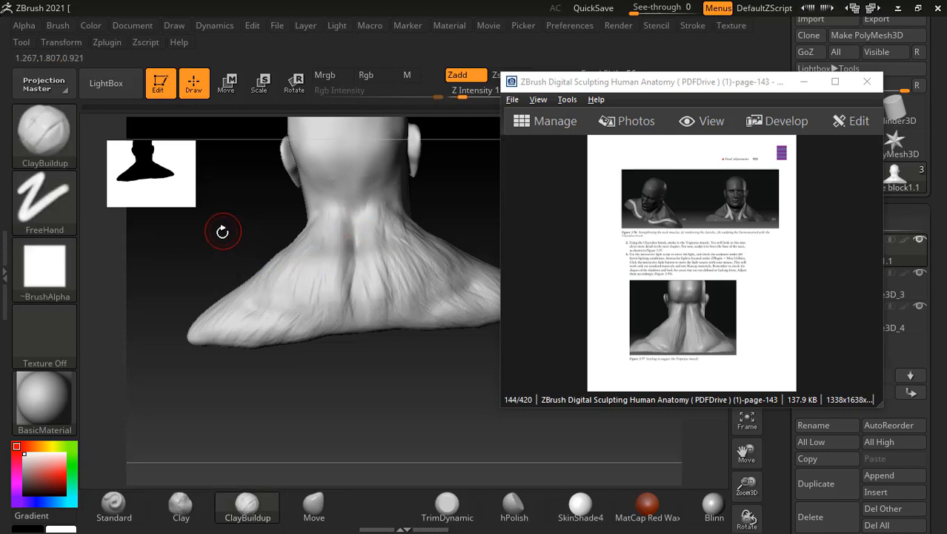
{"action": "left_click_drag", "start_coordinate": [227, 233], "coordinate": [208, 280], "text": "alt"}
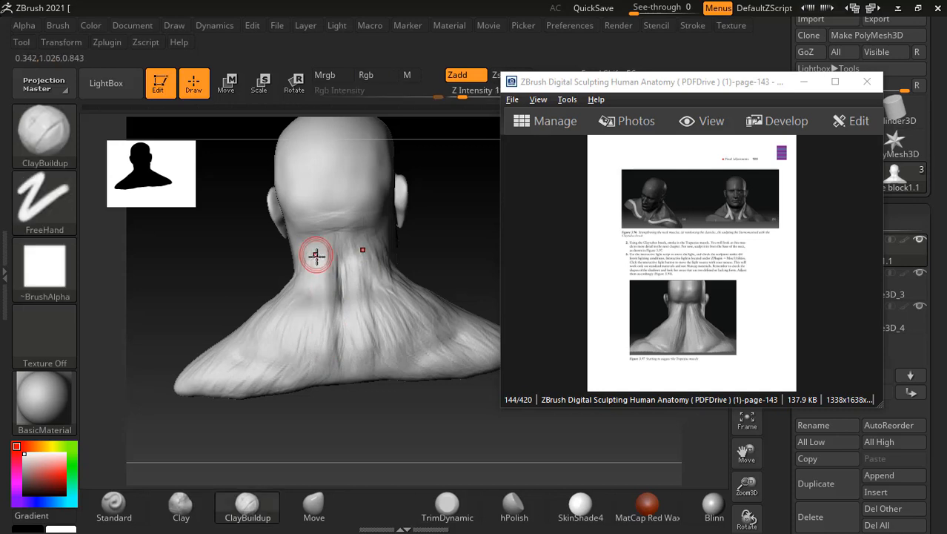
{"action": "left_click_drag", "start_coordinate": [314, 255], "coordinate": [315, 273], "text": "shift"}
{"action": "key", "text": "shift"}
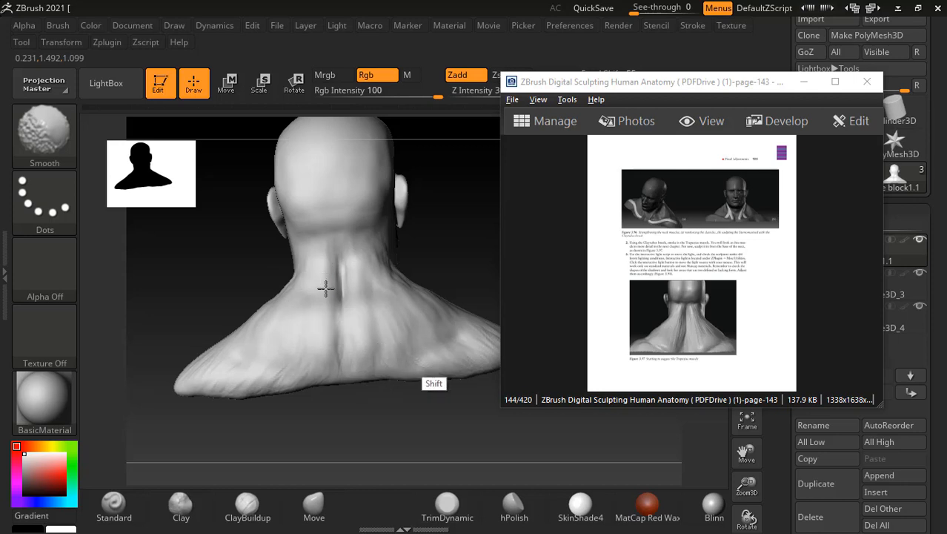
Step: Sharpen the Trapezius ridges beside the spine with ClayBuildup, undo the last stroke, and smooth the upper back and shoulders
{"action": "mouse_move", "coordinate": [366, 309]}
{"action": "right_mouse_down"}
{"action": "mouse_move", "coordinate": [228, 288]}
{"action": "mouse_move", "coordinate": [197, 316]}
{"action": "mouse_move", "coordinate": [427, 223]}
{"action": "mouse_move", "coordinate": [403, 323]}
{"action": "right_mouse_up"}
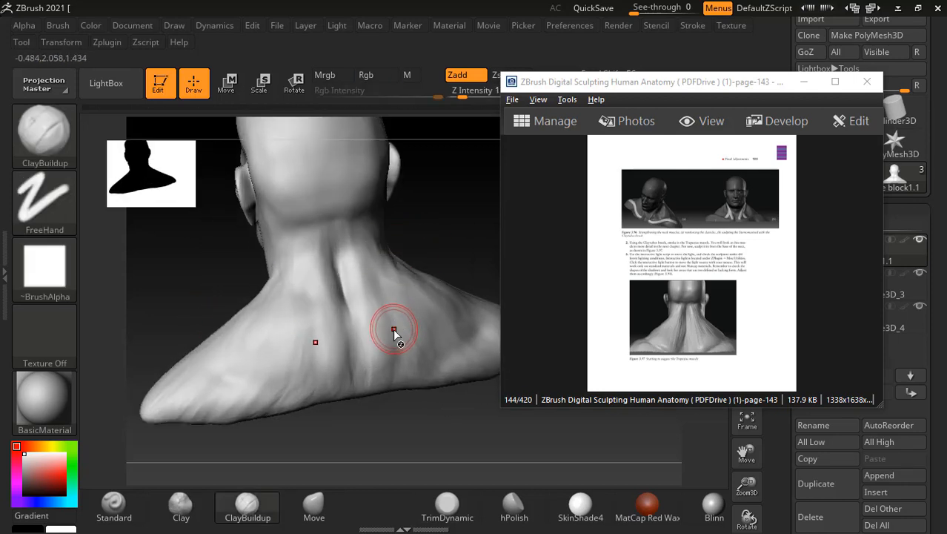
{"action": "left_click_drag", "start_coordinate": [345, 316], "coordinate": [324, 277]}
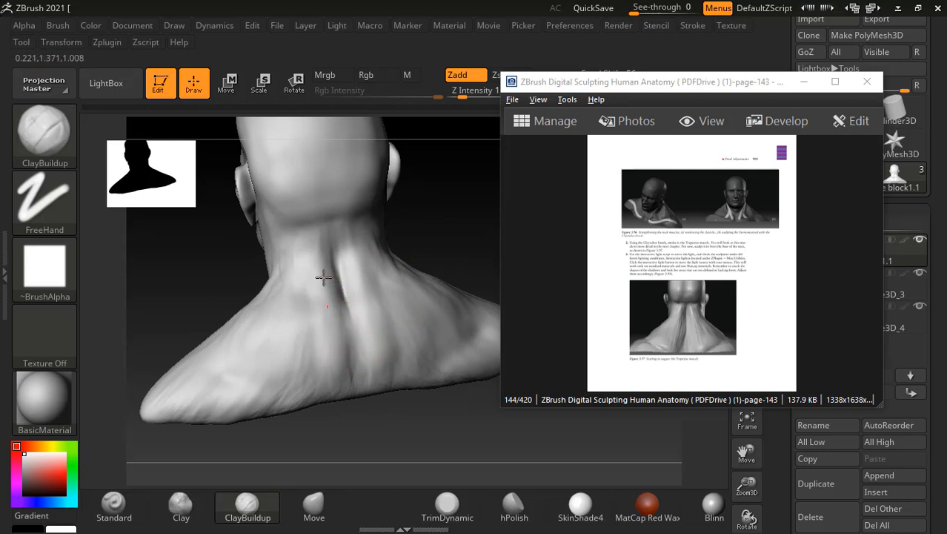
{"action": "left_click_drag", "start_coordinate": [320, 334], "coordinate": [308, 259]}
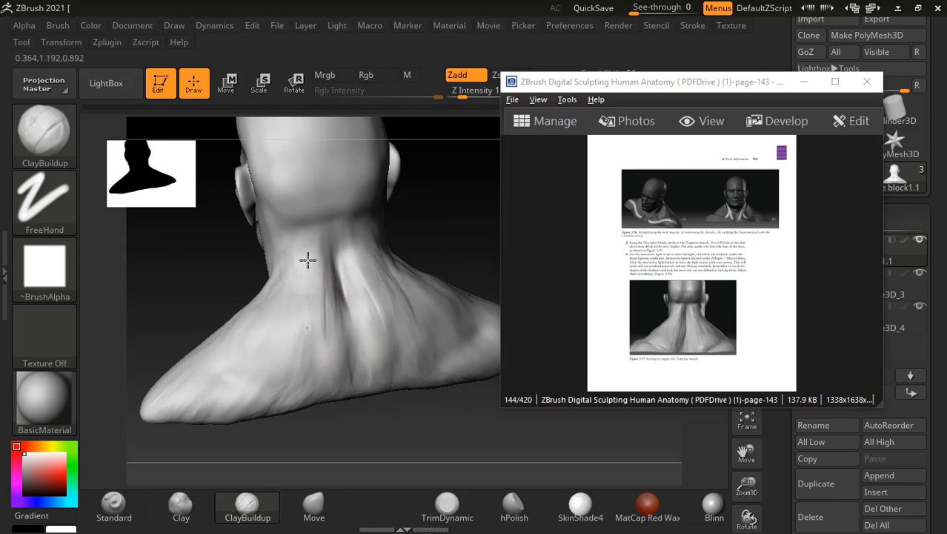
{"action": "key", "text": "ctrl+z"}
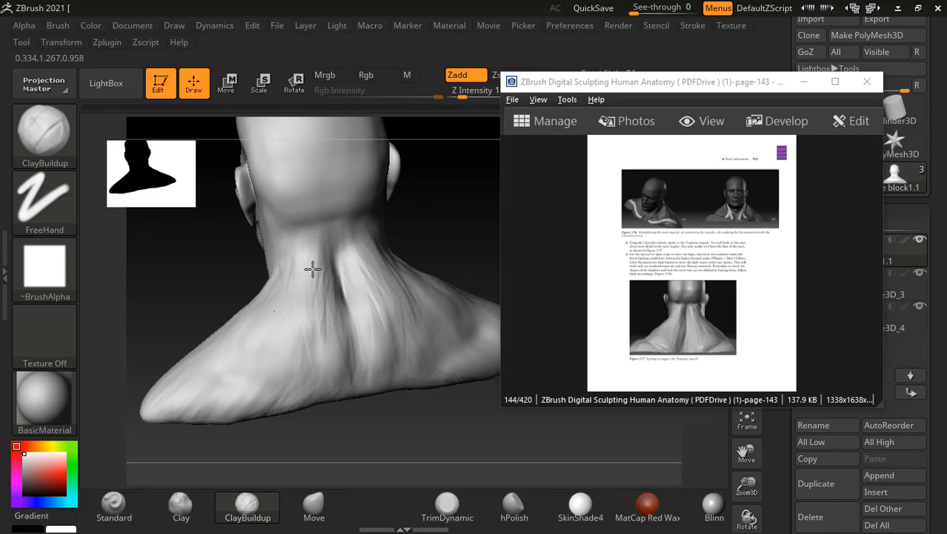
{"action": "key", "text": "shift"}
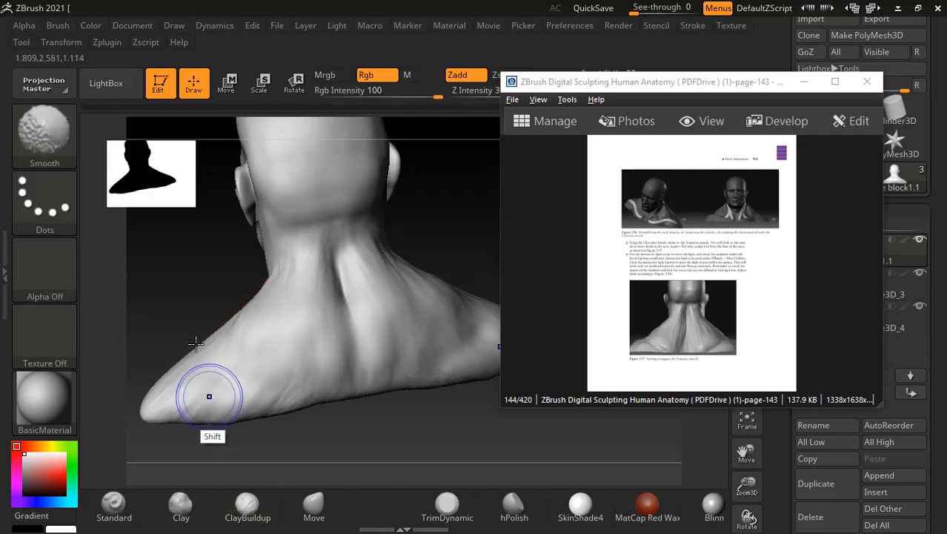
{"action": "mouse_move", "coordinate": [209, 438]}
{"action": "left_mouse_down", "text": "shift"}
{"action": "mouse_move", "coordinate": [191, 319]}
{"action": "mouse_move", "coordinate": [433, 260]}
{"action": "left_mouse_up", "text": "shift"}
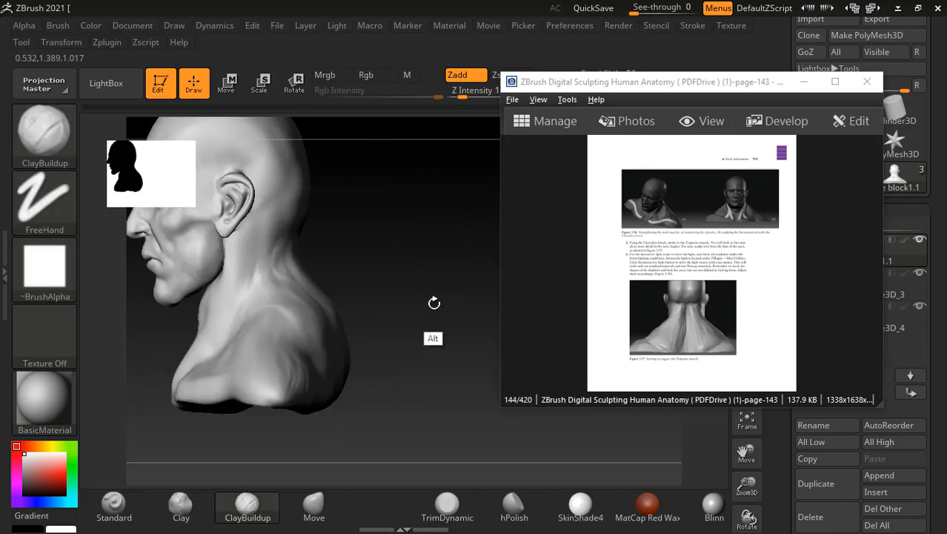
{"action": "left_click_drag", "start_coordinate": [434, 302], "coordinate": [466, 252]}
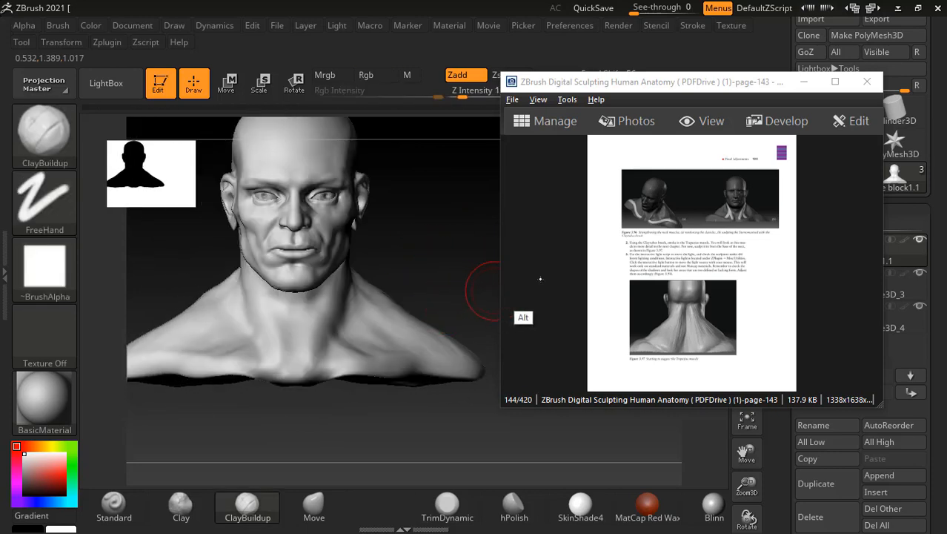
{"action": "key", "text": "alt+Tab"}
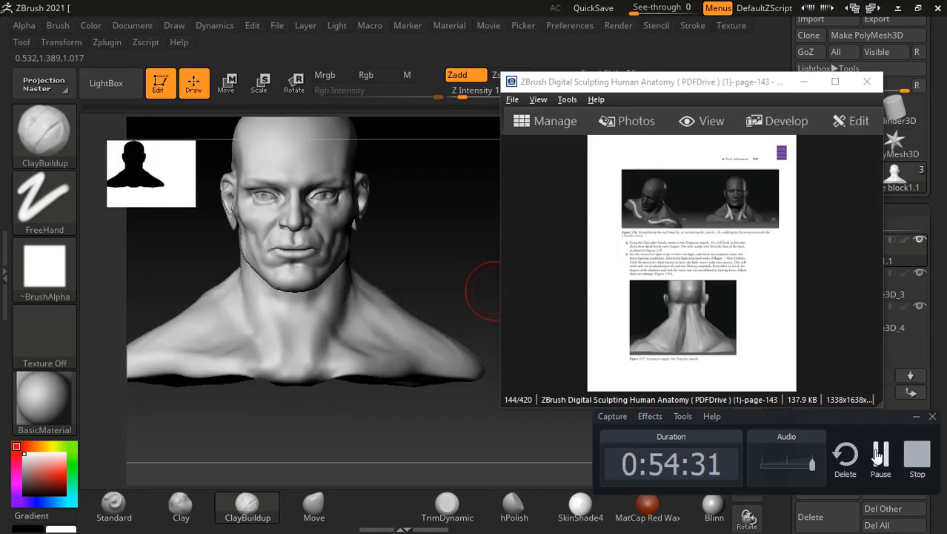
{"action": "left_click", "coordinate": [881, 454]}
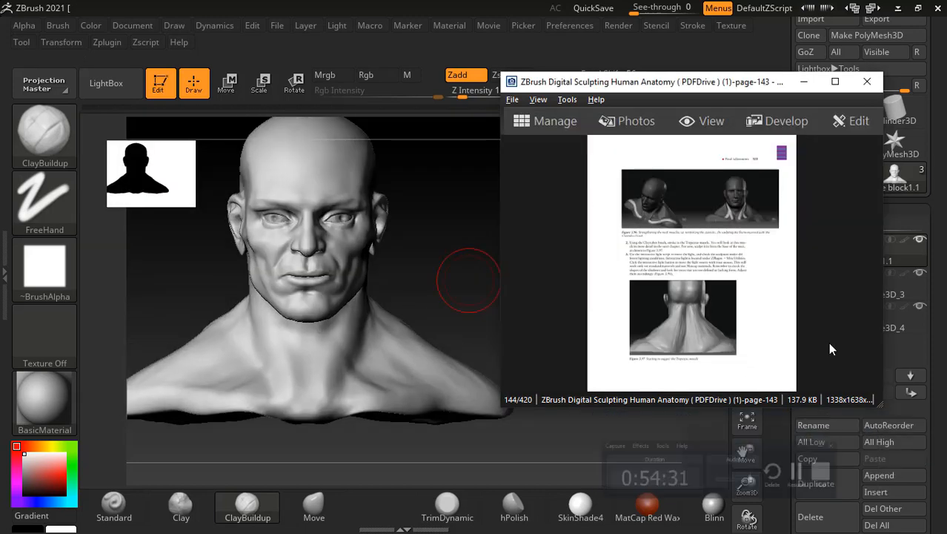
Step: Browse the anatomy reference up to page 149, return to page 144, and enlarge the final head and neck sculpture in Figure 3.99
{"action": "scroll", "coordinate": [793, 290], "scroll_direction": "down", "scroll_amount": 1}
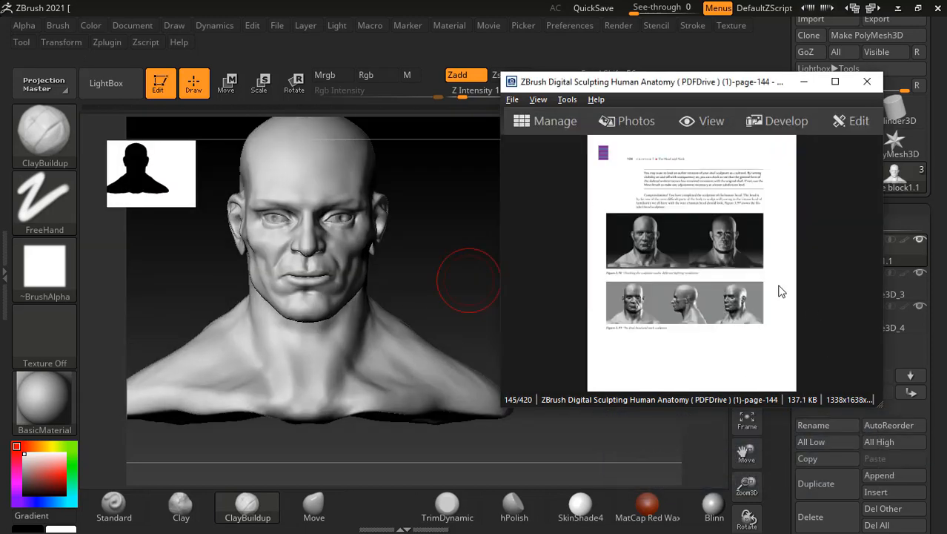
{"action": "scroll", "coordinate": [778, 291], "scroll_direction": "down", "scroll_amount": 2}
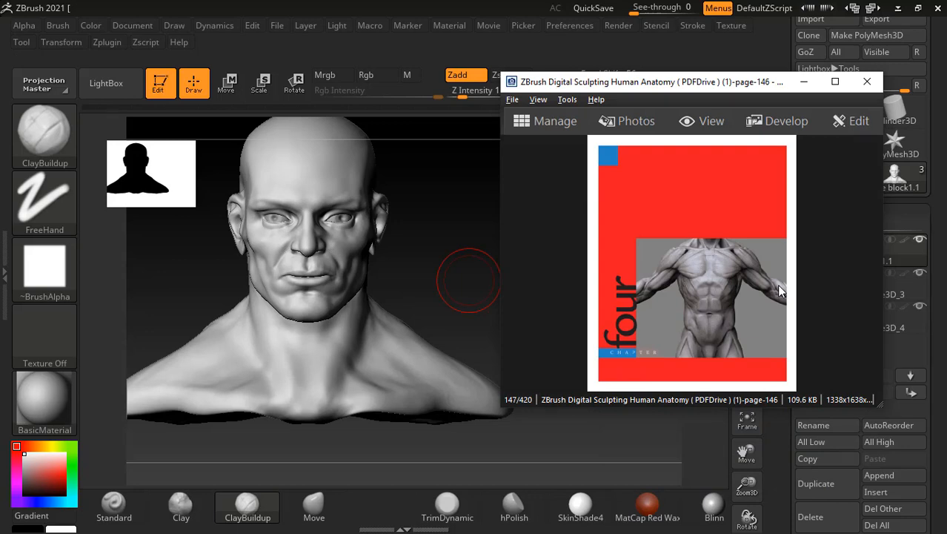
{"action": "scroll", "coordinate": [778, 291], "scroll_direction": "down", "scroll_amount": 1}
{"action": "scroll", "coordinate": [779, 291], "scroll_direction": "down", "scroll_amount": 2}
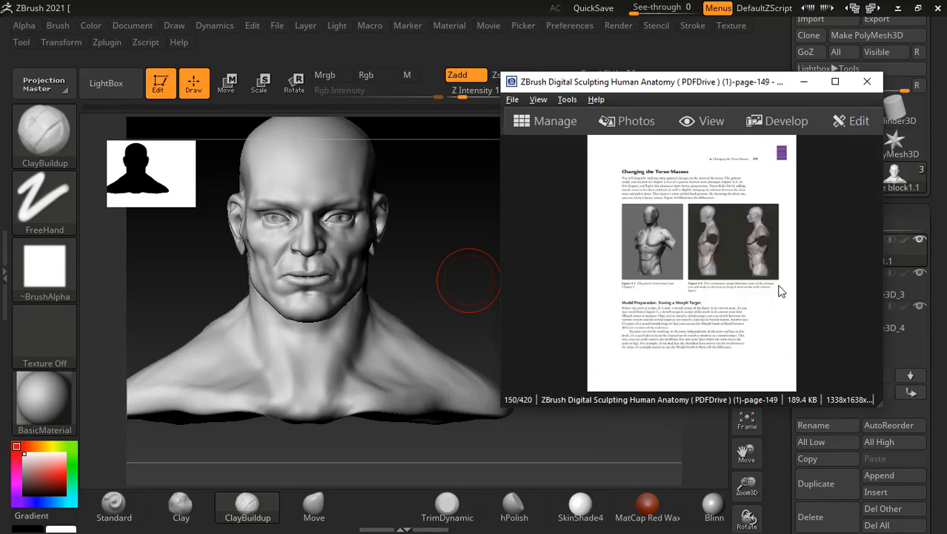
{"action": "scroll", "coordinate": [779, 291], "scroll_direction": "up", "scroll_amount": 5}
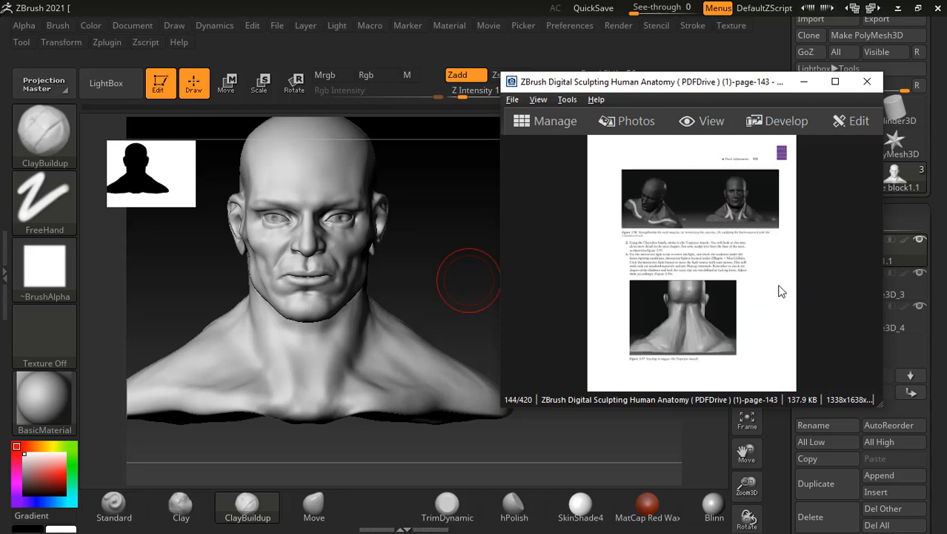
{"action": "scroll", "coordinate": [778, 291], "scroll_direction": "up", "scroll_amount": 4, "text": "ctrl"}
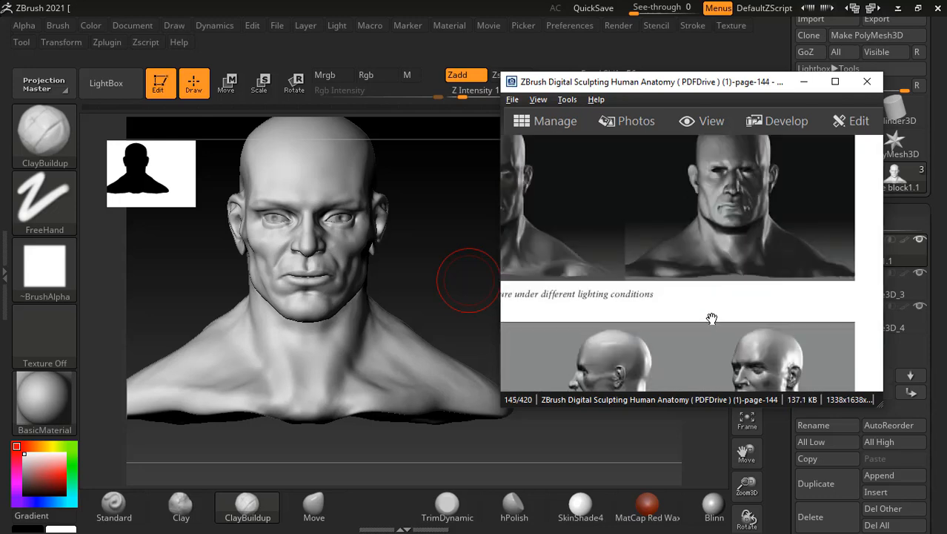
{"action": "left_click", "coordinate": [382, 280]}
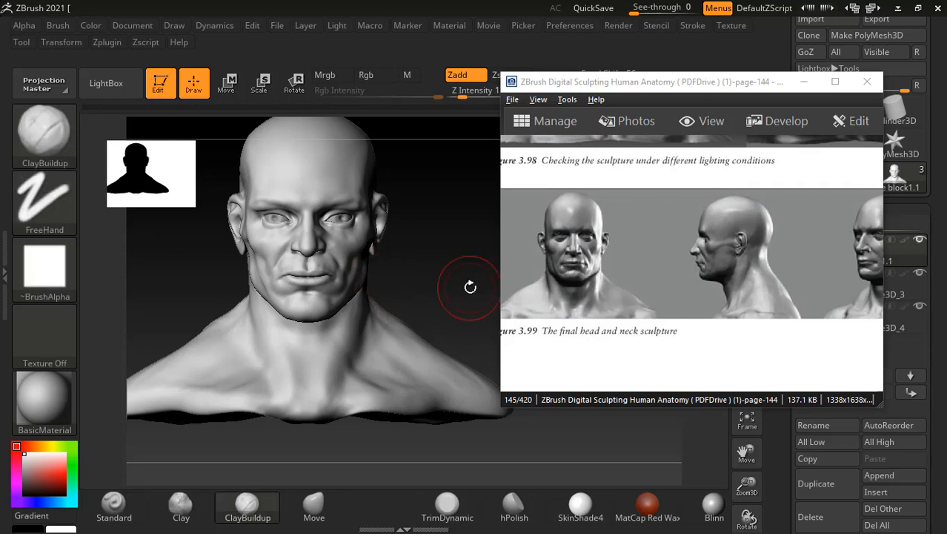
Step: Reshape the bust's lower front edge and pull the shoulder ends outward with the Move brush
{"action": "left_click_drag", "start_coordinate": [445, 288], "coordinate": [404, 313]}
{"action": "left_click", "coordinate": [313, 506]}
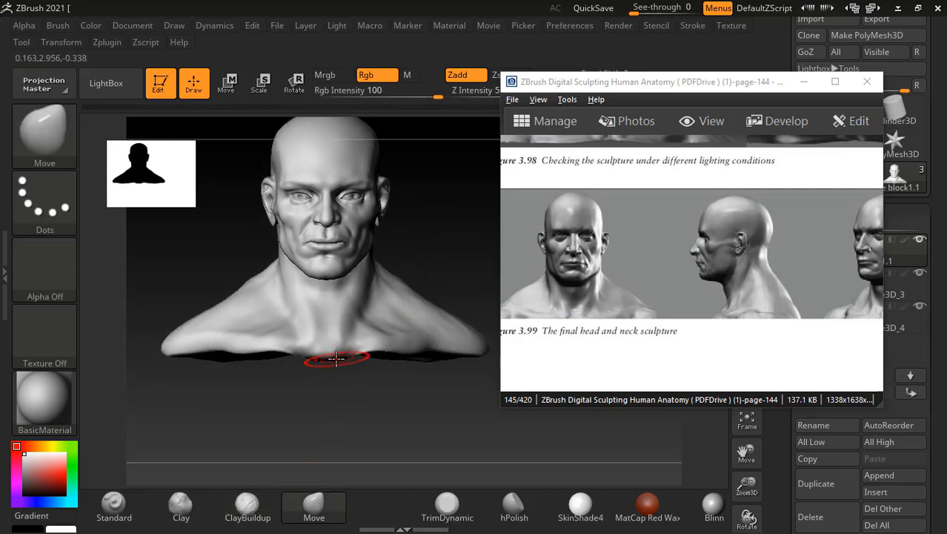
{"action": "left_click_drag", "start_coordinate": [324, 356], "coordinate": [239, 361]}
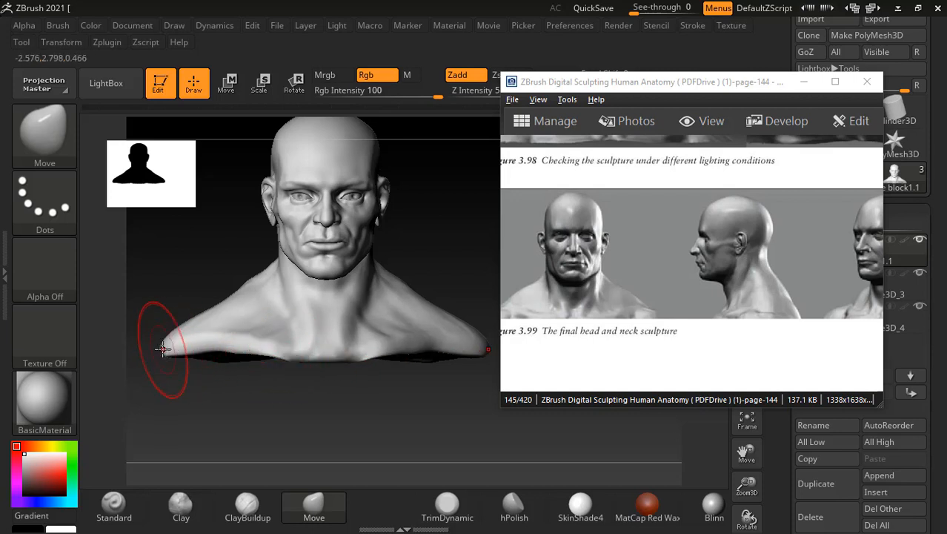
{"action": "left_click_drag", "start_coordinate": [164, 348], "coordinate": [153, 346]}
{"action": "left_click_drag", "start_coordinate": [212, 348], "coordinate": [269, 357]}
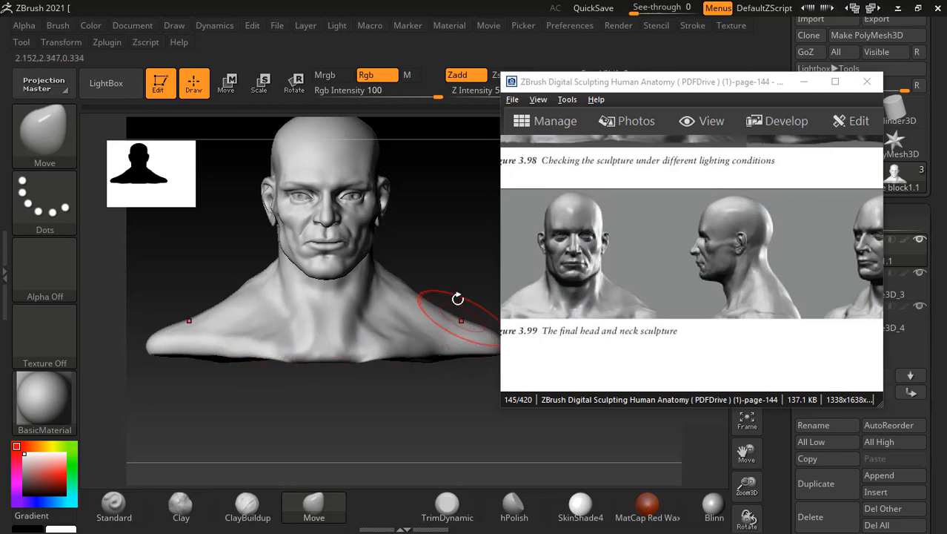
Step: Compare the bust with Figure 3.99 and paint a mask band across the upper chest and both shoulders with MaskPen
{"action": "left_click_drag", "start_coordinate": [459, 255], "coordinate": [300, 440]}
{"action": "left_click", "coordinate": [113, 498]}
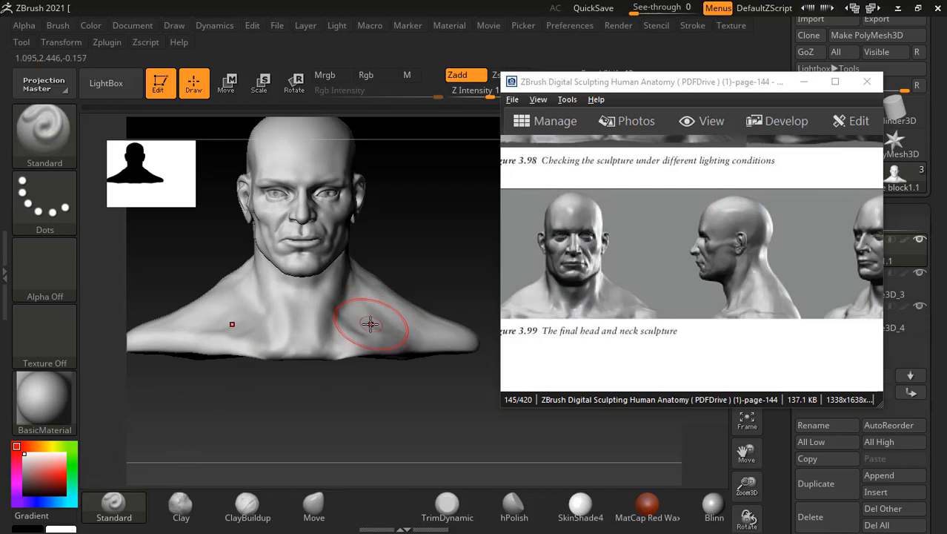
{"action": "left_click_drag", "start_coordinate": [412, 271], "coordinate": [429, 252]}
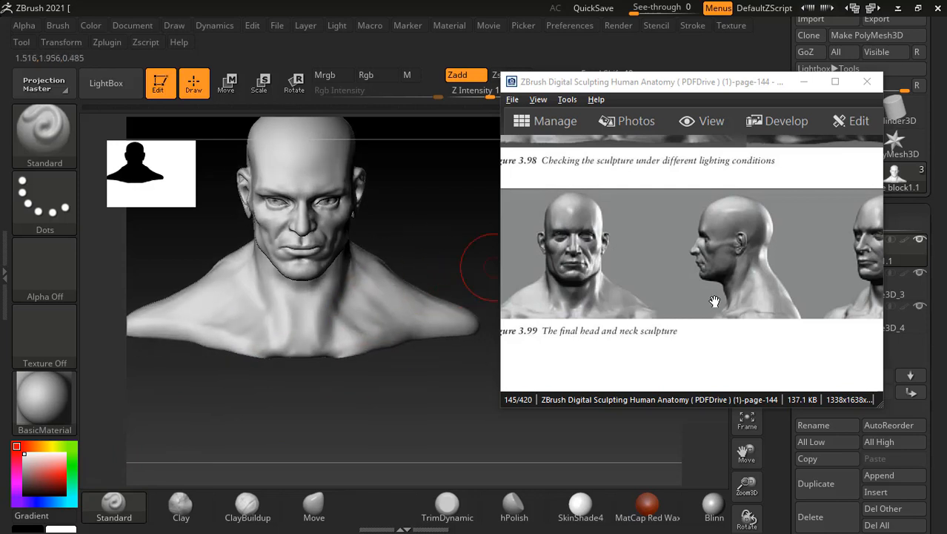
{"action": "left_click_drag", "start_coordinate": [400, 216], "coordinate": [419, 252]}
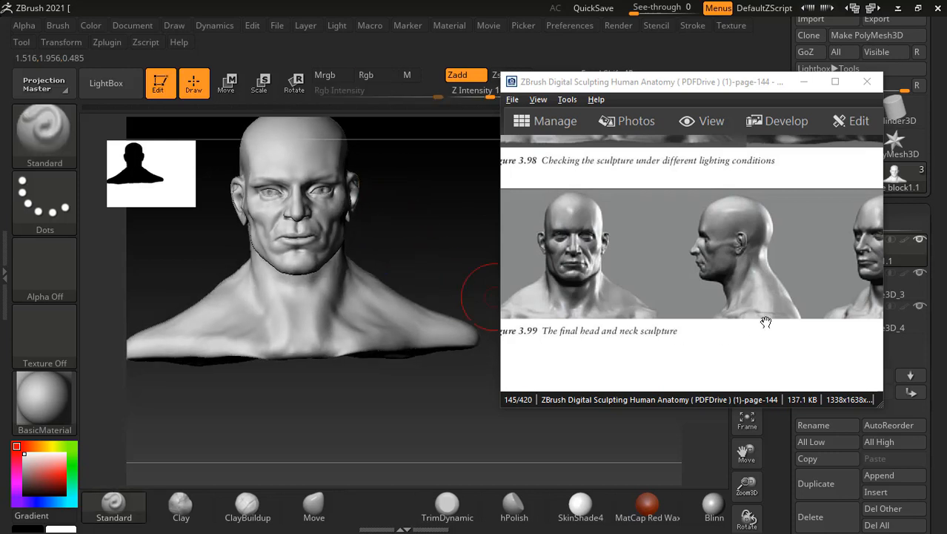
{"action": "left_click_drag", "start_coordinate": [446, 237], "coordinate": [461, 353]}
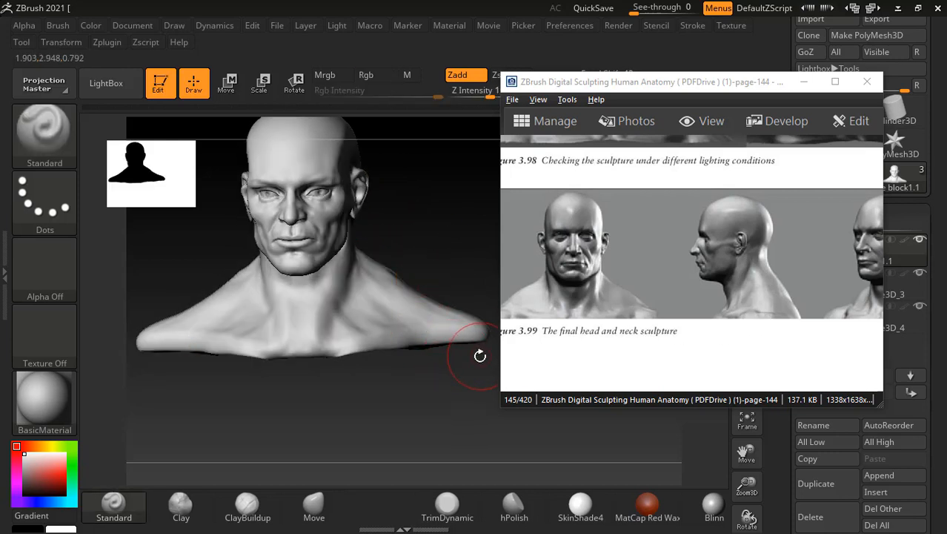
{"action": "key", "text": "ctrl"}
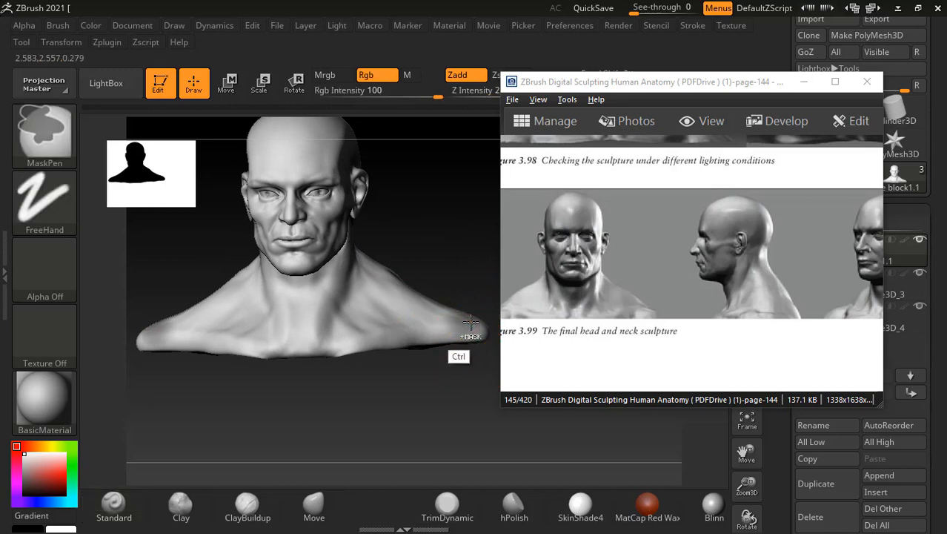
{"action": "key", "text": "ctrl"}
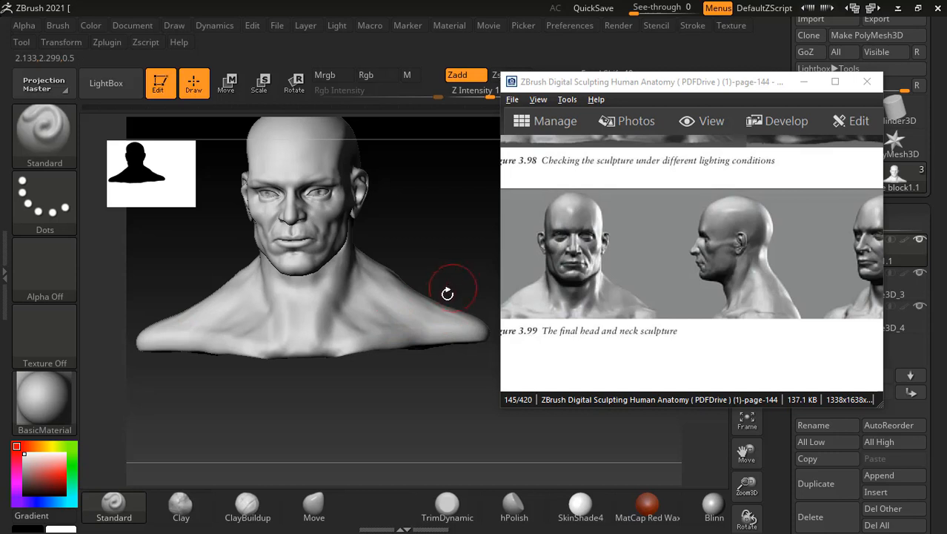
{"action": "mouse_move", "coordinate": [458, 263]}
{"action": "left_mouse_down"}
{"action": "mouse_move", "coordinate": [457, 299]}
{"action": "mouse_move", "coordinate": [422, 319]}
{"action": "mouse_move", "coordinate": [308, 345]}
{"action": "mouse_move", "coordinate": [472, 314]}
{"action": "left_mouse_up"}
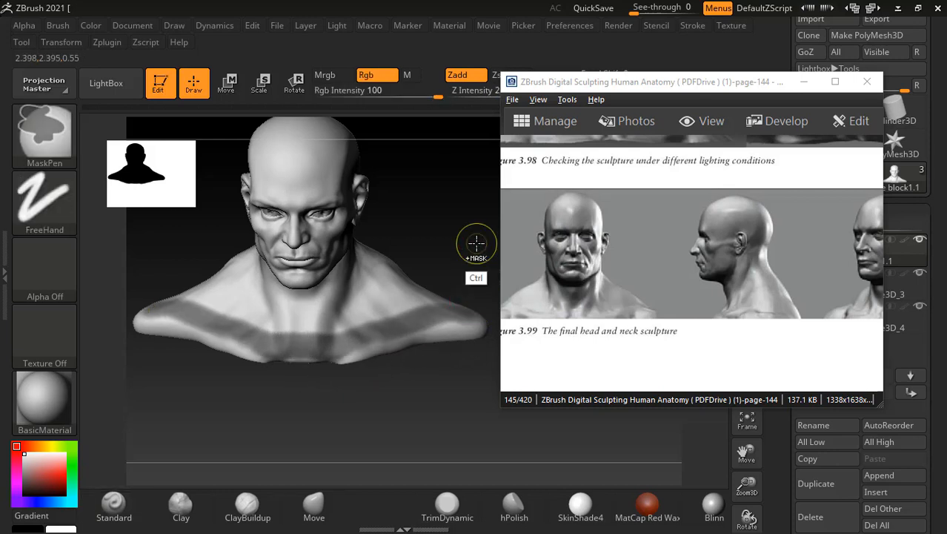
Step: Invert the mask so only the collarbone band is editable, and enlarge Figure 3.96 on page 143 of the anatomy reference
{"action": "left_click", "coordinate": [473, 259], "text": "ctrl"}
{"action": "scroll", "coordinate": [653, 265], "scroll_direction": "up", "scroll_amount": 3}
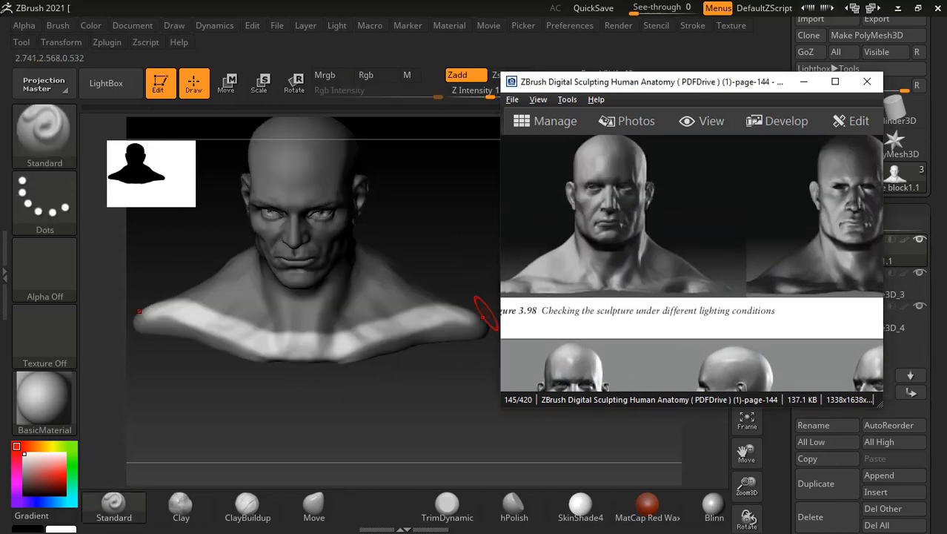
{"action": "scroll", "coordinate": [768, 286], "scroll_direction": "down", "scroll_amount": 2}
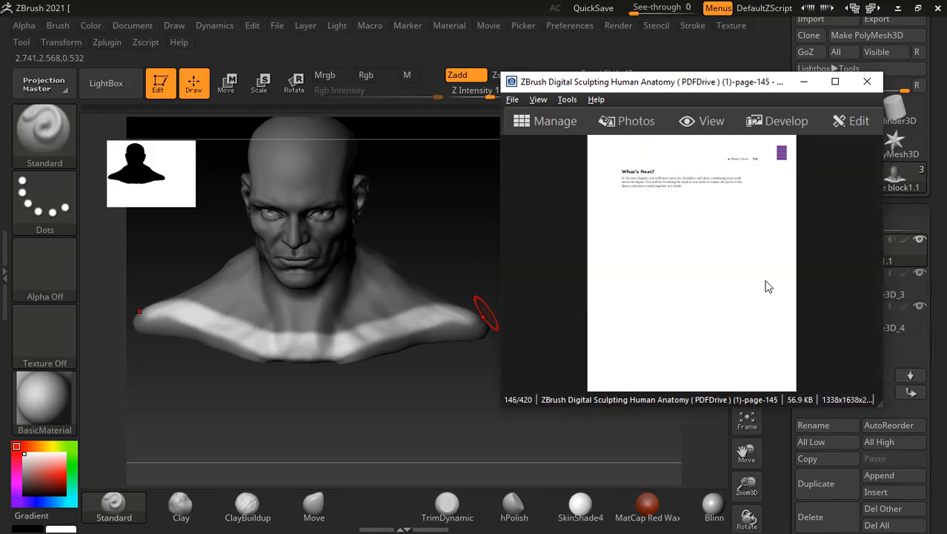
{"action": "scroll", "coordinate": [769, 288], "scroll_direction": "up", "scroll_amount": 4}
{"action": "scroll", "coordinate": [768, 295], "scroll_direction": "down", "scroll_amount": 1}
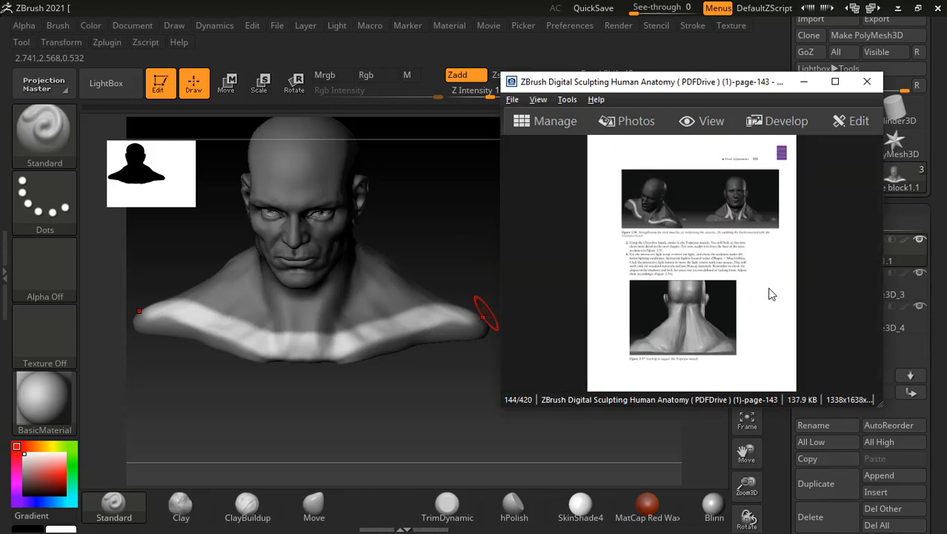
{"action": "scroll", "coordinate": [740, 270], "scroll_direction": "up", "scroll_amount": 3, "text": "ctrl"}
{"action": "left_click_drag", "start_coordinate": [743, 282], "coordinate": [760, 298]}
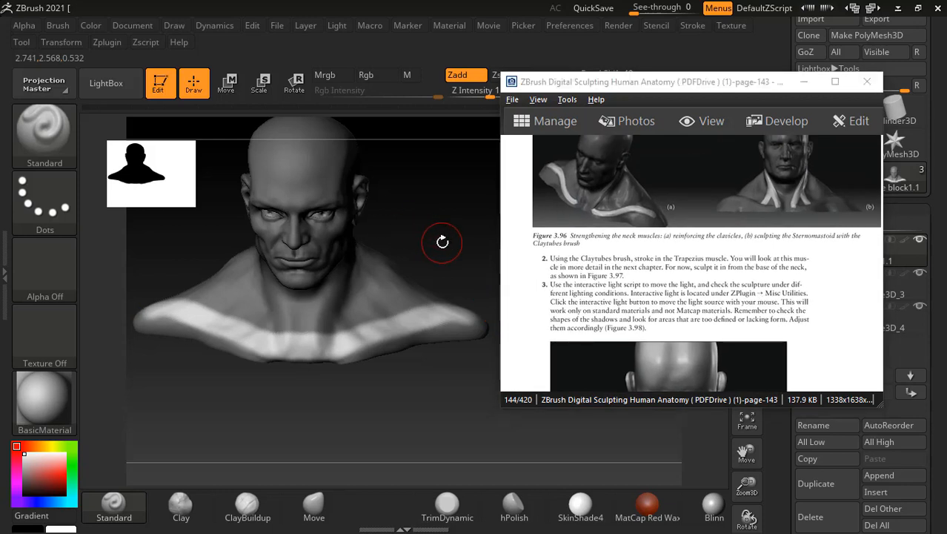
Step: Narrow the unmasked band to two clavicle shapes by masking along its lower edge and at the centre of the upper chest with MaskPen
{"action": "left_click_drag", "start_coordinate": [439, 236], "coordinate": [450, 236]}
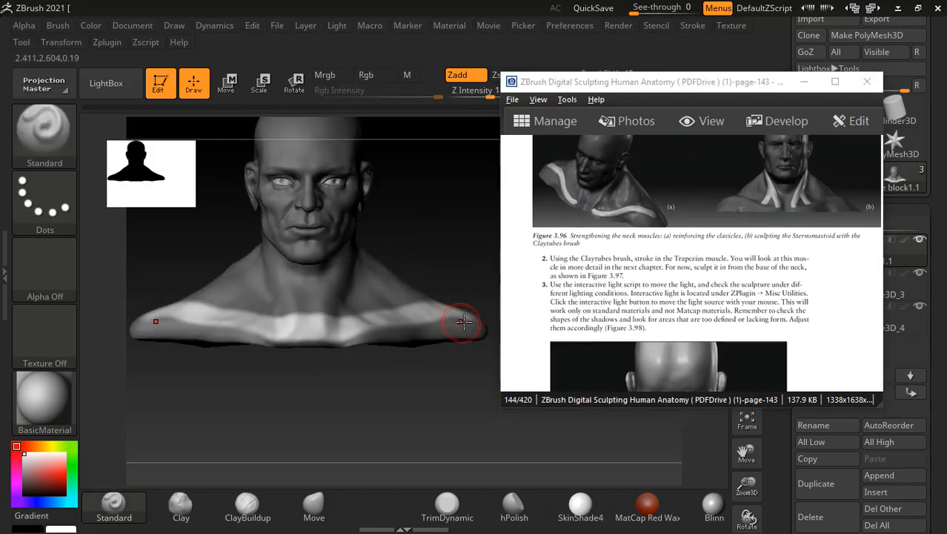
{"action": "key", "text": "ctrl"}
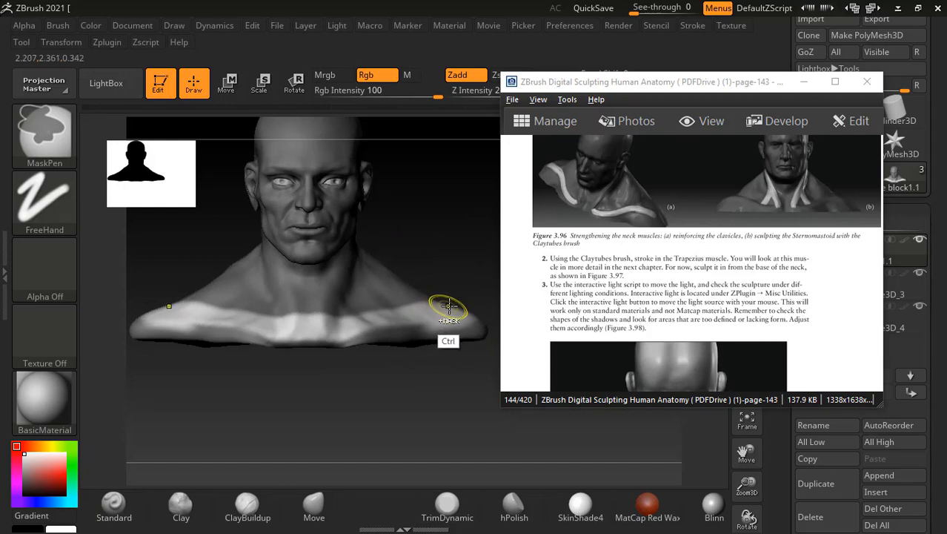
{"action": "mouse_move", "coordinate": [449, 306]}
{"action": "left_mouse_down", "text": "ctrl"}
{"action": "mouse_move", "coordinate": [421, 325]}
{"action": "mouse_move", "coordinate": [344, 336]}
{"action": "left_mouse_up", "text": "ctrl"}
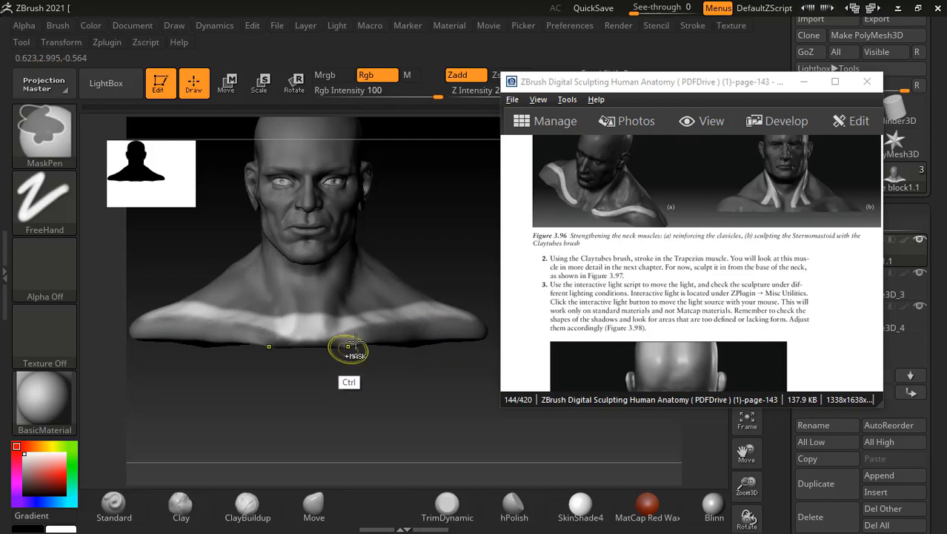
{"action": "mouse_move", "coordinate": [434, 244]}
{"action": "left_mouse_down"}
{"action": "mouse_move", "coordinate": [440, 297]}
{"action": "mouse_move", "coordinate": [373, 321]}
{"action": "left_mouse_up"}
{"action": "key", "text": "ctrl"}
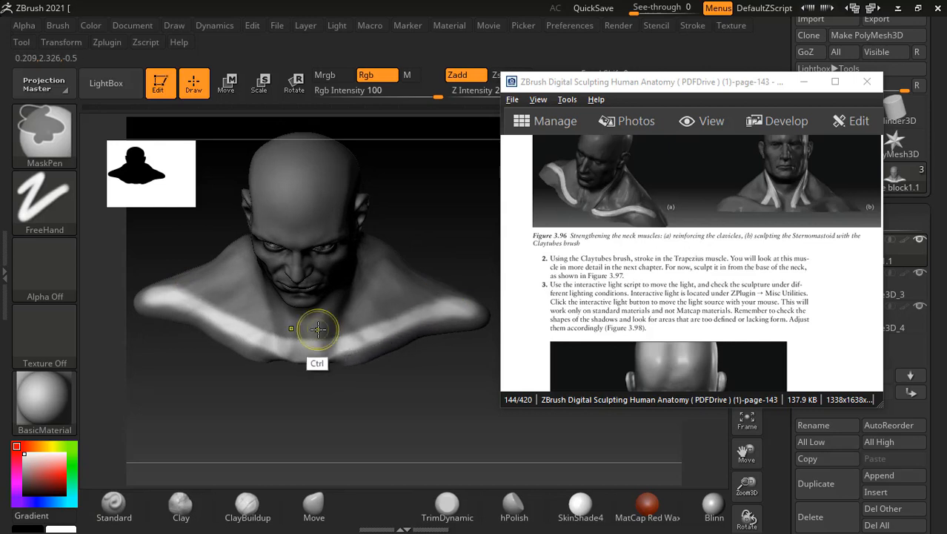
{"action": "left_click_drag", "start_coordinate": [308, 328], "coordinate": [301, 355], "text": "ctrl"}
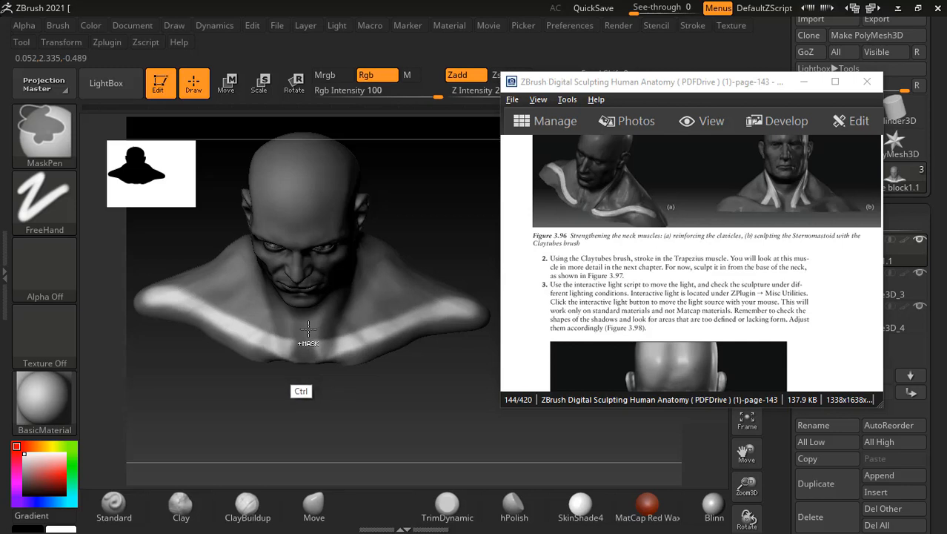
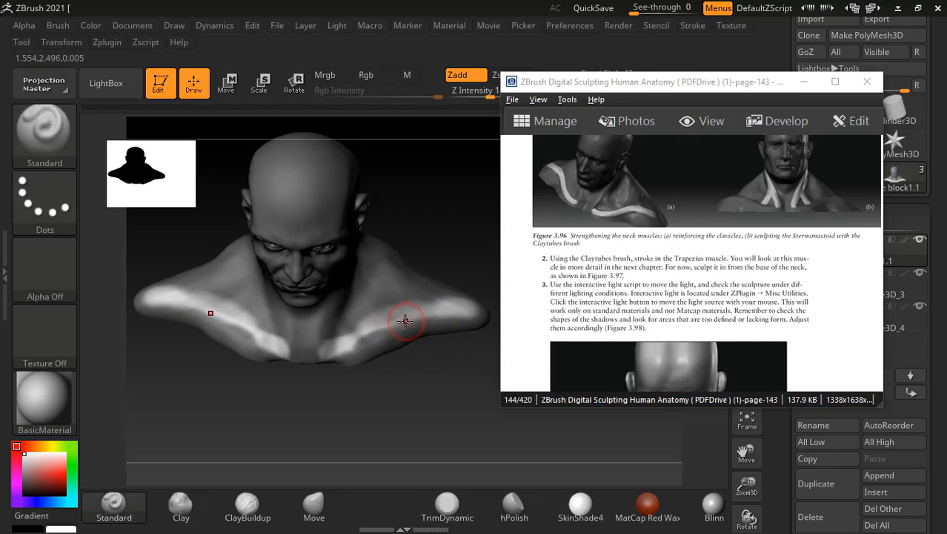
{"action": "key", "text": "ctrl"}
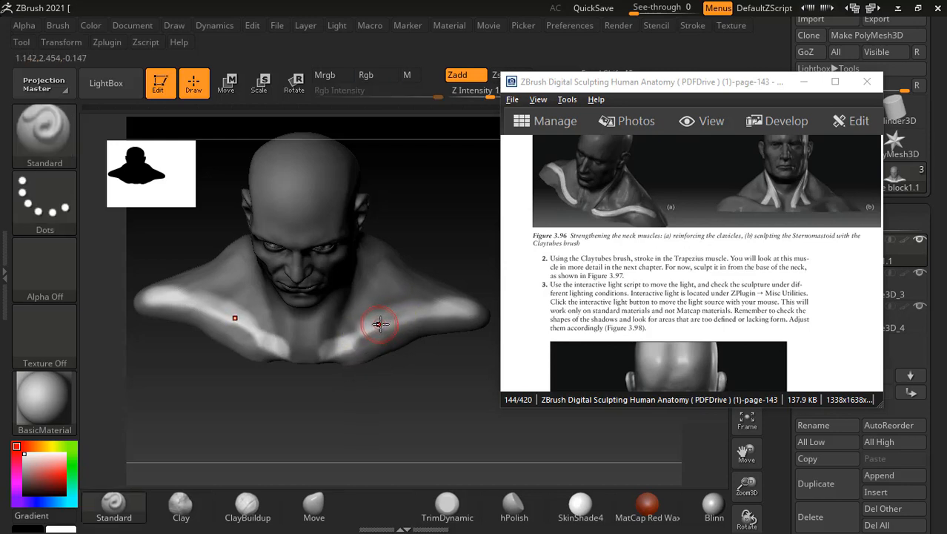
{"action": "key", "text": "ctrl+alt"}
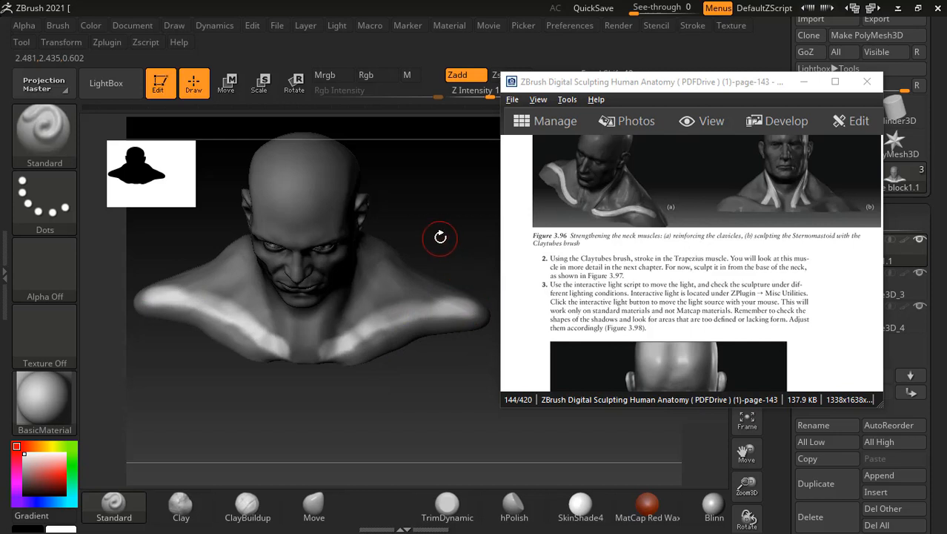
Step: Build up both clavicles inside the unmasked areas with ClayBuildup, from the base of the neck out to the shoulders
{"action": "left_click", "coordinate": [248, 508]}
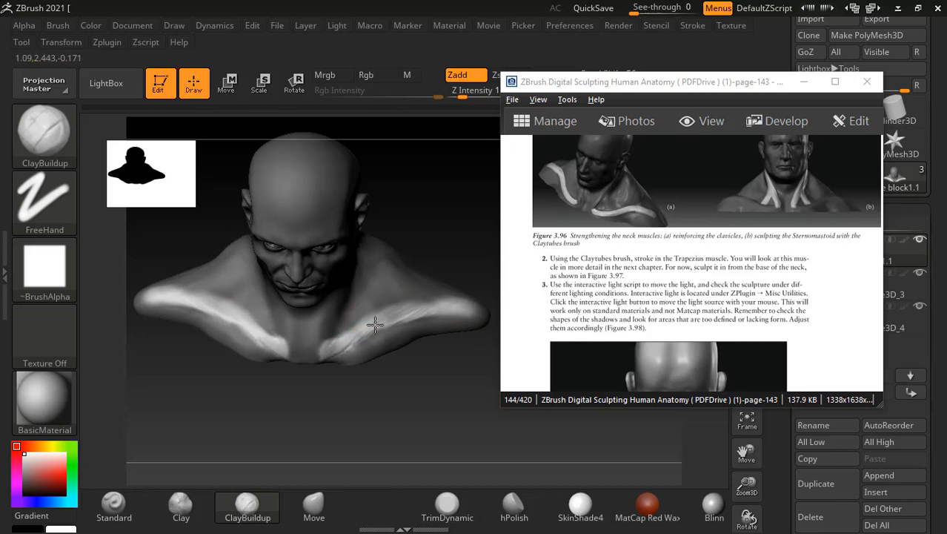
{"action": "mouse_move", "coordinate": [483, 255]}
{"action": "left_mouse_down"}
{"action": "mouse_move", "coordinate": [482, 237]}
{"action": "mouse_move", "coordinate": [455, 226]}
{"action": "mouse_move", "coordinate": [469, 211]}
{"action": "left_mouse_up"}
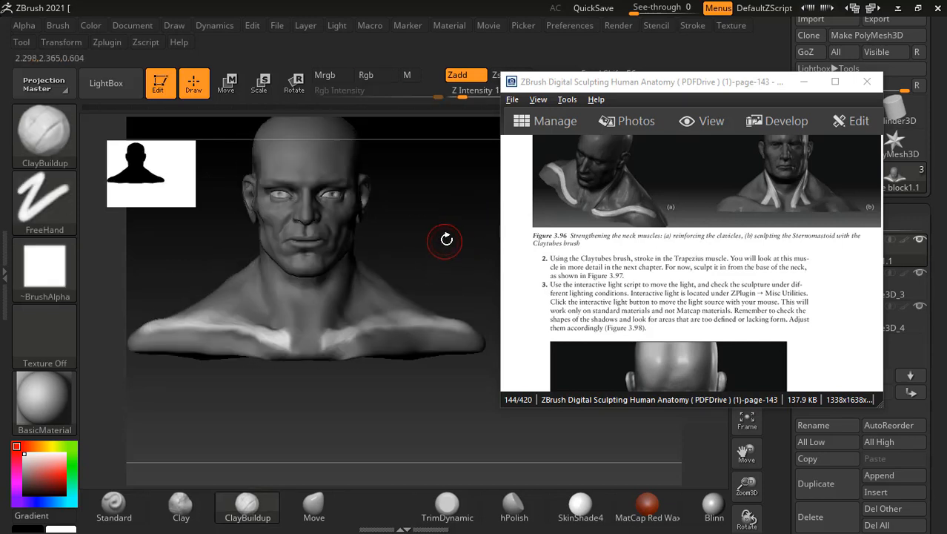
{"action": "left_click_drag", "start_coordinate": [179, 264], "coordinate": [147, 322]}
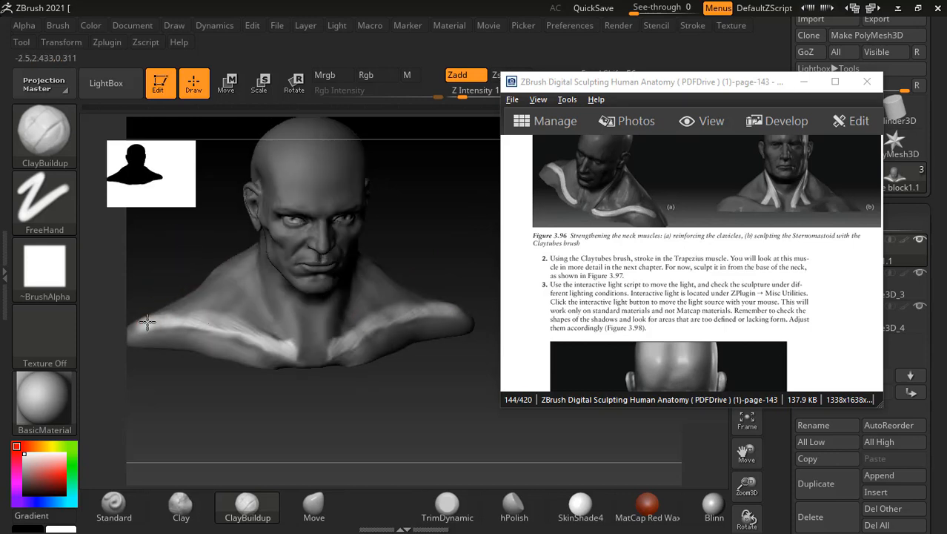
Step: Invert and clear the mask, and smooth the raised clavicles into the chest and shoulders
{"action": "left_click", "coordinate": [439, 248], "text": "ctrl"}
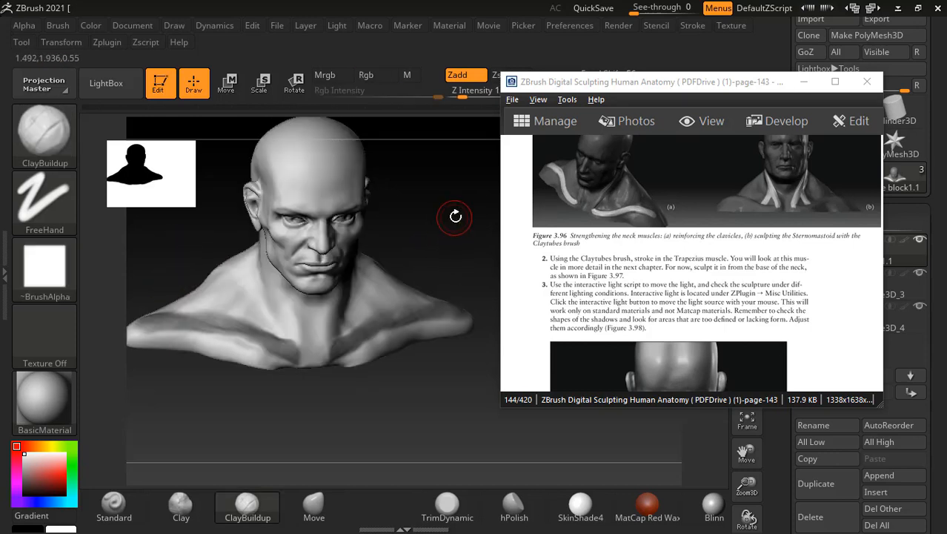
{"action": "mouse_move", "coordinate": [476, 250]}
{"action": "left_mouse_down", "text": "shift"}
{"action": "mouse_move", "coordinate": [444, 296]}
{"action": "mouse_move", "coordinate": [461, 305]}
{"action": "mouse_move", "coordinate": [362, 326]}
{"action": "left_mouse_up", "text": "shift"}
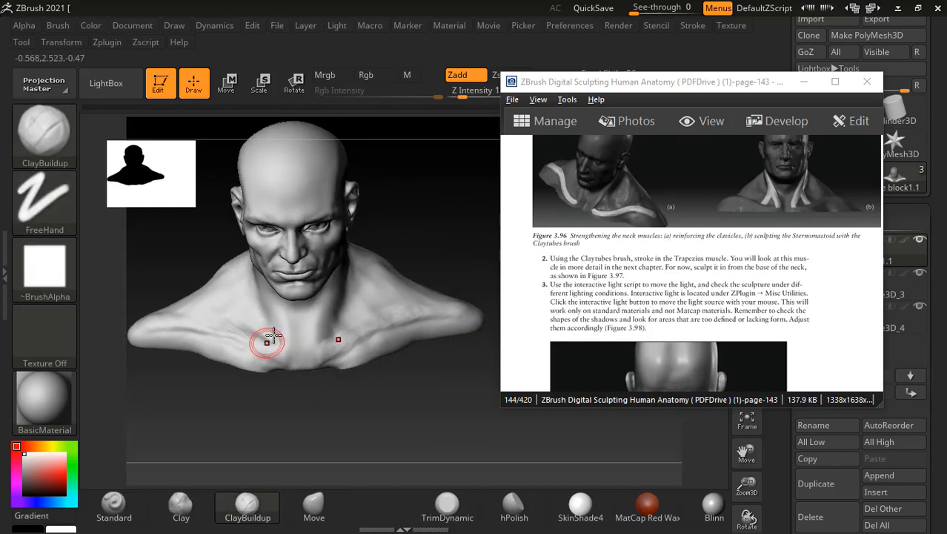
{"action": "mouse_move", "coordinate": [436, 241]}
{"action": "left_mouse_down"}
{"action": "mouse_move", "coordinate": [451, 206]}
{"action": "mouse_move", "coordinate": [406, 254]}
{"action": "mouse_move", "coordinate": [445, 269]}
{"action": "left_mouse_up"}
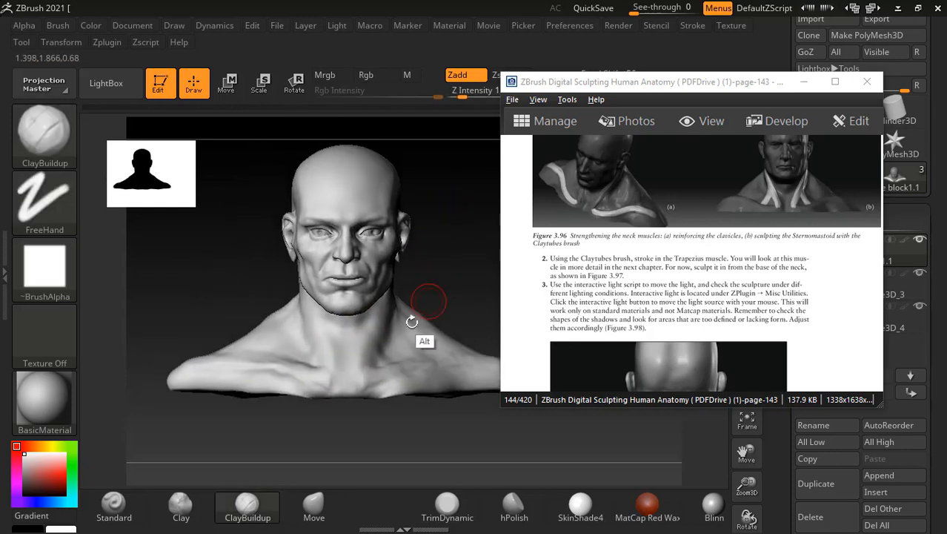
{"action": "key", "text": "shift"}
Step: Strengthen the Sternomastoid muscles at the base of the neck with ClayBuildup, following Figure 3.96(b)
{"action": "left_click_drag", "start_coordinate": [686, 284], "coordinate": [687, 180]}
{"action": "left_click_drag", "start_coordinate": [432, 298], "coordinate": [442, 277]}
{"action": "left_click_drag", "start_coordinate": [690, 191], "coordinate": [697, 276]}
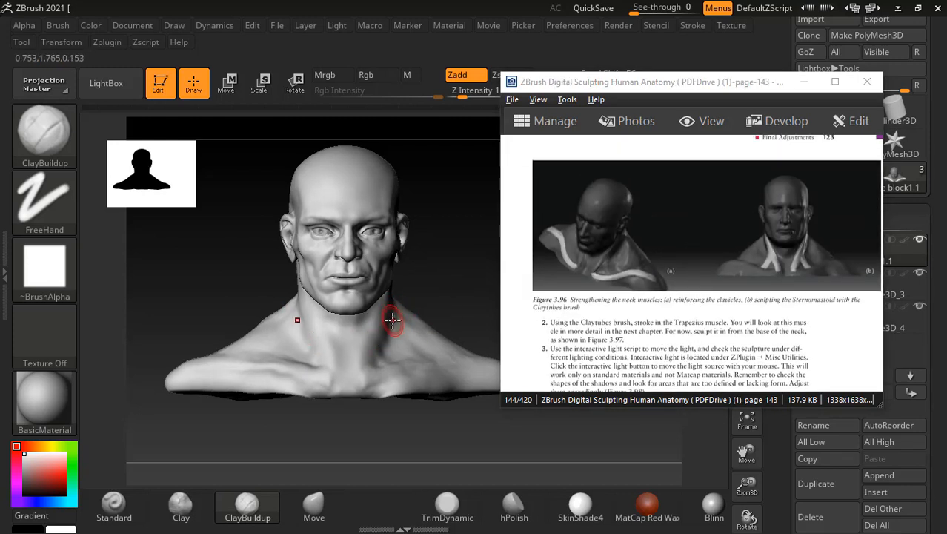
{"action": "mouse_move", "coordinate": [422, 309]}
{"action": "left_mouse_down"}
{"action": "mouse_move", "coordinate": [444, 307]}
{"action": "mouse_move", "coordinate": [444, 275]}
{"action": "mouse_move", "coordinate": [417, 296]}
{"action": "left_mouse_up"}
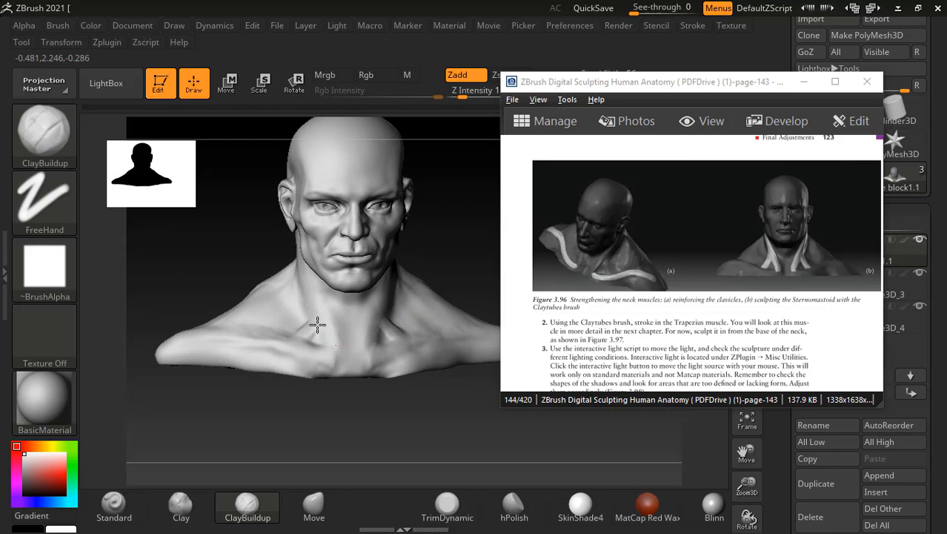
{"action": "left_click_drag", "start_coordinate": [318, 325], "coordinate": [346, 344]}
Step: Carve the throat and the pit of the neck between the Sternomastoids with the Standard brush, and smooth the grooves
{"action": "mouse_move", "coordinate": [466, 262]}
{"action": "left_mouse_down", "text": "alt"}
{"action": "mouse_move", "coordinate": [454, 273]}
{"action": "mouse_move", "coordinate": [469, 239]}
{"action": "mouse_move", "coordinate": [368, 338]}
{"action": "mouse_move", "coordinate": [364, 362]}
{"action": "left_mouse_up", "text": "alt"}
{"action": "left_click", "coordinate": [115, 507]}
{"action": "left_click_drag", "start_coordinate": [378, 313], "coordinate": [367, 358], "text": "alt"}
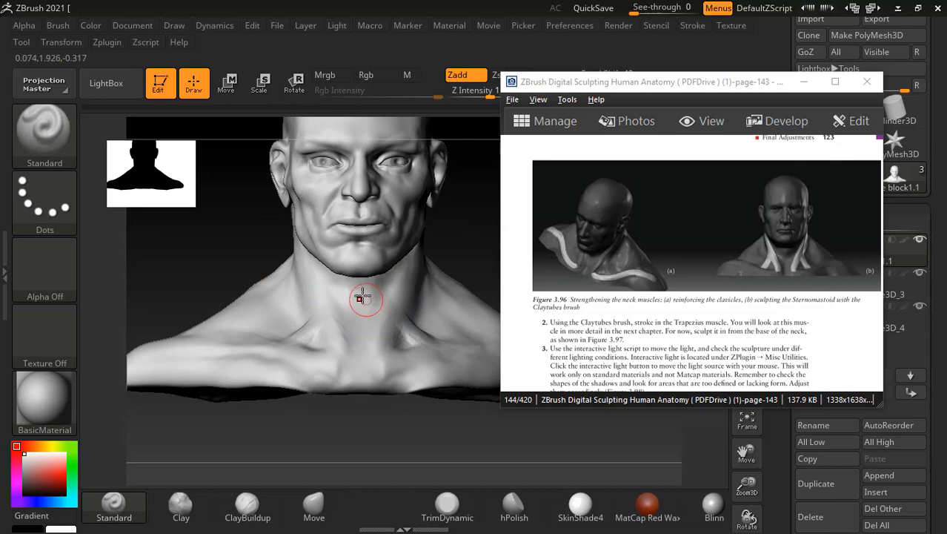
{"action": "mouse_move", "coordinate": [460, 248]}
{"action": "left_mouse_down"}
{"action": "mouse_move", "coordinate": [474, 212]}
{"action": "mouse_move", "coordinate": [483, 260]}
{"action": "mouse_move", "coordinate": [443, 268]}
{"action": "left_mouse_up"}
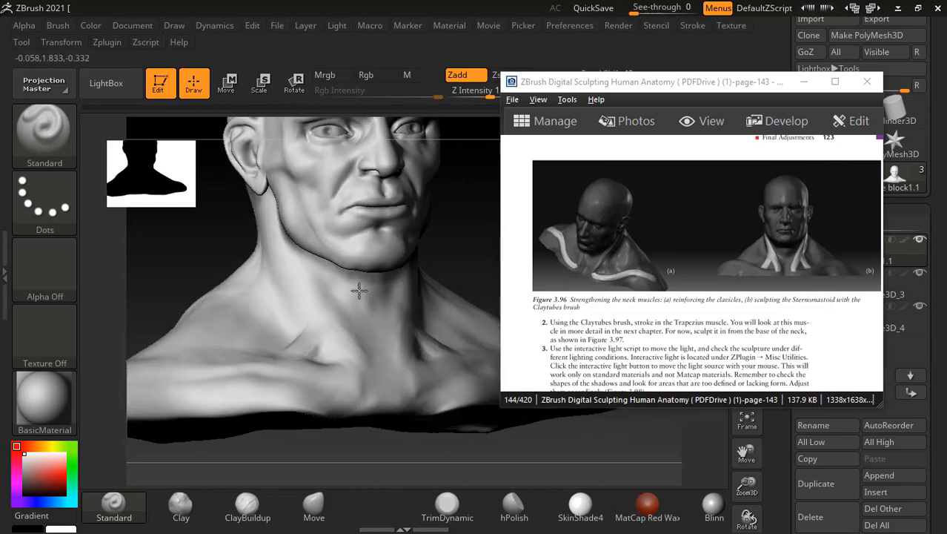
{"action": "mouse_move", "coordinate": [373, 303]}
{"action": "left_mouse_down", "text": "alt"}
{"action": "mouse_move", "coordinate": [355, 360]}
{"action": "mouse_move", "coordinate": [359, 394]}
{"action": "left_mouse_up", "text": "alt"}
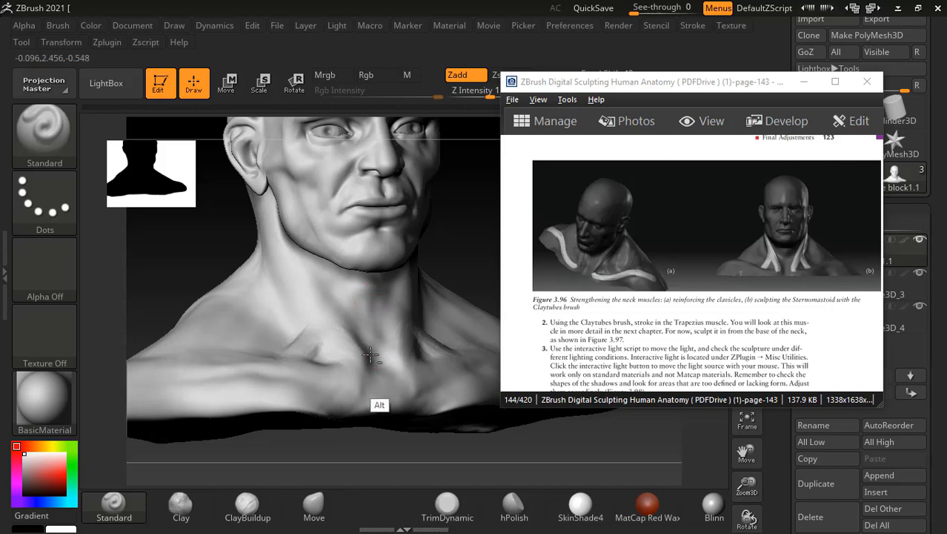
{"action": "left_click_drag", "start_coordinate": [380, 299], "coordinate": [376, 317], "text": "alt"}
{"action": "left_click_drag", "start_coordinate": [306, 269], "coordinate": [334, 319], "text": "alt"}
{"action": "left_click_drag", "start_coordinate": [370, 288], "coordinate": [371, 351], "text": "shift"}
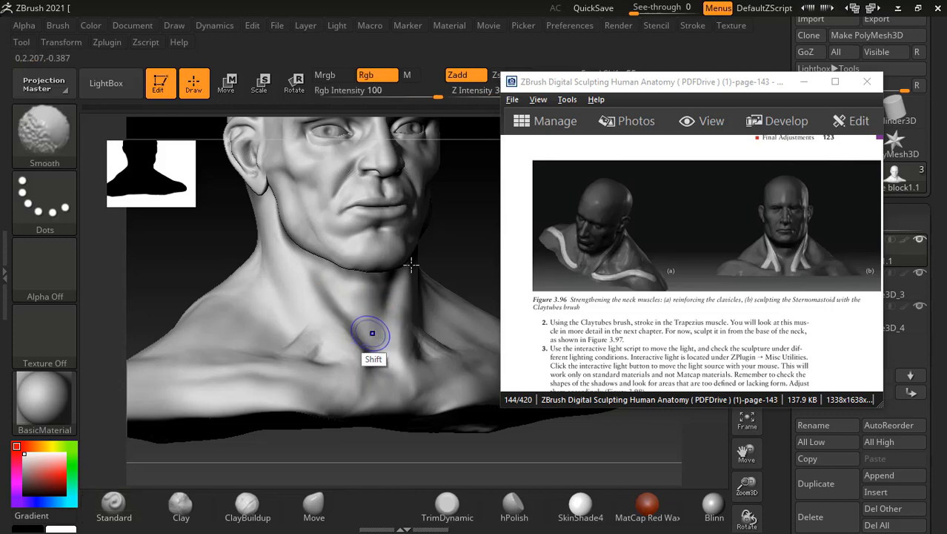
{"action": "mouse_move", "coordinate": [490, 223]}
{"action": "left_mouse_down"}
{"action": "mouse_move", "coordinate": [474, 221]}
{"action": "mouse_move", "coordinate": [434, 380]}
{"action": "left_mouse_up"}
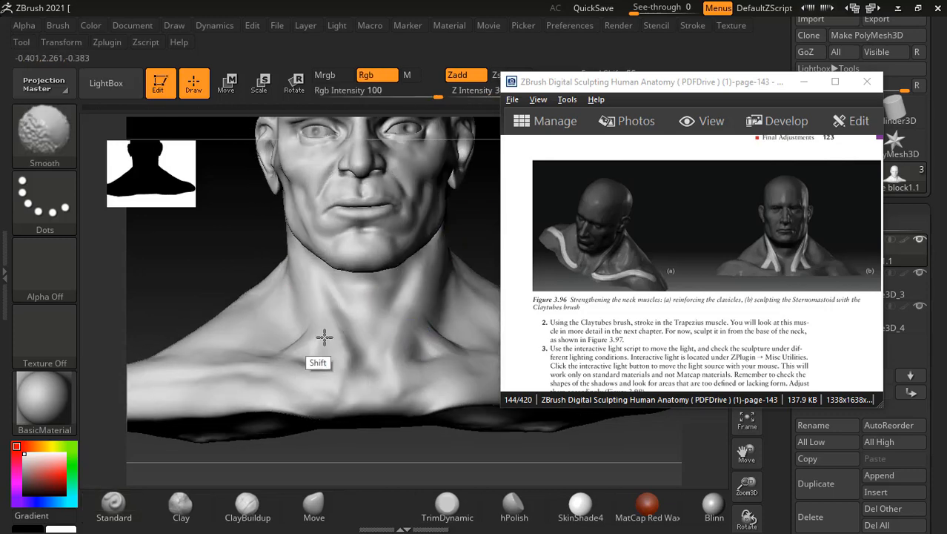
Step: Reshape the sloping Trapezius outline between the neck and shoulders with the Move brush
{"action": "mouse_move", "coordinate": [233, 254]}
{"action": "left_mouse_down"}
{"action": "mouse_move", "coordinate": [239, 226]}
{"action": "mouse_move", "coordinate": [220, 235]}
{"action": "left_mouse_up"}
{"action": "left_click_drag", "start_coordinate": [228, 276], "coordinate": [217, 270], "text": "alt"}
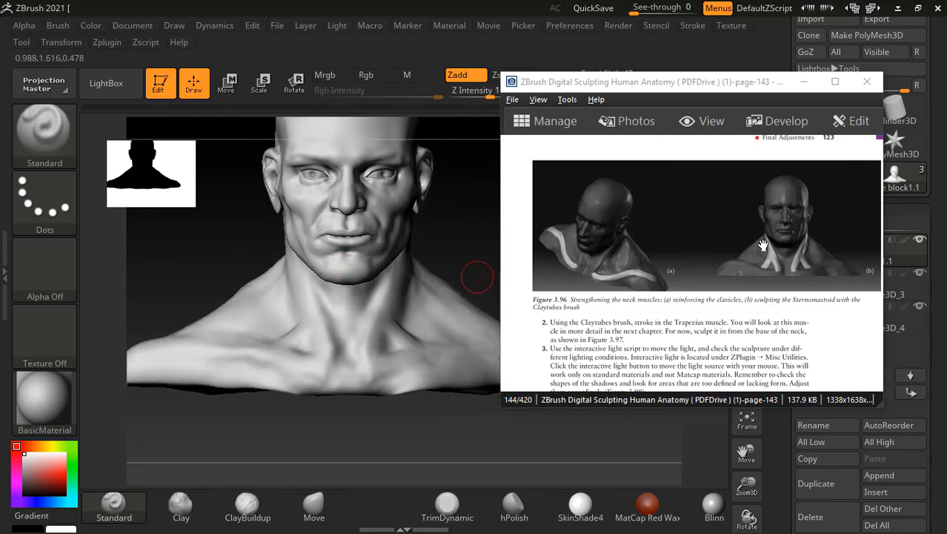
{"action": "left_click", "coordinate": [329, 510]}
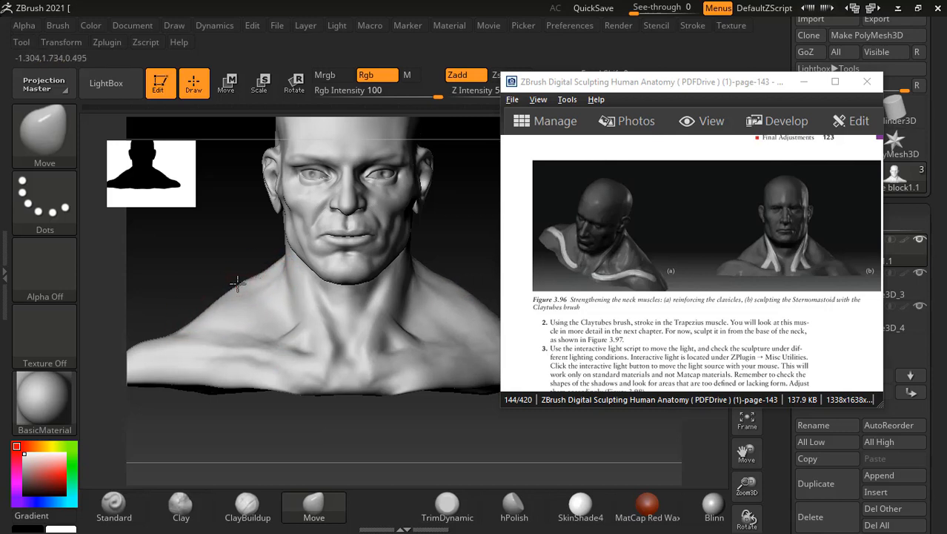
{"action": "left_click_drag", "start_coordinate": [209, 315], "coordinate": [204, 310]}
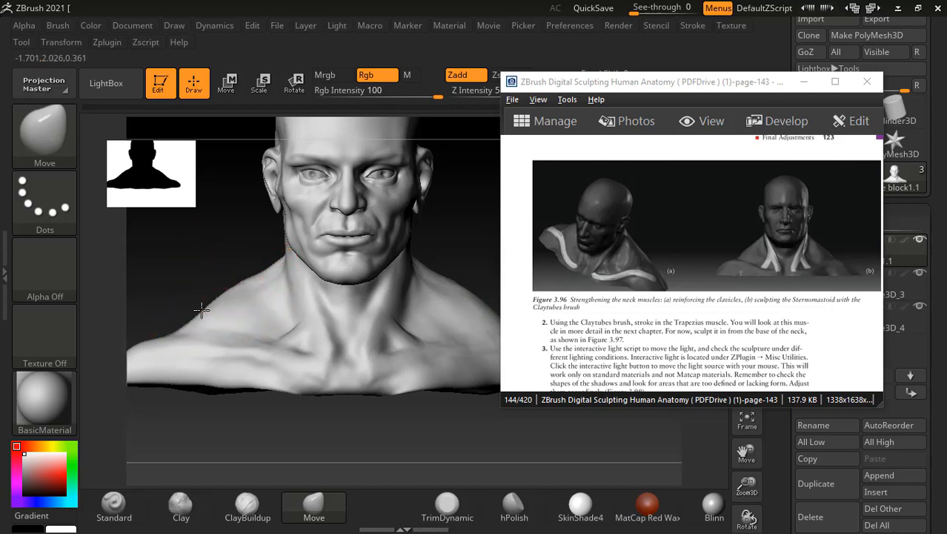
{"action": "left_click_drag", "start_coordinate": [204, 268], "coordinate": [215, 280]}
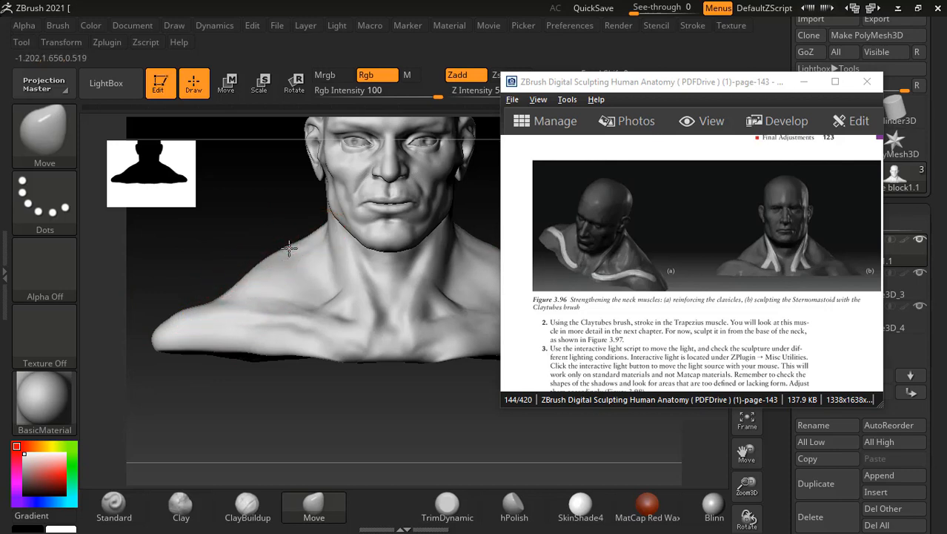
{"action": "mouse_move", "coordinate": [269, 218]}
{"action": "left_mouse_down"}
{"action": "mouse_move", "coordinate": [267, 205]}
{"action": "mouse_move", "coordinate": [237, 229]}
{"action": "left_mouse_up"}
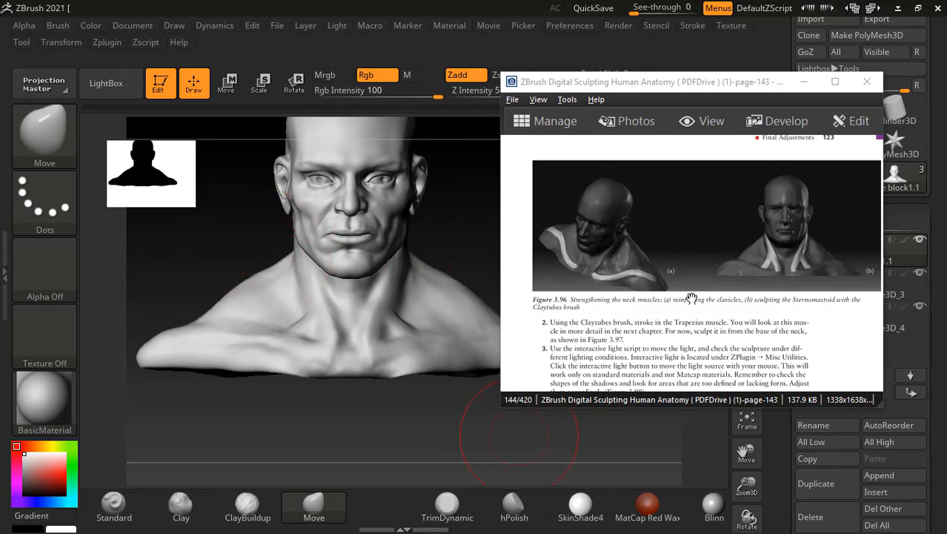
Step: Enlarge Figure 3.99 on page 144 of the reference and compare the bust with it from the front and side
{"action": "scroll", "coordinate": [691, 298], "scroll_direction": "down", "scroll_amount": 1}
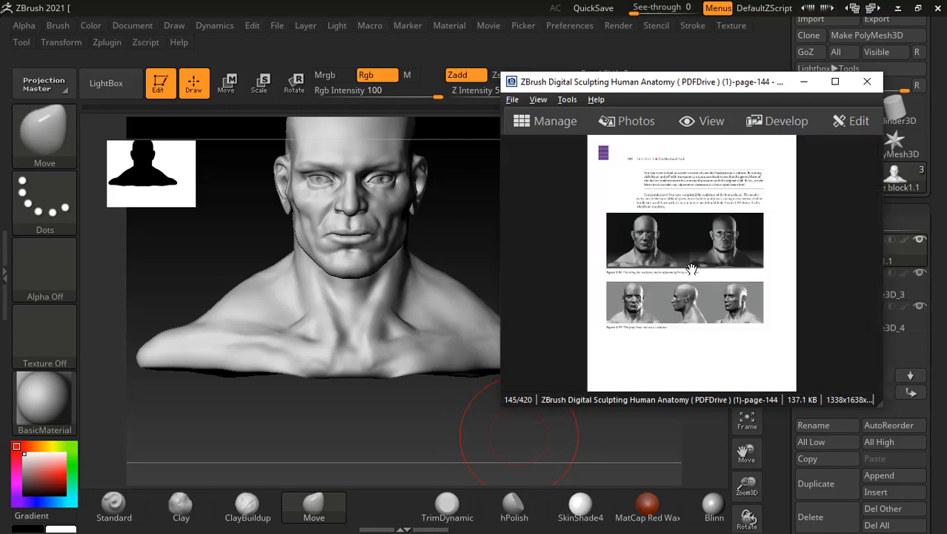
{"action": "scroll", "coordinate": [691, 269], "scroll_direction": "up", "scroll_amount": 5, "text": "ctrl"}
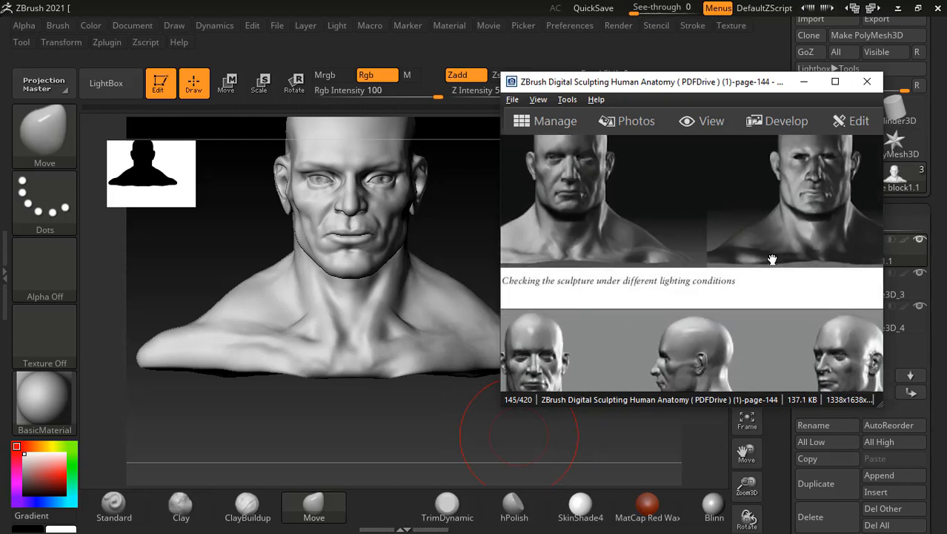
{"action": "left_click_drag", "start_coordinate": [722, 287], "coordinate": [752, 265]}
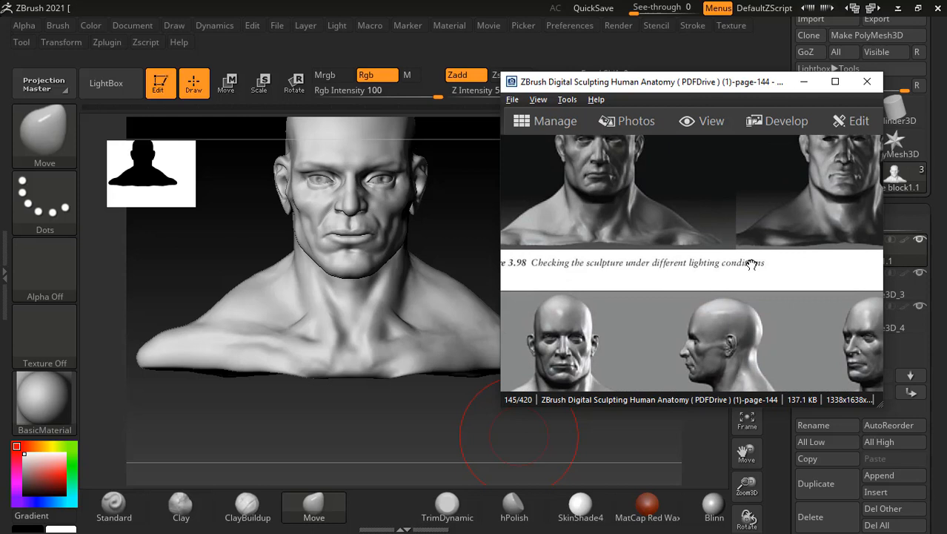
{"action": "left_click", "coordinate": [463, 258]}
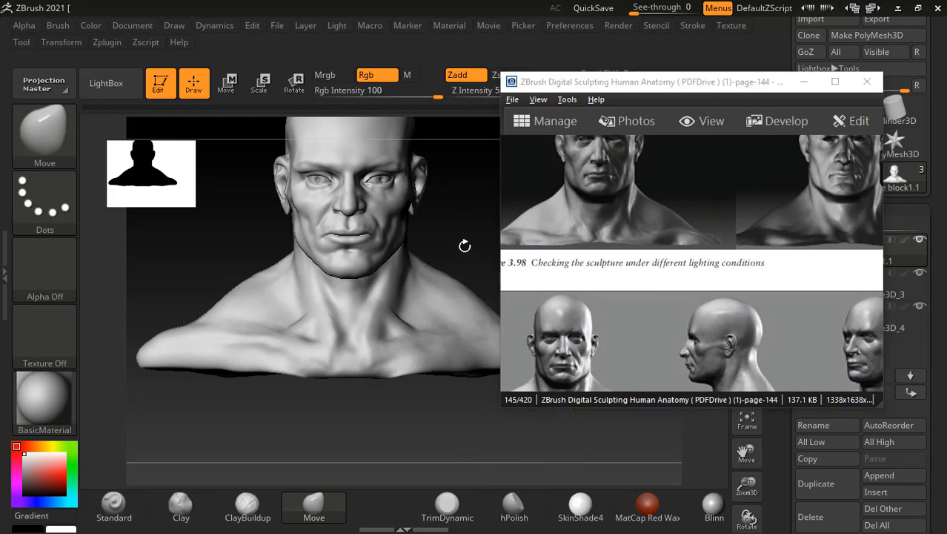
{"action": "left_click_drag", "start_coordinate": [674, 321], "coordinate": [674, 215]}
{"action": "left_click_drag", "start_coordinate": [248, 229], "coordinate": [245, 250]}
{"action": "left_click_drag", "start_coordinate": [445, 239], "coordinate": [436, 263]}
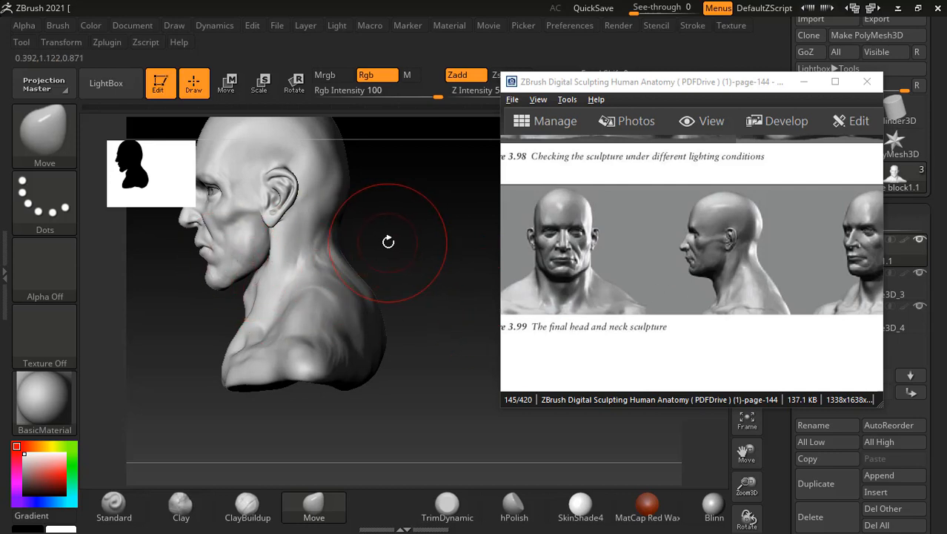
Step: Mask the neck and shoulders and rotate the head slightly back with the Transpose gizmo to match Figure 3.99's side view
{"action": "left_click_drag", "start_coordinate": [412, 246], "coordinate": [442, 295]}
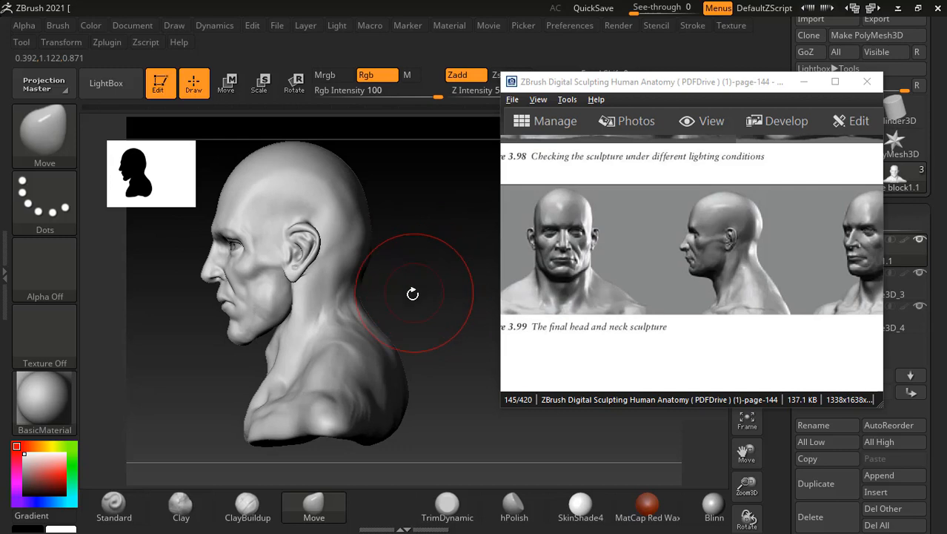
{"action": "left_click", "coordinate": [227, 84]}
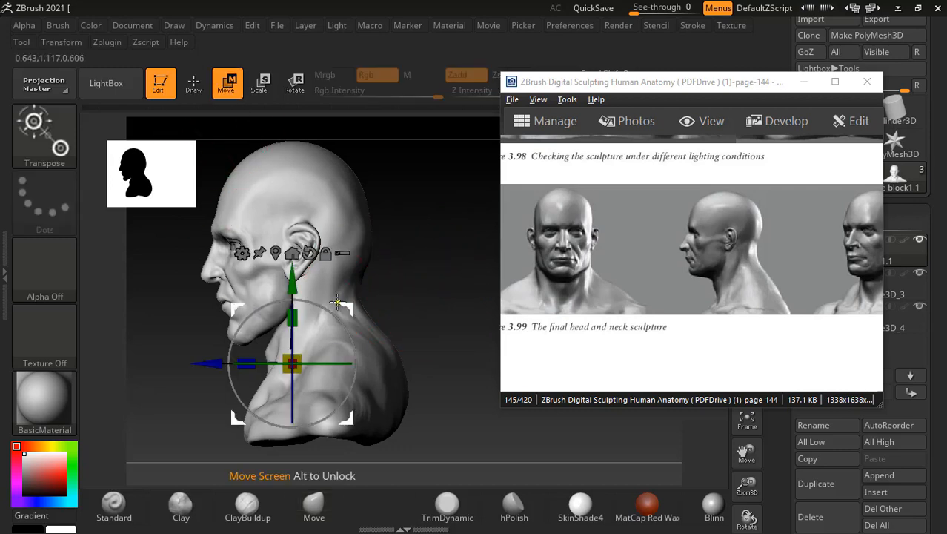
{"action": "left_click", "coordinate": [326, 292], "text": "ctrl"}
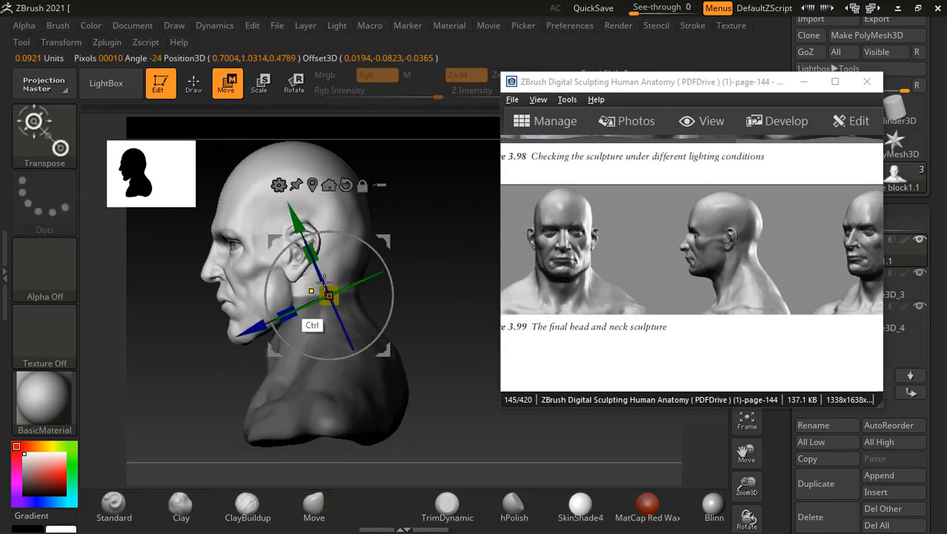
{"action": "left_click_drag", "start_coordinate": [393, 272], "coordinate": [397, 285]}
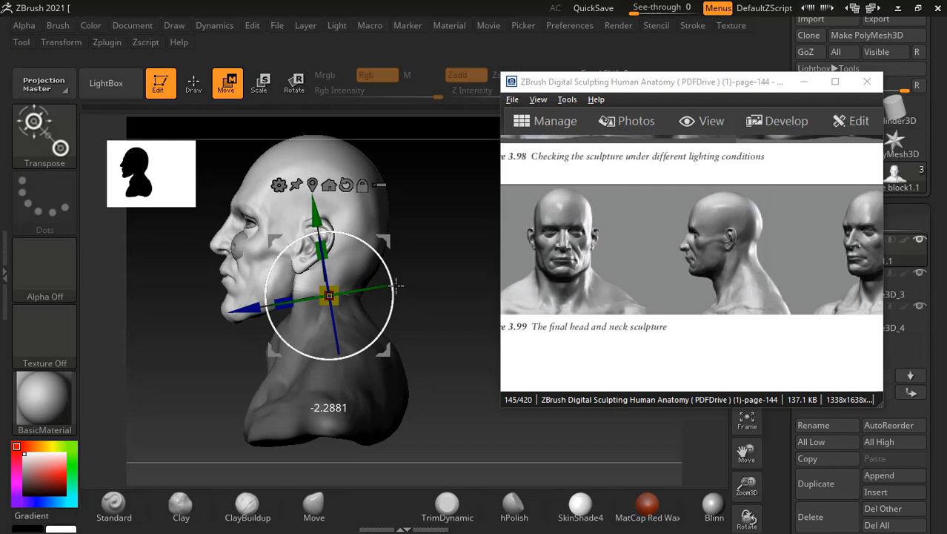
{"action": "left_click_drag", "start_coordinate": [396, 286], "coordinate": [397, 285]}
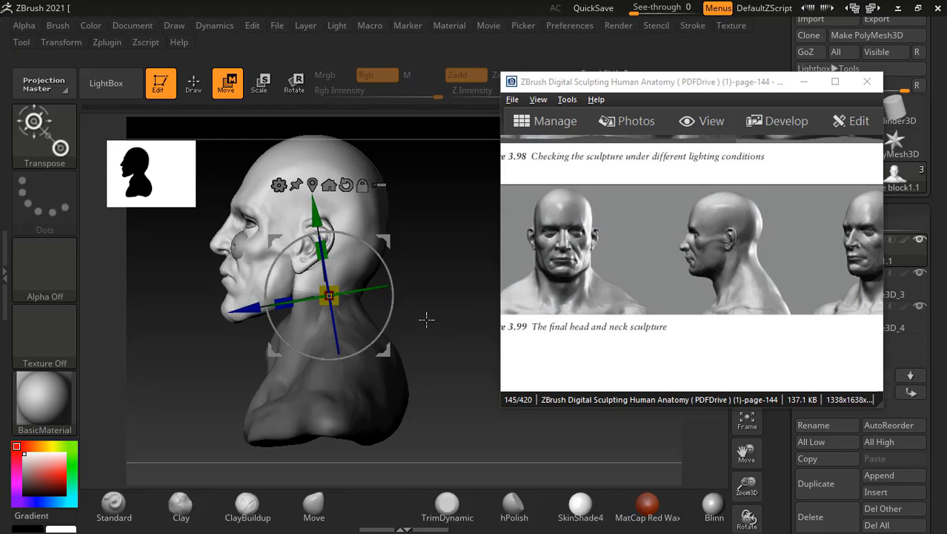
{"action": "left_click_drag", "start_coordinate": [397, 298], "coordinate": [397, 302]}
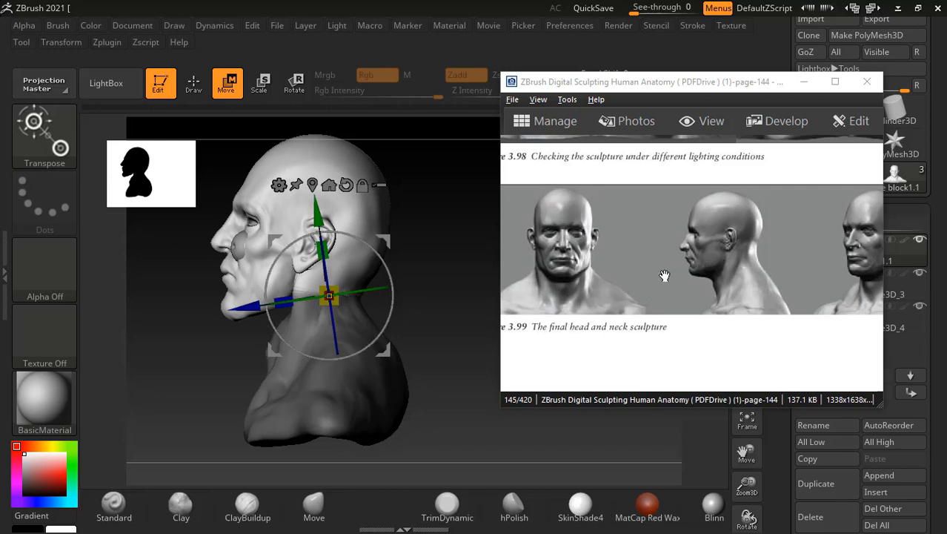
{"action": "left_click_drag", "start_coordinate": [391, 279], "coordinate": [441, 254]}
Step: Select the eyeball subtool PM3D_Sphere3D_4 and move it up into the tilted head's eye socket
{"action": "left_click", "coordinate": [199, 83]}
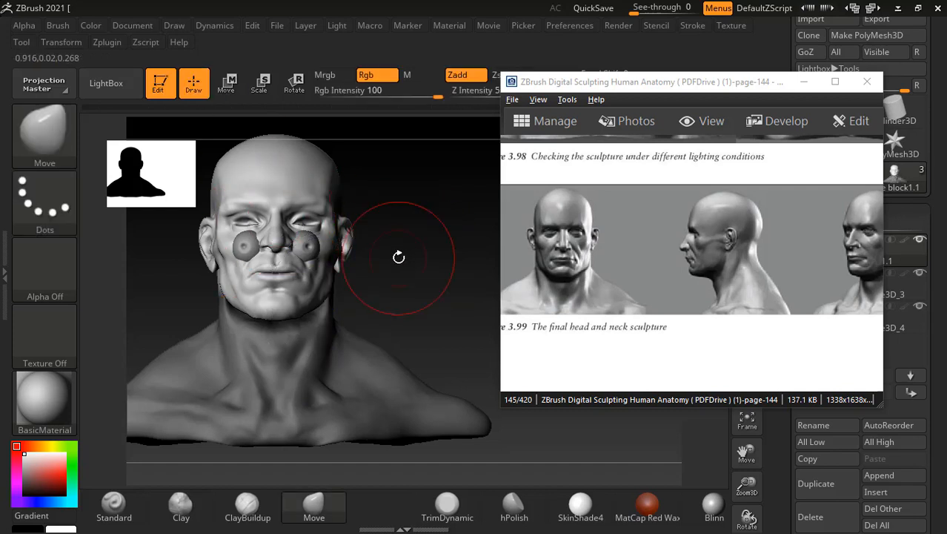
{"action": "left_click", "coordinate": [312, 278], "text": "alt"}
{"action": "left_click_drag", "start_coordinate": [422, 236], "coordinate": [271, 249]}
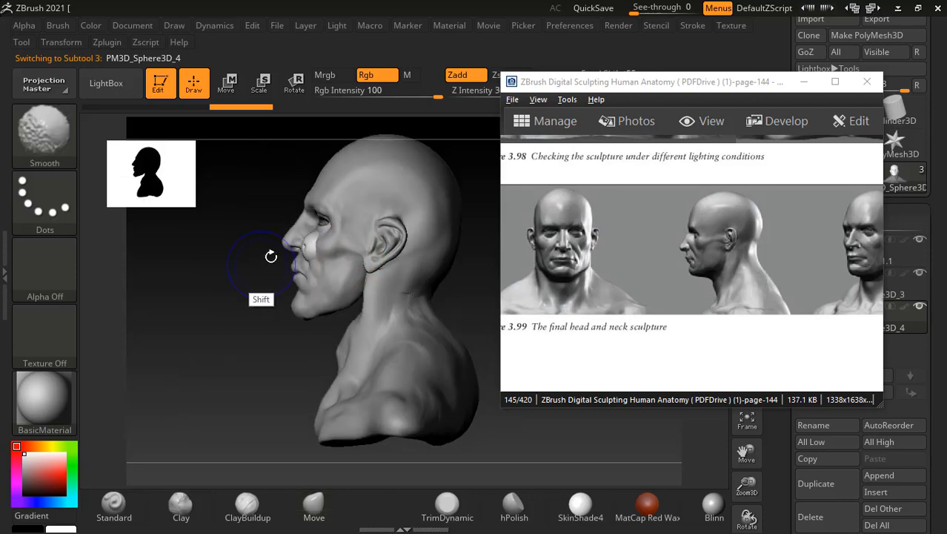
{"action": "left_click", "coordinate": [227, 82]}
{"action": "left_click_drag", "start_coordinate": [321, 168], "coordinate": [321, 146]}
{"action": "left_click_drag", "start_coordinate": [226, 278], "coordinate": [208, 317]}
{"action": "left_click_drag", "start_coordinate": [224, 210], "coordinate": [268, 265], "text": "alt"}
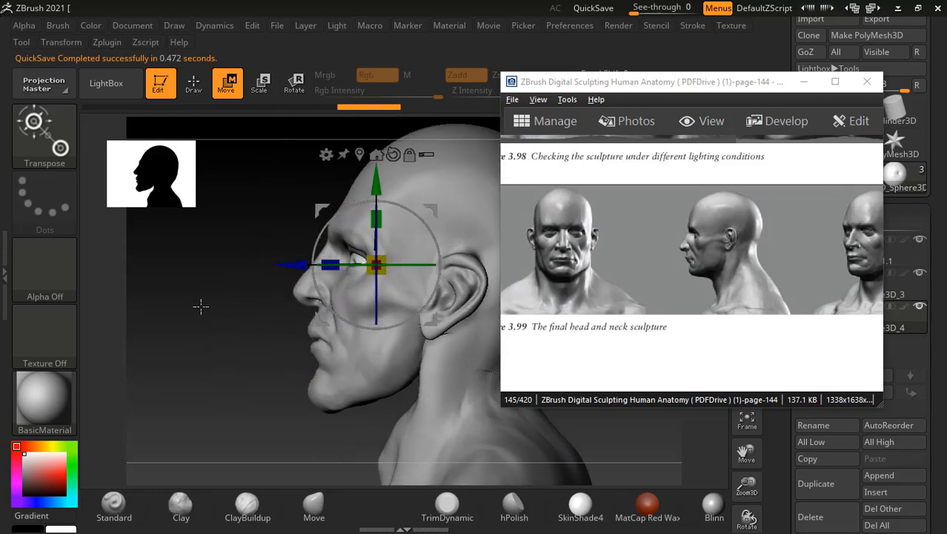
{"action": "left_click_drag", "start_coordinate": [200, 305], "coordinate": [301, 330]}
{"action": "left_click_drag", "start_coordinate": [446, 385], "coordinate": [461, 376], "text": "shift"}
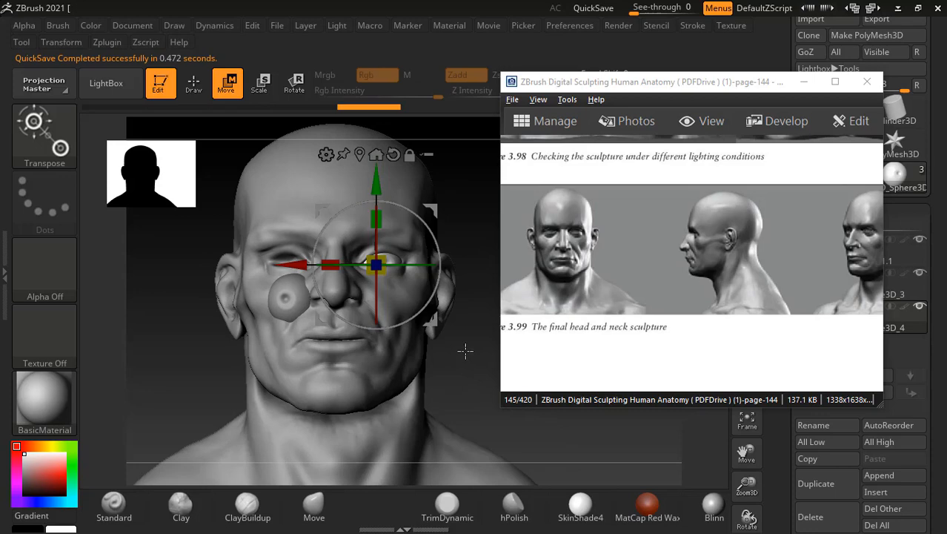
Step: Minimize the book reference and delete the misplaced eyeball subtool PM3D_Sphere3D_3
{"action": "left_click", "coordinate": [804, 83]}
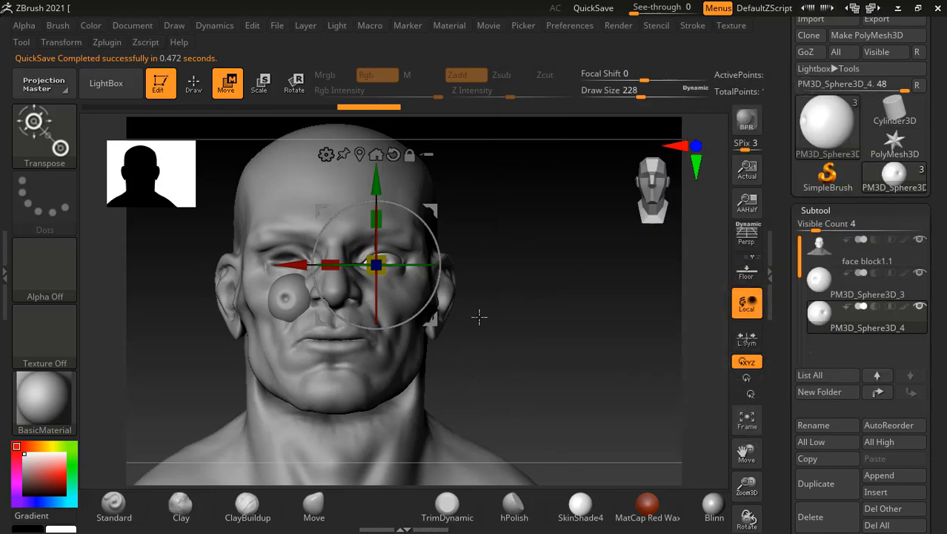
{"action": "left_click", "coordinate": [299, 297], "text": "alt"}
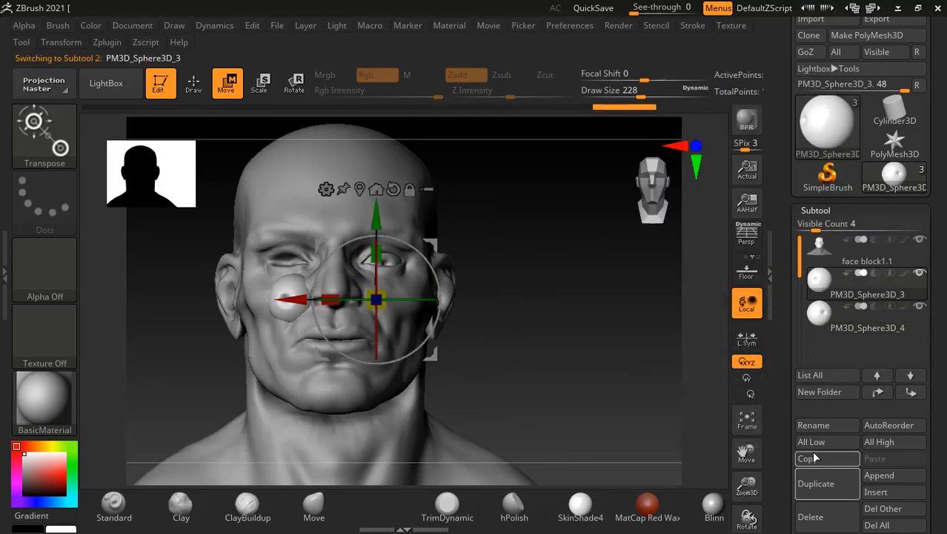
{"action": "scroll", "coordinate": [831, 371], "scroll_direction": "down", "scroll_amount": 3}
{"action": "left_click", "coordinate": [824, 351]}
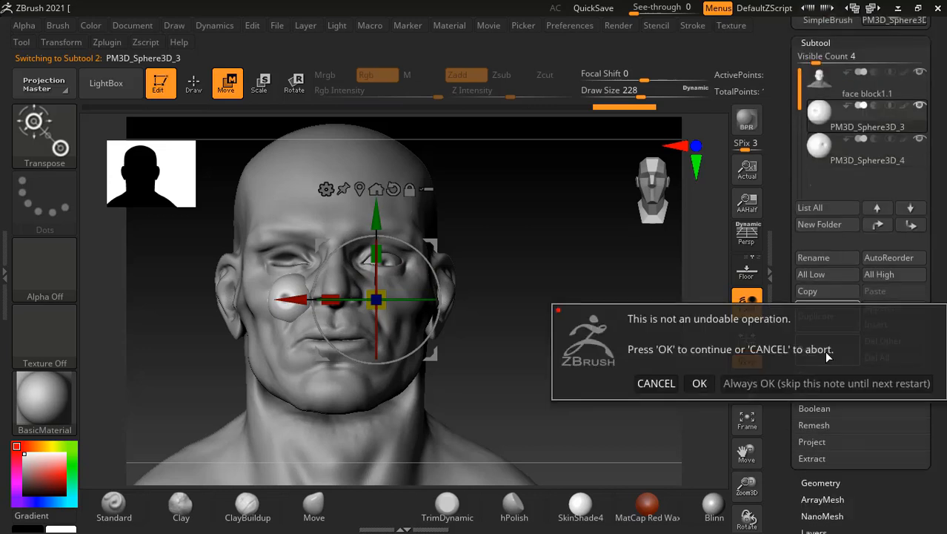
{"action": "left_click", "coordinate": [699, 383]}
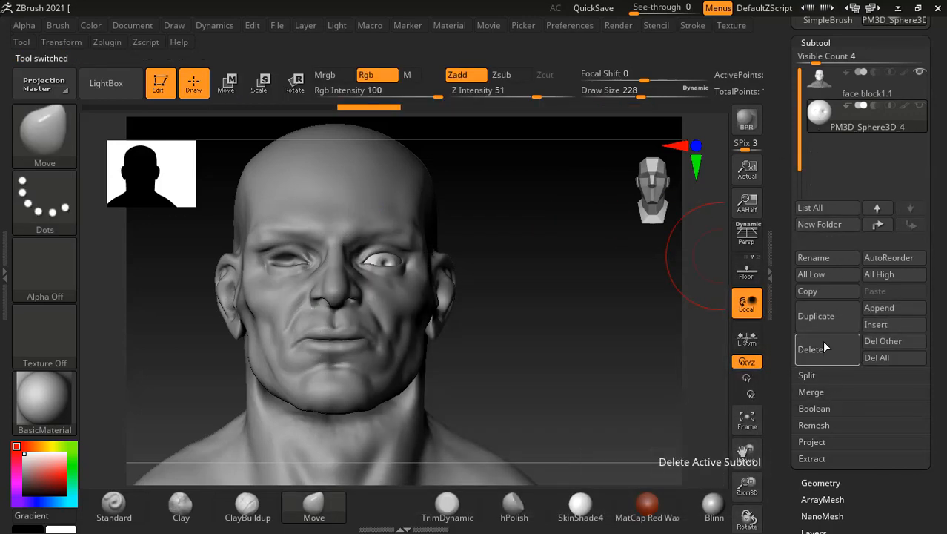
Step: Duplicate the fitted eyeball and mirror the copy across X into the opposite eye socket
{"action": "left_click", "coordinate": [816, 316]}
{"action": "left_click_drag", "start_coordinate": [785, 427], "coordinate": [795, 303]}
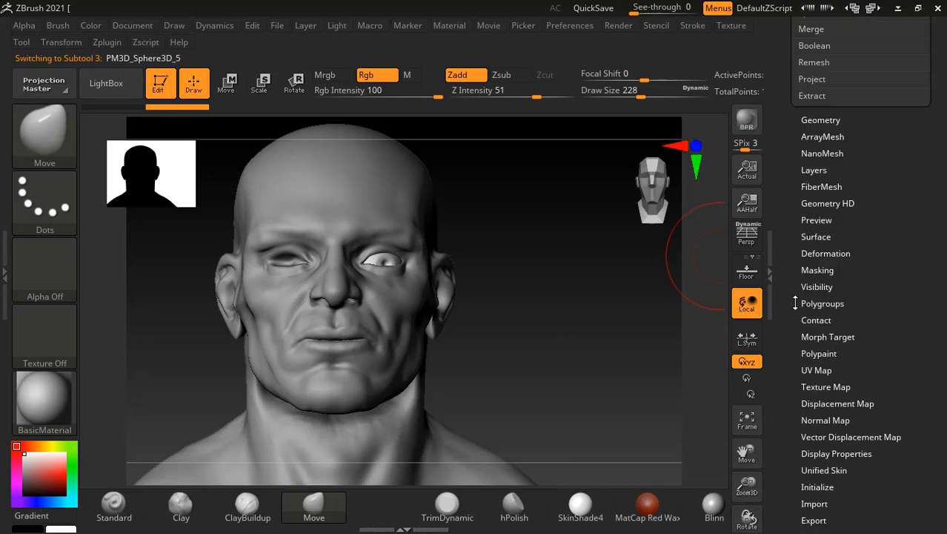
{"action": "left_click", "coordinate": [826, 252]}
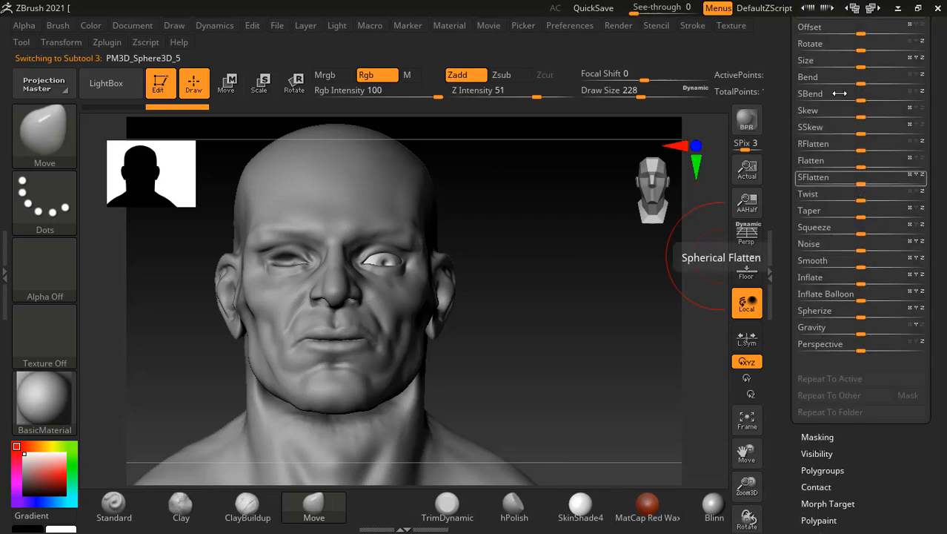
{"action": "left_click_drag", "start_coordinate": [780, 44], "coordinate": [777, 77]}
{"action": "left_click", "coordinate": [815, 146]}
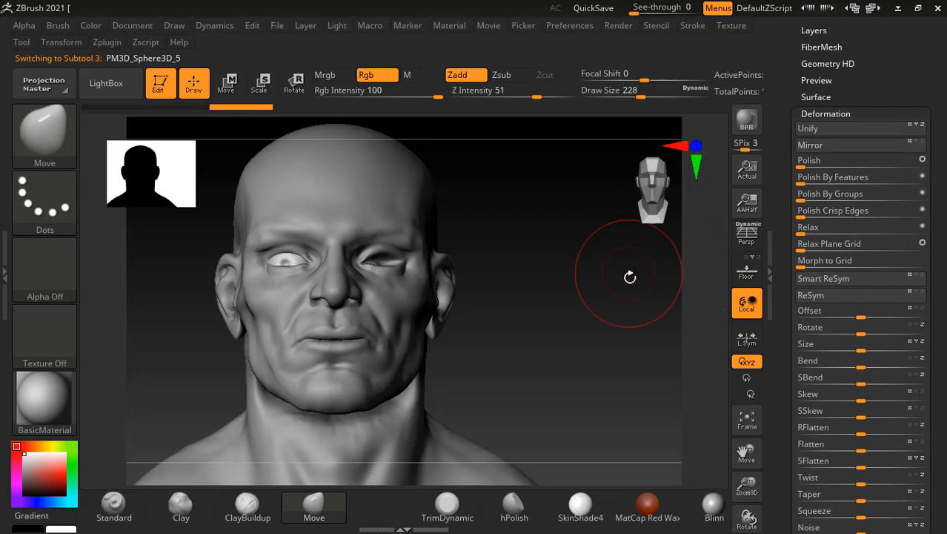
Step: Show the original eyeball subtool PM3D_Sphere3D_4 again and merge it down with the mirrored copy
{"action": "left_click_drag", "start_coordinate": [793, 66], "coordinate": [791, 151]}
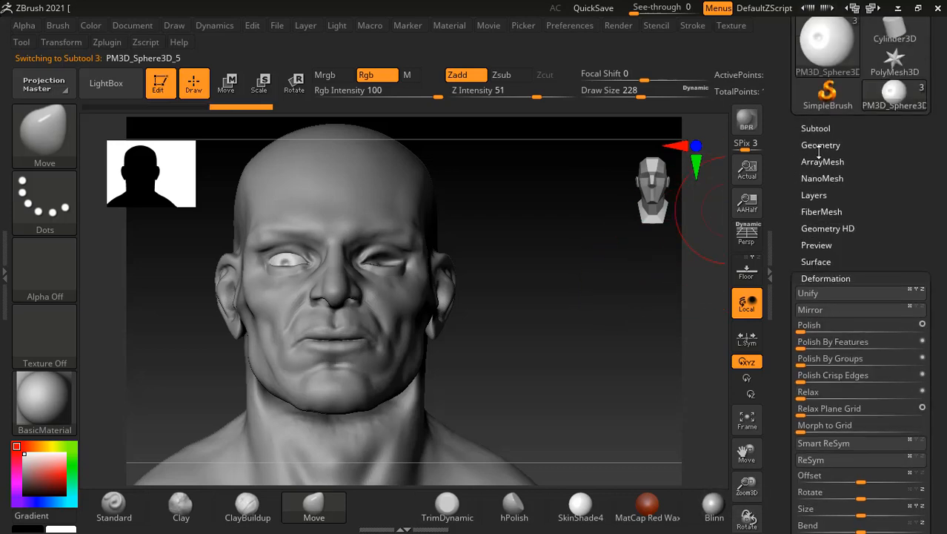
{"action": "left_click", "coordinate": [819, 145]}
{"action": "left_click", "coordinate": [815, 128]}
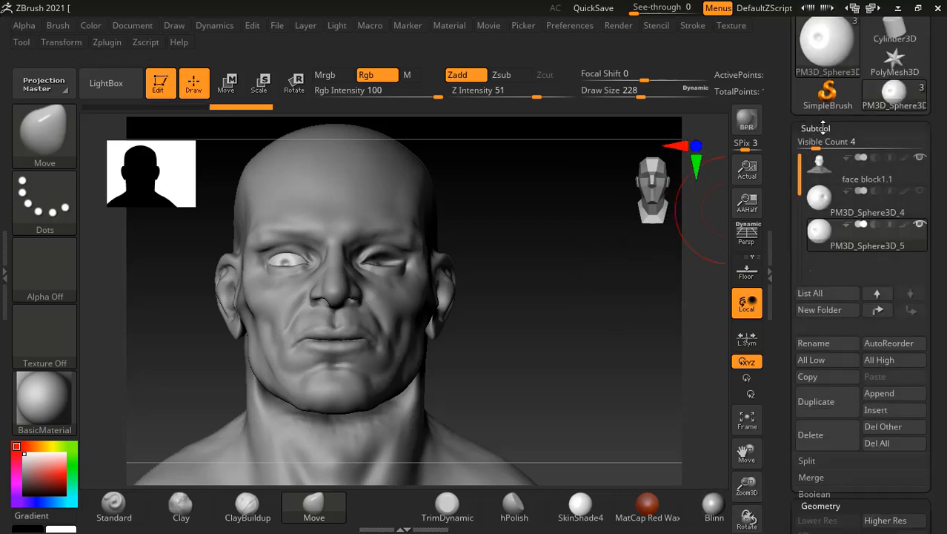
{"action": "left_click", "coordinate": [919, 191]}
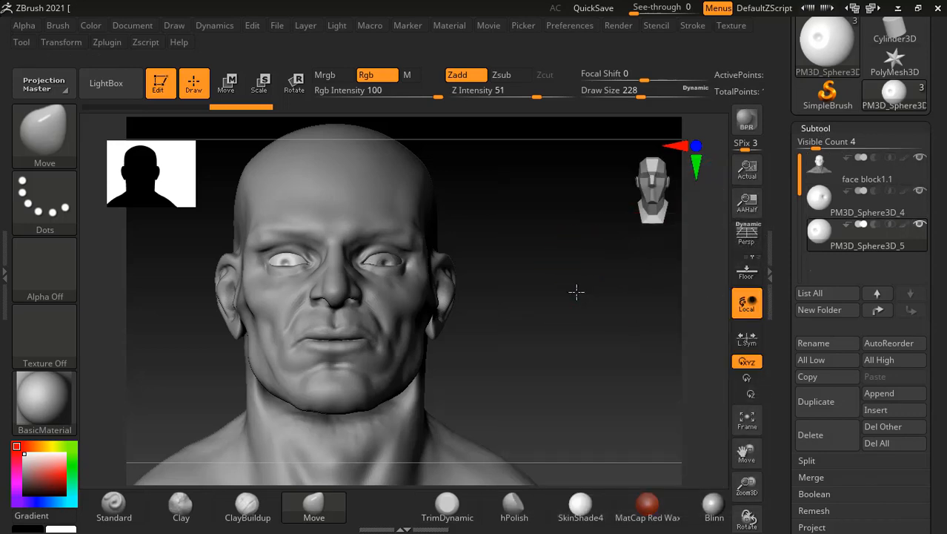
{"action": "left_click_drag", "start_coordinate": [576, 292], "coordinate": [558, 302]}
{"action": "mouse_move", "coordinate": [646, 302]}
{"action": "left_mouse_down"}
{"action": "mouse_move", "coordinate": [682, 309]}
{"action": "mouse_move", "coordinate": [608, 307]}
{"action": "mouse_move", "coordinate": [603, 327]}
{"action": "left_mouse_up"}
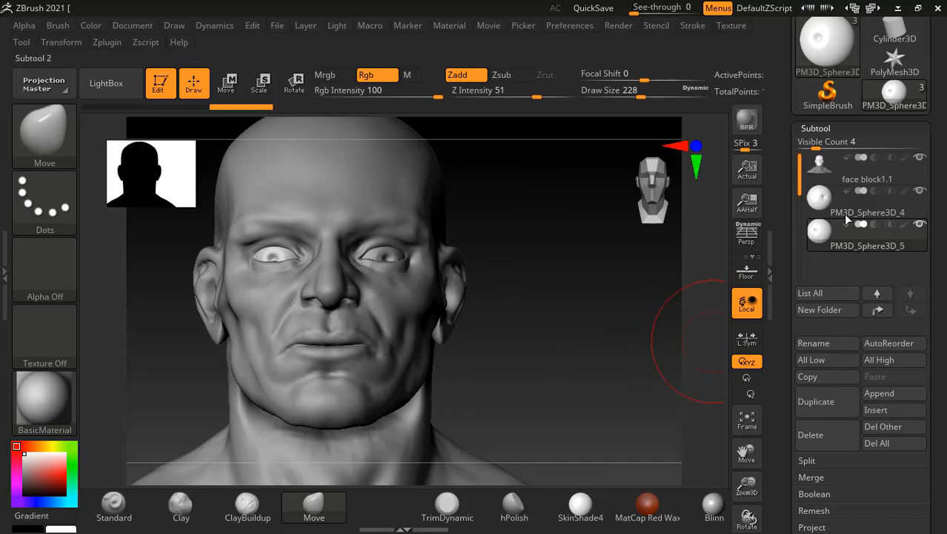
{"action": "left_click", "coordinate": [827, 199]}
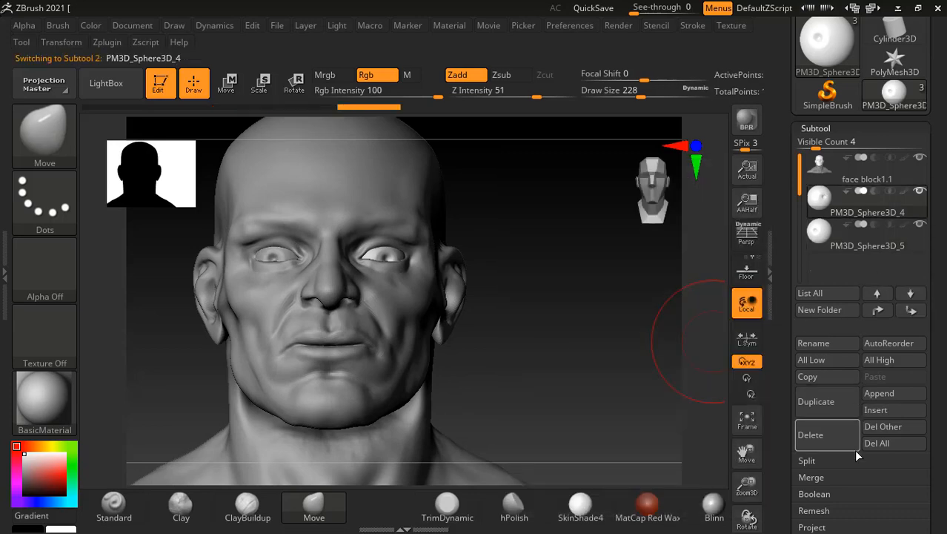
{"action": "left_click", "coordinate": [824, 476]}
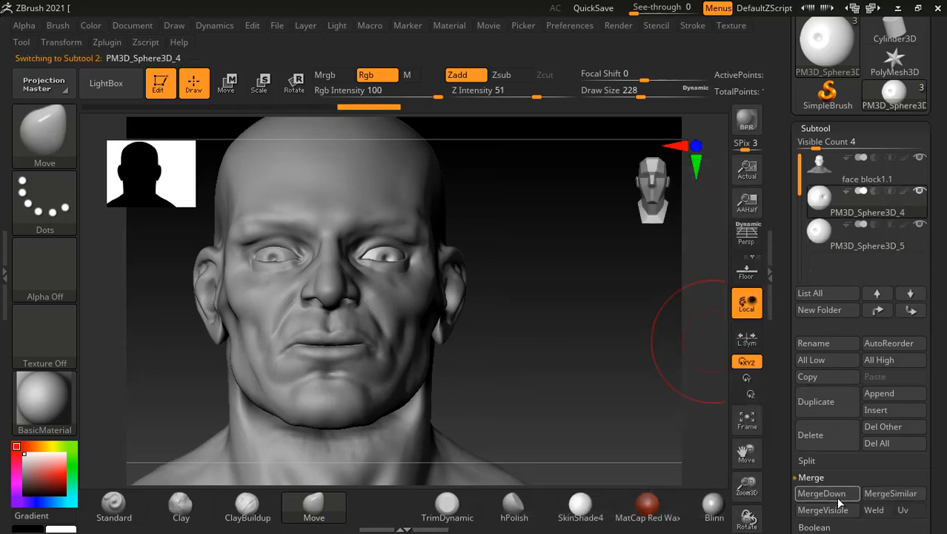
{"action": "left_click", "coordinate": [821, 493]}
{"action": "left_click", "coordinate": [700, 516]}
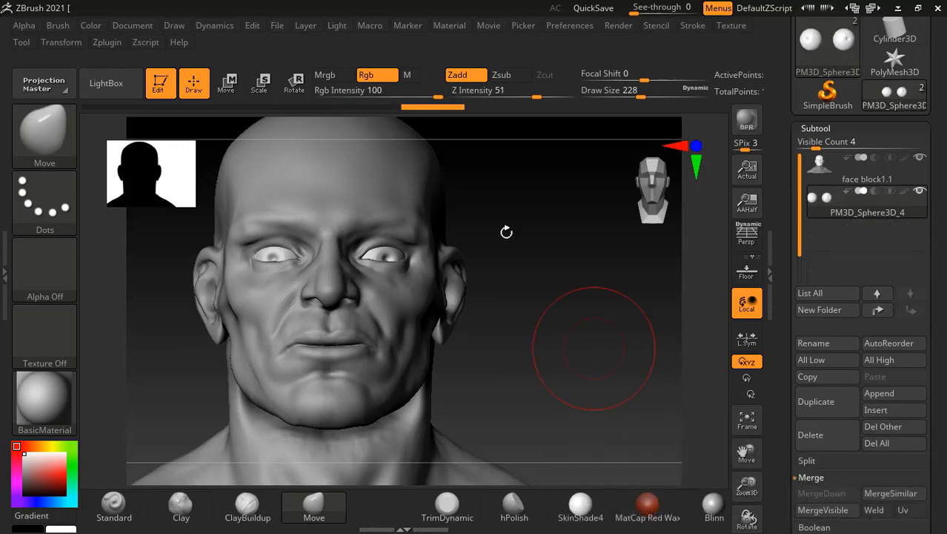
Step: Move the merged eyeballs slightly upward in their sockets and check their fit in profile
{"action": "left_click", "coordinate": [227, 83]}
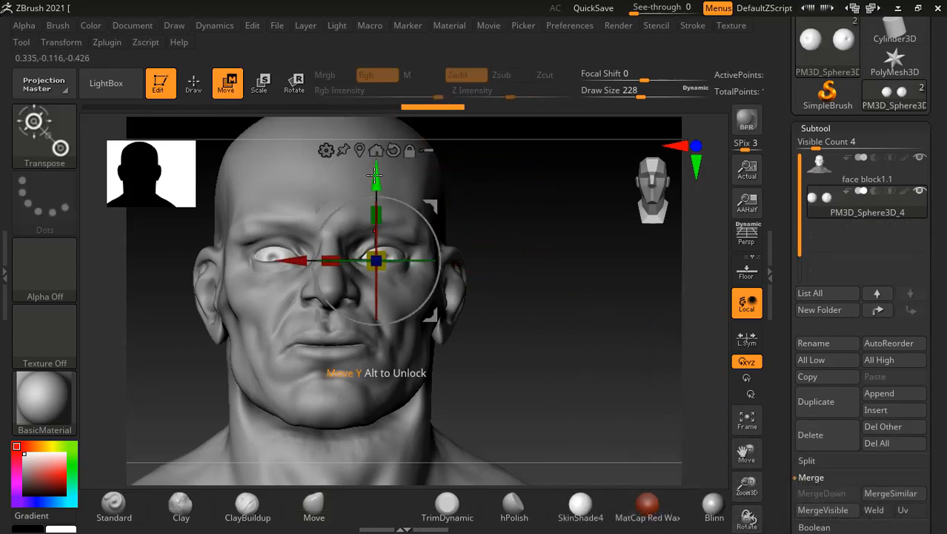
{"action": "left_click_drag", "start_coordinate": [376, 173], "coordinate": [377, 169]}
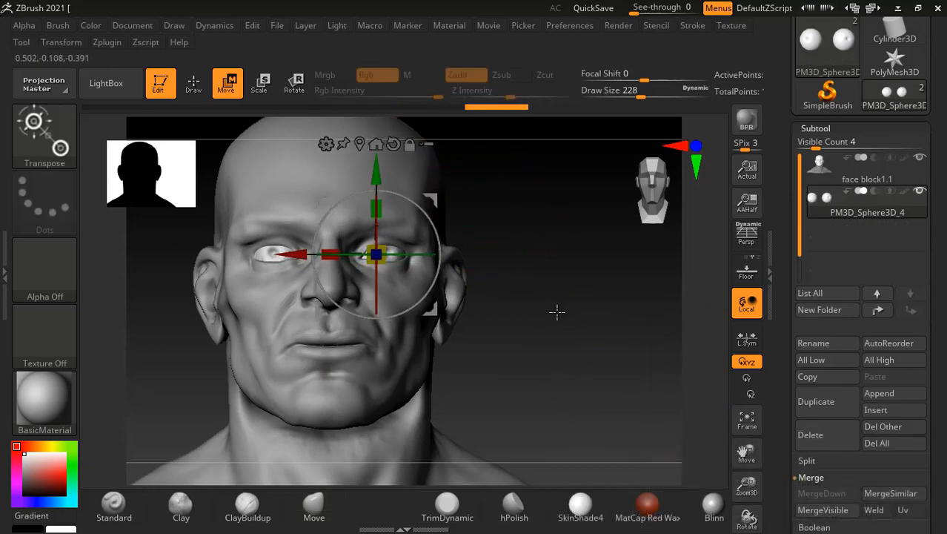
{"action": "left_click_drag", "start_coordinate": [556, 313], "coordinate": [627, 311]}
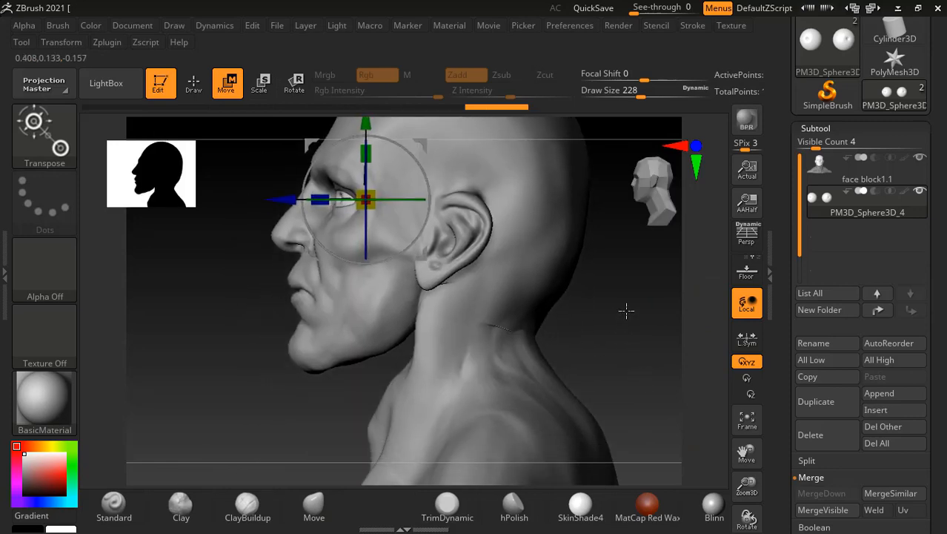
Step: Build up the neck under the jaw on face block1.1 with ClayBuildup, and smooth the crease left by the head rotation
{"action": "left_click", "coordinate": [193, 83]}
{"action": "left_click", "coordinate": [343, 332], "text": "alt"}
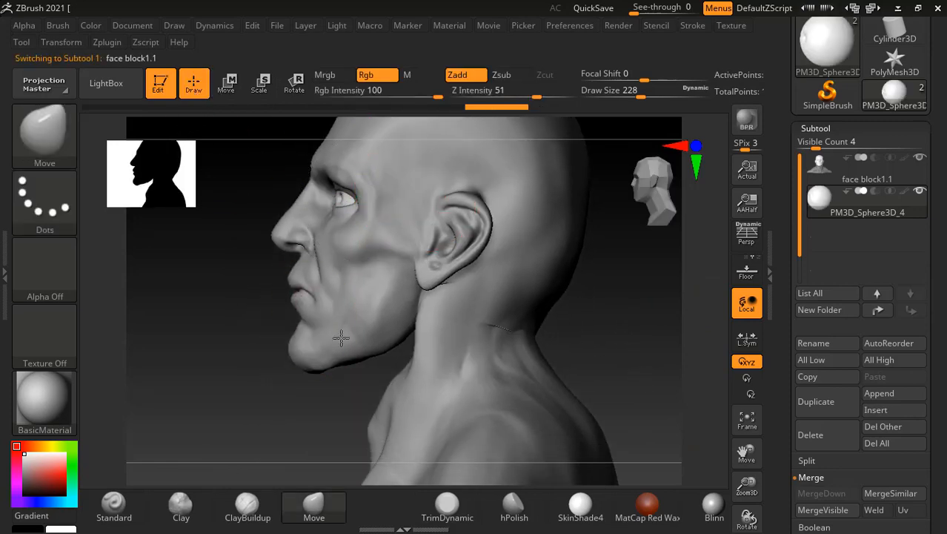
{"action": "left_click_drag", "start_coordinate": [657, 346], "coordinate": [631, 283]}
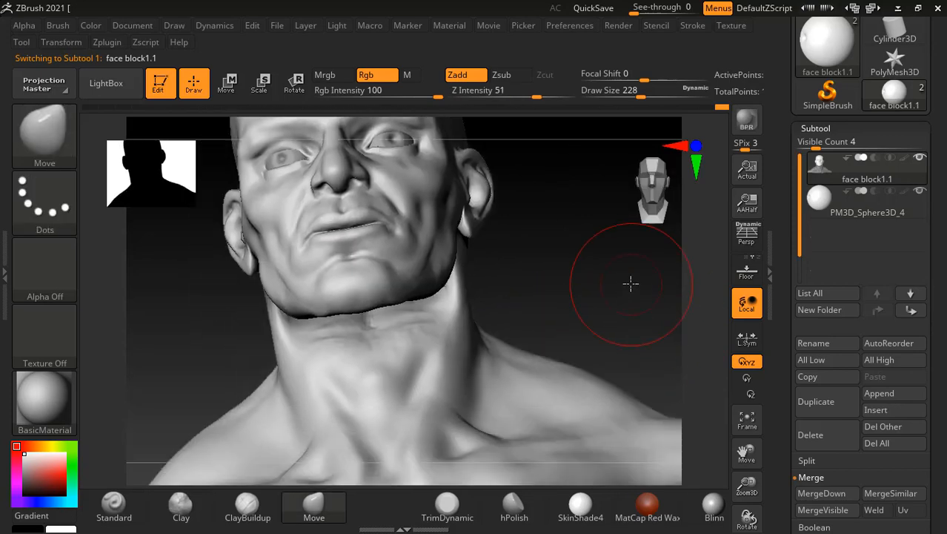
{"action": "left_click", "coordinate": [249, 505]}
{"action": "mouse_move", "coordinate": [482, 327]}
{"action": "left_mouse_down"}
{"action": "mouse_move", "coordinate": [529, 286]}
{"action": "mouse_move", "coordinate": [423, 328]}
{"action": "mouse_move", "coordinate": [418, 309]}
{"action": "left_mouse_up"}
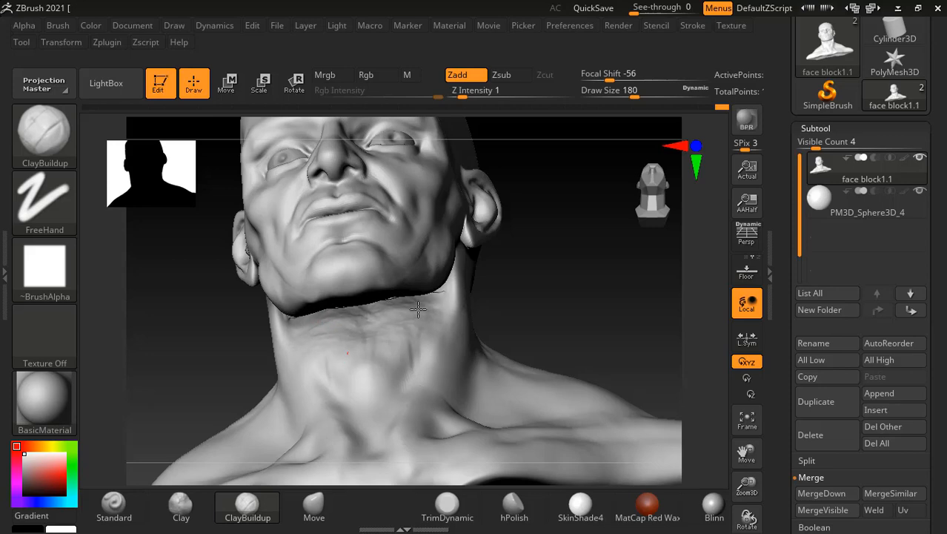
{"action": "mouse_move", "coordinate": [398, 332]}
{"action": "left_mouse_down"}
{"action": "mouse_move", "coordinate": [555, 264]}
{"action": "mouse_move", "coordinate": [590, 298]}
{"action": "mouse_move", "coordinate": [501, 304]}
{"action": "left_mouse_up"}
{"action": "key", "text": "shift"}
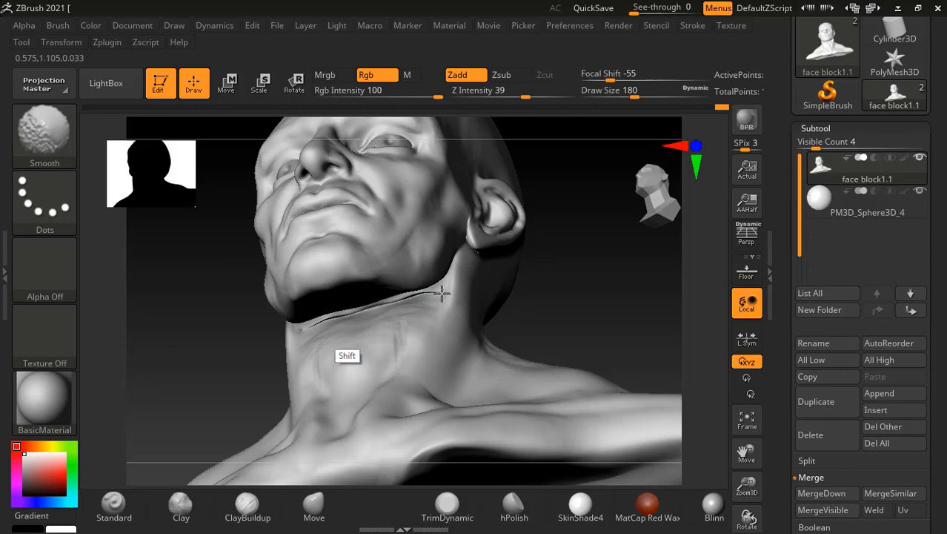
{"action": "key", "text": "shift"}
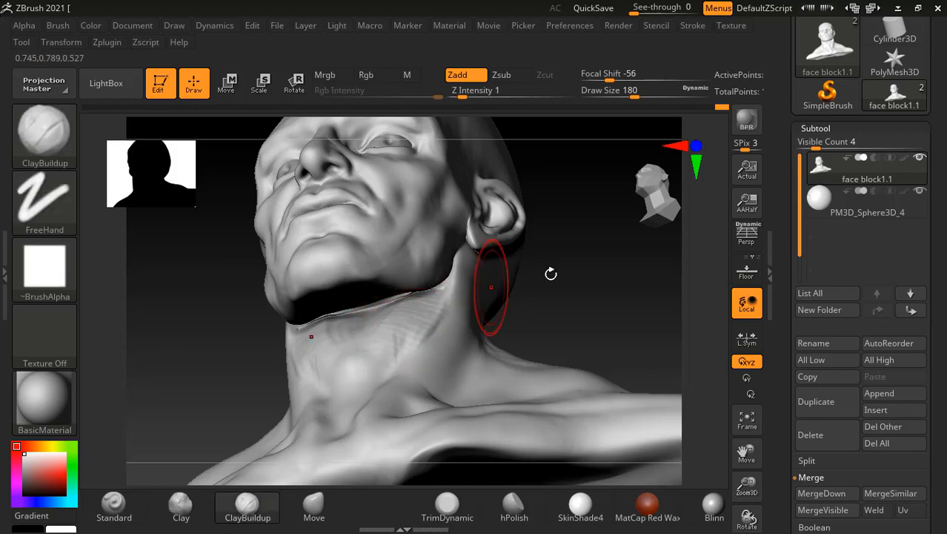
Step: Smooth the mask crease along the side and back of the neck below the skull
{"action": "mouse_move", "coordinate": [551, 273]}
{"action": "left_mouse_down"}
{"action": "mouse_move", "coordinate": [550, 338]}
{"action": "mouse_move", "coordinate": [622, 277]}
{"action": "left_mouse_up"}
{"action": "key", "text": "shift"}
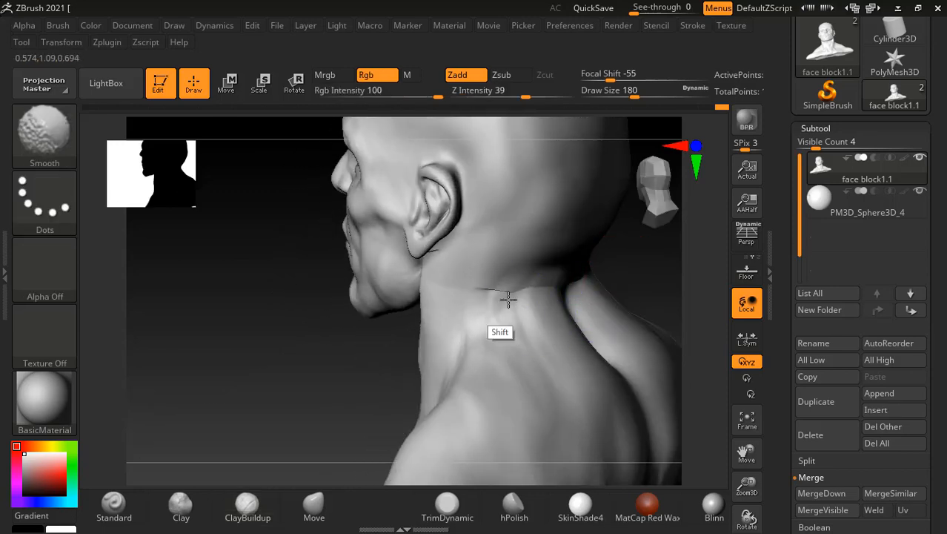
{"action": "mouse_move", "coordinate": [528, 296]}
{"action": "right_mouse_down"}
{"action": "mouse_move", "coordinate": [634, 267]}
{"action": "mouse_move", "coordinate": [555, 288]}
{"action": "right_mouse_up"}
{"action": "key", "text": "shift"}
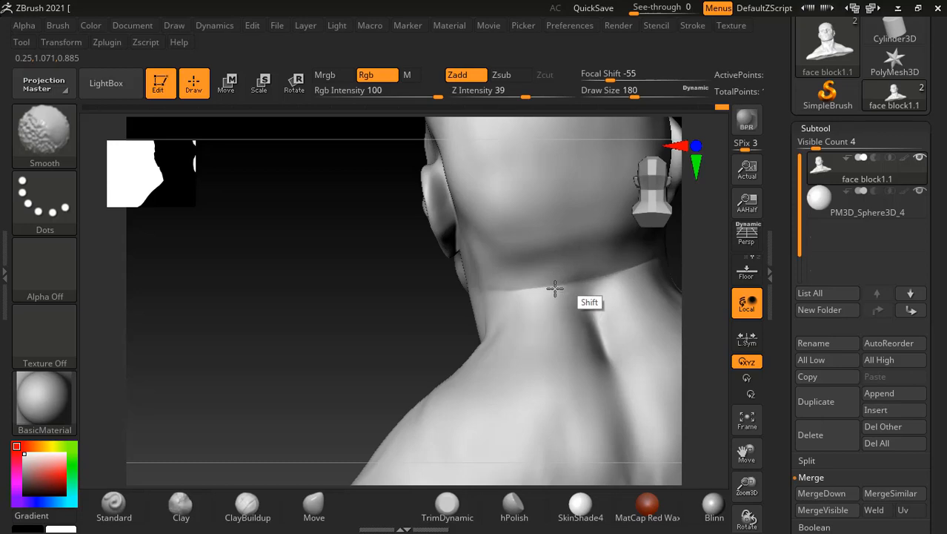
{"action": "left_click_drag", "start_coordinate": [344, 322], "coordinate": [408, 311]}
{"action": "key", "text": "shift"}
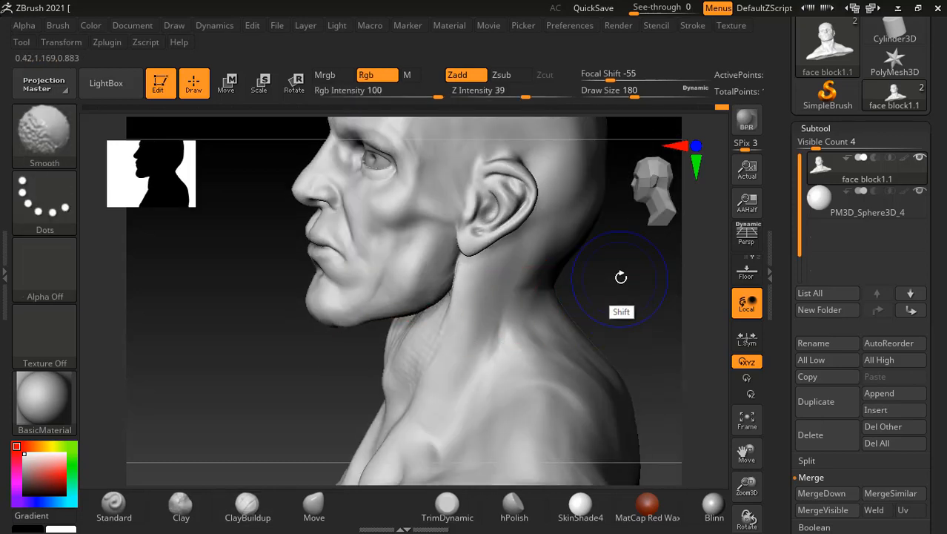
Step: Smooth the side and front of the neck beneath the jaw on face block1.1 from several angles
{"action": "left_click_drag", "start_coordinate": [619, 277], "coordinate": [575, 314], "text": "shift"}
{"action": "left_click", "coordinate": [383, 195]}
{"action": "key", "text": "shift"}
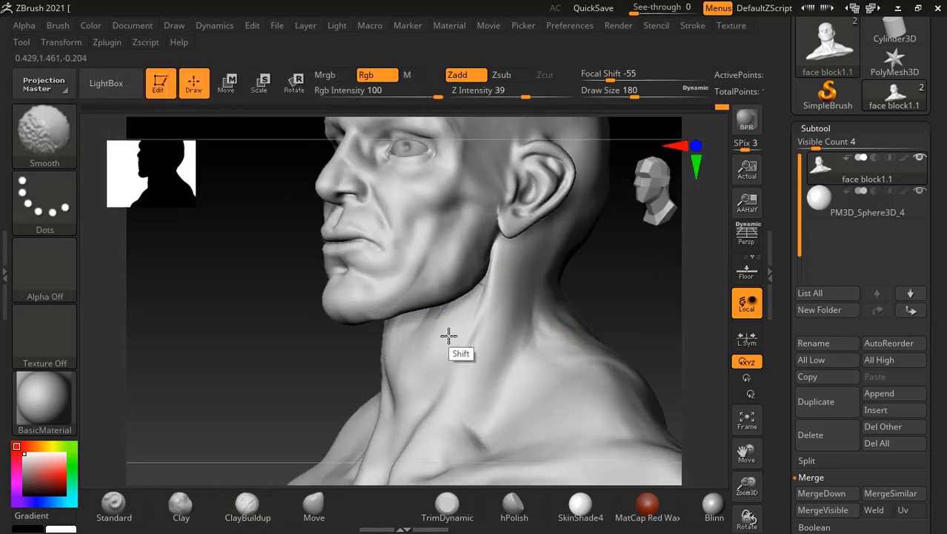
{"action": "left_click_drag", "start_coordinate": [610, 288], "coordinate": [510, 311]}
{"action": "left_click_drag", "start_coordinate": [567, 277], "coordinate": [476, 325]}
{"action": "key", "text": "shift"}
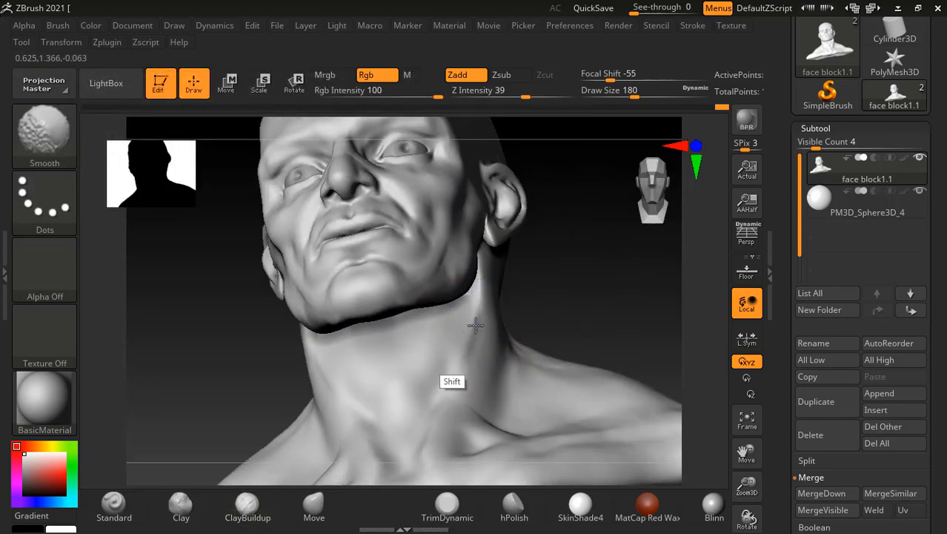
Step: Build up the hollow under the jaw with ClayBuildup and smooth the neck, dismissing the Sticky Keys prompt
{"action": "left_click_drag", "start_coordinate": [582, 278], "coordinate": [621, 264]}
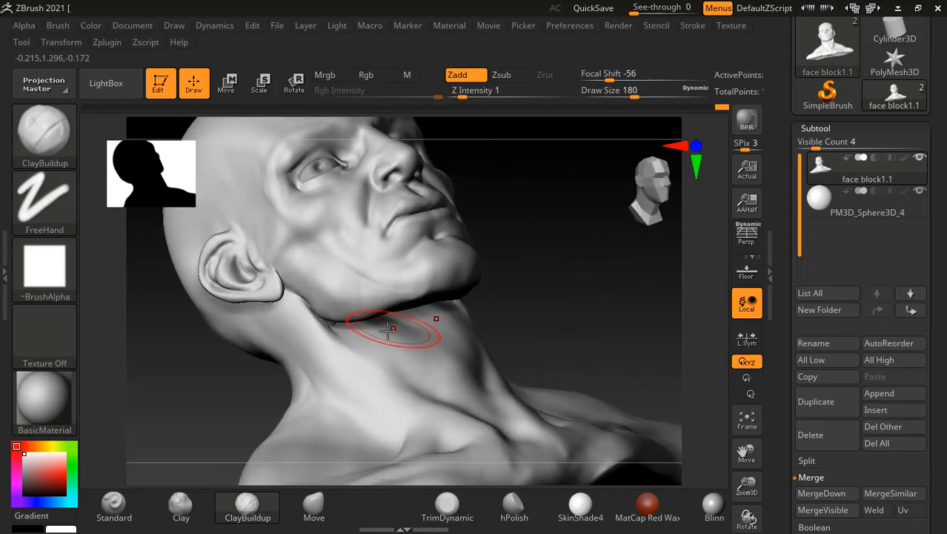
{"action": "mouse_move", "coordinate": [556, 275]}
{"action": "left_mouse_down"}
{"action": "mouse_move", "coordinate": [594, 307]}
{"action": "mouse_move", "coordinate": [577, 312]}
{"action": "mouse_move", "coordinate": [602, 286]}
{"action": "left_mouse_up"}
{"action": "key", "text": "shift"}
{"action": "key", "text": "shift"}
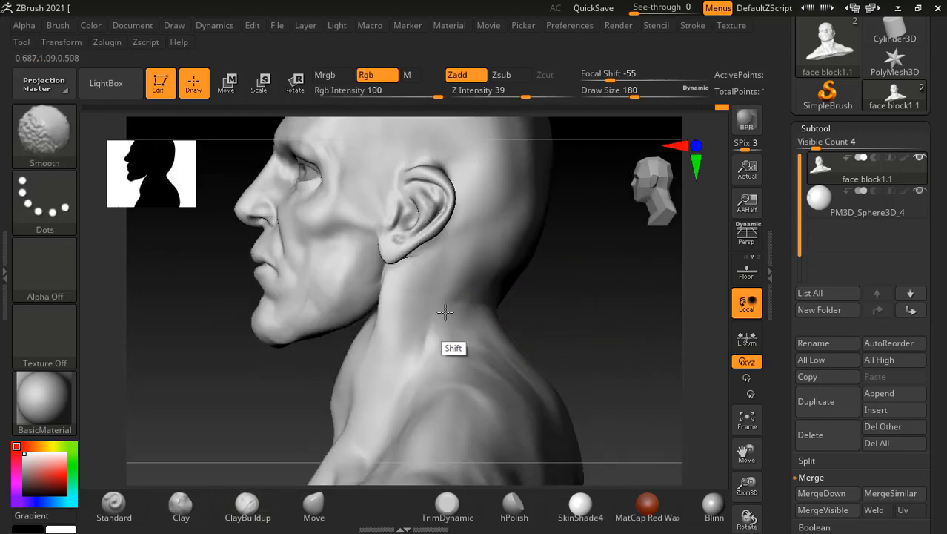
{"action": "key", "text": "shift"}
{"action": "key", "text": "alt"}
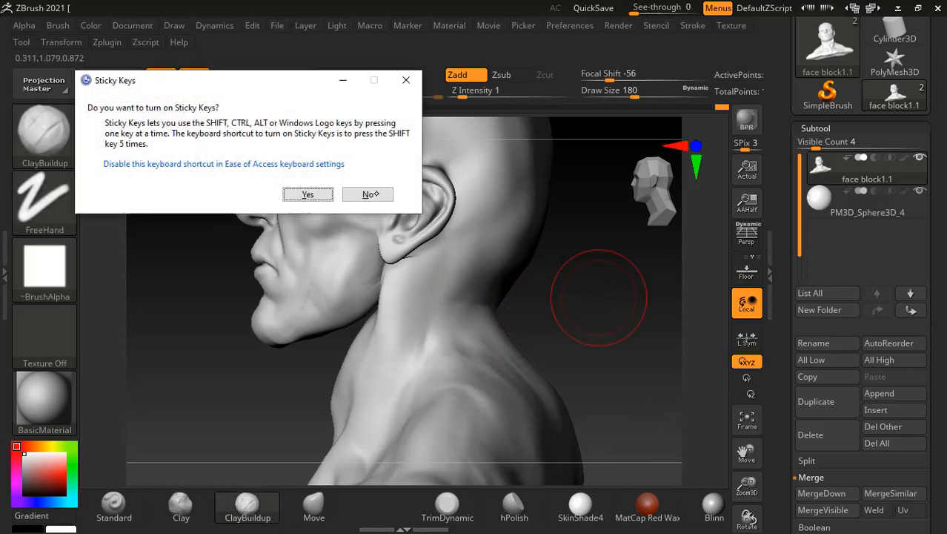
{"action": "left_click", "coordinate": [376, 194]}
{"action": "left_click_drag", "start_coordinate": [592, 293], "coordinate": [616, 269], "text": "alt"}
Step: Bring up the anatomy book page with Figure 3.99 and place it beside the bust in profile
{"action": "key", "text": "alt+Tab"}
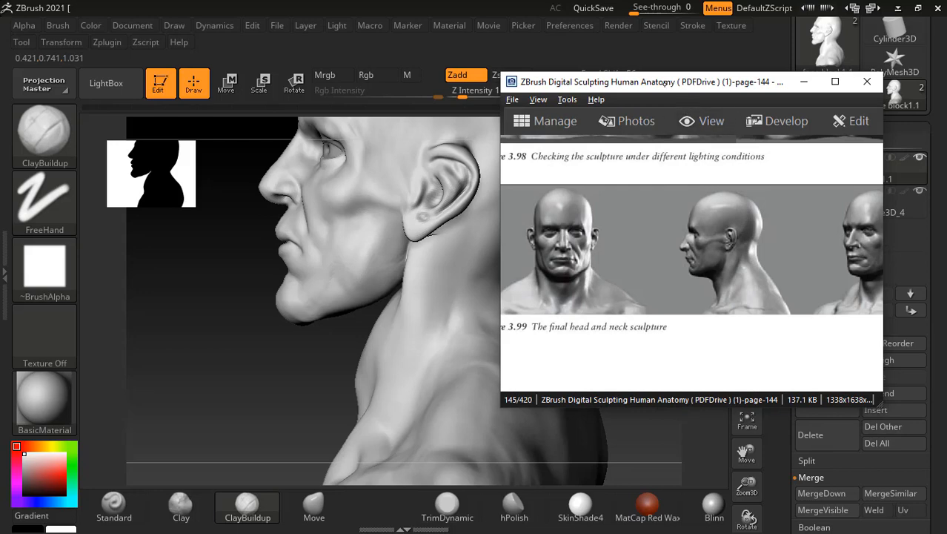
{"action": "left_click_drag", "start_coordinate": [665, 82], "coordinate": [117, 102]}
{"action": "key", "text": "shift"}
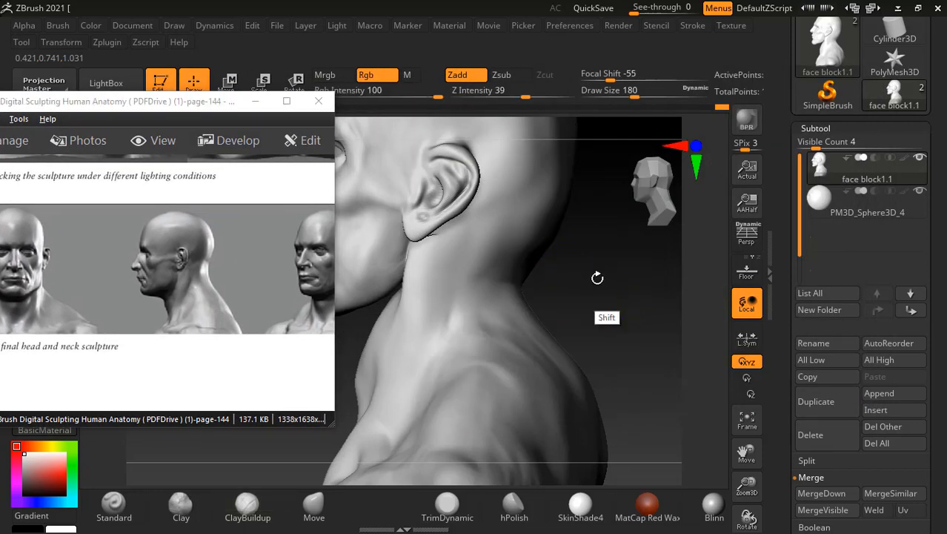
{"action": "mouse_move", "coordinate": [623, 301]}
{"action": "left_mouse_down"}
{"action": "mouse_move", "coordinate": [601, 287]}
{"action": "mouse_move", "coordinate": [630, 300]}
{"action": "mouse_move", "coordinate": [618, 312]}
{"action": "mouse_move", "coordinate": [636, 304]}
{"action": "left_mouse_up"}
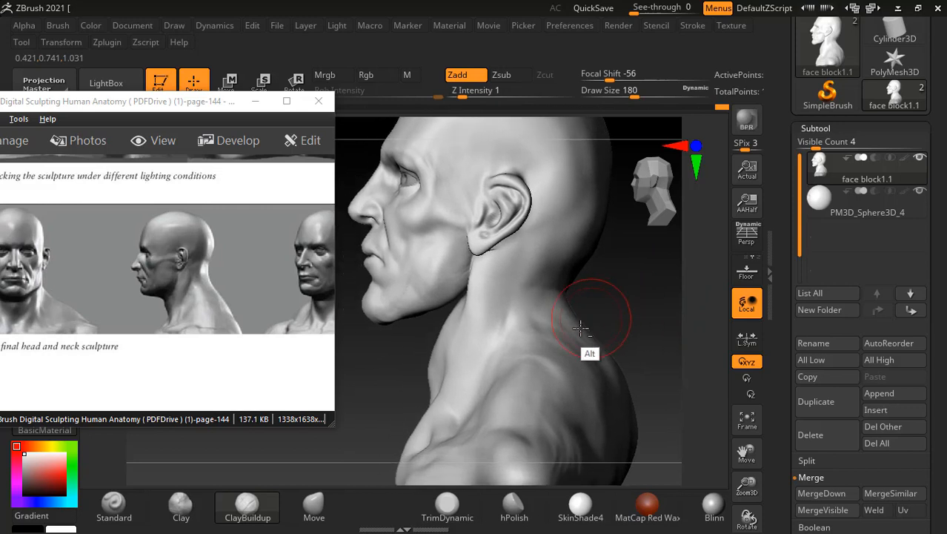
Step: Push in the front contour of the neck in profile with the Move brush at draw size 288
{"action": "left_click", "coordinate": [317, 511]}
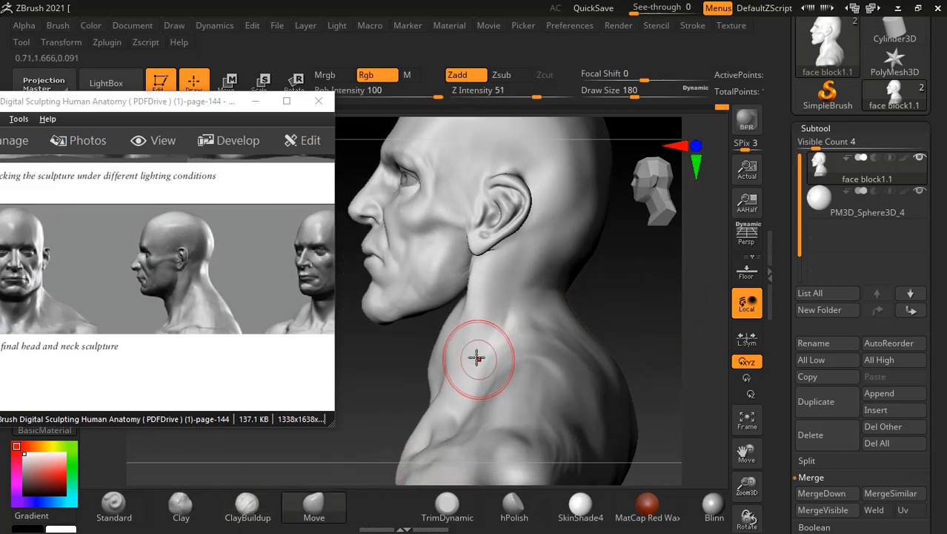
{"action": "key", "text": "bracketright"}
{"action": "key", "text": "bracketright"}
{"action": "key", "text": "bracketright"}
{"action": "key", "text": "bracketright"}
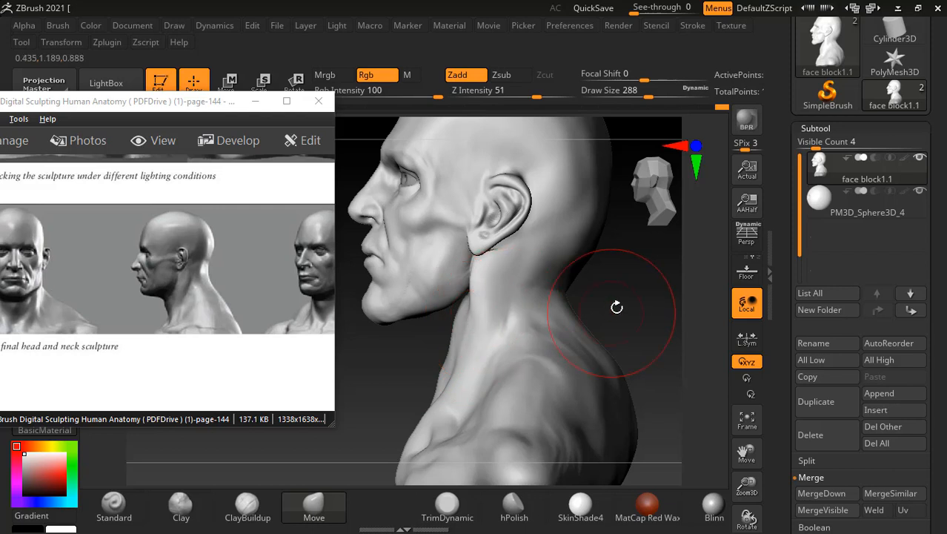
Step: Reshape the upper back contour in profile with the Move brush at draw size 624
{"action": "mouse_move", "coordinate": [617, 307]}
{"action": "left_mouse_down"}
{"action": "mouse_move", "coordinate": [629, 306]}
{"action": "mouse_move", "coordinate": [590, 297]}
{"action": "left_mouse_up"}
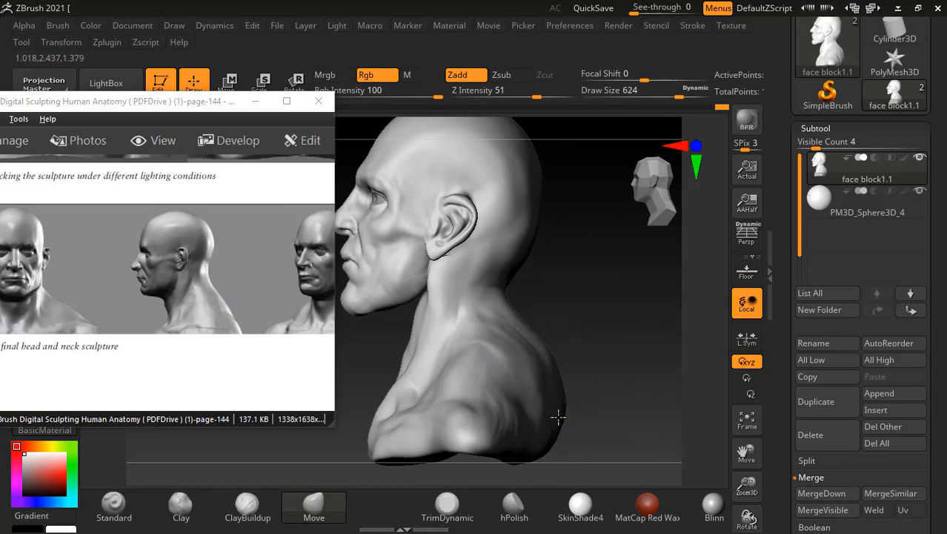
{"action": "left_click_drag", "start_coordinate": [575, 402], "coordinate": [656, 346]}
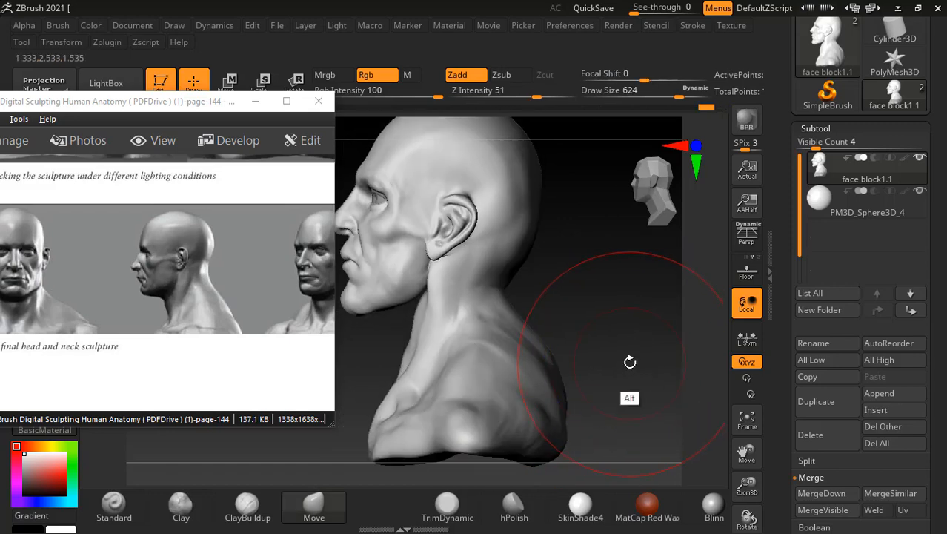
{"action": "mouse_move", "coordinate": [576, 405]}
{"action": "left_mouse_down", "text": "alt"}
{"action": "mouse_move", "coordinate": [556, 378]}
{"action": "mouse_move", "coordinate": [598, 342]}
{"action": "mouse_move", "coordinate": [536, 367]}
{"action": "mouse_move", "coordinate": [449, 323]}
{"action": "mouse_move", "coordinate": [450, 273]}
{"action": "mouse_move", "coordinate": [448, 398]}
{"action": "mouse_move", "coordinate": [459, 405]}
{"action": "mouse_move", "coordinate": [395, 364]}
{"action": "mouse_move", "coordinate": [552, 375]}
{"action": "left_mouse_up", "text": "alt"}
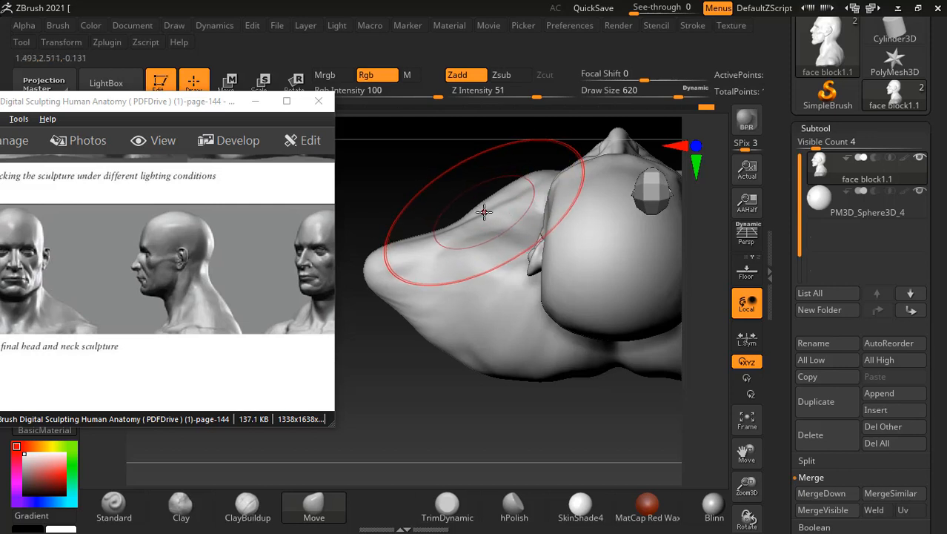
Step: Reshape the front and back outline of the shoulder from above with the Move brush, reducing its draw size to 472
{"action": "key", "text": "bracketleft"}
{"action": "left_click_drag", "start_coordinate": [482, 206], "coordinate": [469, 202]}
{"action": "mouse_move", "coordinate": [461, 205]}
{"action": "left_mouse_down"}
{"action": "mouse_move", "coordinate": [435, 215]}
{"action": "mouse_move", "coordinate": [424, 184]}
{"action": "mouse_move", "coordinate": [474, 191]}
{"action": "mouse_move", "coordinate": [427, 248]}
{"action": "left_mouse_up"}
{"action": "key", "text": "bracketleft"}
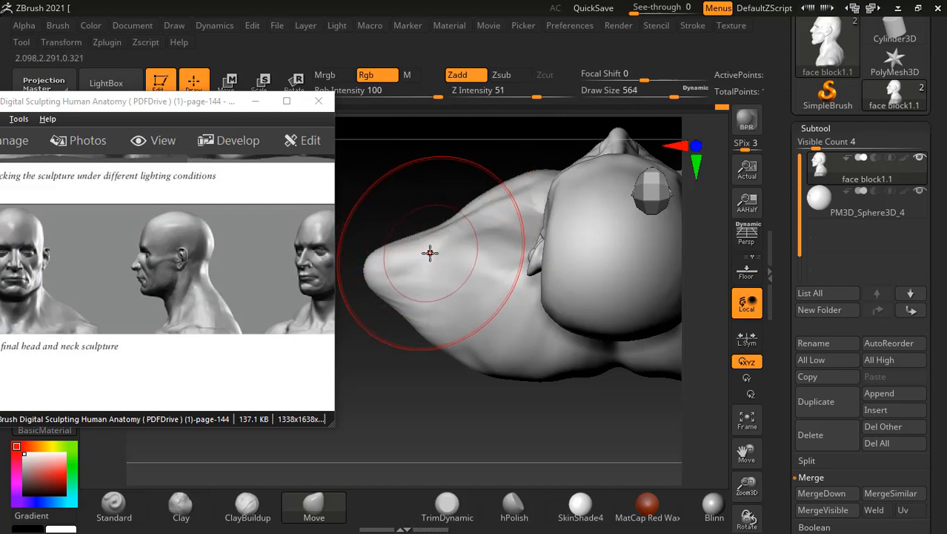
{"action": "key", "text": "bracketleft"}
{"action": "key", "text": "bracketleft"}
{"action": "key", "text": "bracketleft"}
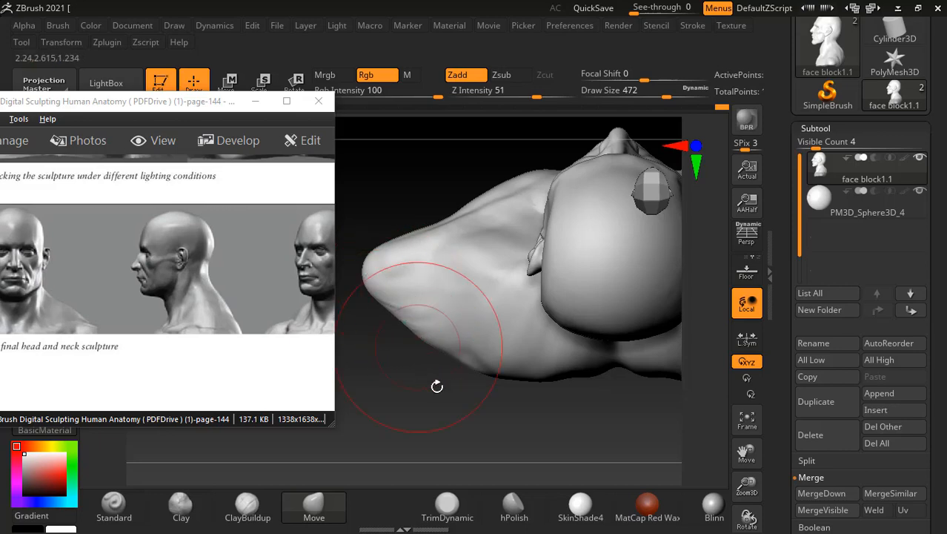
Step: Smooth the upper back and adjust its curve behind the shoulder with the Move brush at draw size 472
{"action": "mouse_move", "coordinate": [437, 386]}
{"action": "left_mouse_down"}
{"action": "mouse_move", "coordinate": [451, 397]}
{"action": "mouse_move", "coordinate": [635, 385]}
{"action": "mouse_move", "coordinate": [595, 365]}
{"action": "mouse_move", "coordinate": [607, 372]}
{"action": "mouse_move", "coordinate": [610, 359]}
{"action": "mouse_move", "coordinate": [597, 374]}
{"action": "mouse_move", "coordinate": [560, 377]}
{"action": "mouse_move", "coordinate": [607, 361]}
{"action": "mouse_move", "coordinate": [577, 359]}
{"action": "mouse_move", "coordinate": [588, 322]}
{"action": "mouse_move", "coordinate": [615, 305]}
{"action": "mouse_move", "coordinate": [600, 341]}
{"action": "mouse_move", "coordinate": [586, 334]}
{"action": "left_mouse_up"}
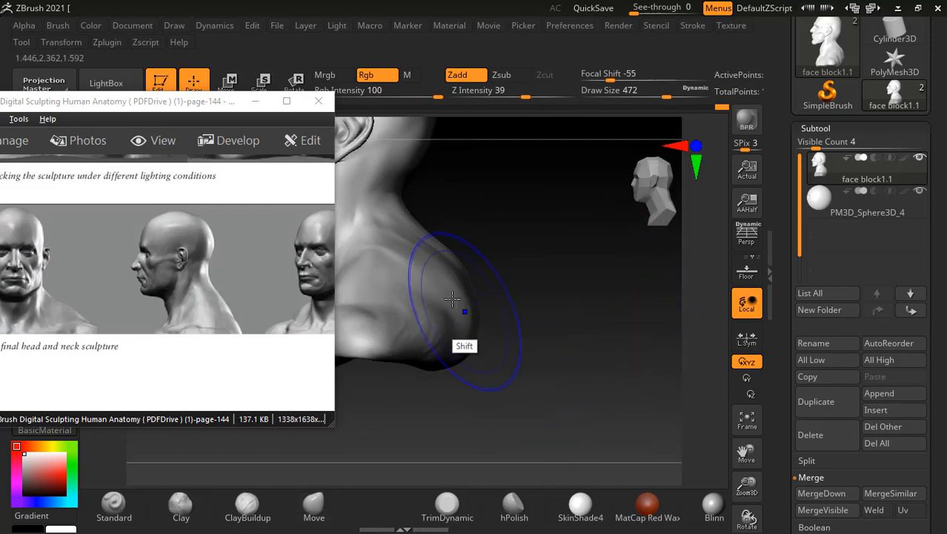
{"action": "key", "text": "b"}
{"action": "key", "text": "m"}
{"action": "key", "text": "v"}
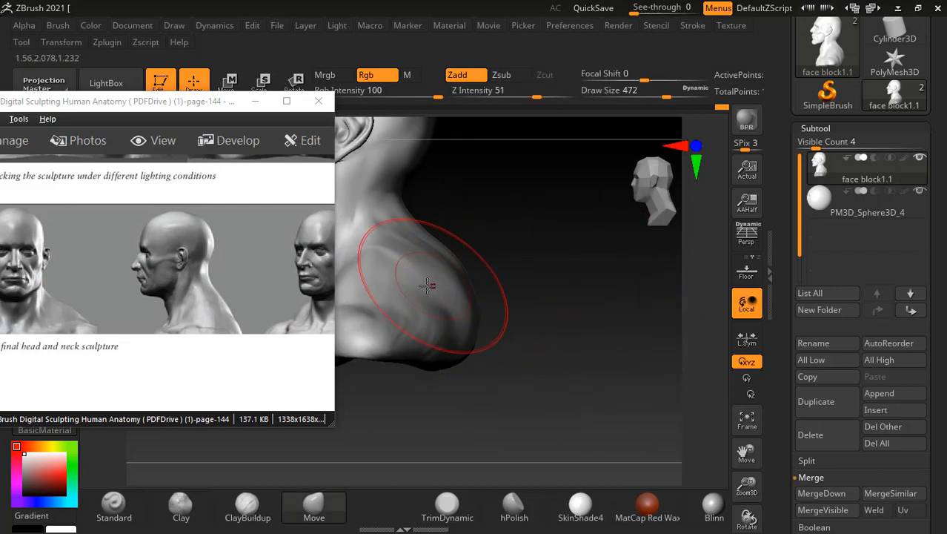
{"action": "mouse_move", "coordinate": [422, 294]}
{"action": "left_mouse_down"}
{"action": "mouse_move", "coordinate": [556, 281]}
{"action": "mouse_move", "coordinate": [416, 226]}
{"action": "mouse_move", "coordinate": [430, 206]}
{"action": "mouse_move", "coordinate": [402, 371]}
{"action": "mouse_move", "coordinate": [352, 413]}
{"action": "left_mouse_up"}
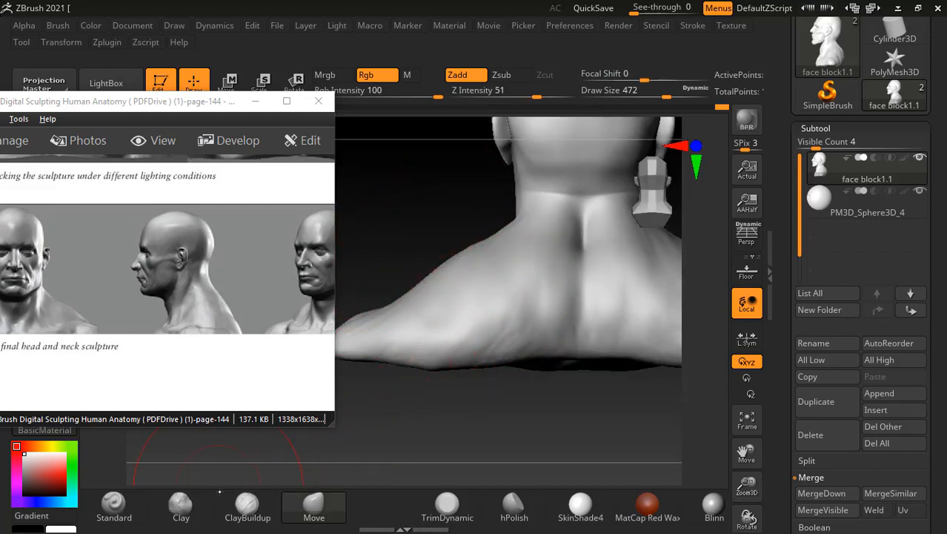
Step: Build up the trapezius across the upper back with ClayBuildup at draw size 360 and smooth the strokes
{"action": "left_click", "coordinate": [246, 504]}
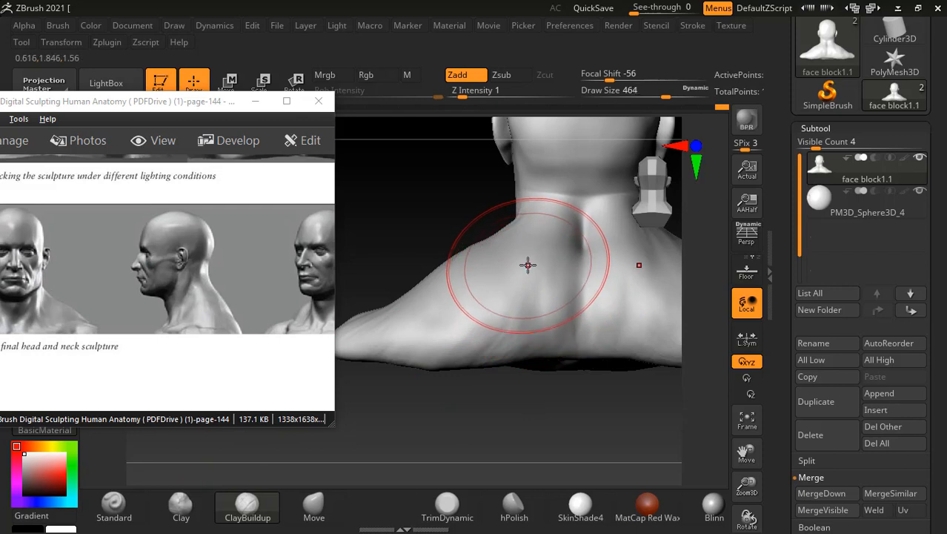
{"action": "key", "text": "bracketleft"}
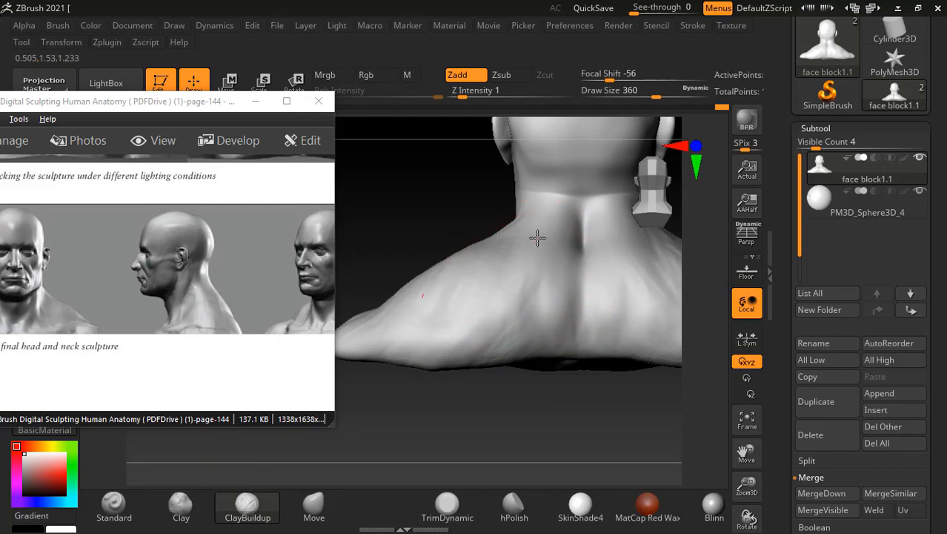
{"action": "mouse_move", "coordinate": [438, 226]}
{"action": "left_mouse_down"}
{"action": "mouse_move", "coordinate": [635, 275]}
{"action": "mouse_move", "coordinate": [627, 290]}
{"action": "left_mouse_up"}
{"action": "key", "text": "shift"}
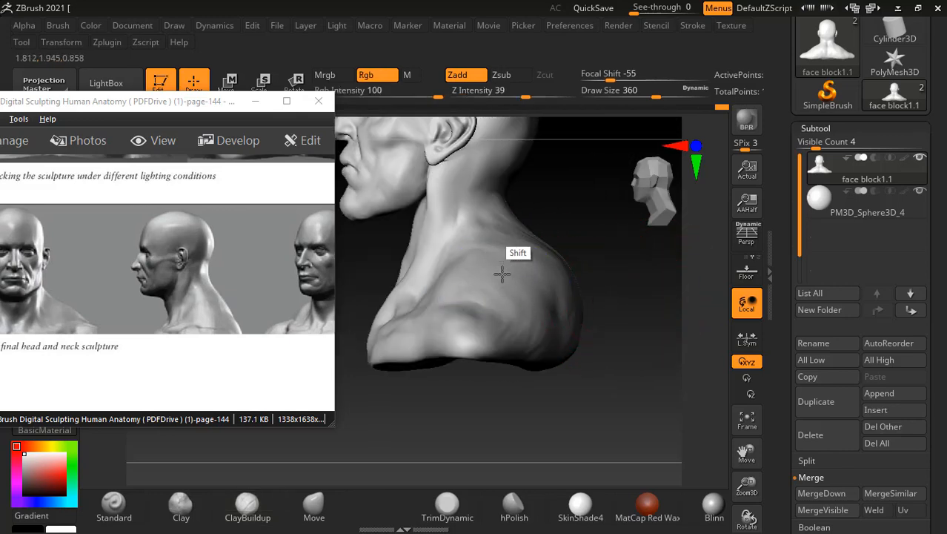
Step: Build up the transition from the back of the neck into the trapezius with ClayBuildup at draw size 300, and smooth it
{"action": "mouse_move", "coordinate": [590, 205]}
{"action": "left_mouse_down"}
{"action": "mouse_move", "coordinate": [592, 196]}
{"action": "mouse_move", "coordinate": [546, 208]}
{"action": "mouse_move", "coordinate": [556, 226]}
{"action": "mouse_move", "coordinate": [566, 194]}
{"action": "left_mouse_up"}
{"action": "key", "text": "["}
{"action": "key", "text": "["}
{"action": "key", "text": "["}
{"action": "key", "text": "["}
{"action": "key", "text": "["}
{"action": "key", "text": "["}
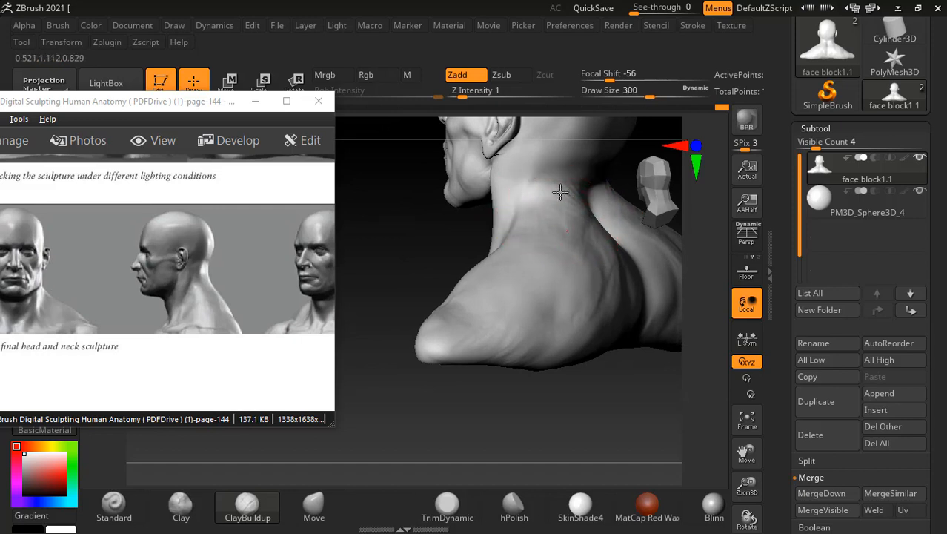
{"action": "left_click_drag", "start_coordinate": [597, 252], "coordinate": [578, 260], "text": "shift"}
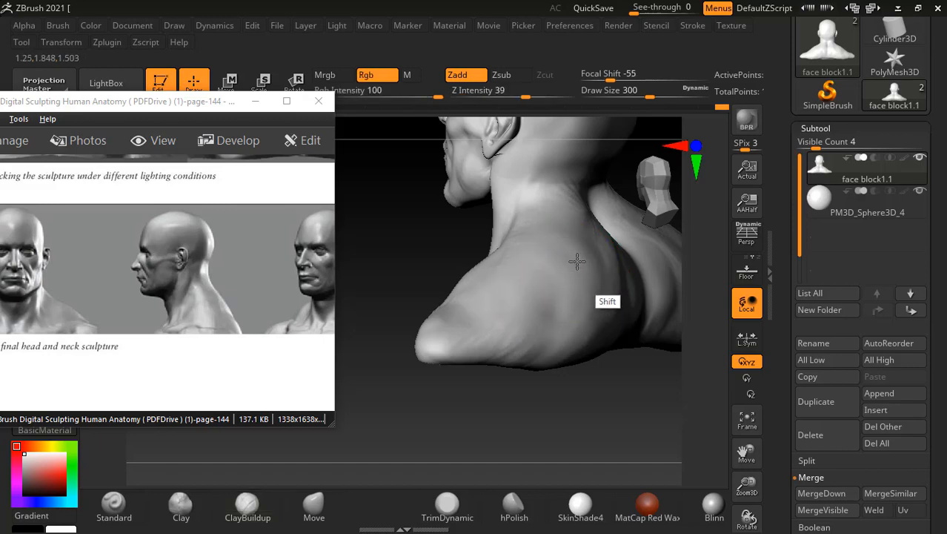
Step: Smooth the trapezius slope and the tops of the shoulders from the front
{"action": "left_click_drag", "start_coordinate": [451, 264], "coordinate": [427, 415]}
{"action": "key", "text": "shift"}
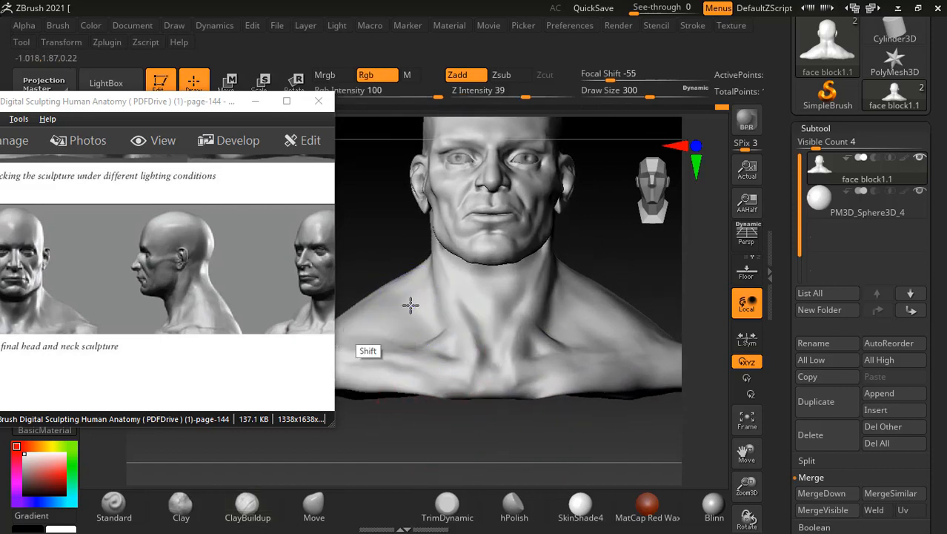
{"action": "left_click_drag", "start_coordinate": [411, 305], "coordinate": [384, 317], "text": "shift"}
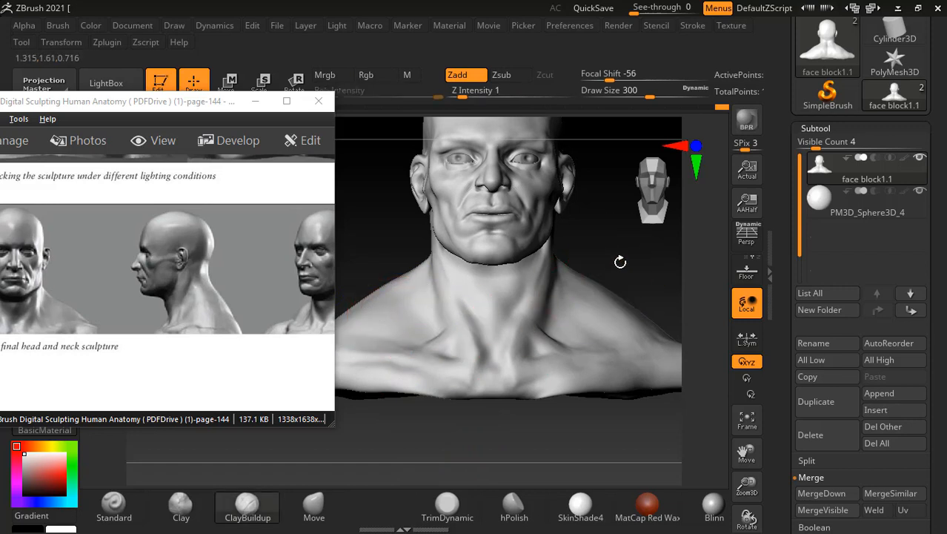
Step: Build up the front of the throat below the chin with ClayBuildup at draw size 132 and smooth the strokes
{"action": "left_click_drag", "start_coordinate": [620, 262], "coordinate": [615, 246]}
{"action": "key", "text": "bracketleft"}
{"action": "key", "text": "bracketleft"}
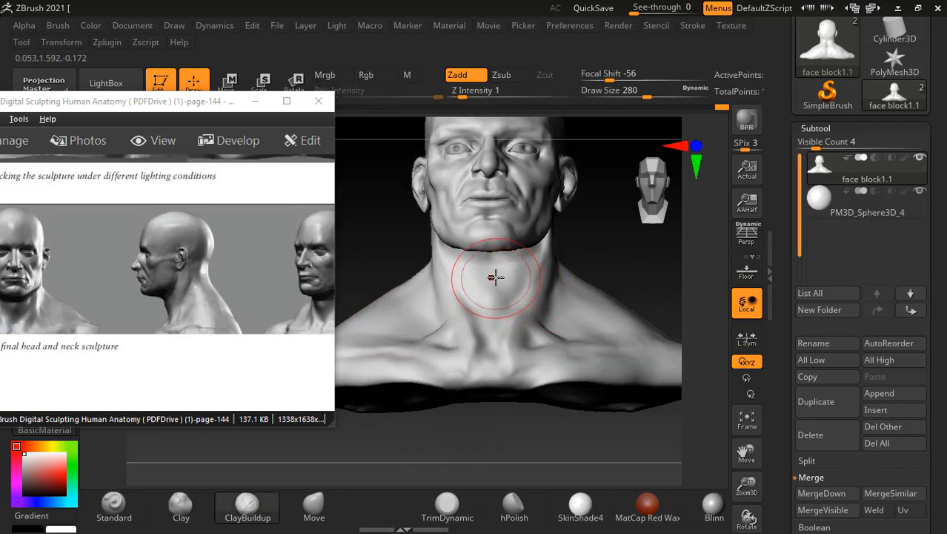
{"action": "key", "text": "bracketleft"}
{"action": "key", "text": "bracketleft"}
{"action": "key", "text": "bracketleft"}
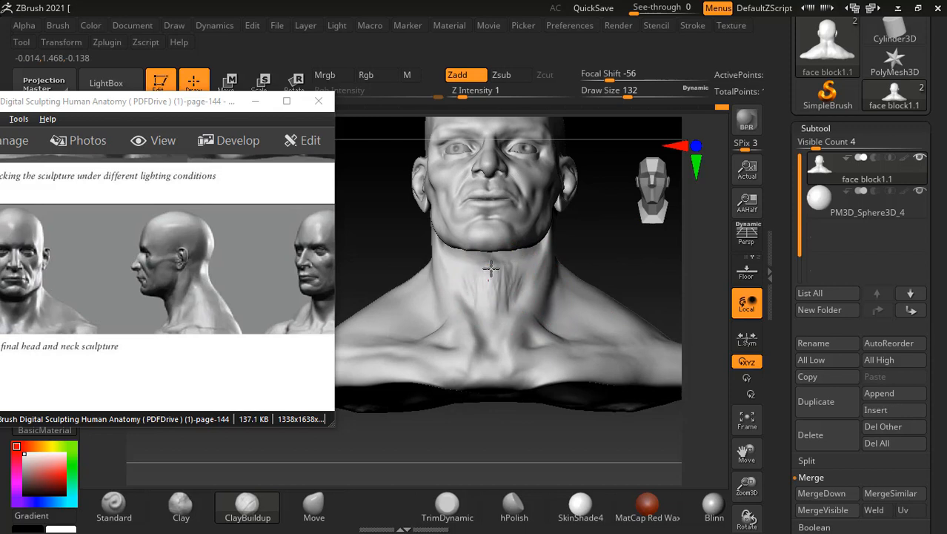
{"action": "left_click_drag", "start_coordinate": [613, 253], "coordinate": [509, 272]}
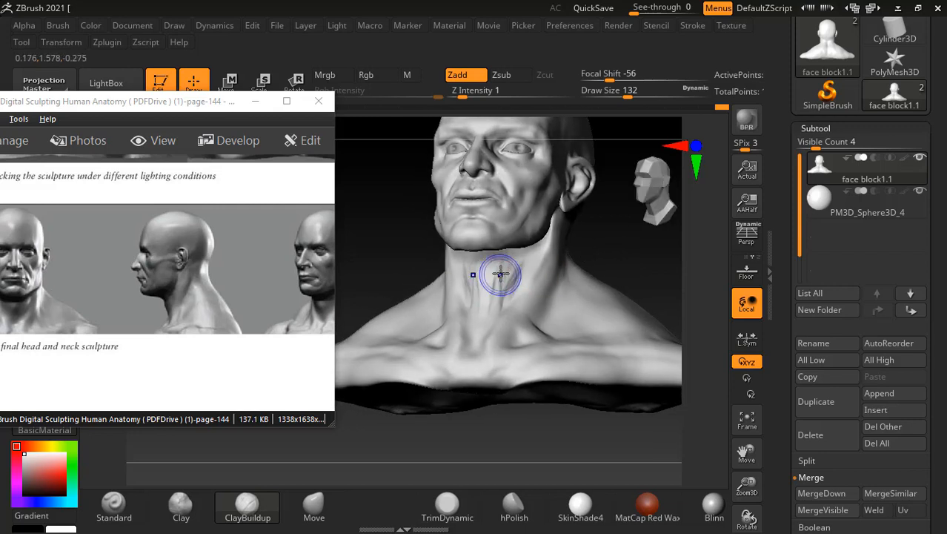
{"action": "key", "text": "shift"}
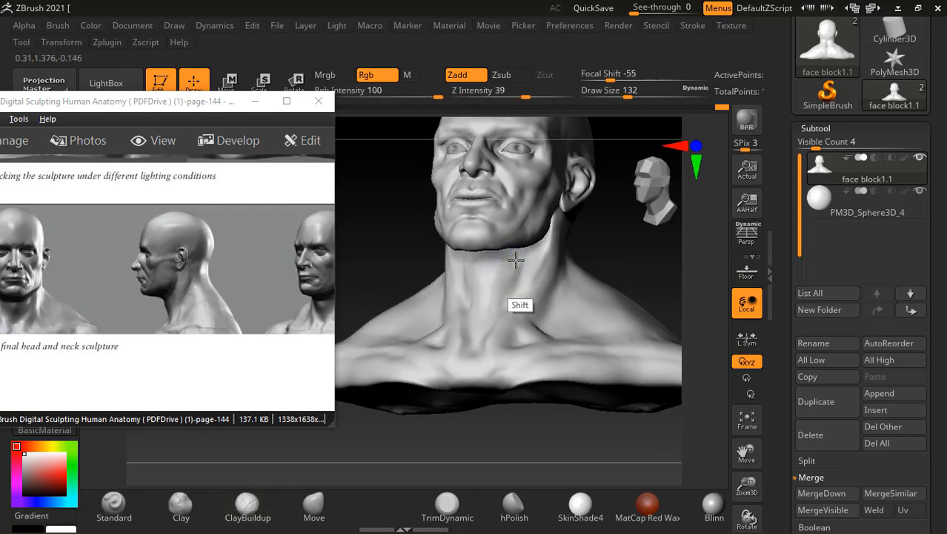
Step: Compare the bust's profile and front view with the reference figures, dismissing the Sticky Keys prompt
{"action": "left_click_drag", "start_coordinate": [611, 233], "coordinate": [434, 267]}
{"action": "key", "text": "shift"}
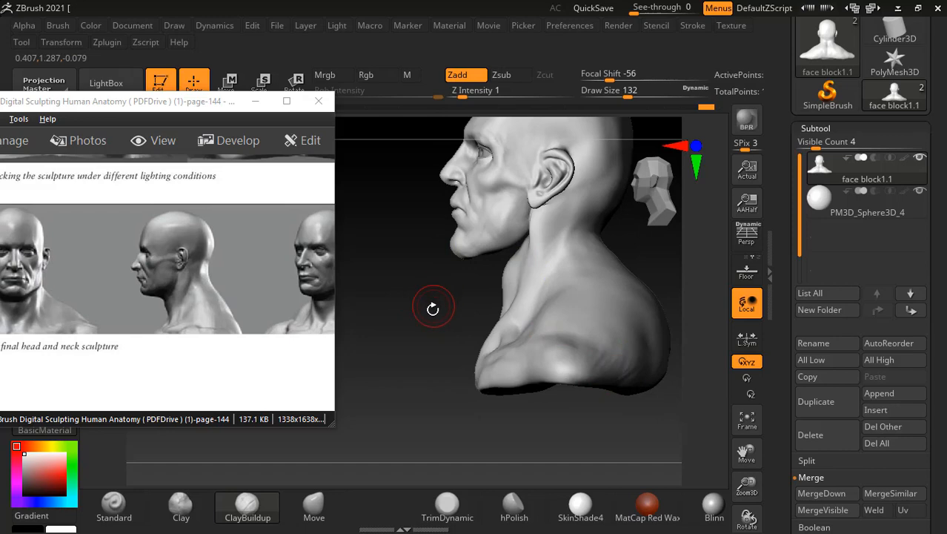
{"action": "key", "text": "shift"}
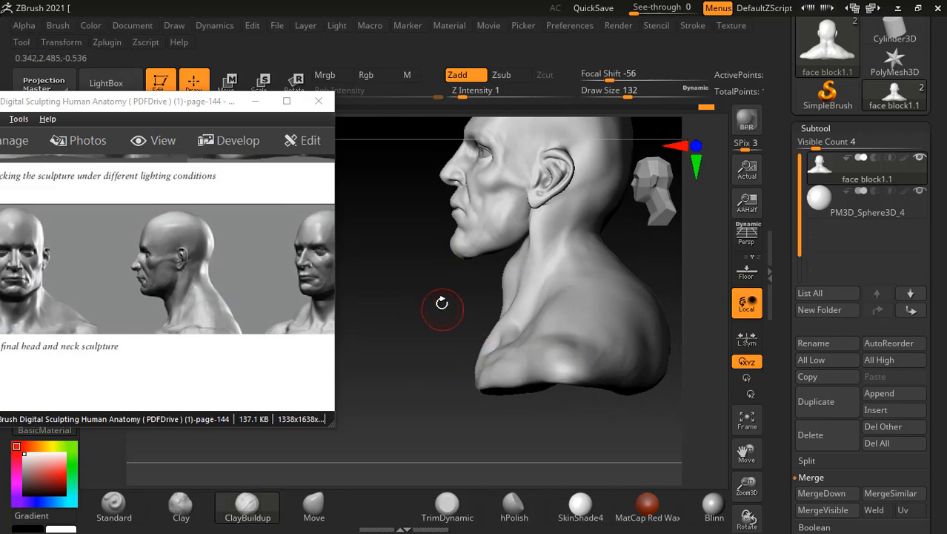
{"action": "left_click_drag", "start_coordinate": [442, 300], "coordinate": [612, 275], "text": "shift"}
{"action": "key", "text": "shift"}
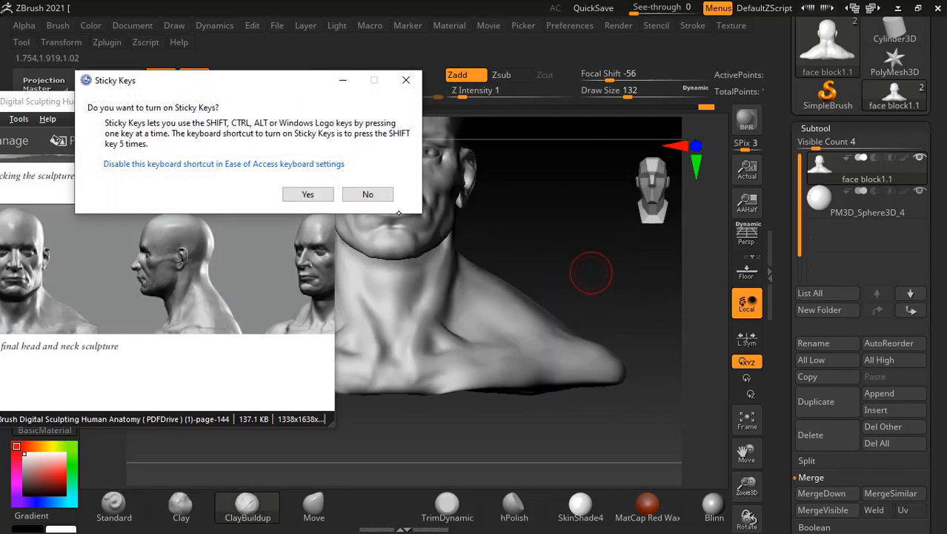
{"action": "left_click", "coordinate": [364, 191]}
{"action": "left_click_drag", "start_coordinate": [554, 271], "coordinate": [602, 275], "text": "alt"}
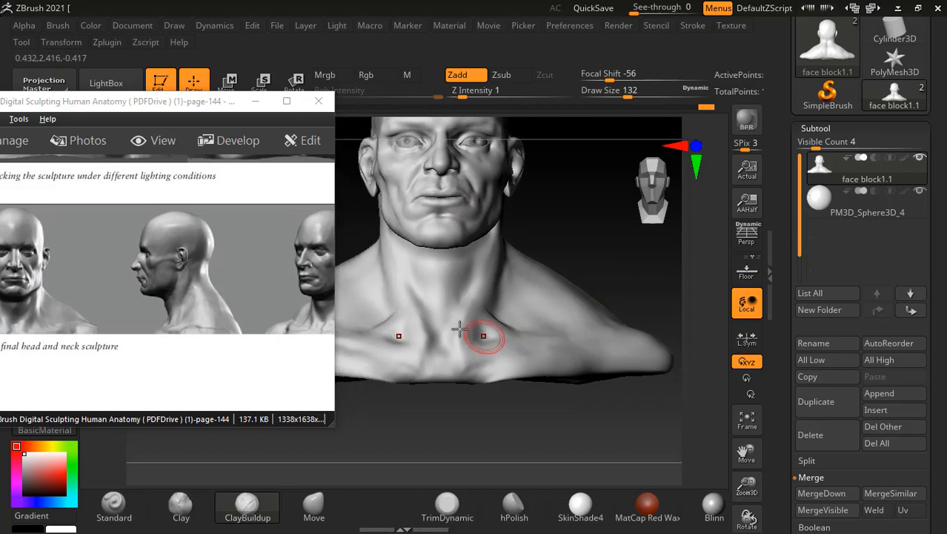
Step: Build up and smooth the collarbones and upper chest with ClayBuildup at draw size 152, and reposition the reference window
{"action": "left_click_drag", "start_coordinate": [584, 236], "coordinate": [568, 381]}
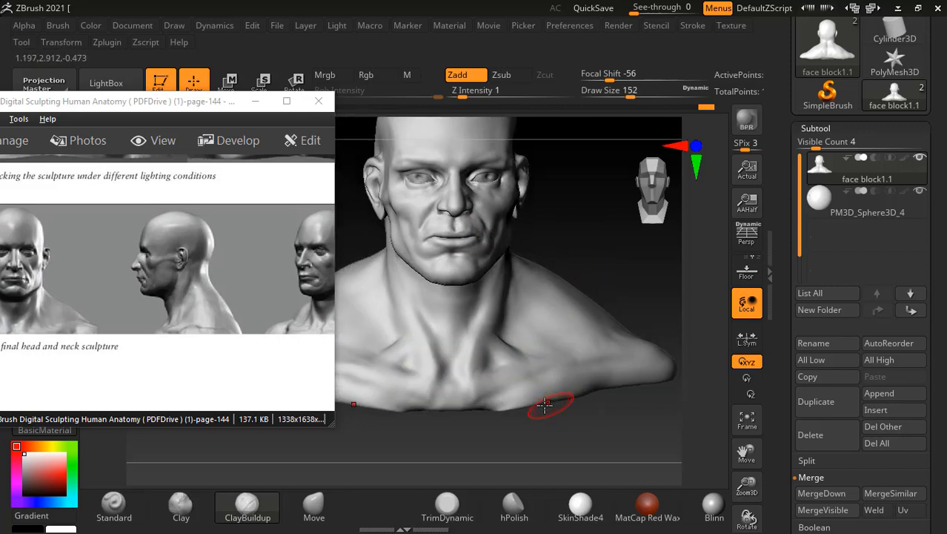
{"action": "key", "text": "shift"}
{"action": "mouse_move", "coordinate": [481, 354]}
{"action": "left_mouse_down", "text": "shift"}
{"action": "mouse_move", "coordinate": [461, 404]}
{"action": "mouse_move", "coordinate": [499, 396]}
{"action": "mouse_move", "coordinate": [503, 382]}
{"action": "left_mouse_up", "text": "shift"}
{"action": "left_click_drag", "start_coordinate": [577, 232], "coordinate": [608, 268]}
{"action": "left_click_drag", "start_coordinate": [147, 112], "coordinate": [182, 88]}
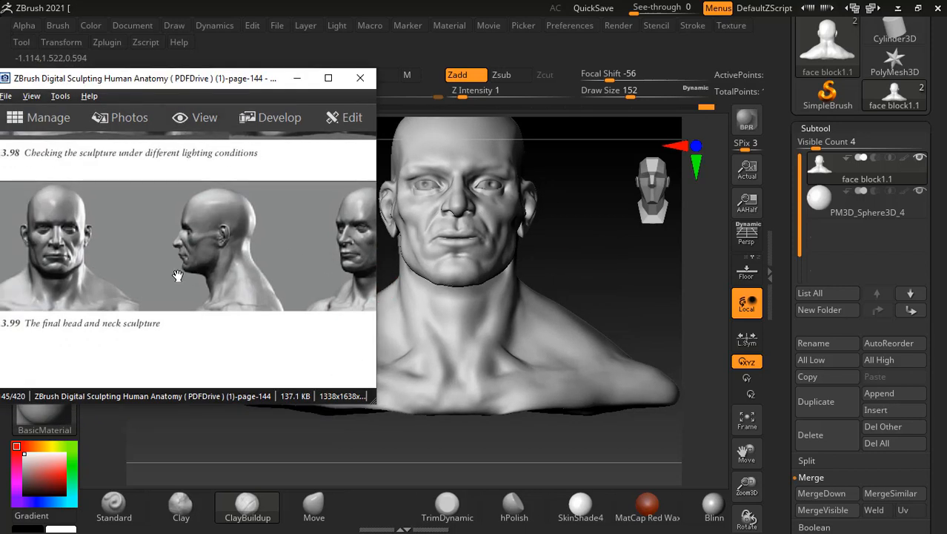
Step: Smooth the side of the neck below the ear at draw size 152, following the final sculpture reference
{"action": "left_click_drag", "start_coordinate": [178, 276], "coordinate": [261, 261]}
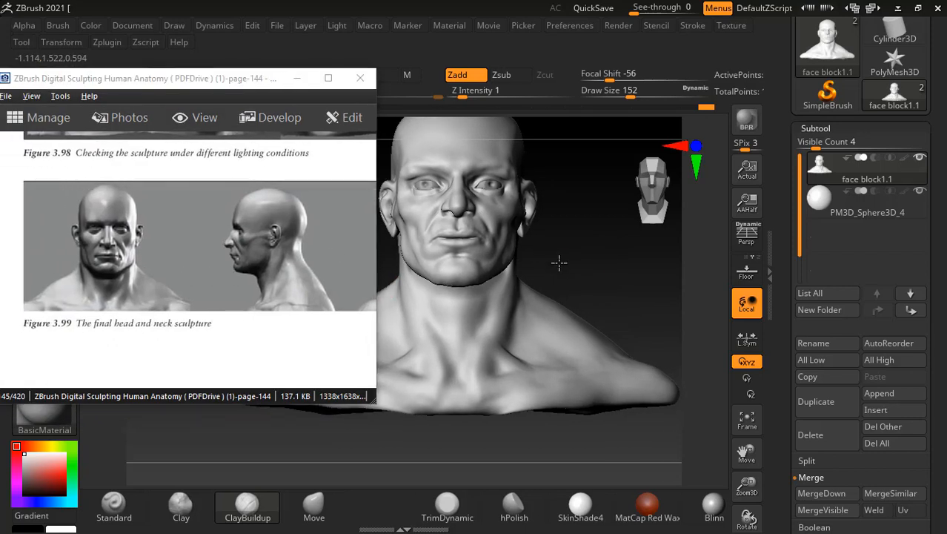
{"action": "left_click_drag", "start_coordinate": [556, 262], "coordinate": [570, 279]}
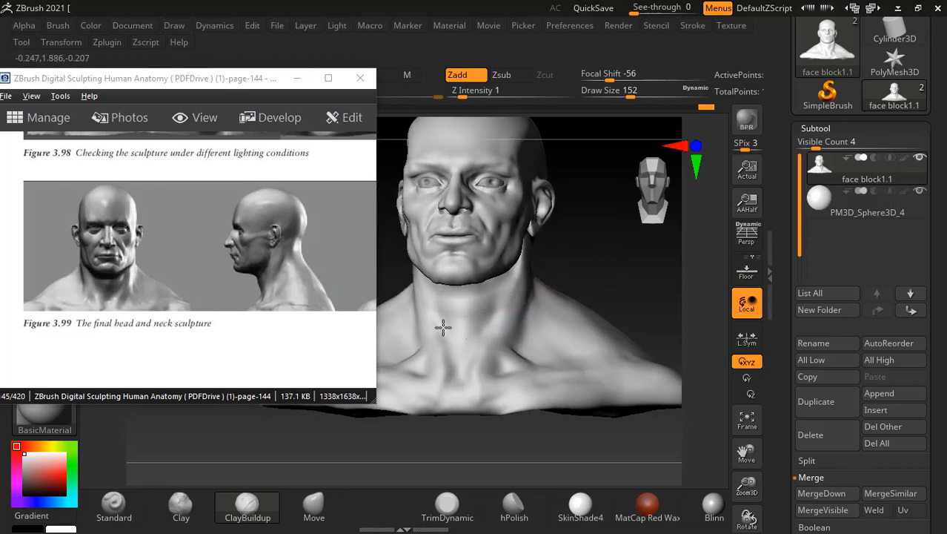
{"action": "left_click_drag", "start_coordinate": [607, 250], "coordinate": [532, 279]}
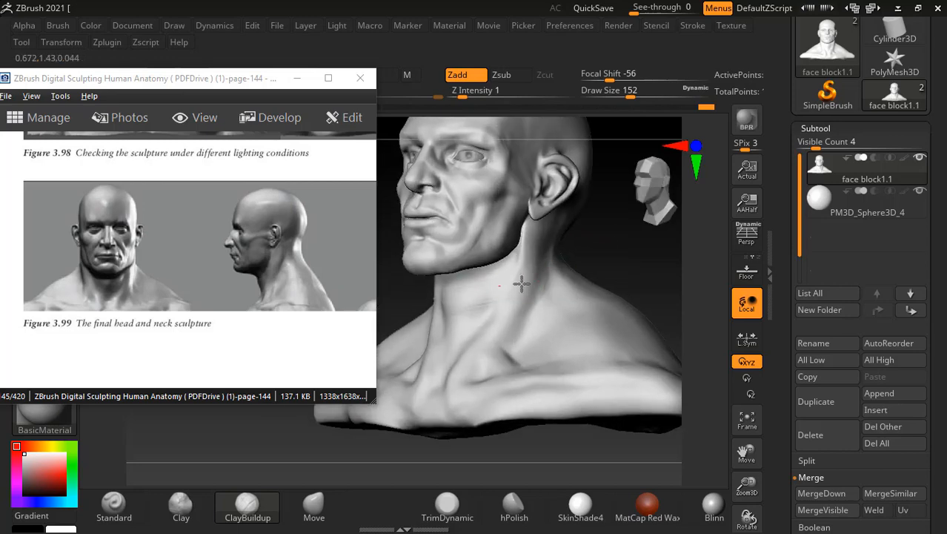
{"action": "mouse_move", "coordinate": [611, 254]}
{"action": "left_mouse_down", "text": "shift"}
{"action": "mouse_move", "coordinate": [615, 268]}
{"action": "mouse_move", "coordinate": [588, 273]}
{"action": "left_mouse_up", "text": "shift"}
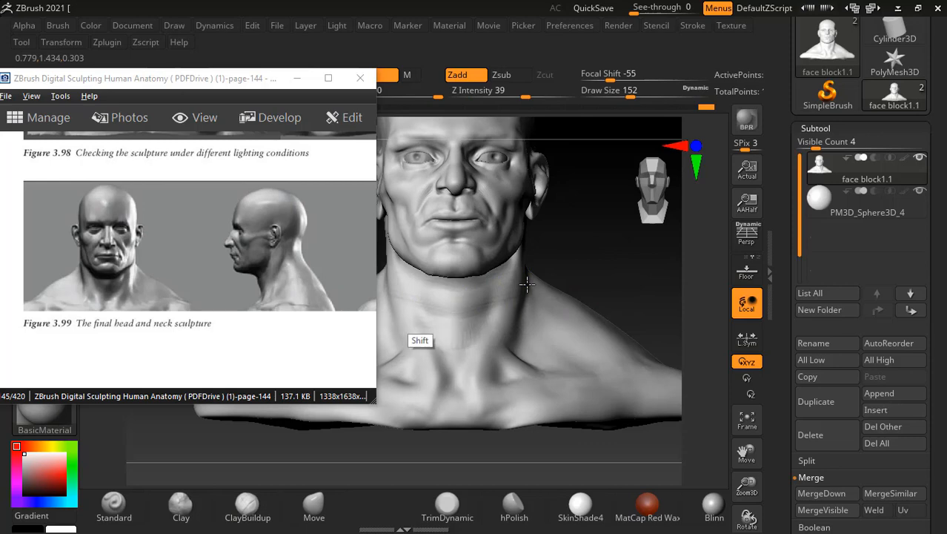
{"action": "left_click_drag", "start_coordinate": [527, 285], "coordinate": [528, 280], "text": "shift"}
{"action": "mouse_move", "coordinate": [597, 255]}
{"action": "left_mouse_down"}
{"action": "mouse_move", "coordinate": [525, 271]}
{"action": "mouse_move", "coordinate": [514, 286]}
{"action": "left_mouse_up"}
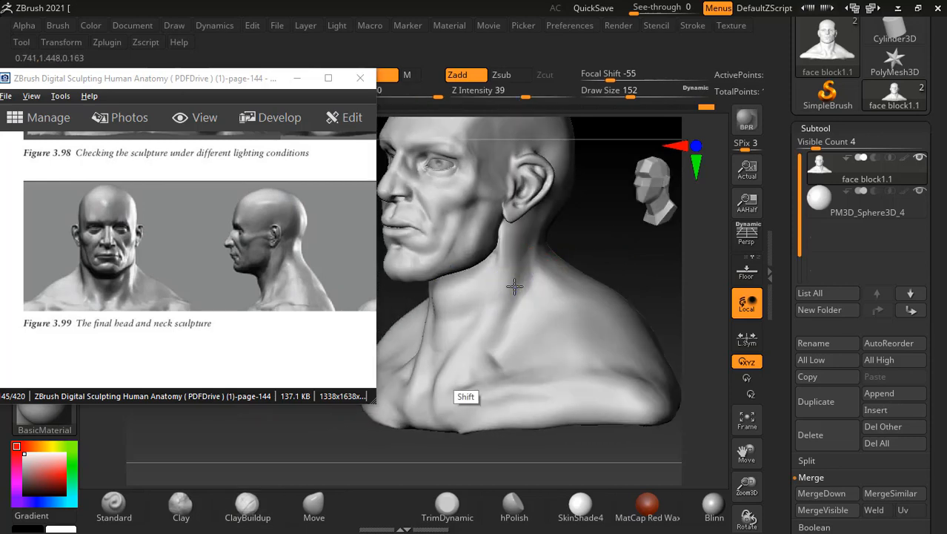
Step: Smooth the front of the throat below the chin and decline the Sticky Keys prompt
{"action": "left_click_drag", "start_coordinate": [589, 263], "coordinate": [613, 223]}
{"action": "key", "text": "shift"}
{"action": "key", "text": "shift"}
{"action": "key", "text": "shift"}
{"action": "key", "text": "shift"}
{"action": "key", "text": "shift"}
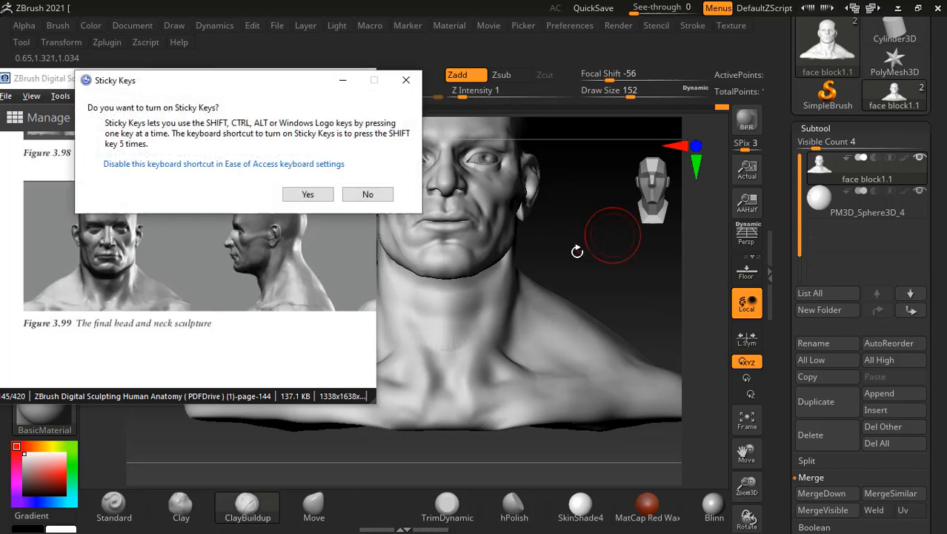
{"action": "left_click", "coordinate": [369, 194]}
Step: Smooth the chin just below the lower lip with the draw size reduced to 84
{"action": "left_click_drag", "start_coordinate": [585, 260], "coordinate": [571, 289]}
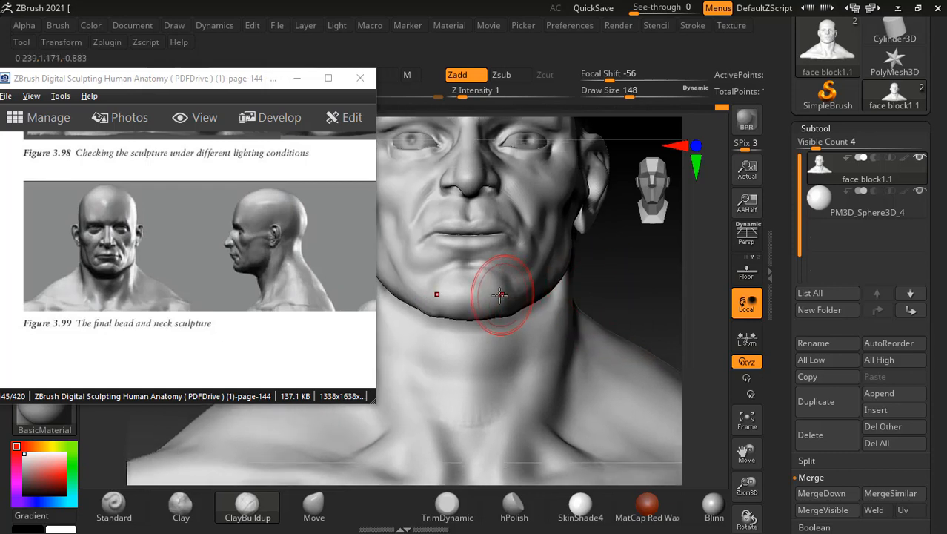
{"action": "key", "text": "bracketleft"}
{"action": "key", "text": "shift"}
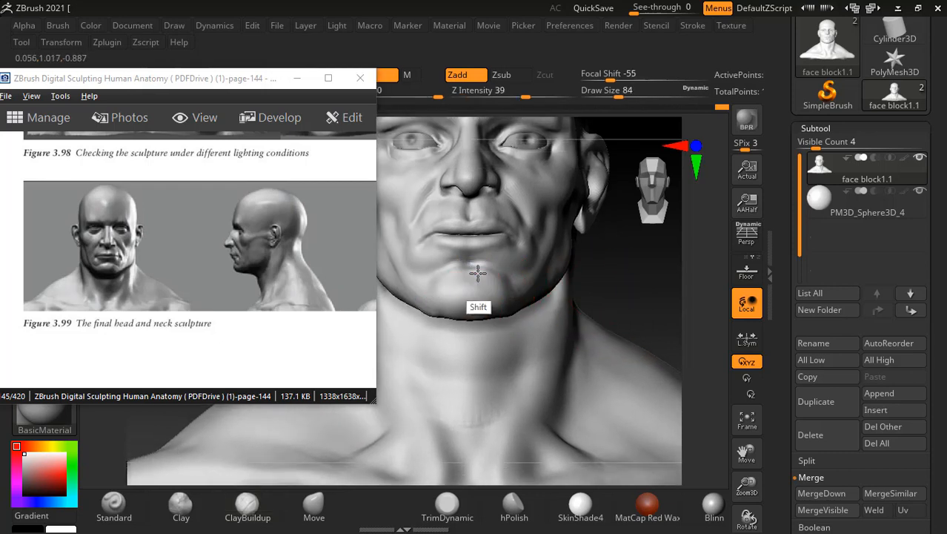
{"action": "left_click_drag", "start_coordinate": [478, 274], "coordinate": [497, 276], "text": "shift"}
Step: Smooth the temple and the side of the skull above the ear at draw size 148
{"action": "left_click_drag", "start_coordinate": [639, 274], "coordinate": [611, 283], "text": "alt"}
{"action": "key", "text": "shift"}
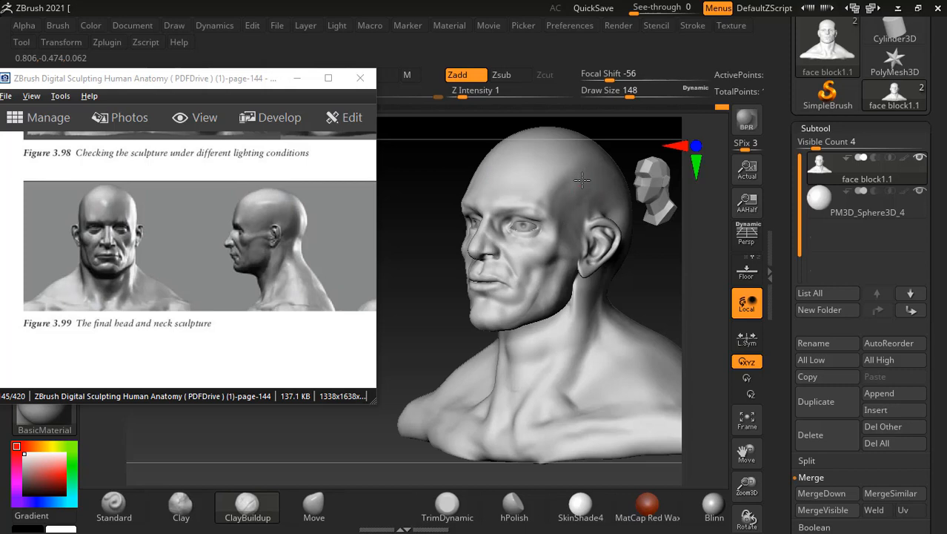
{"action": "left_click_drag", "start_coordinate": [659, 267], "coordinate": [628, 292], "text": "alt"}
{"action": "left_click_drag", "start_coordinate": [666, 281], "coordinate": [624, 284]}
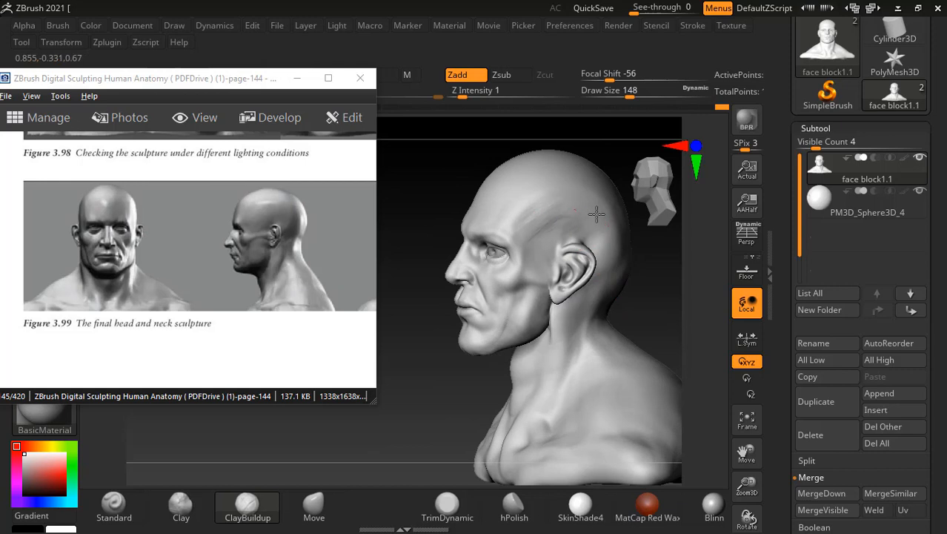
{"action": "key", "text": "shift"}
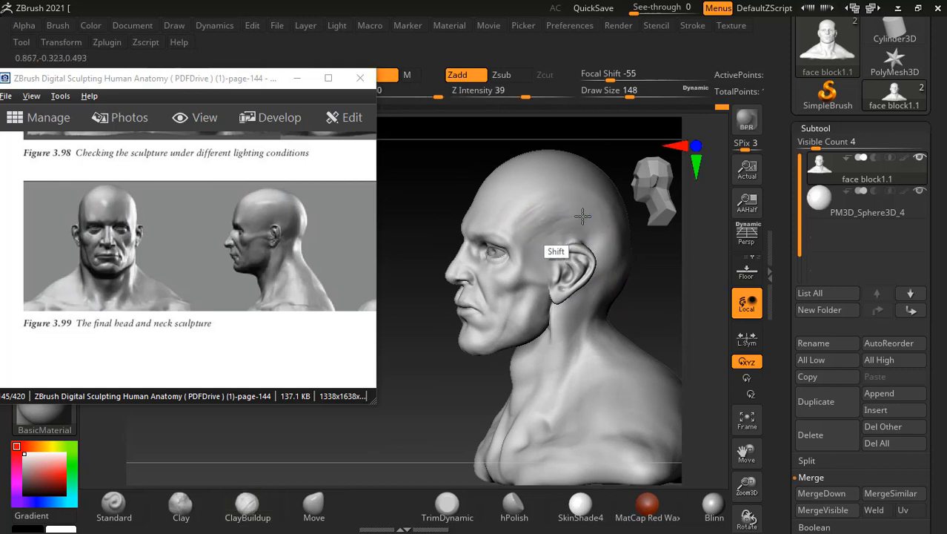
{"action": "left_click_drag", "start_coordinate": [517, 228], "coordinate": [591, 222], "text": "shift"}
{"action": "left_click_drag", "start_coordinate": [662, 290], "coordinate": [655, 317]}
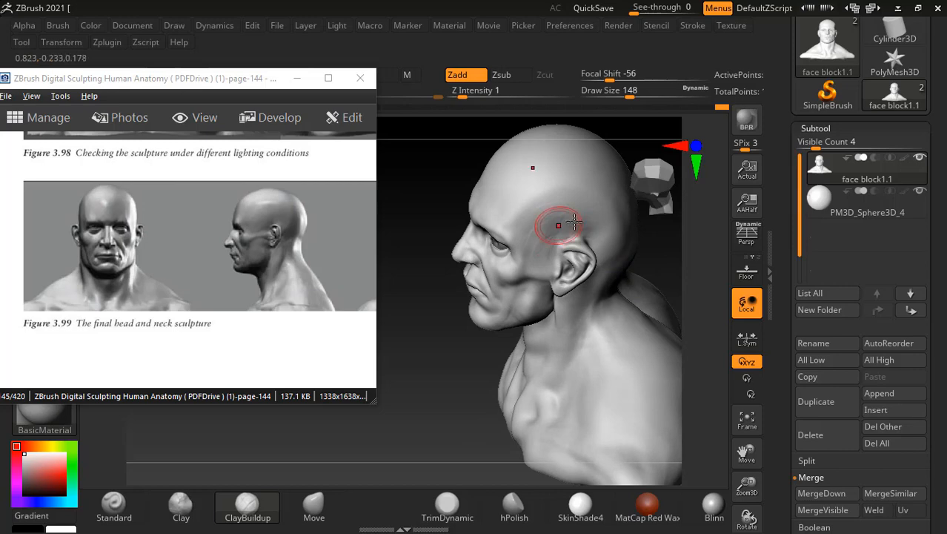
{"action": "key", "text": "shift"}
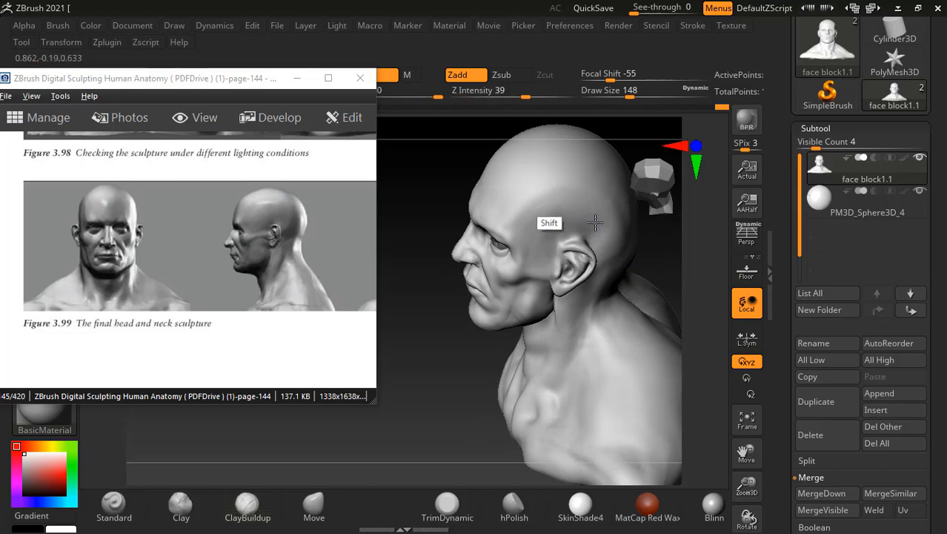
Step: Compare the bust's three-quarter view with the reference's three-quarter figure
{"action": "mouse_move", "coordinate": [578, 225]}
{"action": "right_mouse_down"}
{"action": "mouse_move", "coordinate": [649, 265]}
{"action": "mouse_move", "coordinate": [677, 260]}
{"action": "mouse_move", "coordinate": [655, 309]}
{"action": "mouse_move", "coordinate": [652, 295]}
{"action": "mouse_move", "coordinate": [617, 301]}
{"action": "right_mouse_up"}
{"action": "left_click_drag", "start_coordinate": [253, 308], "coordinate": [70, 238]}
{"action": "left_click_drag", "start_coordinate": [599, 316], "coordinate": [633, 320]}
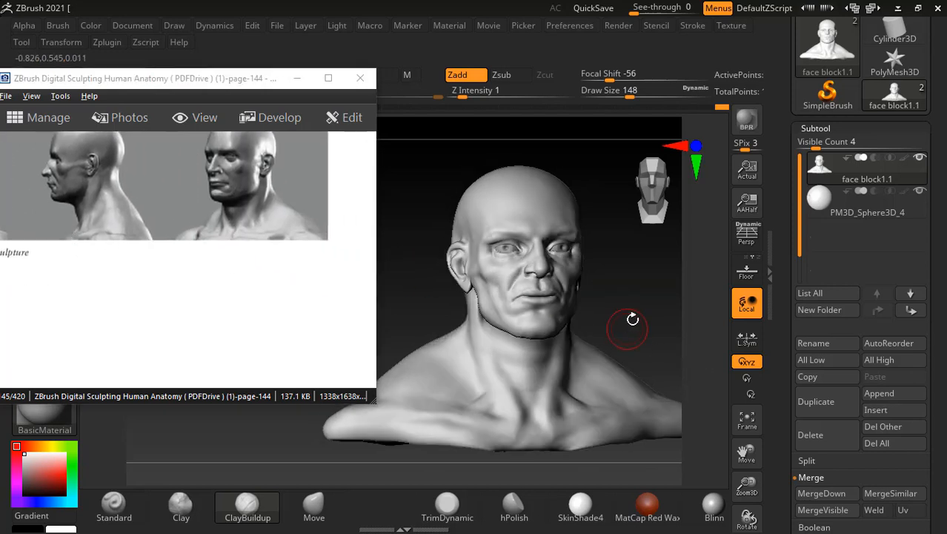
{"action": "right_click_drag", "start_coordinate": [642, 304], "coordinate": [647, 322], "text": "ctrl"}
{"action": "left_click_drag", "start_coordinate": [632, 320], "coordinate": [630, 327]}
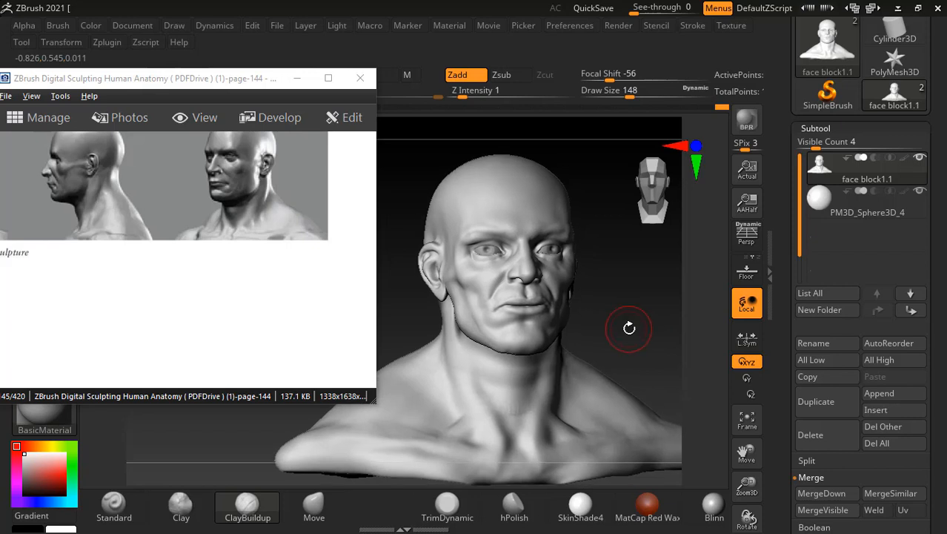
Step: Minimize the reference window and dock the Light palette beside the canvas
{"action": "left_click", "coordinate": [298, 78]}
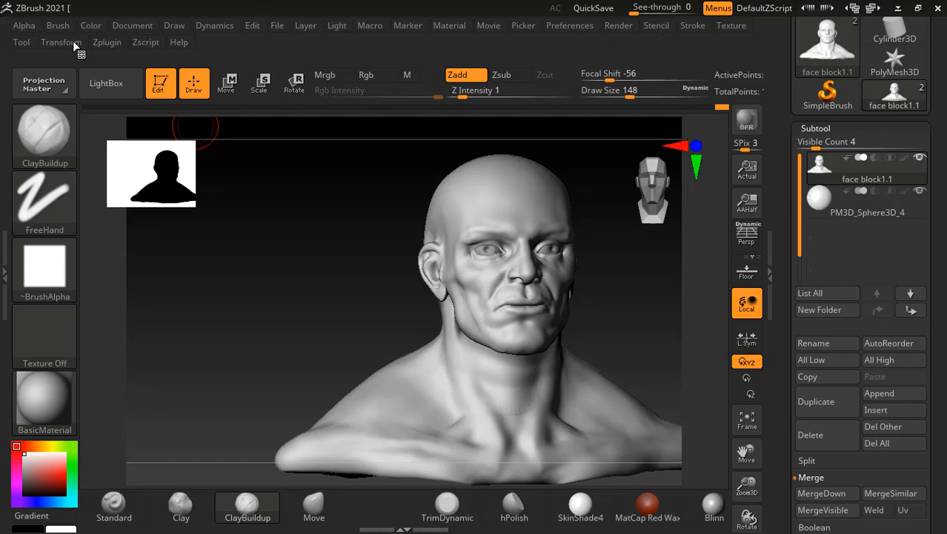
{"action": "left_click", "coordinate": [335, 27]}
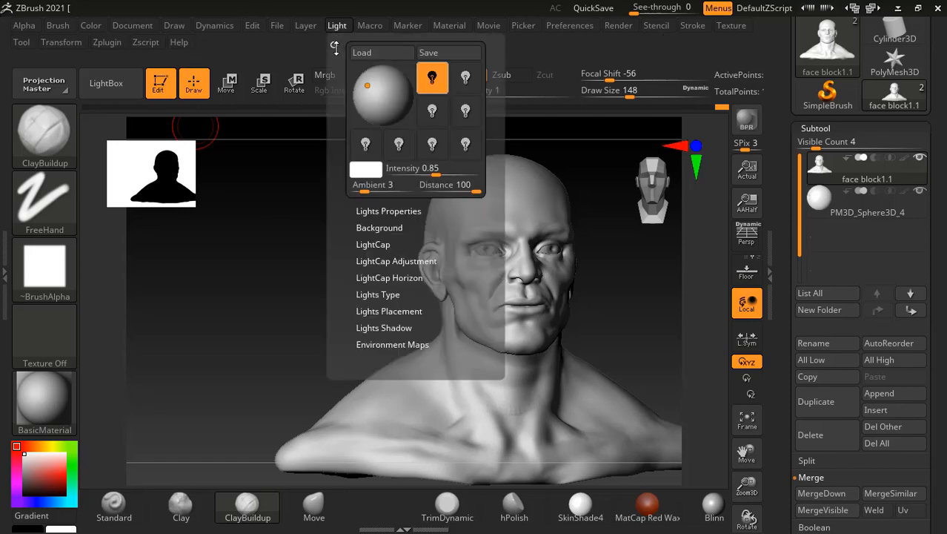
{"action": "left_click", "coordinate": [336, 40]}
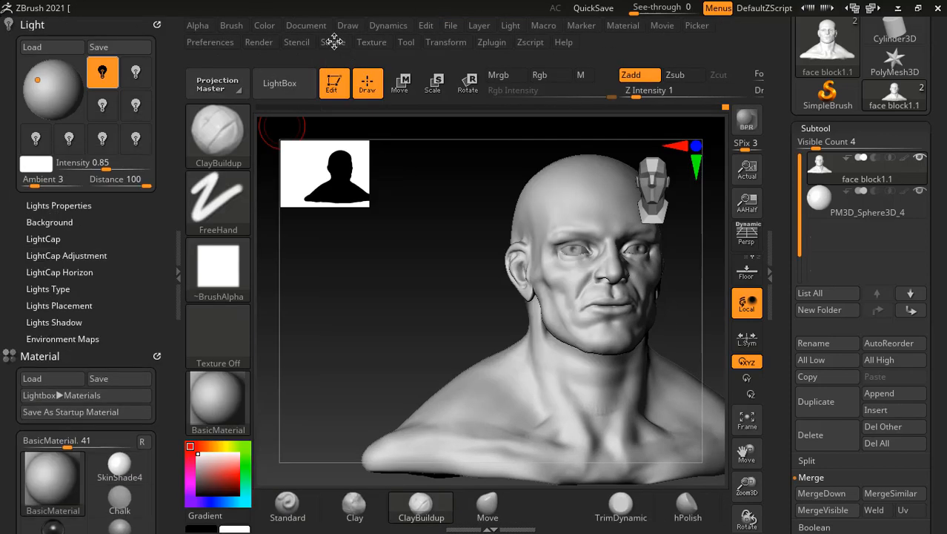
Step: Turn on a second light and colour it saturated blue-violet
{"action": "left_click", "coordinate": [136, 71]}
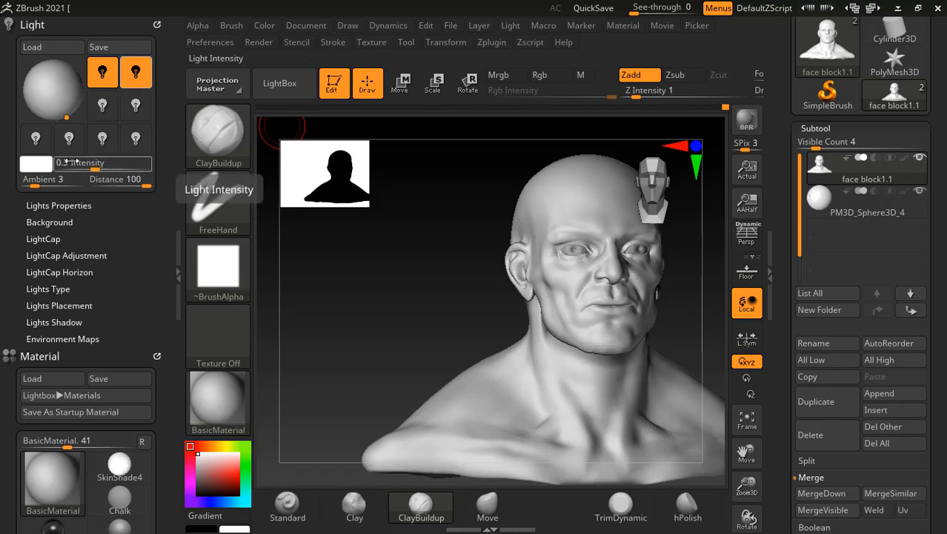
{"action": "left_click", "coordinate": [35, 166]}
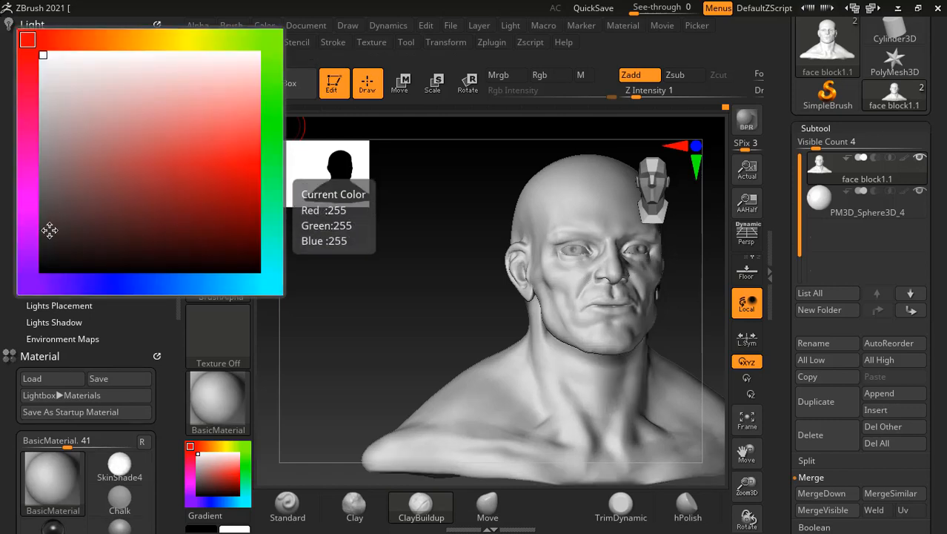
{"action": "left_click", "coordinate": [74, 283]}
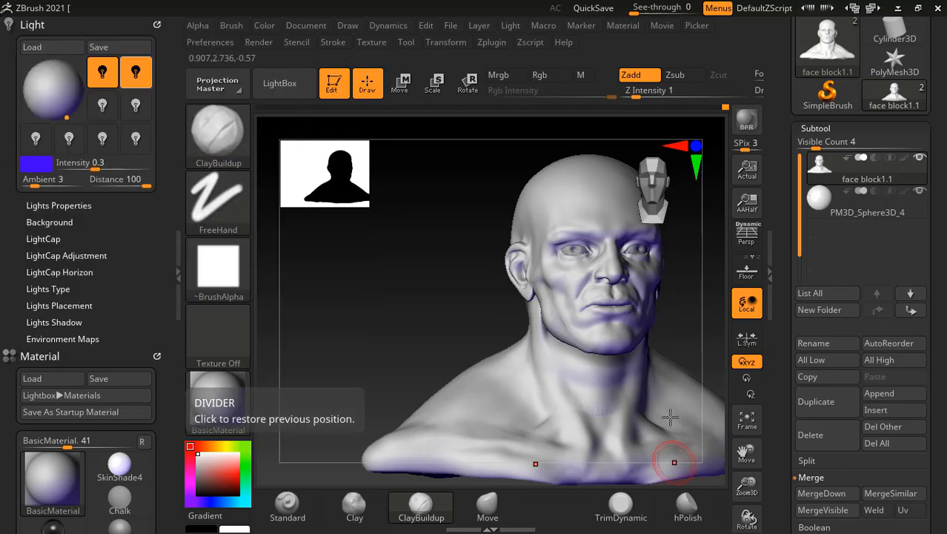
{"action": "mouse_move", "coordinate": [474, 326]}
{"action": "left_mouse_down"}
{"action": "mouse_move", "coordinate": [442, 305]}
{"action": "mouse_move", "coordinate": [450, 307]}
{"action": "left_mouse_up"}
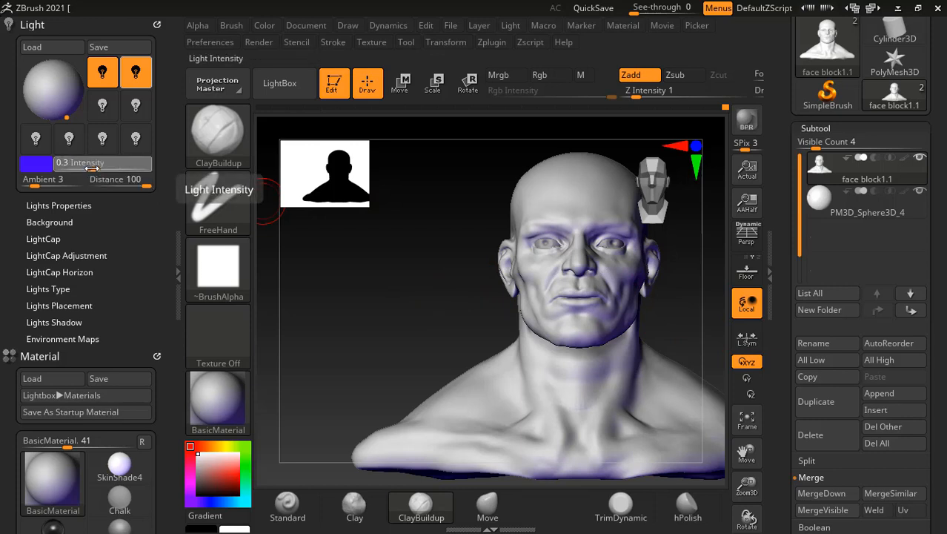
Step: Soften the second light's colour to pale violet and set its intensity to about 0.55
{"action": "left_click_drag", "start_coordinate": [89, 169], "coordinate": [83, 161]}
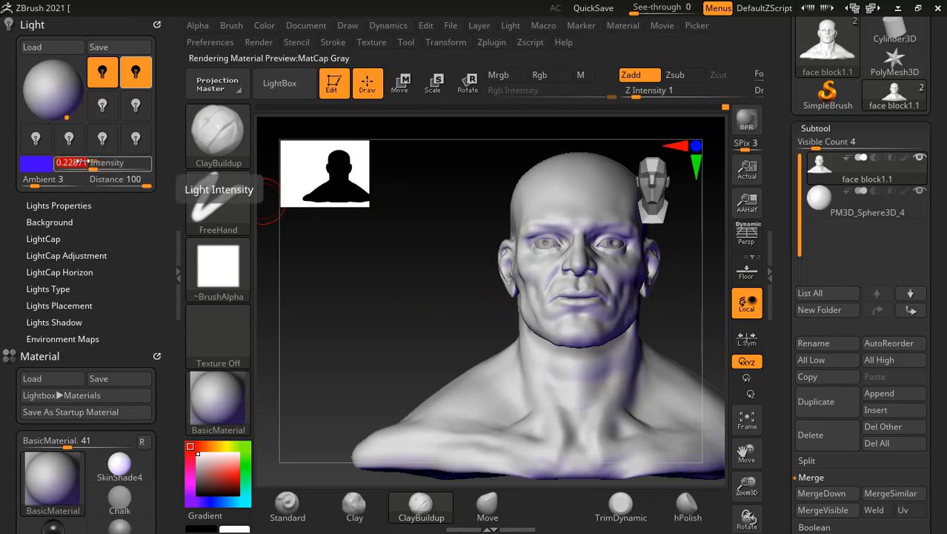
{"action": "left_click", "coordinate": [37, 163]}
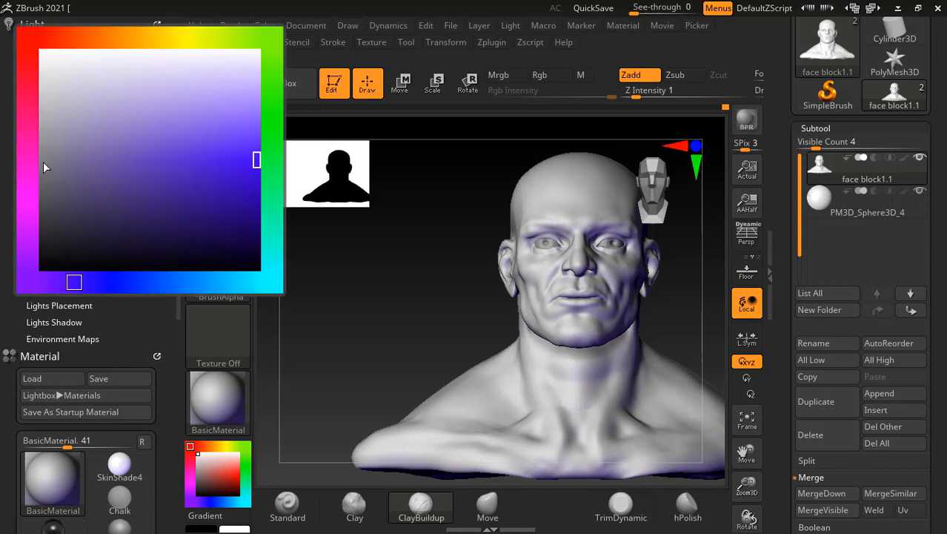
{"action": "left_click", "coordinate": [252, 112]}
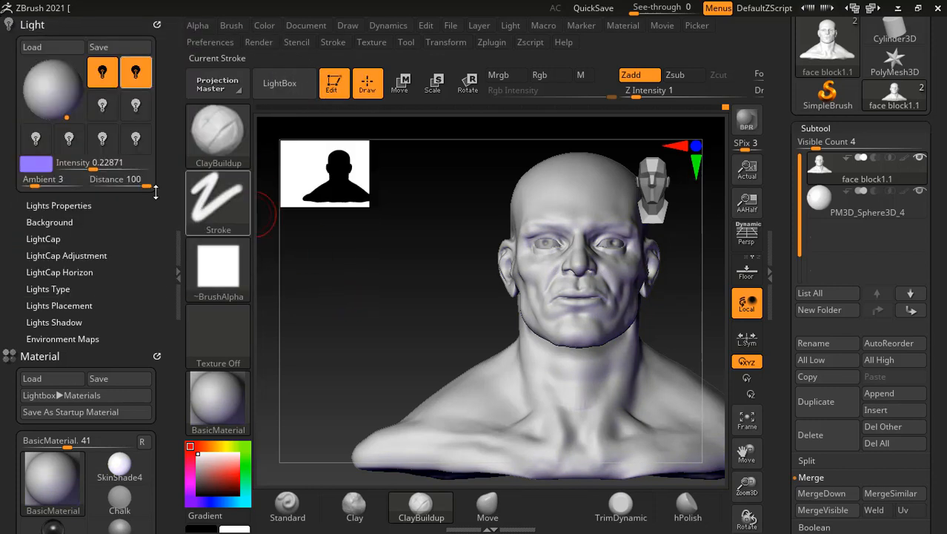
{"action": "left_click_drag", "start_coordinate": [101, 169], "coordinate": [113, 169]}
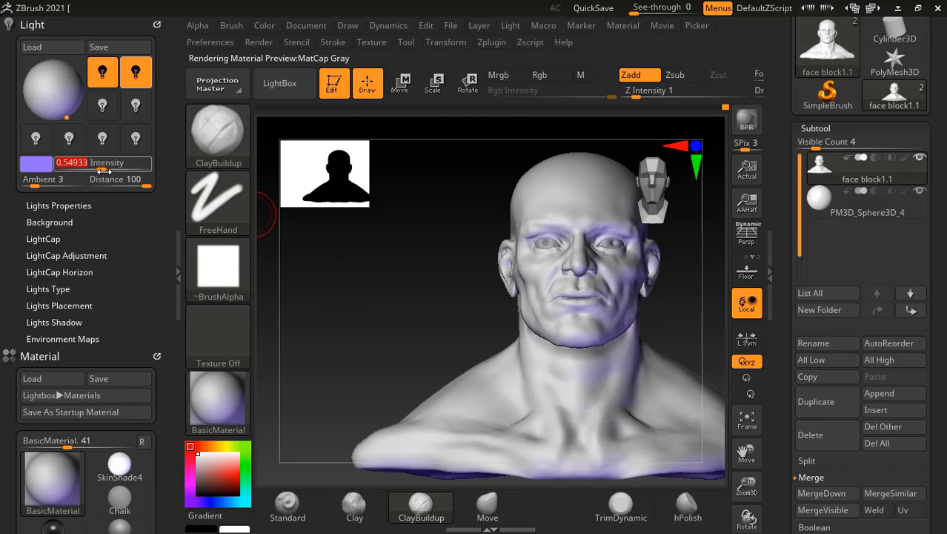
Step: Turn on a third light, place it at the left side of the light sphere, and colour it soft red
{"action": "left_click", "coordinate": [103, 116]}
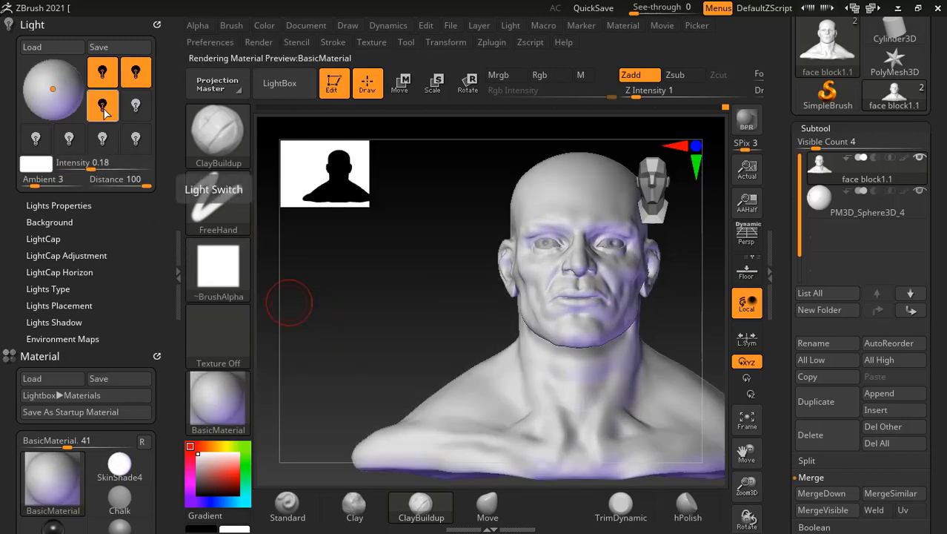
{"action": "mouse_move", "coordinate": [53, 89]}
{"action": "left_mouse_down"}
{"action": "mouse_move", "coordinate": [47, 65]}
{"action": "mouse_move", "coordinate": [46, 86]}
{"action": "left_mouse_up"}
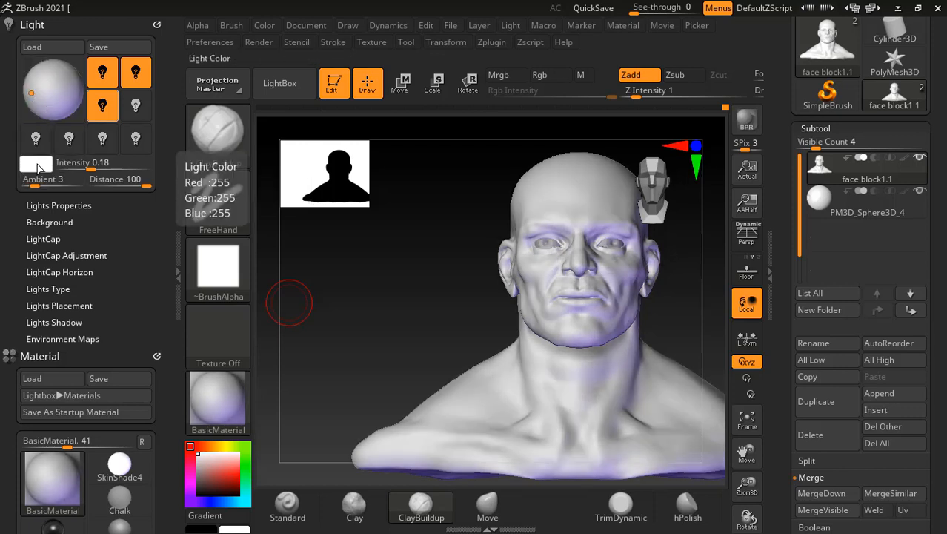
{"action": "left_click", "coordinate": [37, 164]}
{"action": "left_click", "coordinate": [156, 219]}
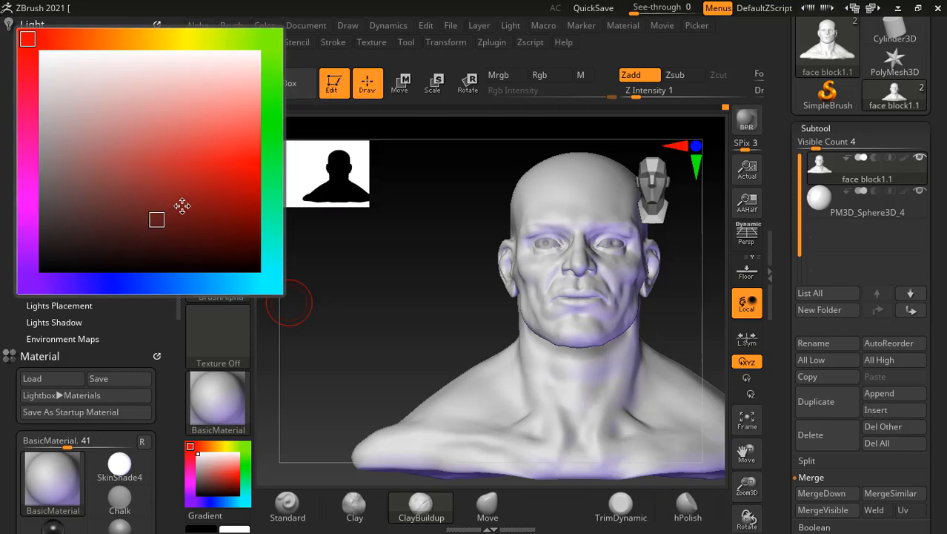
{"action": "left_click", "coordinate": [205, 186]}
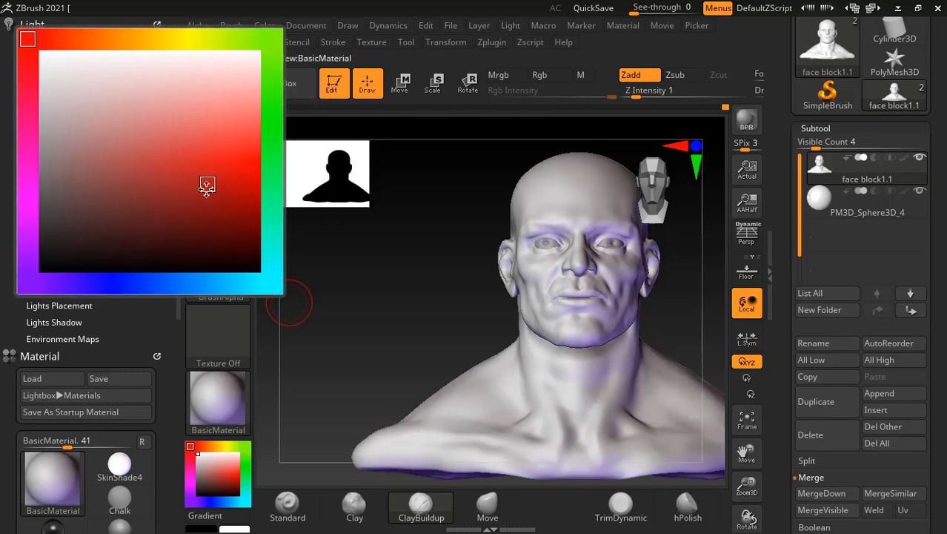
{"action": "left_click", "coordinate": [206, 148]}
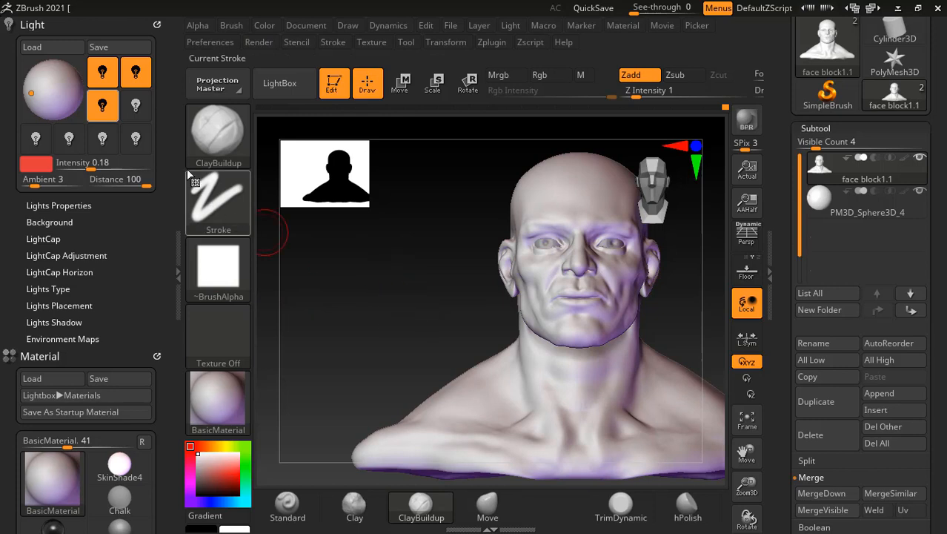
Step: Move the red light to just below the centre of the light sphere and set its intensity to about 0.36
{"action": "mouse_move", "coordinate": [34, 93]}
{"action": "left_mouse_down"}
{"action": "mouse_move", "coordinate": [57, 71]}
{"action": "mouse_move", "coordinate": [72, 94]}
{"action": "mouse_move", "coordinate": [50, 72]}
{"action": "mouse_move", "coordinate": [58, 104]}
{"action": "left_mouse_up"}
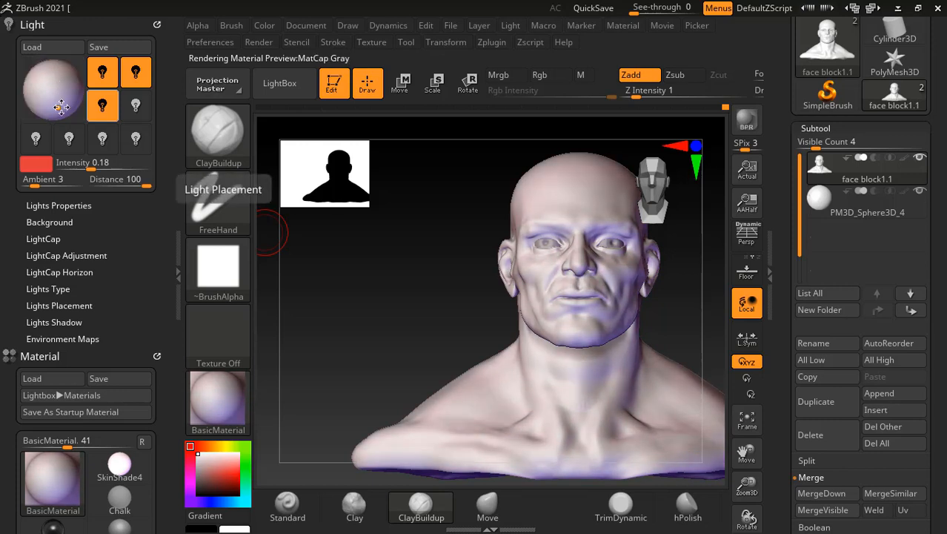
{"action": "left_click_drag", "start_coordinate": [90, 169], "coordinate": [94, 167]}
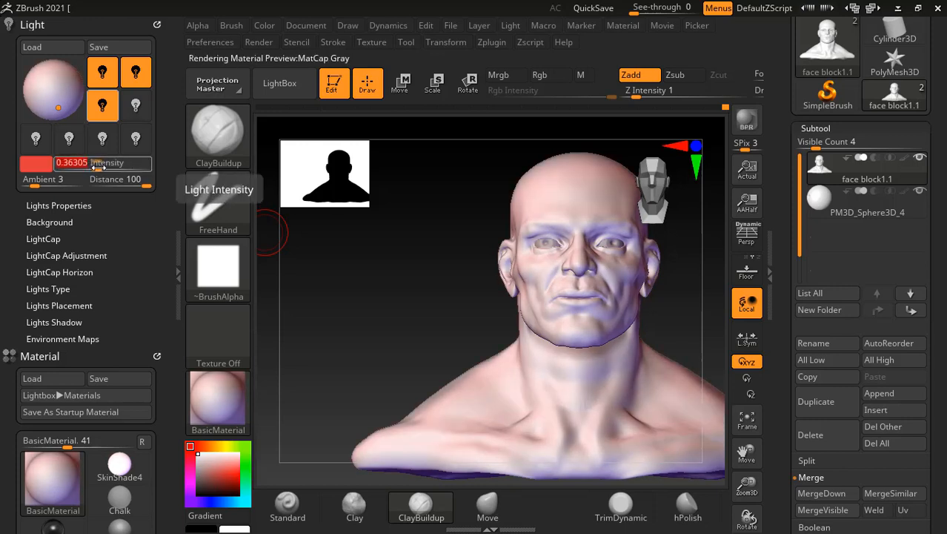
{"action": "left_click", "coordinate": [57, 92]}
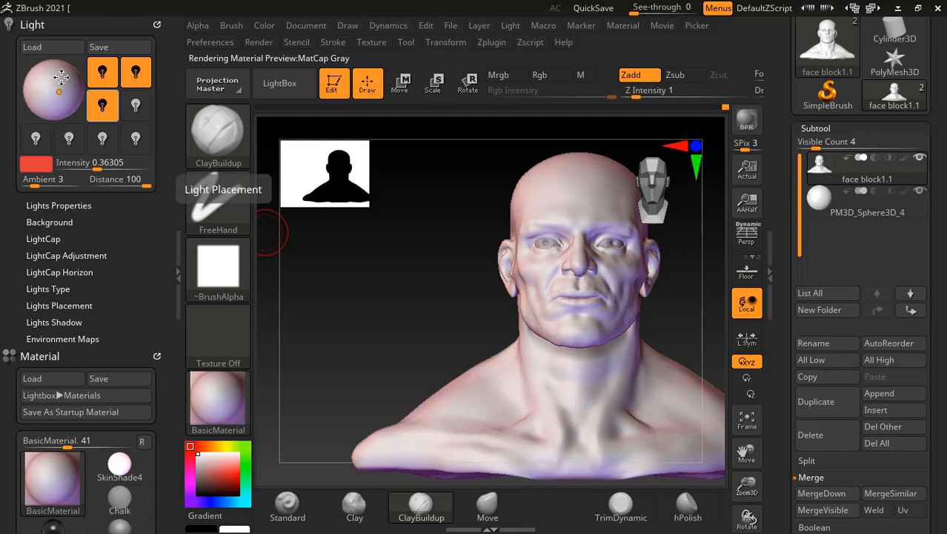
{"action": "left_click", "coordinate": [54, 97]}
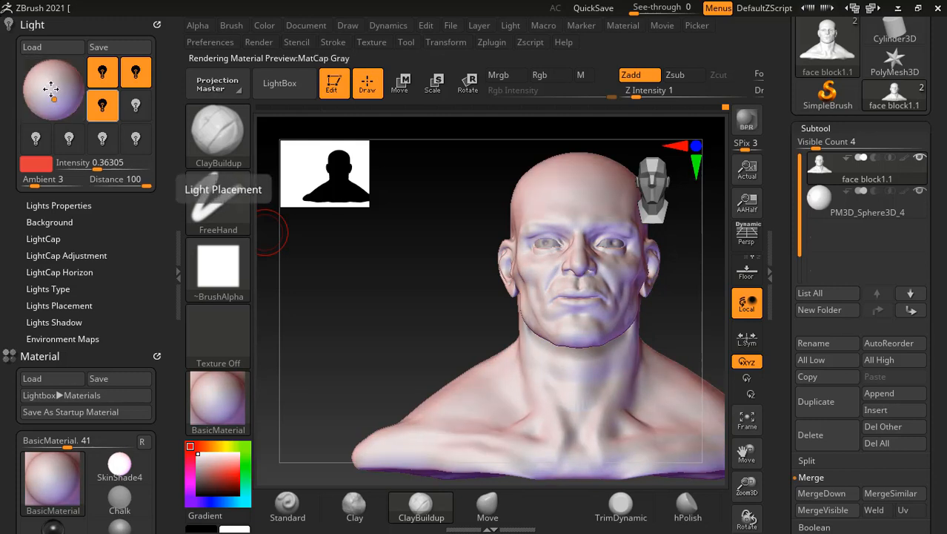
Step: Move the red light to the lower right of the light sphere and set its intensity to about 0.19
{"action": "left_click", "coordinate": [50, 75]}
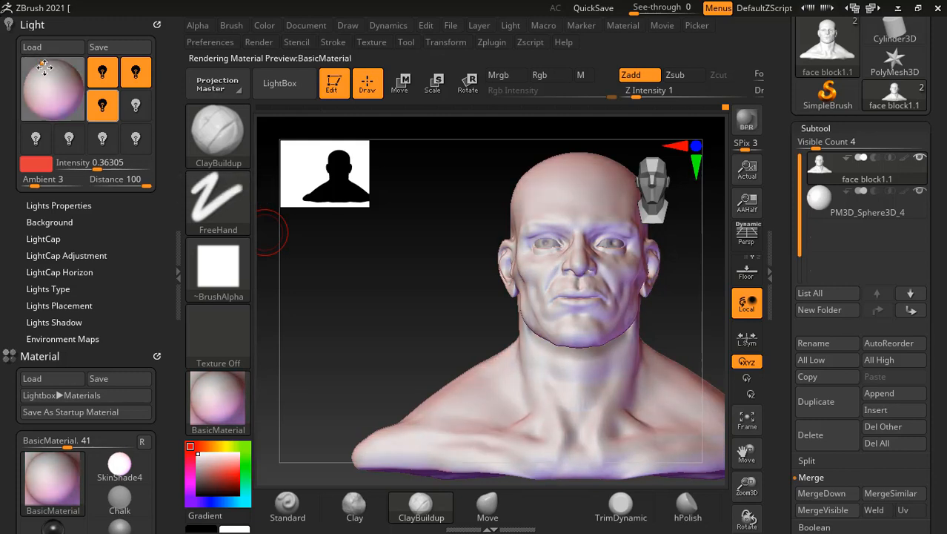
{"action": "left_click_drag", "start_coordinate": [50, 74], "coordinate": [63, 104]}
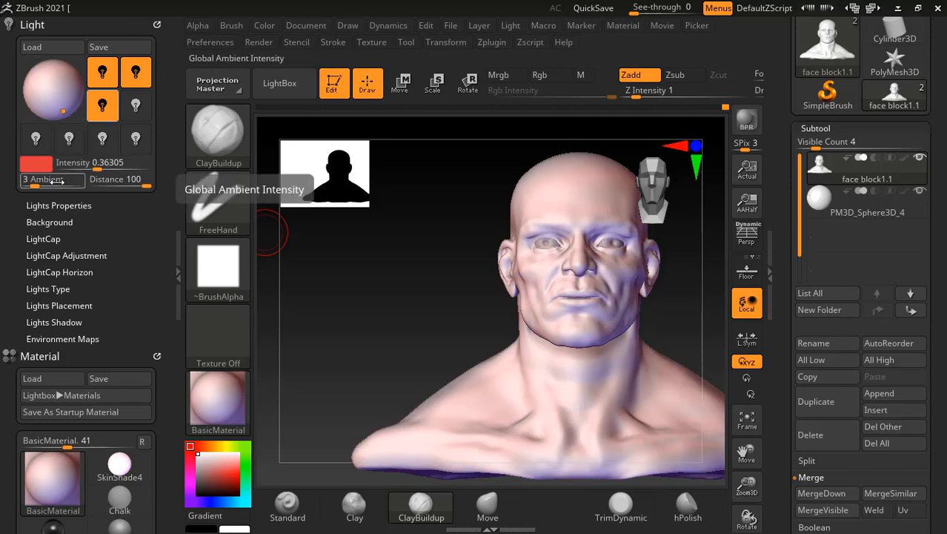
{"action": "left_click", "coordinate": [130, 172]}
{"action": "left_click_drag", "start_coordinate": [100, 163], "coordinate": [109, 183]}
{"action": "left_click_drag", "start_coordinate": [319, 296], "coordinate": [384, 345]}
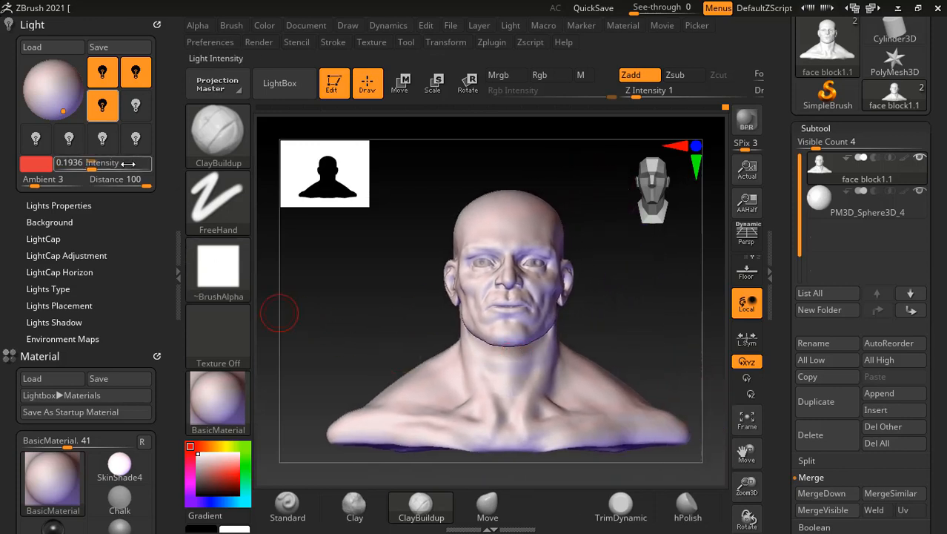
Step: Switch off the white light to isolate the coloured lights, and move the red light to the top edge of the light sphere
{"action": "left_click", "coordinate": [103, 72]}
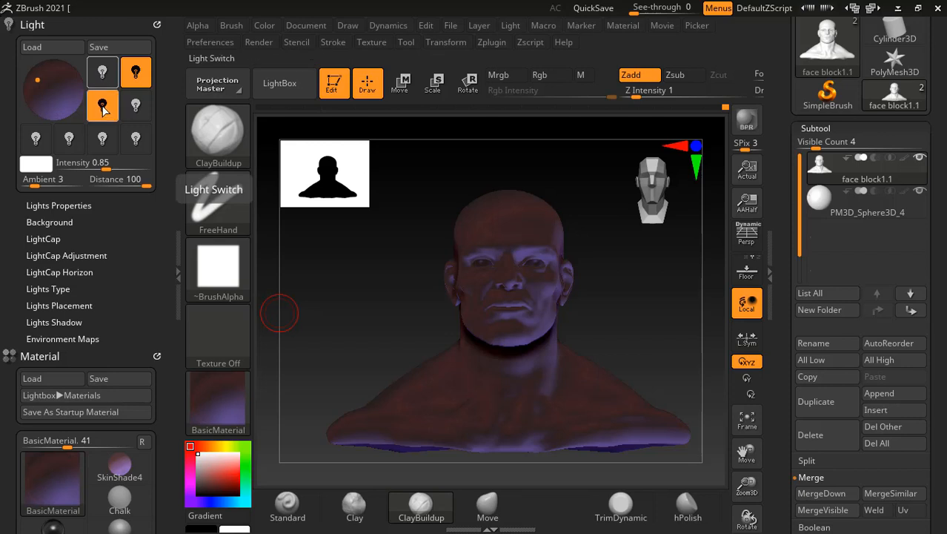
{"action": "left_click", "coordinate": [103, 106]}
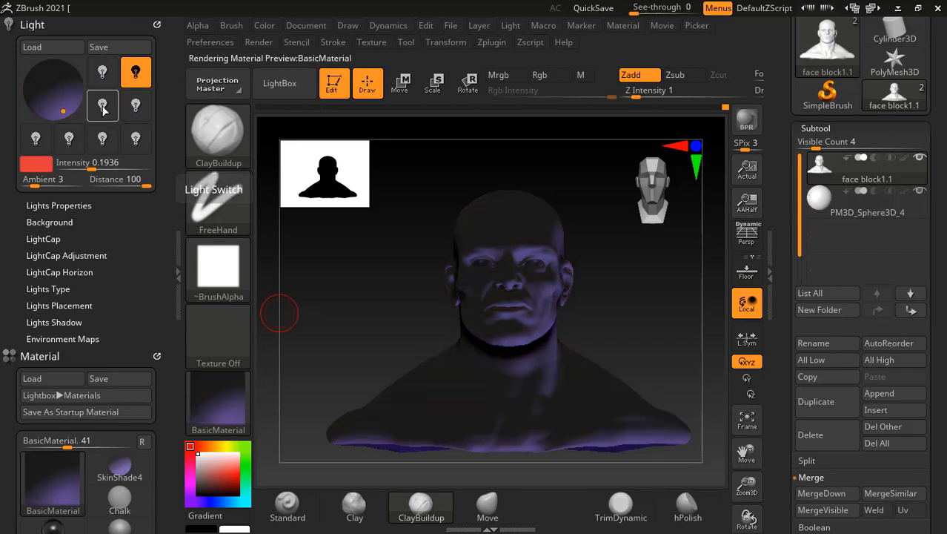
{"action": "left_click", "coordinate": [104, 109]}
{"action": "mouse_move", "coordinate": [65, 111]}
{"action": "left_mouse_down"}
{"action": "mouse_move", "coordinate": [88, 77]}
{"action": "mouse_move", "coordinate": [63, 57]}
{"action": "mouse_move", "coordinate": [40, 55]}
{"action": "left_mouse_up"}
{"action": "mouse_move", "coordinate": [50, 93]}
{"action": "left_mouse_down"}
{"action": "mouse_move", "coordinate": [50, 104]}
{"action": "mouse_move", "coordinate": [55, 75]}
{"action": "left_mouse_up"}
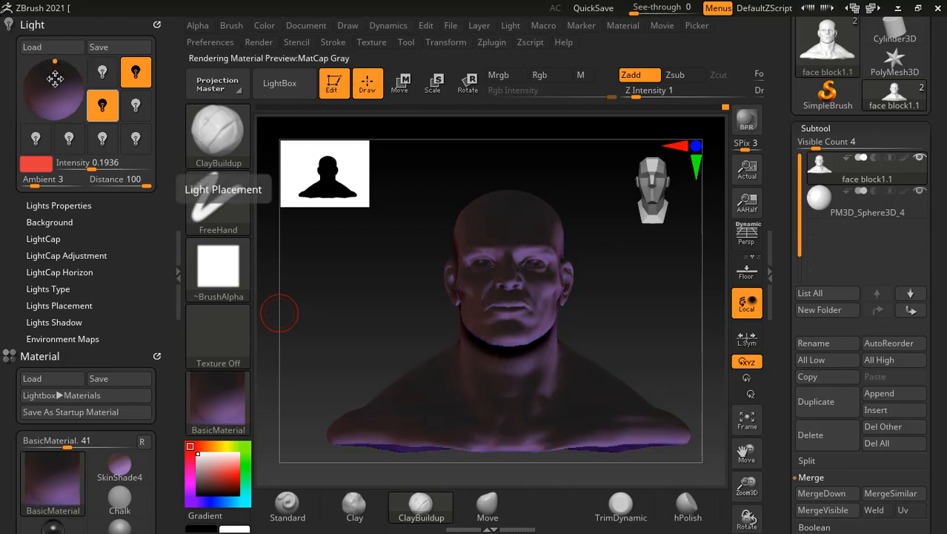
Step: Turn the white light back on and run a best-preview render of the bust
{"action": "left_click", "coordinate": [102, 72]}
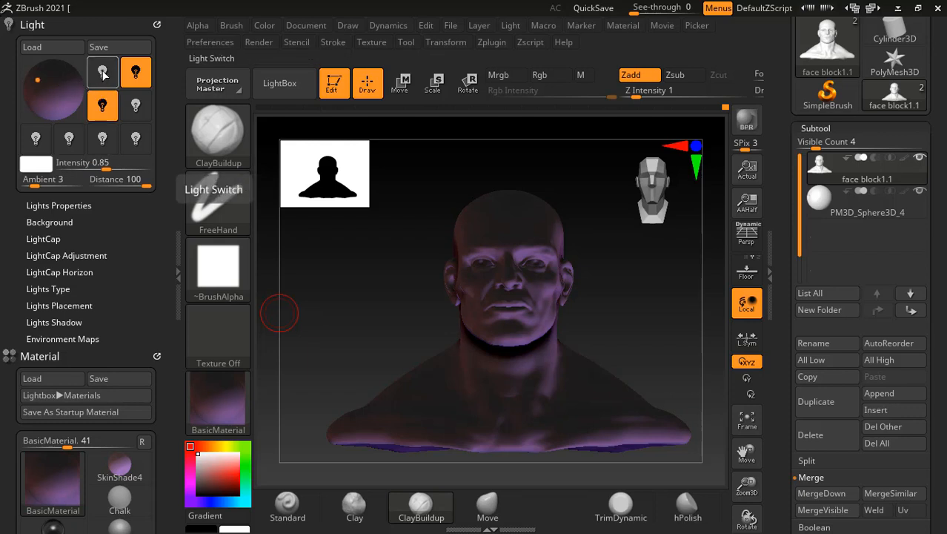
{"action": "left_click", "coordinate": [102, 71]}
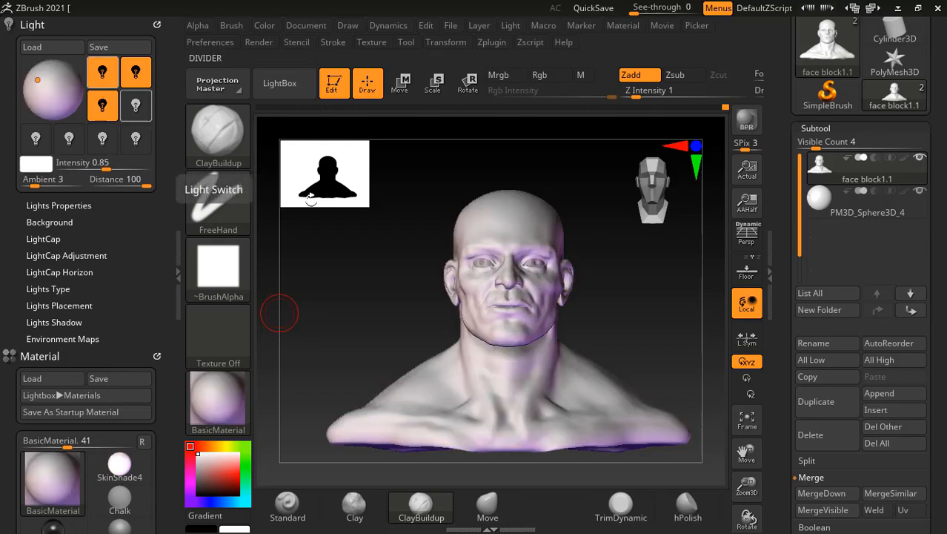
{"action": "left_click", "coordinate": [749, 118]}
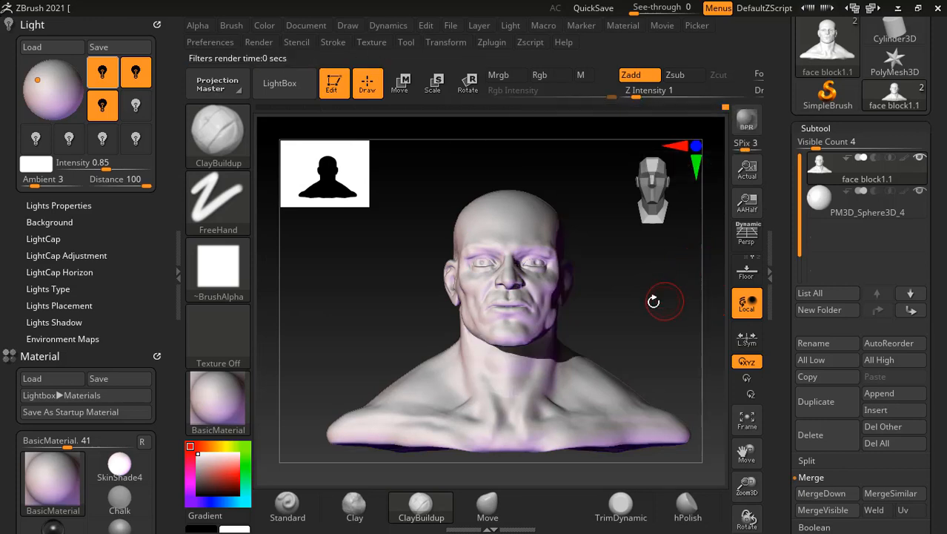
Step: Try the white light near the top edge of the light sphere and render the bust
{"action": "left_click", "coordinate": [104, 73]}
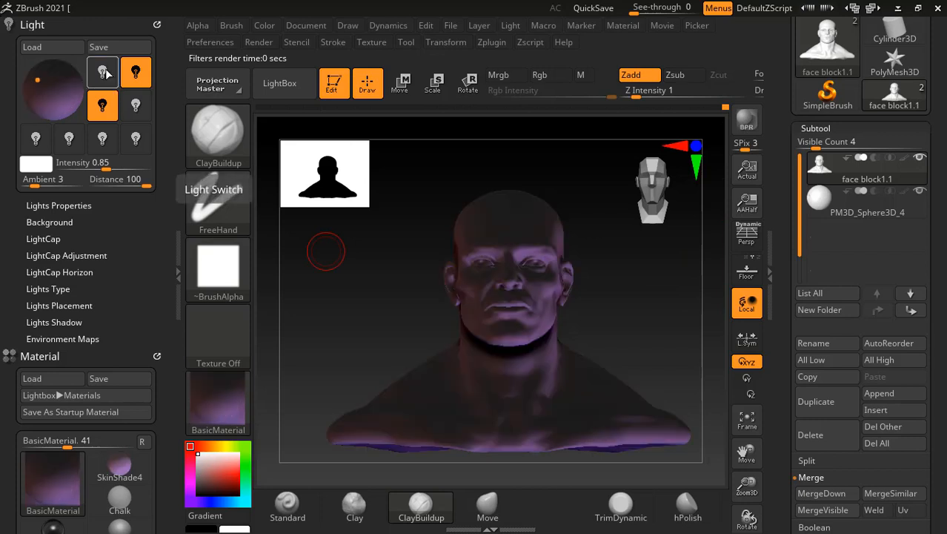
{"action": "left_click", "coordinate": [104, 73]}
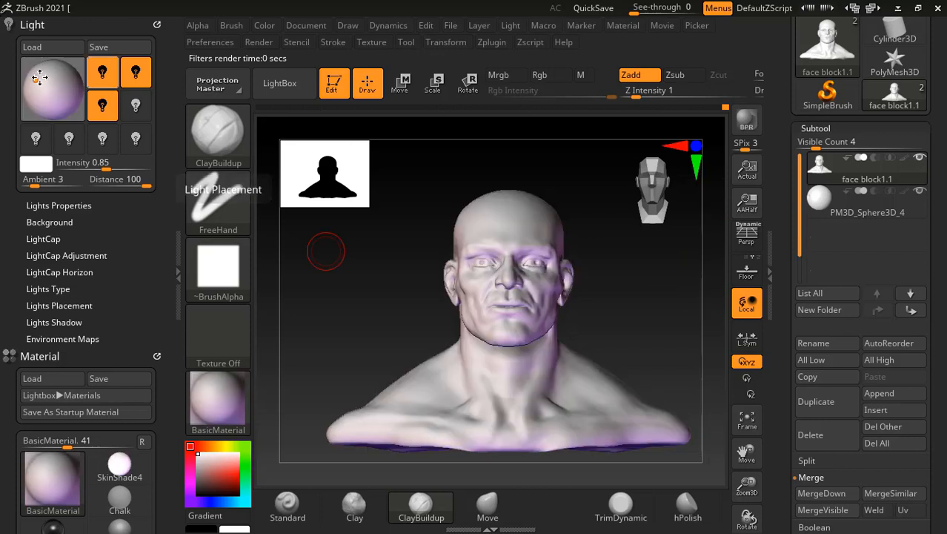
{"action": "mouse_move", "coordinate": [43, 78]}
{"action": "left_mouse_down"}
{"action": "mouse_move", "coordinate": [47, 90]}
{"action": "mouse_move", "coordinate": [49, 66]}
{"action": "left_mouse_up"}
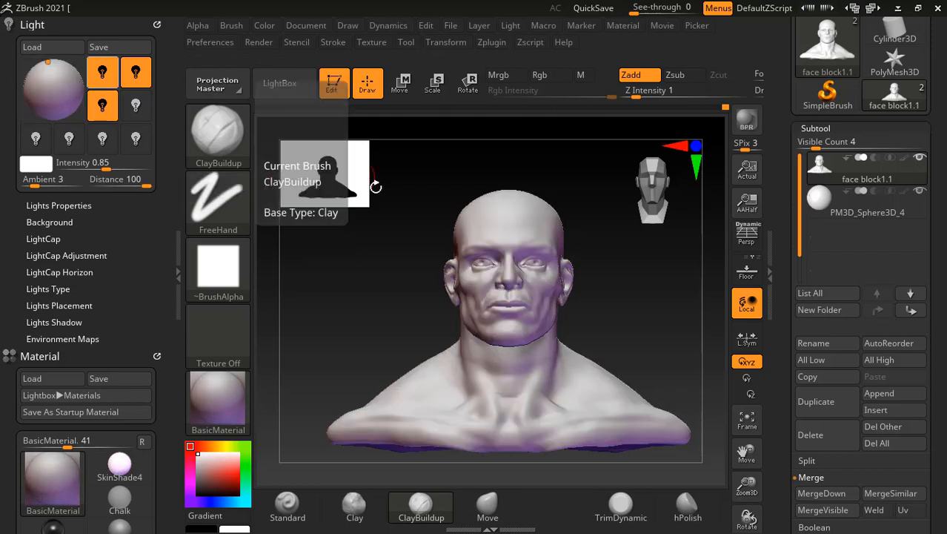
{"action": "left_click", "coordinate": [747, 123]}
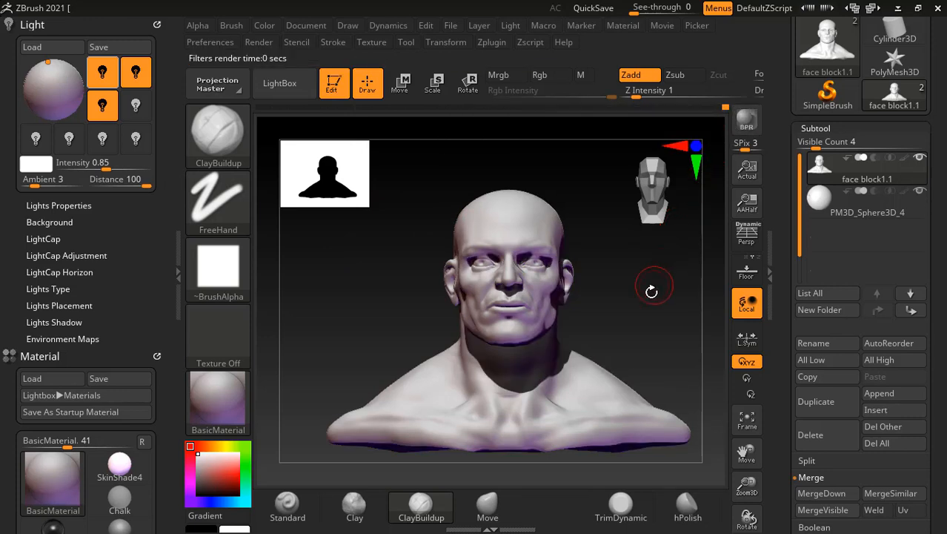
{"action": "mouse_move", "coordinate": [651, 296]}
{"action": "left_mouse_down"}
{"action": "mouse_move", "coordinate": [647, 315]}
{"action": "mouse_move", "coordinate": [668, 305]}
{"action": "left_mouse_up"}
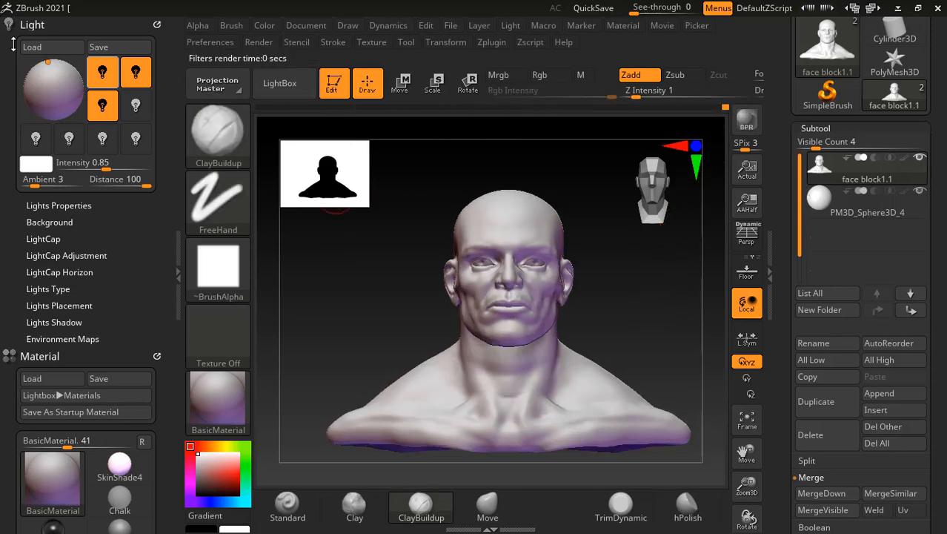
Step: Try the white light at the upper-left edge of the light sphere and render the side lighting
{"action": "left_click", "coordinate": [99, 75]}
{"action": "left_click", "coordinate": [99, 75]}
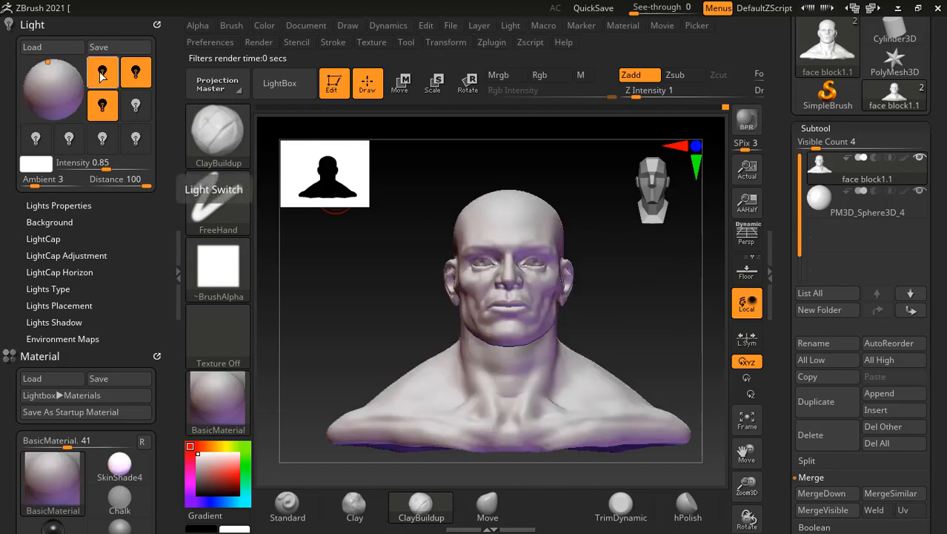
{"action": "left_click_drag", "start_coordinate": [47, 65], "coordinate": [33, 67]}
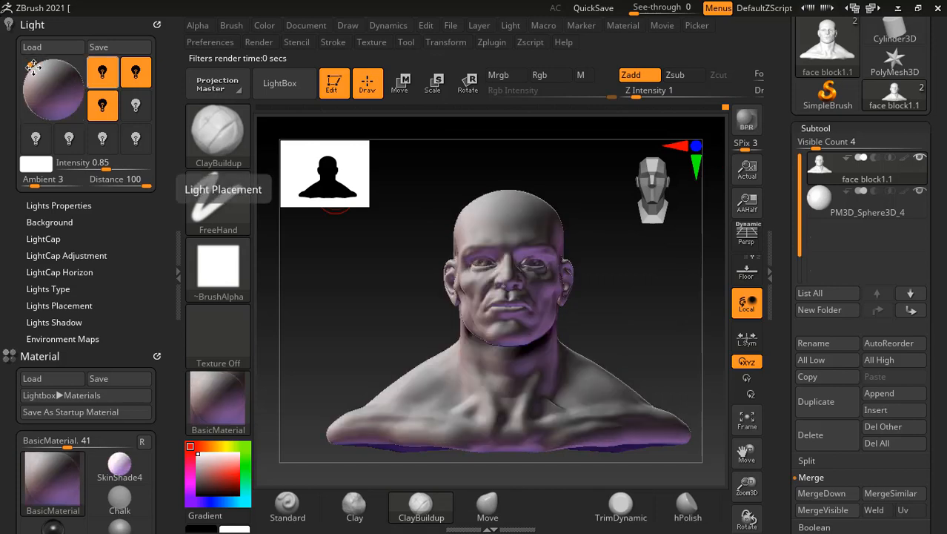
{"action": "left_click", "coordinate": [32, 74]}
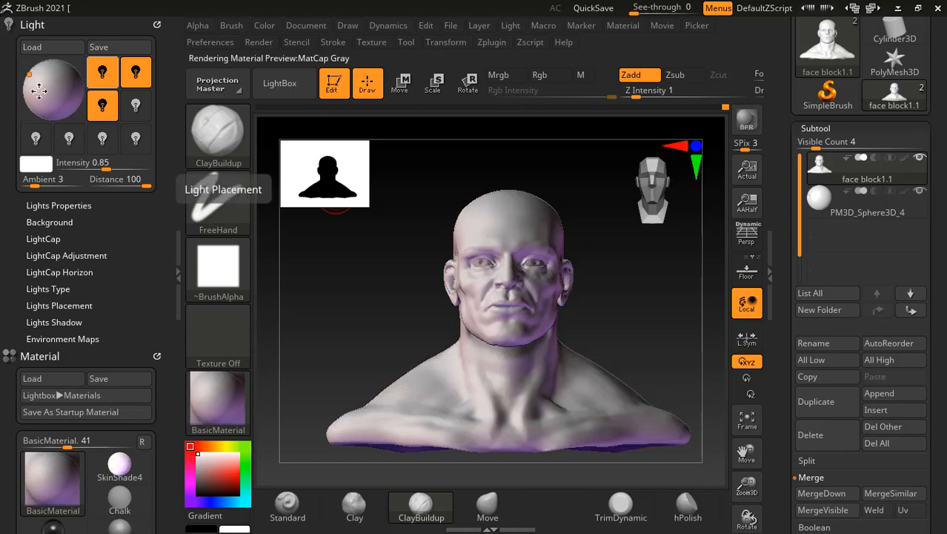
{"action": "left_click", "coordinate": [743, 122]}
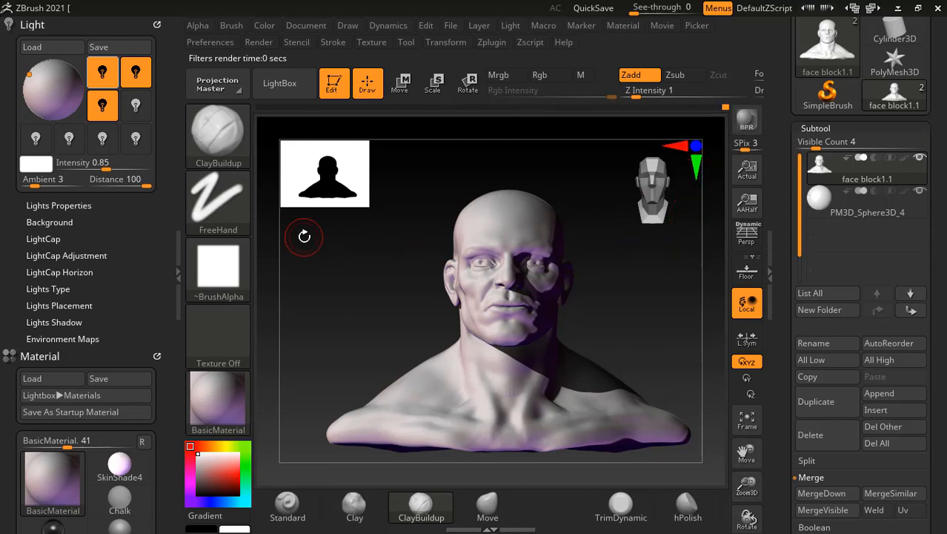
Step: Try a global ambient intensity of 18 and render the bust
{"action": "left_click_drag", "start_coordinate": [40, 186], "coordinate": [59, 186]}
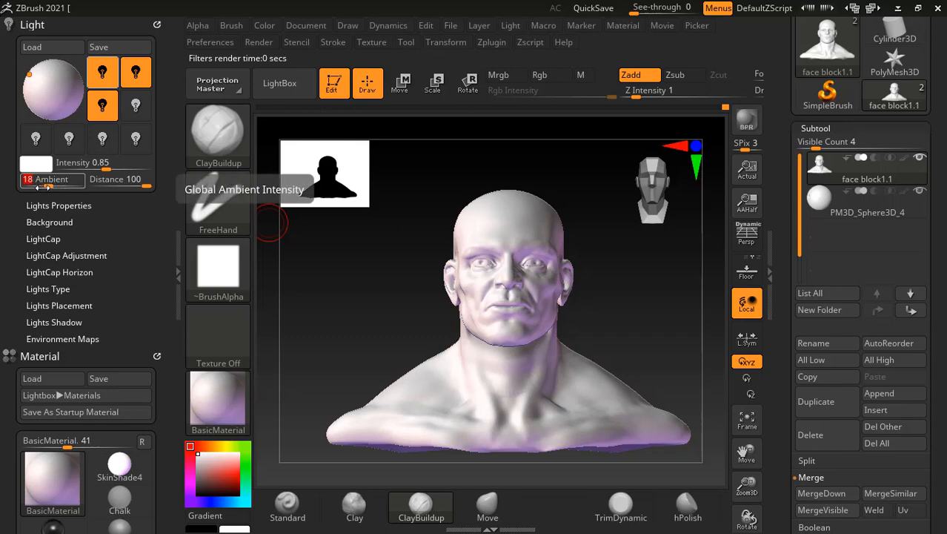
{"action": "left_click", "coordinate": [747, 121]}
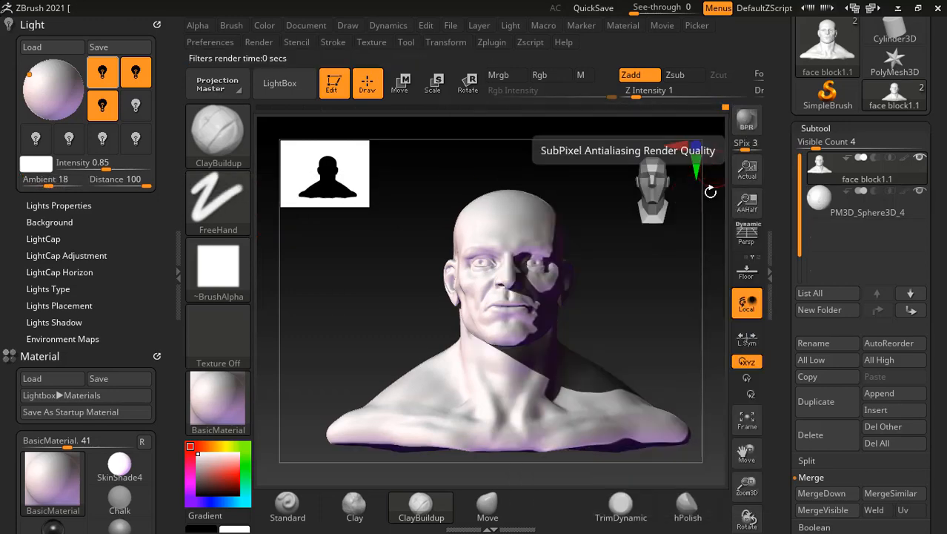
{"action": "left_click_drag", "start_coordinate": [669, 255], "coordinate": [655, 290]}
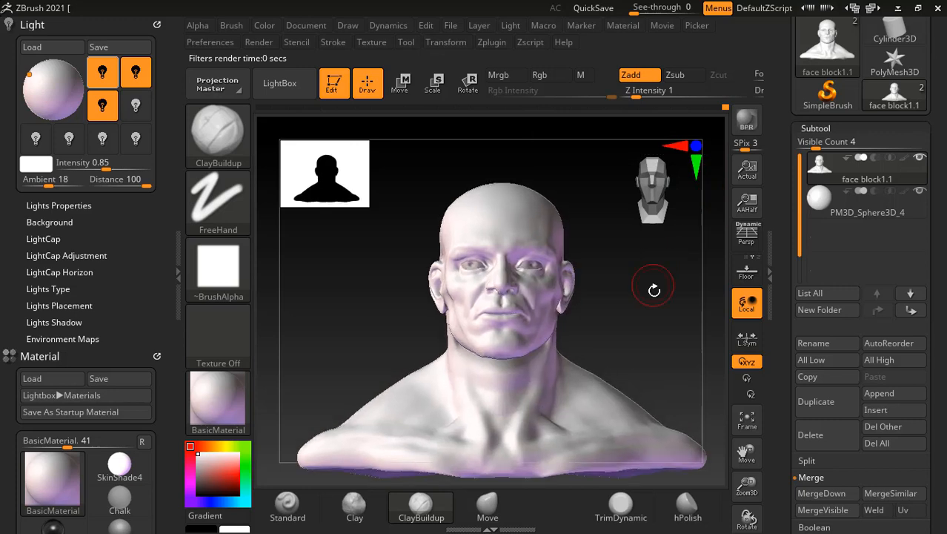
Step: Set the global ambient intensity to 5 and the white light's intensity to about 0.95
{"action": "left_click", "coordinate": [37, 182]}
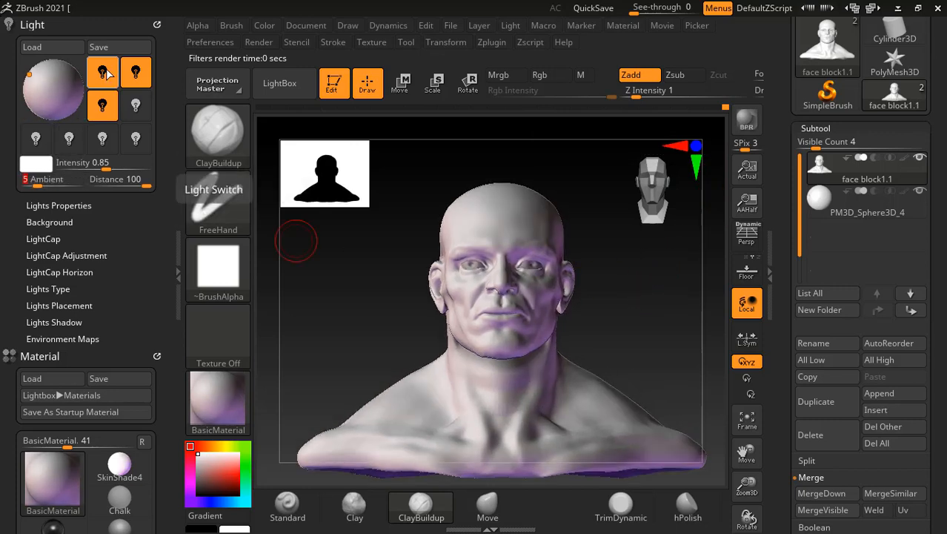
{"action": "left_click_drag", "start_coordinate": [103, 162], "coordinate": [108, 165]}
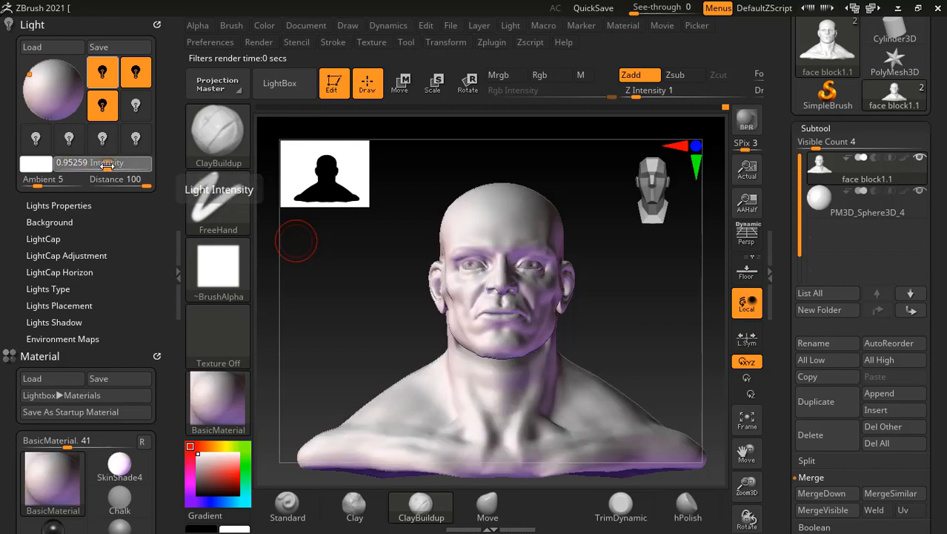
Step: Set the blue-violet light's intensity to about 0.16 and render the bust
{"action": "left_click", "coordinate": [136, 72]}
{"action": "left_click_drag", "start_coordinate": [105, 164], "coordinate": [89, 165]}
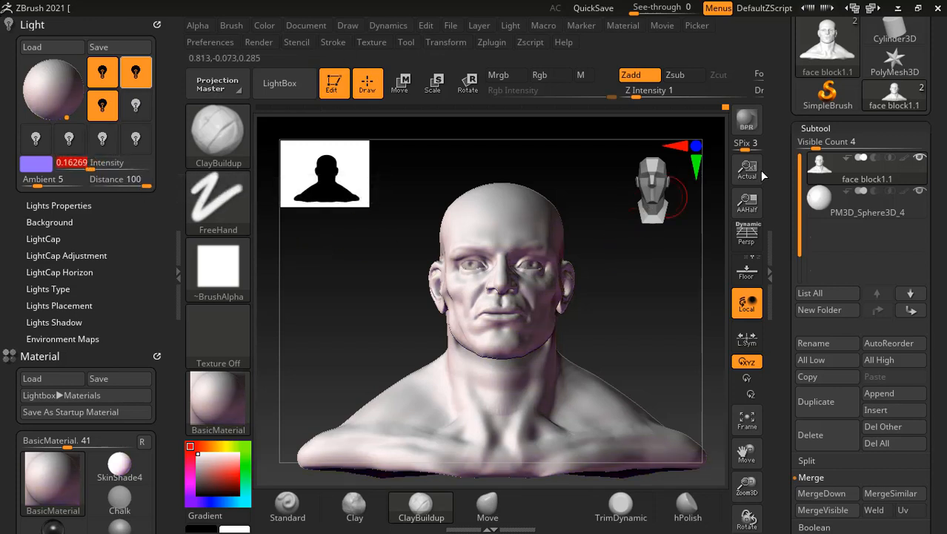
{"action": "left_click", "coordinate": [748, 119]}
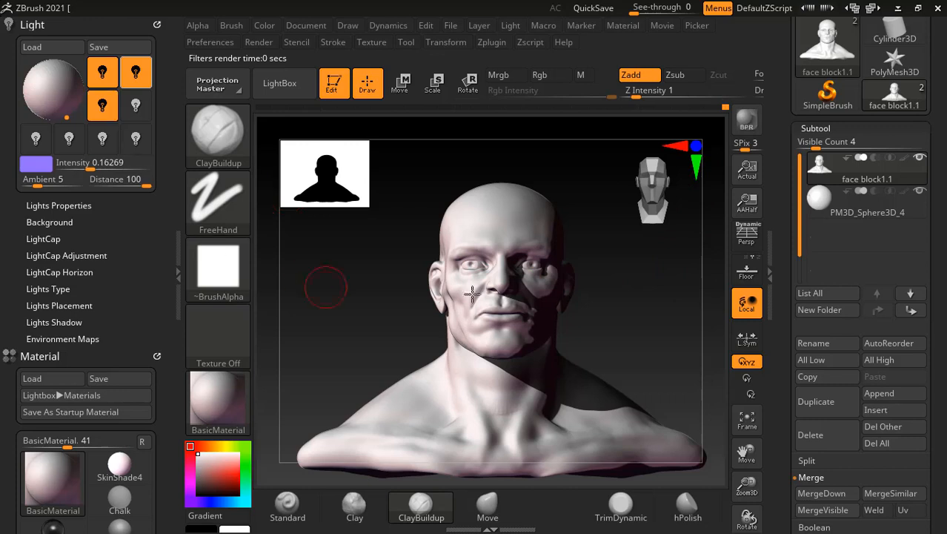
Step: Move the white light inward from the upper-left edge of the light sphere and render the bust
{"action": "left_click", "coordinate": [103, 74]}
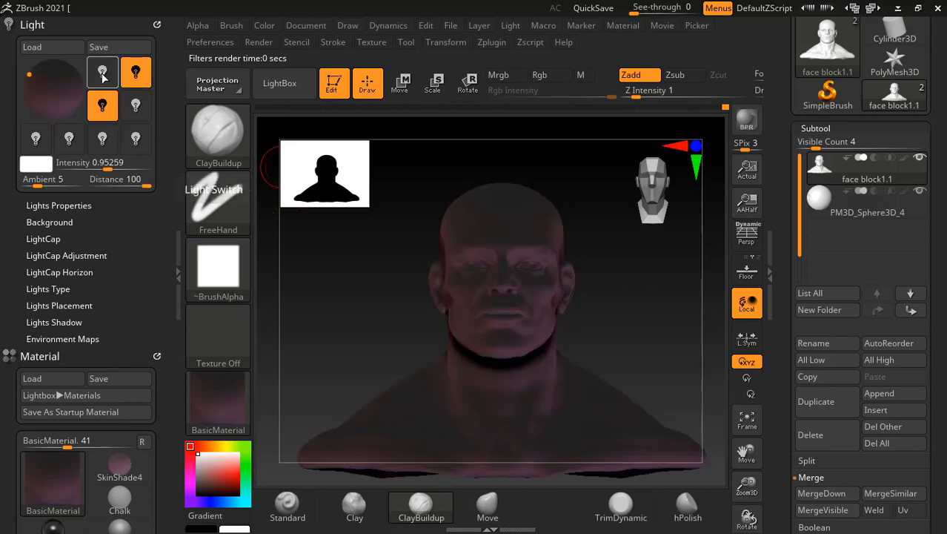
{"action": "left_click", "coordinate": [102, 75]}
{"action": "left_click", "coordinate": [36, 75]}
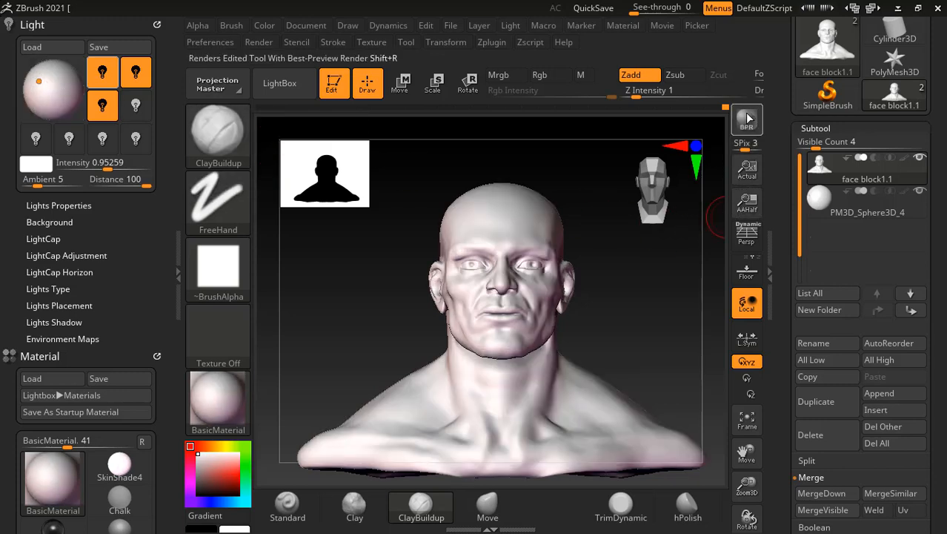
{"action": "left_click", "coordinate": [747, 119]}
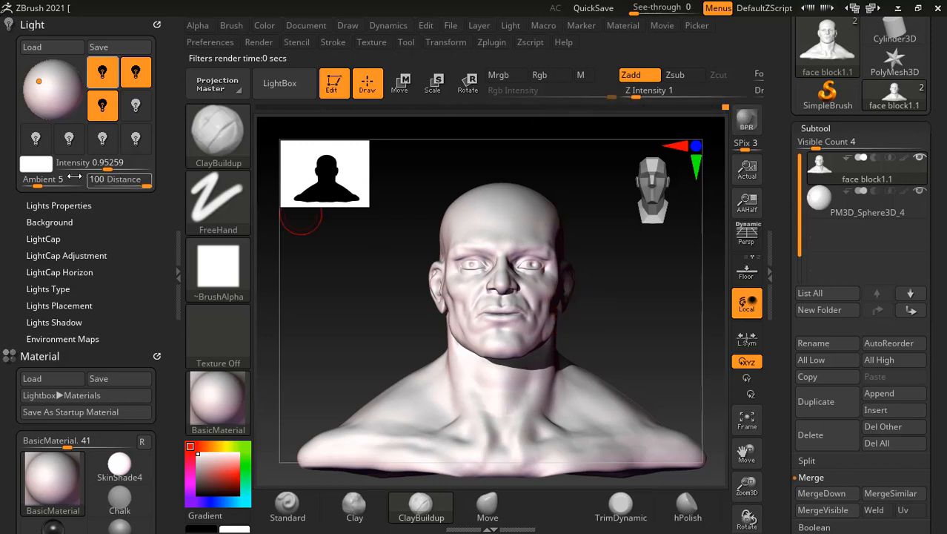
Step: Set the white light's intensity to about 0.75 and render the bust with best-preview render
{"action": "left_click", "coordinate": [100, 164]}
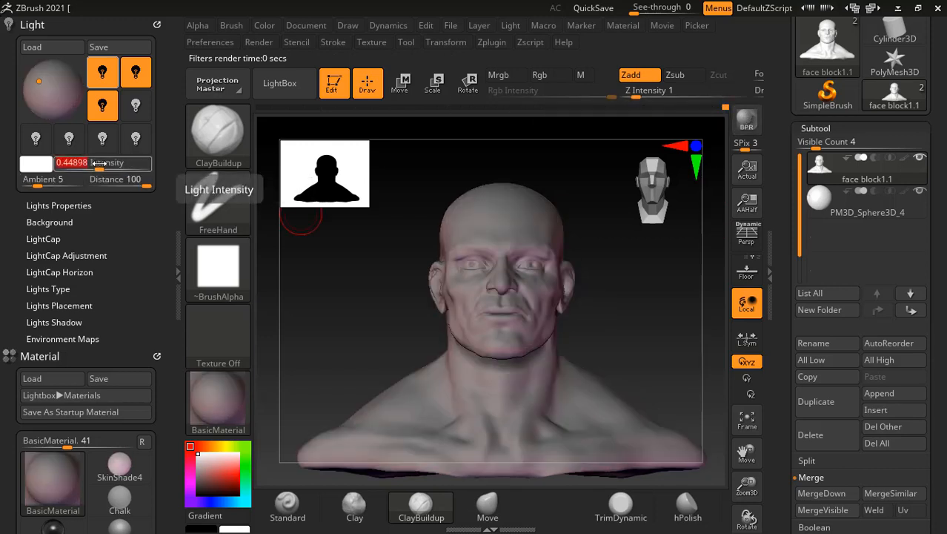
{"action": "left_click_drag", "start_coordinate": [100, 163], "coordinate": [104, 168]}
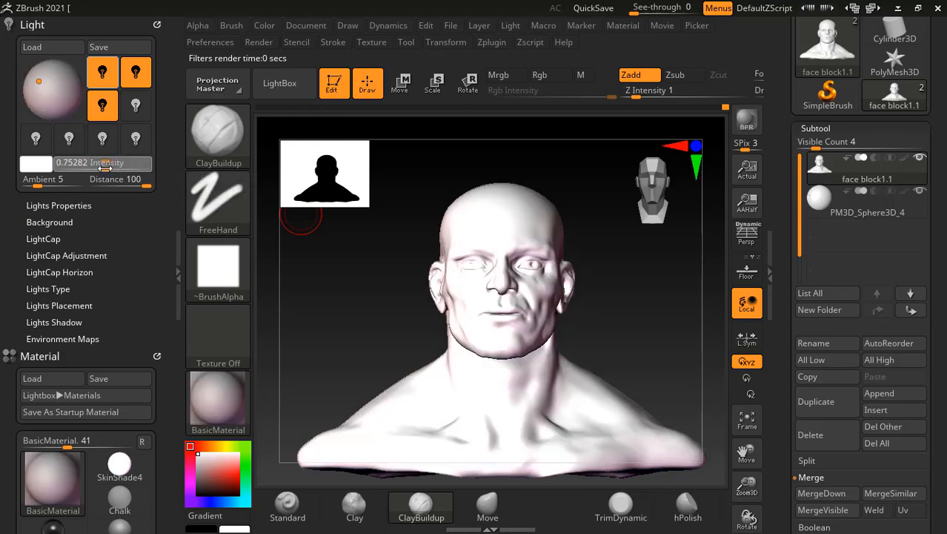
{"action": "left_click", "coordinate": [746, 121]}
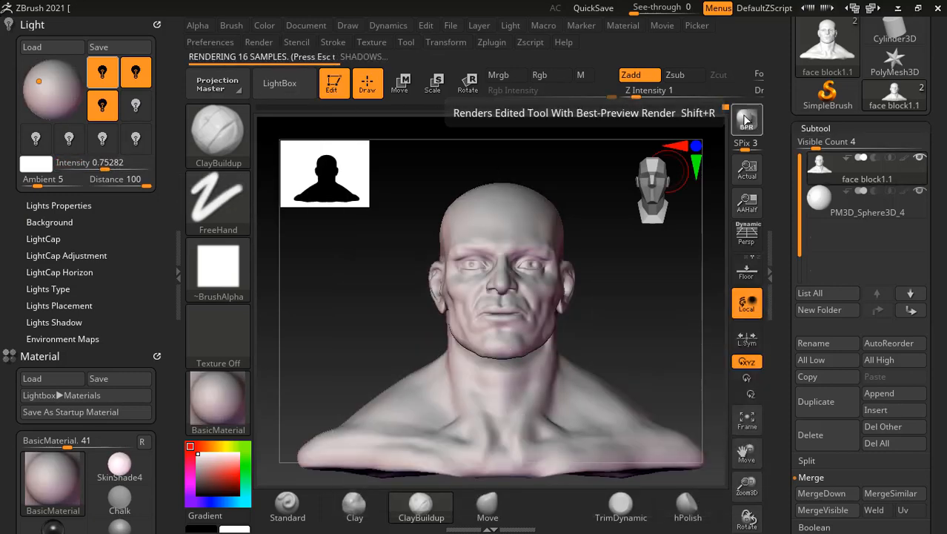